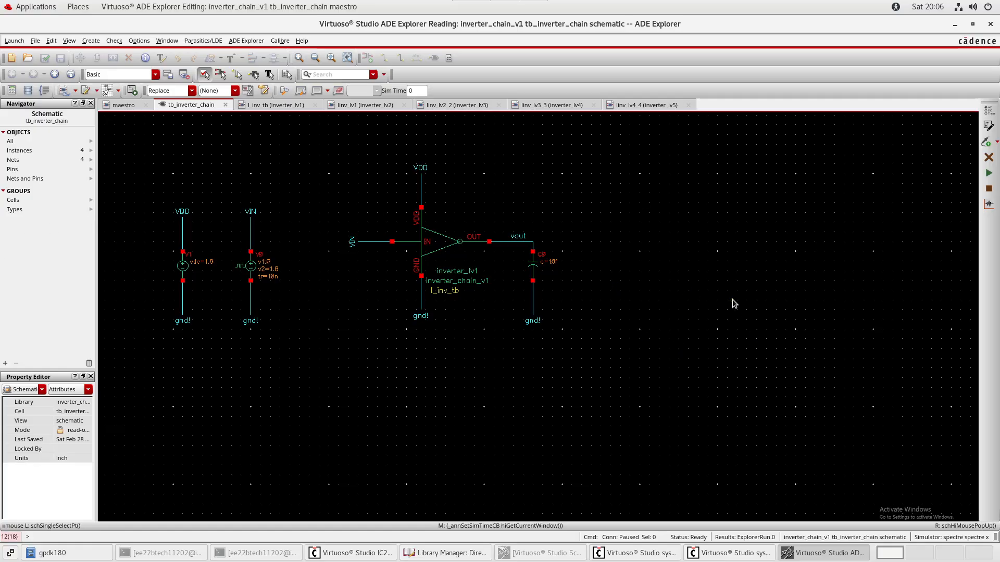
Open the inverter_lv5 schematic of instance linv_lv4_4 and make it editable.
left_click(648, 105)
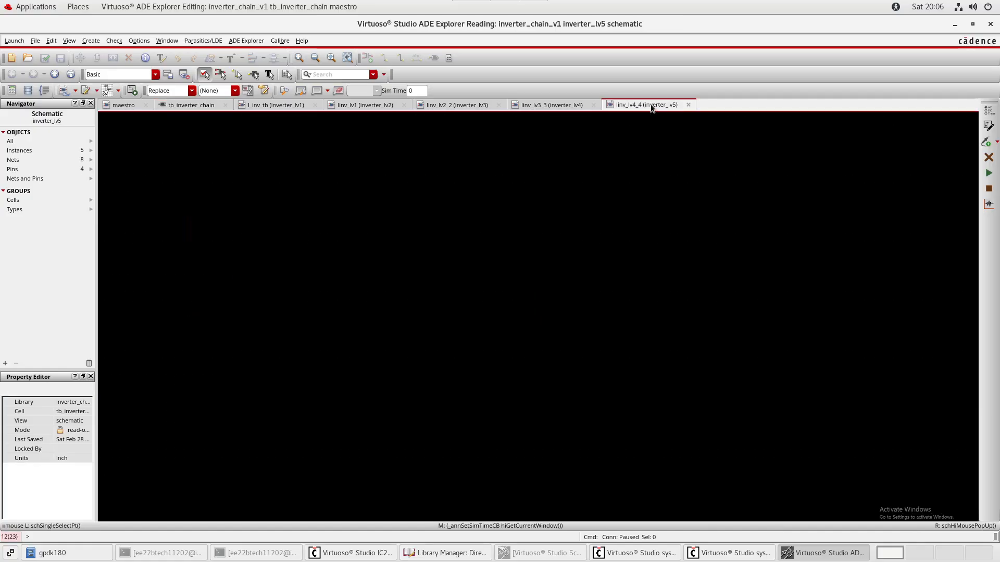
middle_click_drag(664, 210, 659, 153)
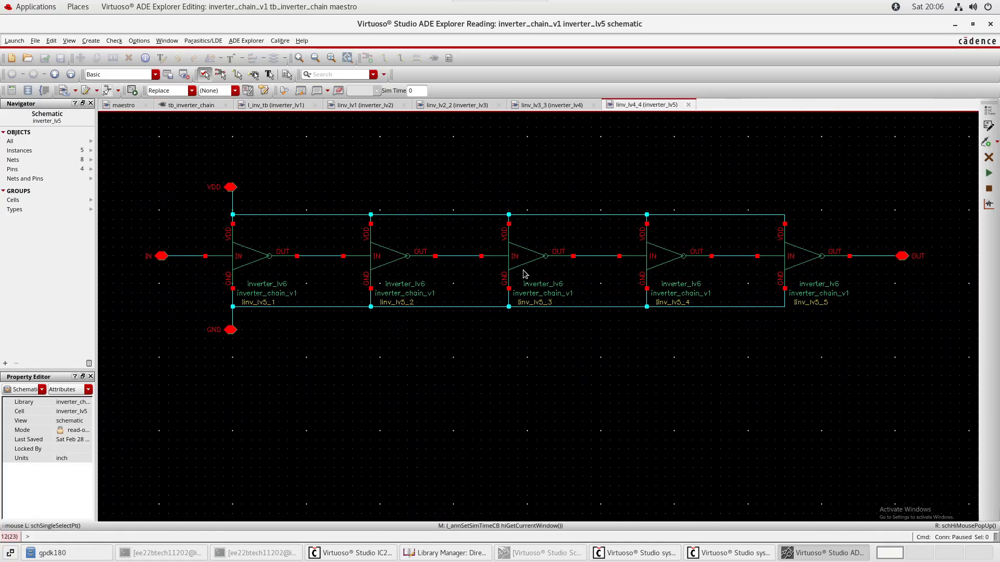
middle_click_drag(647, 381, 727, 359)
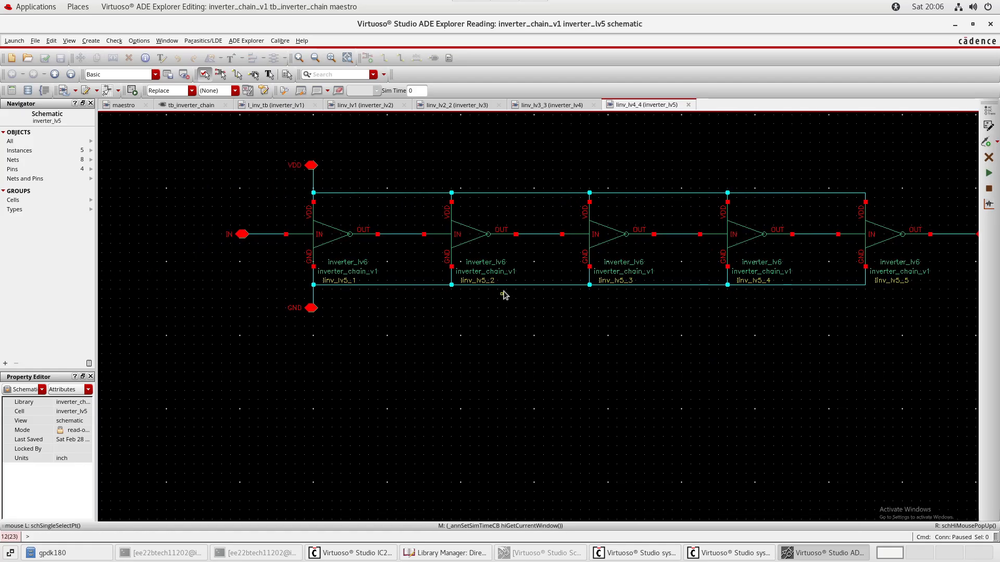
left_click(324, 243)
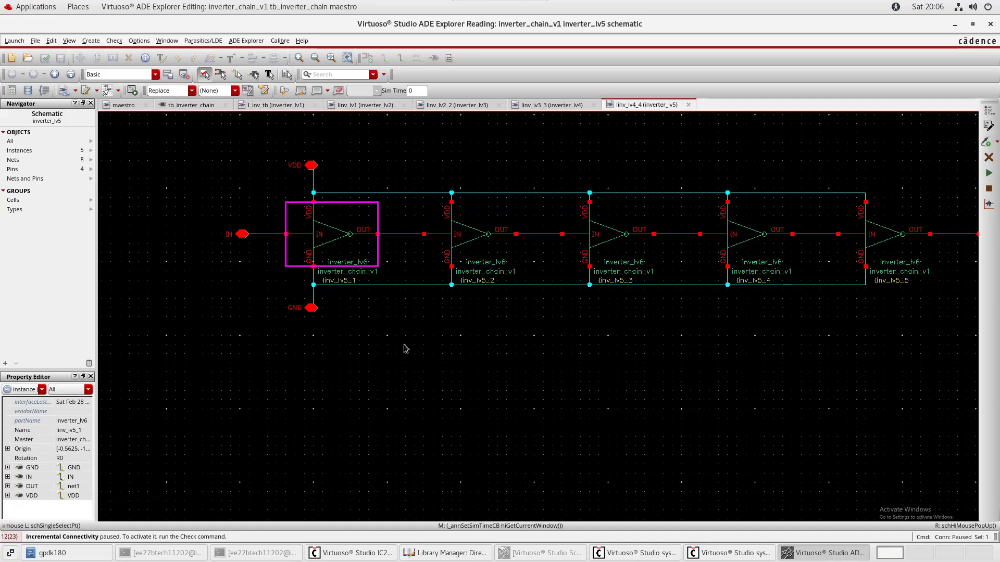
left_click(475, 349)
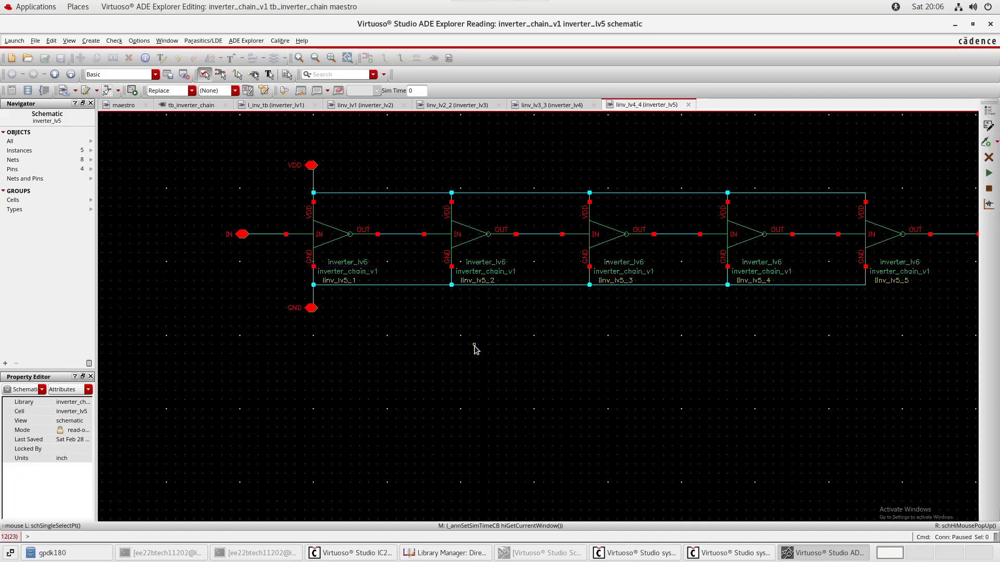
key("ctrl+F2")
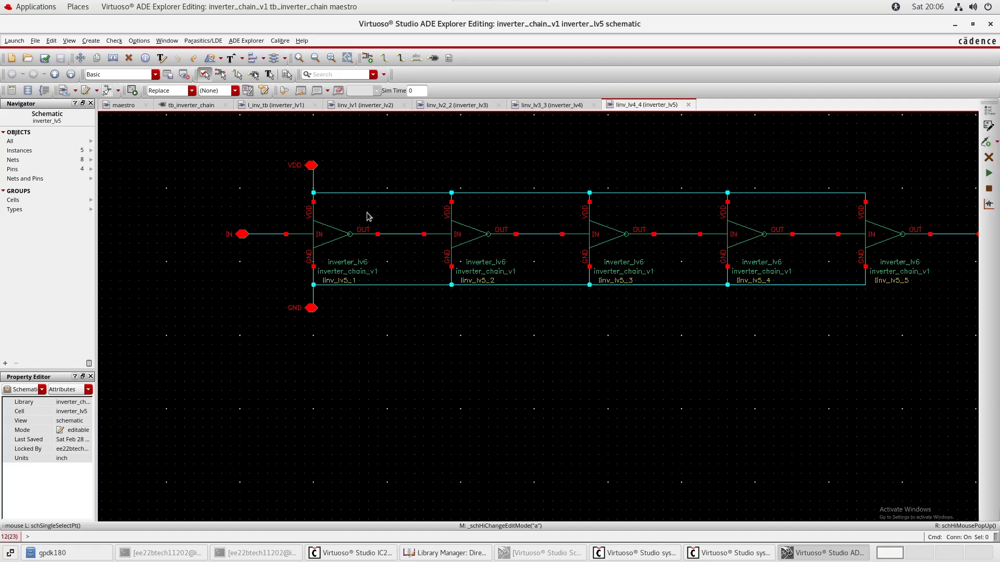
Copy the first inverter_lv6 instance of the chain into the empty area below the chain.
left_click(347, 264)
key("c")
left_click(347, 264)
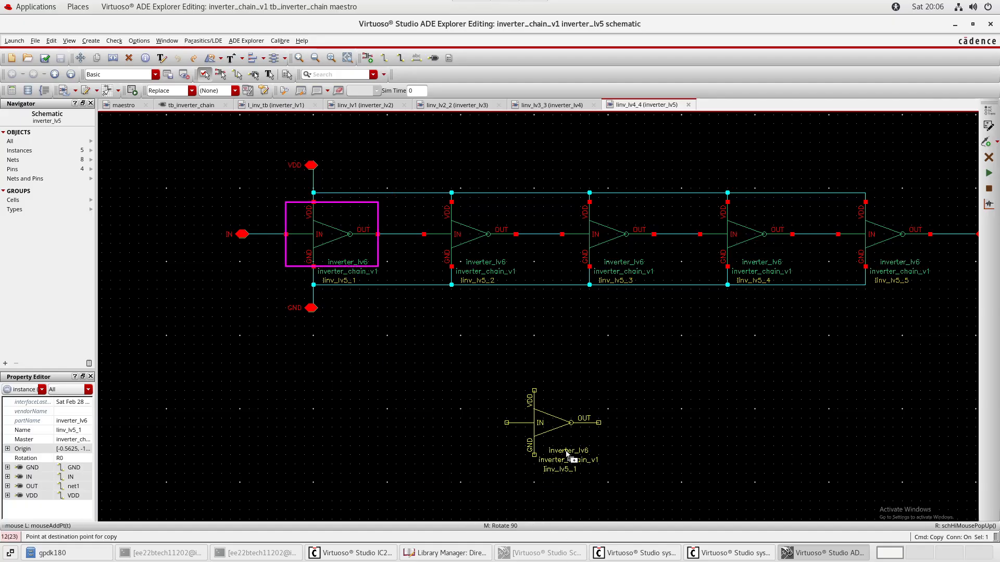
left_click(568, 452)
mouse_move(432, 251)
middle_mouse_down()
mouse_move(431, 205)
mouse_move(423, 247)
middle_mouse_up()
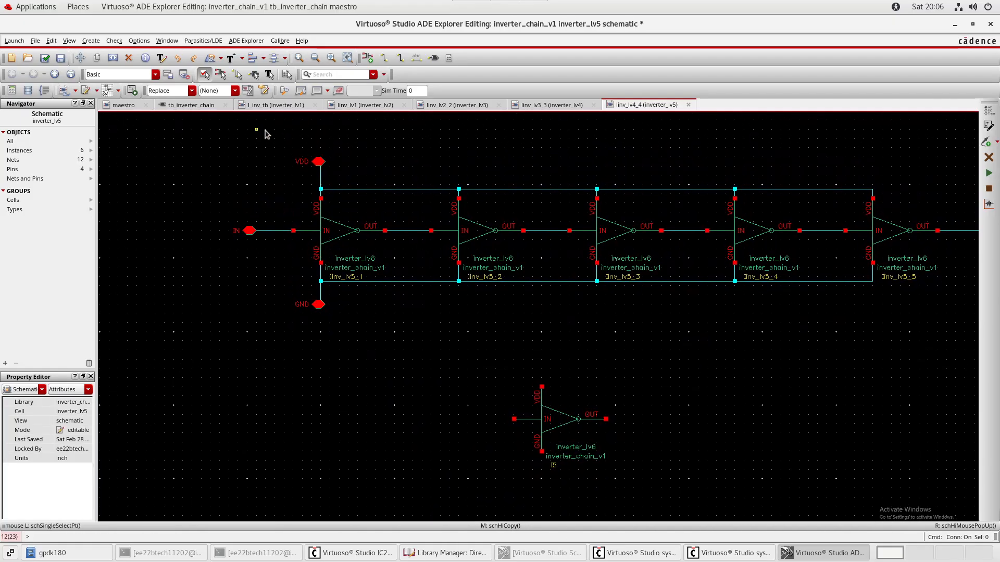
Copy the chain's VDD pin with its wire stub onto the VDD terminal of the copied inverter.
left_click_drag(275, 129, 330, 195)
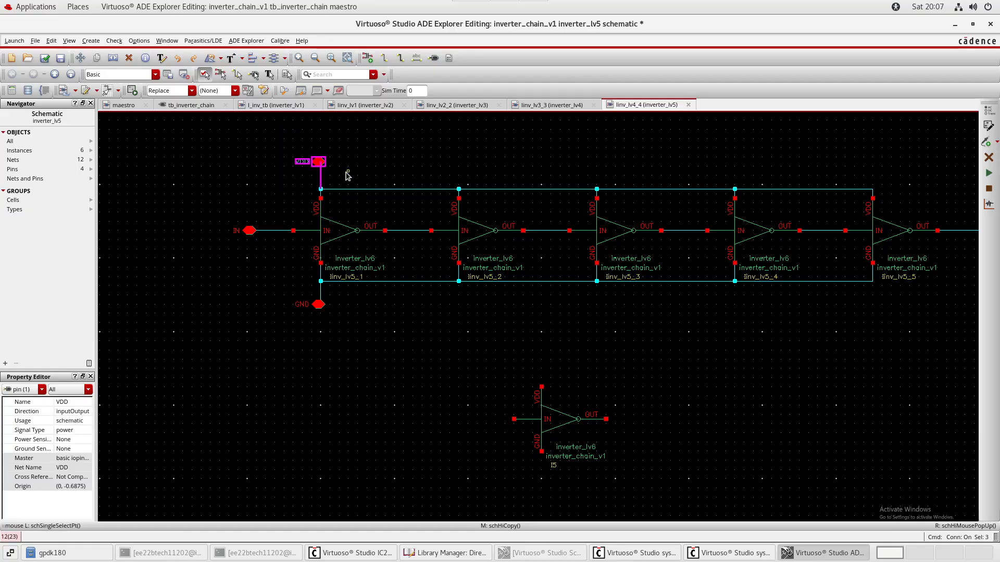
key("c")
left_click(348, 176)
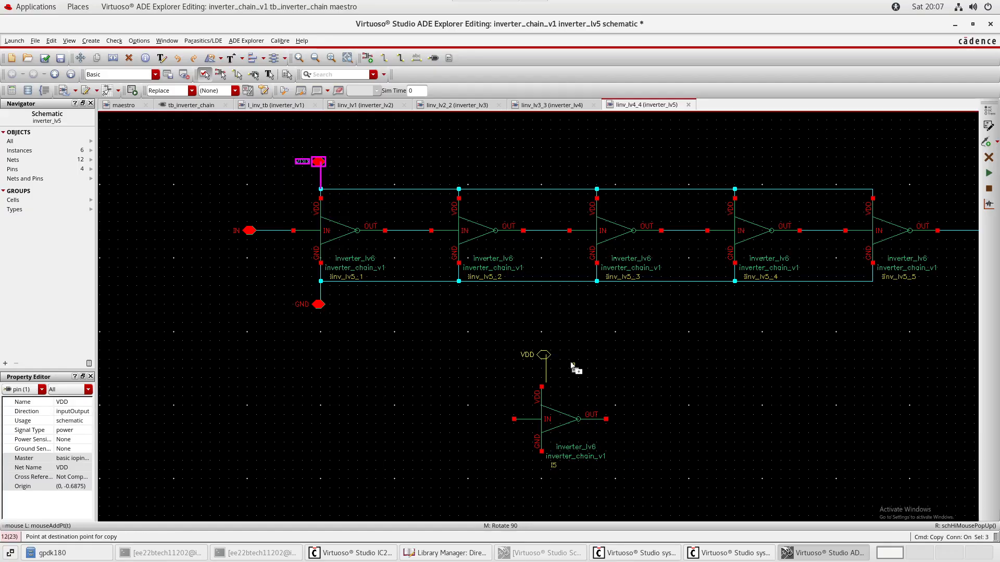
left_click(573, 373)
key("Escape")
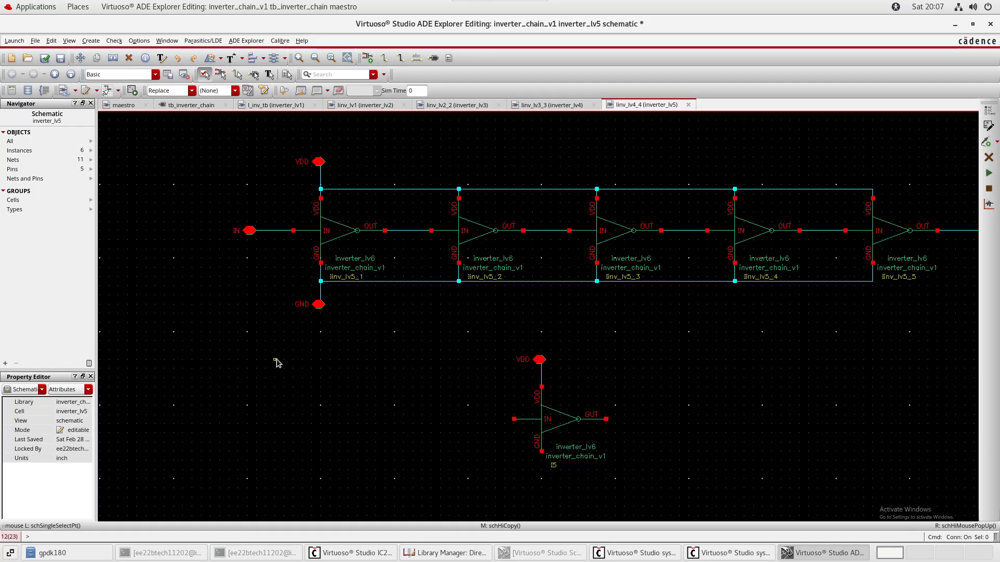
left_click_drag(275, 360, 325, 281)
key("c")
left_click(344, 294)
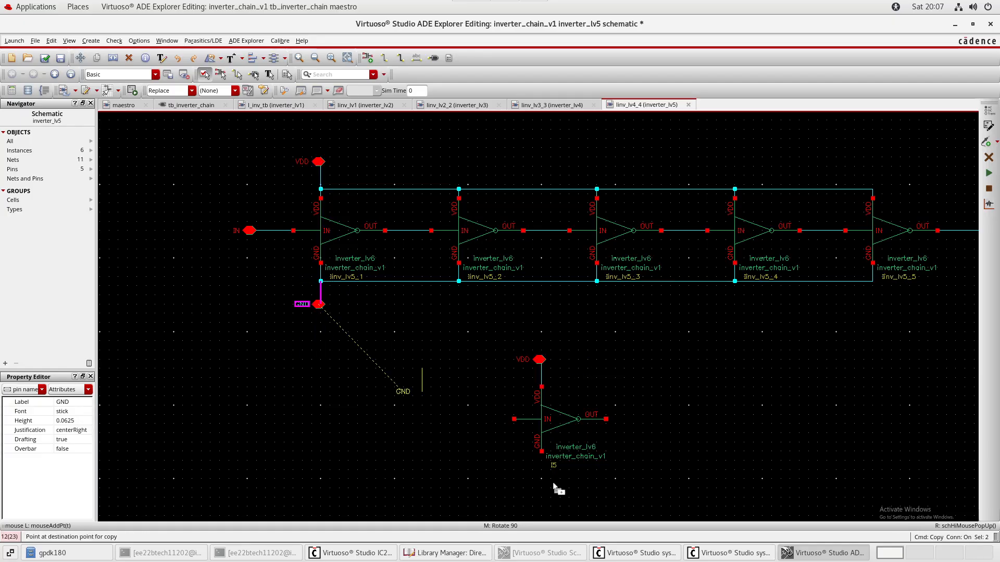
key("Escape")
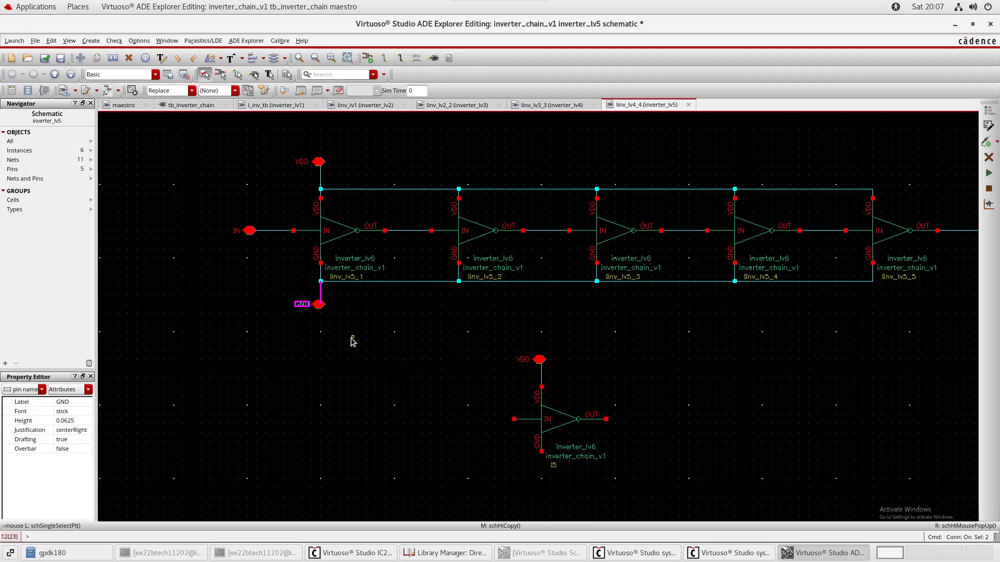
Copy the chain's GND pin with its wire stub onto the GND terminal of the copied inverter.
left_click_drag(315, 318, 285, 292)
key("c")
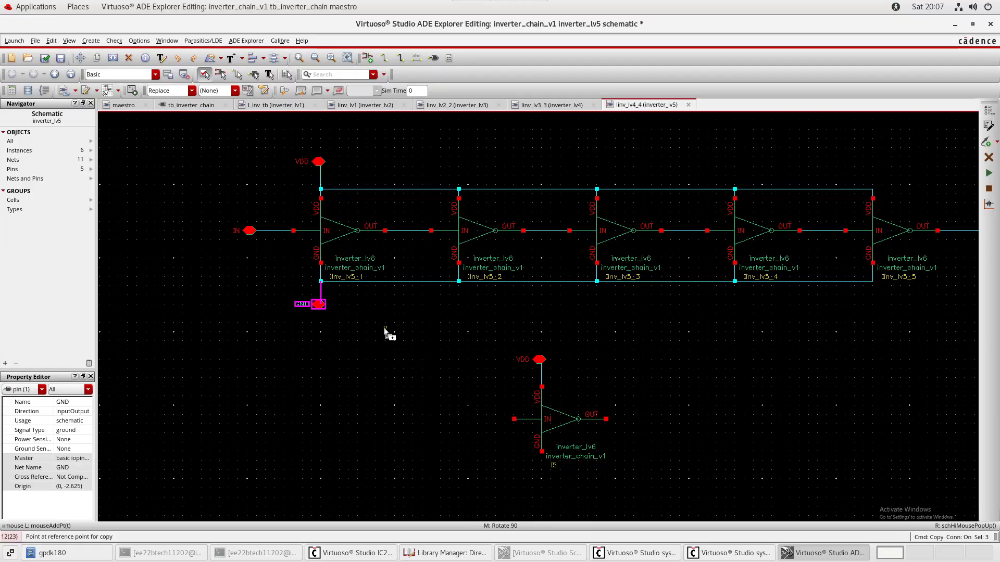
left_click(383, 328)
left_click(600, 493)
left_click_drag(216, 217, 304, 272)
left_click(280, 388)
middle_click_drag(511, 417, 471, 382)
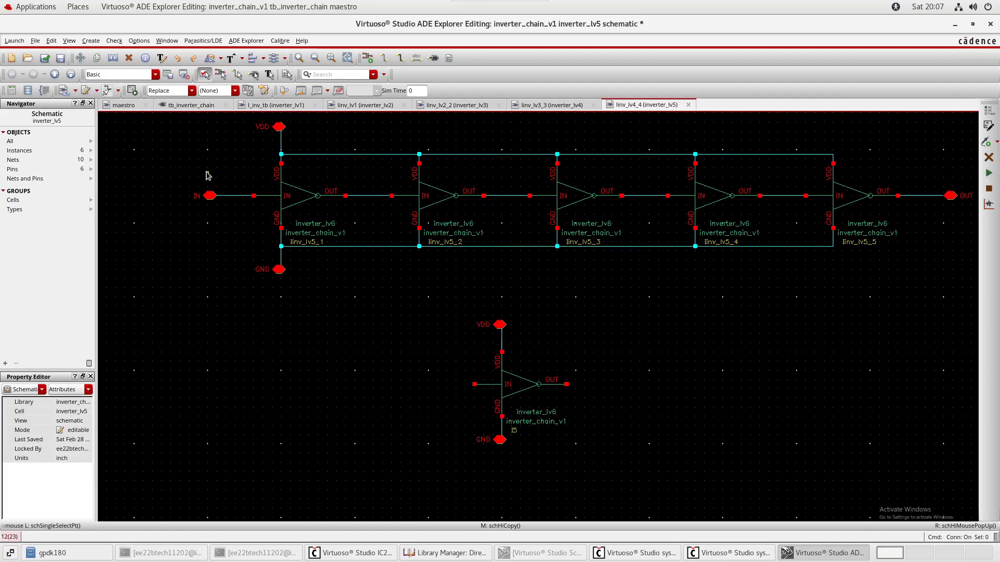
Draw short horizontal wire stubs outward from the IN and OUT terminals of the copied inverter.
key("w")
left_click(475, 384)
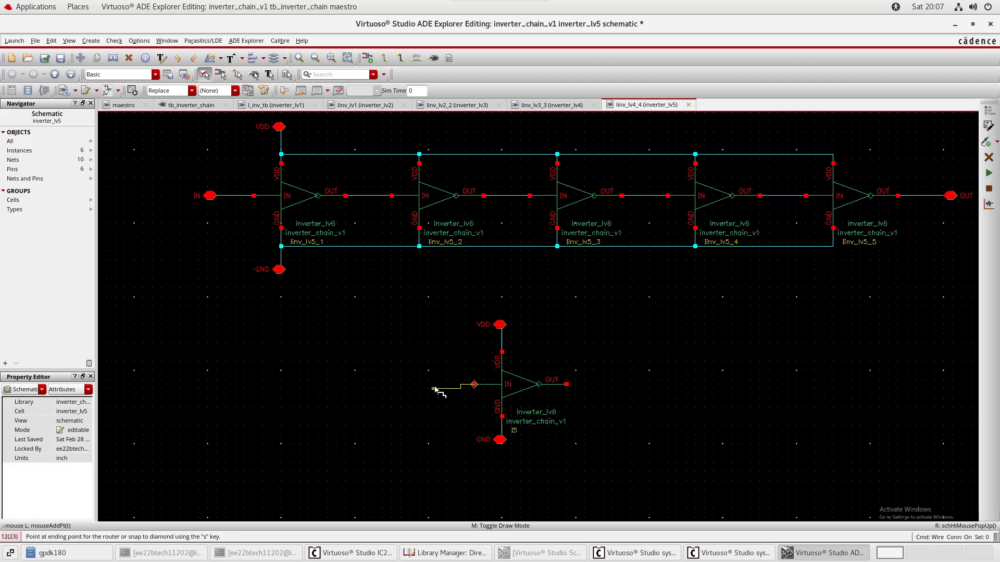
double_click(434, 386)
key("Escape")
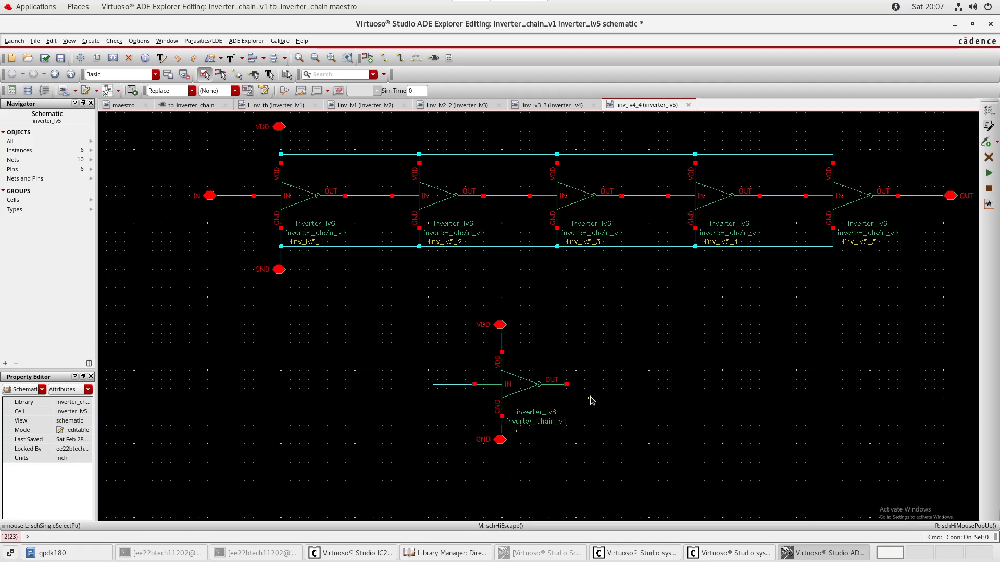
key("w")
left_click(567, 384)
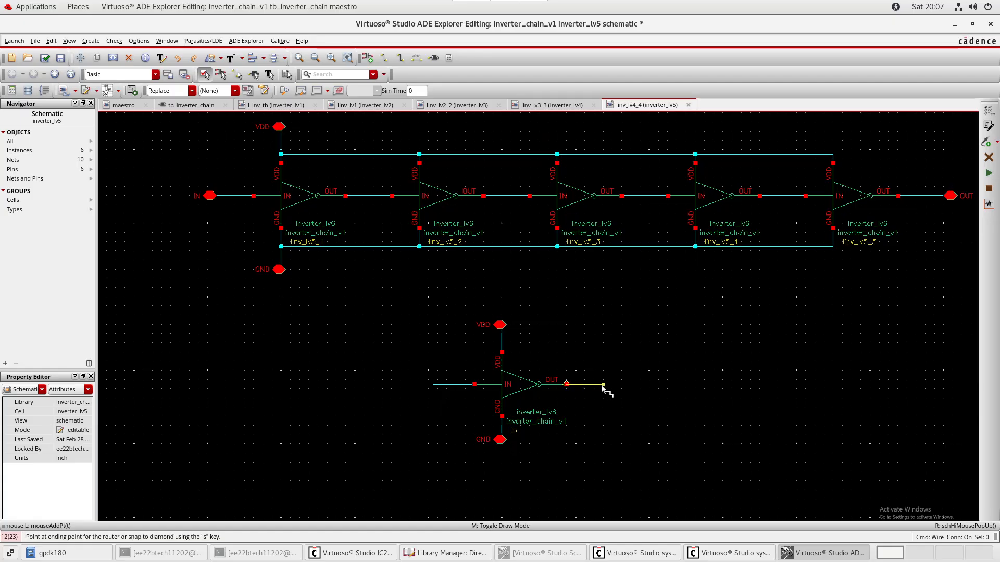
double_click(603, 386)
key("Escape")
left_click(521, 392)
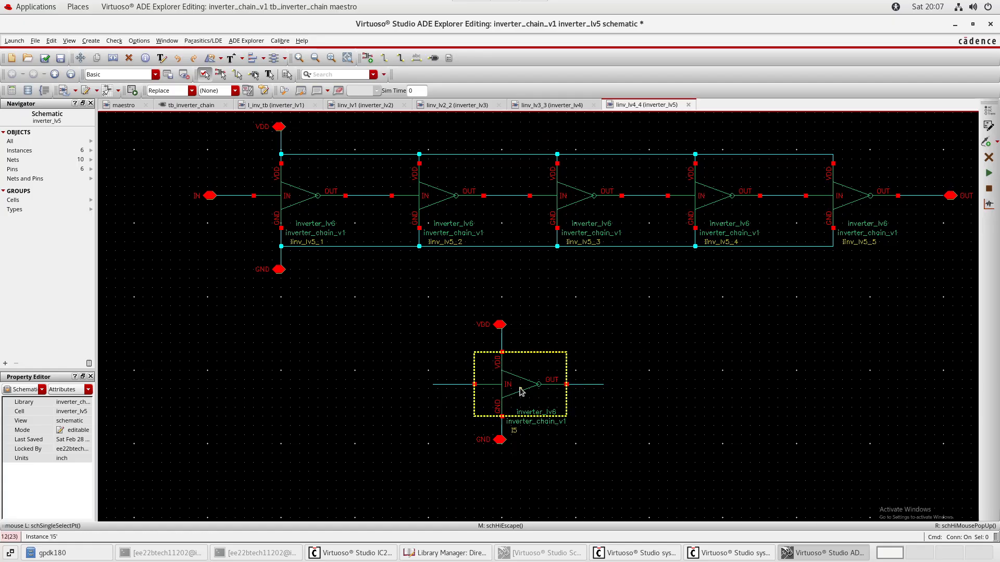
left_click(521, 391)
key("q")
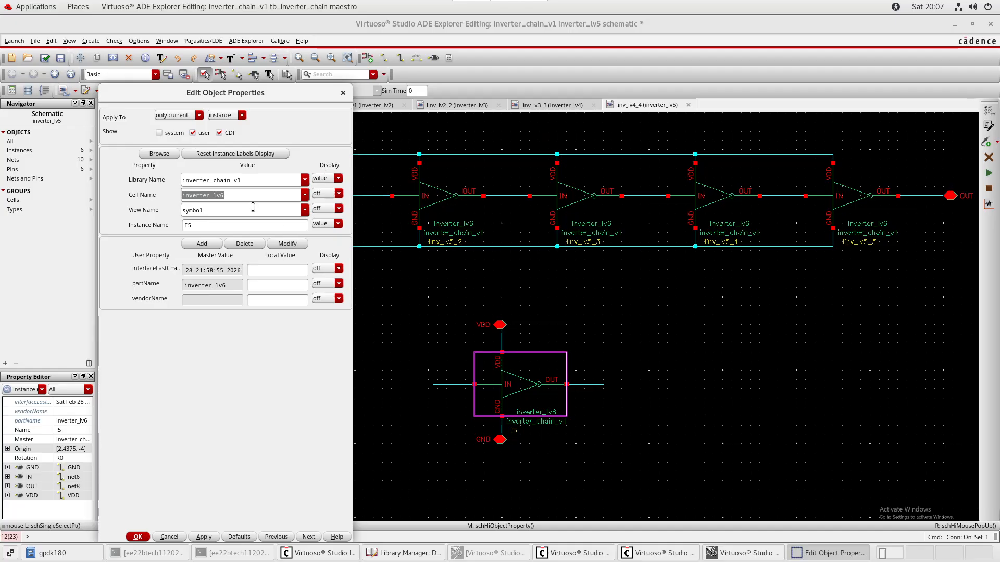
key("Escape")
left_click(816, 386)
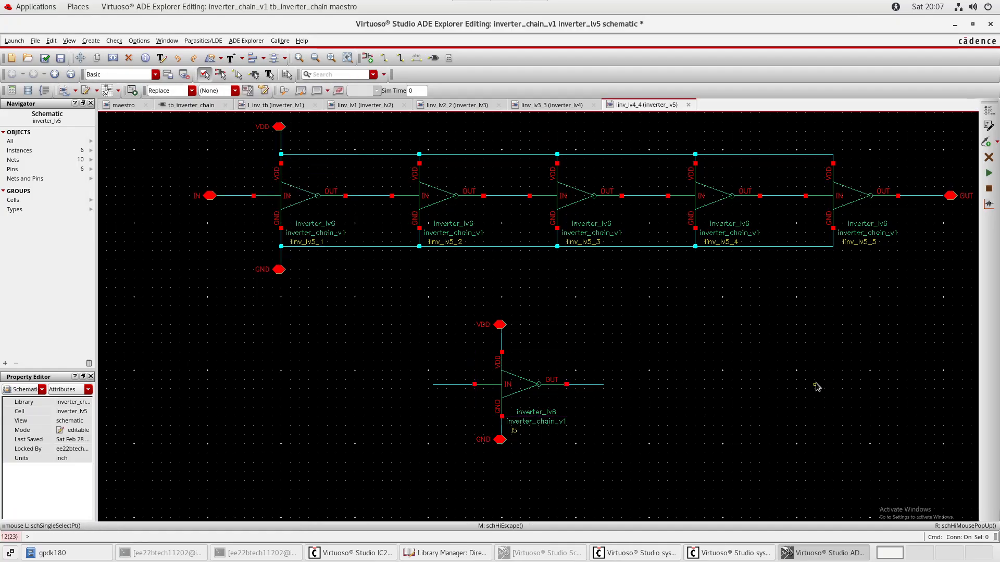
Label the copied inverter's input wire with the name in,net1.
key("l")
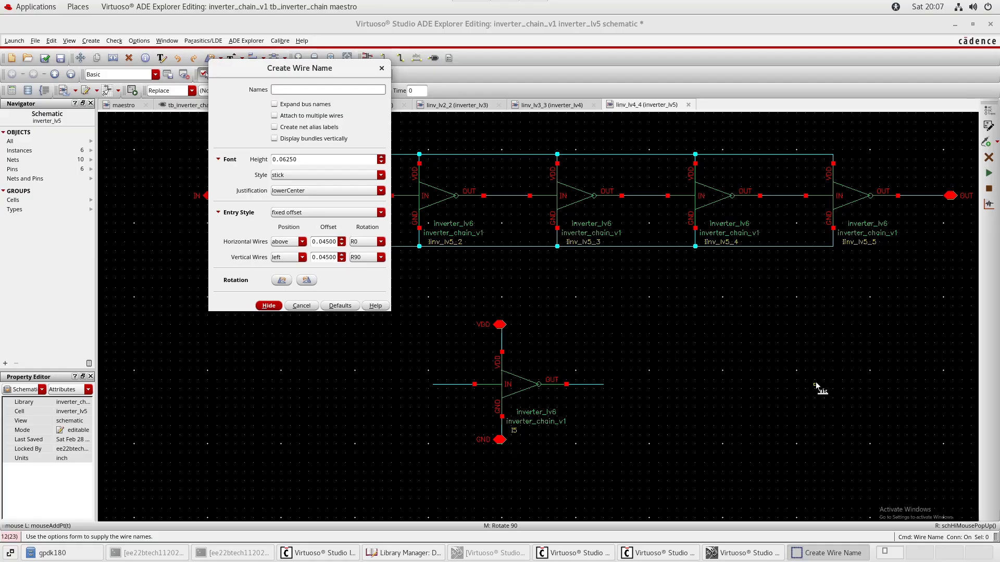
type("in,net")
type("1")
key("Return")
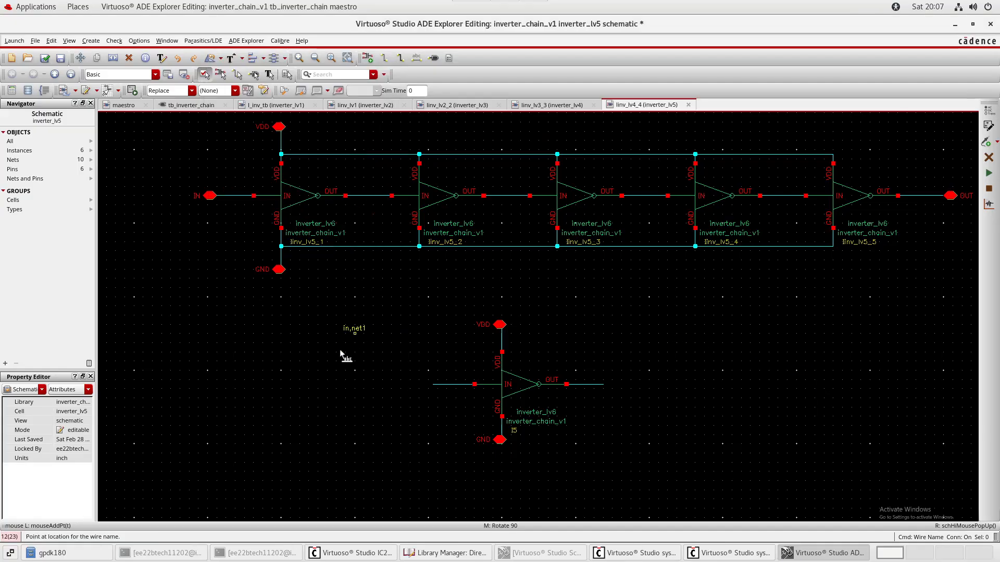
left_click(431, 382)
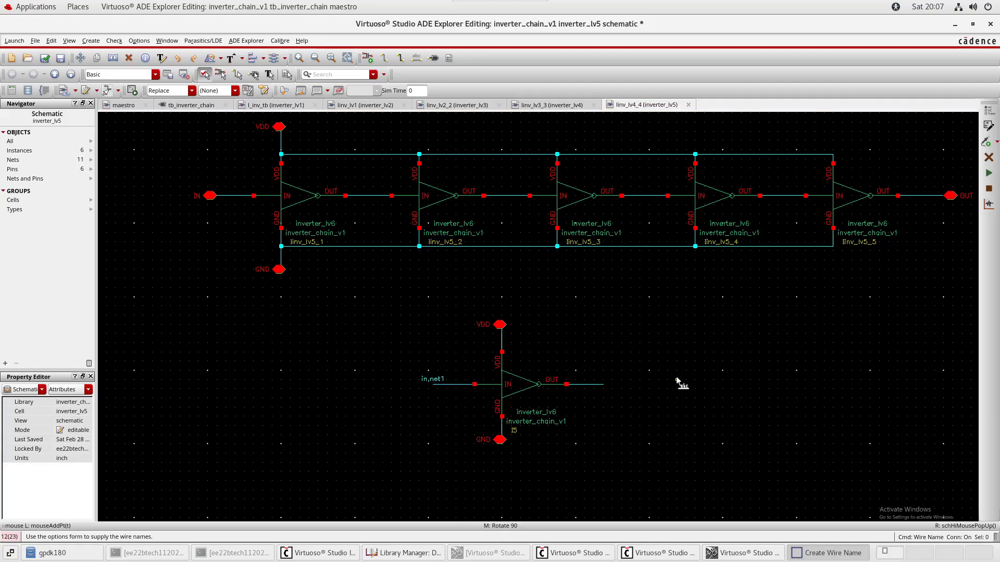
Label the copied inverter's output wire with the name net1,out.
type("net1")
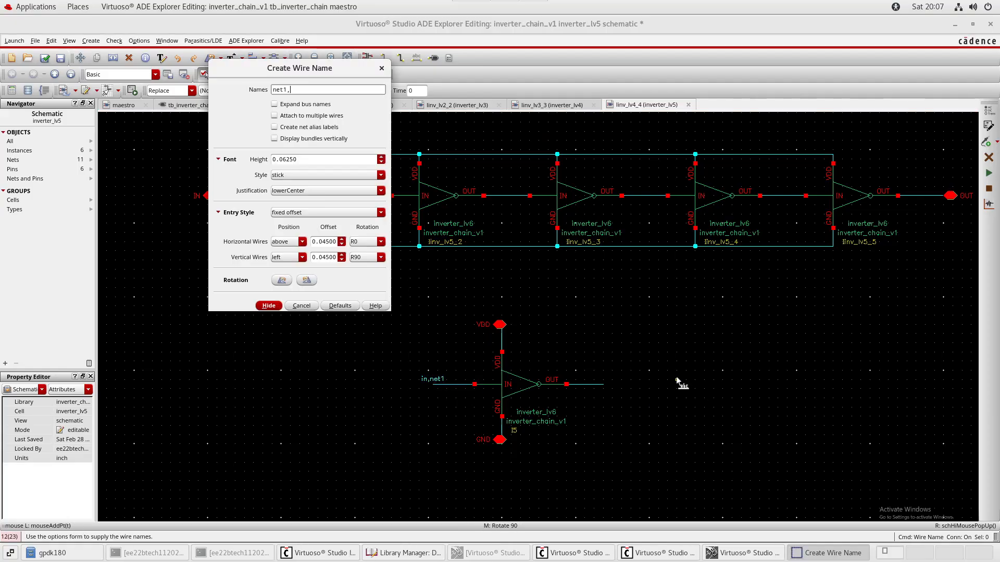
type(",out")
key("Return")
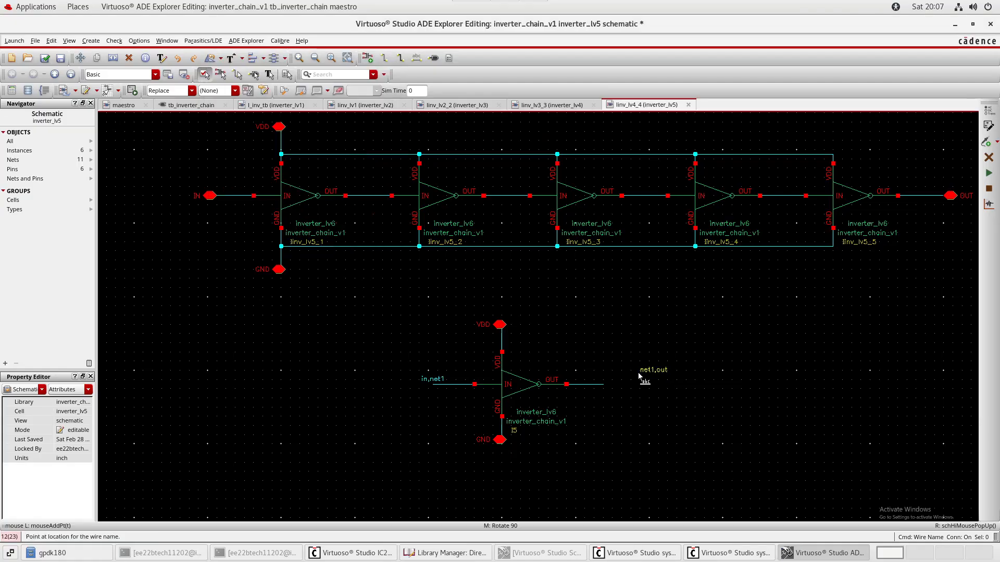
left_click(604, 387)
key("Escape")
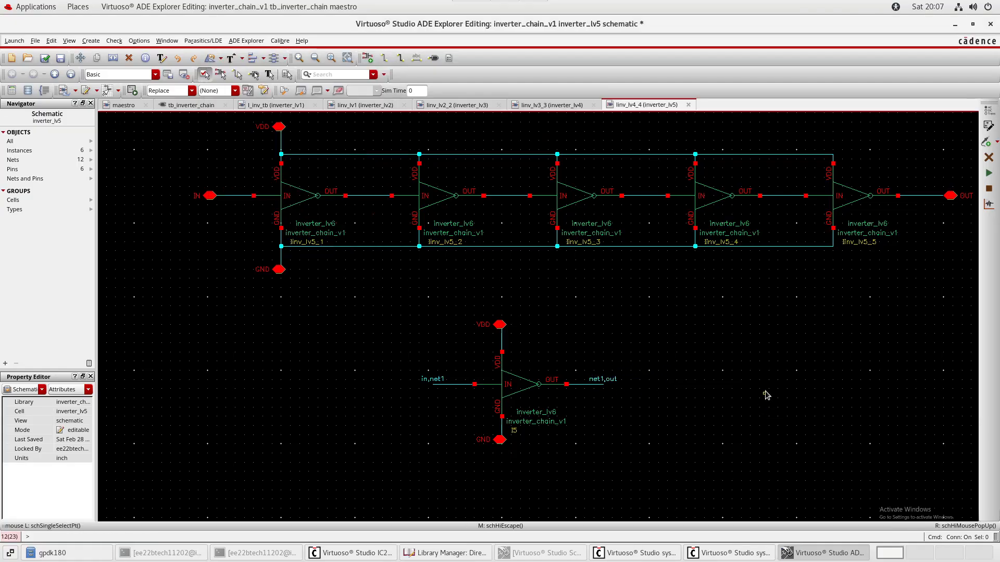
Change the copied inverter's instance name to I5<2:1> to make it a two-element array.
middle_click_drag(762, 387, 759, 347)
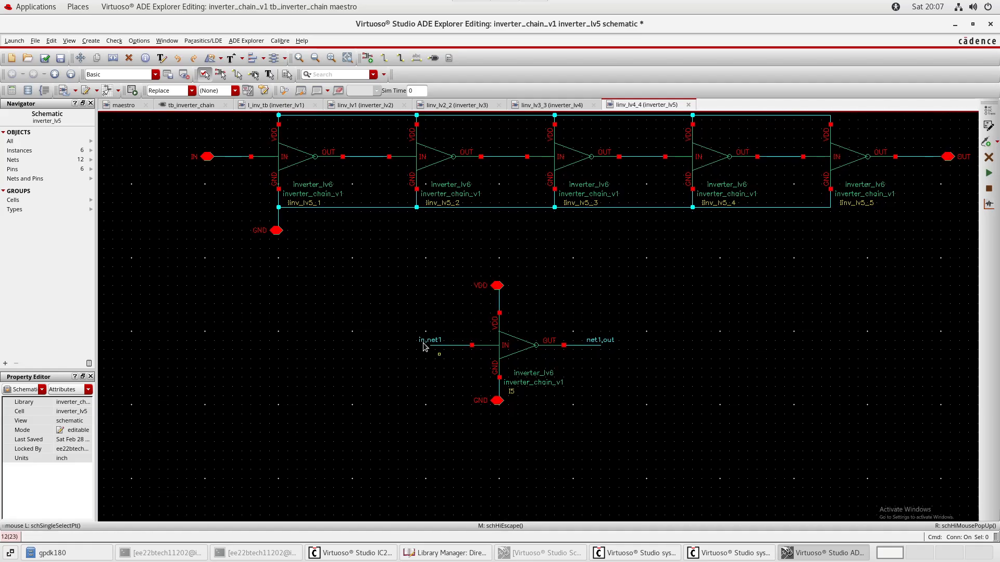
left_click(537, 352)
key("q")
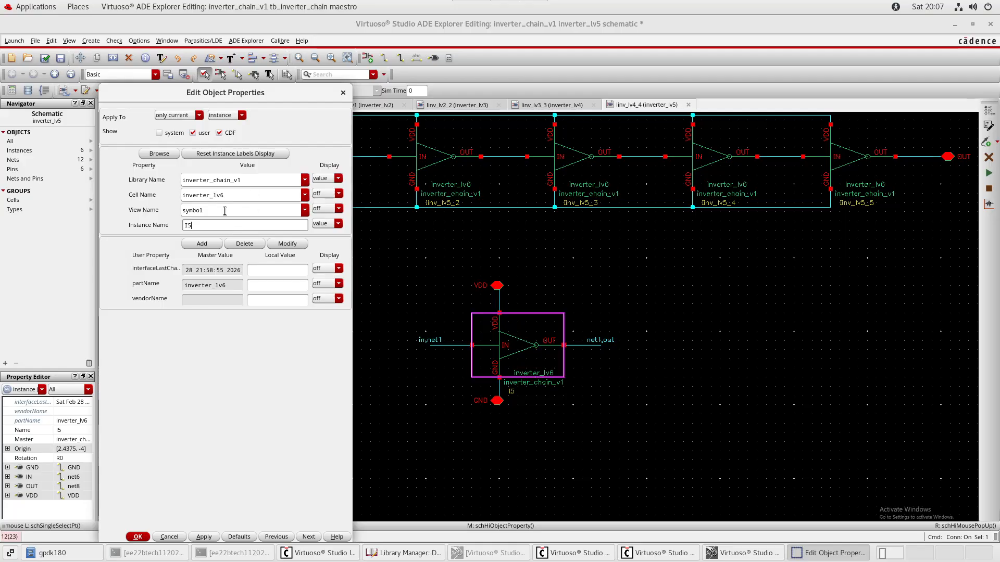
type("<2:1>")
key("Return")
left_click(783, 447)
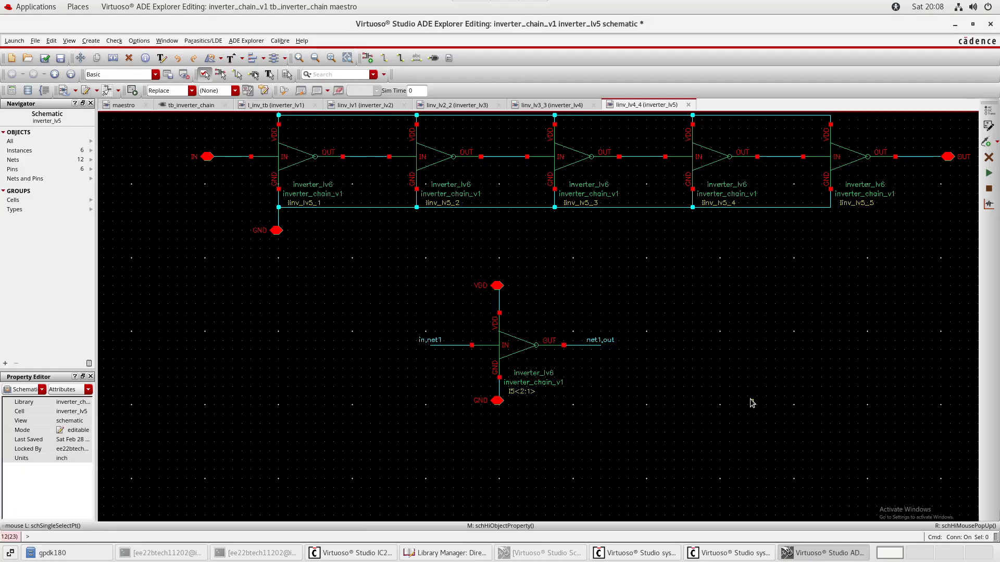
left_click(551, 360)
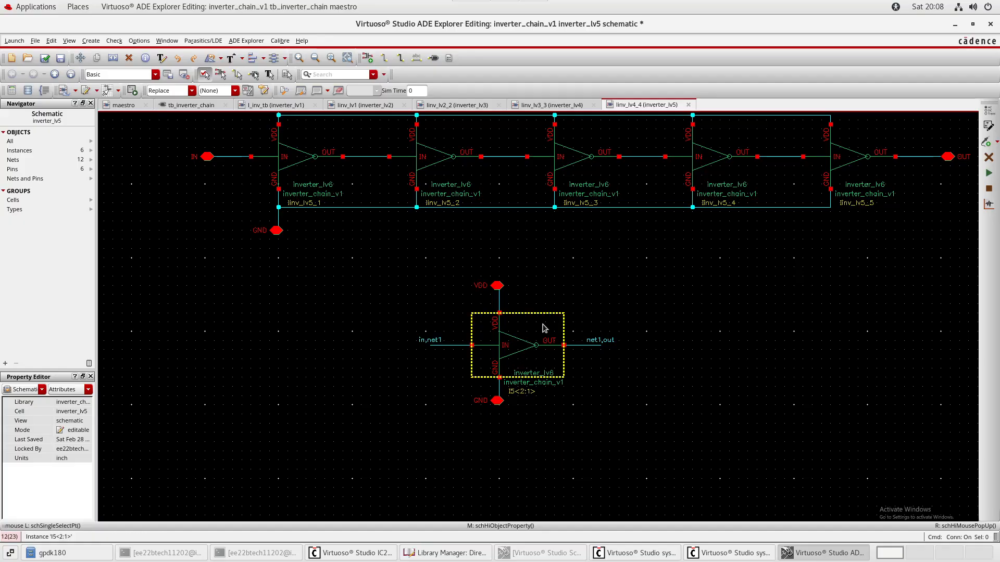
left_click(531, 403)
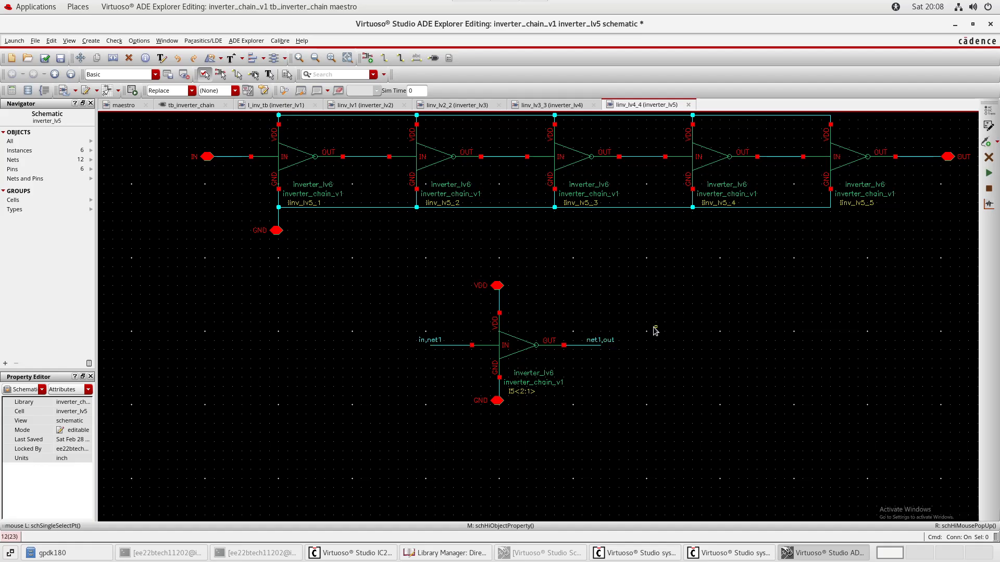
Change the copied inverter's instance name to I5<31:0> to make it a 32-element array.
middle_click_drag(657, 340, 641, 258)
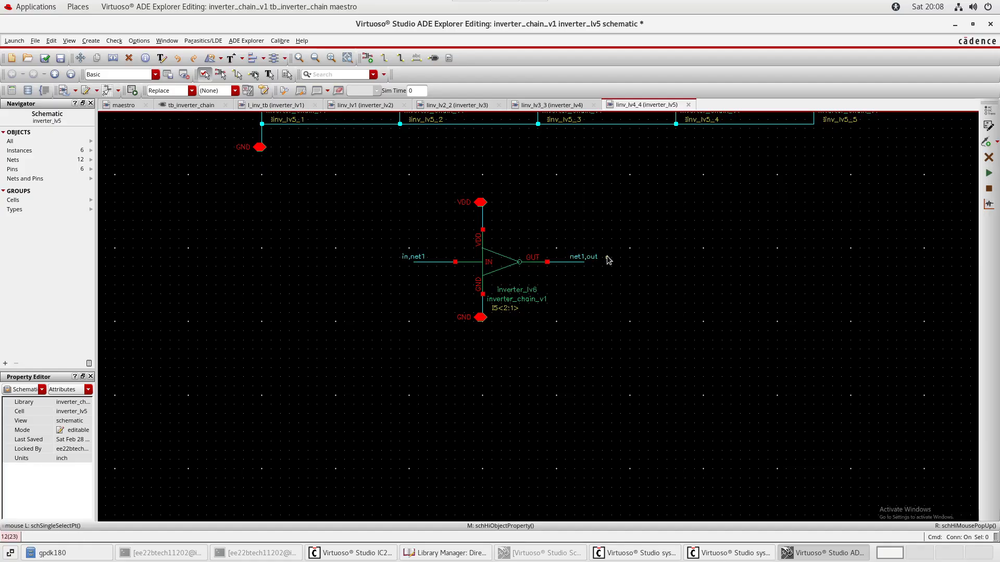
middle_click_drag(608, 260, 636, 292)
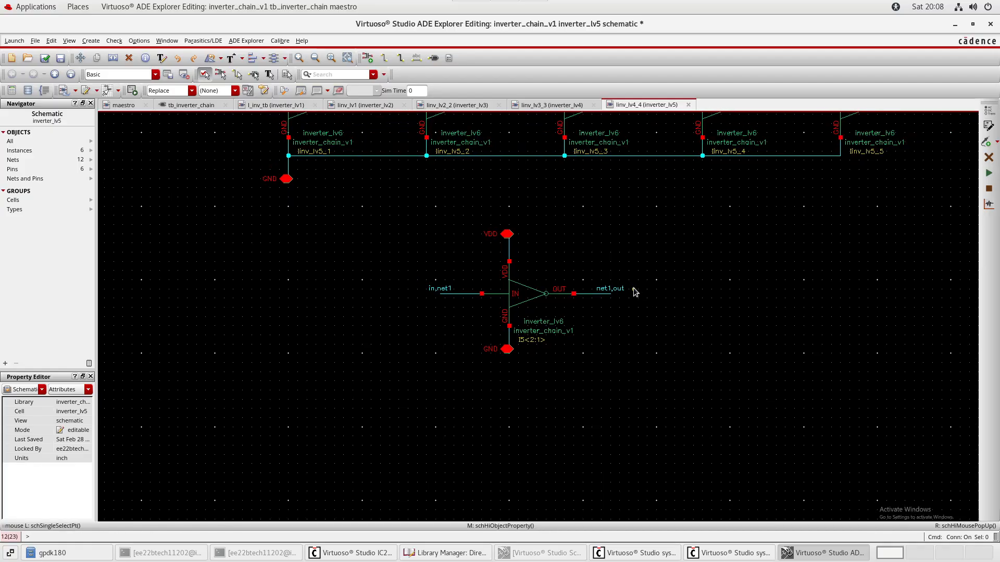
middle_click(539, 311)
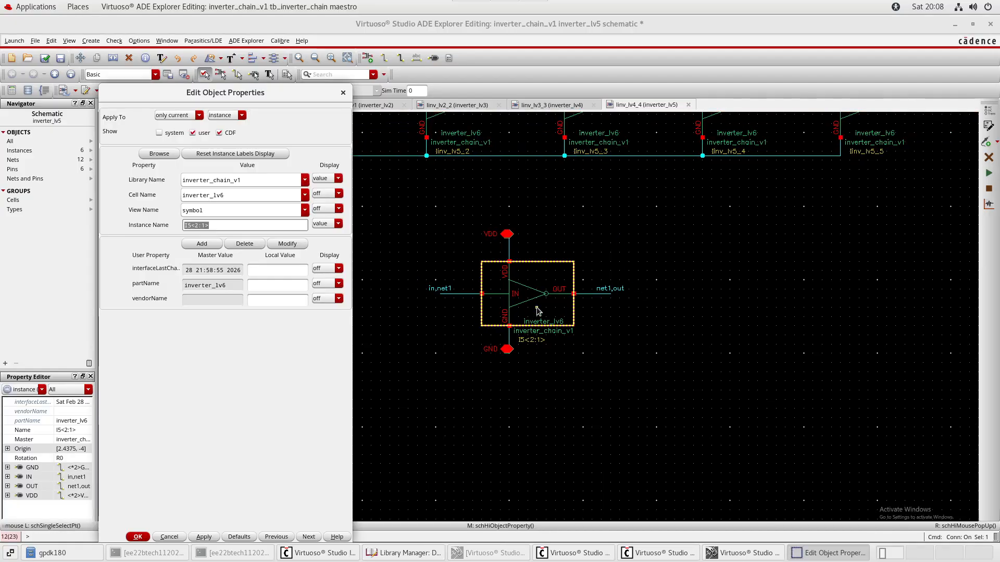
left_click(228, 227)
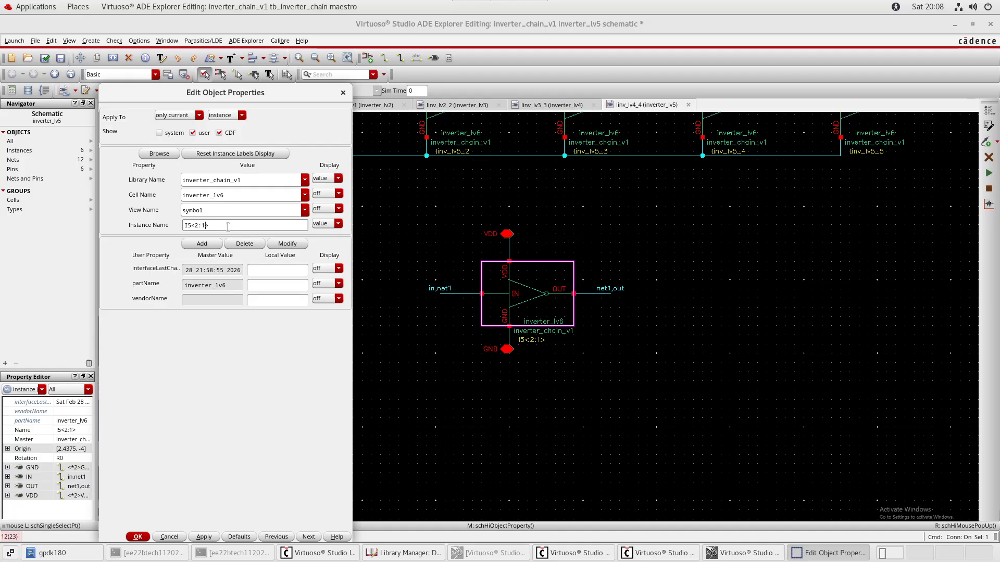
key("BackSpace")
key("BackSpace")
key("BackSpace")
type("31:0")
key("Return")
left_click(708, 365)
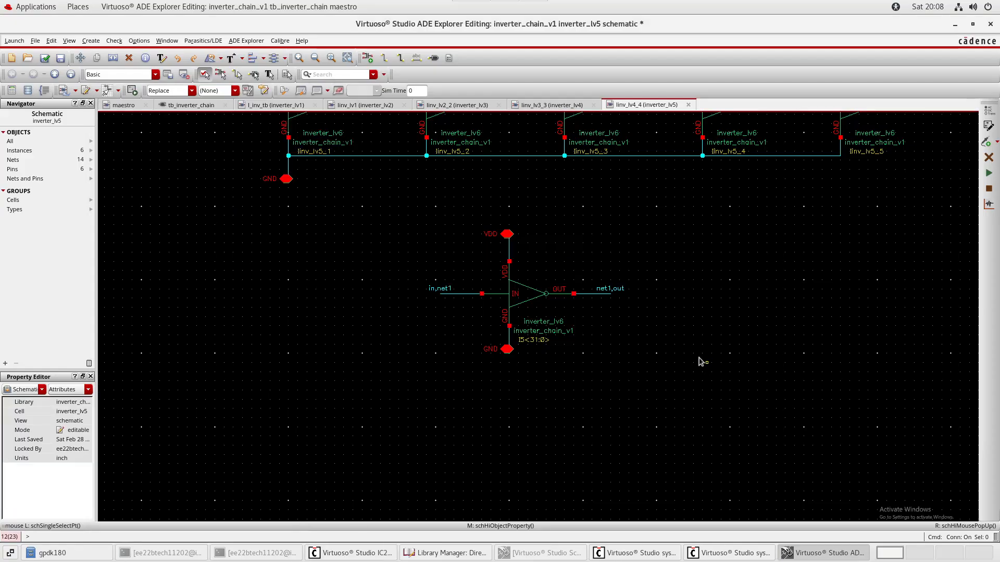
Change the arrayed inverter's input wire label to in,net1<30:0>.
double_click(442, 289)
key("Right")
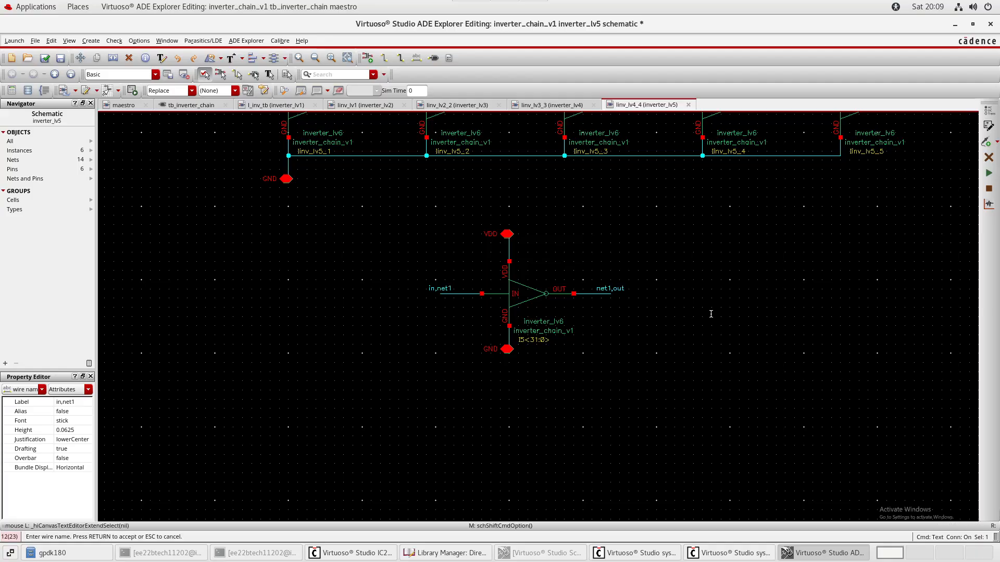
type("<")
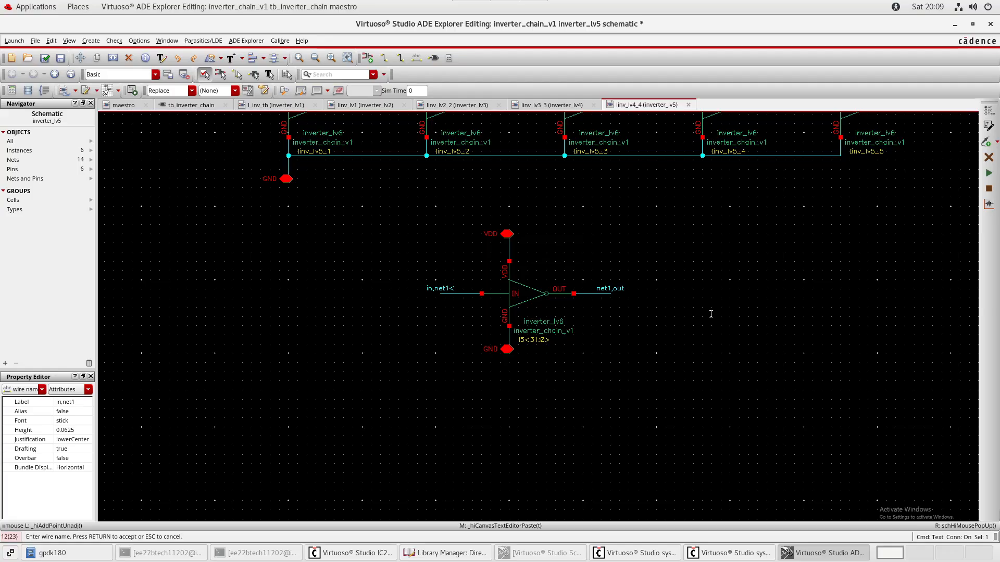
type("30:0")
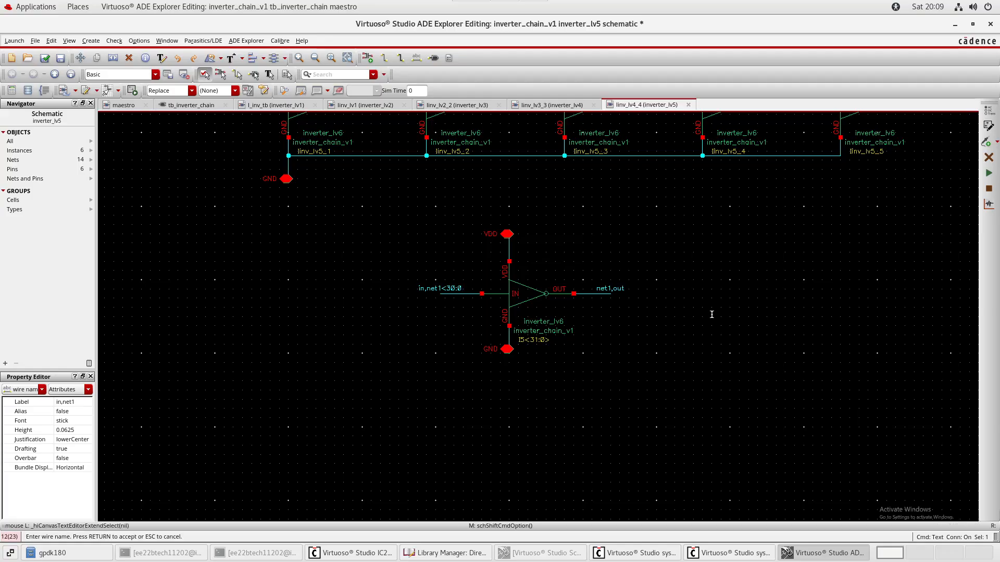
type(">")
key("Return")
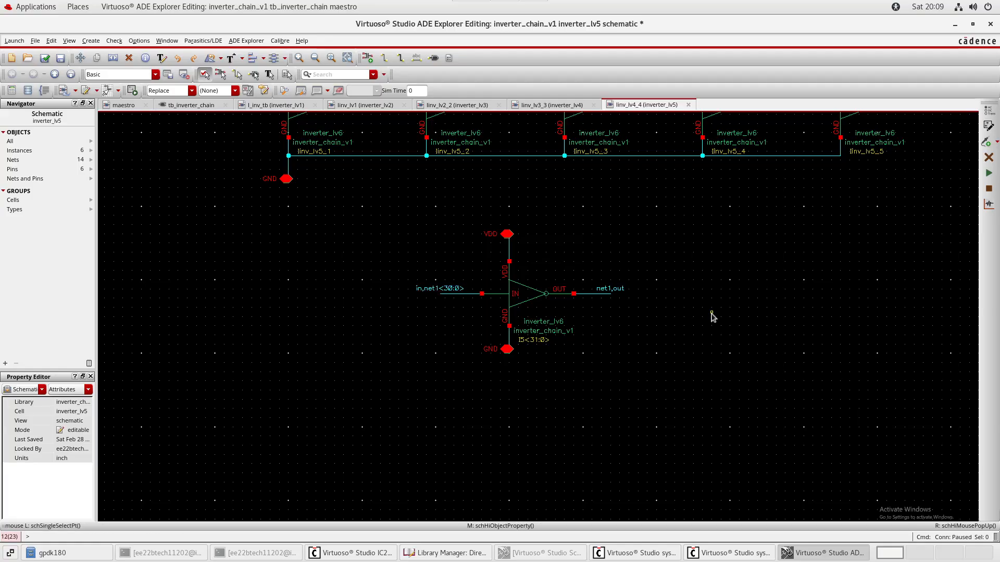
Change the arrayed inverter's output wire label to net1<30:0>,out.
double_click(610, 288)
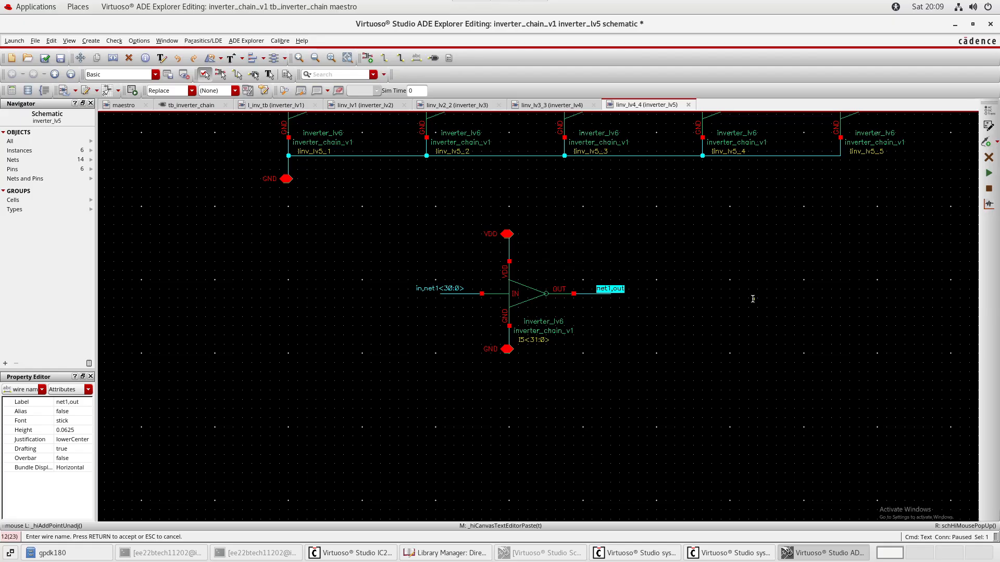
key("Left")
key("Right")
key("Right")
key("Right")
key("Right")
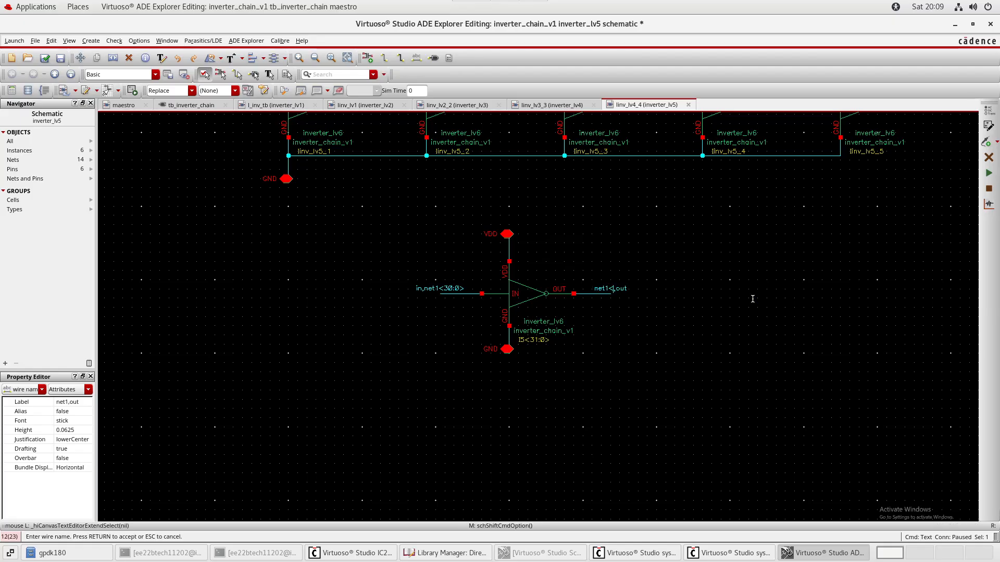
type("<30")
type(":")
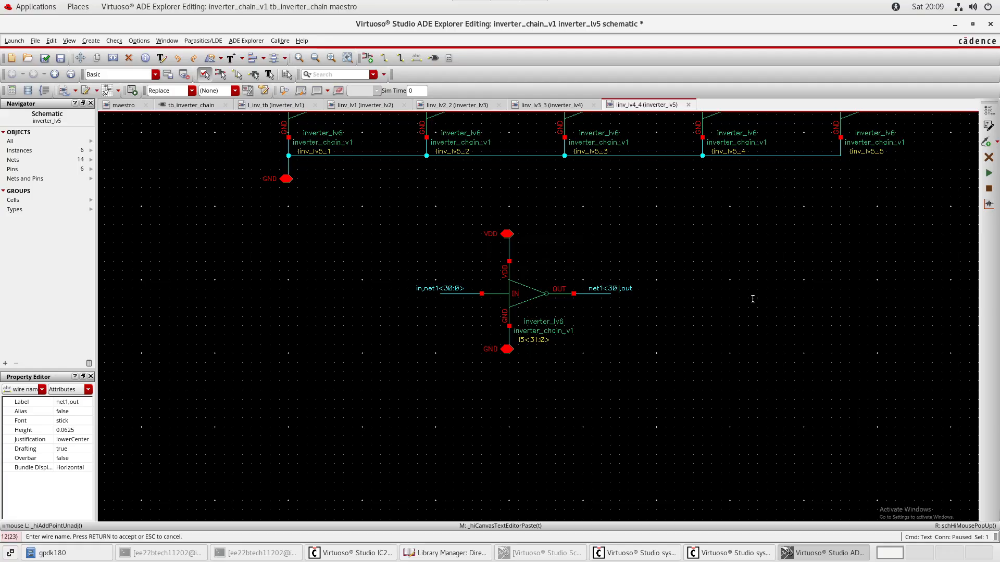
type("0>")
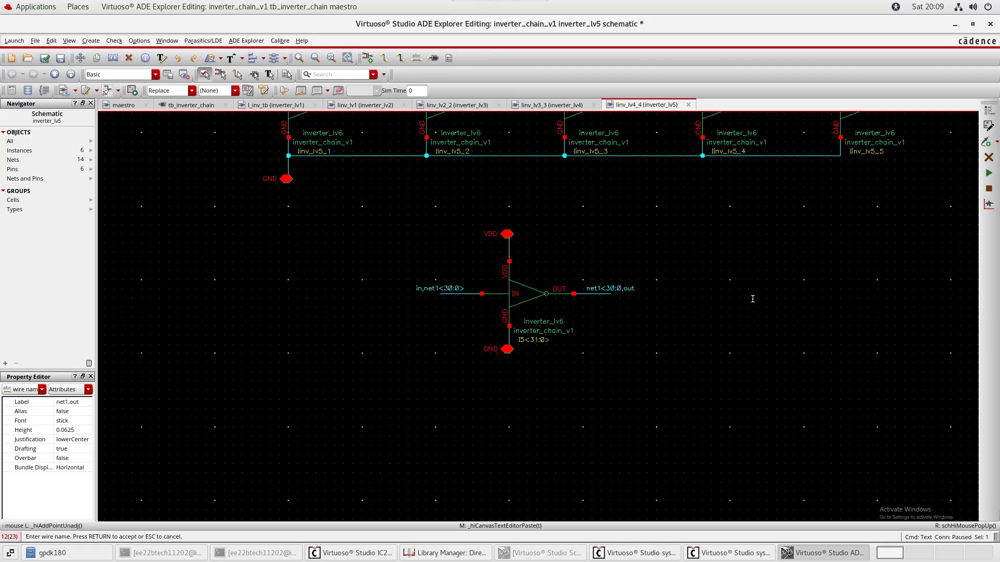
key("Return")
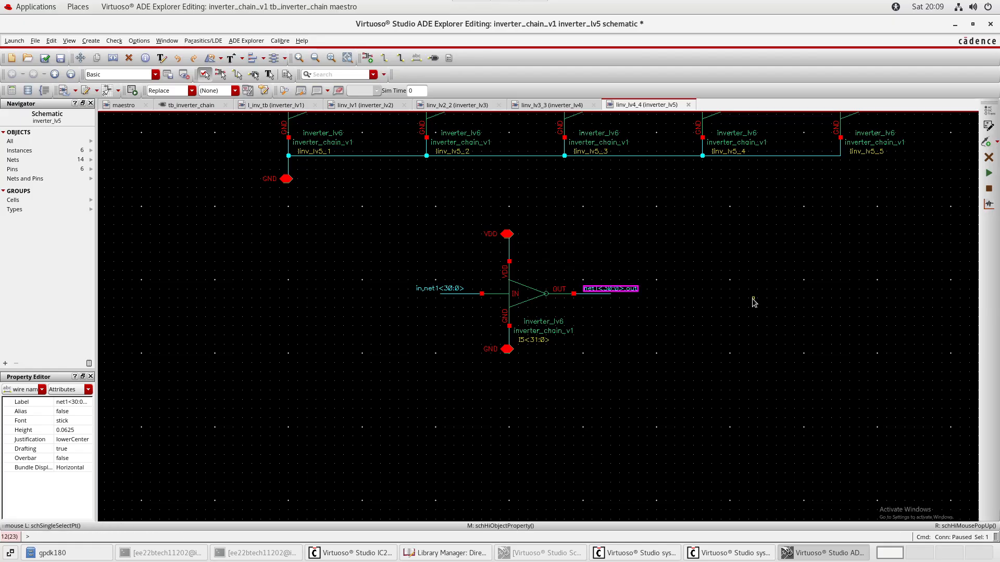
left_click(661, 308)
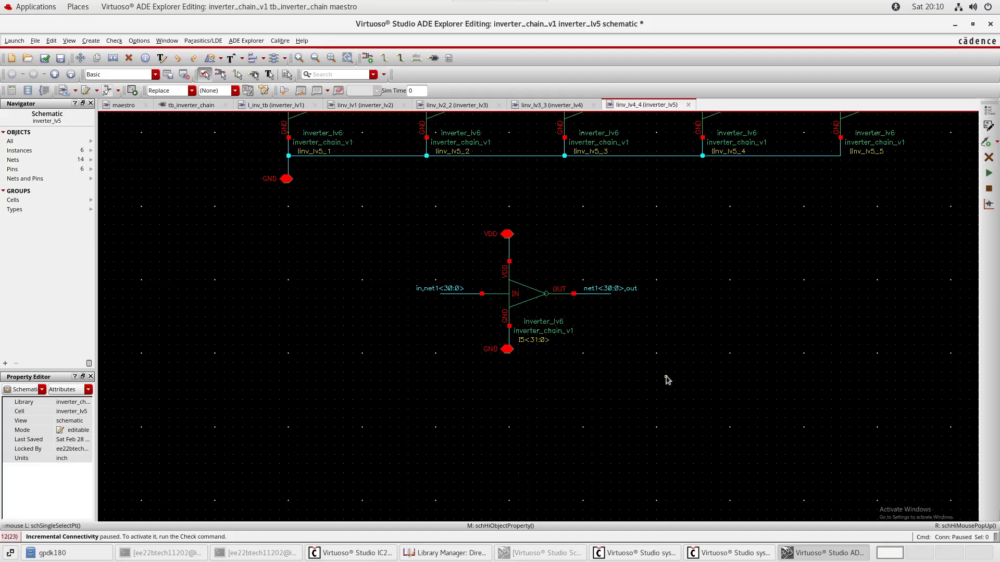
Check and save the inverter_lv5 schematic and review its check markers in the Find Marker list.
middle_click_drag(661, 372, 647, 357)
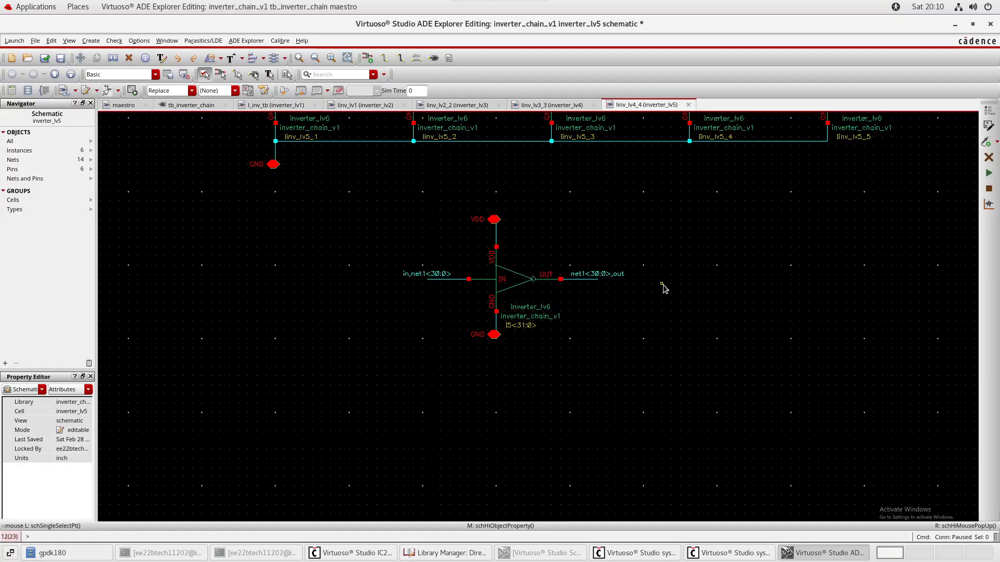
key("shift+x")
key("Return")
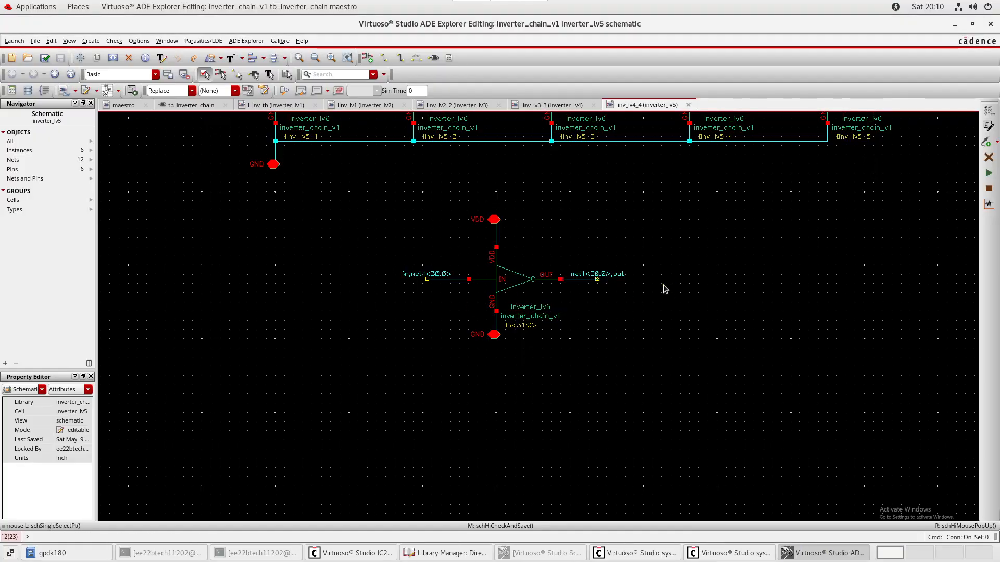
key("g")
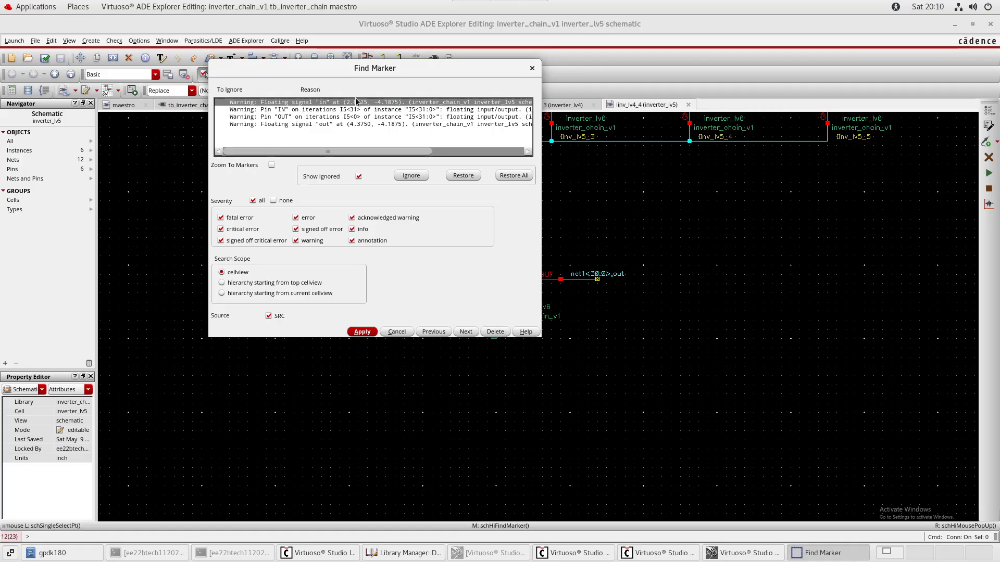
mouse_move(420, 68)
left_mouse_down()
mouse_move(646, 243)
mouse_move(890, 269)
mouse_move(478, 163)
left_mouse_up()
left_click(590, 163)
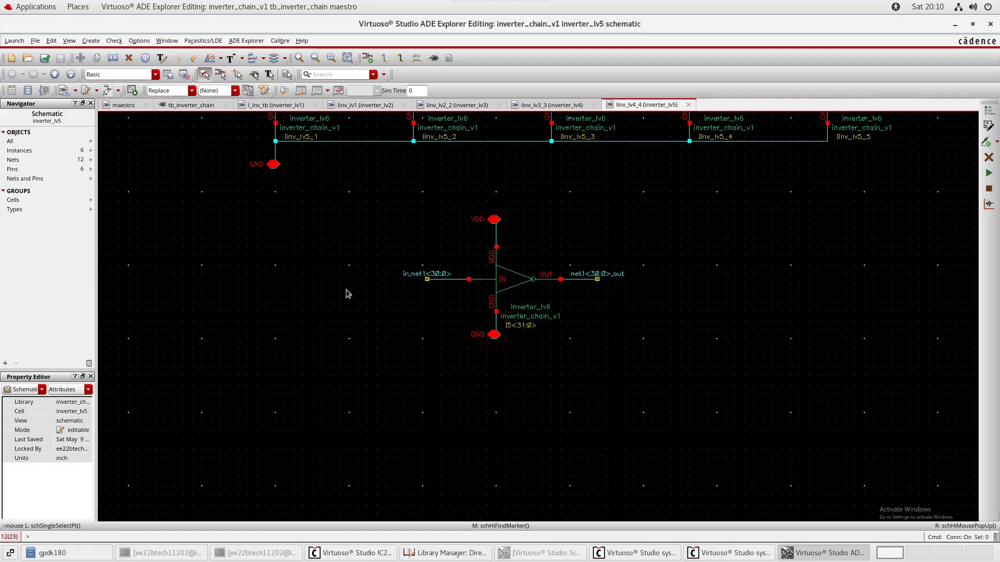
Rename the input wire label to IN,net1<30:0> so that it matches the uppercase IN pin.
left_click(427, 275)
key("Left")
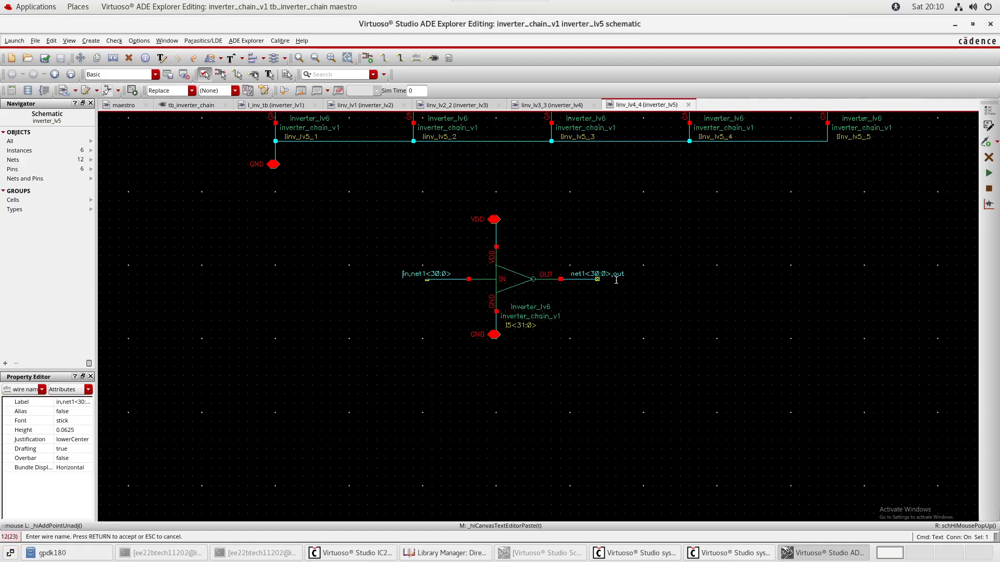
key("Right")
key("Right")
key("BackSpace")
key("BackSpace")
type("IN")
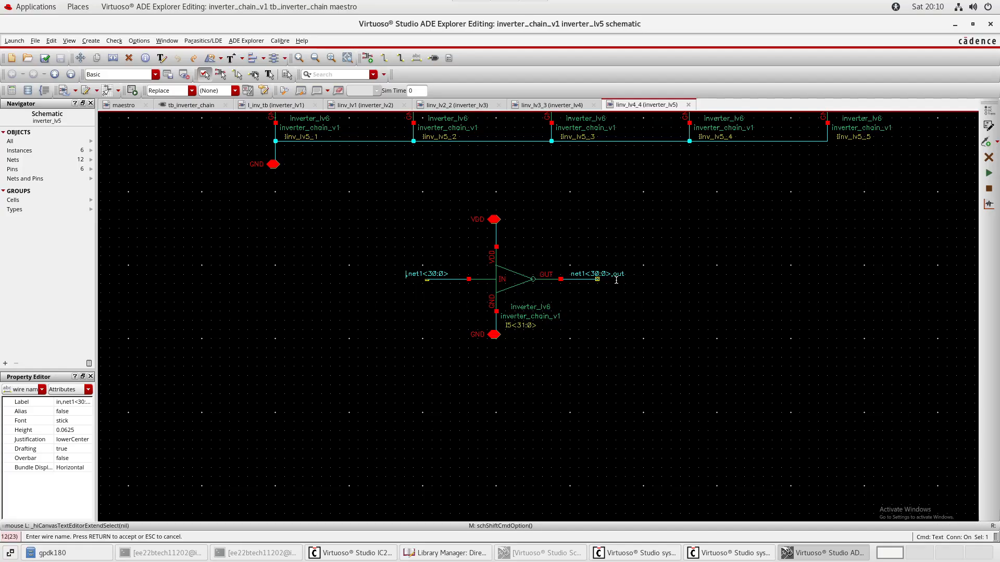
key("Return")
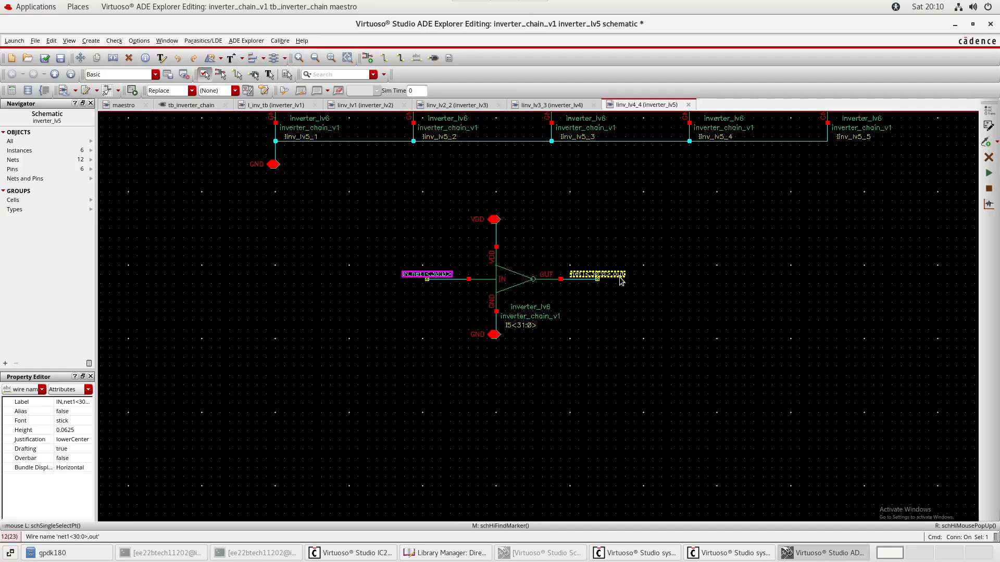
Rename the output wire label to net1<30:0>,OUT so that it matches the uppercase OUT pin.
left_click(616, 282)
key("Right")
key("BackSpace")
key("BackSpace")
key("BackSpace")
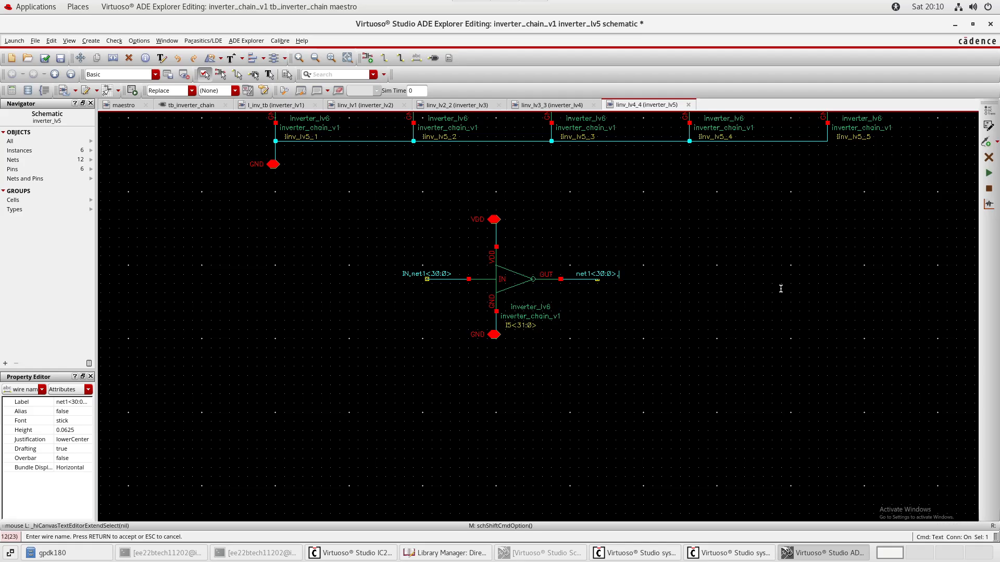
type("OUT")
key("Return")
left_click(780, 288)
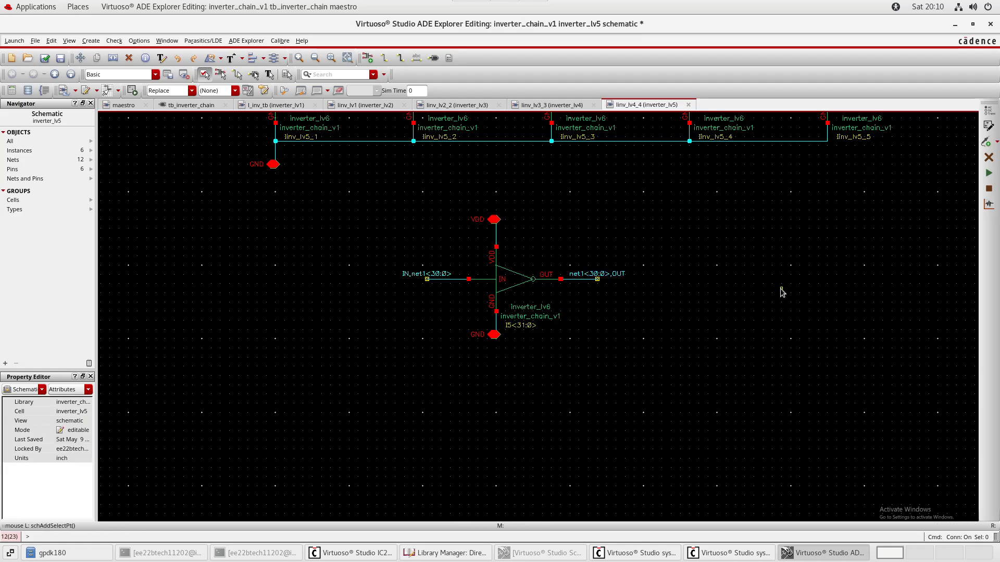
Check and save the schematic with the corrected wire names and look over the inverter chain and the arrayed inverter.
key("shift+x")
middle_click_drag(780, 289, 782, 349)
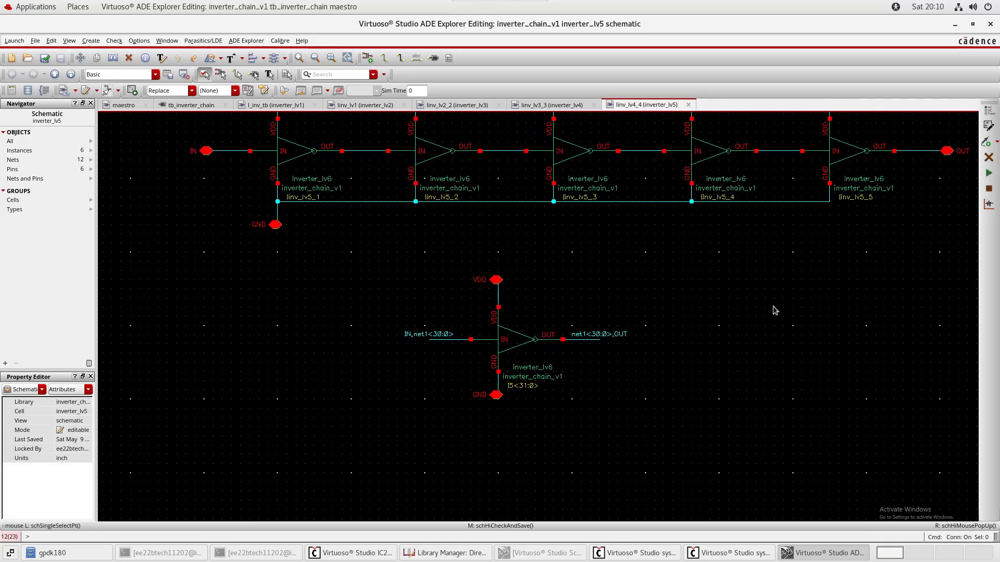
middle_click_drag(775, 308, 774, 323)
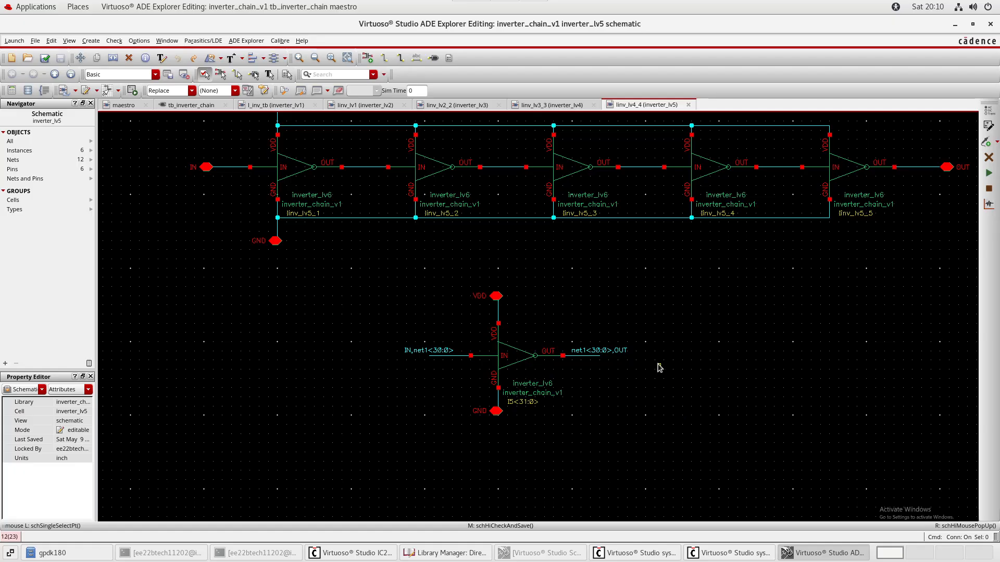
middle_click_drag(668, 276, 698, 276)
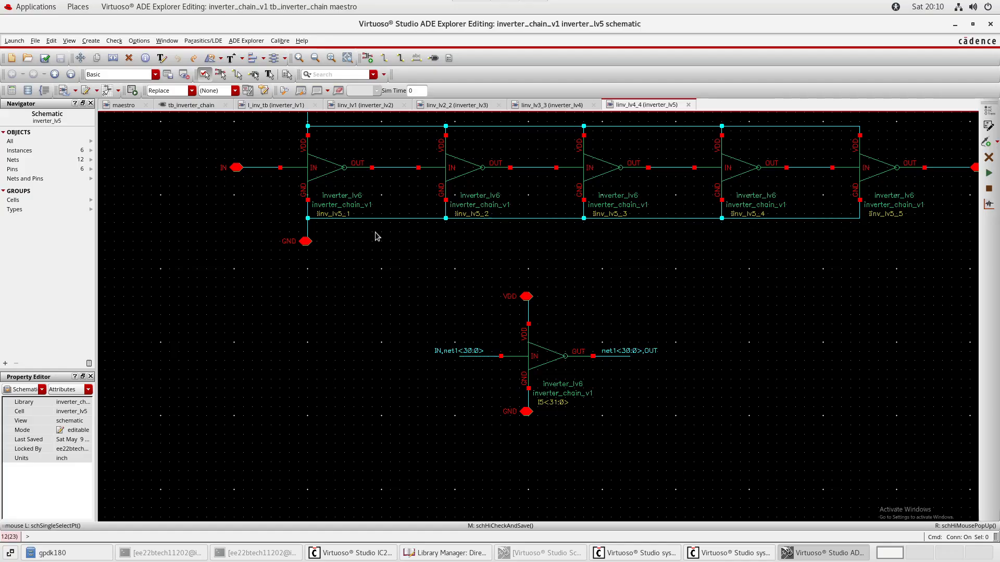
middle_click_drag(654, 315, 605, 307)
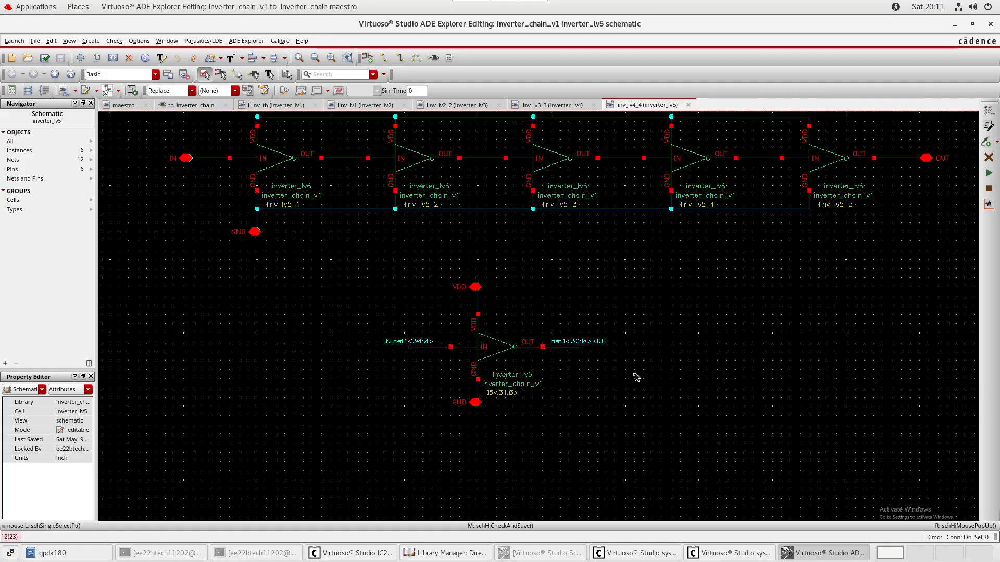
scroll(622, 337, "down", 1)
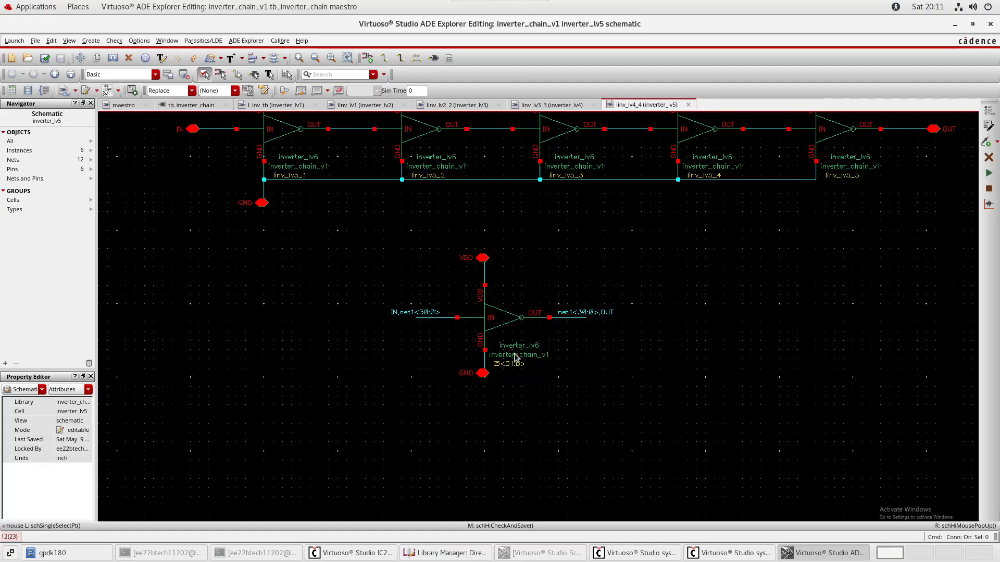
Replace the arrayed inverter's output wire label with net2.
scroll(508, 340, "up", 1, "ctrl")
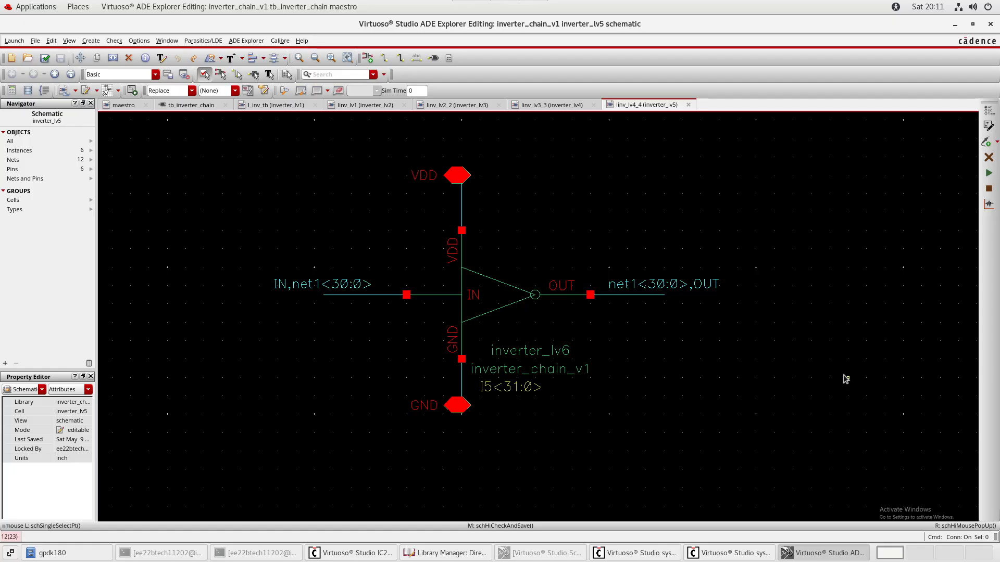
double_click(614, 285)
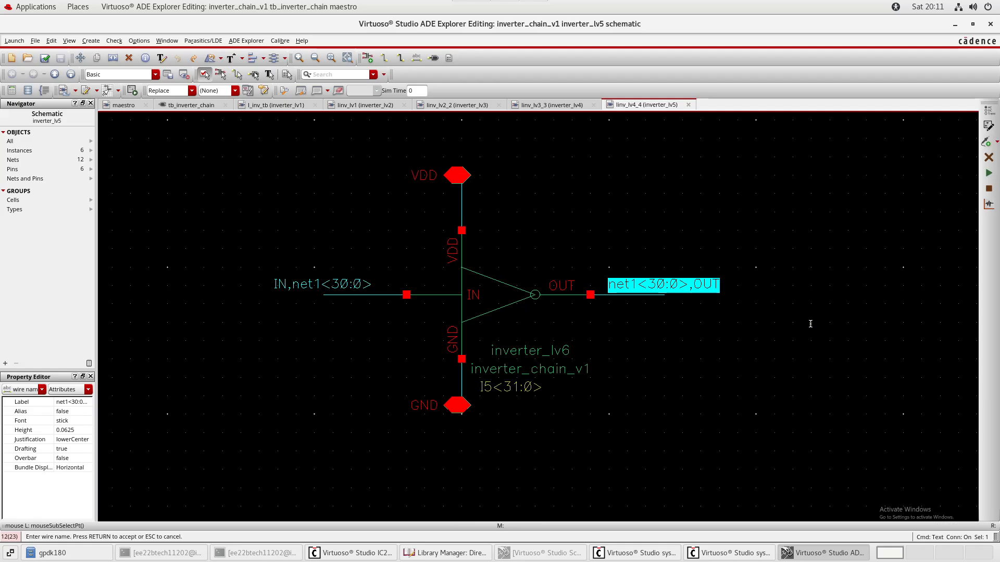
key("Escape")
double_click(702, 289)
key("ctrl+c")
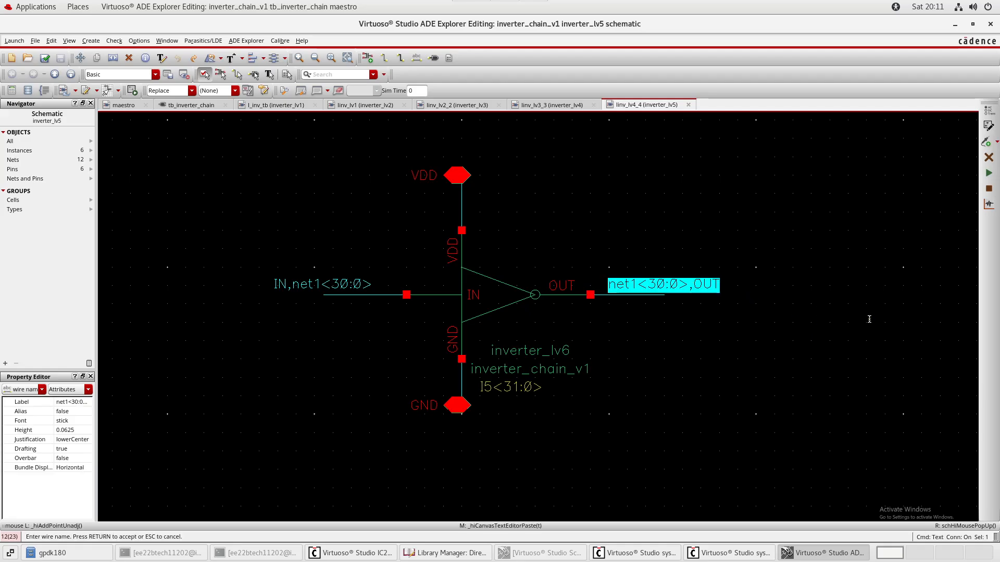
type("net2")
key("Return")
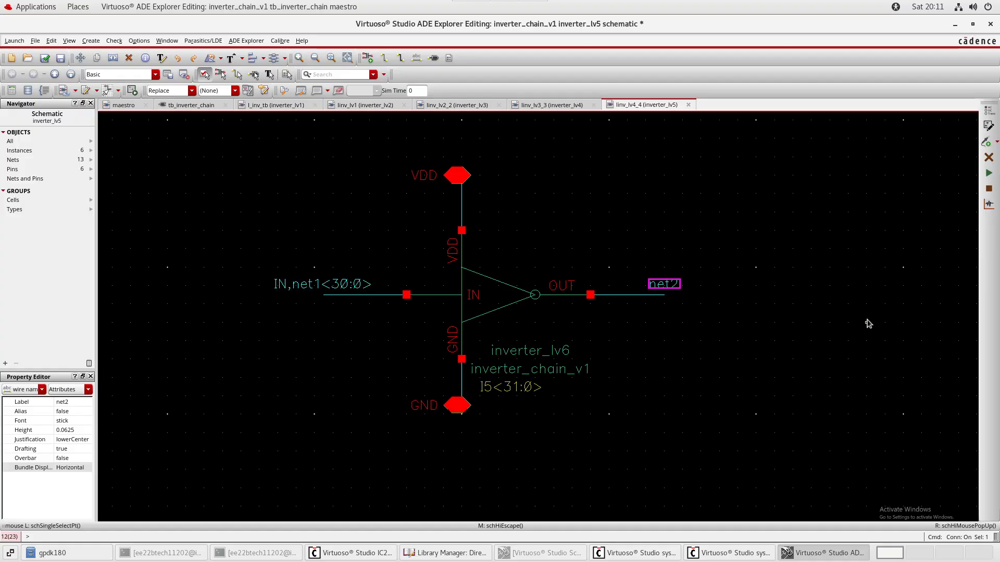
left_click(769, 305)
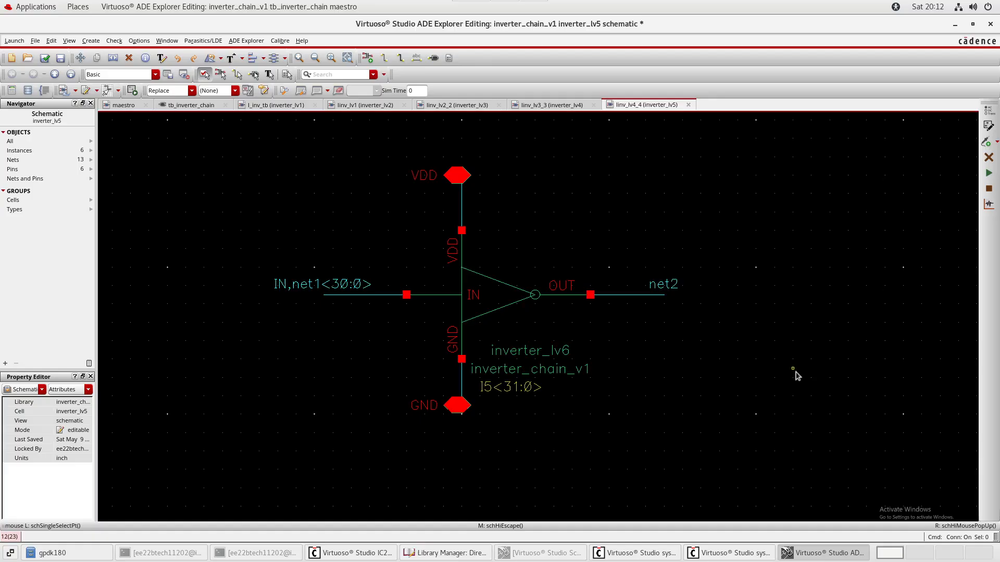
Restore the arrayed inverter's output wire label to net1<30:0>,OUT.
double_click(668, 286)
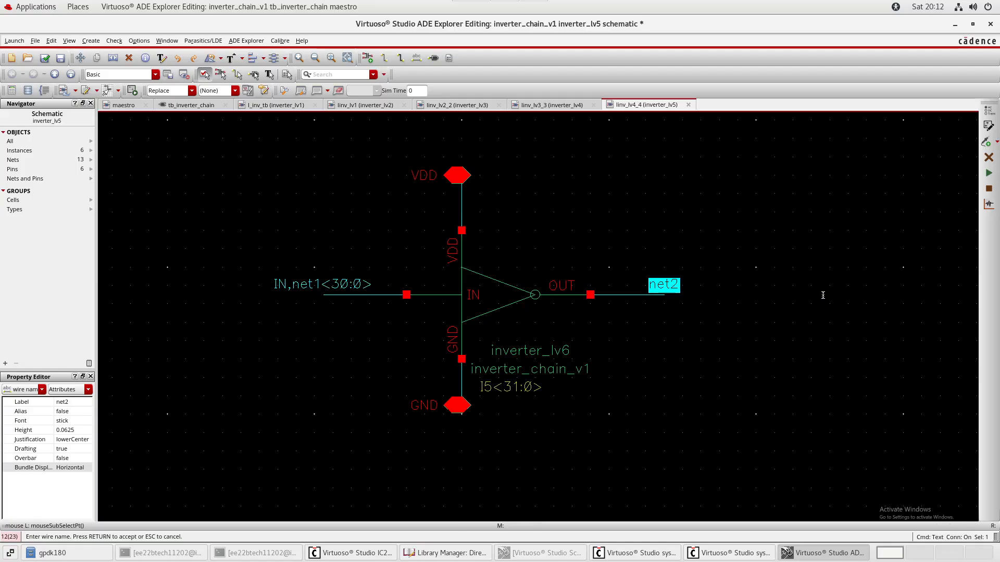
middle_click(823, 296)
key("Return")
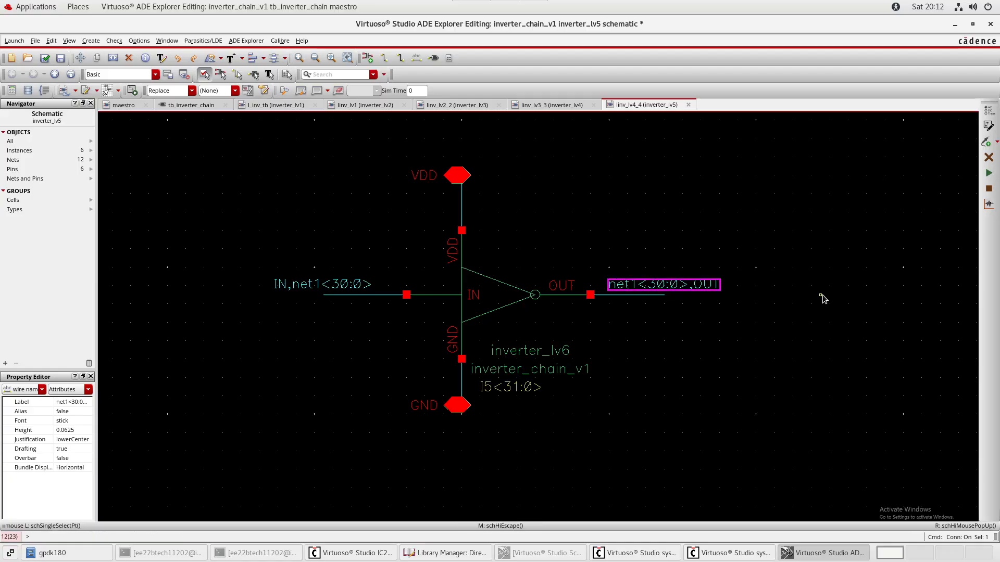
left_click(823, 295)
Change the bus range in the arrayed inverter's output wire label so that it reads net1<29:0>,OUT.
left_click(688, 285)
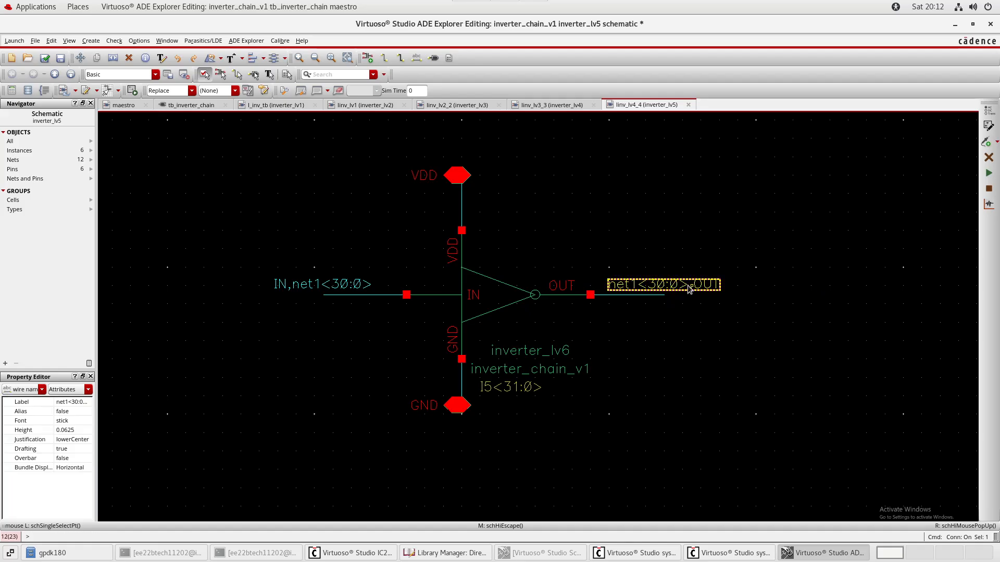
left_click(688, 286)
key("Left")
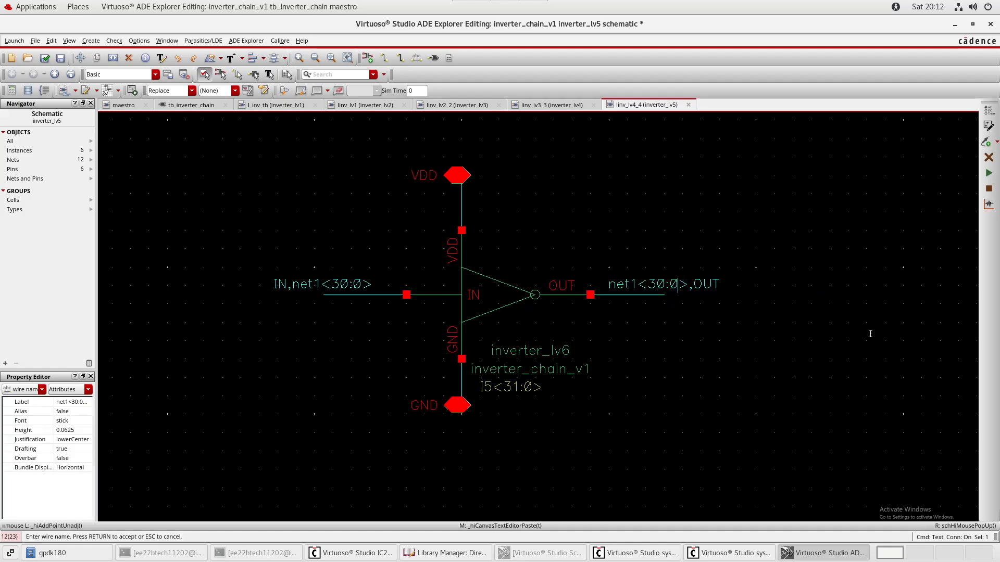
key("Left")
key("Left")
key("BackSpace")
key("BackSpace")
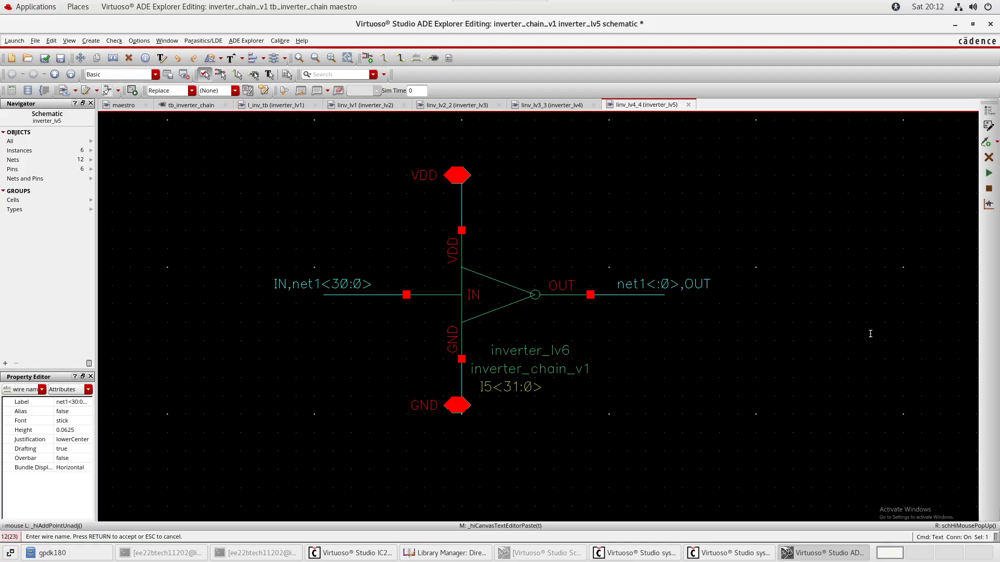
type("29")
key("Return")
left_click(871, 338)
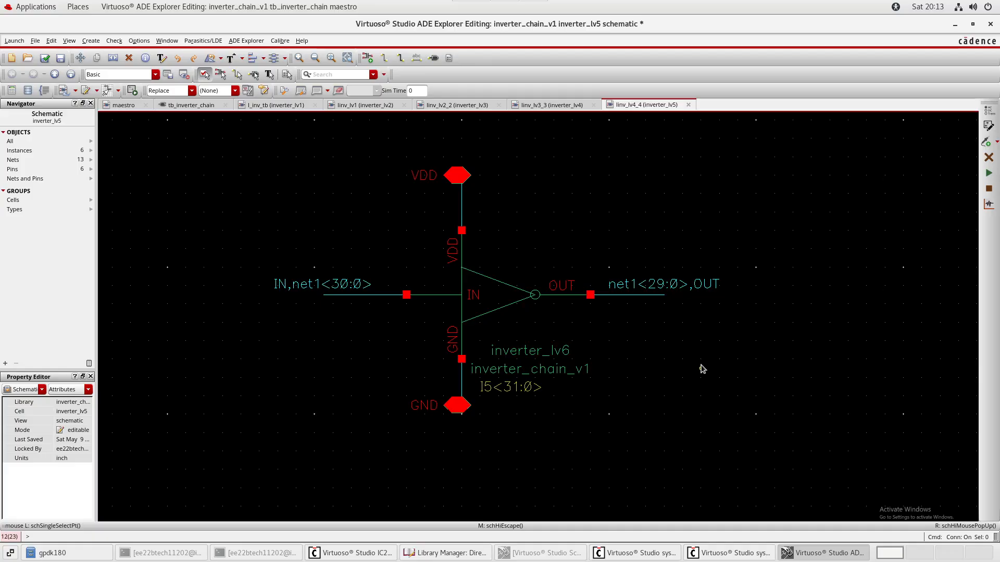
Check the schematic, decline saving it with errors, and read the full reason for the flagged output wire in the Find Marker list.
key("shift+x")
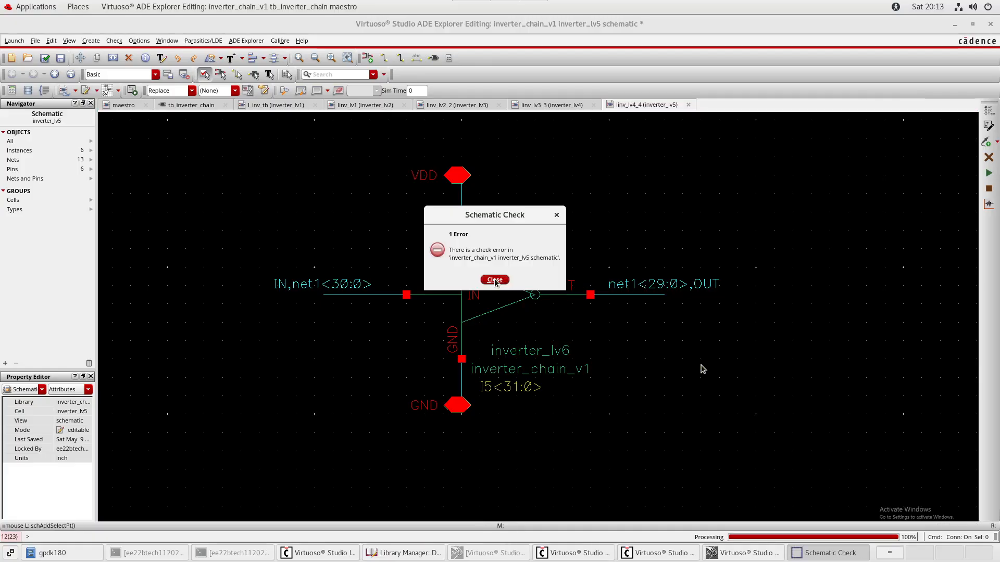
left_click(495, 280)
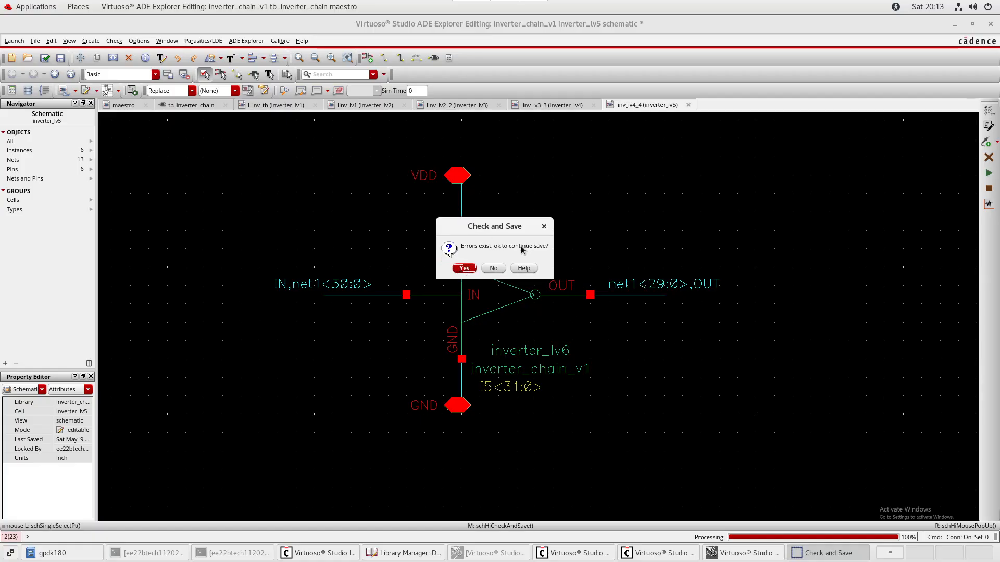
left_click(496, 269)
key("g")
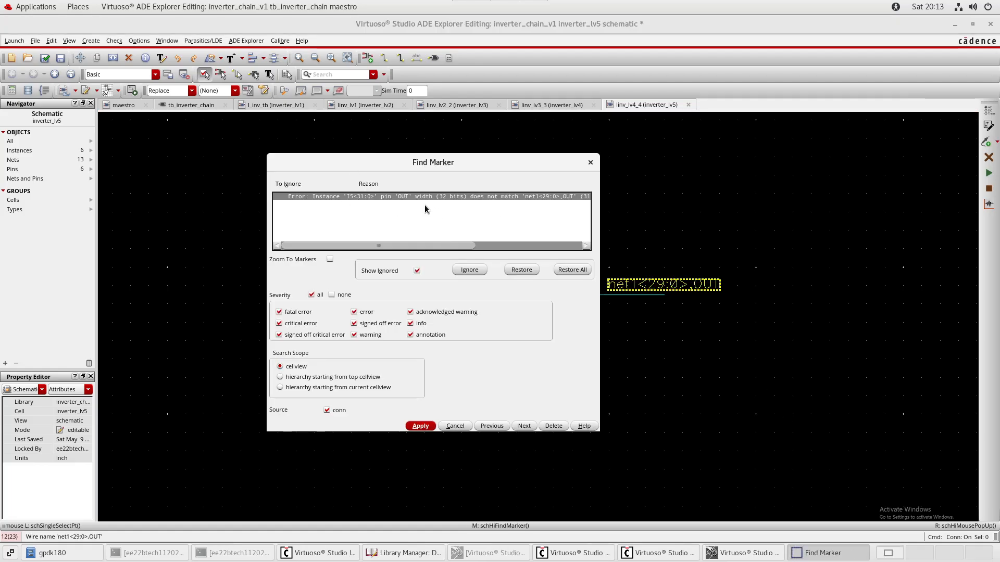
left_click_drag(440, 248, 522, 248)
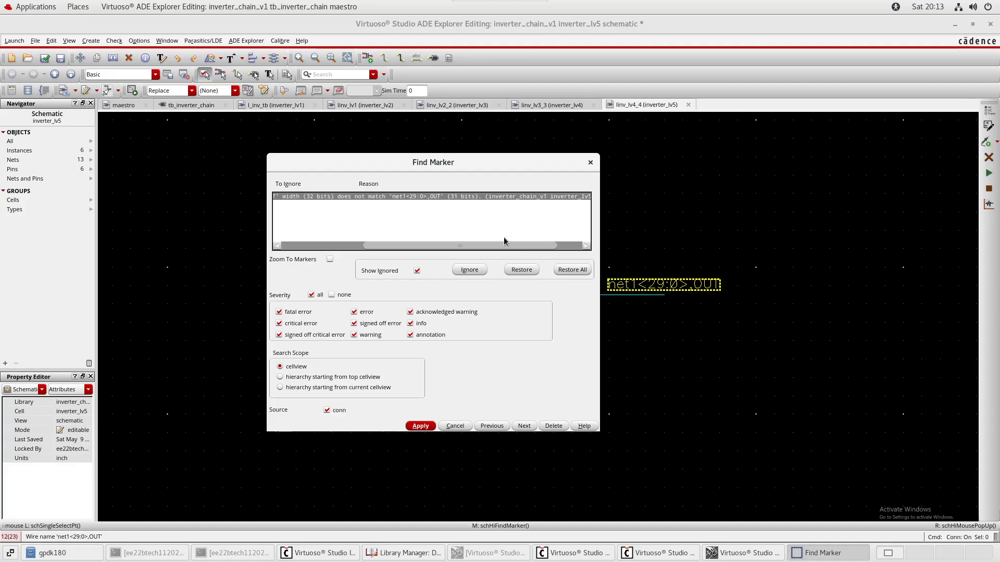
left_click(591, 162)
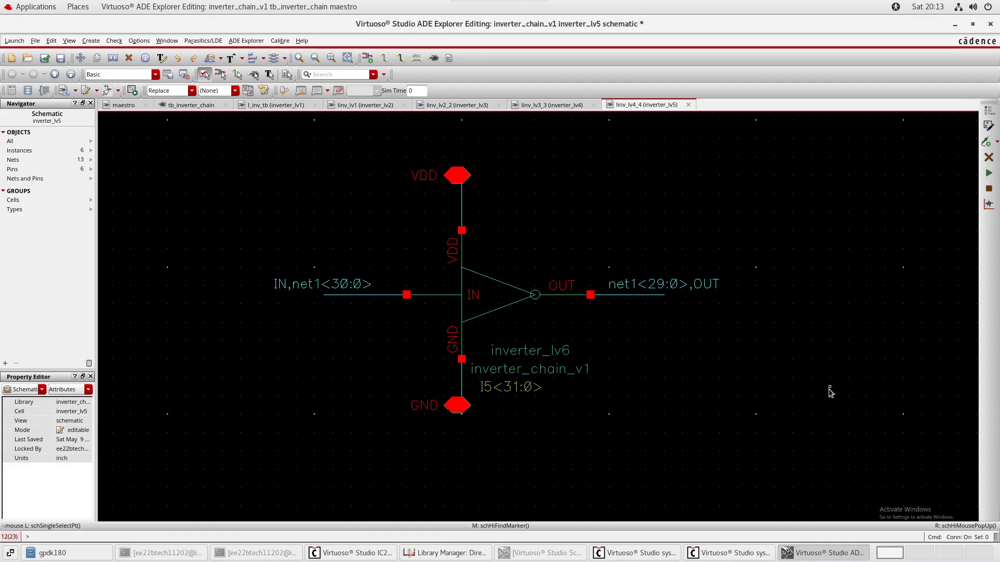
Correct the output wire label's bus range so that it reads net1<30:0>,OUT.
double_click(660, 286)
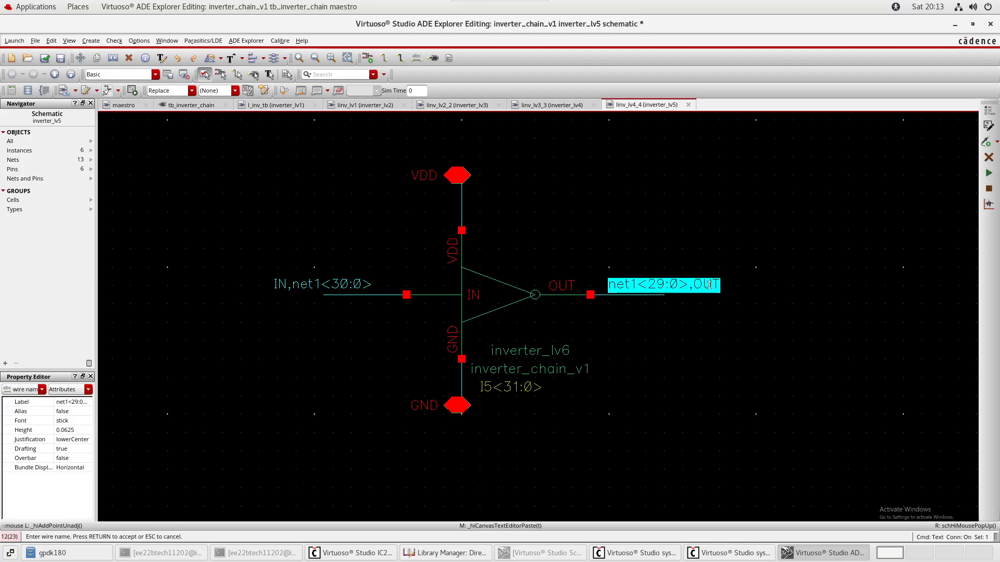
left_click(668, 282)
key("BackSpace")
key("BackSpace")
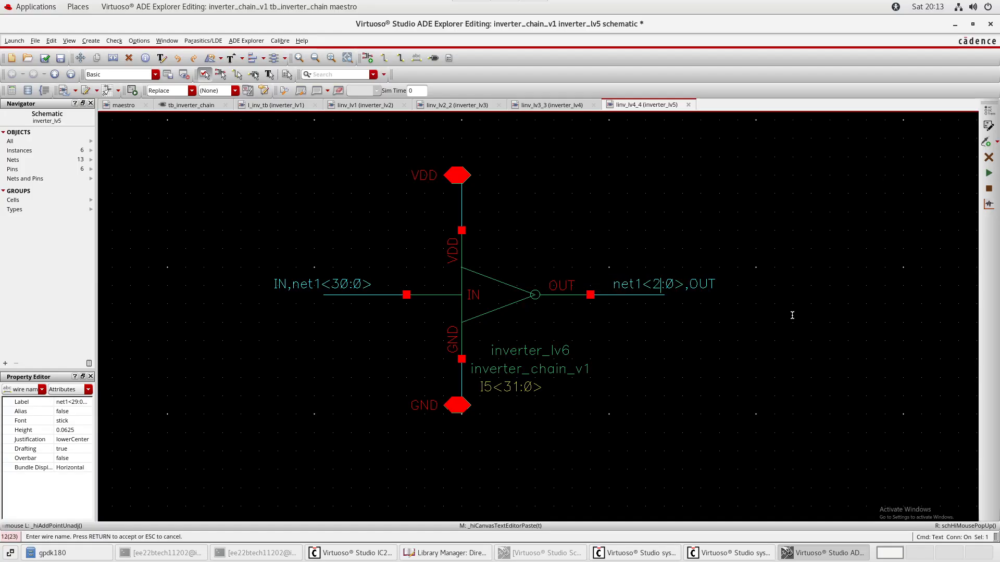
type("30")
key("Return")
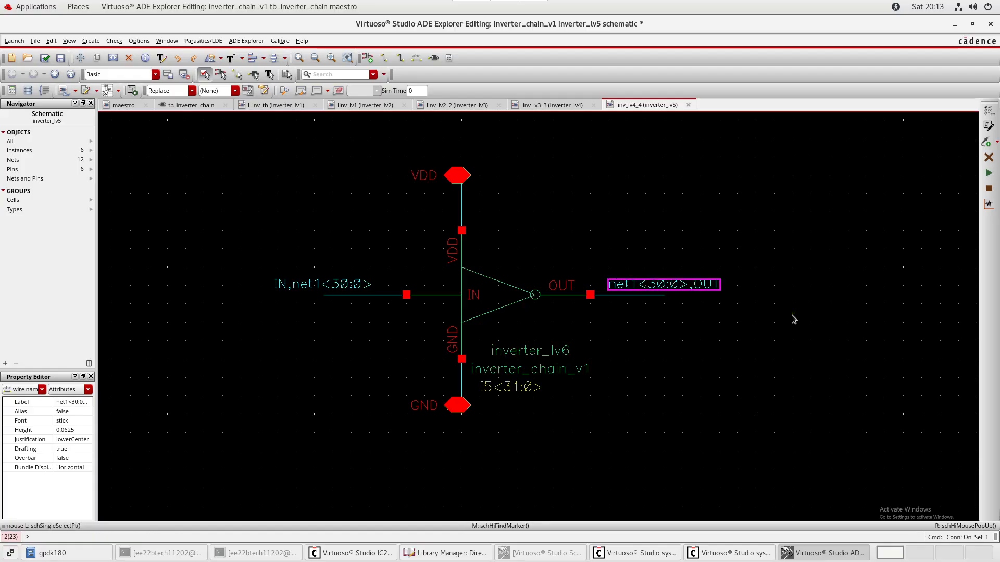
left_click(793, 318)
Delete the arrayed inverter I5<31:0> with its wires, labels and supply pins, keeping the five-inverter chain above it.
middle_click_drag(612, 180, 594, 166)
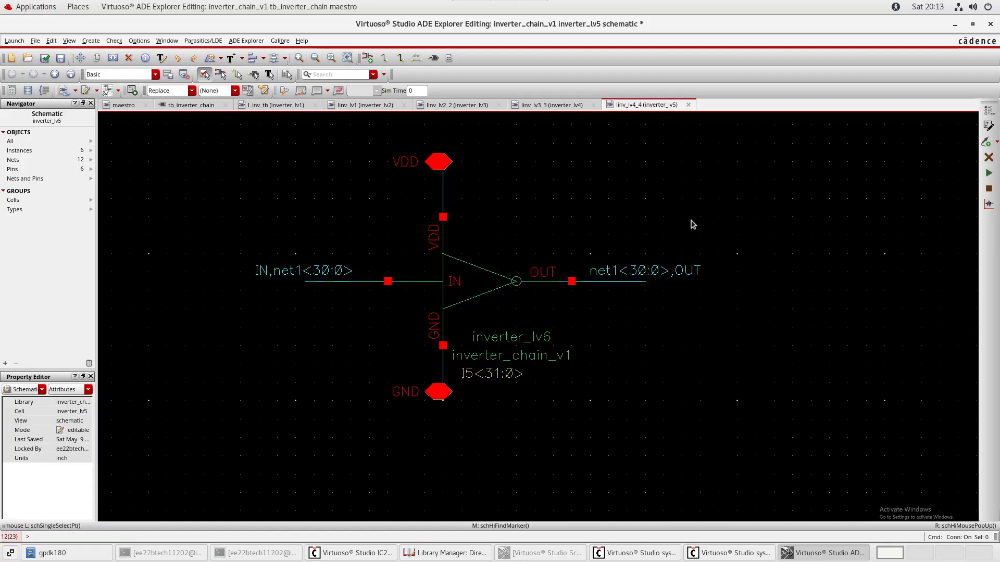
middle_click_drag(642, 203, 591, 232)
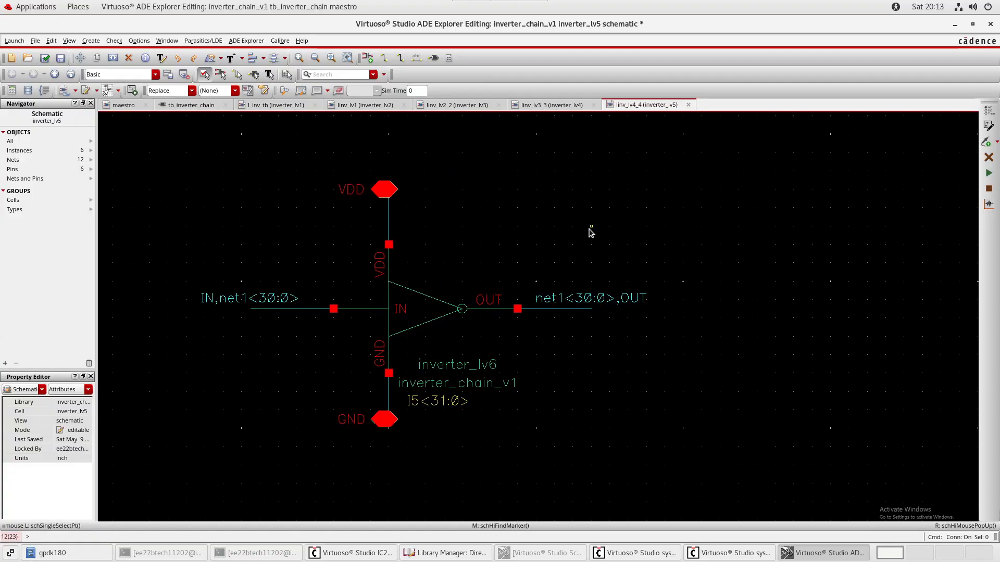
scroll(590, 232, "down", 1)
middle_click_drag(369, 187, 392, 409)
left_click_drag(331, 320, 819, 480)
key("Delete")
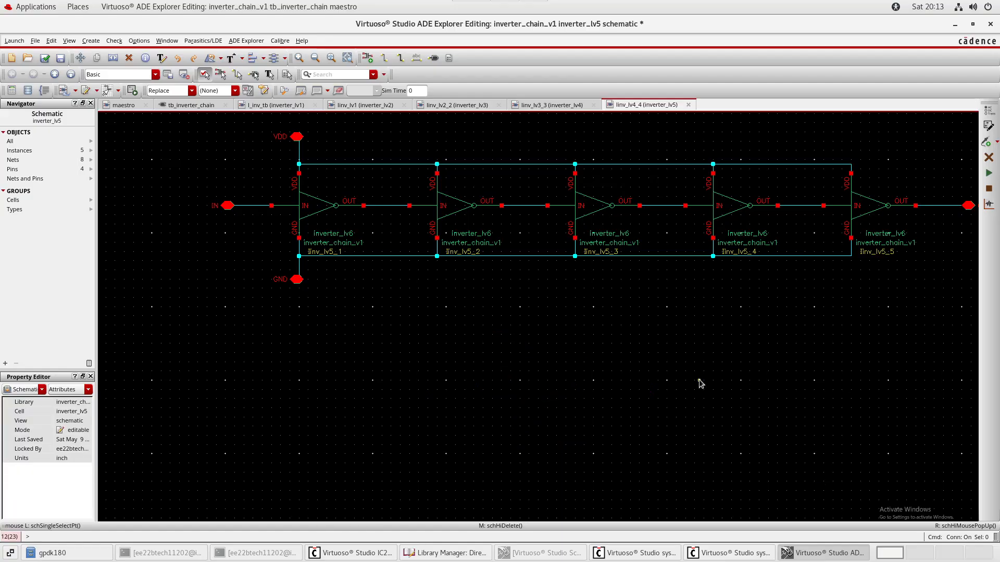
Return to the tb_inverter_chain schematic and close all the descended inverter schematics, saving the changes to inverter_lv5.
left_click(191, 107)
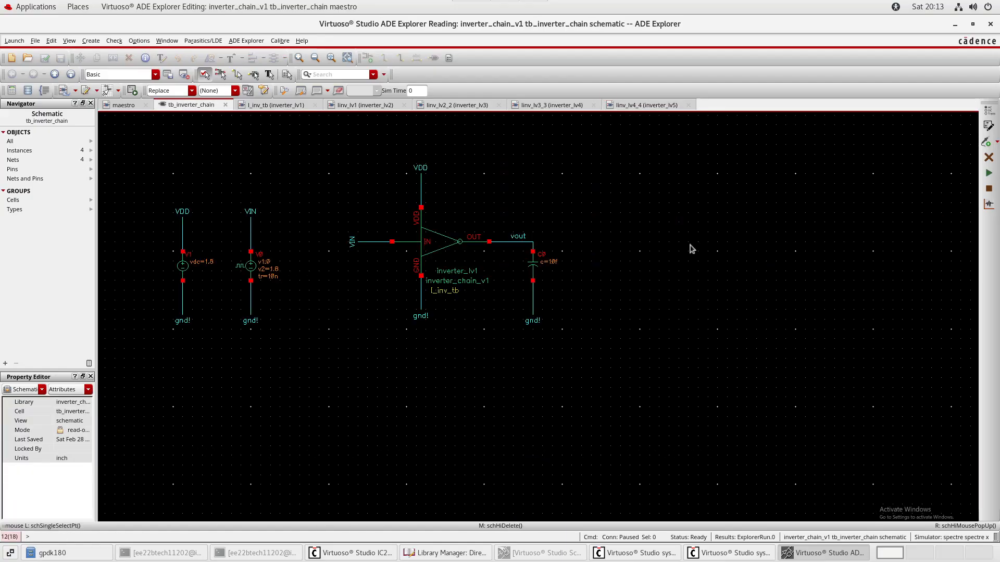
middle_click_drag(731, 277, 727, 327)
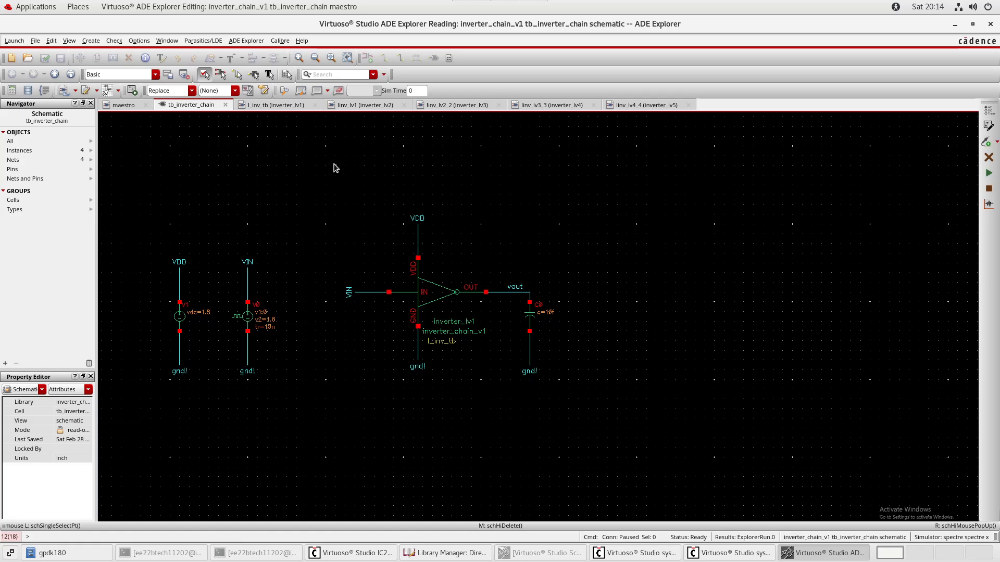
left_click(315, 106)
left_click(315, 105)
left_click(320, 105)
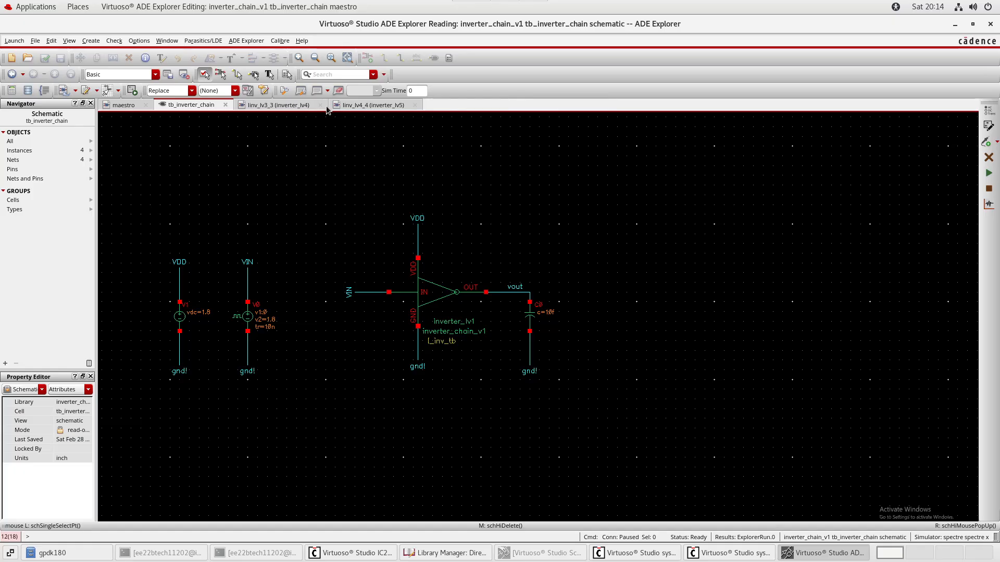
left_click(321, 106)
left_click(320, 106)
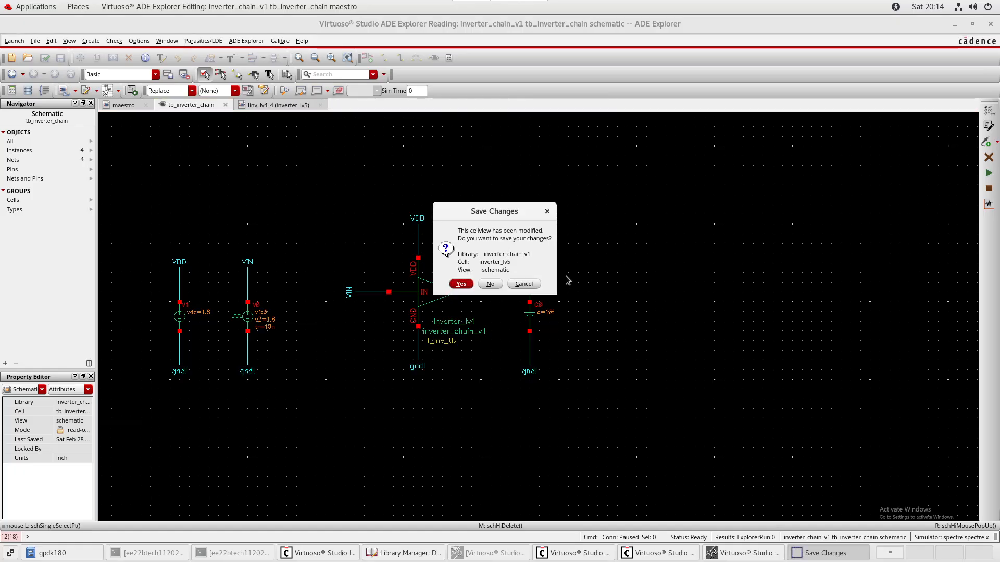
left_click(470, 286)
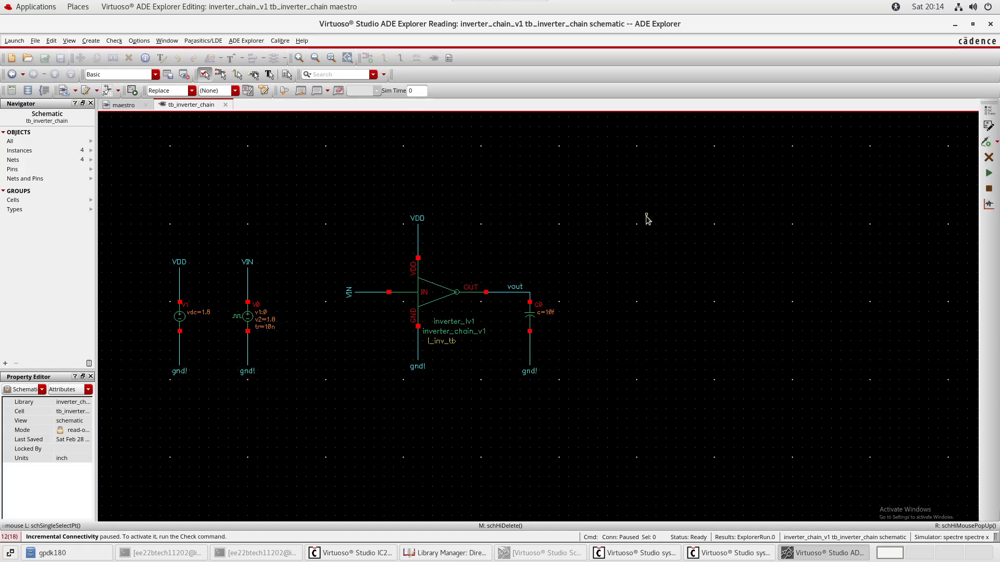
left_click(441, 291)
key("e")
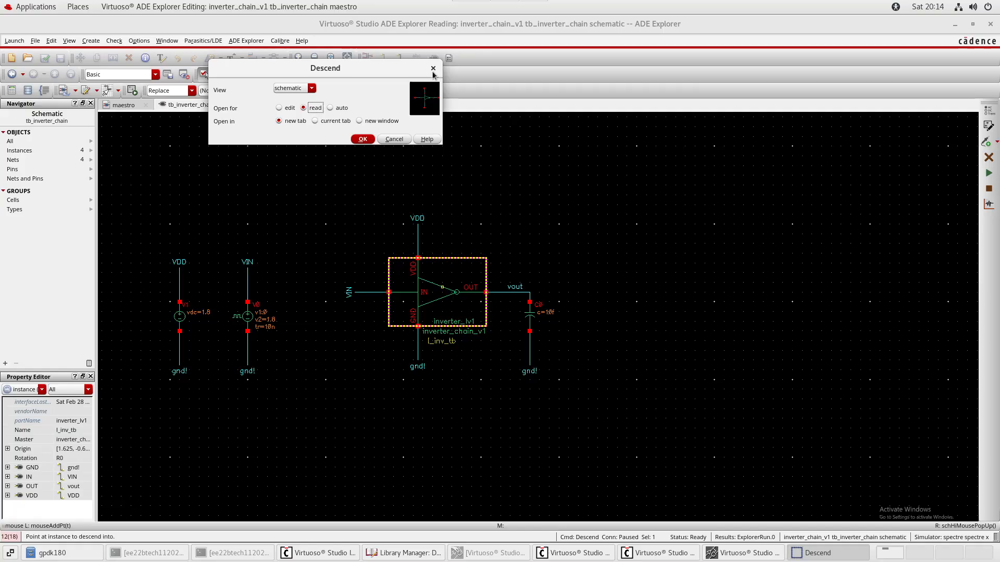
left_click(394, 138)
Descend into the testbench inverter I_inv_tb, opening its schematic view for reading in a new tab.
left_click(423, 310)
key("e")
left_click_drag(347, 73, 719, 178)
left_click(695, 192)
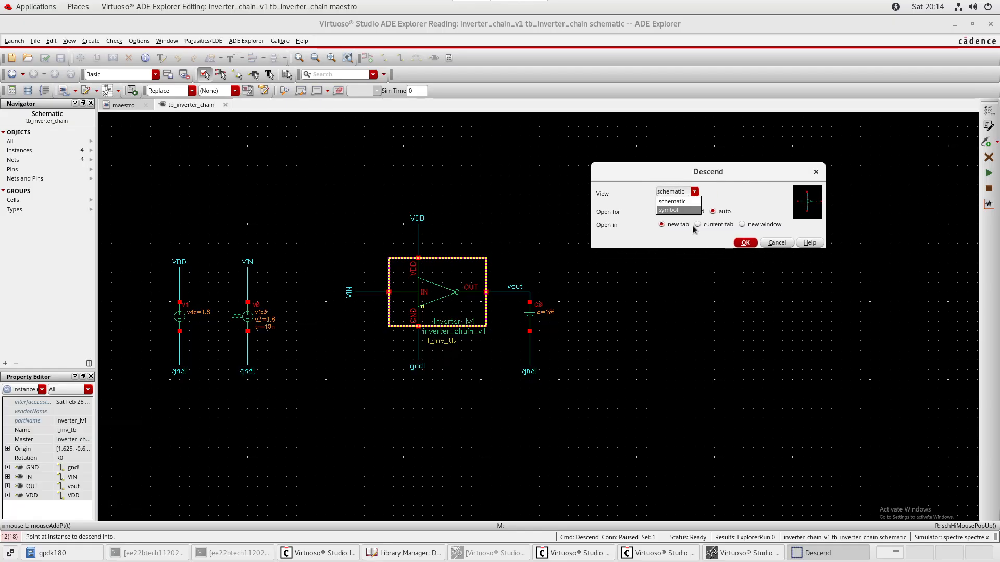
left_click(693, 210)
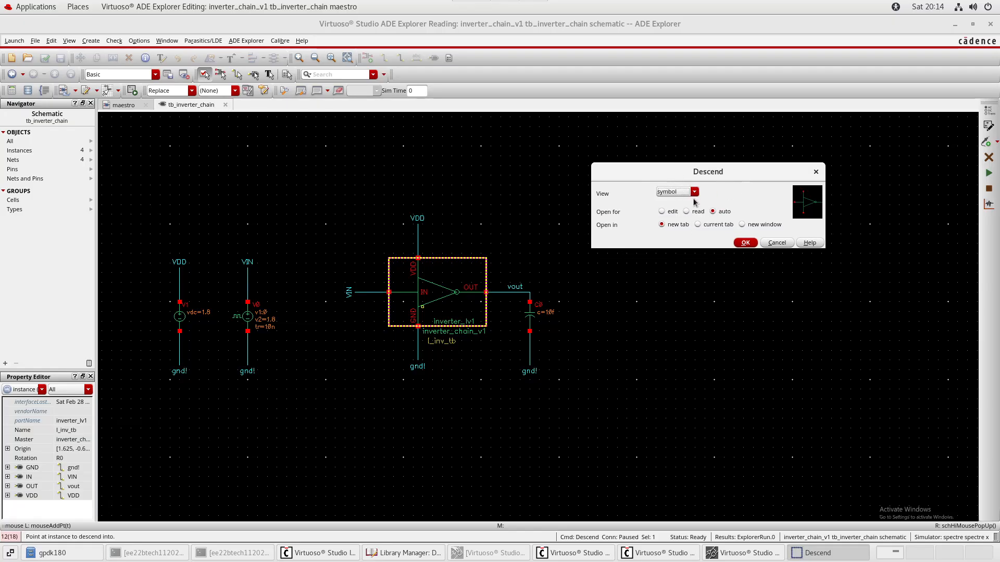
left_click(677, 202)
left_click(696, 212)
left_click(745, 243)
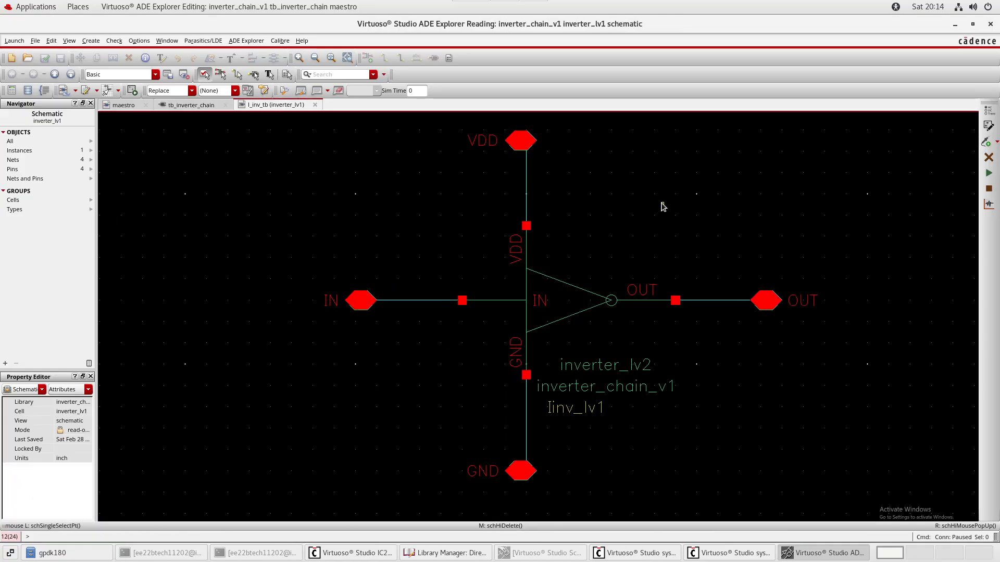
Look back at the I_inv_tb instance in the testbench schematic and return to the inverter_lv1 schematic.
left_click(202, 106)
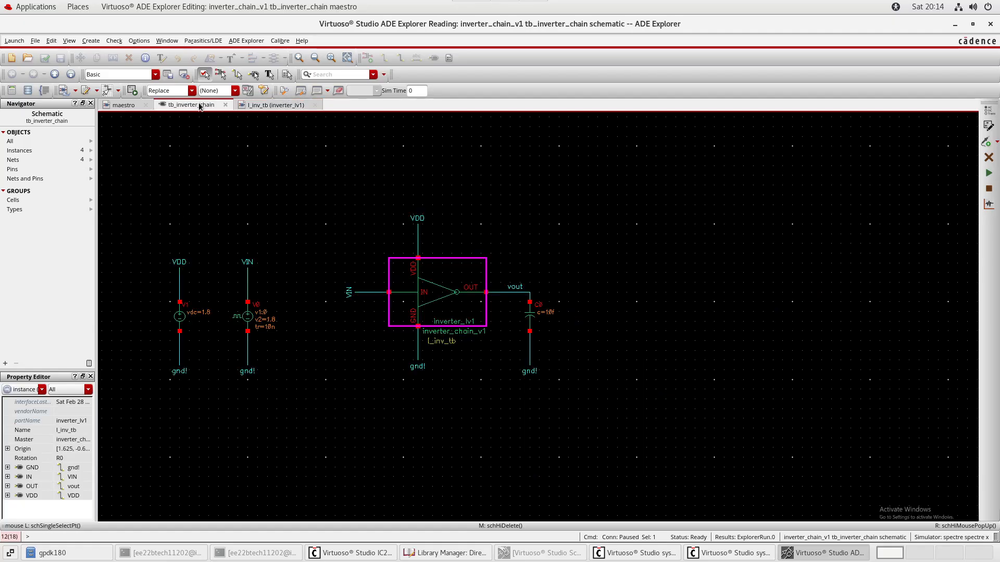
left_click(667, 245)
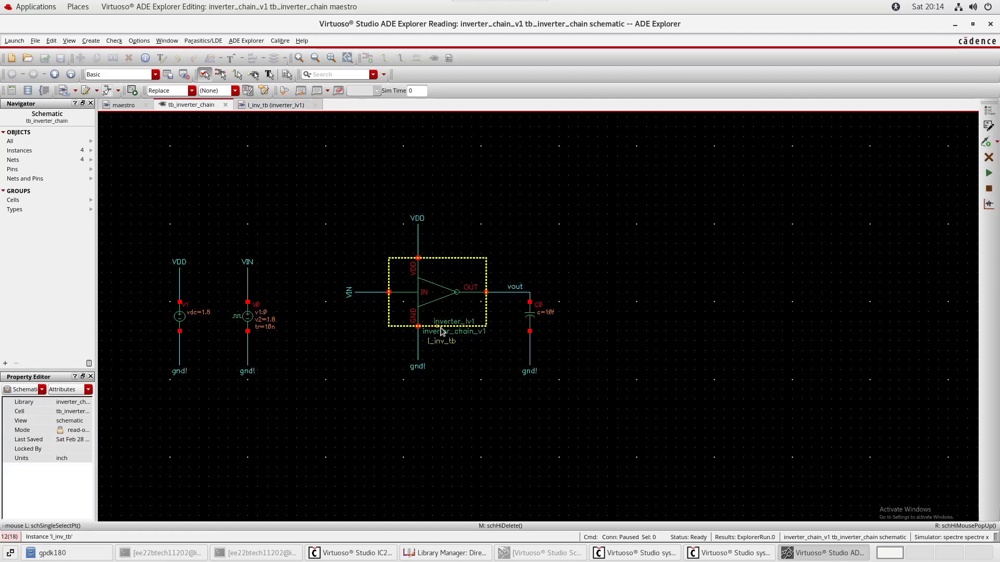
left_click(276, 106)
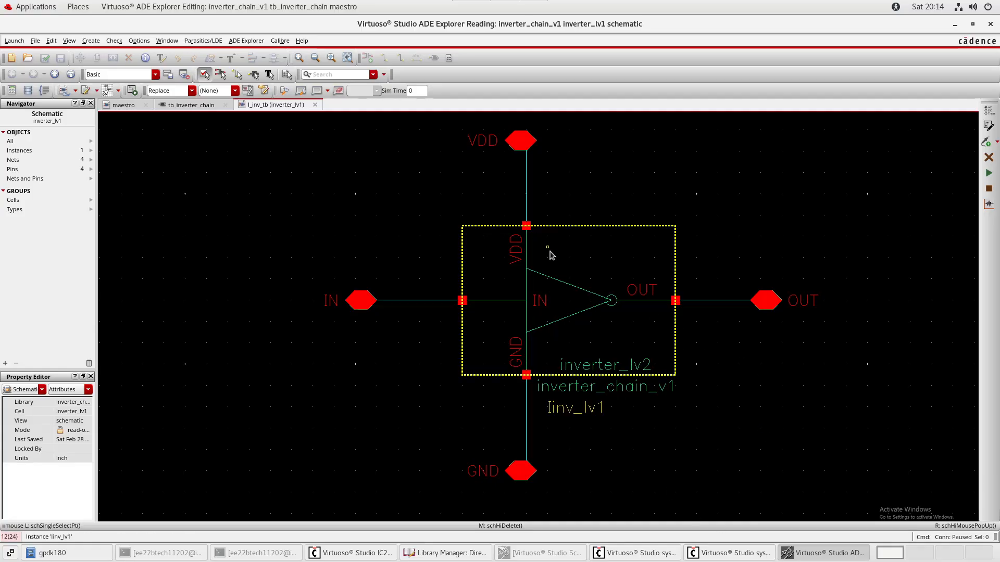
Descend into Iinv_lv1 and on into its Iinv_lv2_2 inverter, opening each schematic for reading in a new tab.
key("e")
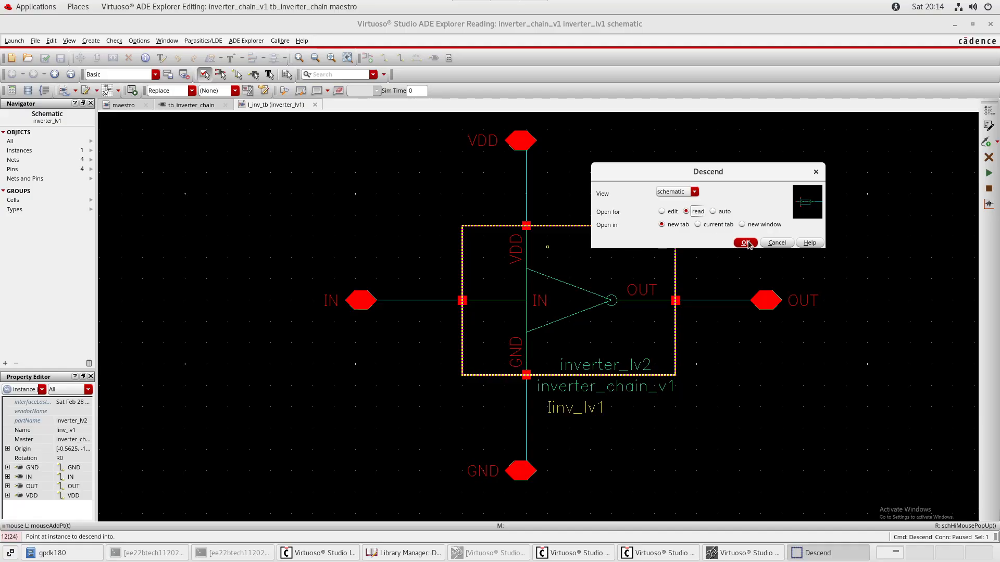
left_click(748, 244)
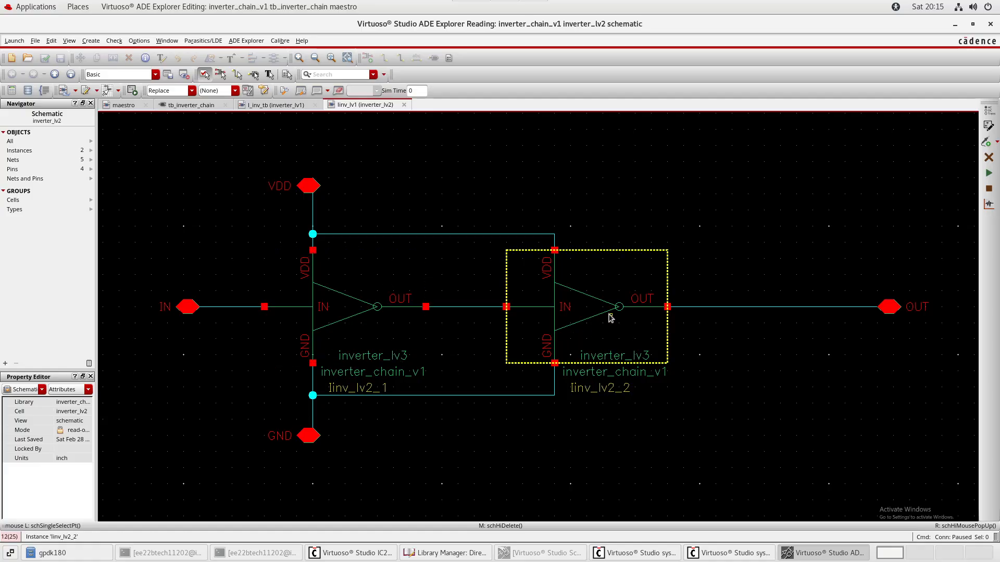
key("shift+e")
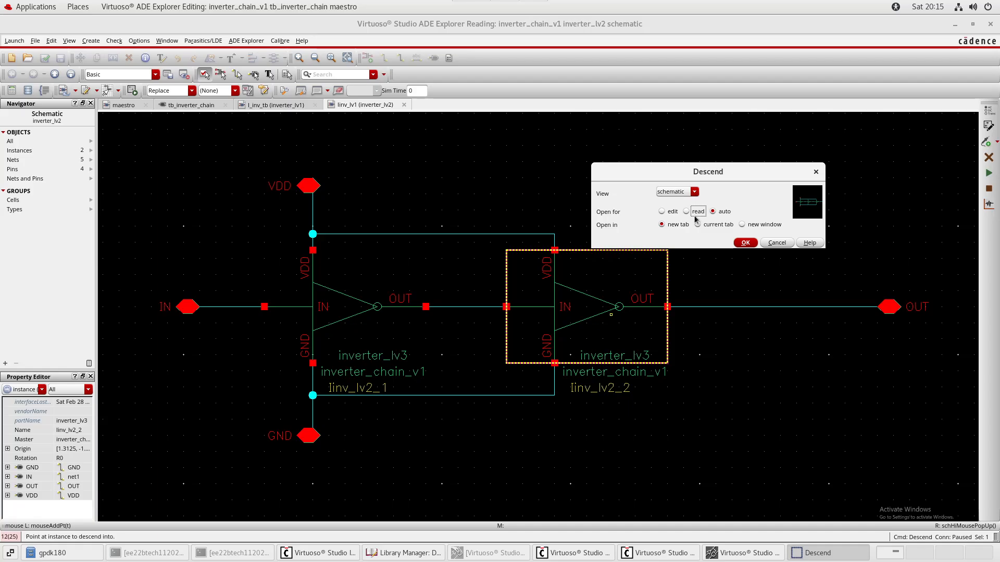
left_click(745, 242)
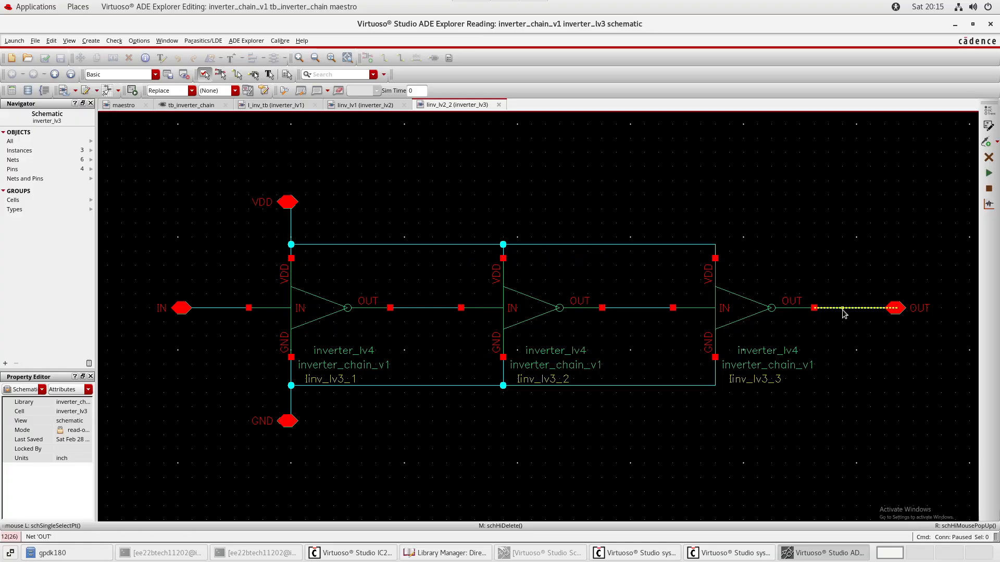
Go back up the hierarchy through the inverter_lv2 schematic to the inverter_lv1 schematic.
left_click(360, 105)
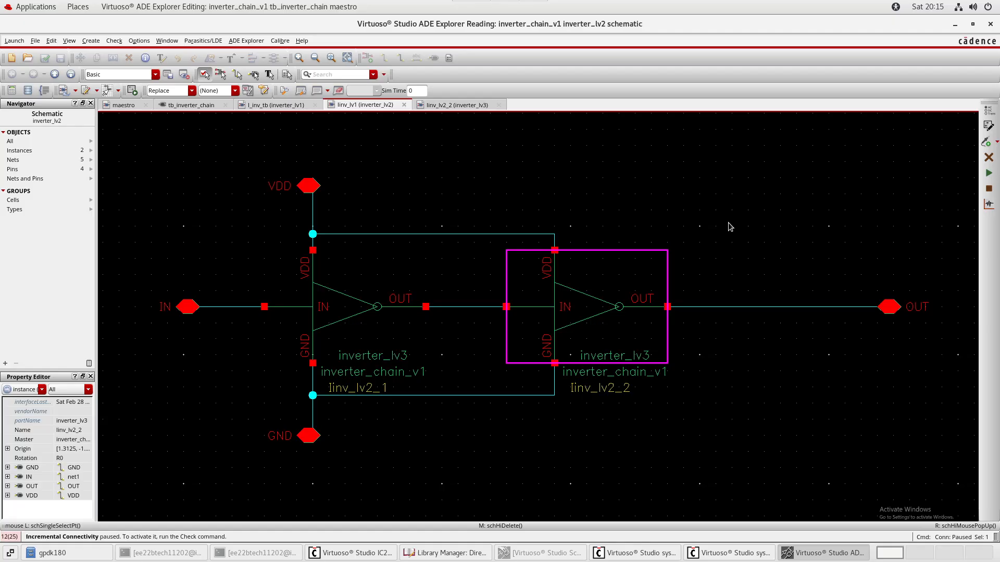
left_click(764, 221)
left_click(268, 106)
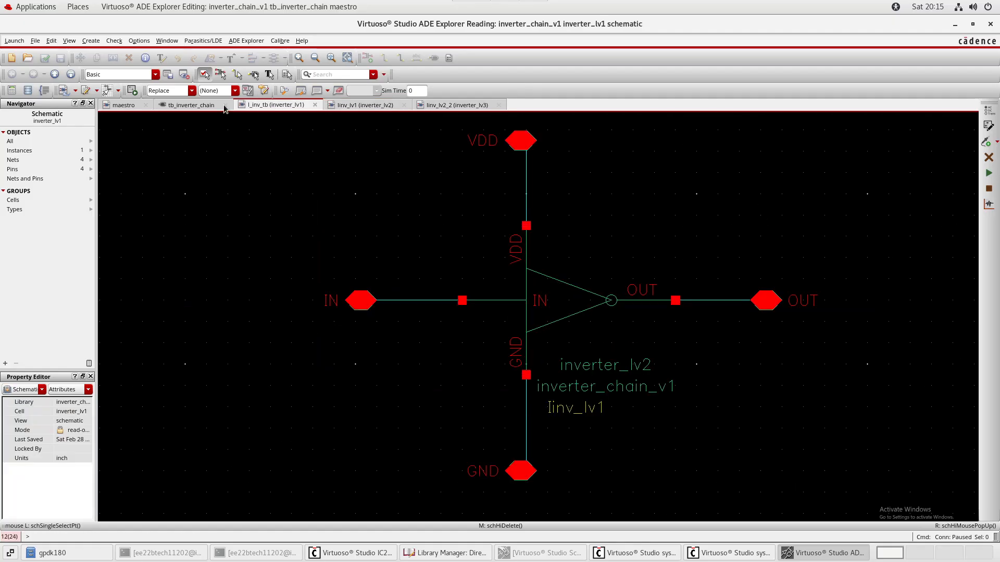
Compare the I_inv_tb instance in the testbench schematic with the inverter_lv1 schematic beneath it.
left_click(189, 105)
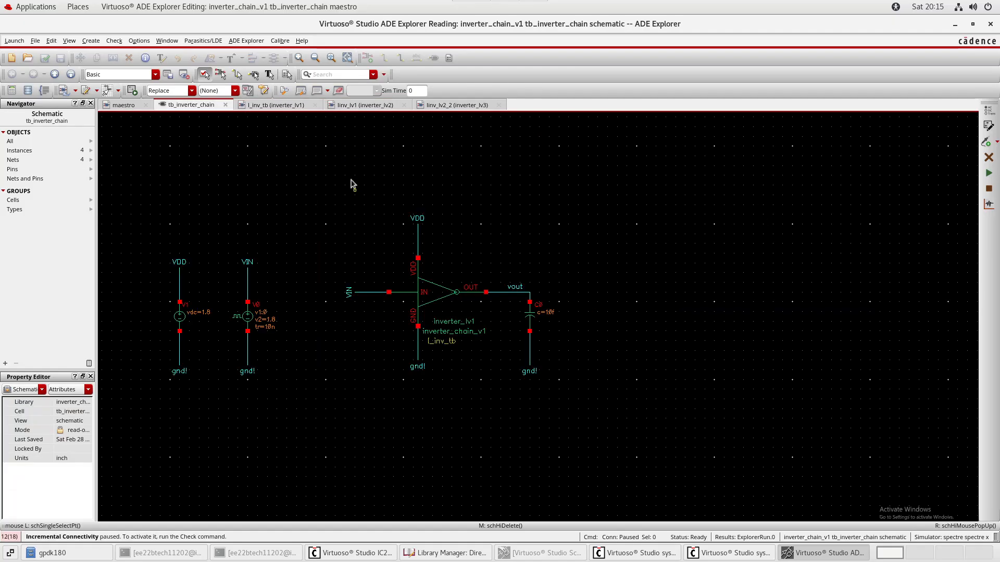
left_click(282, 106)
left_click(207, 108)
left_click(286, 105)
left_click(205, 105)
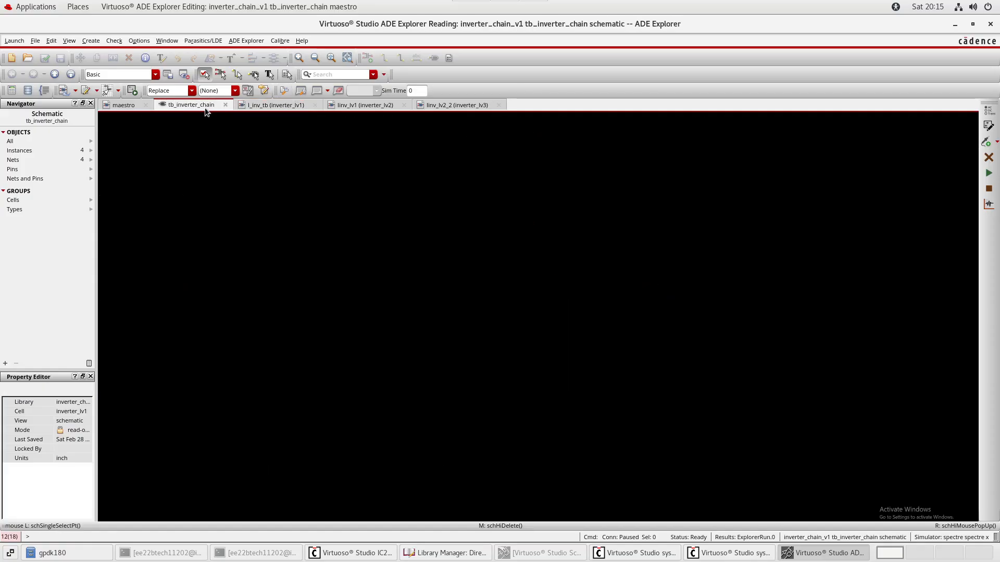
left_click(284, 106)
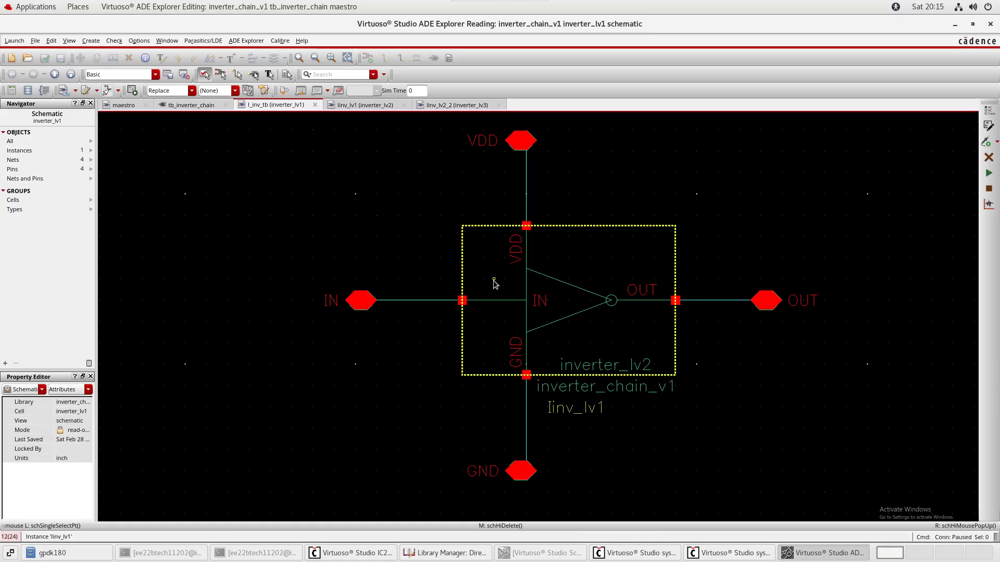
Examine the inverter instances in the inverter_lv2 and inverter_lv3 schematics and compare them with the single testbench inverter.
left_click(364, 107)
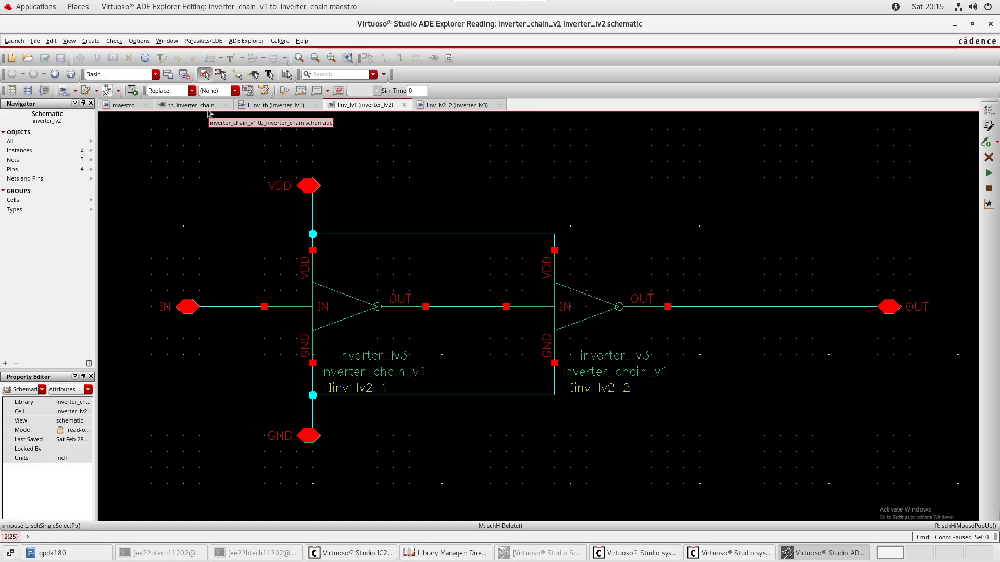
left_click(207, 108)
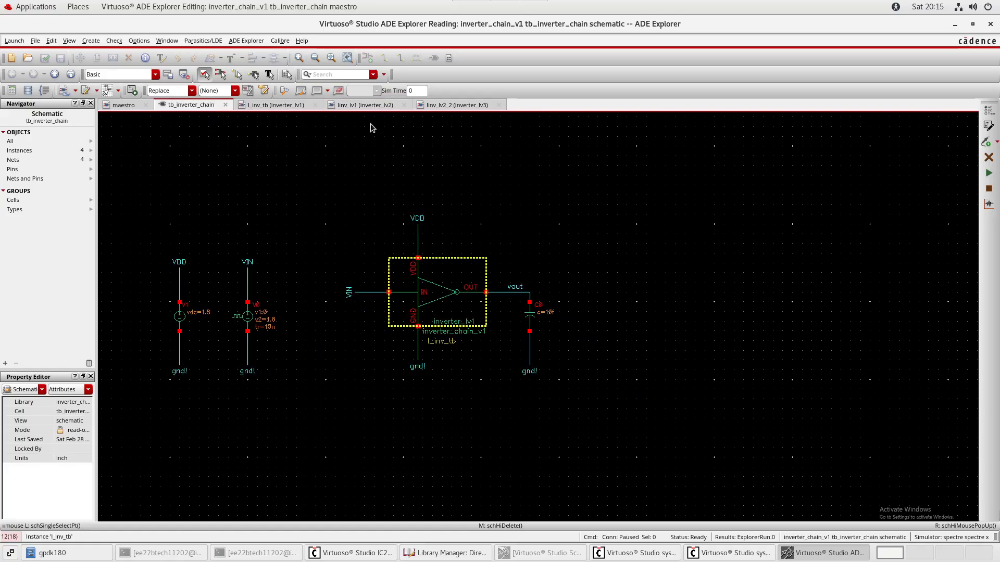
left_click(447, 106)
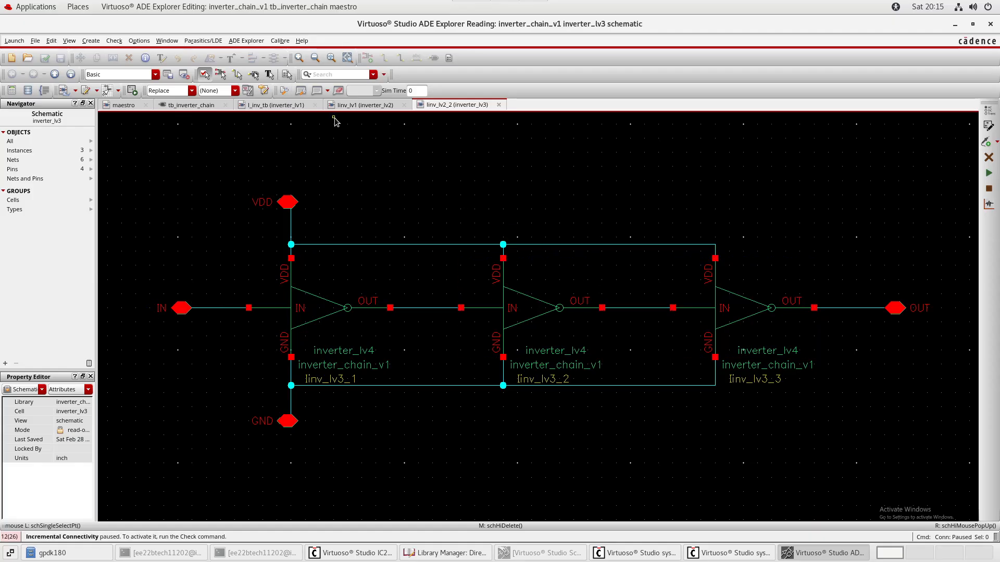
left_click(362, 105)
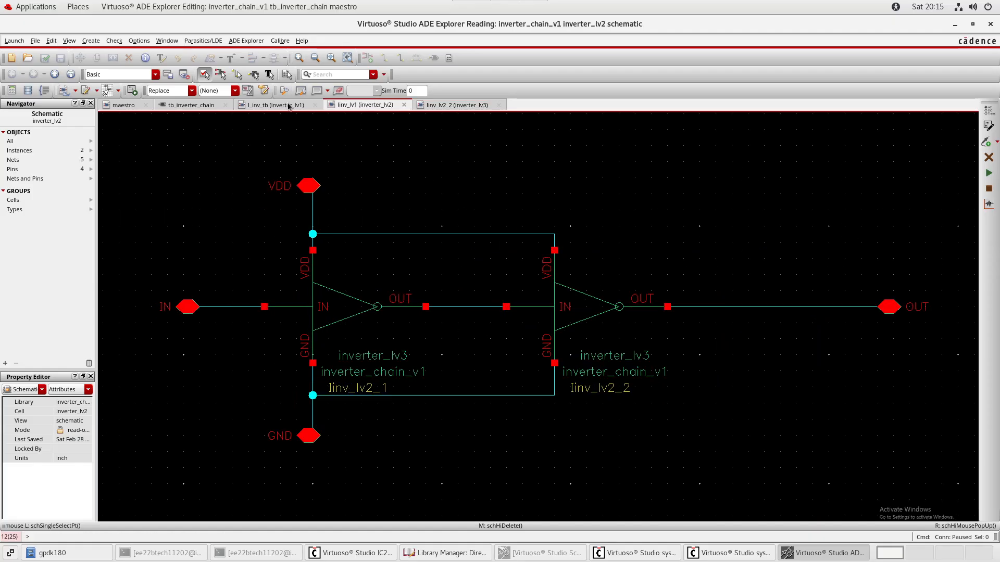
left_click(450, 106)
left_click(206, 105)
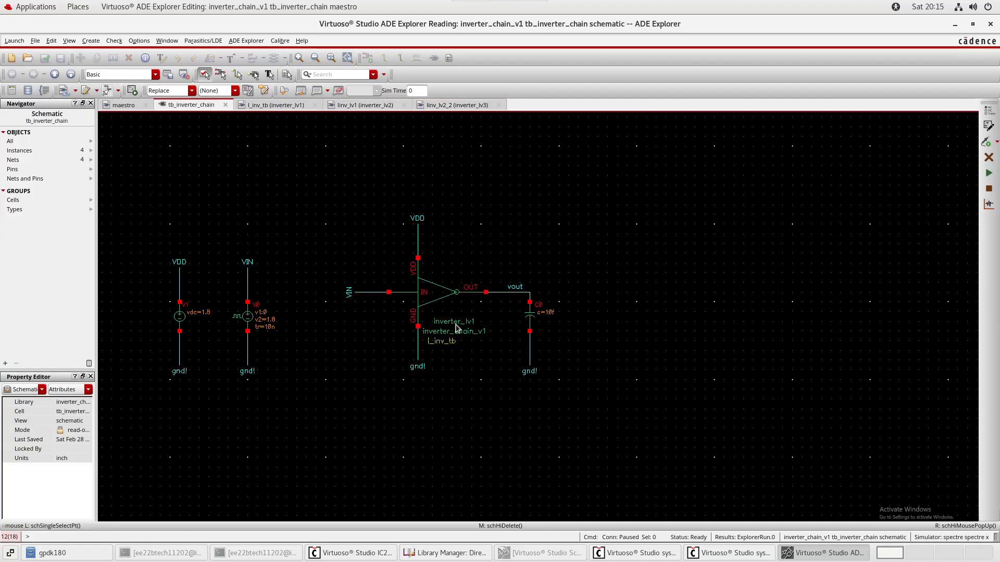
left_click(458, 107)
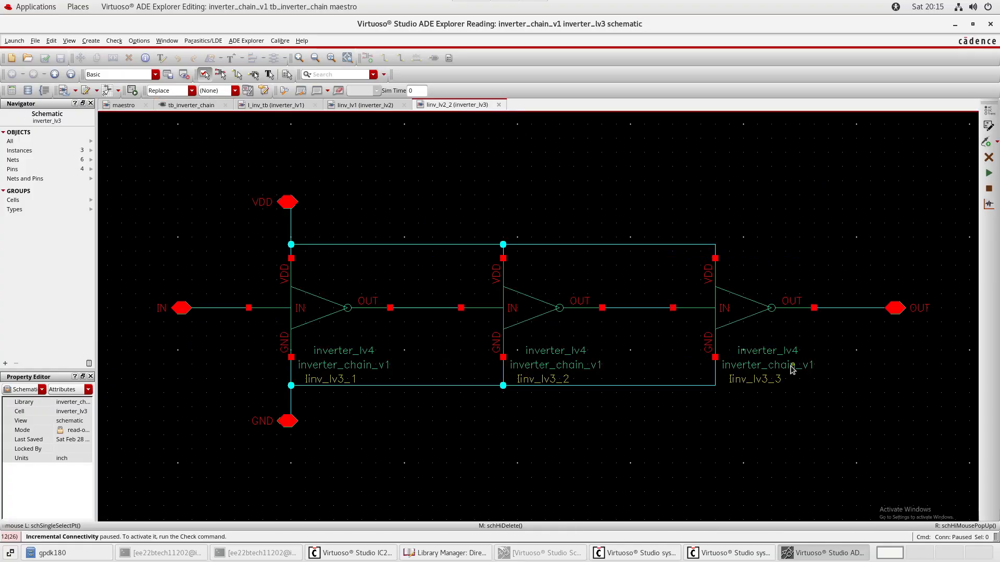
left_click(368, 106)
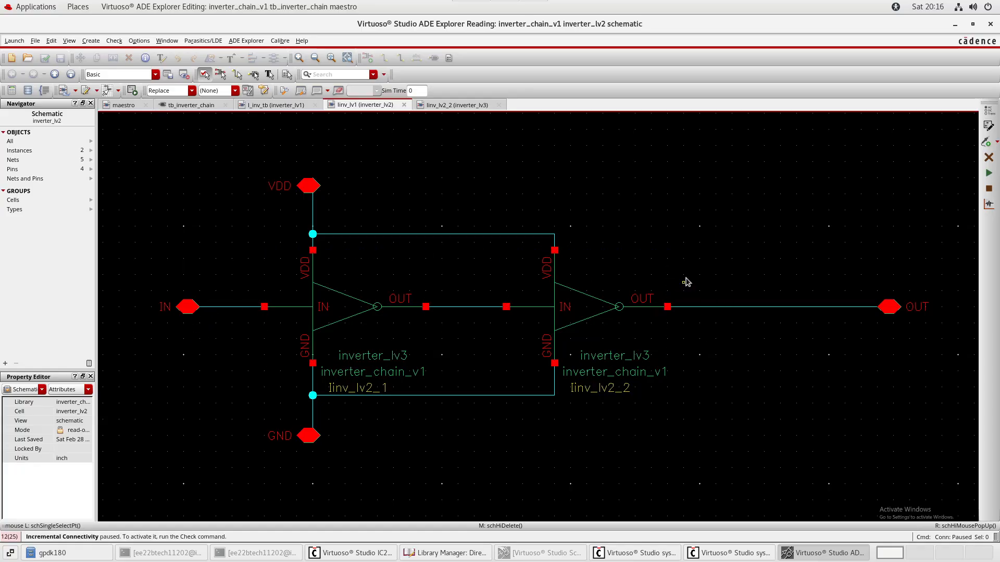
Descend from inverter_lv3 through Iinv_lv3_3, Iinv_lv4_4 and Iinv_lv5_5, opening each schematic for reading in a new tab.
left_click(467, 106)
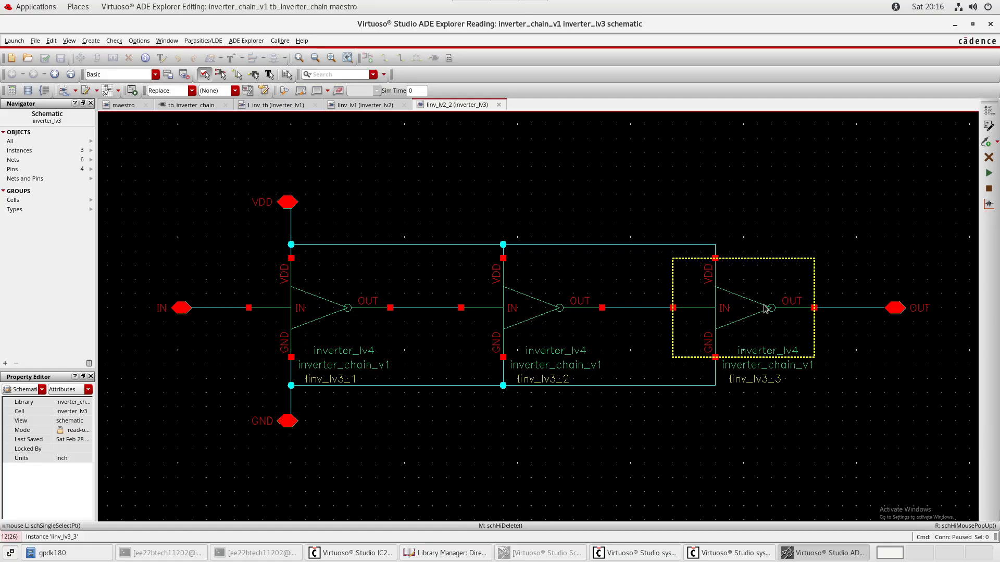
key("e")
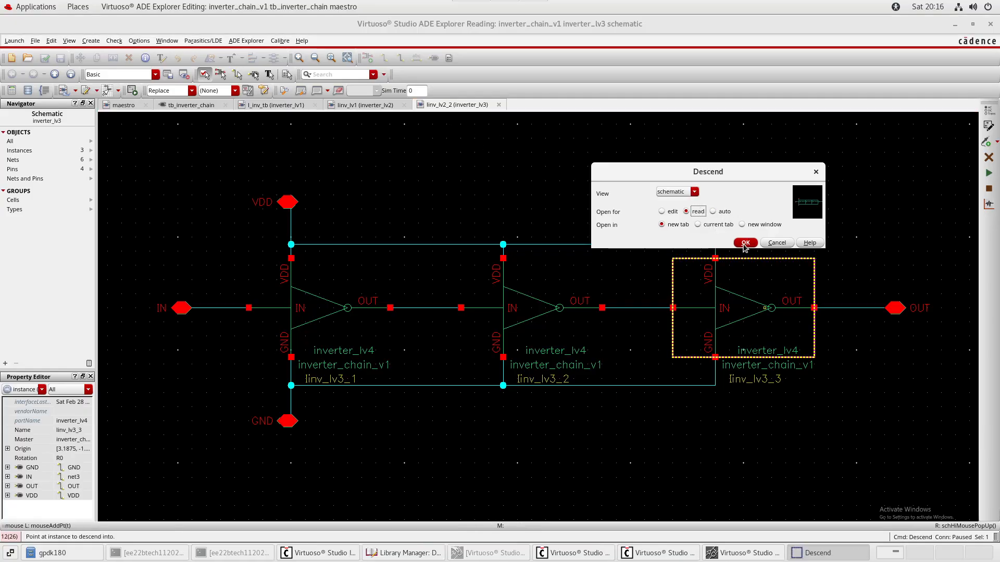
left_click(744, 244)
left_click(801, 328)
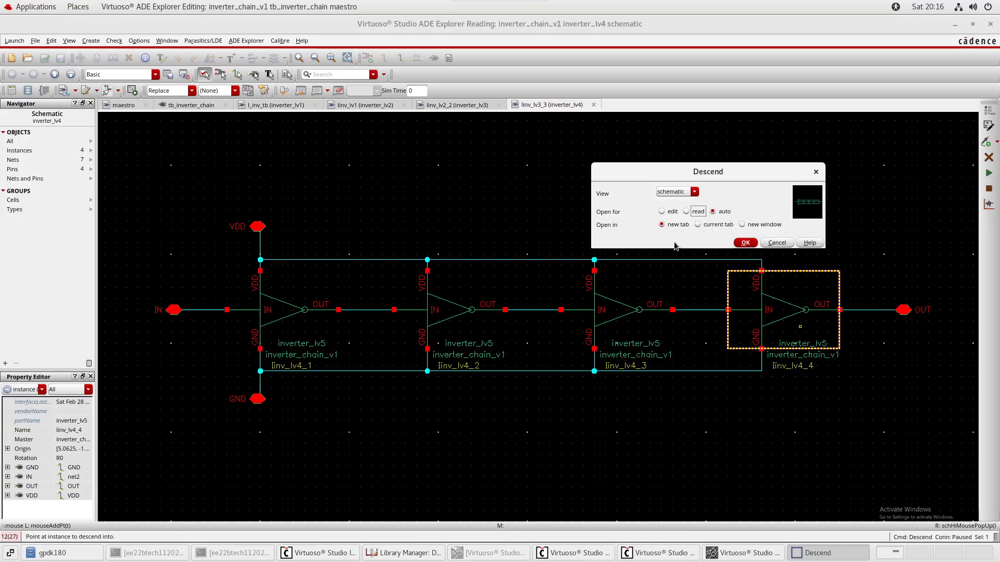
left_click(745, 243)
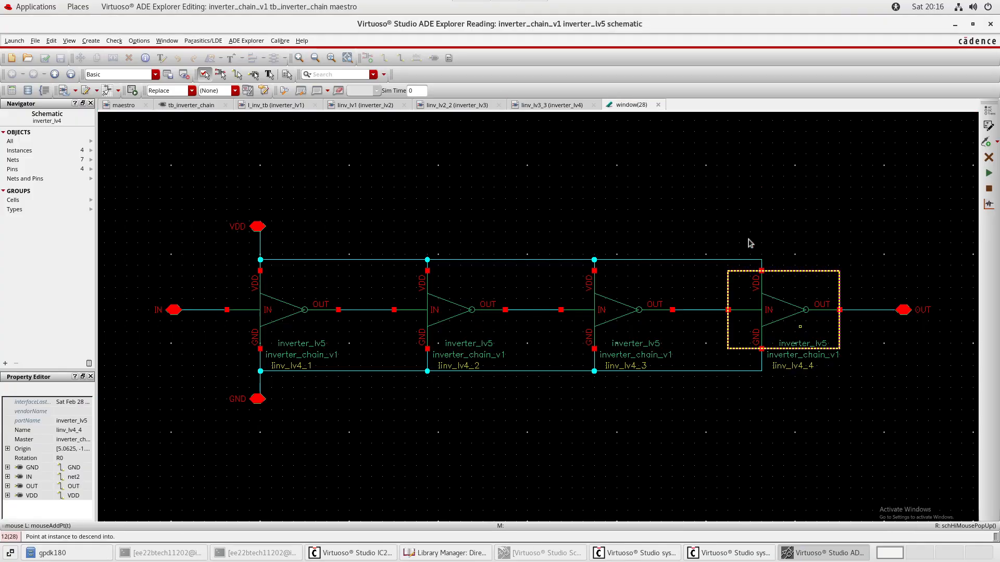
left_click(778, 297)
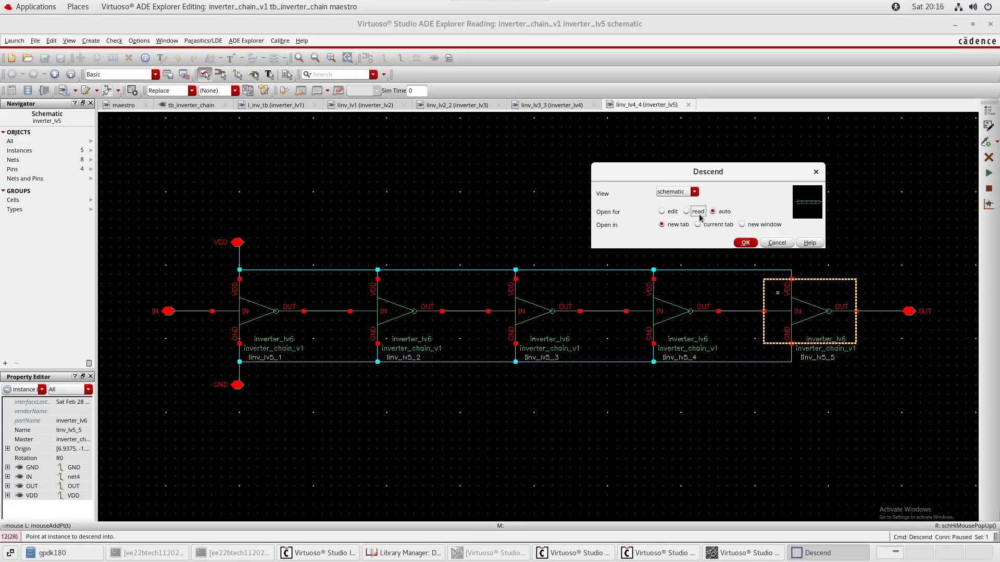
left_click(749, 245)
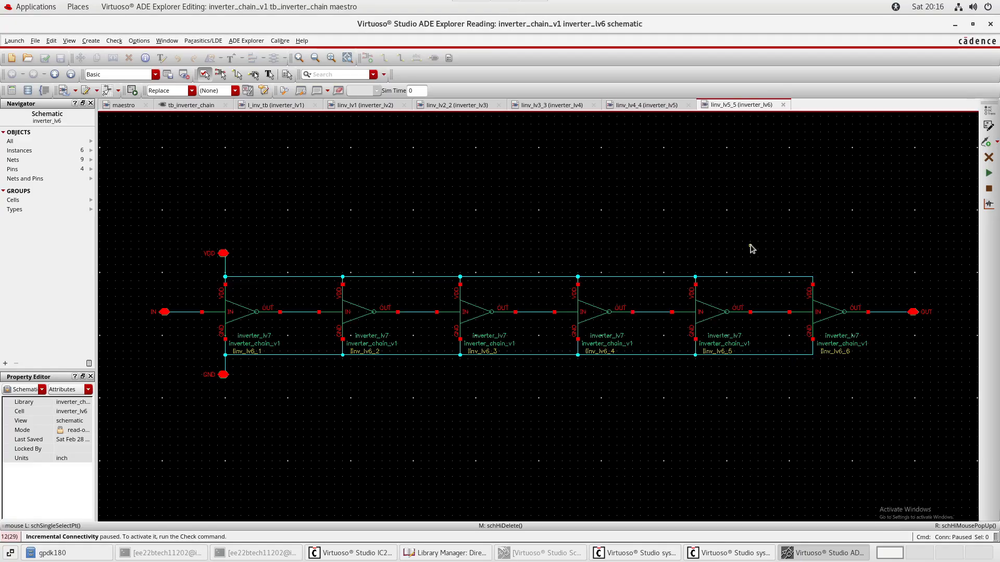
Descend into Iinv_lv6_6 and on into its Iinv_lv7_7 inverter, opening the schematics down to inverter_base for reading in new tabs.
left_click(834, 315)
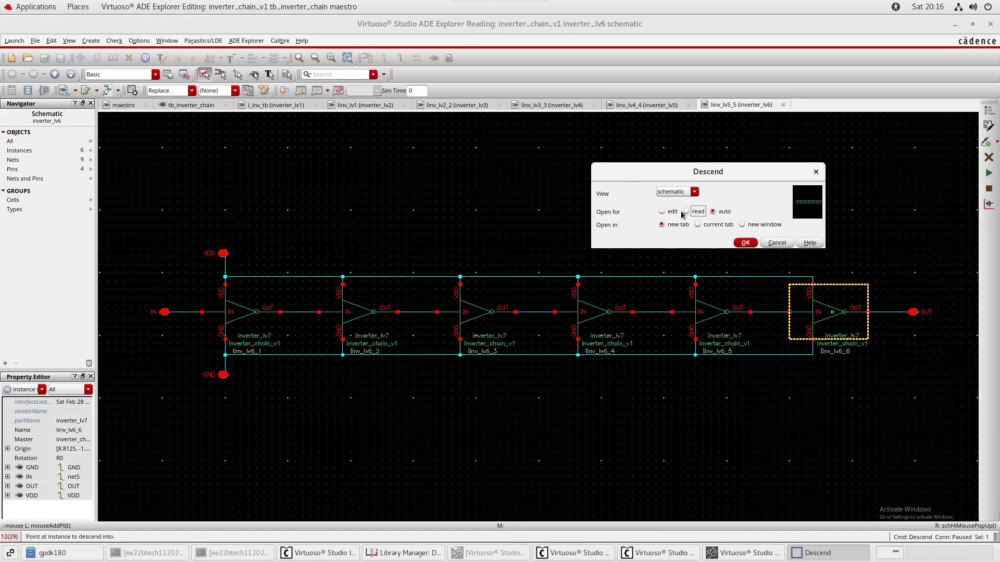
left_click(748, 242)
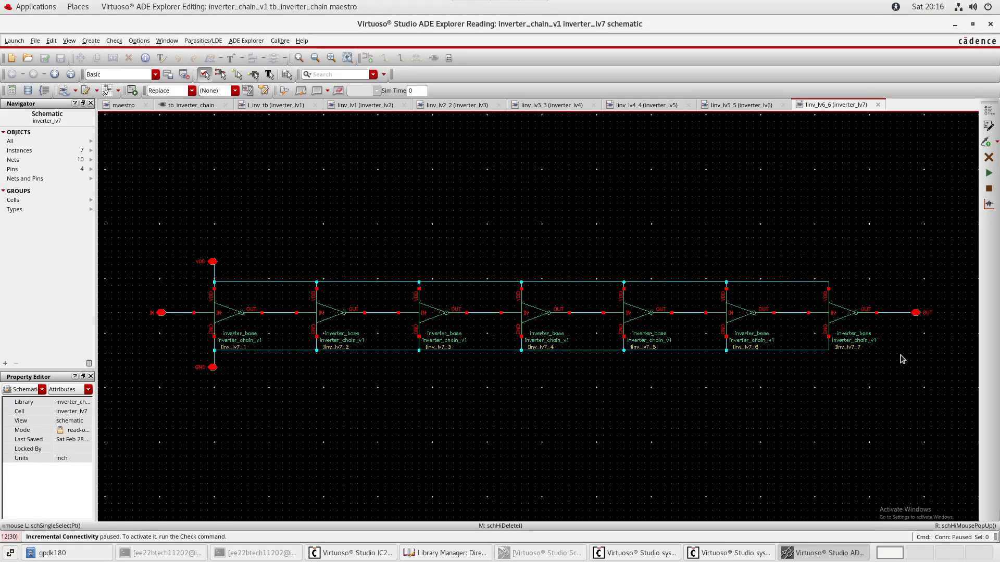
left_click(857, 317)
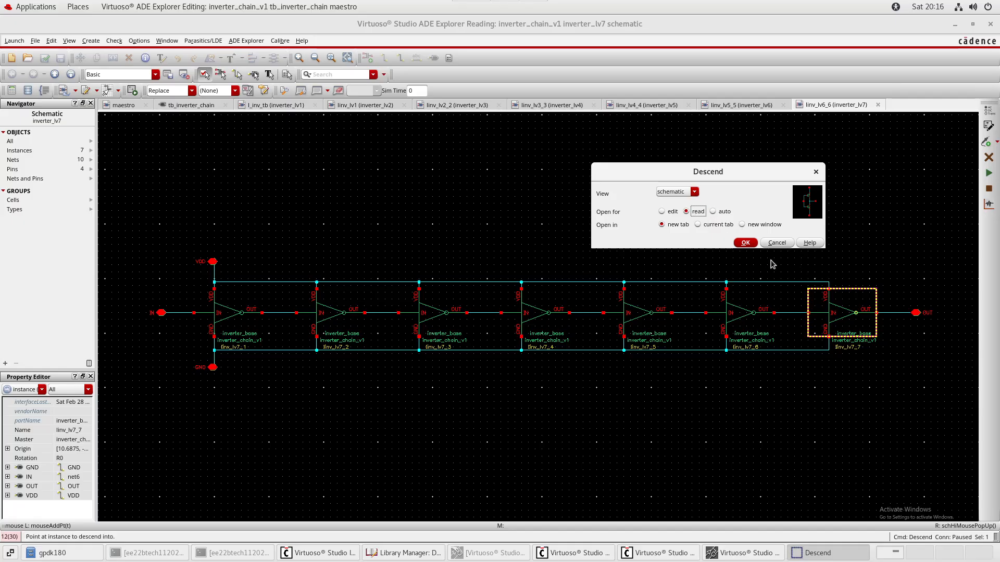
left_click(745, 243)
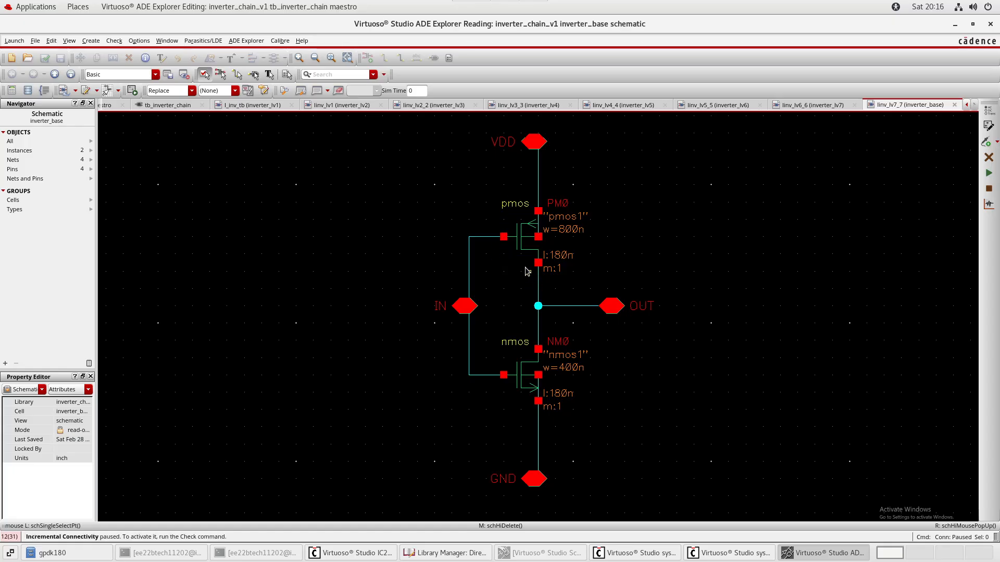
Review the inverter_lv6 and inverter_lv7 schematics against the I_inv_tb instance in the testbench, clearing the instance highlight in inverter_lv7.
left_click(743, 105)
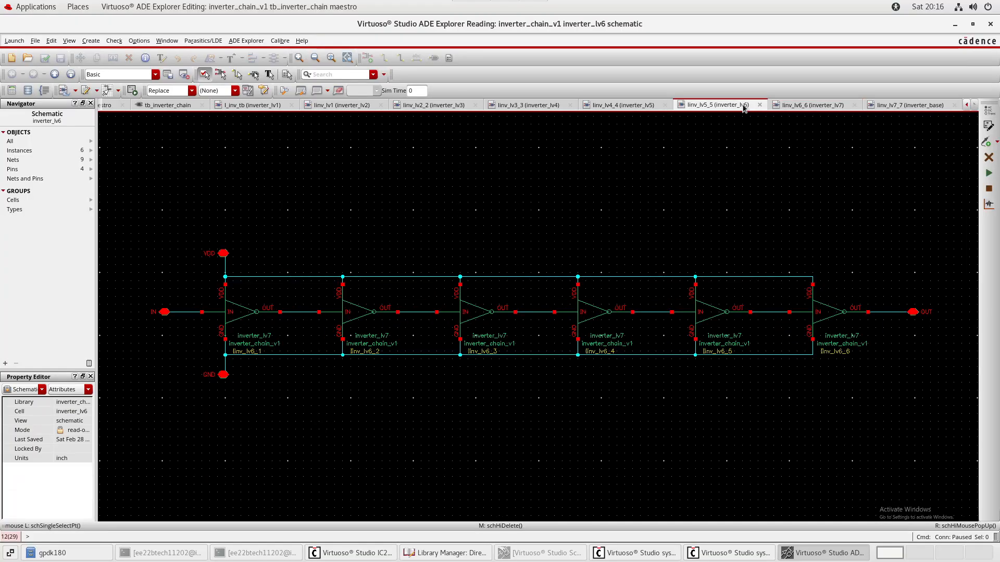
left_click(820, 105)
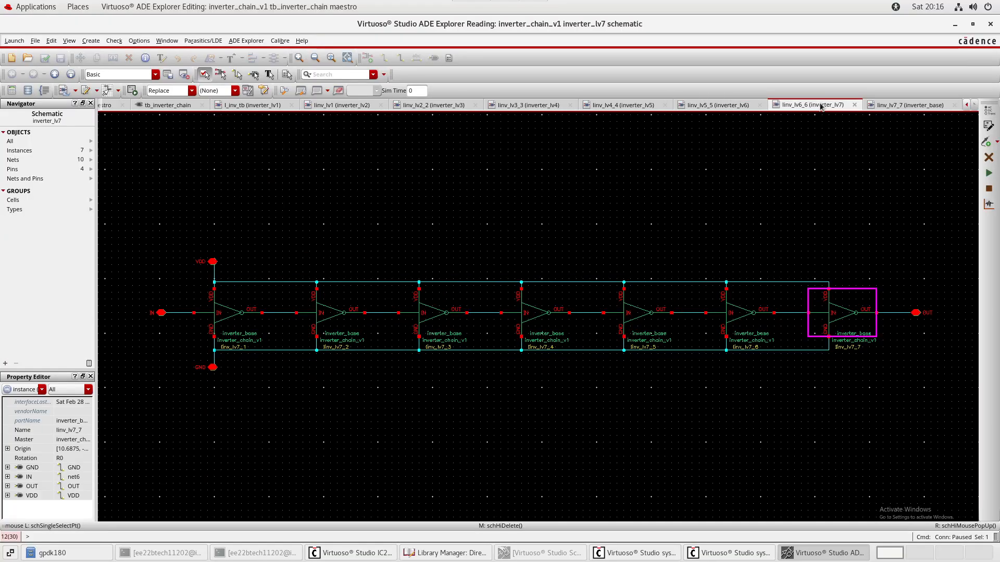
left_click(774, 222)
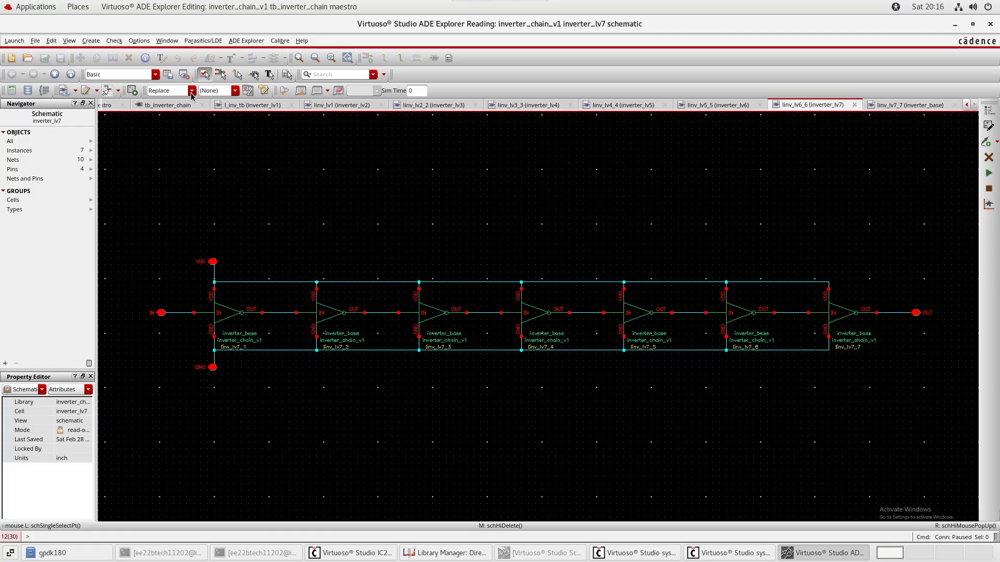
left_click(167, 105)
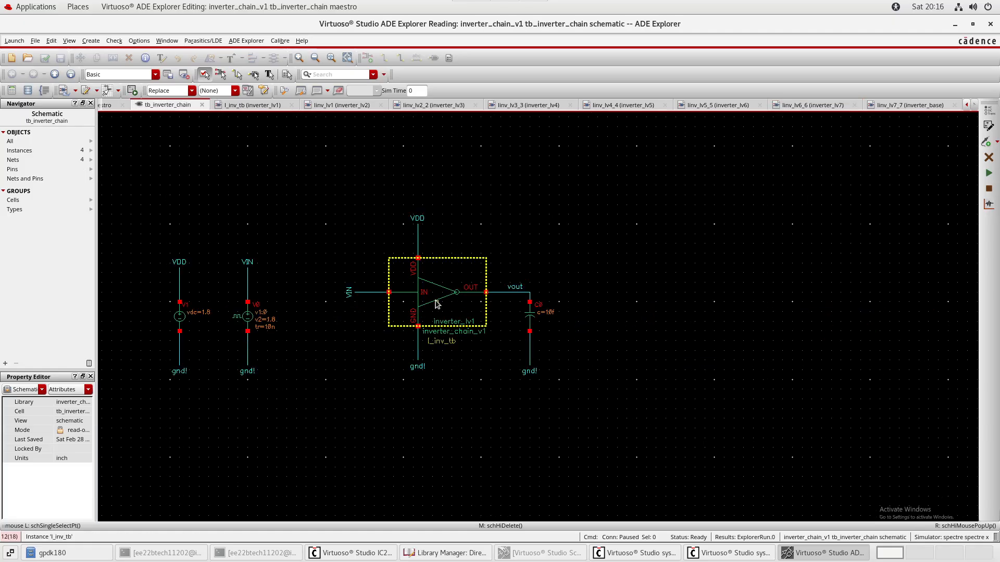
left_click(815, 105)
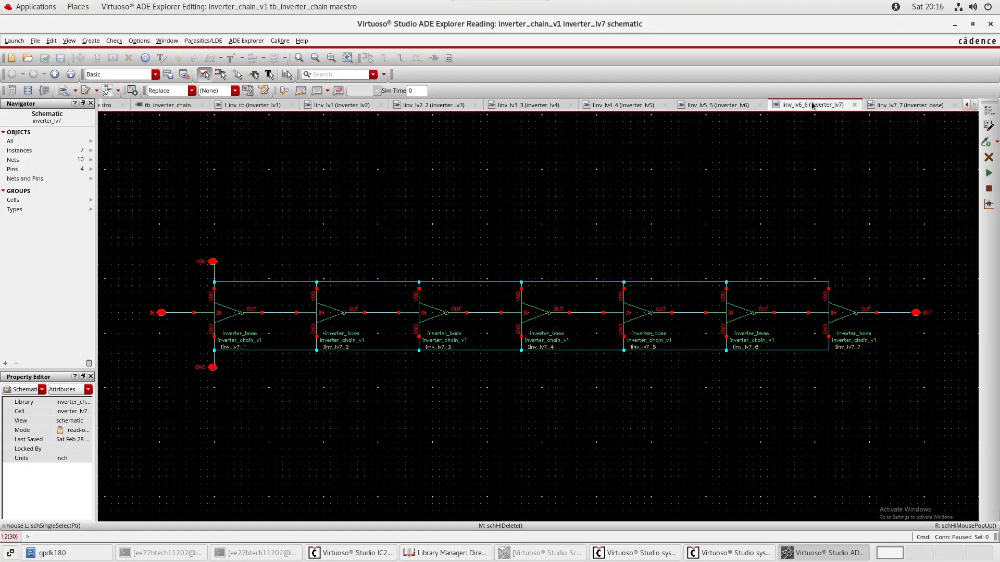
Review the schematics upward from inverter_lv6 to inverter_lv2 and return to the testbench schematic.
left_click(714, 105)
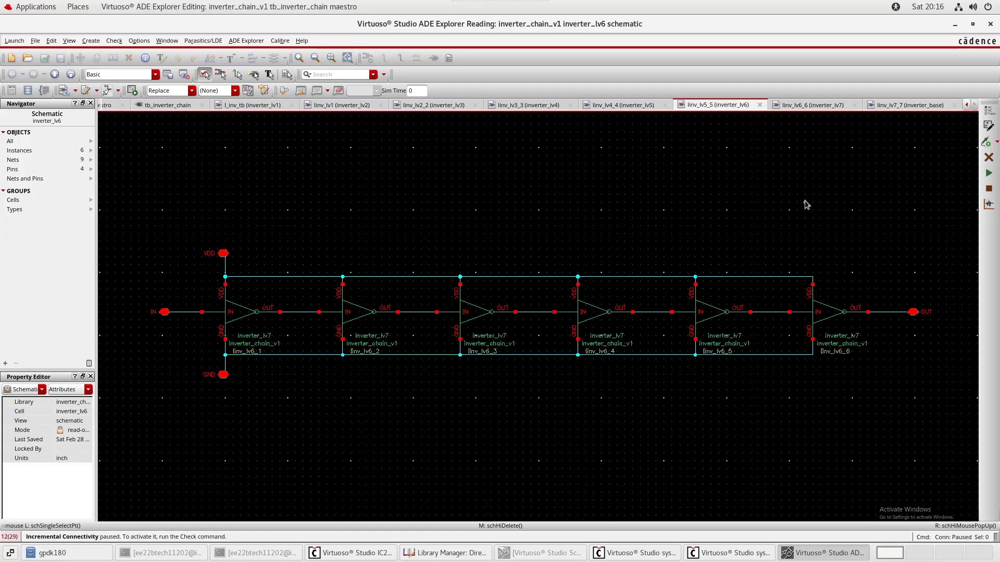
key("ctrl+shift+Tab")
key("ctrl+shift+Tab")
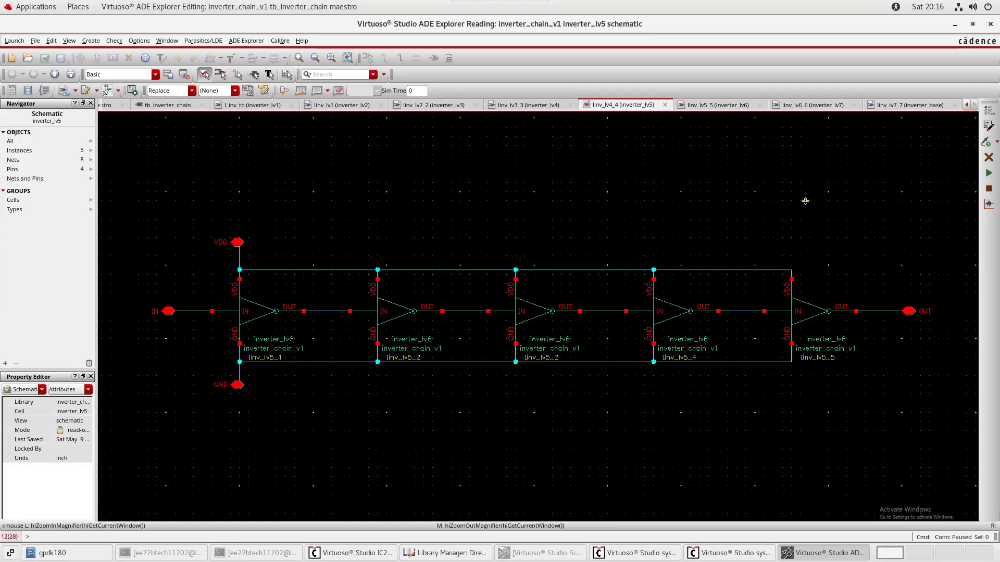
key("ctrl+shift+Tab")
key("ctrl+shift+Tab")
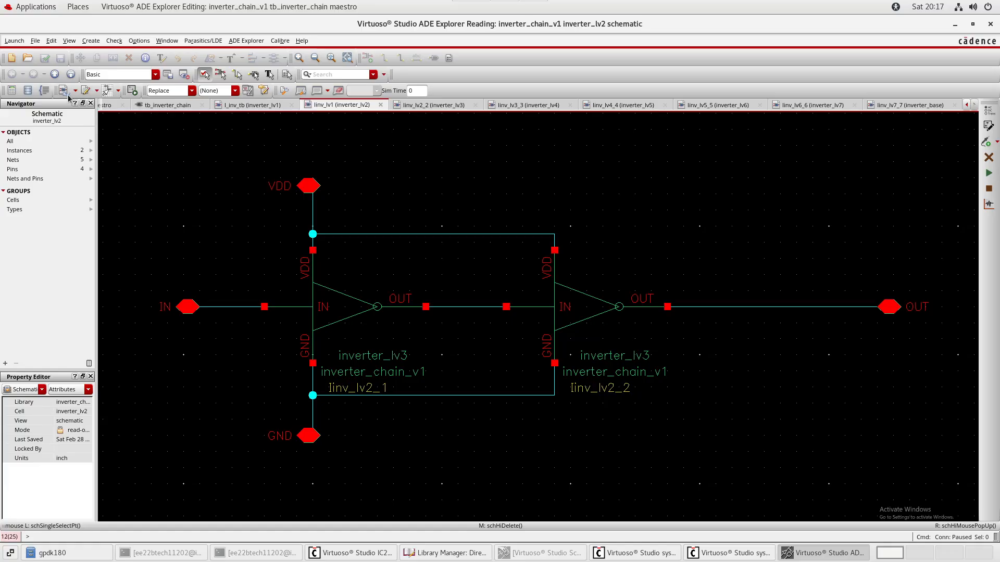
left_click(164, 105)
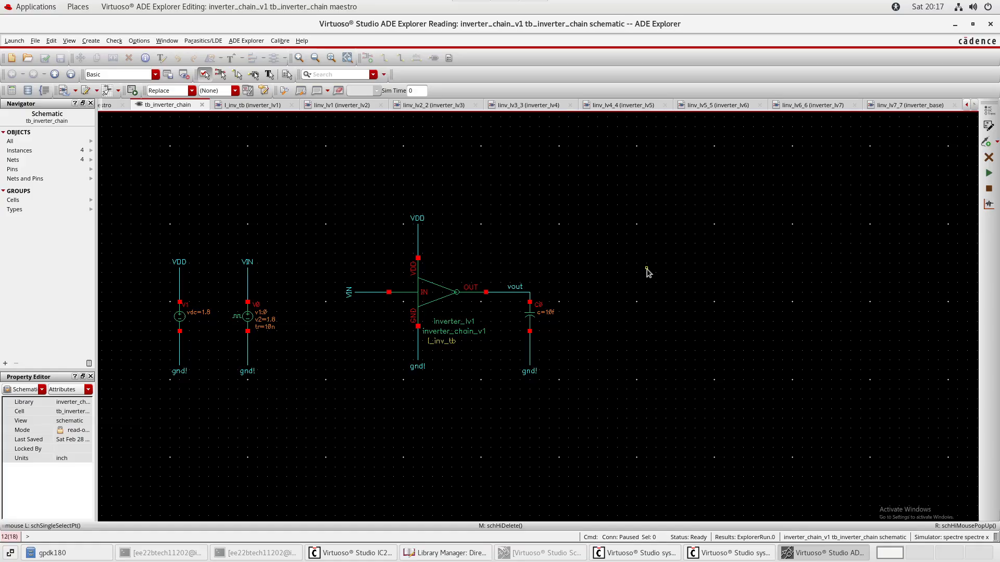
Step down through the open schematics from the testbench to inverter_lv5.
key("ctrl+Tab")
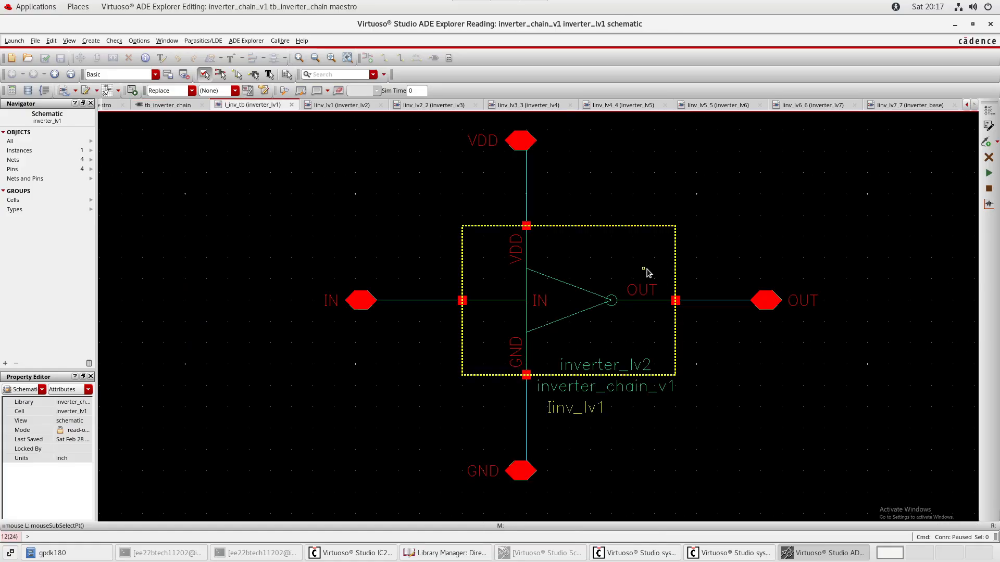
key("ctrl+Tab")
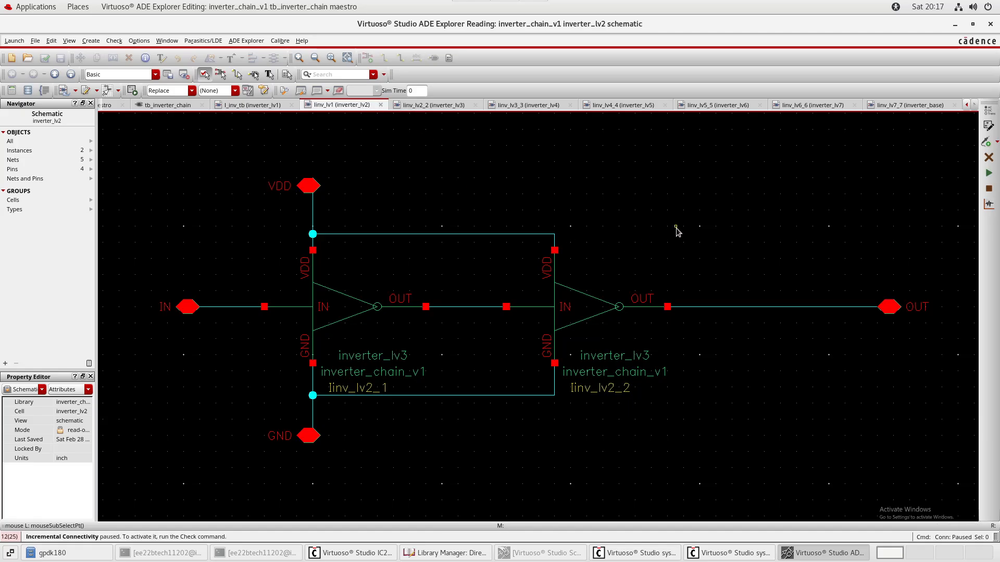
key("ctrl+Tab")
key("ctrl+Tab")
key("ctrl+Tab")
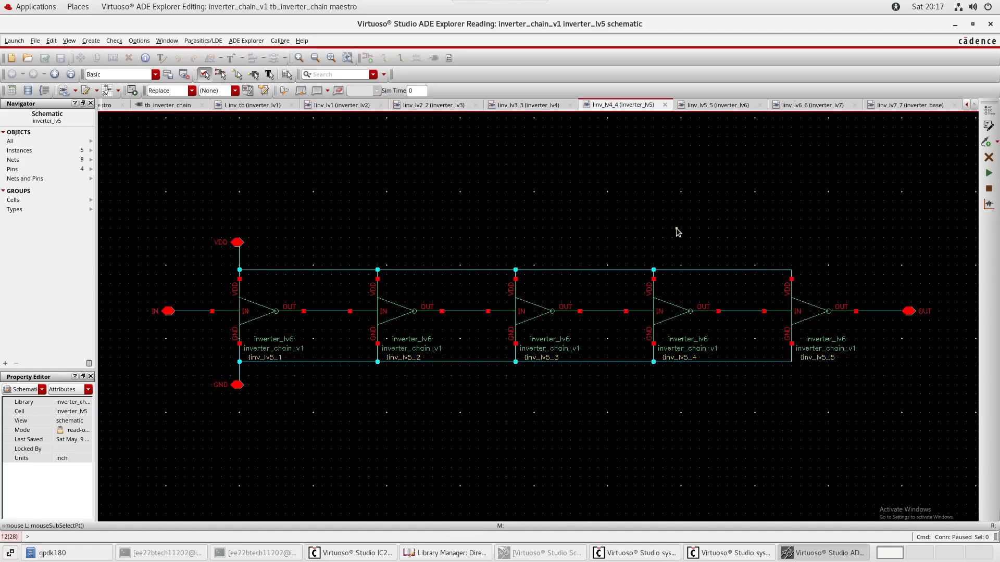
Go back up through the open schematics to the testbench and on to the maestro simulation setup.
key("ctrl+shift+Tab")
key("ctrl+shift+Tab")
key("ctrl+shift+Tab")
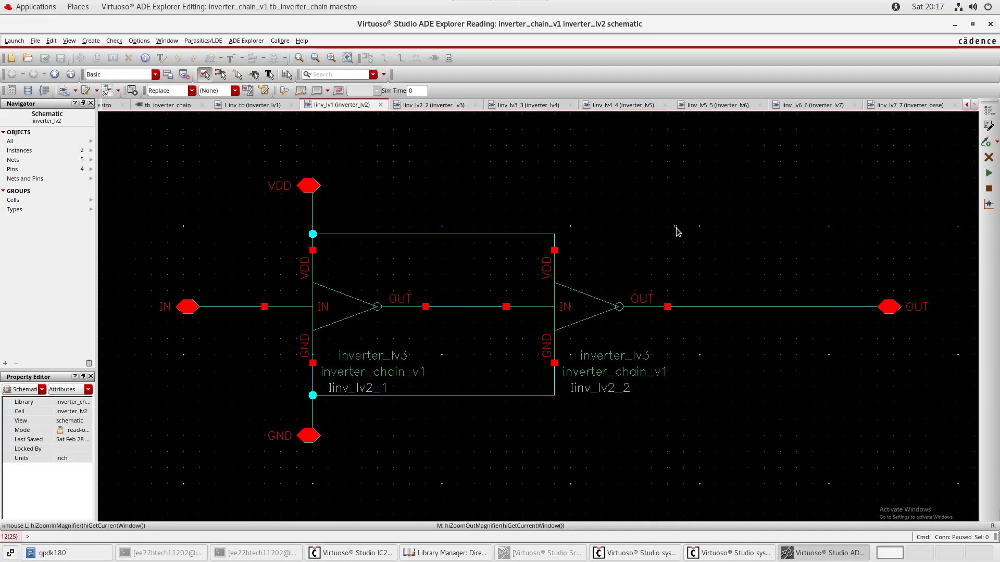
key("ctrl+shift+Tab")
key("ctrl+shift+Tab")
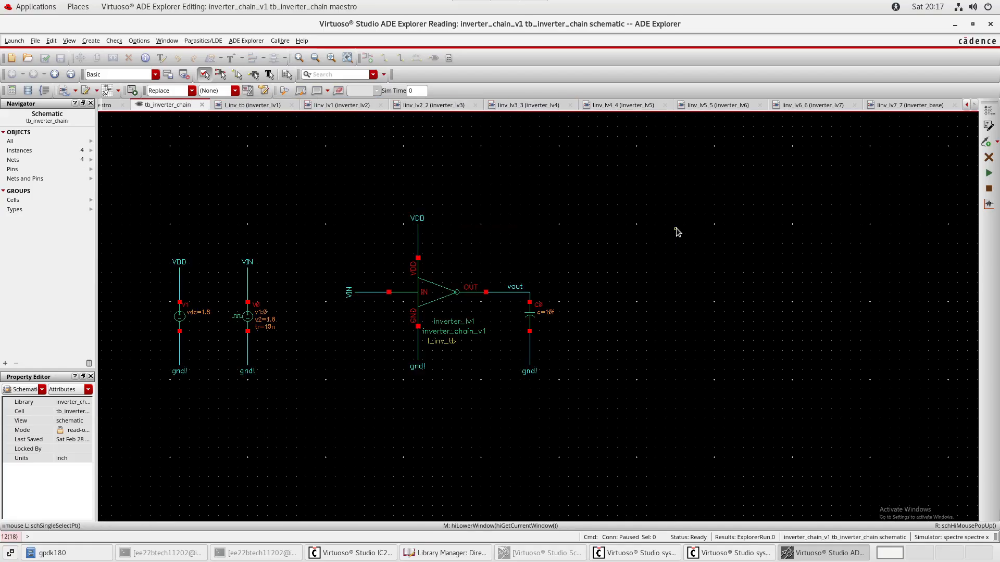
key("ctrl+shift+Tab")
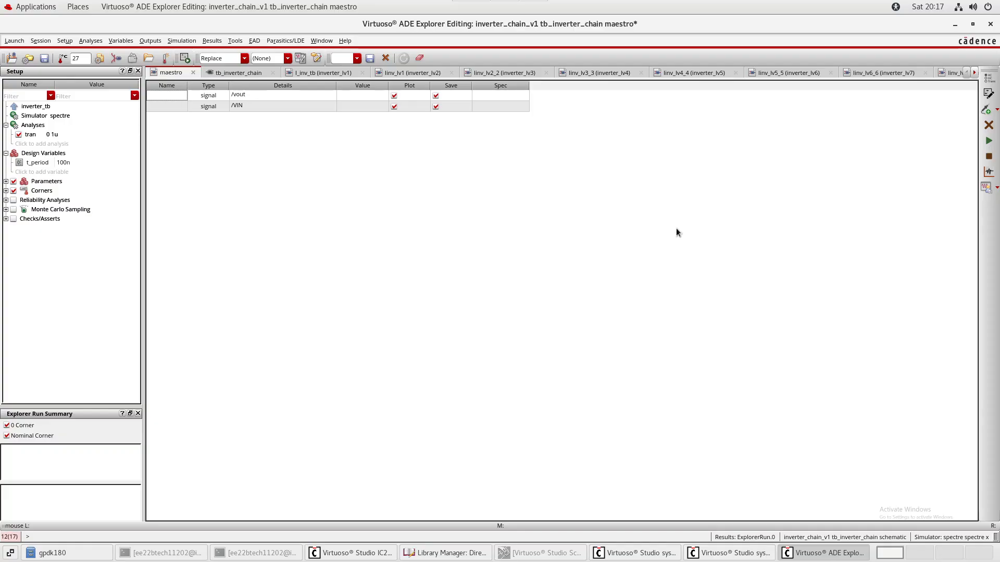
key("Tab")
key("Tab")
key("Tab")
key("Tab")
key("Tab")
key("Tab")
key("Tab")
key("Tab")
key("Tab")
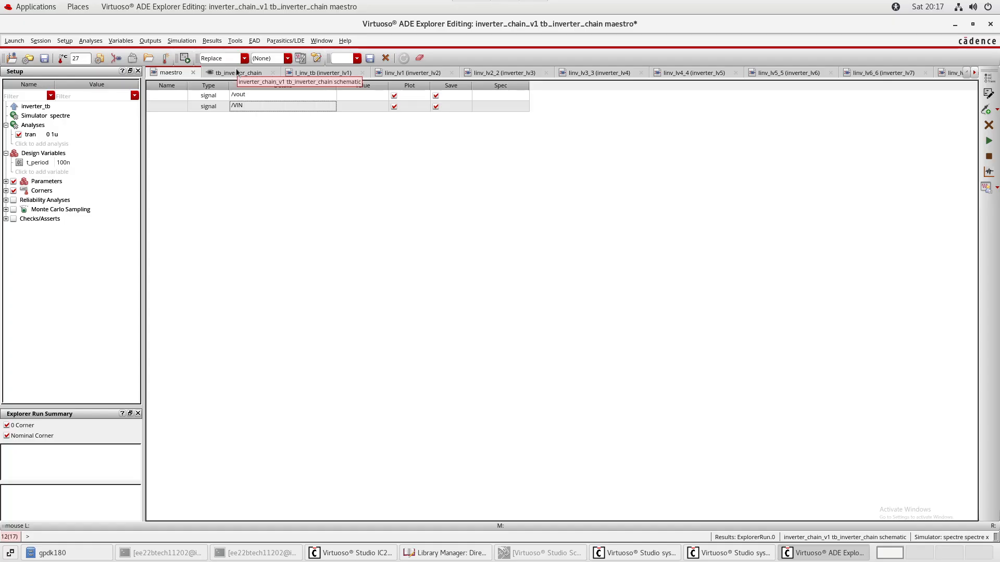
Review the testbench, inverter_base and inverter_lv7 schematics and return to the maestro setup.
left_click(236, 72)
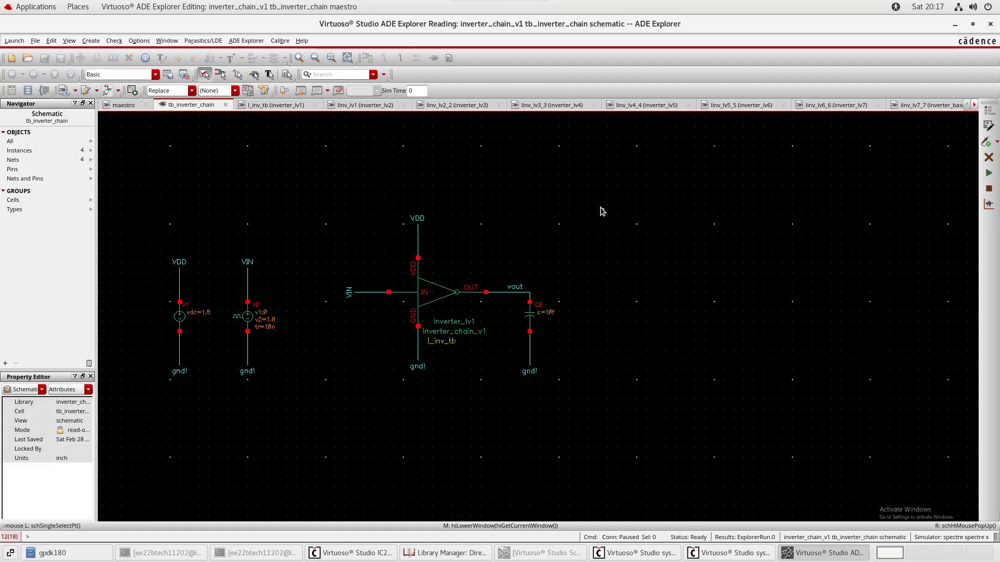
middle_click_drag(602, 211, 575, 211)
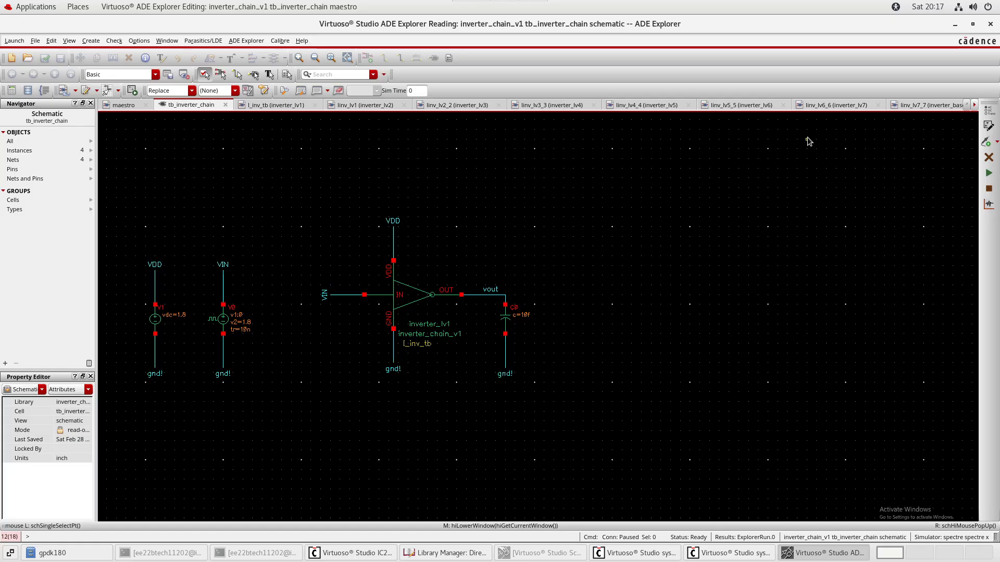
left_click(921, 106)
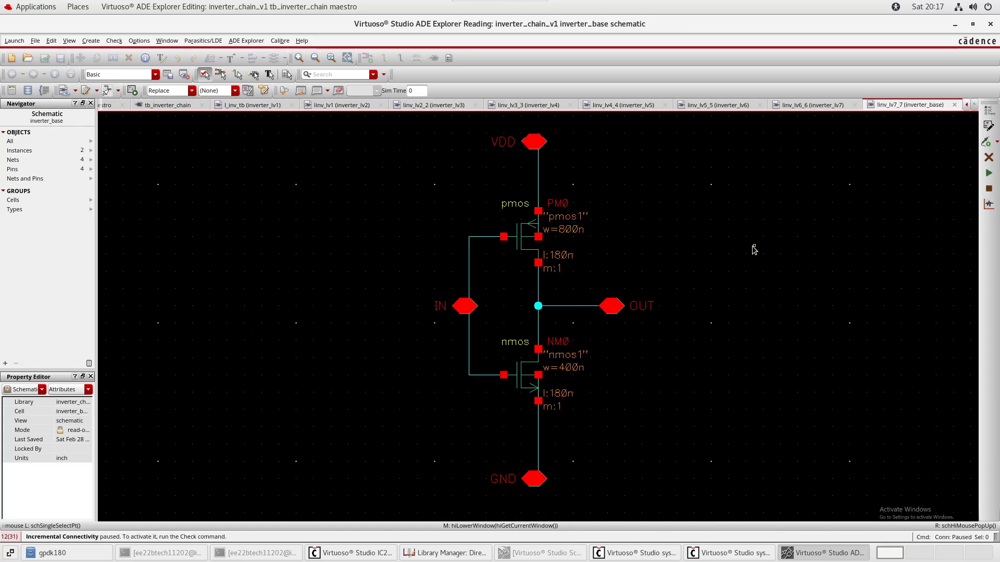
left_click(803, 106)
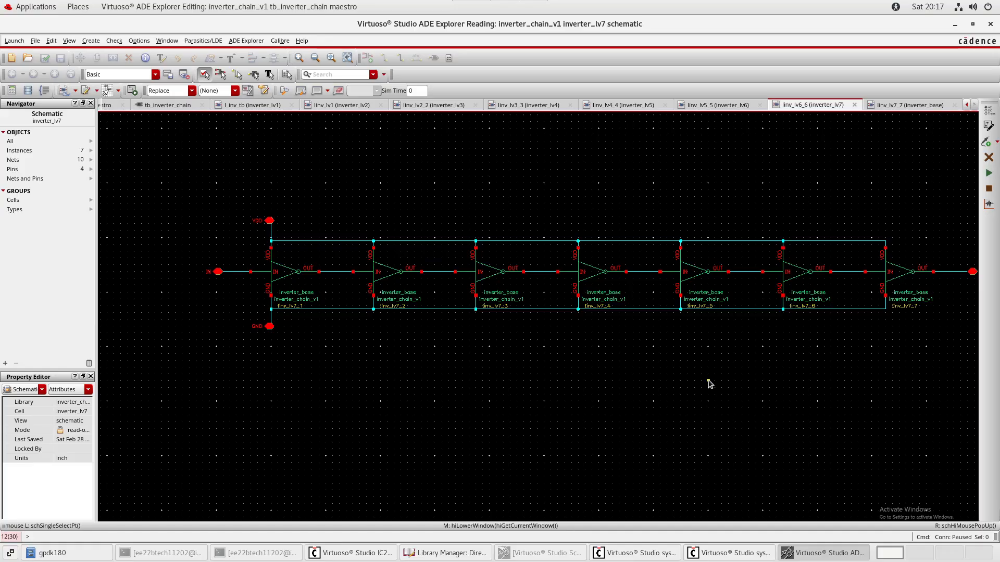
middle_click_drag(708, 381, 686, 383)
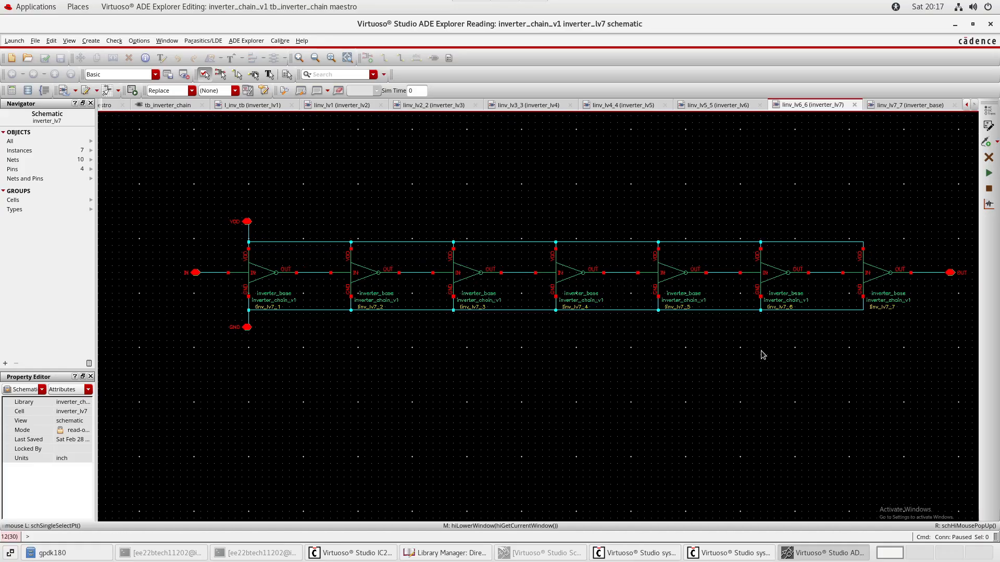
scroll(229, 105, "up", 8)
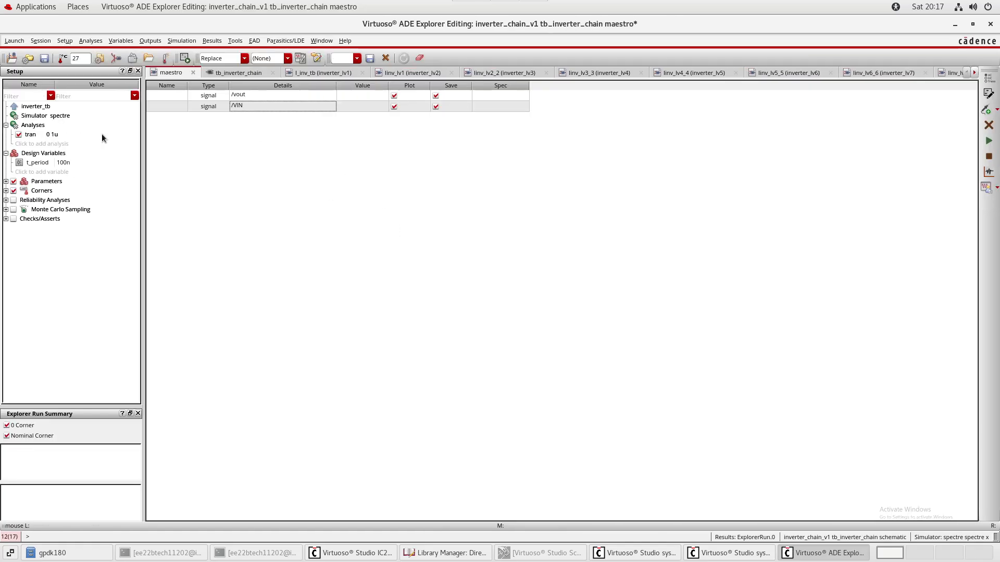
Save and simulate the maestro setup, and place the CDS.log window side by side with the ADE Explorer window.
left_click(44, 58)
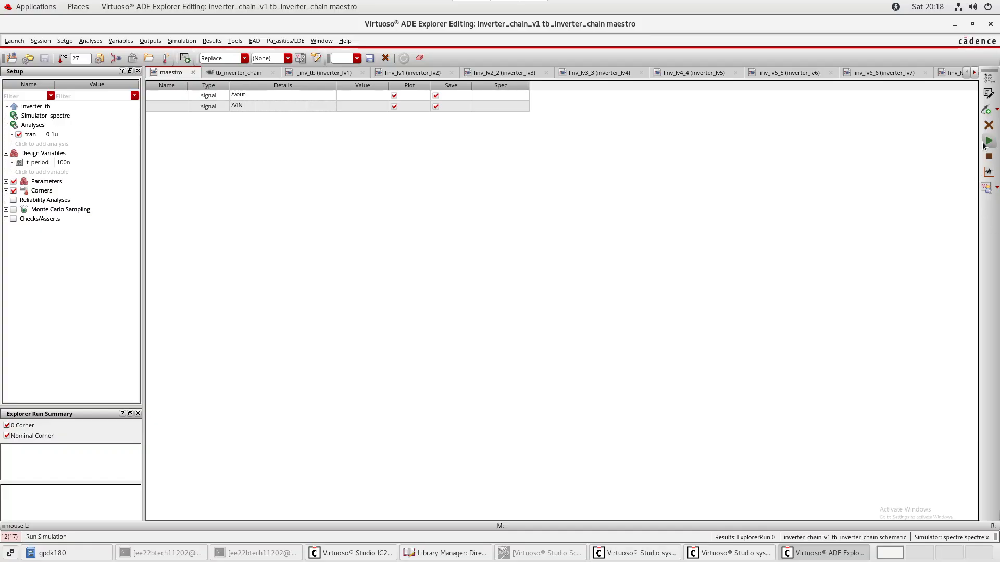
left_click(344, 553)
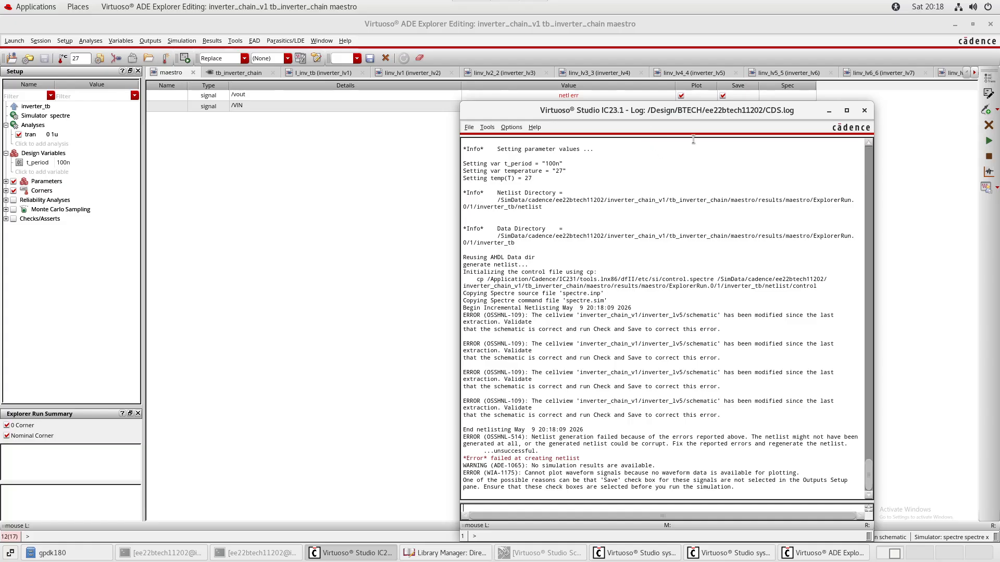
left_click_drag(686, 114, 2, 107)
left_click(630, 45)
left_click_drag(630, 45, 971, 180)
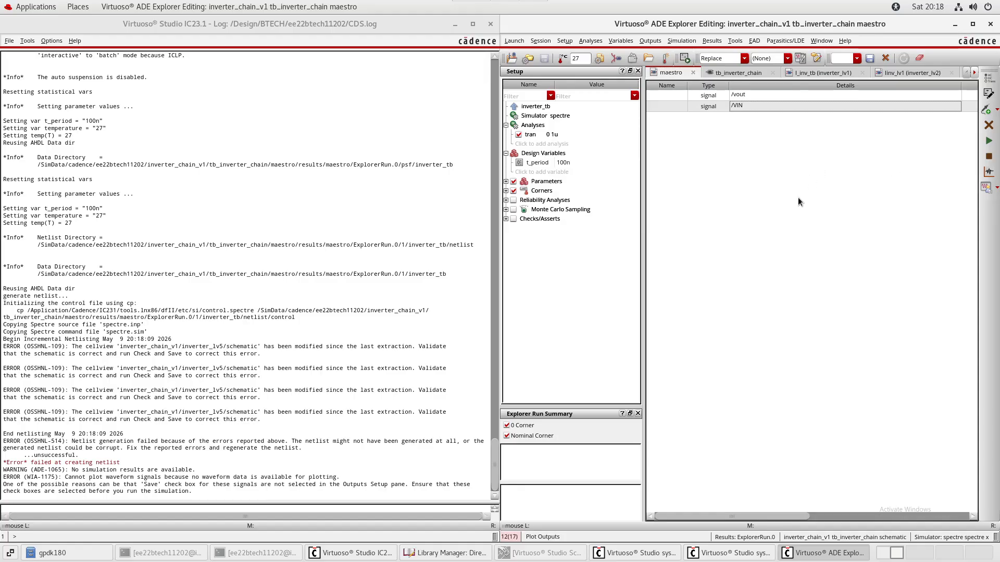
Step through the open schematics from the testbench down to inverter_lv6 and compare them with the netlisting errors in the log.
left_click(726, 73)
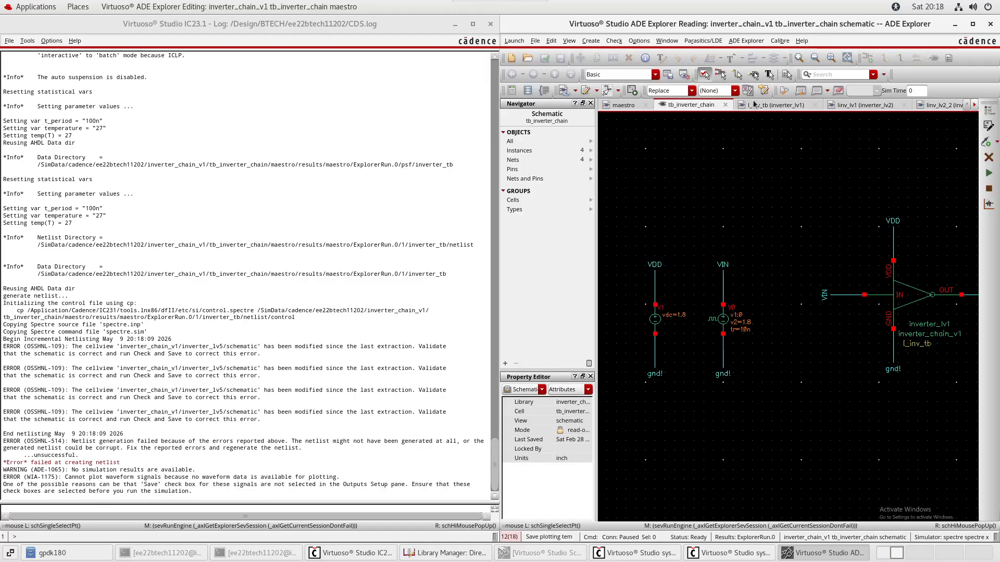
left_click(856, 106)
scroll(861, 111, "down", 3)
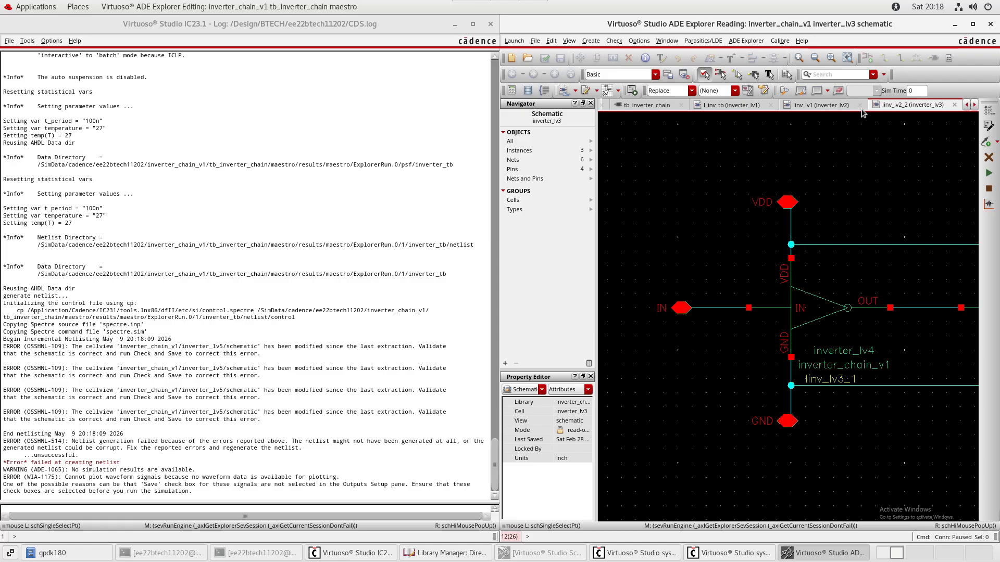
scroll(862, 111, "down", 2)
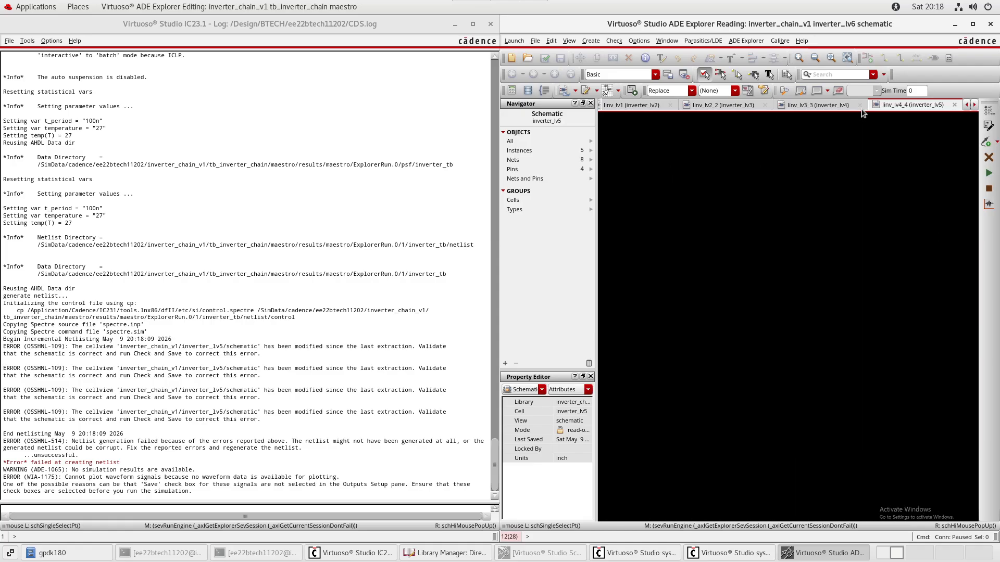
scroll(862, 111, "up", 1)
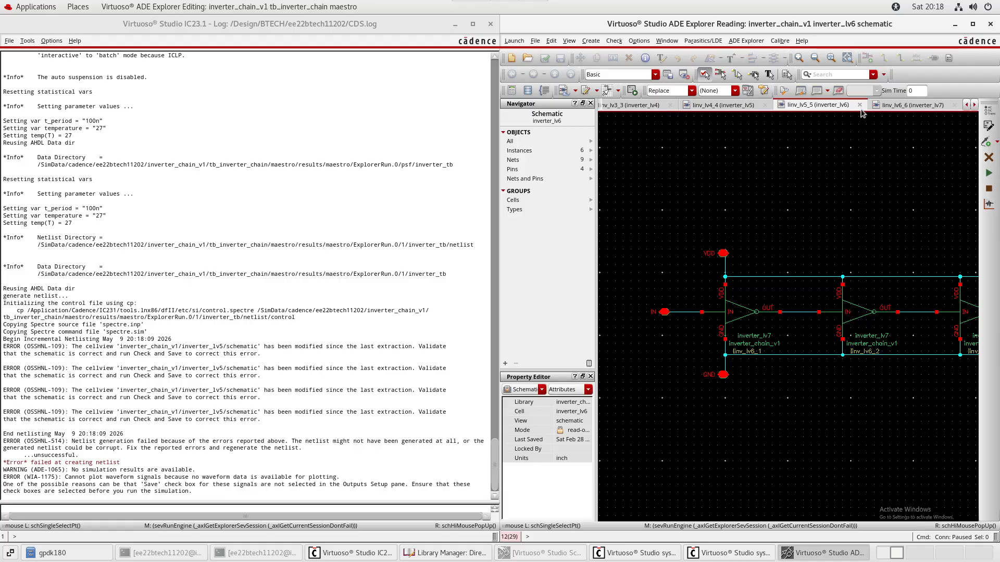
left_click(268, 306)
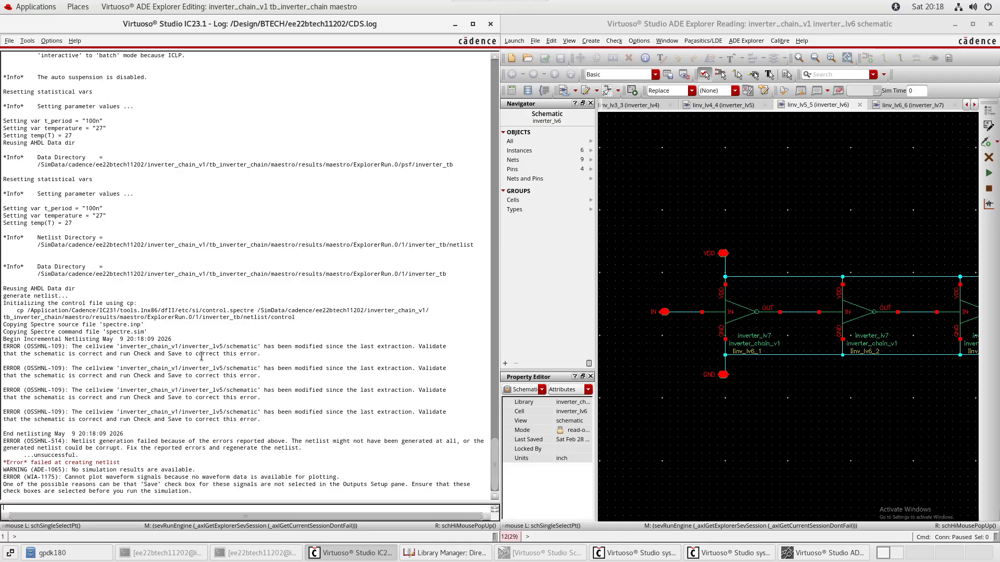
Bring up the inverter_lv5 schematic named in the netlisting errors and maximize its window to show the whole chain.
left_click(875, 172)
middle_click_drag(875, 169, 870, 170)
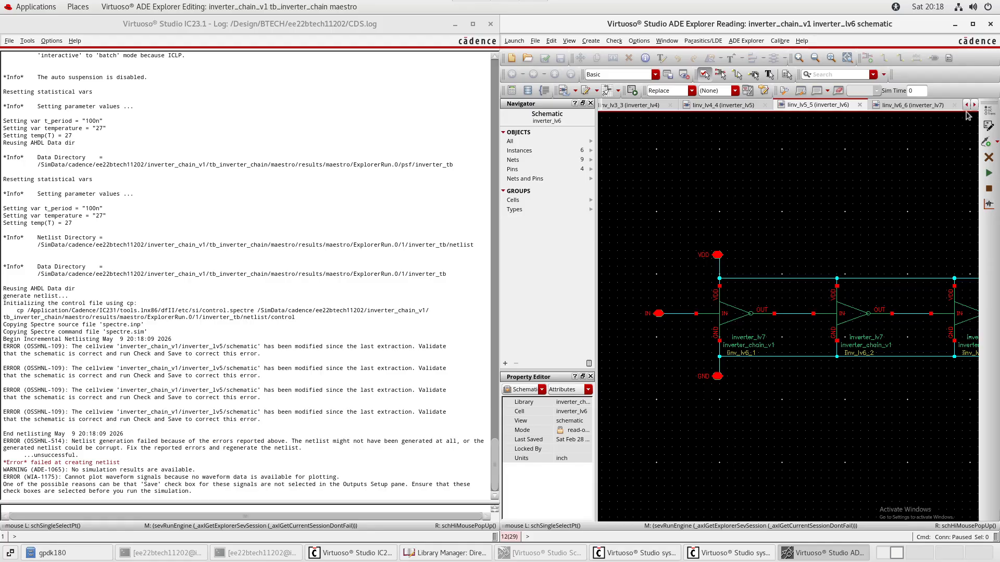
left_click(734, 108)
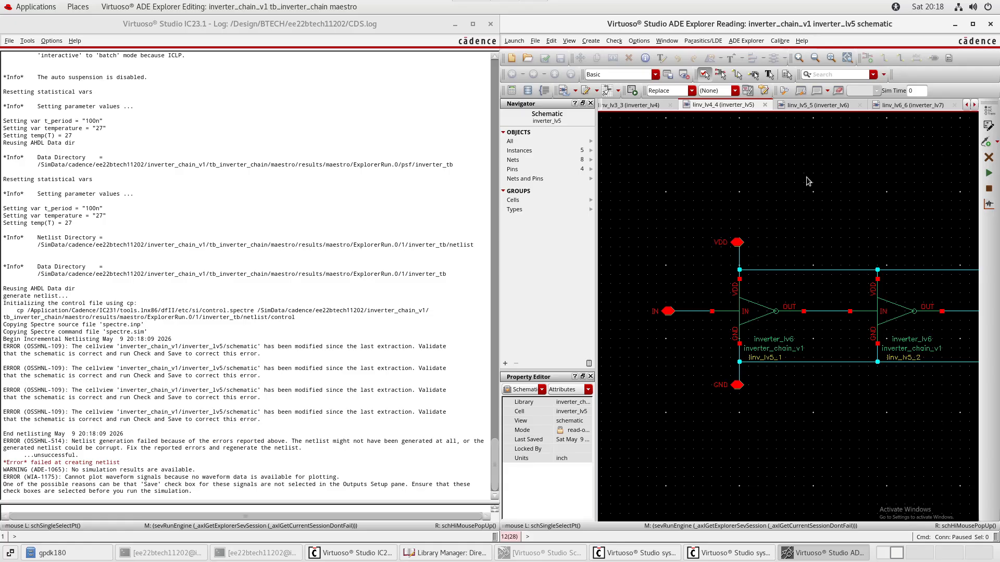
middle_click_drag(894, 227, 815, 224)
middle_click_drag(935, 226, 835, 207)
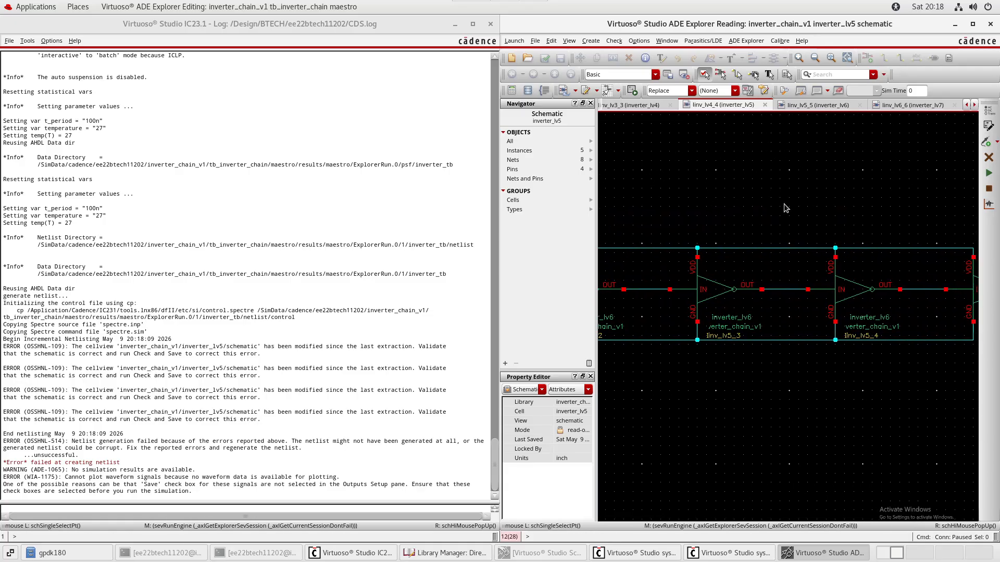
middle_click_drag(956, 205, 897, 171)
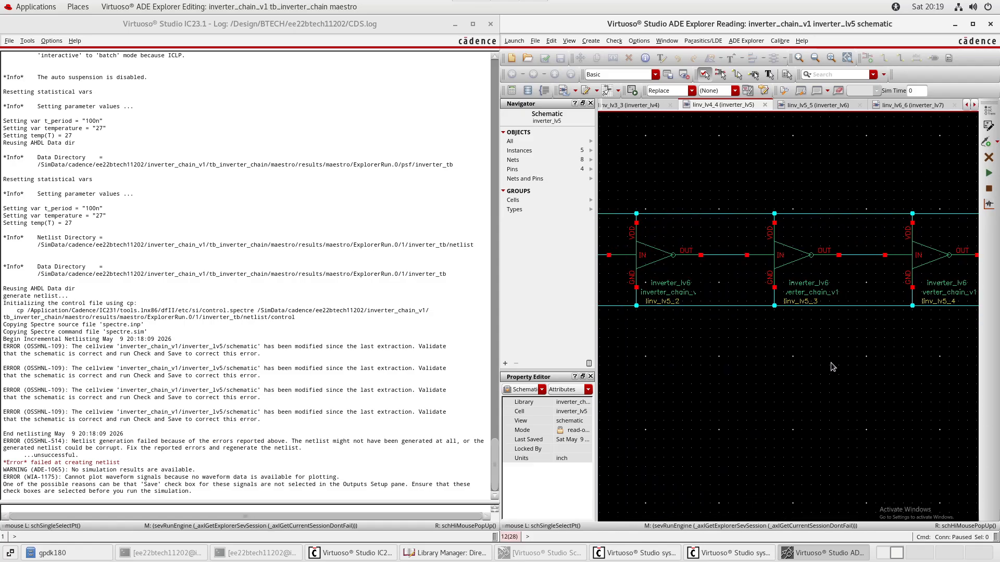
double_click(845, 26)
middle_click_drag(601, 194, 767, 224)
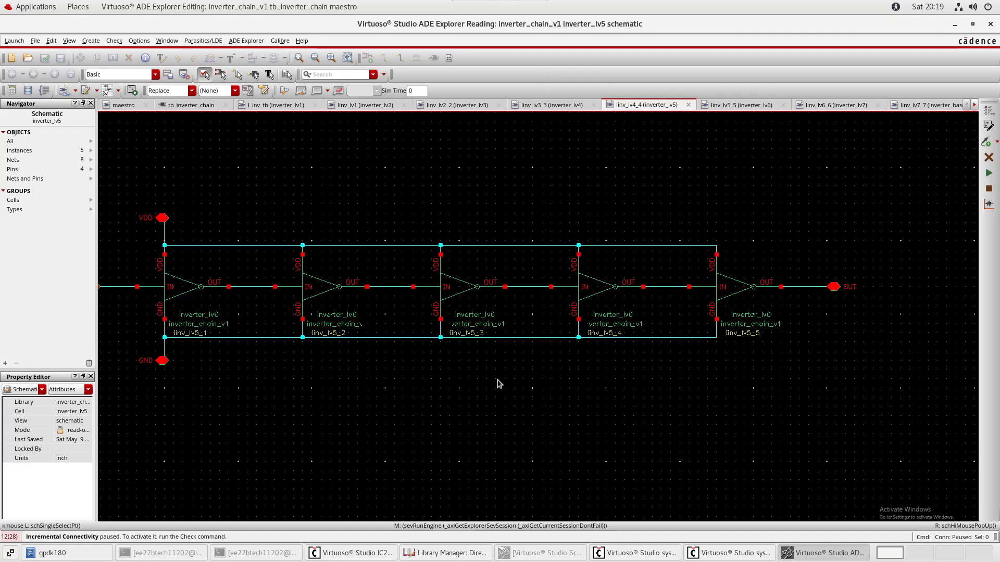
middle_click_drag(511, 402, 531, 397)
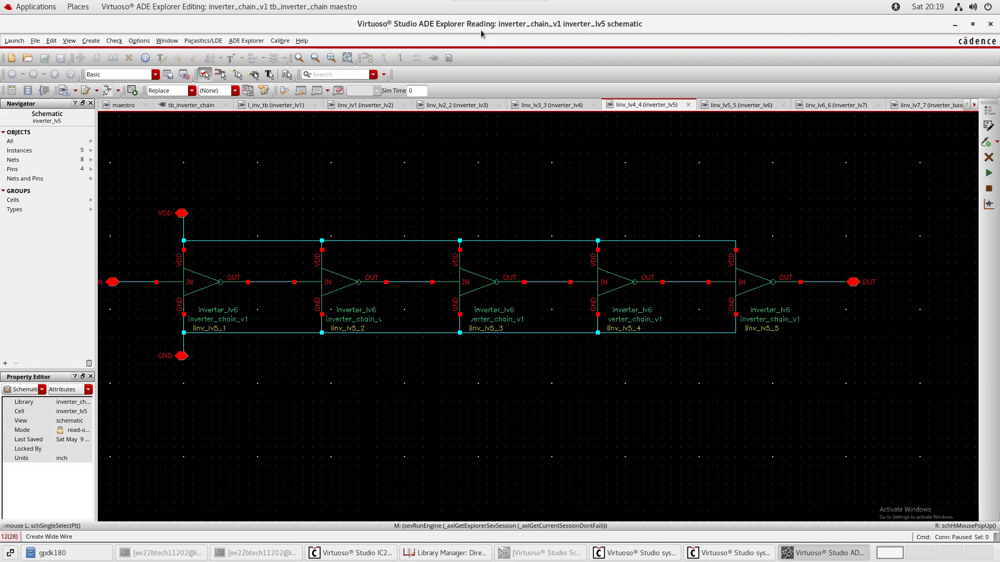
Inspect the cell name in the properties of the third inverter in inverter_lv5, then close them and deselect the instance.
left_click(508, 314)
key("q")
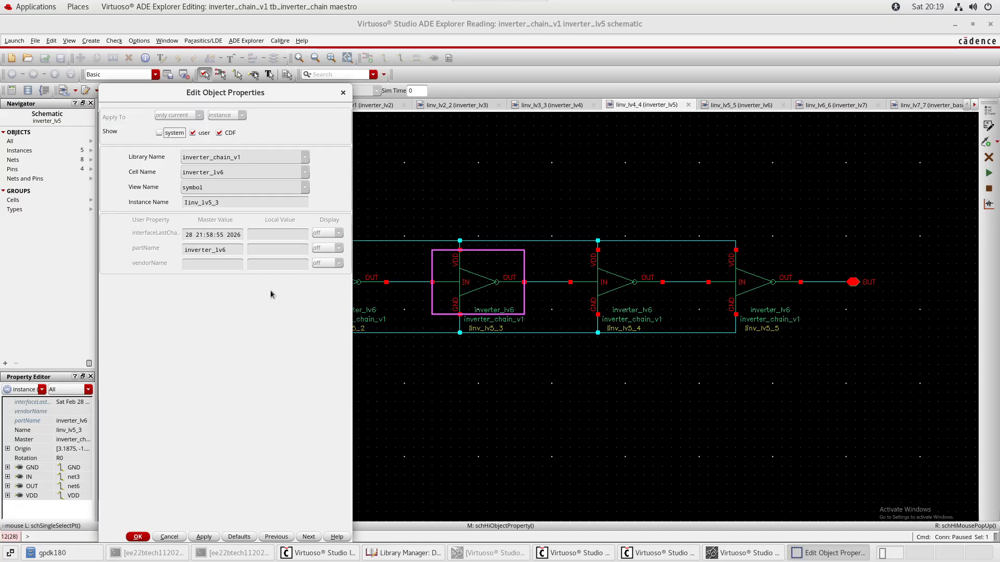
left_click_drag(207, 172, 225, 172)
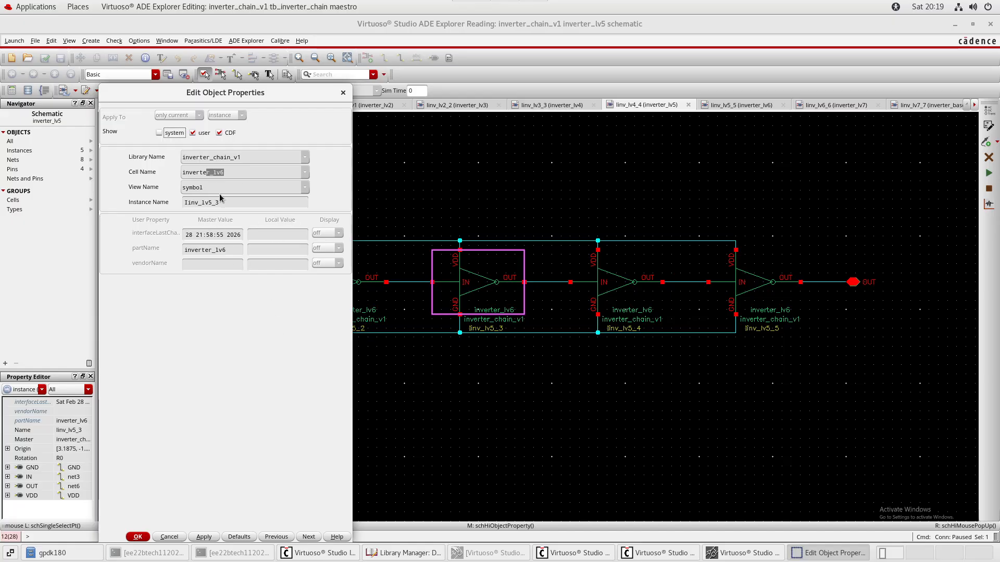
left_click(342, 92)
left_click(697, 176)
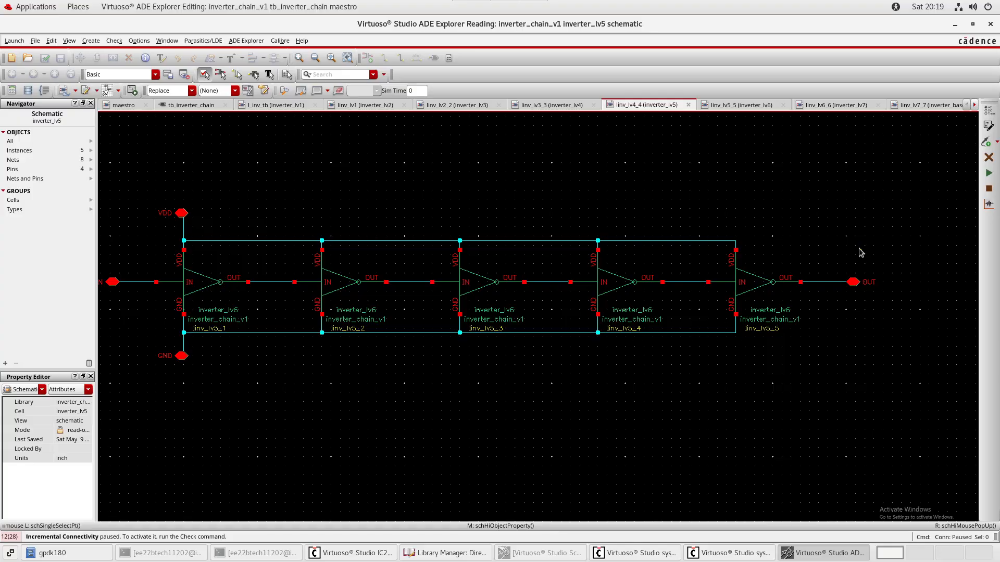
Try to stretch the OUT pin in the read-only inverter_lv5 schematic and dismiss the dialog.
left_click_drag(862, 250, 842, 312)
left_click_drag(911, 232, 814, 306)
left_click(815, 309)
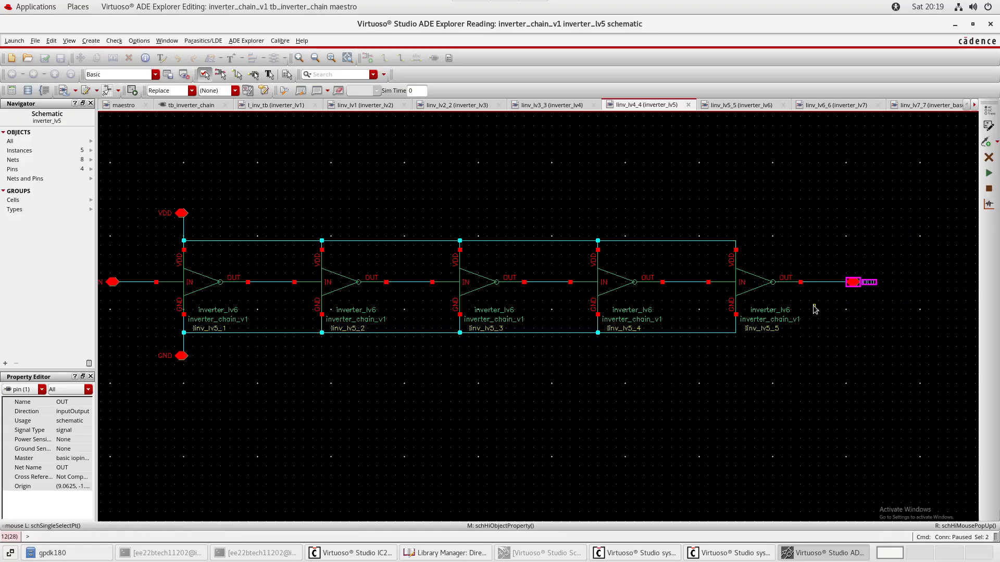
key("Return")
key("Delete")
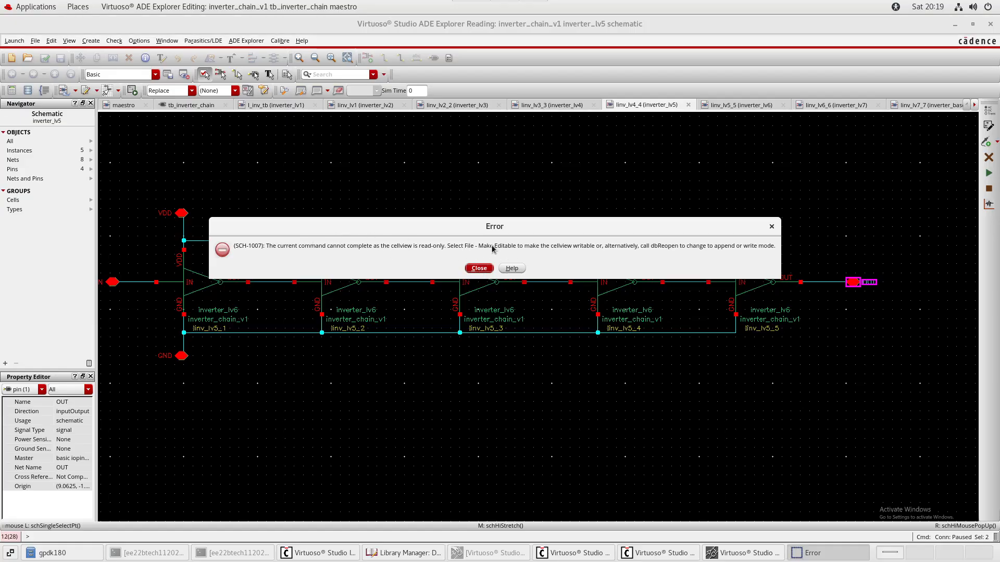
left_click(476, 269)
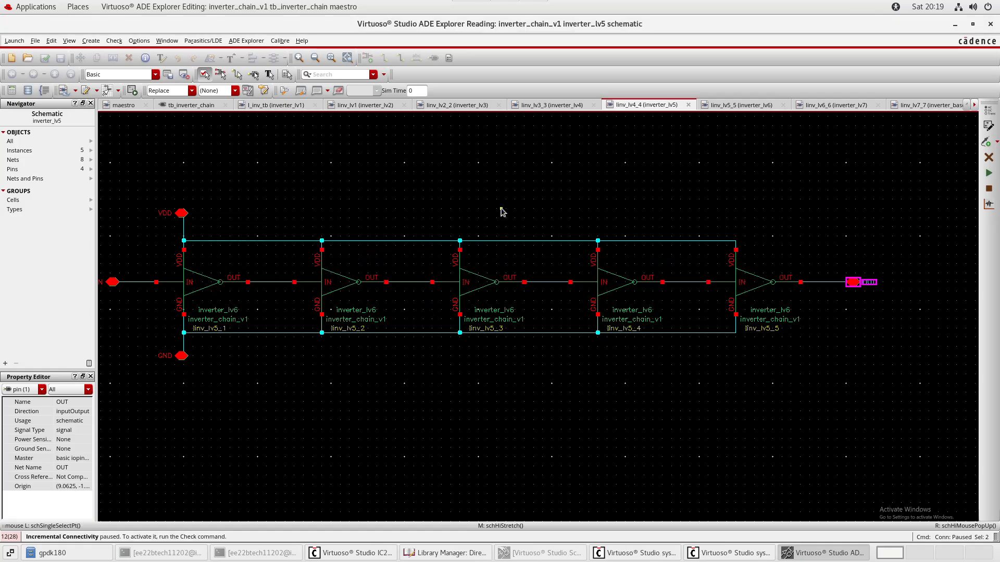
Make the inverter_lv5 schematic editable and run Check and Save on it.
left_click(36, 42)
left_click(76, 164)
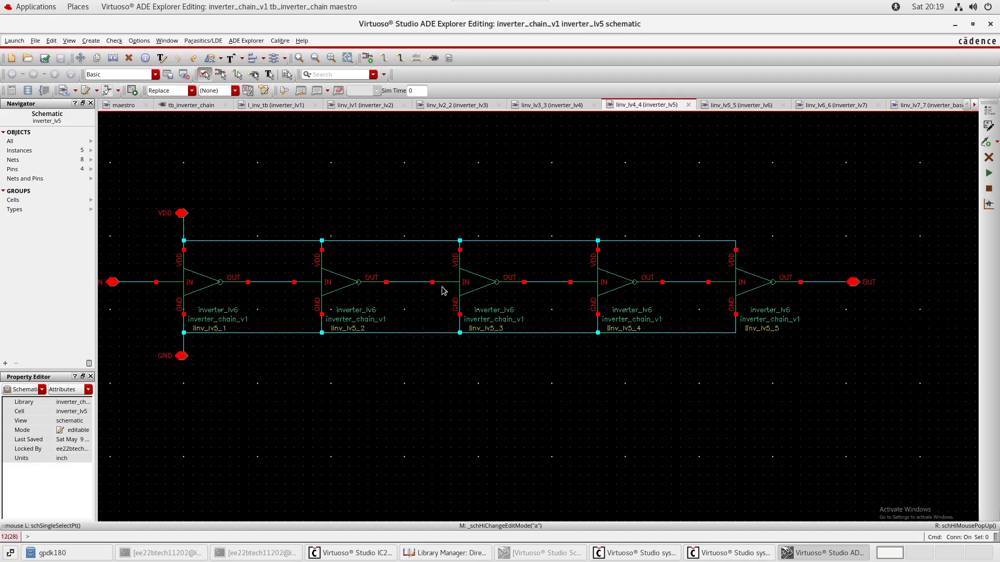
left_click(46, 61)
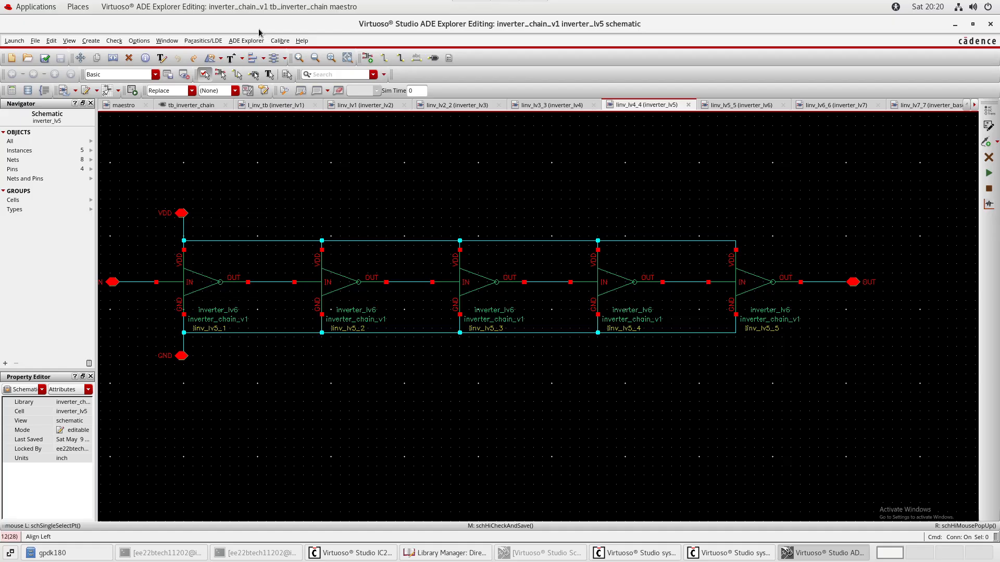
Read the Check and Save messages for inverter_lv5 in the log window and return to the maximized schematic.
left_click_drag(256, 25, 513, 79)
left_click(218, 448)
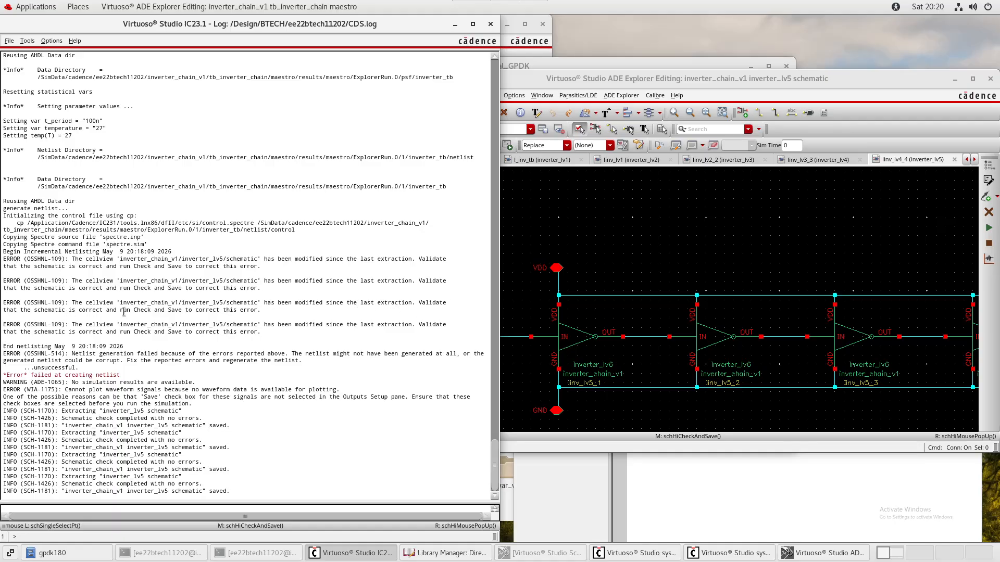
left_click(734, 88)
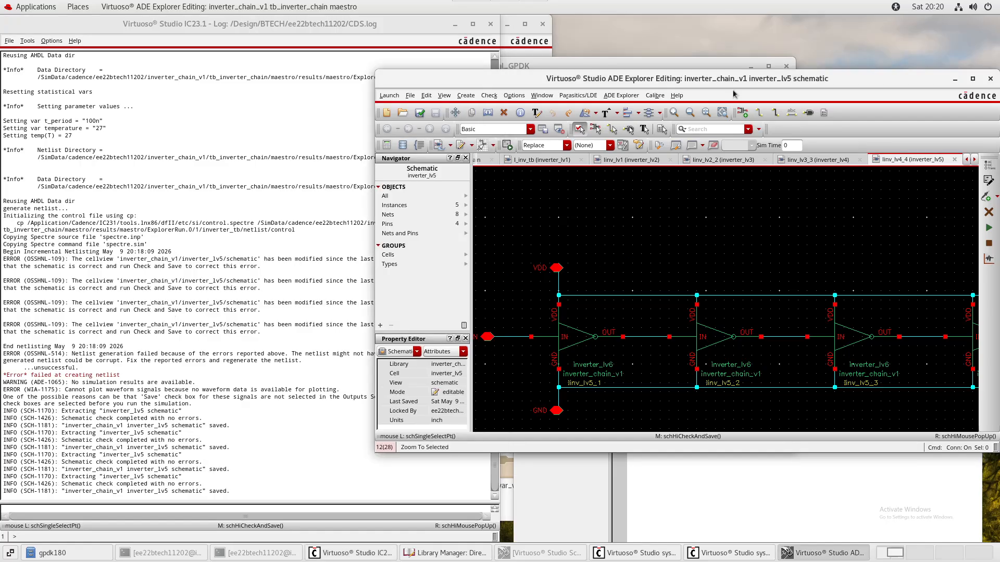
double_click(696, 79)
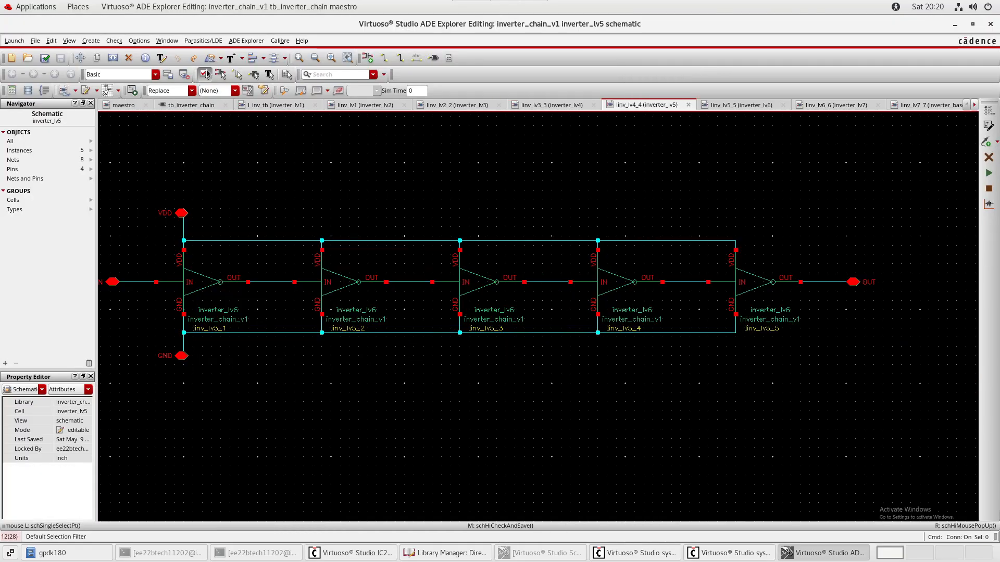
Set the inverter_lv5 schematic back to read-only and return to the maestro setup.
left_click(36, 41)
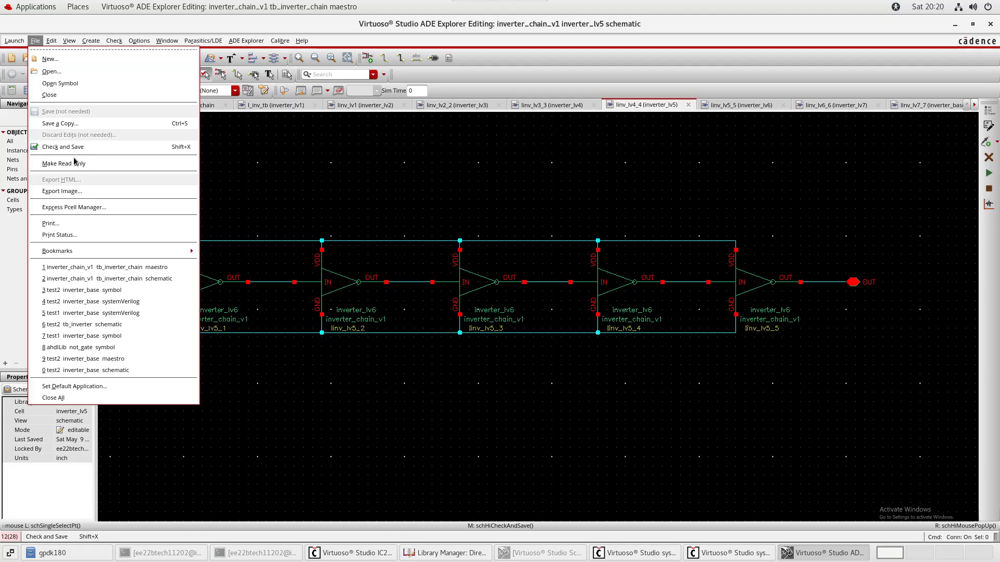
left_click(93, 164)
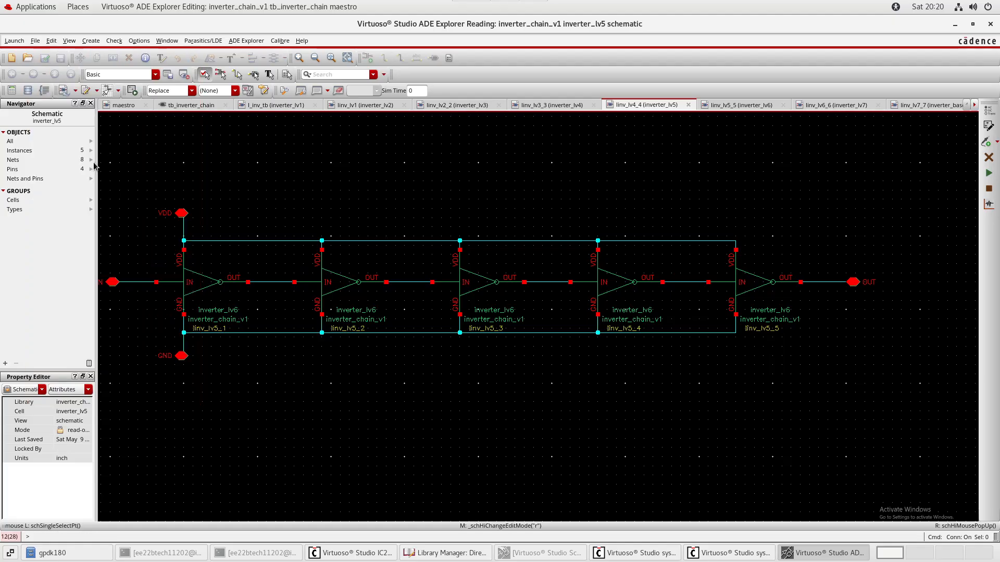
left_click(125, 105)
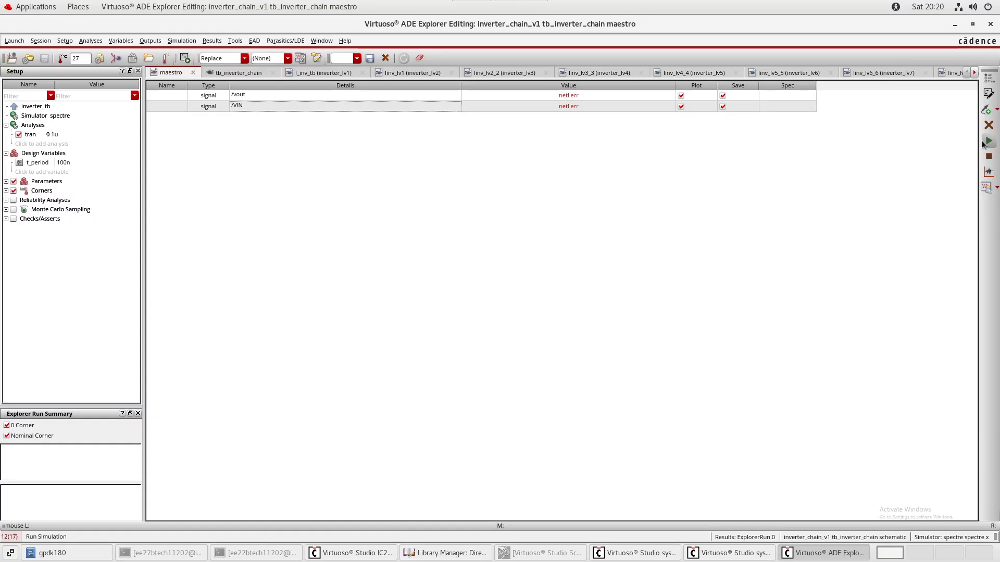
Run the testbench simulation from maestro and arrange the windows to follow the Spectre output log.
left_click_drag(544, 24, 659, 84)
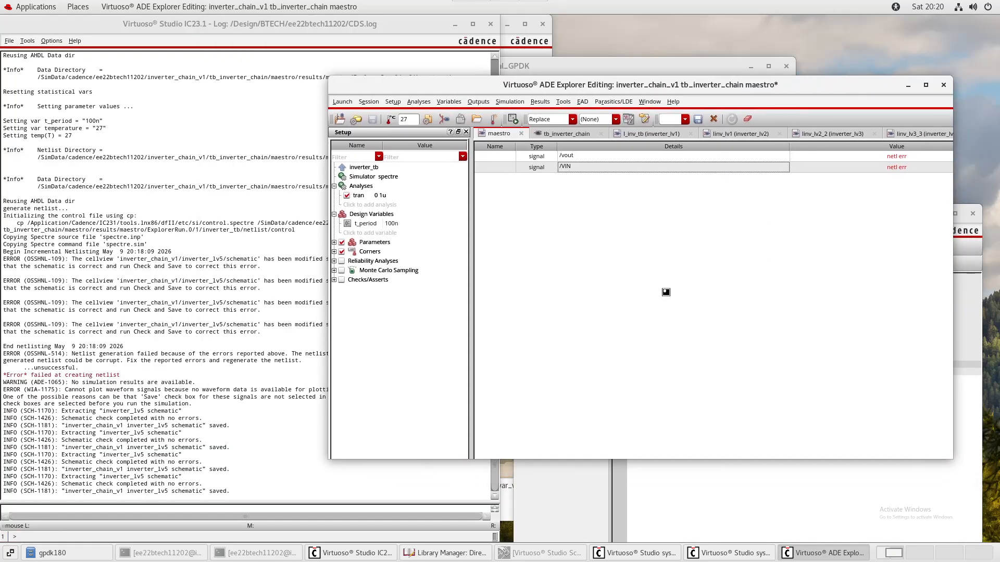
left_click(281, 32)
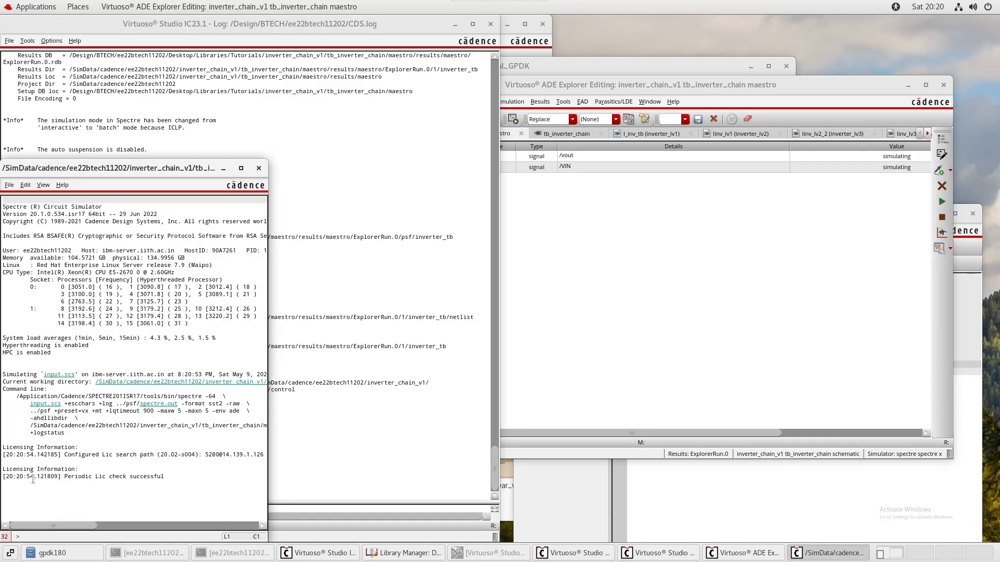
left_click_drag(105, 166, 629, 71)
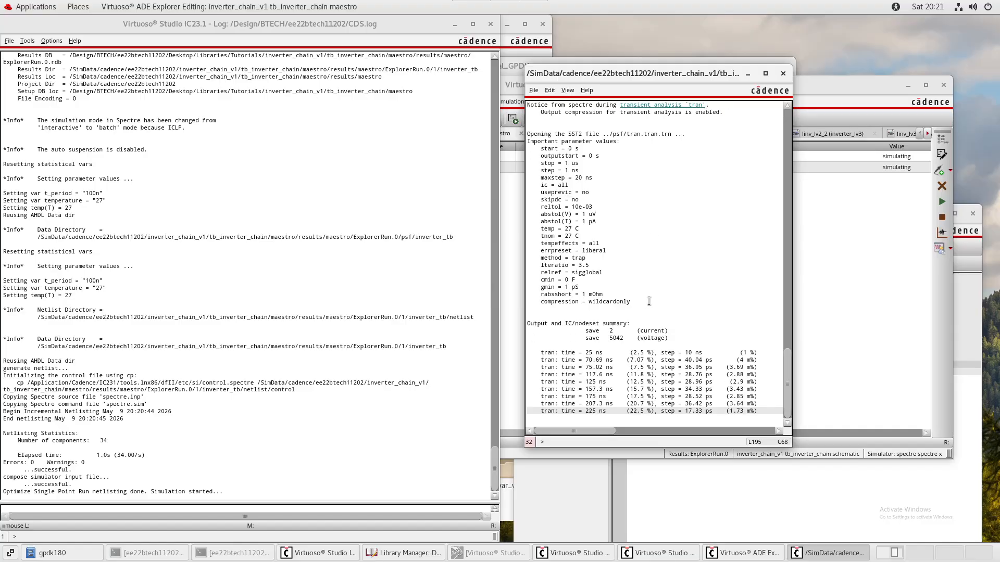
left_click_drag(682, 73, 320, 105)
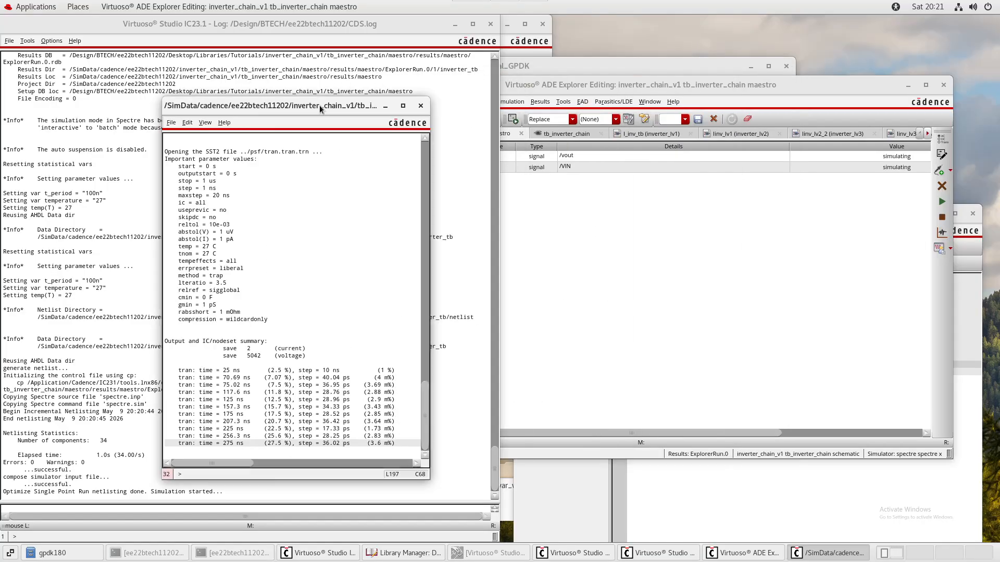
left_click(628, 258)
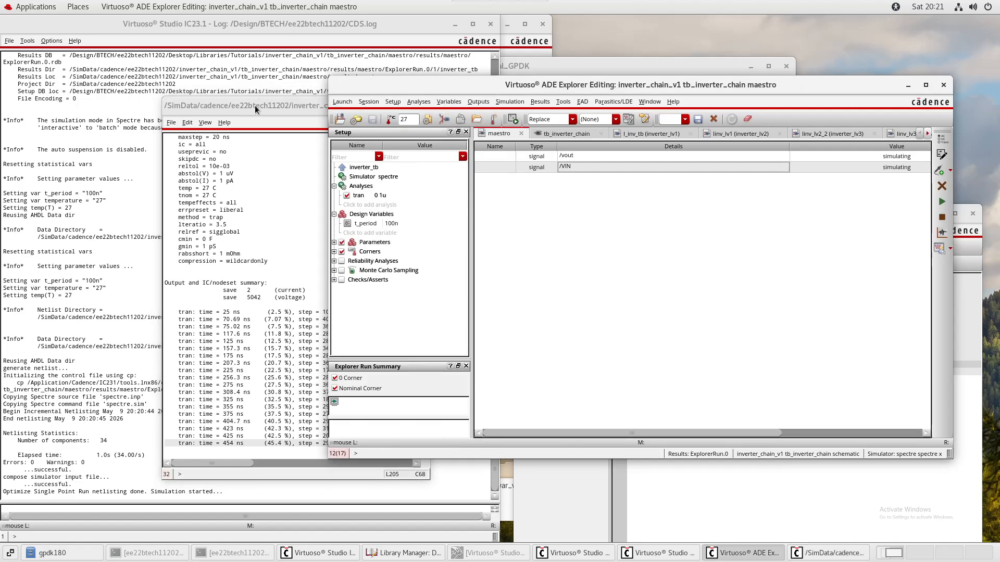
left_click_drag(255, 105, 464, 95)
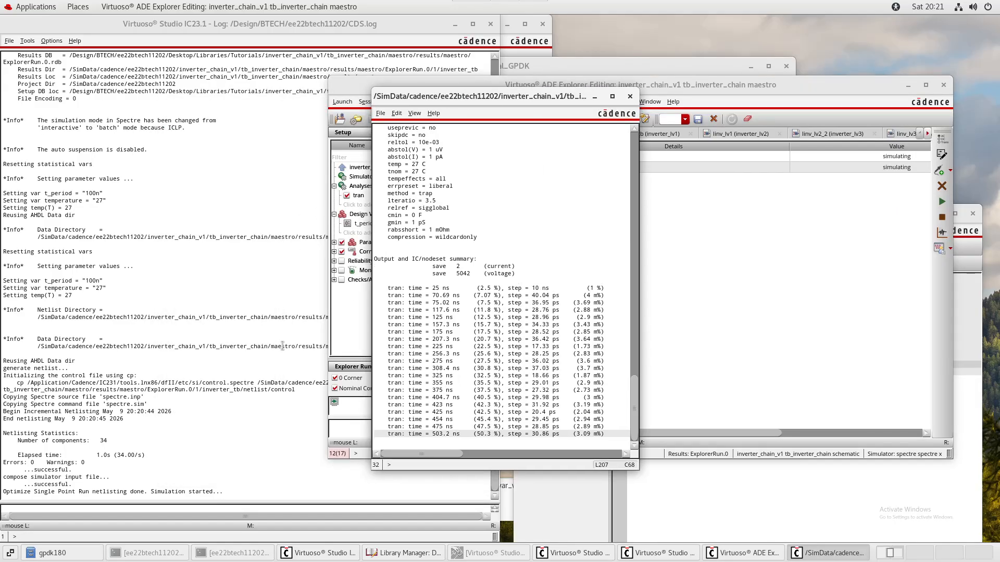
Read the netlisting messages of the run in the main log window and move the Spectre output window aside.
left_click(196, 360)
scroll(248, 121, "up", 2)
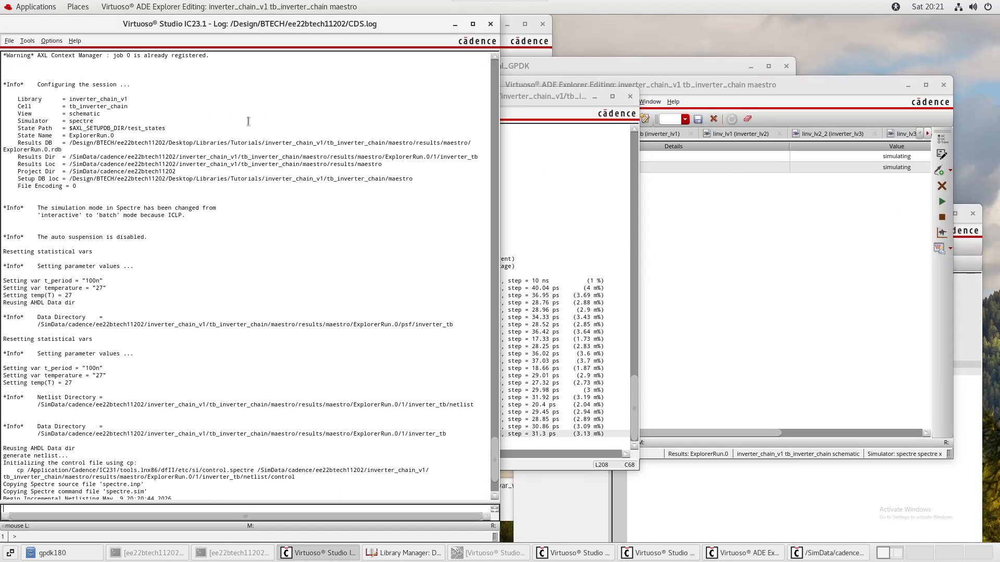
scroll(248, 120, "down", 2)
left_click_drag(540, 99, 319, 111)
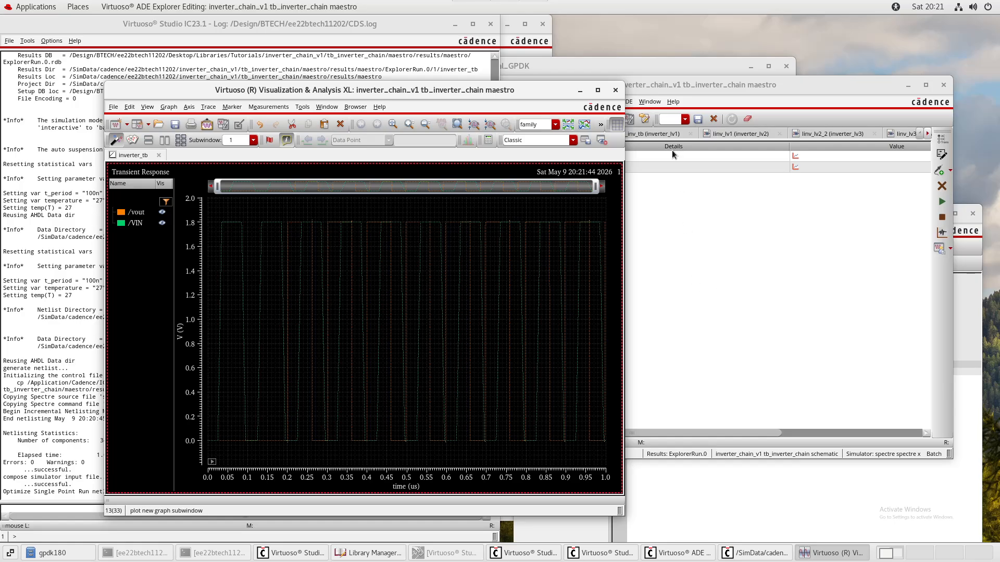
Minimize the waveform window and bring up the tb_inverter_chain schematic in the maximized ADE Explorer window.
left_click(580, 93)
left_click(730, 224)
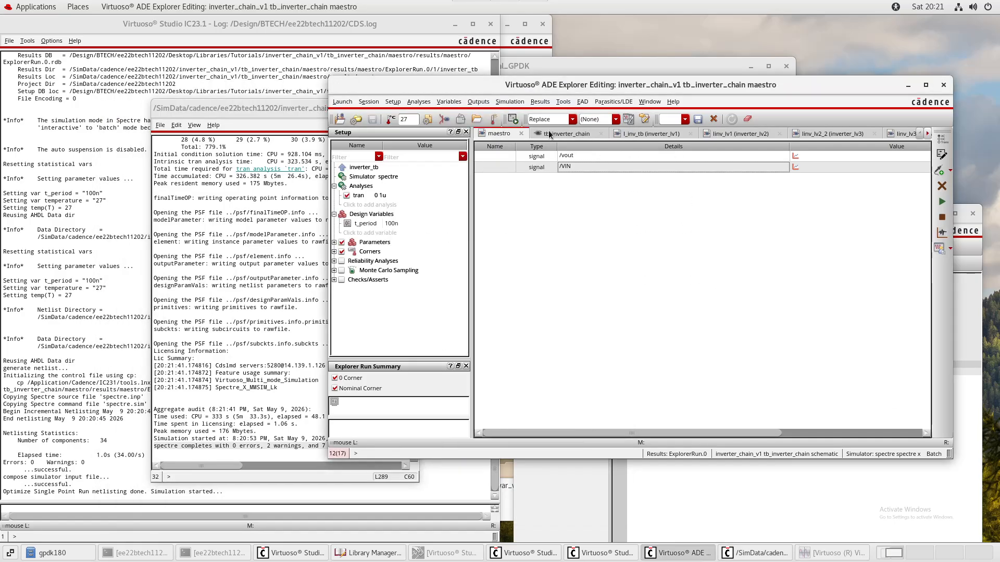
left_click(550, 134)
double_click(693, 85)
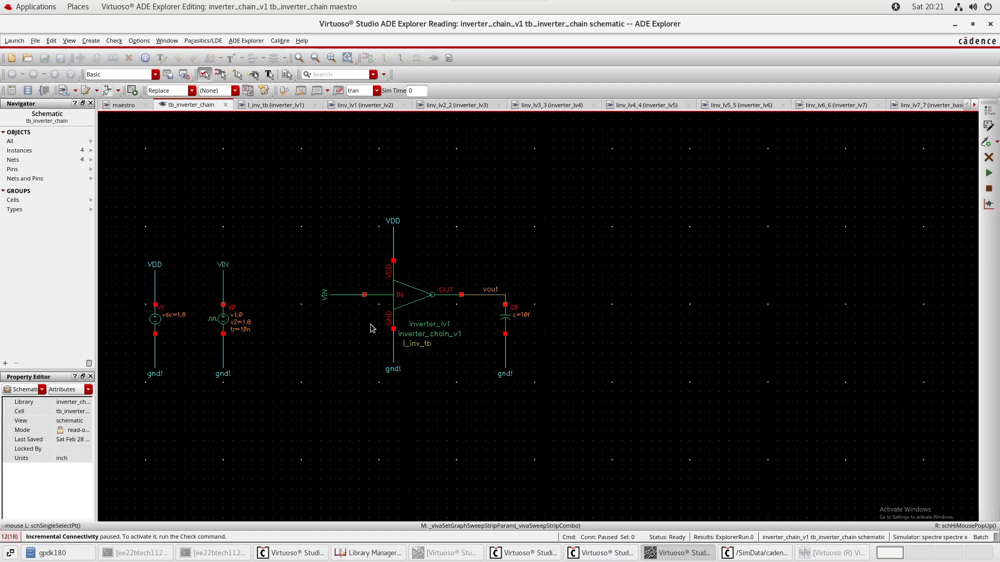
Inspect the object properties of the third inverter_base instance in the inverter_lv7 schematic, then close them and clear the selection.
left_click(847, 106)
left_click(465, 288)
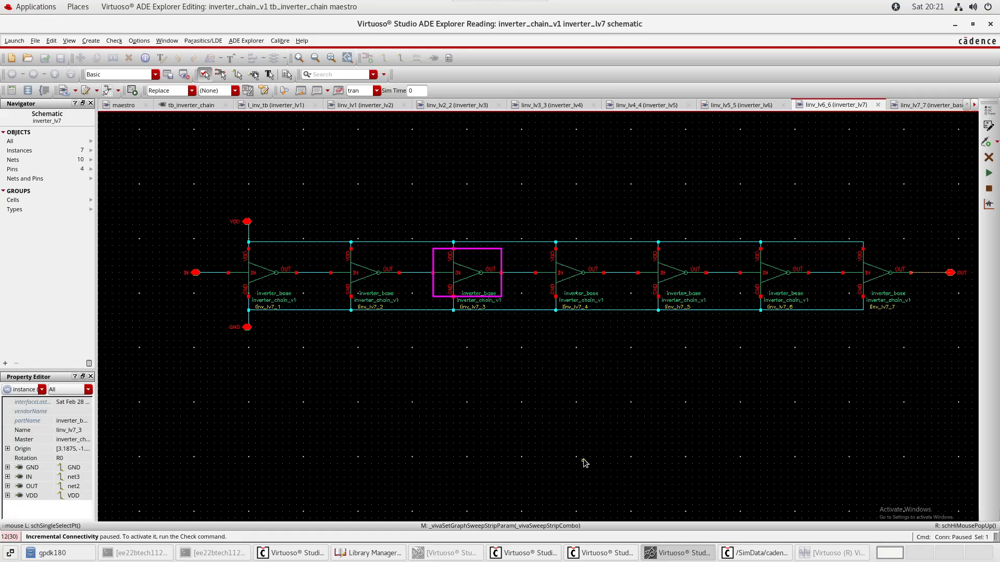
key("q")
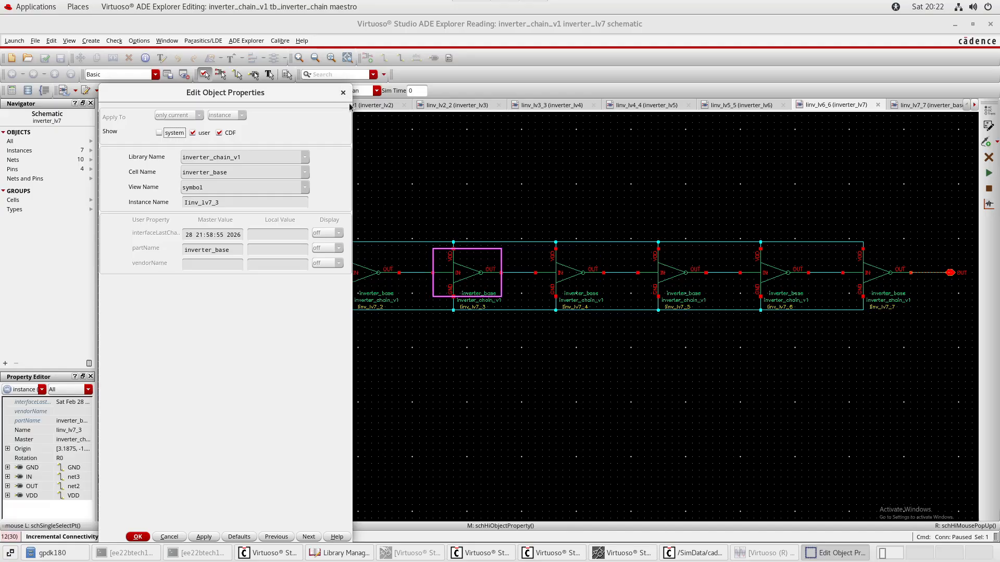
left_click(344, 92)
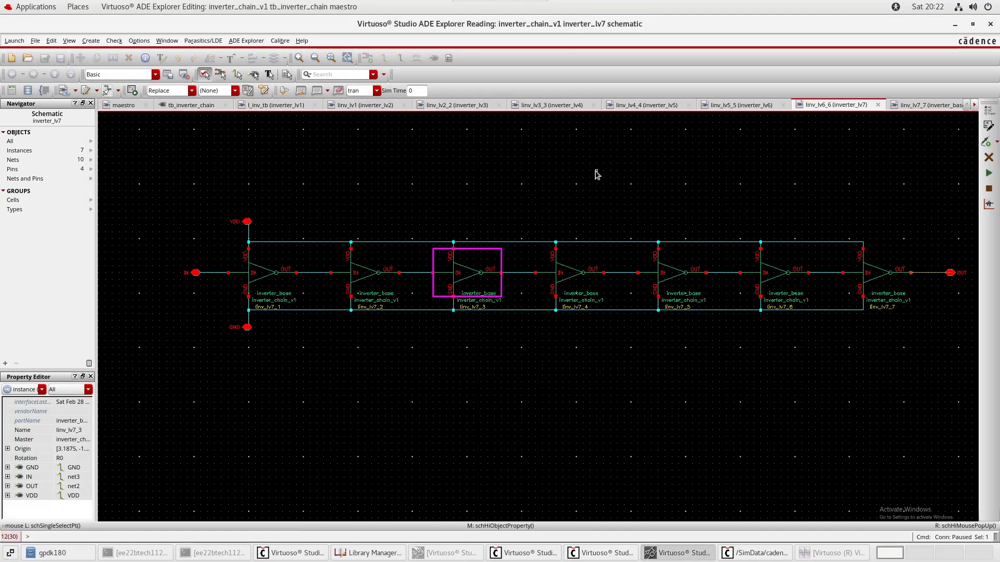
left_click(597, 174)
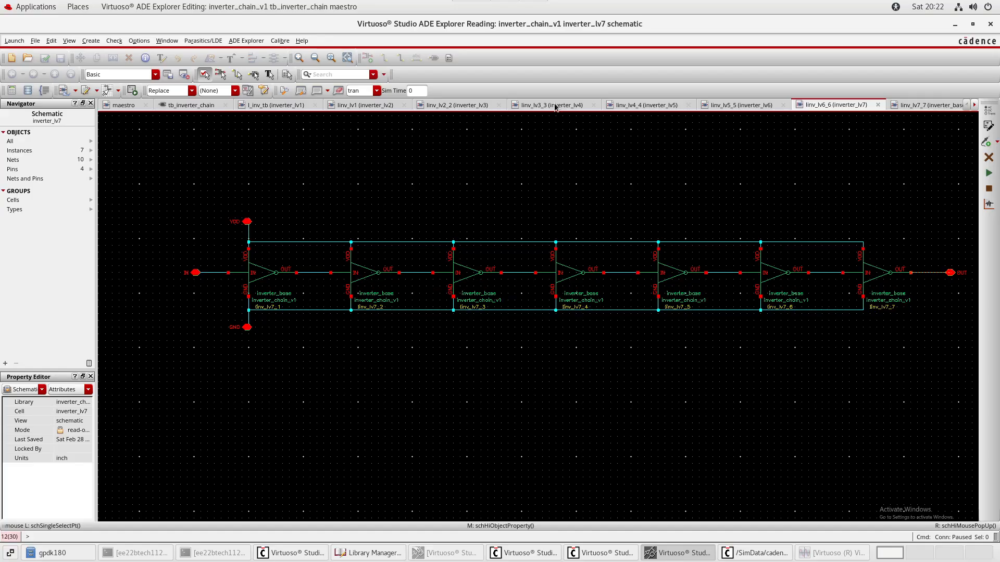
Return to the tb_inverter_chain schematic, look through its check commands, and make the schematic editable.
scroll(518, 108, "up", 8)
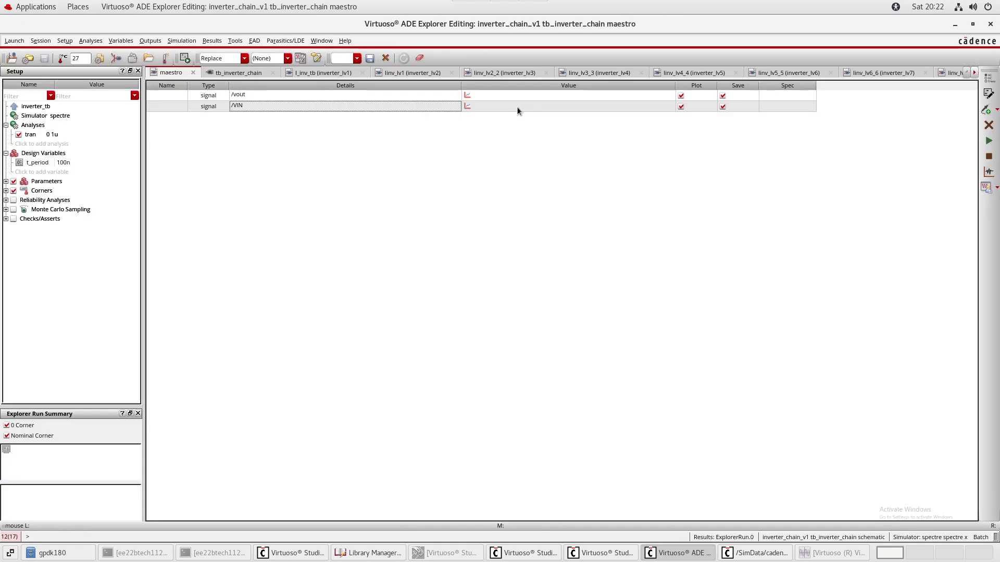
left_click(233, 73)
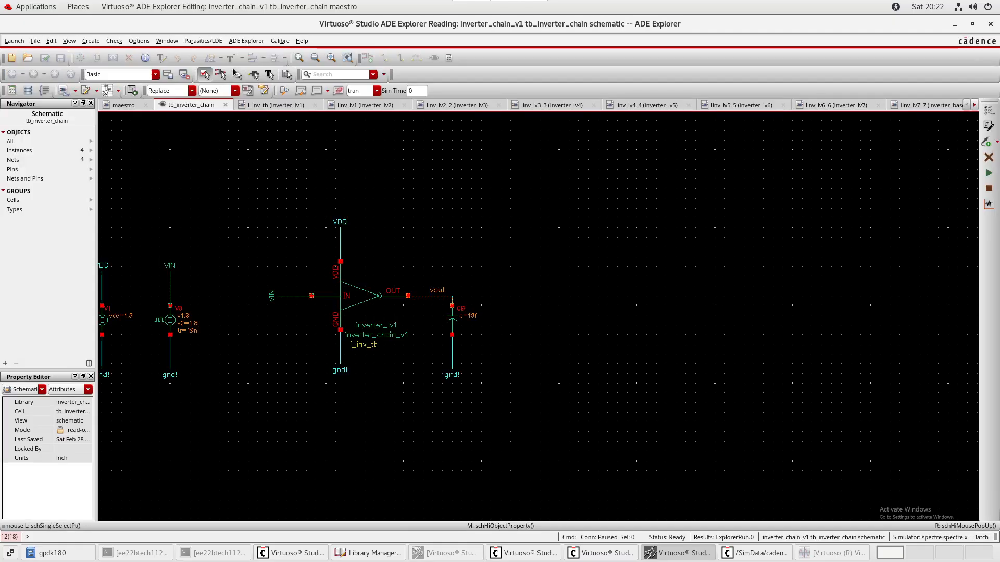
left_click(121, 43)
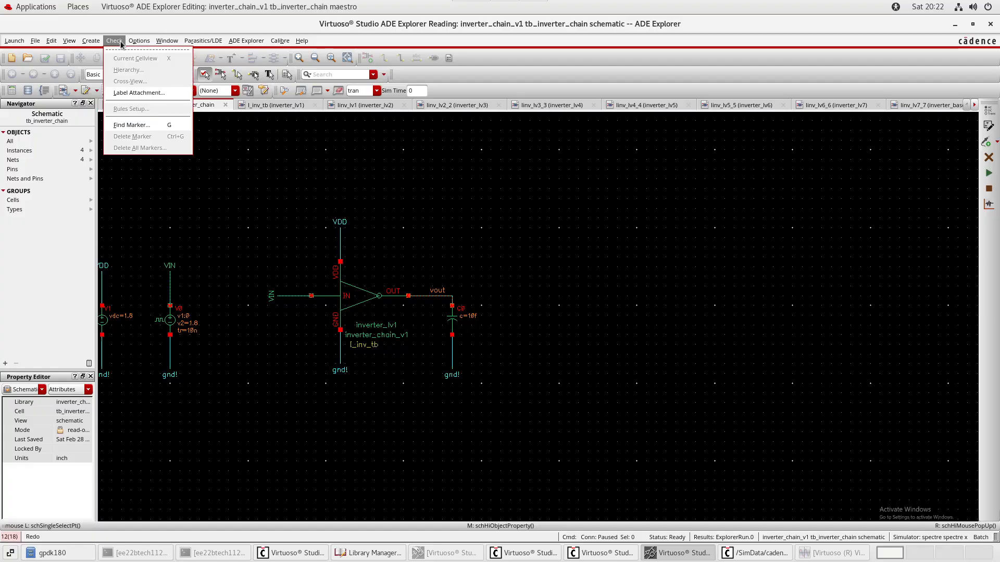
left_click(390, 195)
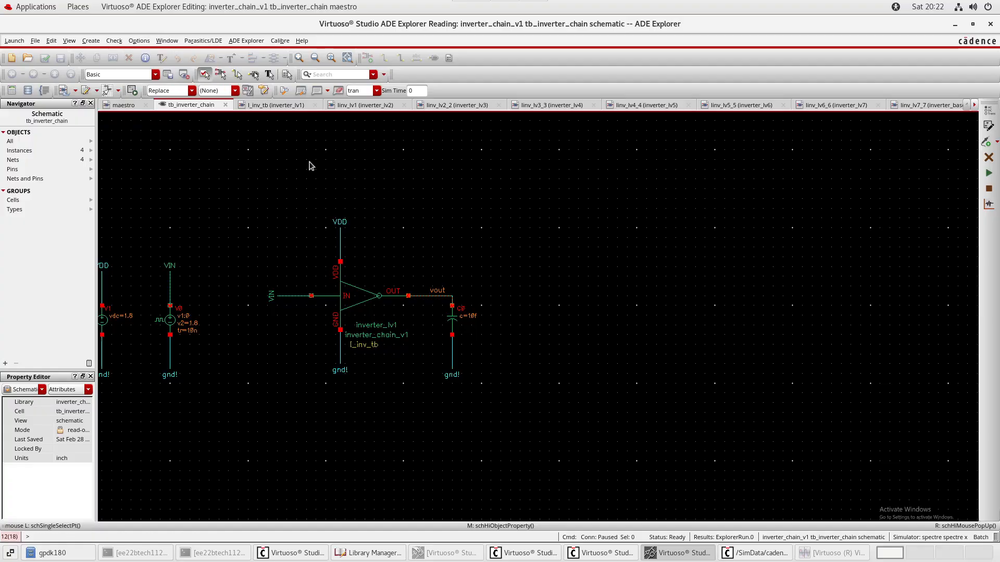
left_click(35, 41)
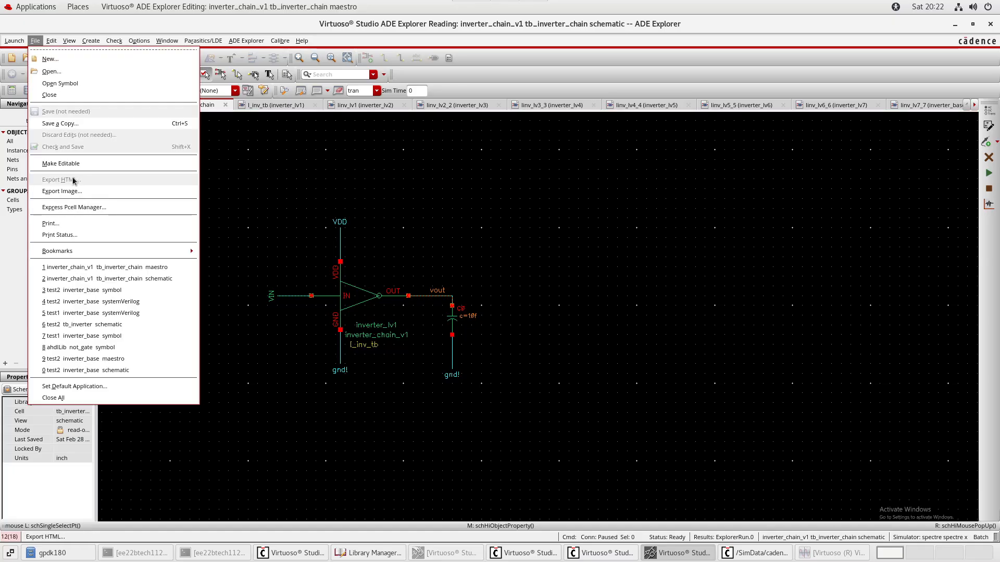
left_click(81, 164)
Run a hierarchy check from tb_inverter_chain that processes every schematic and also checks the referenced libraries.
left_click(114, 40)
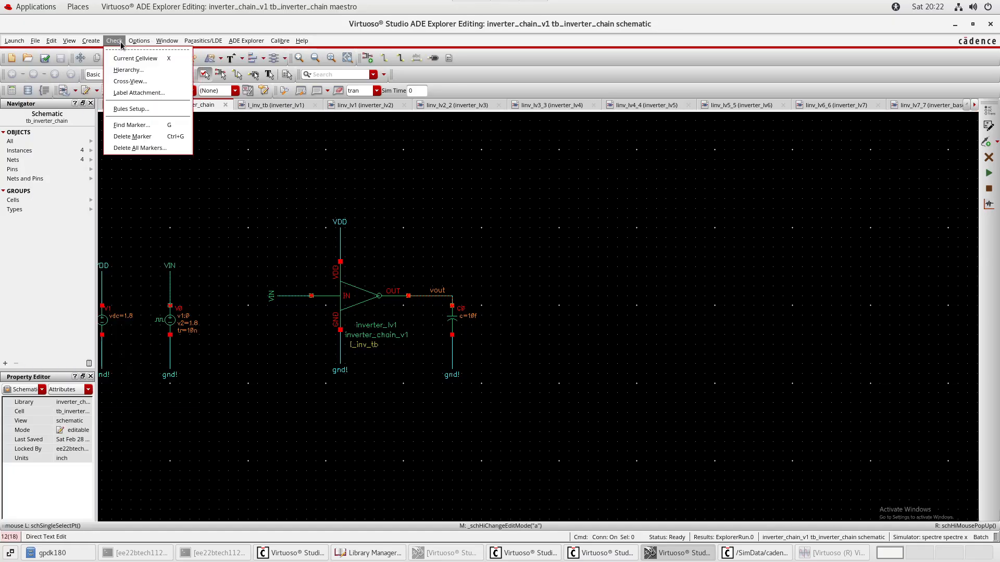
left_click(128, 69)
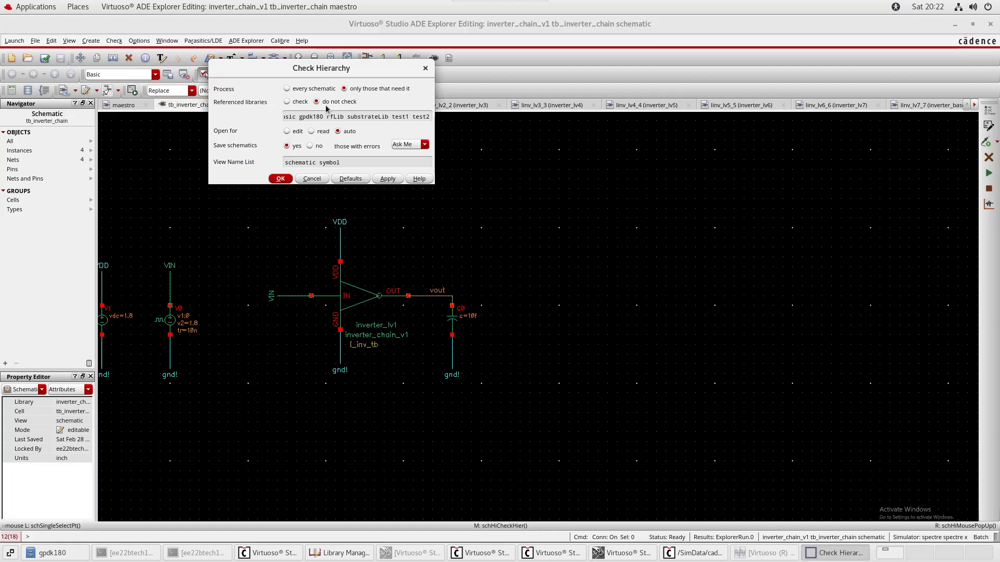
left_click(308, 89)
left_click(298, 102)
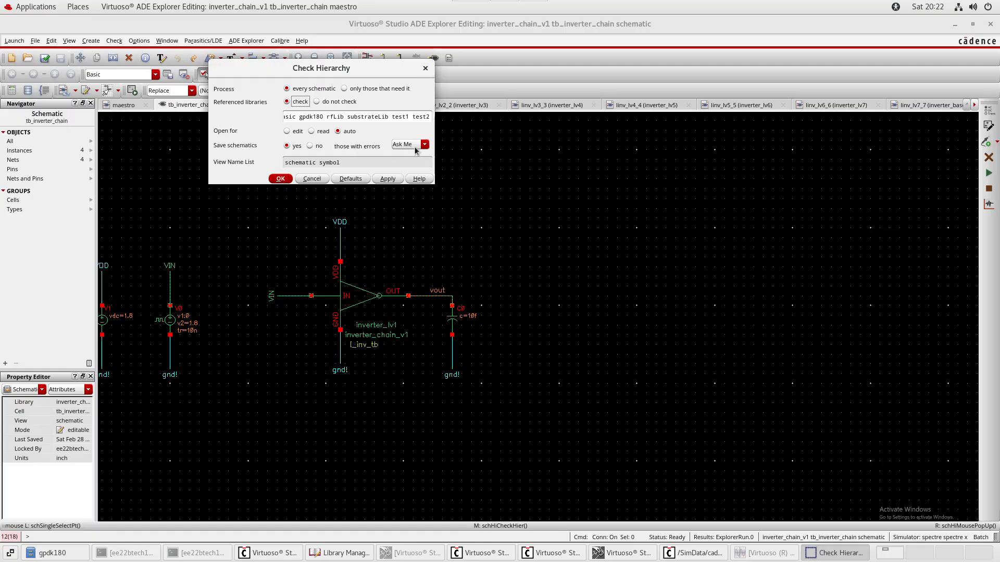
left_click(284, 178)
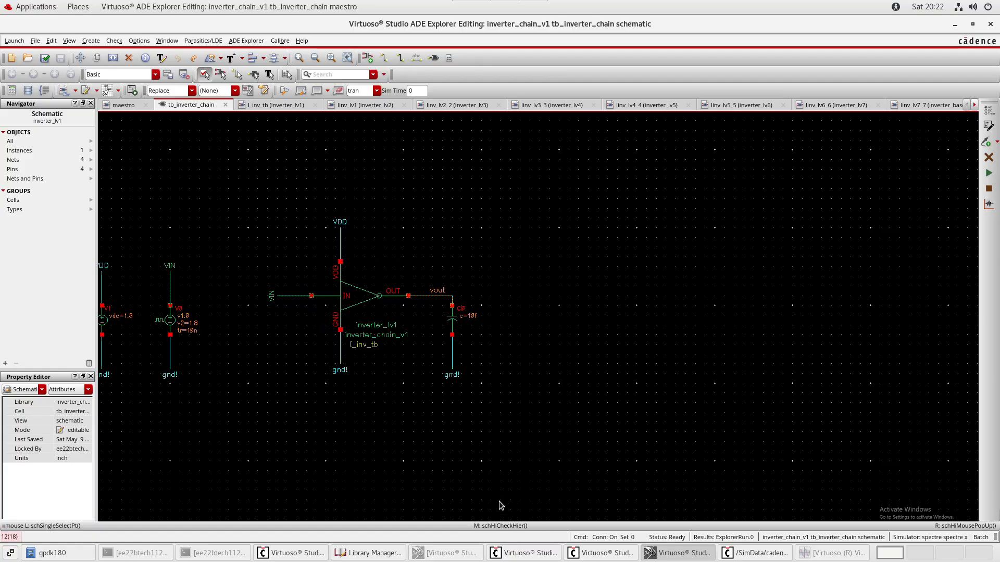
Copy the third inverter_lv7 instance in the inverter_lv6 schematic to the empty area below the chain.
key("p")
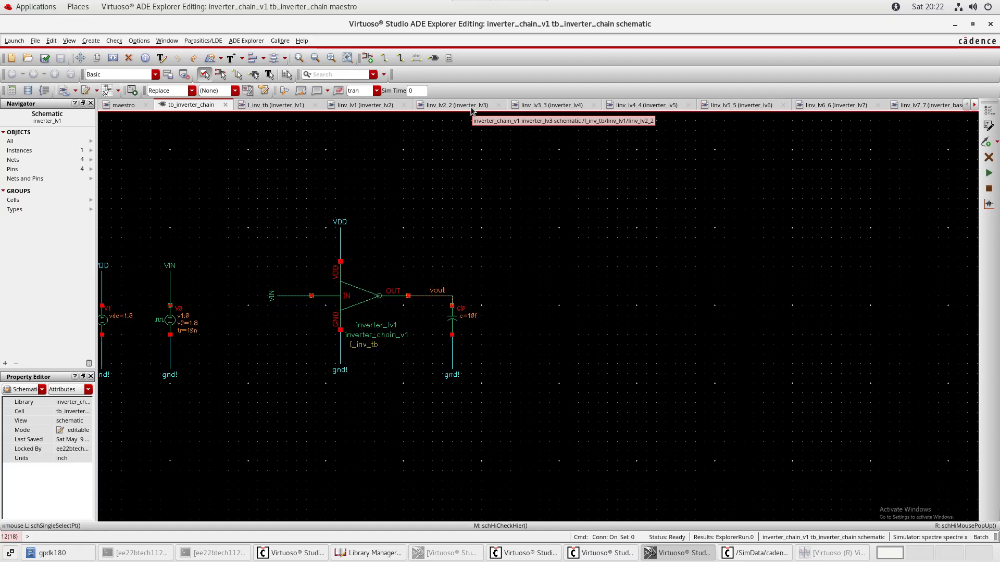
left_click(471, 106)
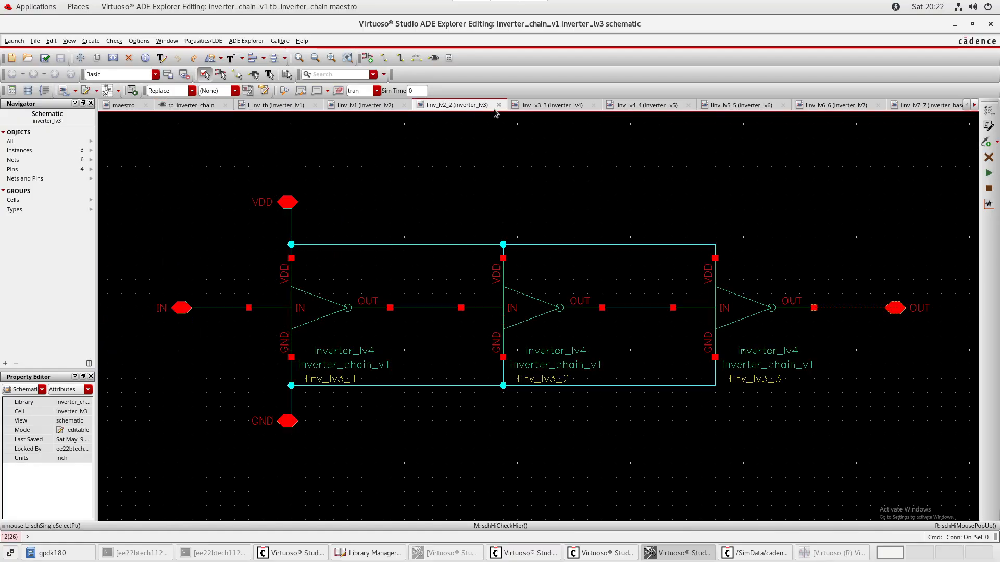
left_click(716, 106)
middle_click_drag(509, 463, 482, 339)
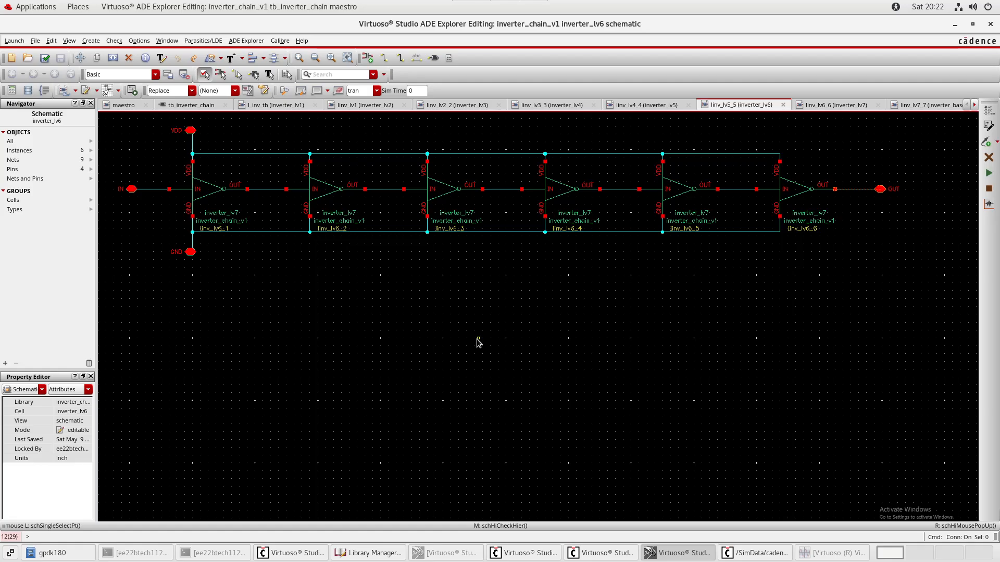
left_click(443, 198)
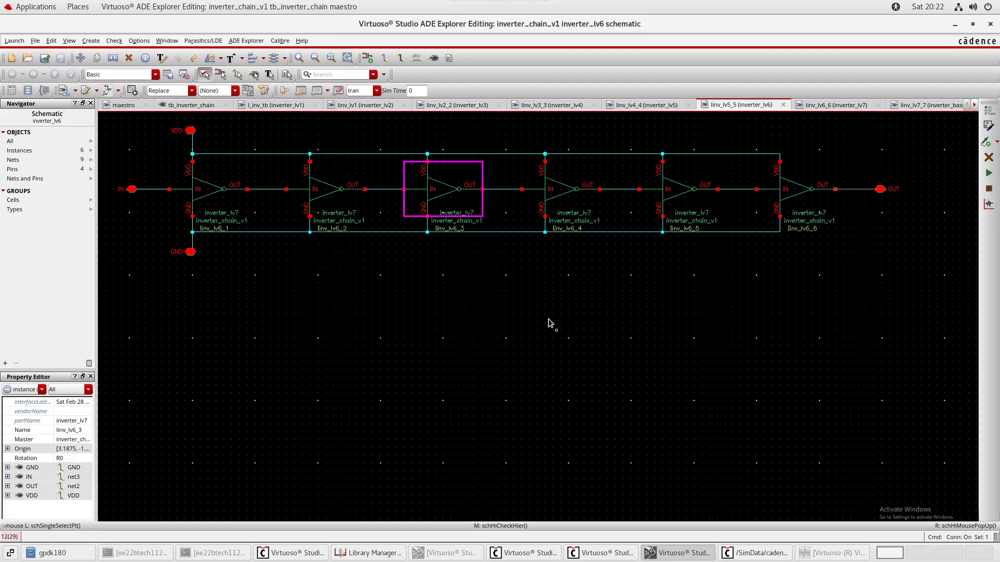
key("c")
left_click(531, 436)
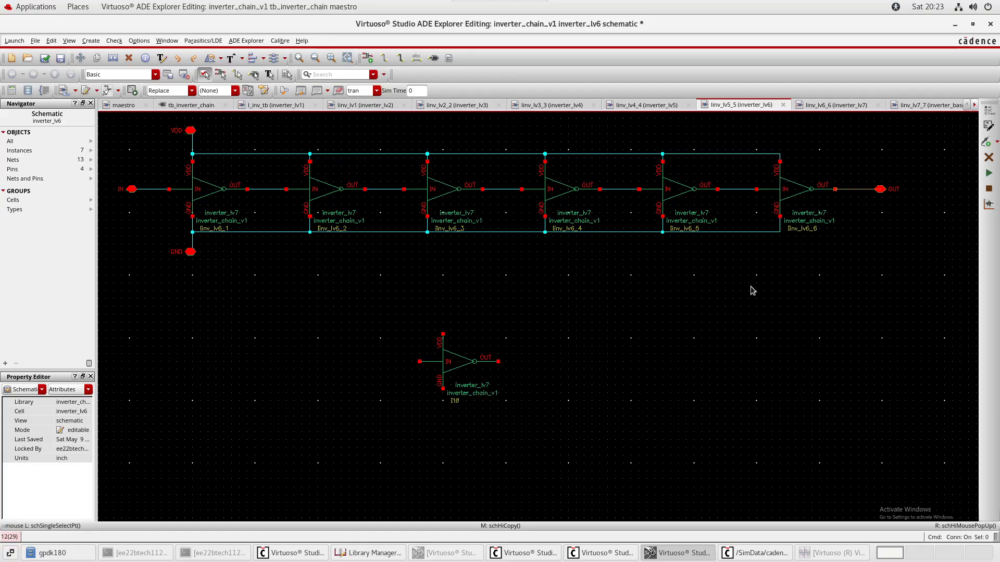
Draw a short wire from the copied inverter's OUT pin and label it out2<2:1>.
key("w")
left_click(498, 361)
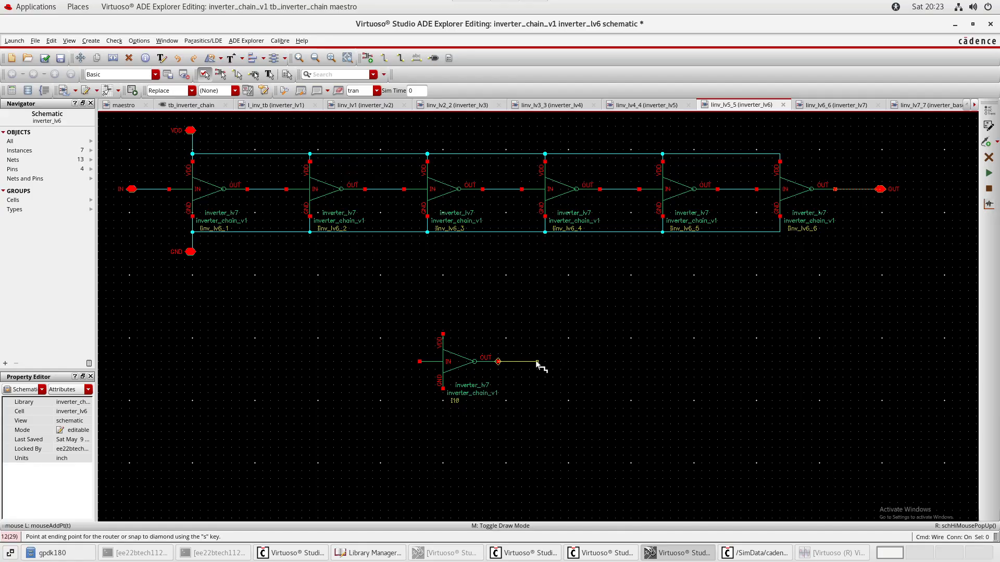
double_click(537, 361)
type("lo")
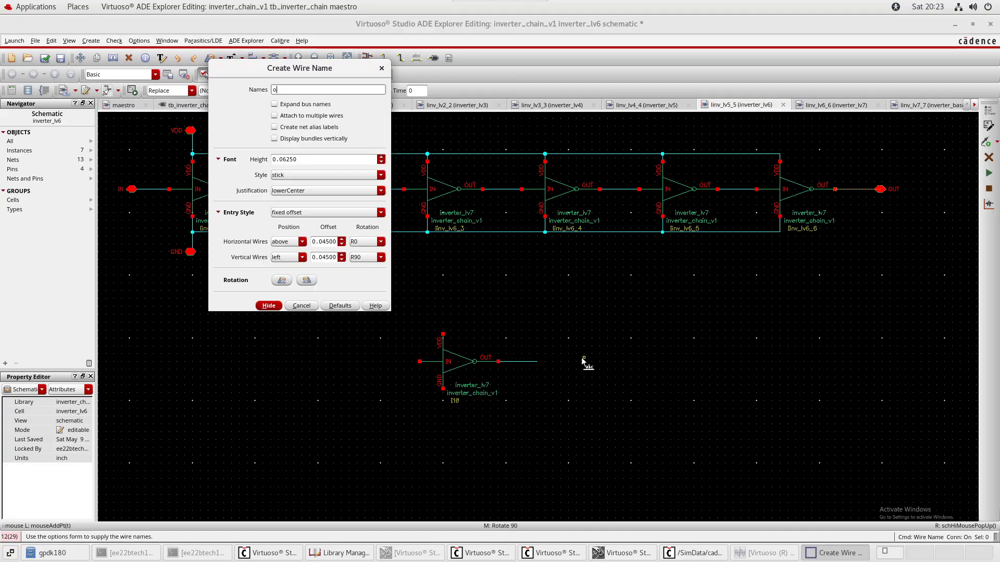
type("ut2<2:1>")
key("Return")
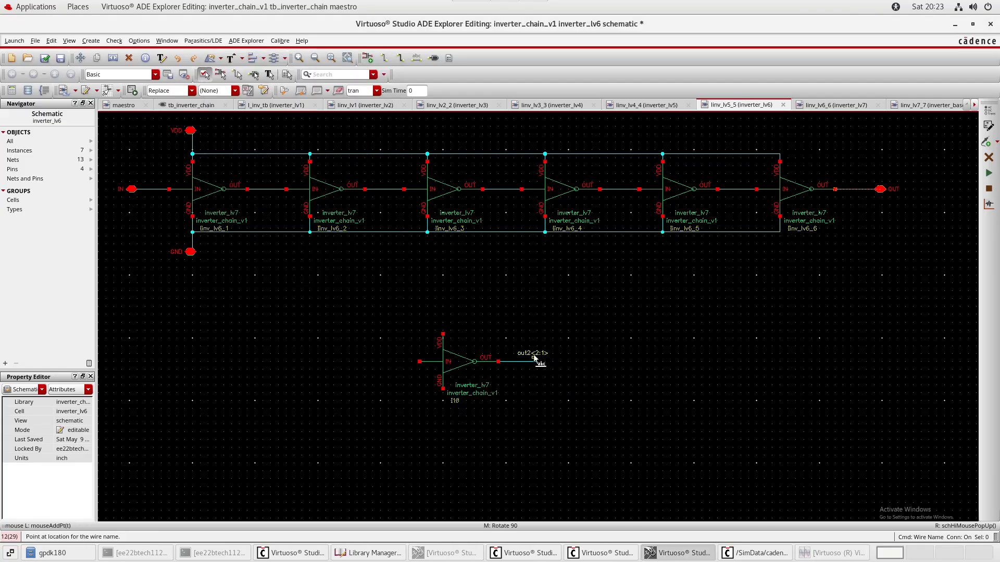
left_click(539, 360)
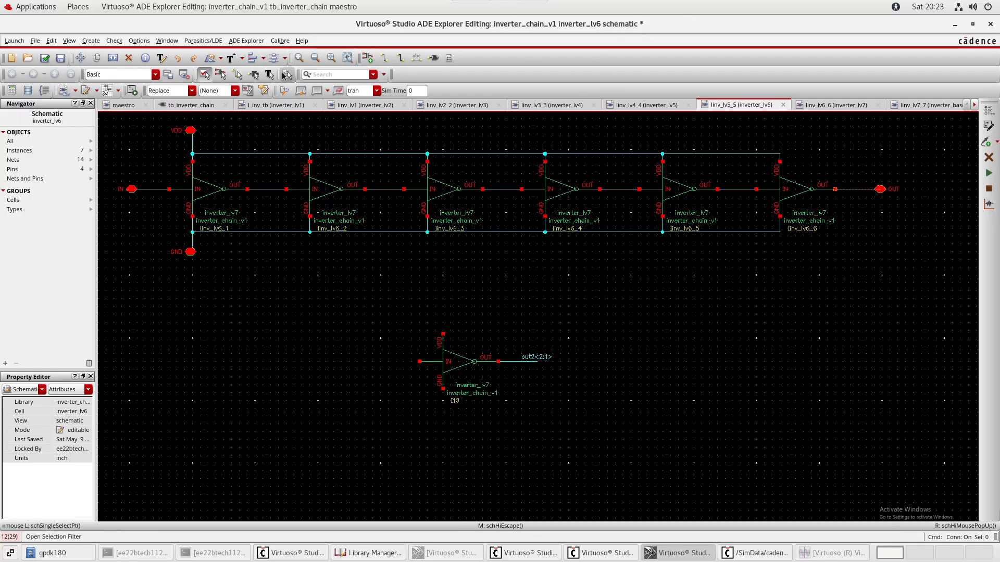
Try to run the simulation from the maestro view and decline updating the modified inverter_lv6 schematic.
left_click(121, 105)
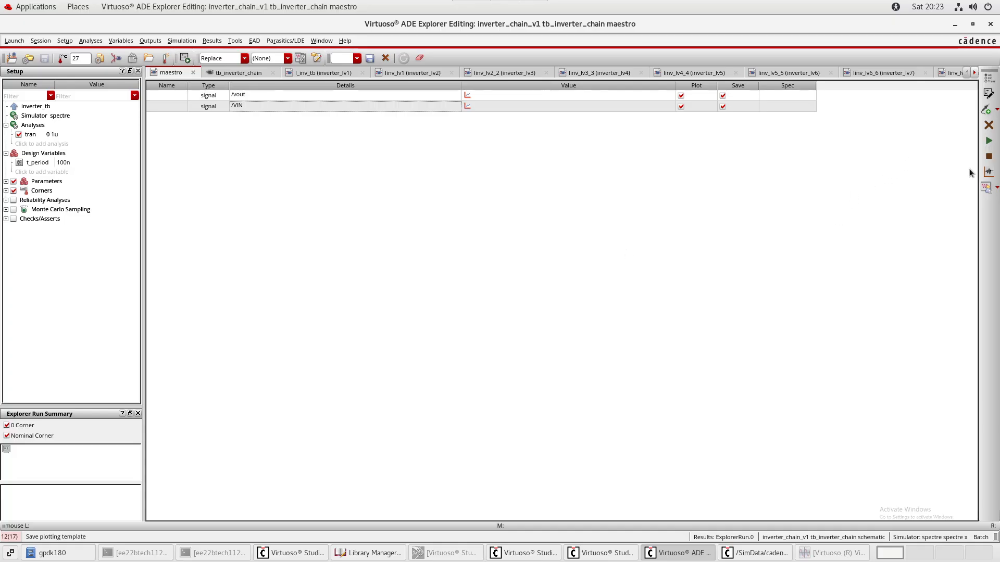
left_click_drag(561, 26, 715, 100)
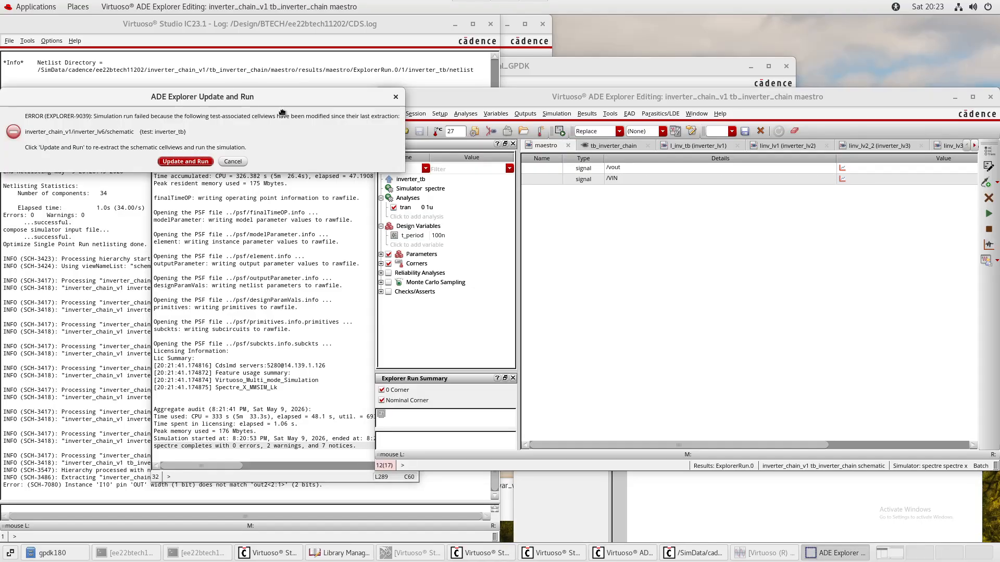
left_click_drag(233, 94, 717, 247)
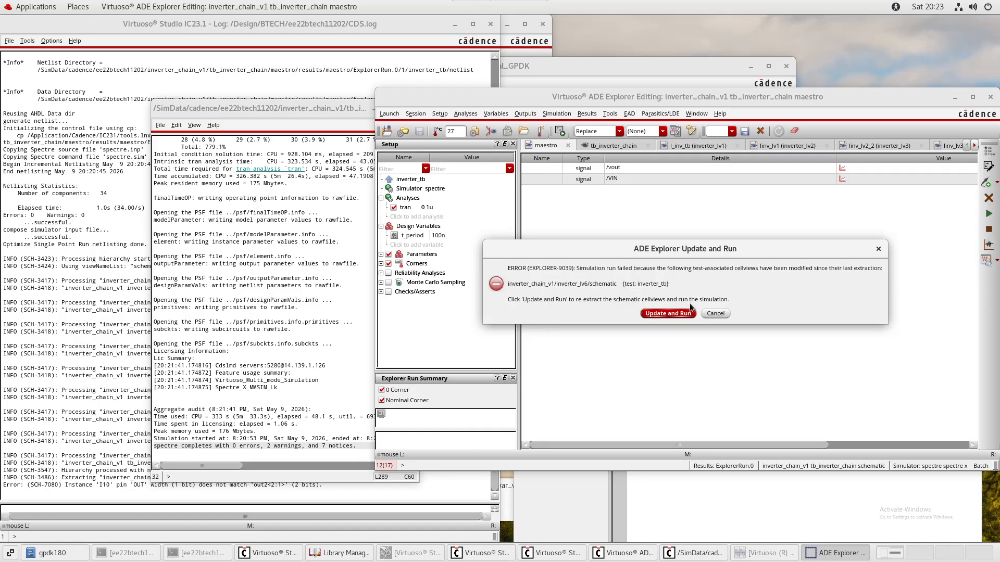
left_click(715, 314)
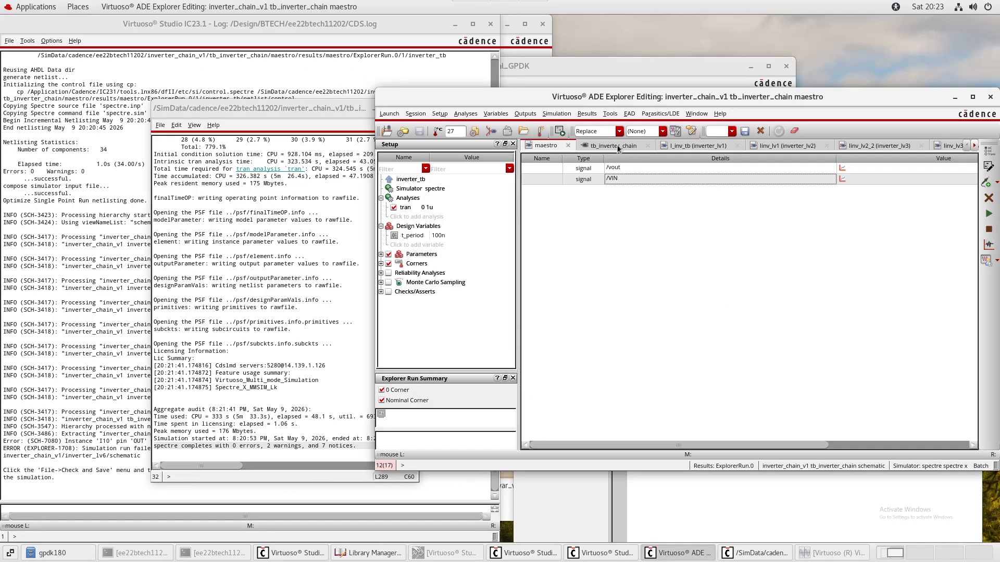
Run a hierarchy check on every schematic from tb_inverter_chain, declining to save inverter_lv6 with errors.
left_click(618, 147)
double_click(697, 102)
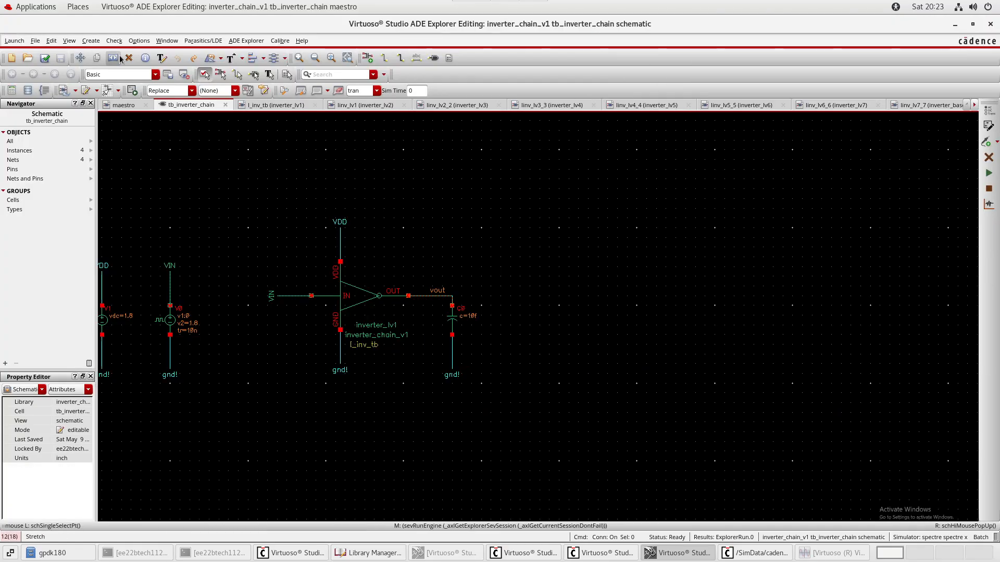
left_click(114, 41)
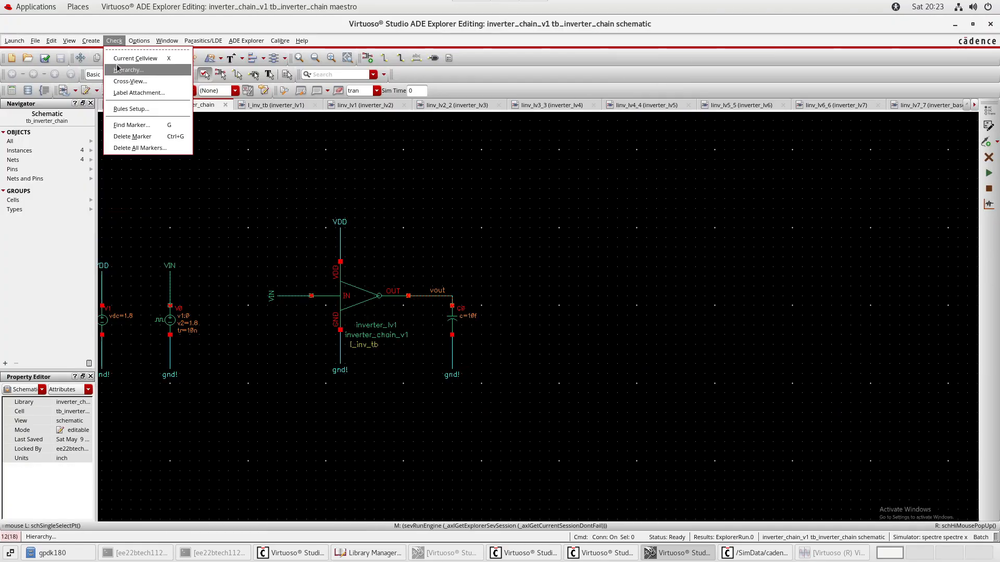
left_click(125, 69)
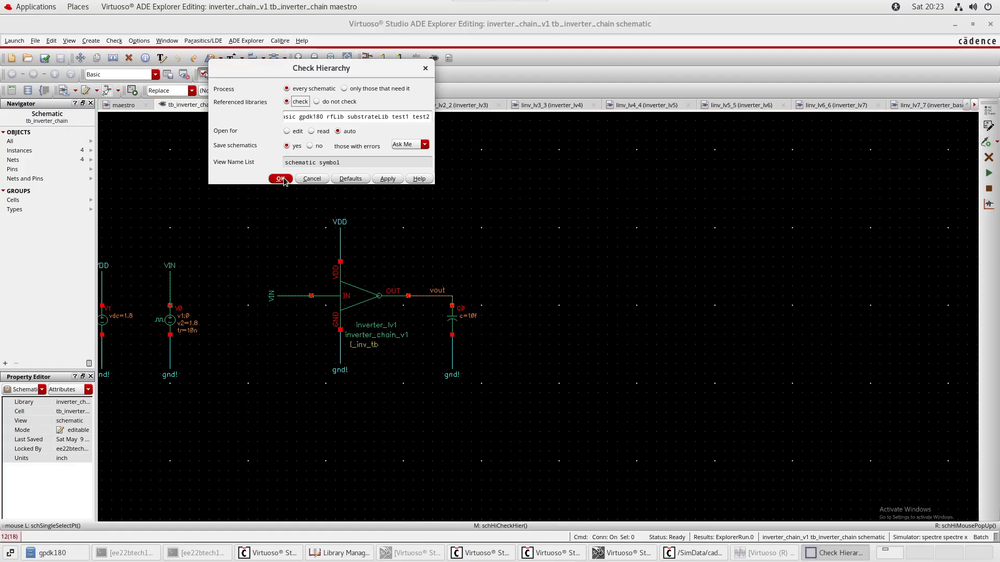
left_click(281, 179)
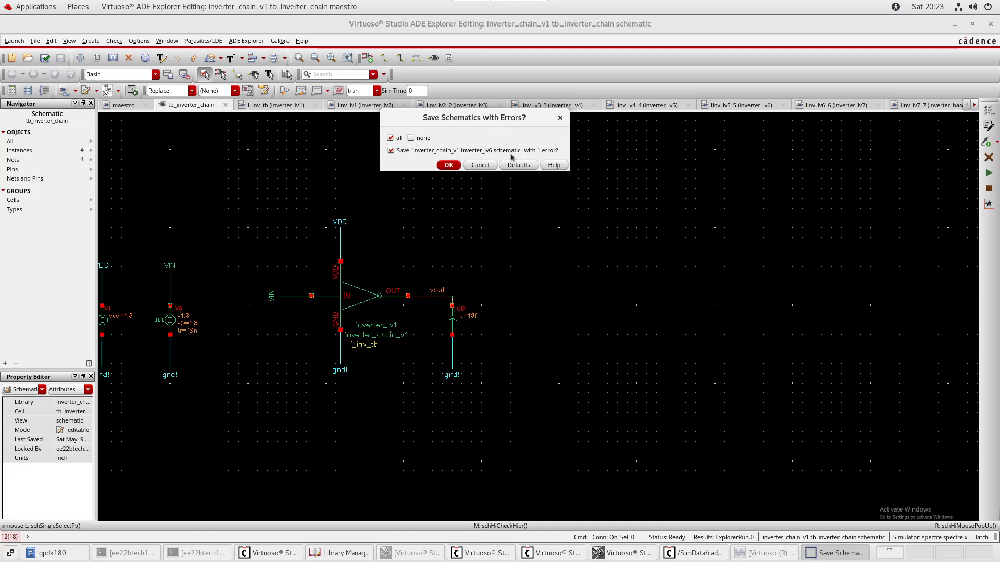
left_click(478, 165)
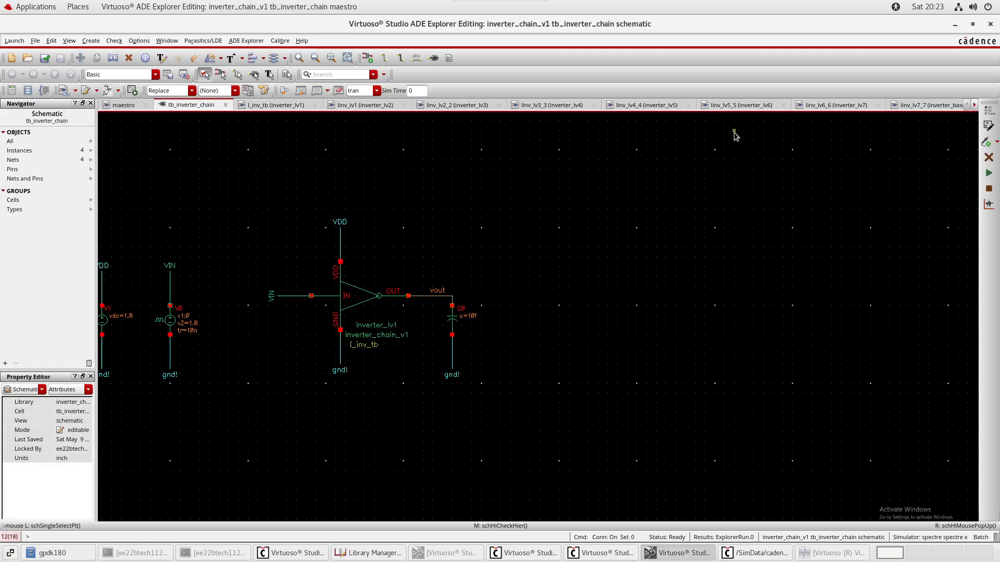
Delete the copied inverter and its out2<2:1> wire from the inverter_lv6 schematic, and check and save the cellview.
left_click(741, 105)
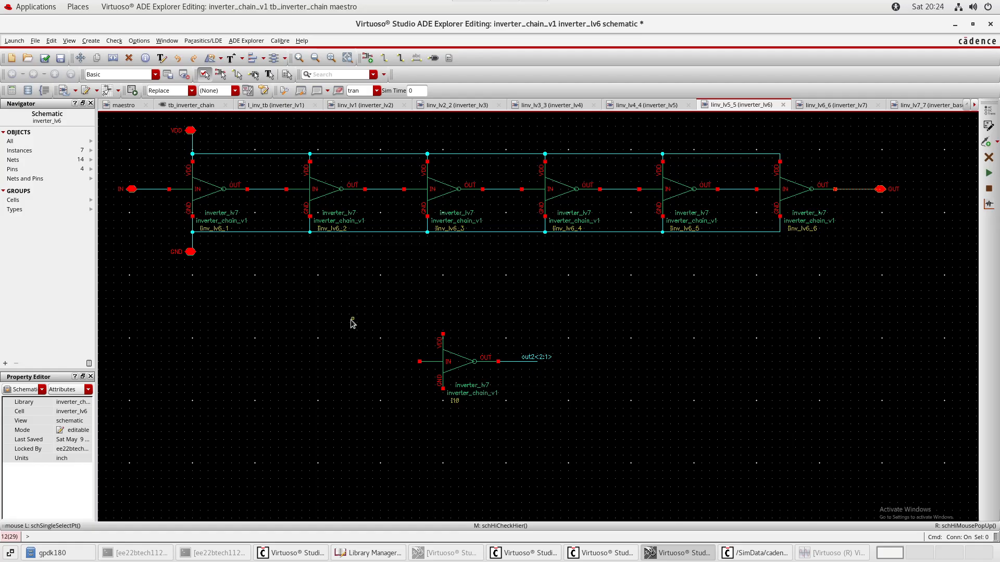
left_click_drag(350, 323, 798, 449)
key("Delete")
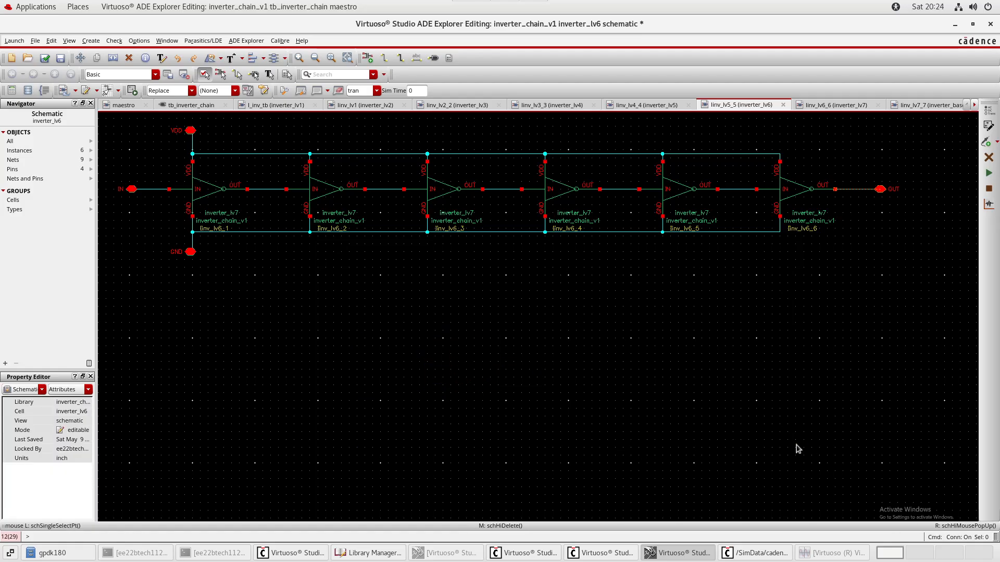
key("shift+x")
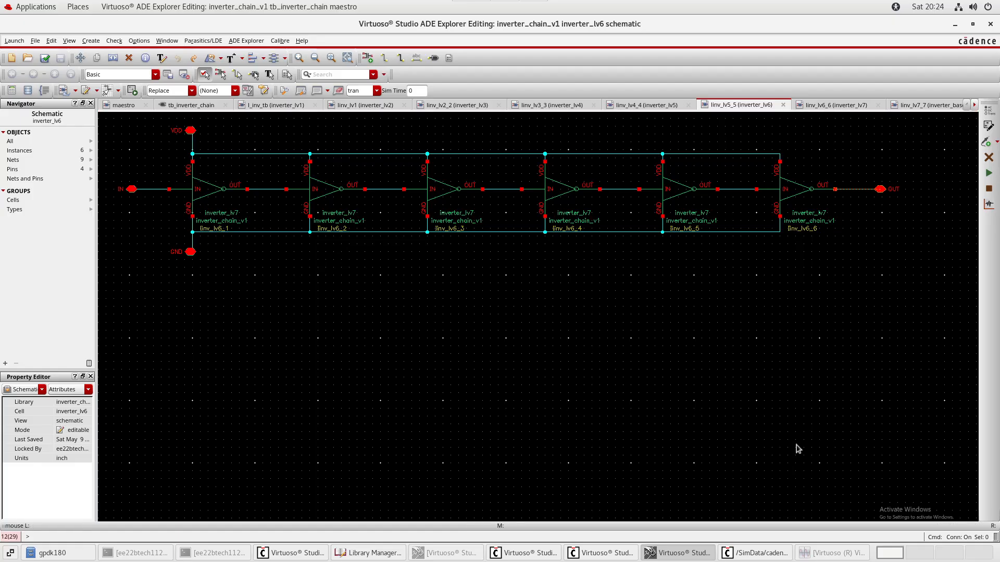
Make the inverter_lv6 schematic read-only and switch it back to editable.
key("alt+f")
key("m")
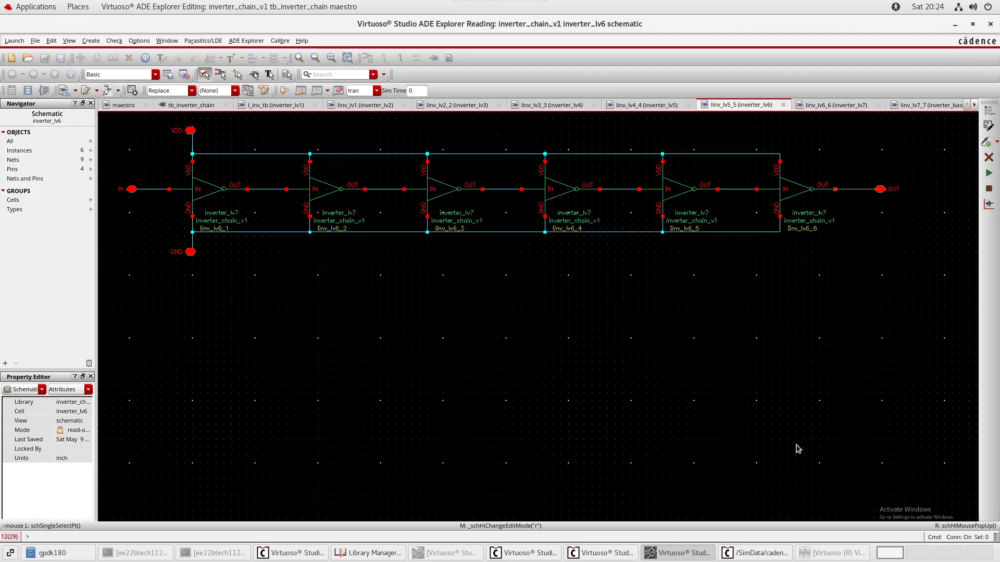
key("alt+f")
key("m")
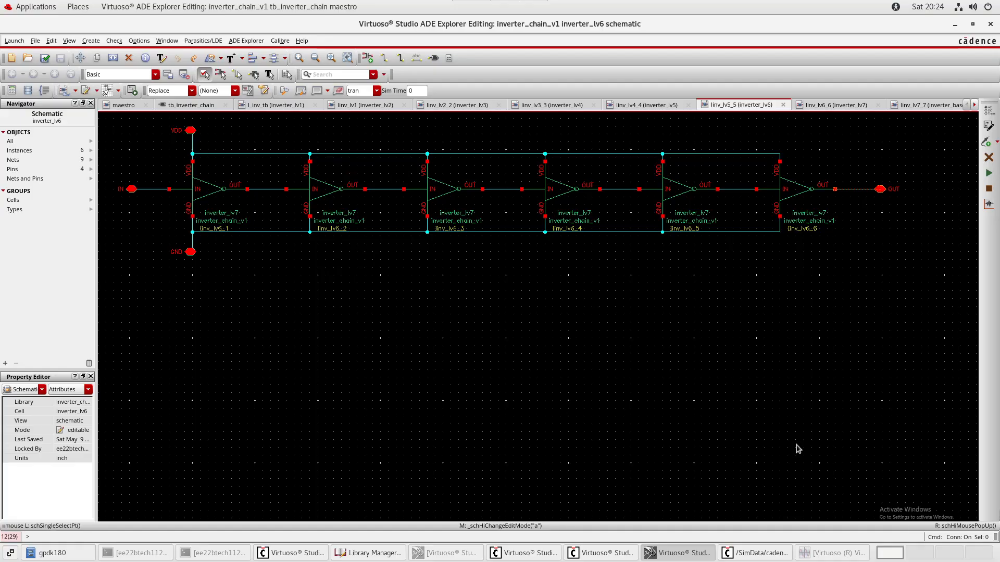
Look through the file commands of the inverter_lv6 schematic to locate Make Read Only.
left_click(35, 40)
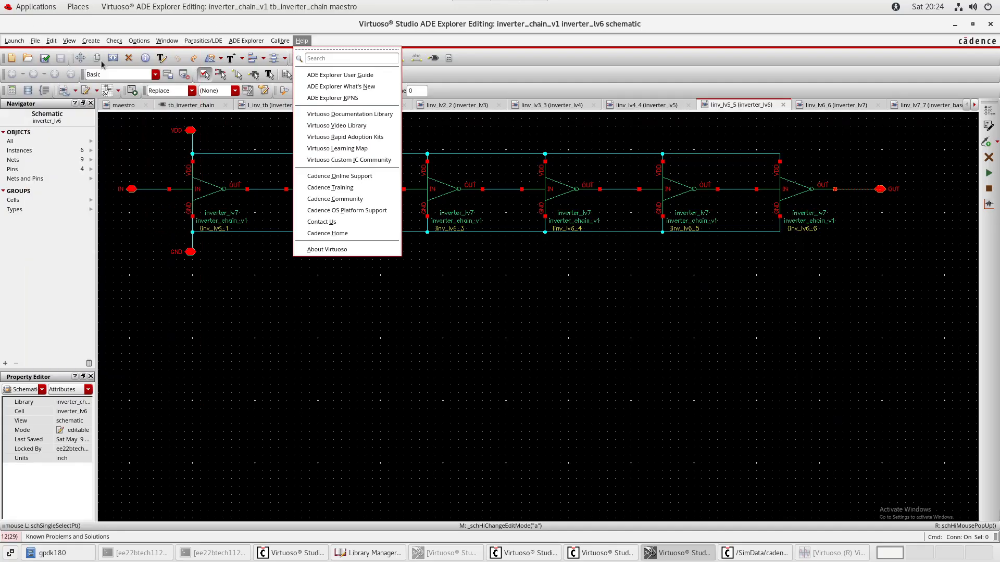
left_click(379, 252)
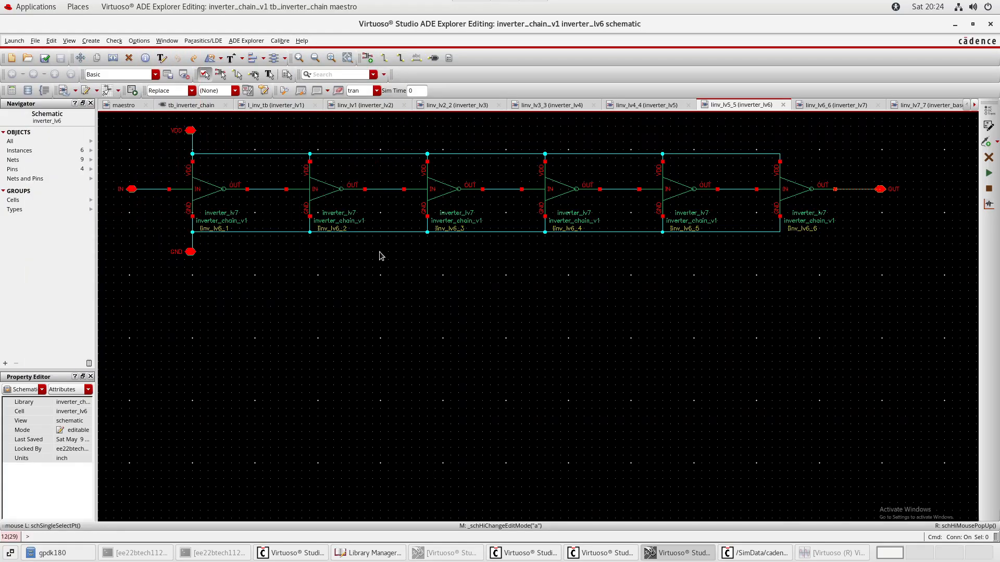
key("alt+f")
key("Down")
key("Down")
key("Down")
key("Down")
key("Down")
key("Down")
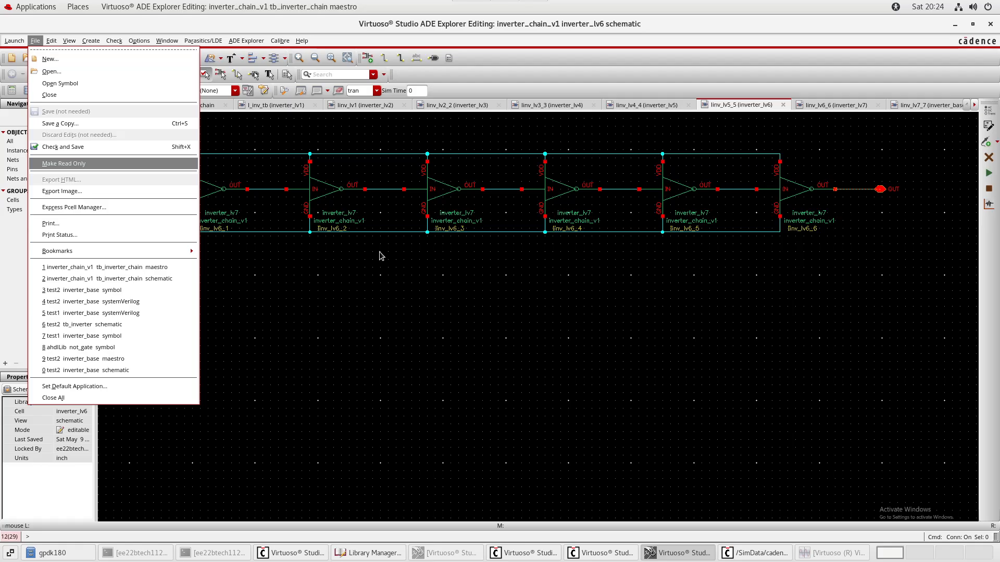
key("Escape")
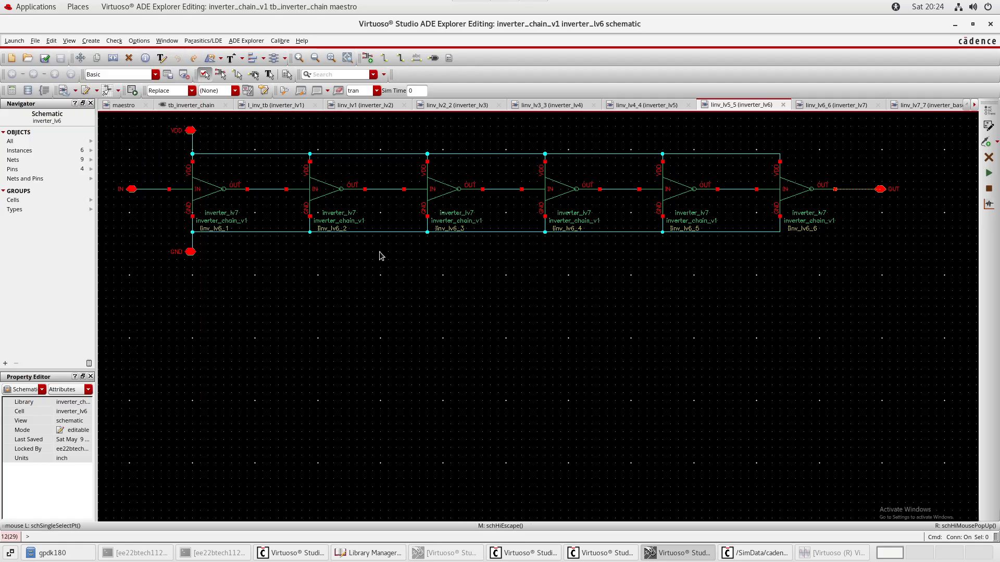
Toggle the inverter_lv6 schematic between read-only and editable, leaving it read-only.
key("alt+f")
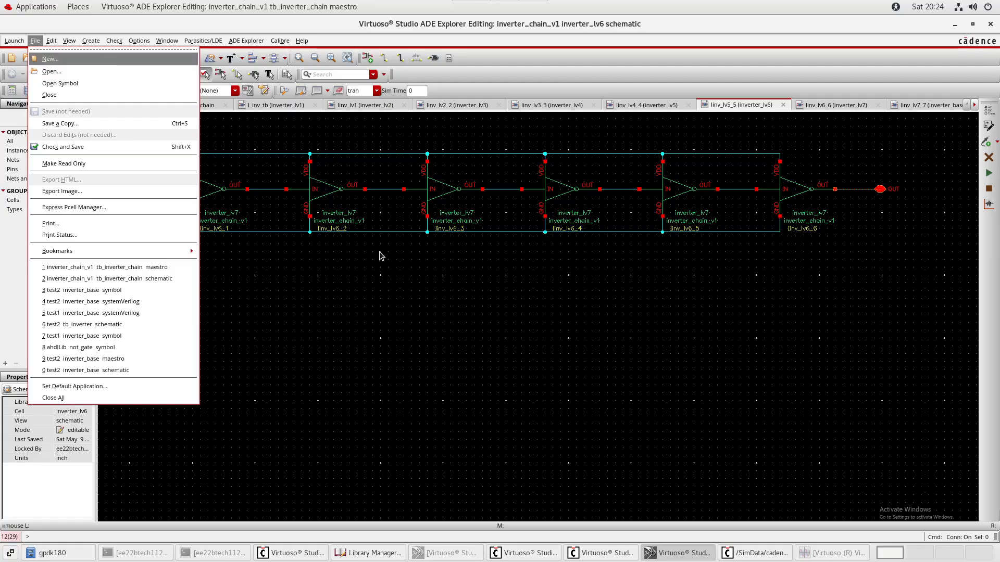
key("m")
key("alt+f")
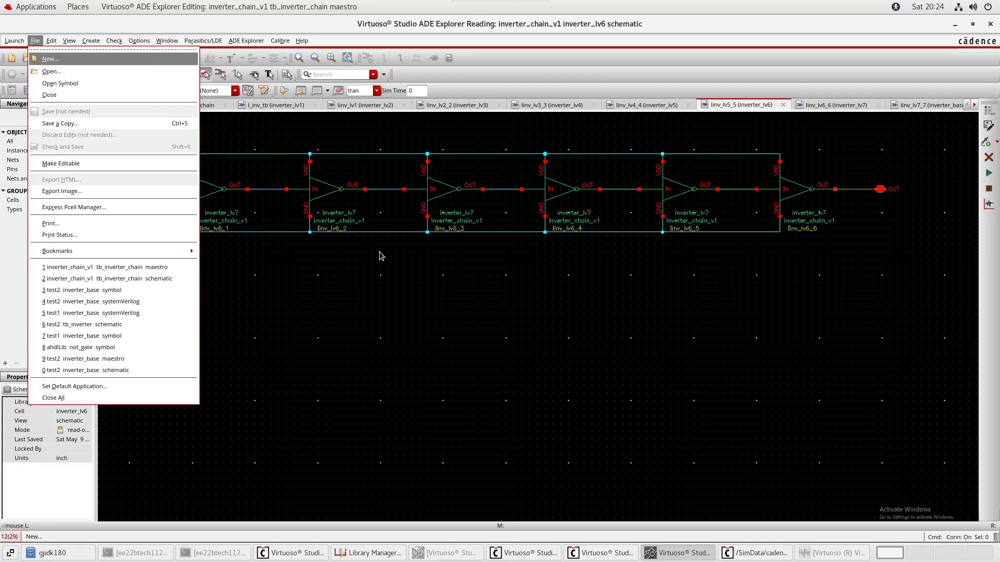
key("m")
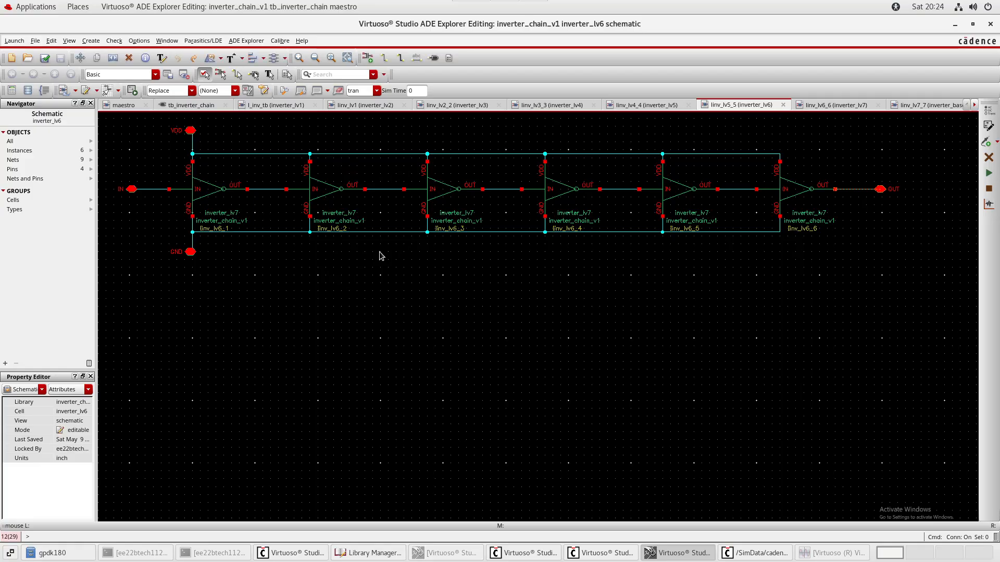
key("alt+f")
key("m")
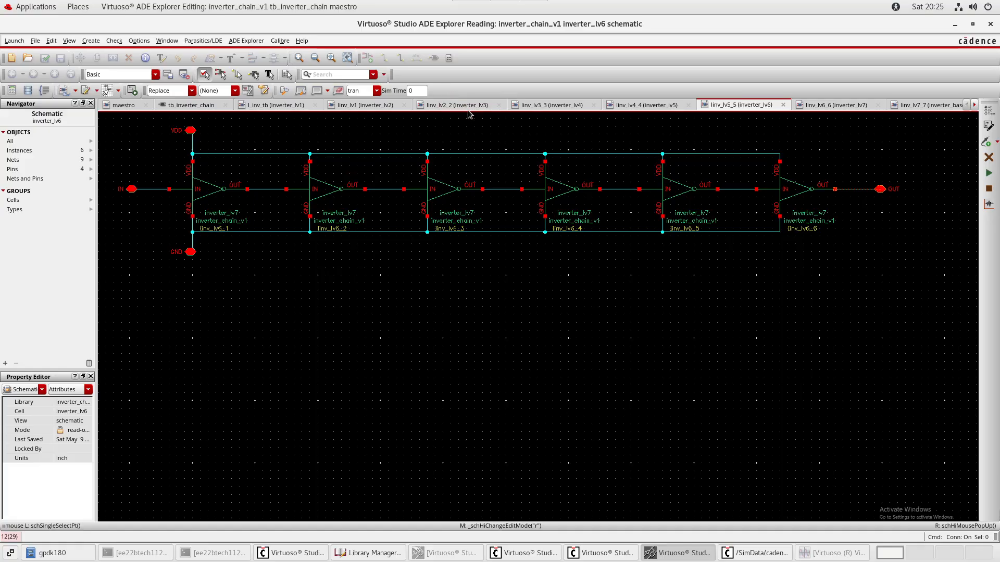
Browse the open maestro, tb_inverter_chain and inverter_lv5 views and return to the inverter_lv6 schematic.
scroll(475, 108, "up", 1)
scroll(475, 109, "up", 6)
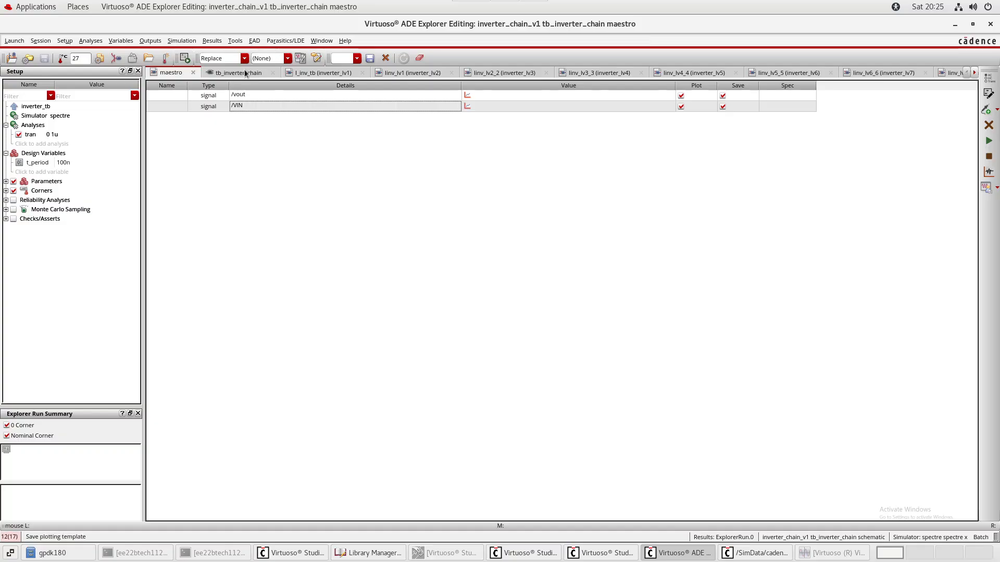
left_click(271, 77)
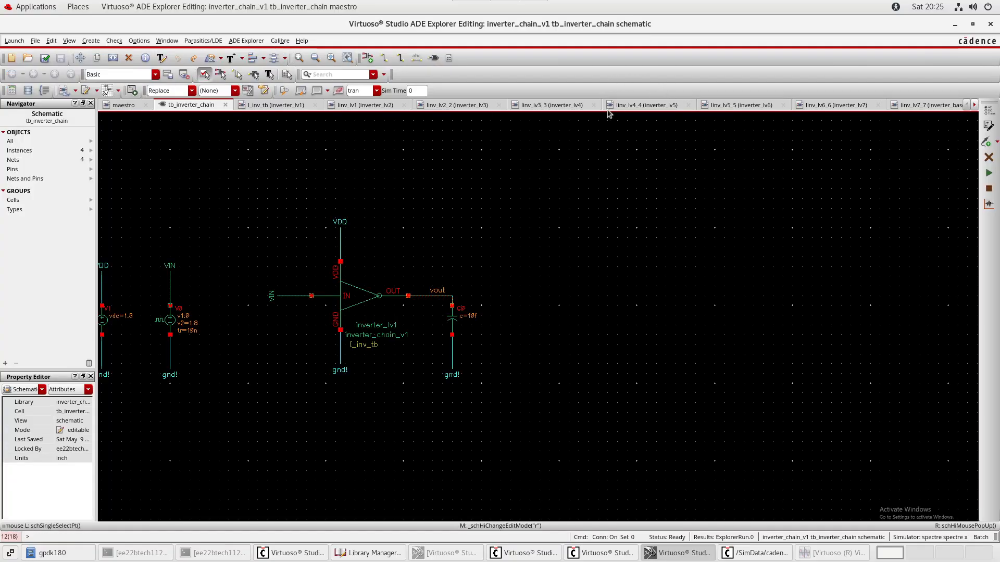
left_click(642, 106)
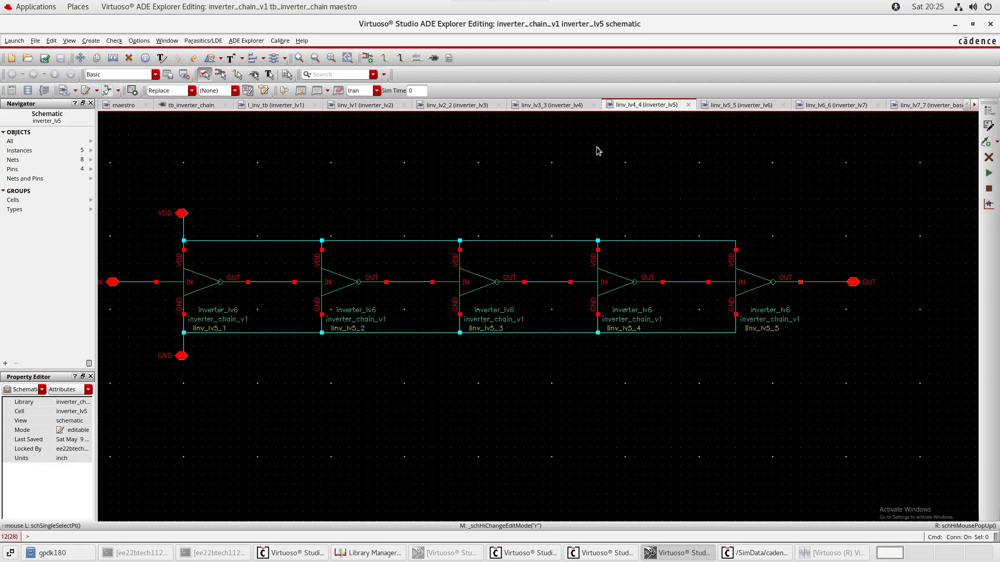
left_click(748, 105)
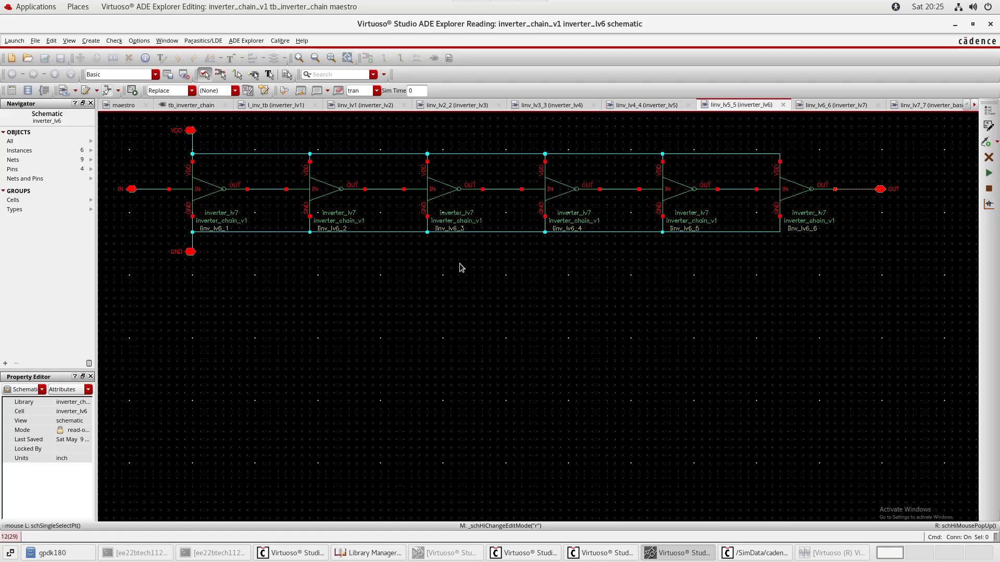
Copy the third inverter_lv7 instance in the inverter_lv6 schematic to the empty area below the chain.
left_click(451, 186)
key("c")
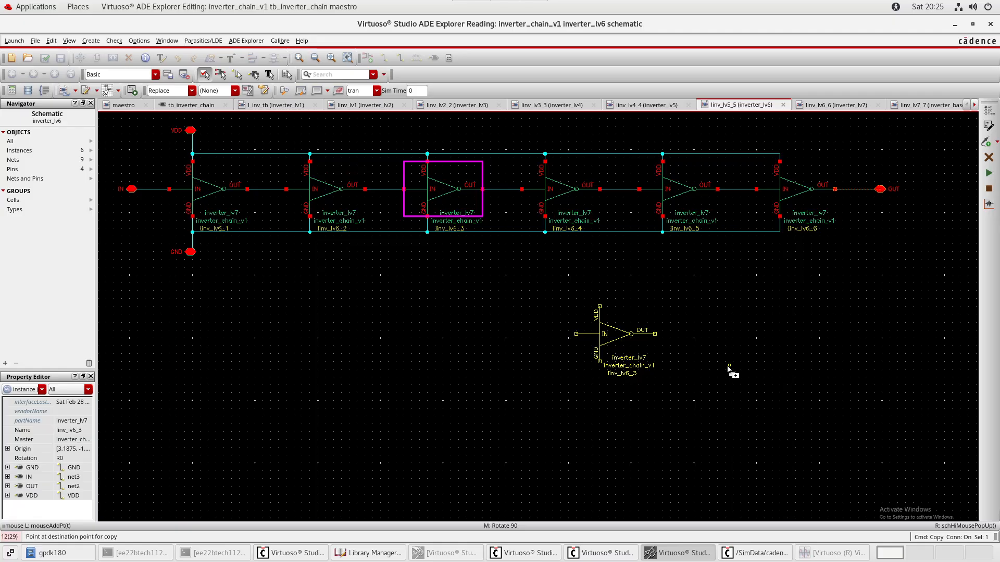
left_click(584, 392)
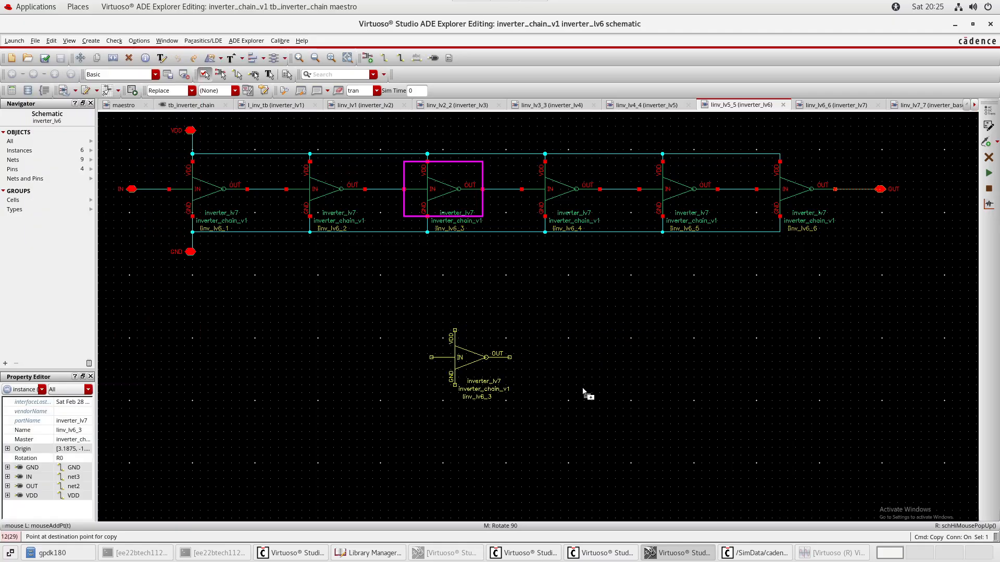
left_click(584, 393)
key("Escape")
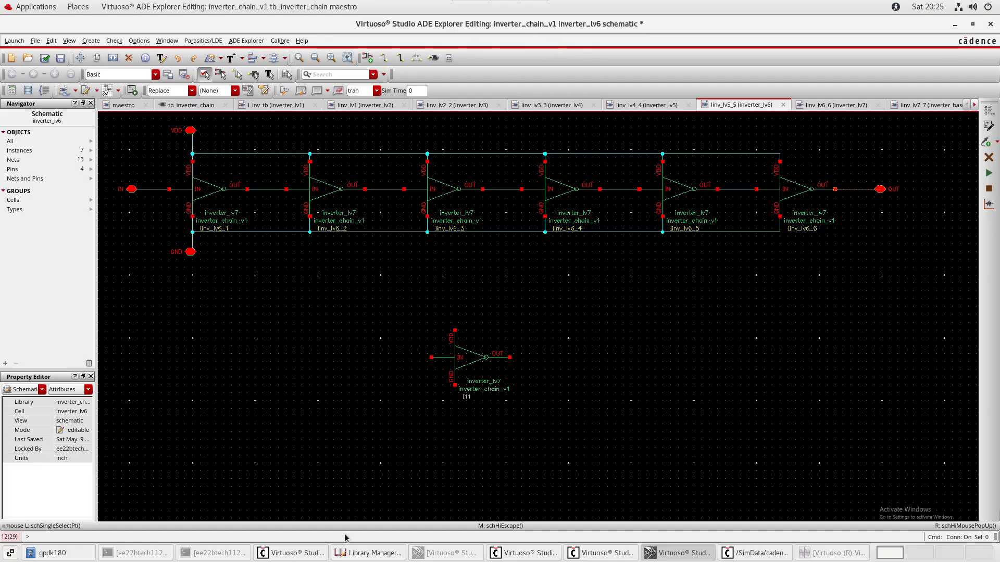
Switch to the Library Manager and inspect the view locks of the inverter cells in the inverter_chain_v1 library.
left_click(368, 553)
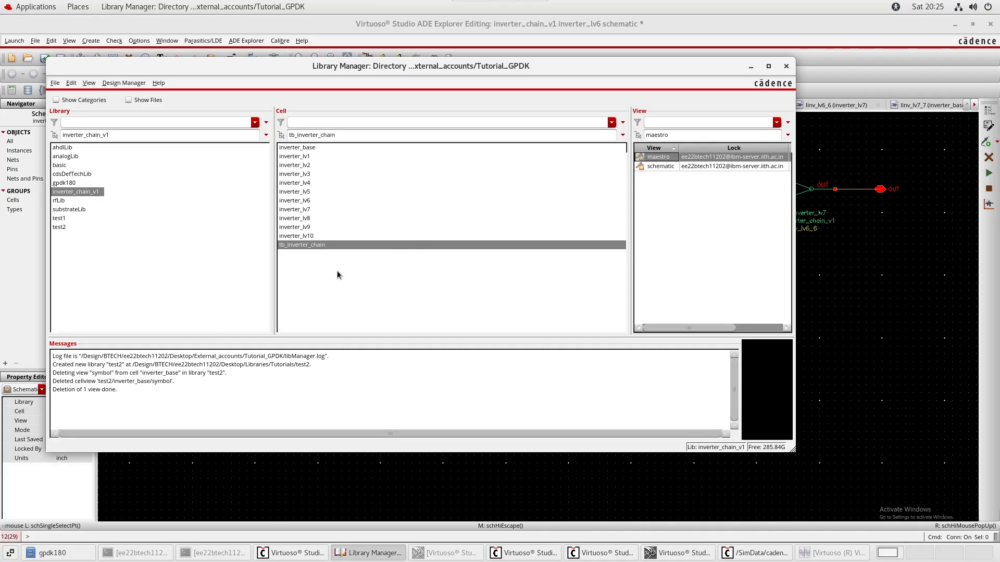
left_click(309, 201)
left_click(663, 188)
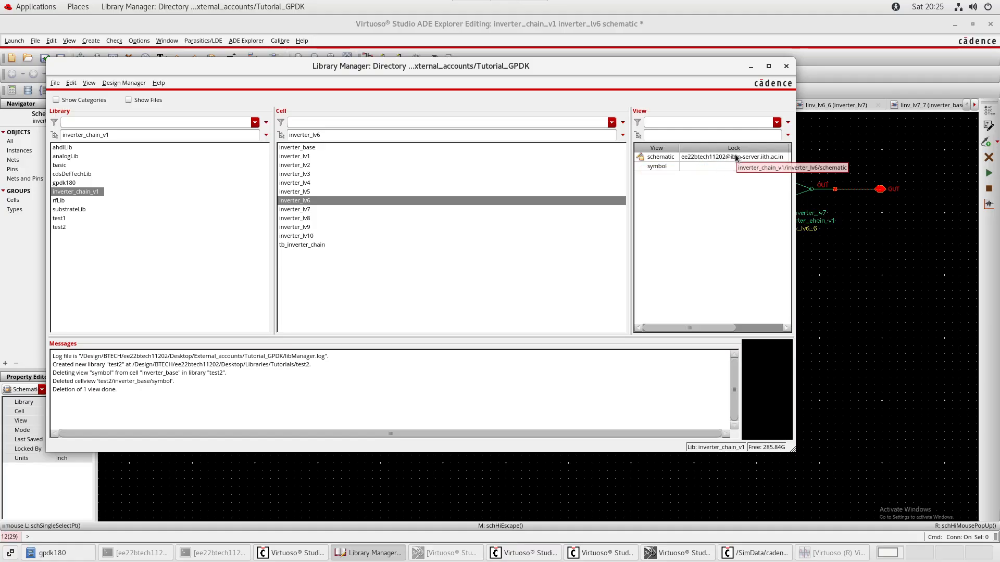
left_click(297, 201)
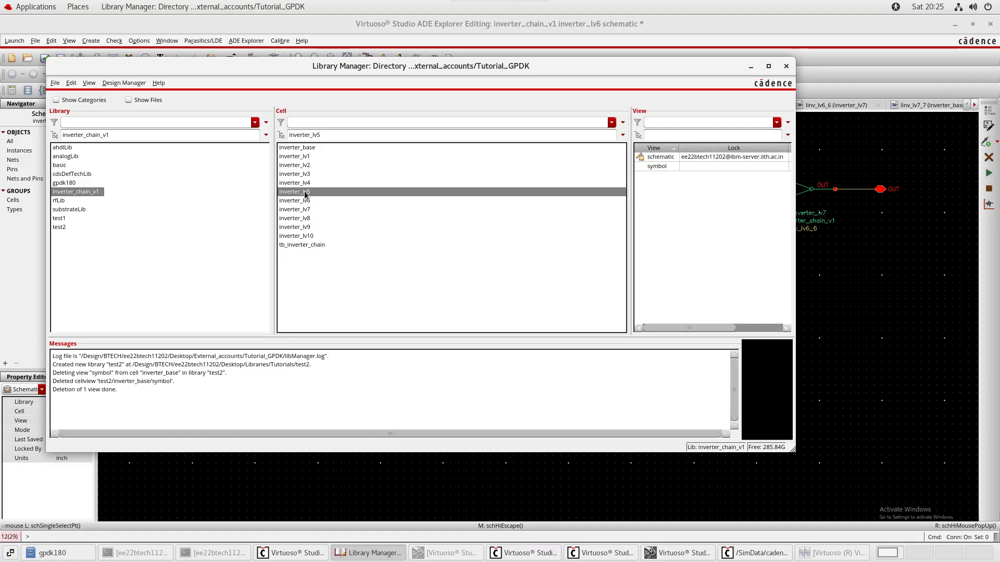
left_click(310, 184)
left_click(314, 165)
left_click(315, 156)
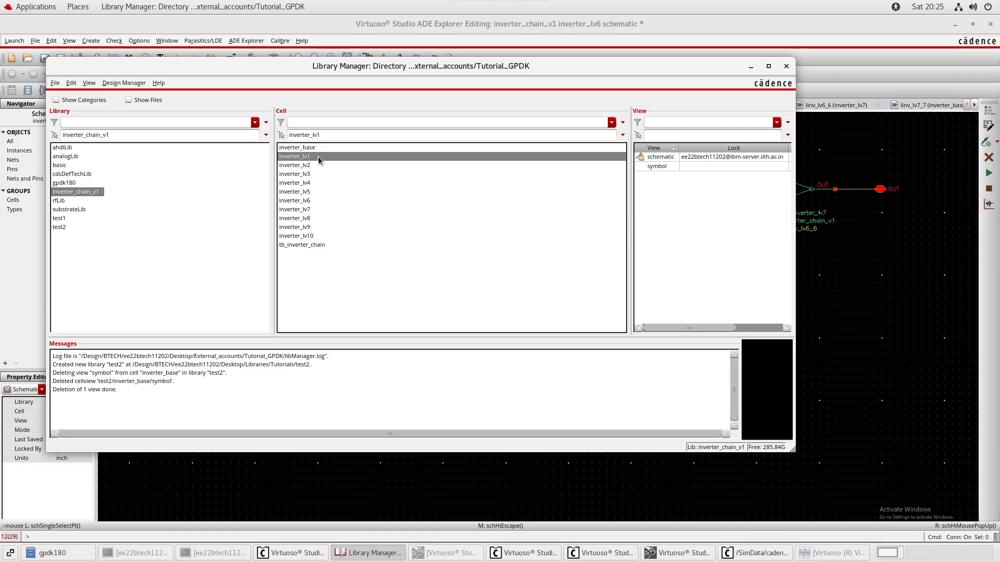
left_click(320, 149)
left_click(316, 174)
left_click(314, 210)
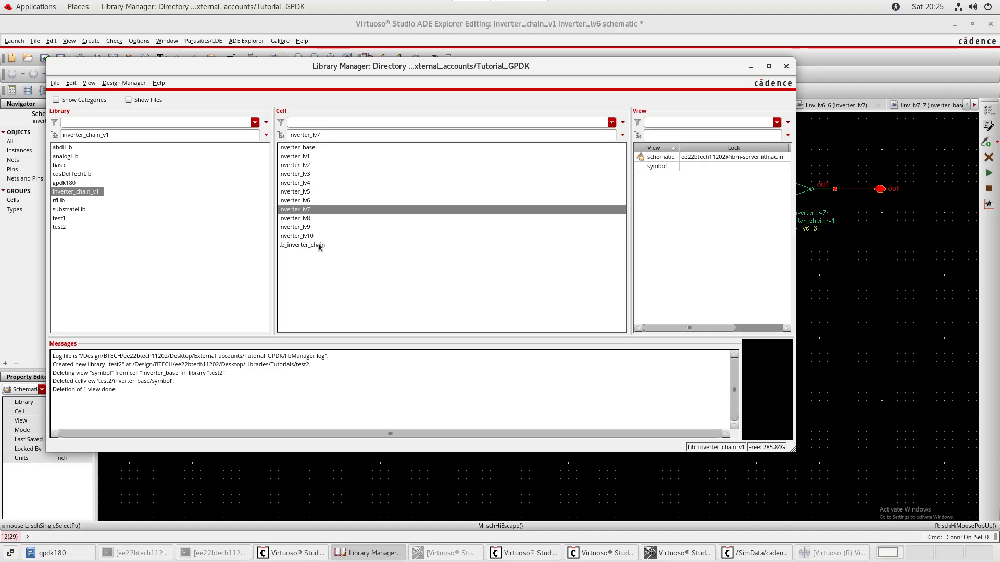
left_click(315, 227)
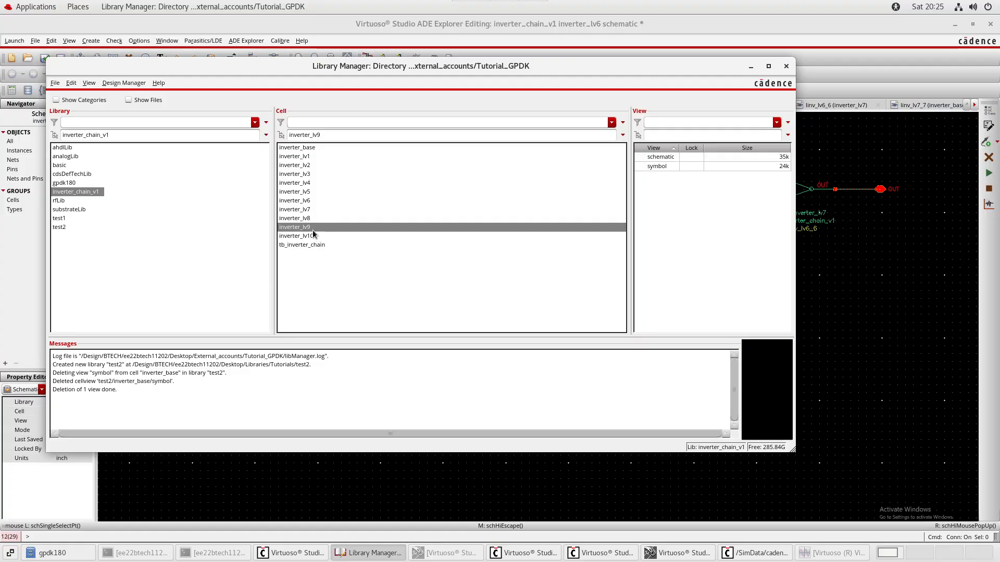
Check the view locks of inverter_lv8, inverter_lv7 and inverter_lv6 in the inverter_chain_v1 library.
left_click(315, 218)
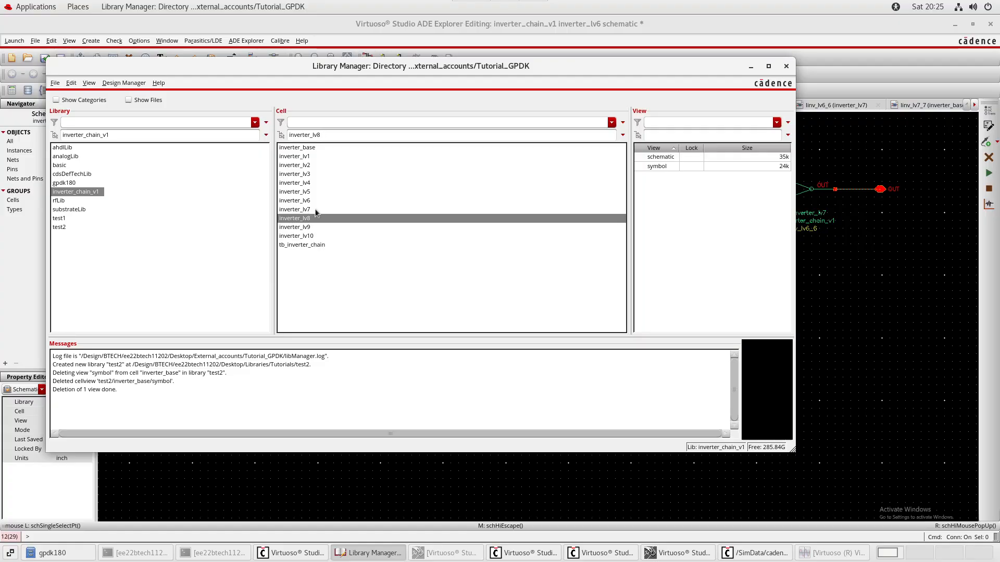
left_click(315, 209)
left_click(328, 201)
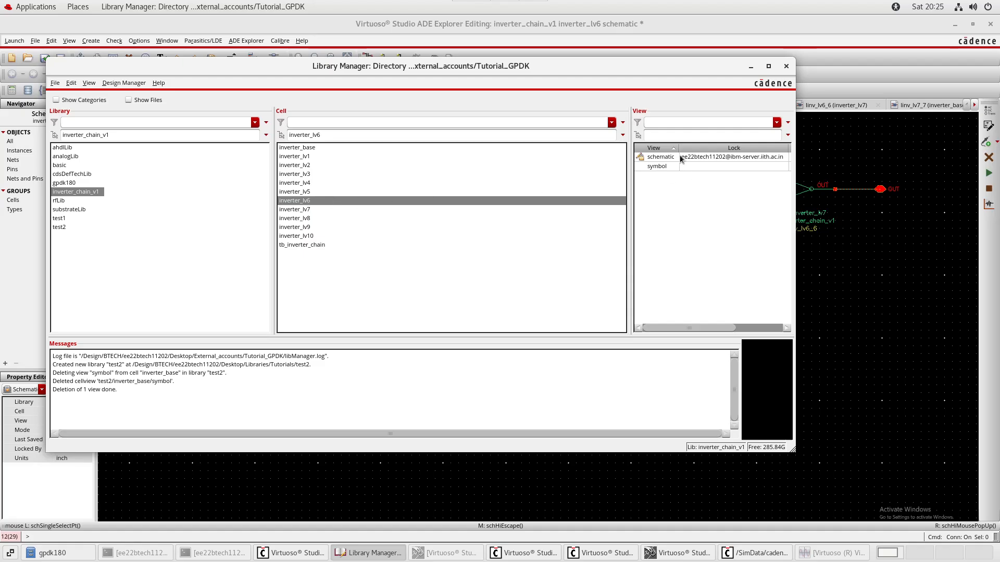
left_click(690, 199)
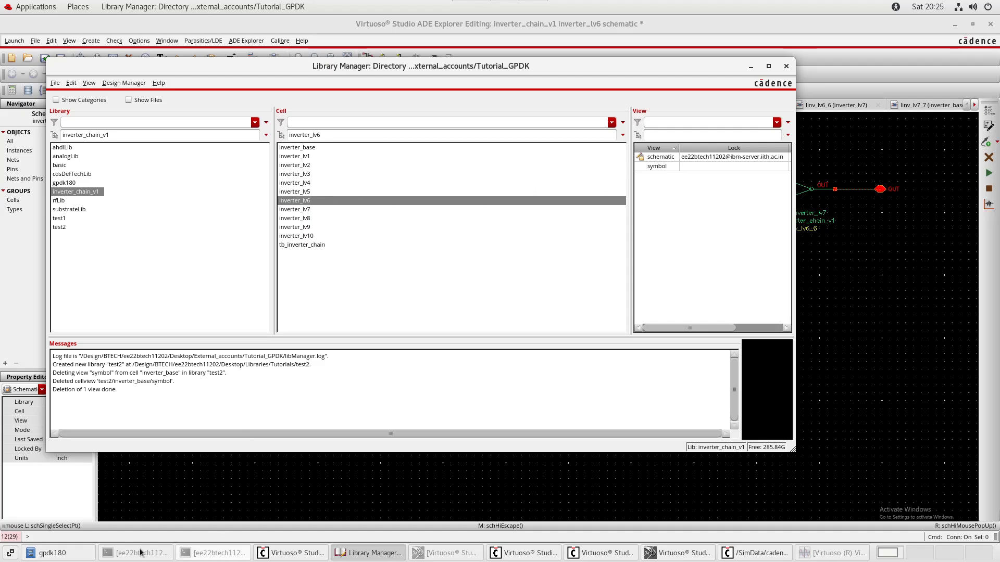
Switch to the file manager and open the Desktop/Libraries/Tutorials/inverter_chain_v1/inverter_lv6/schematic folder from Home.
left_click(52, 553)
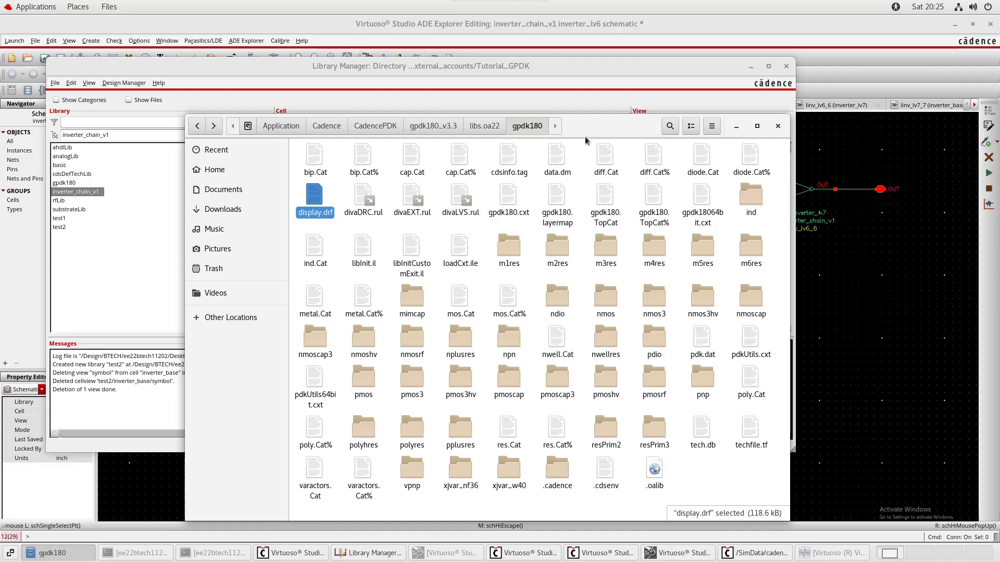
left_click(246, 169)
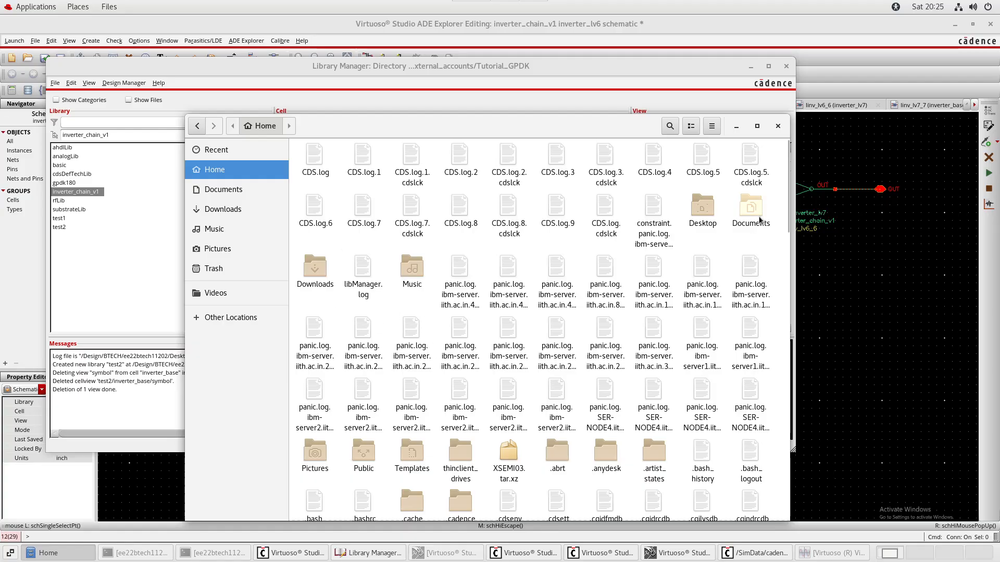
double_click(702, 209)
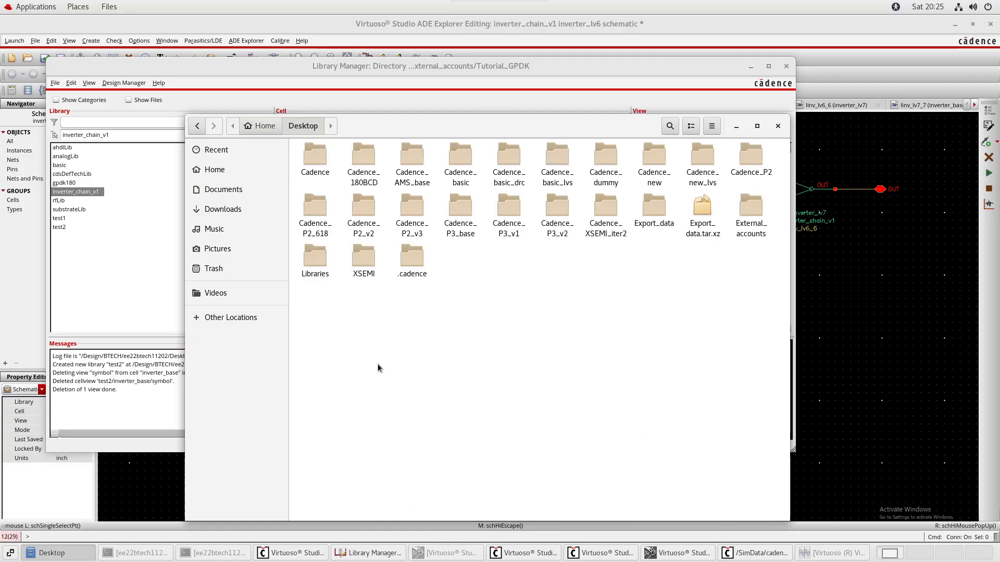
double_click(316, 259)
double_click(495, 174)
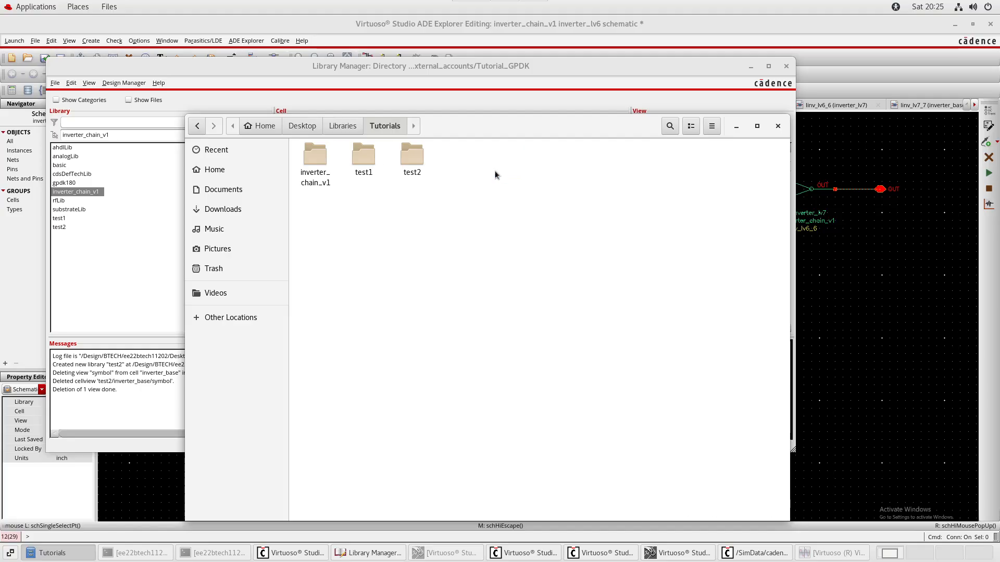
double_click(318, 170)
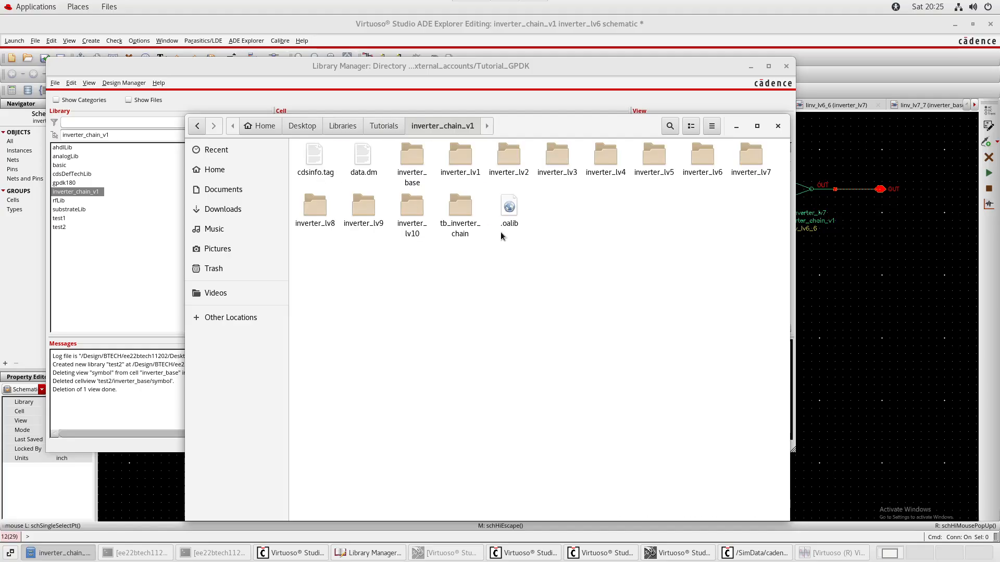
left_click(698, 173)
double_click(698, 173)
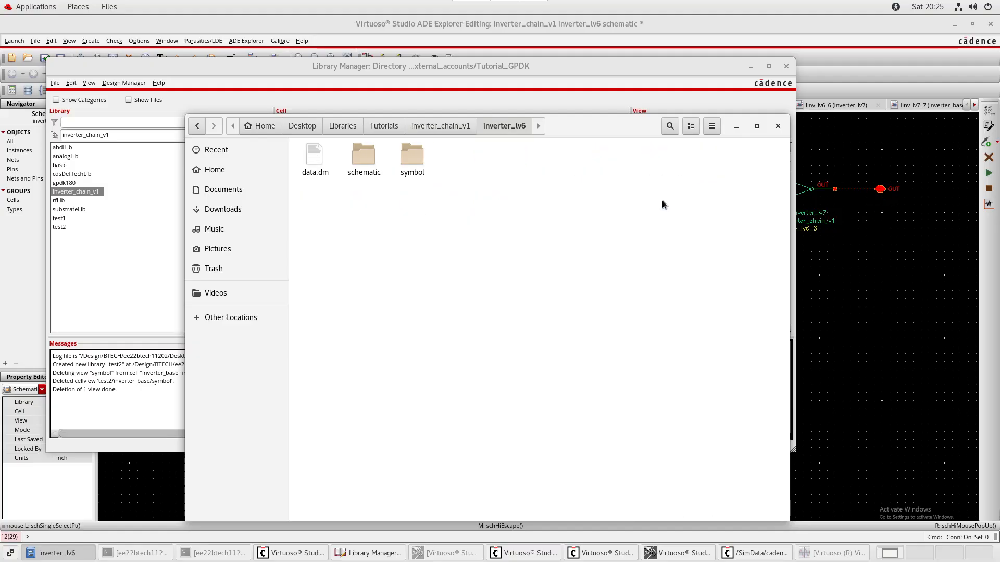
double_click(365, 162)
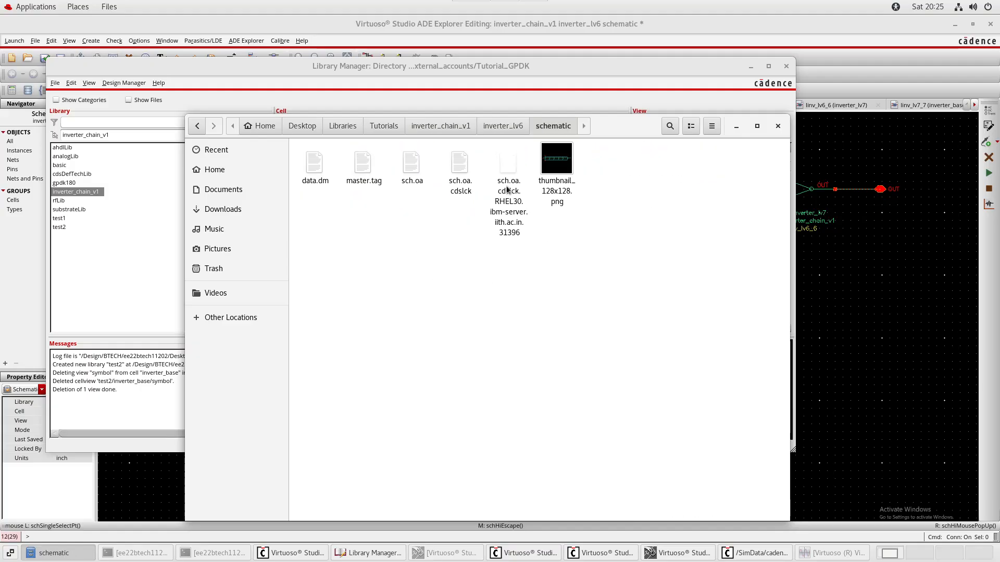
Examine the two cdslck lock files in the inverter_lv6 schematic folder and move the folder window clear of the Library Manager's lock information.
left_click(507, 210)
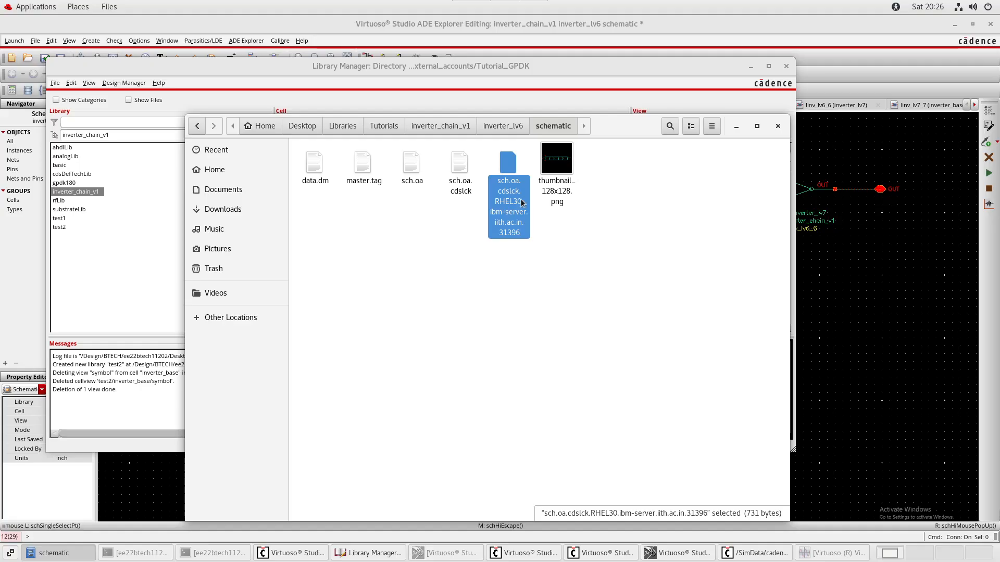
left_click(459, 164)
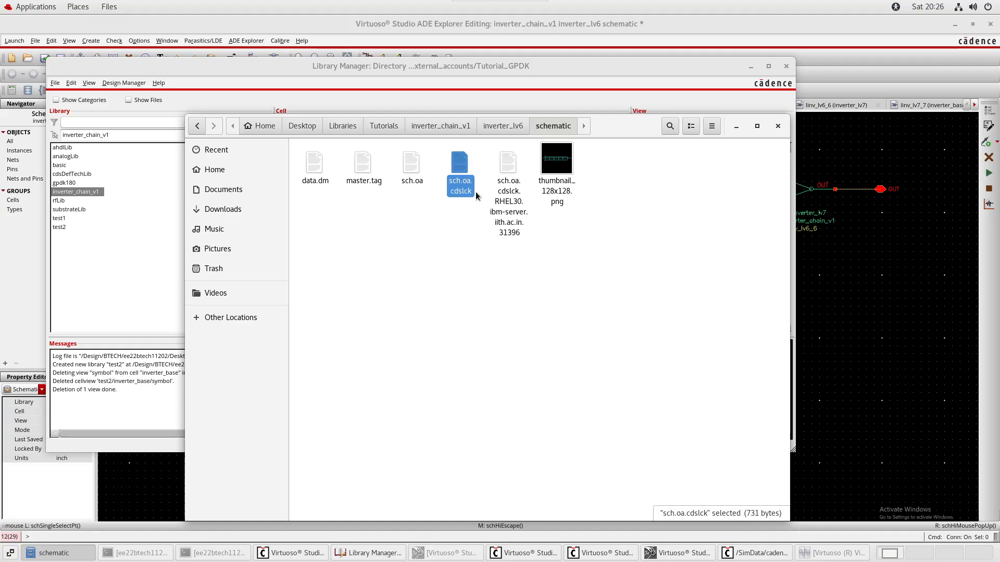
left_click(514, 209)
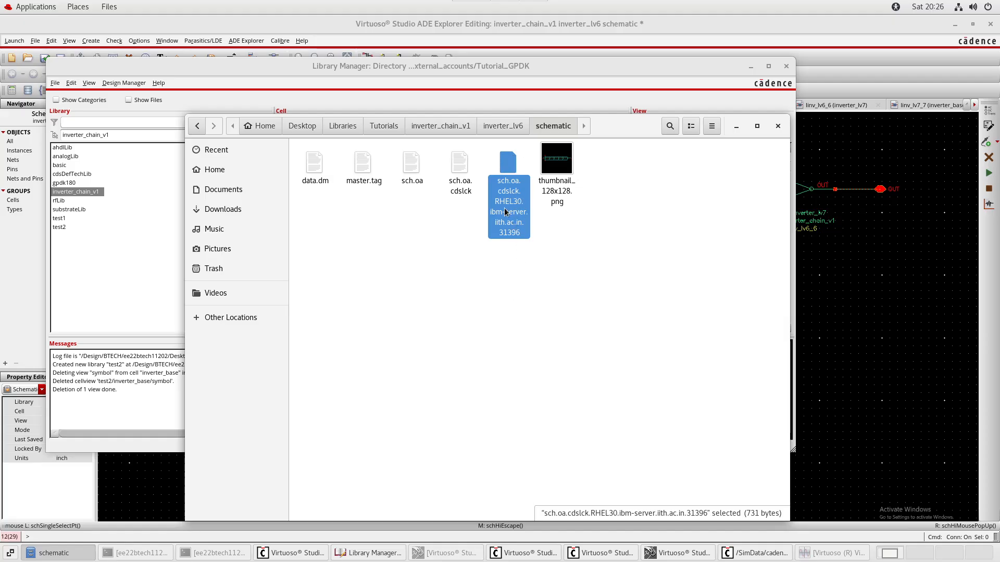
left_click(626, 216)
left_click_drag(614, 126, 767, 282)
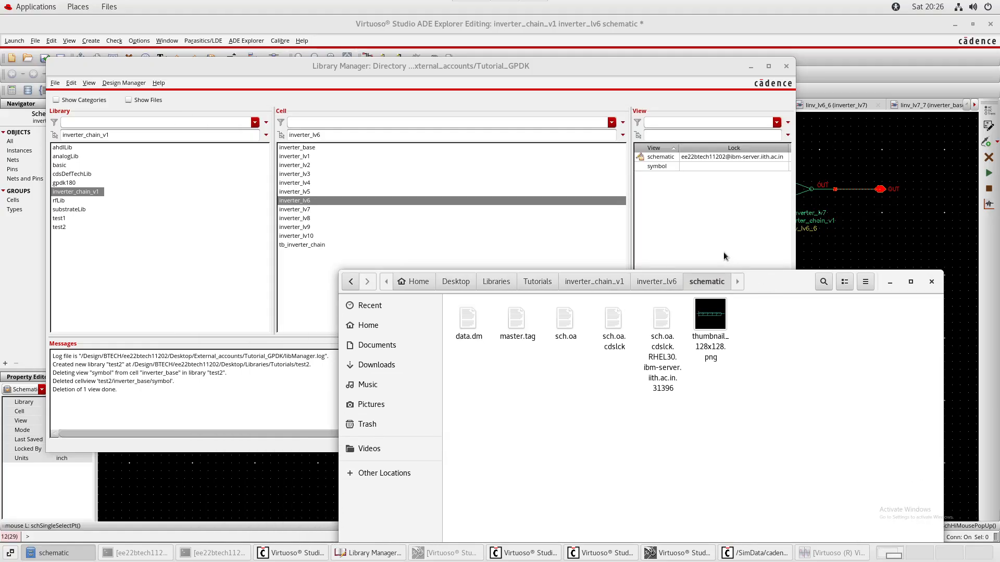
Compare the lock files in the schematic folder with the lock state of the open inverter_lv6 schematic, ending in the schematic window.
left_click(541, 85)
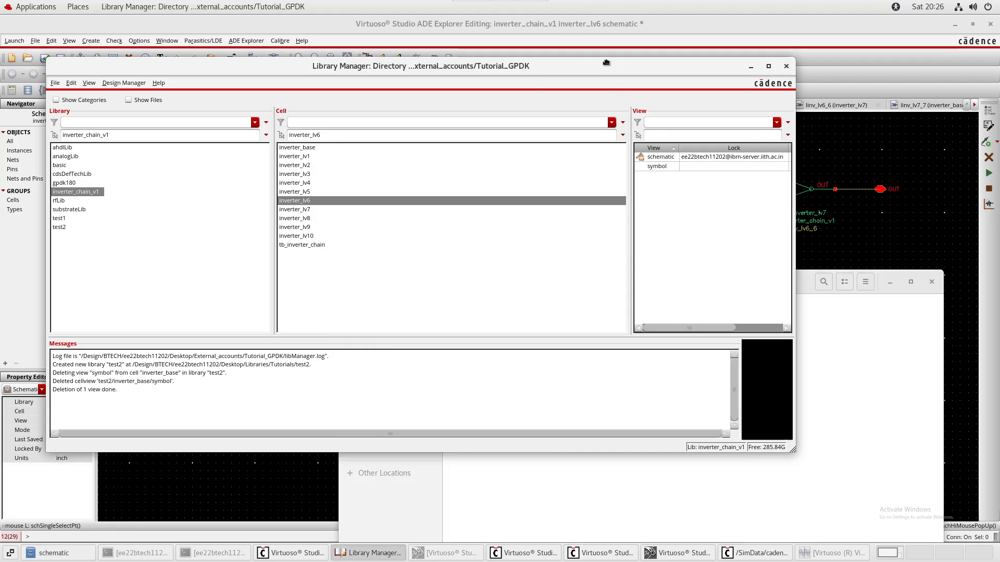
left_click_drag(607, 62, 636, 349)
left_click(676, 52)
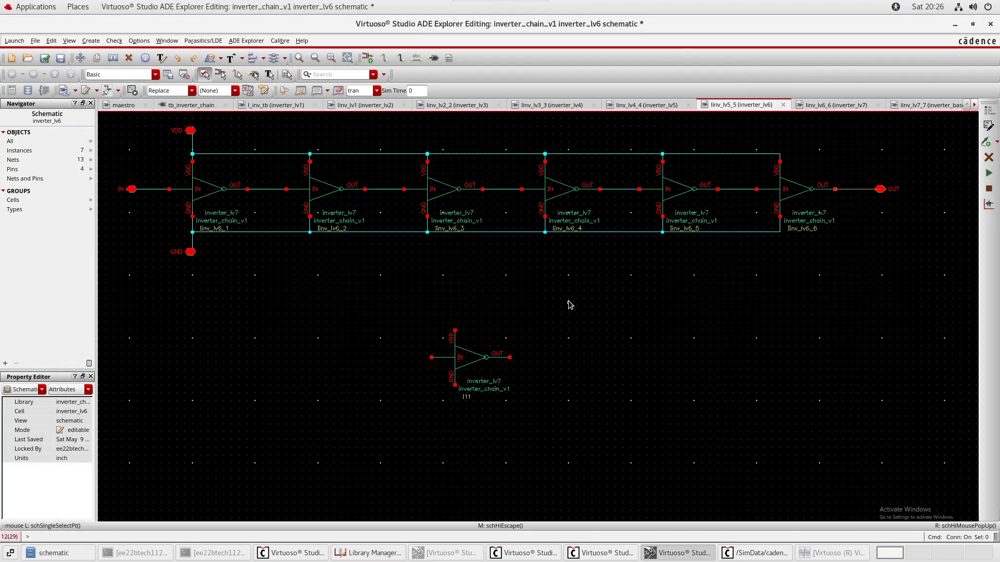
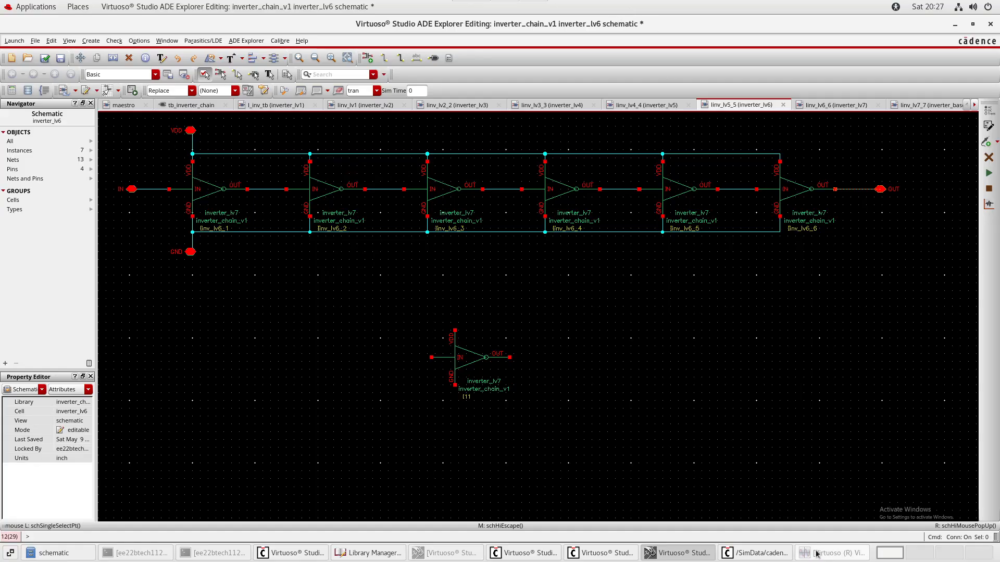
left_click(74, 555)
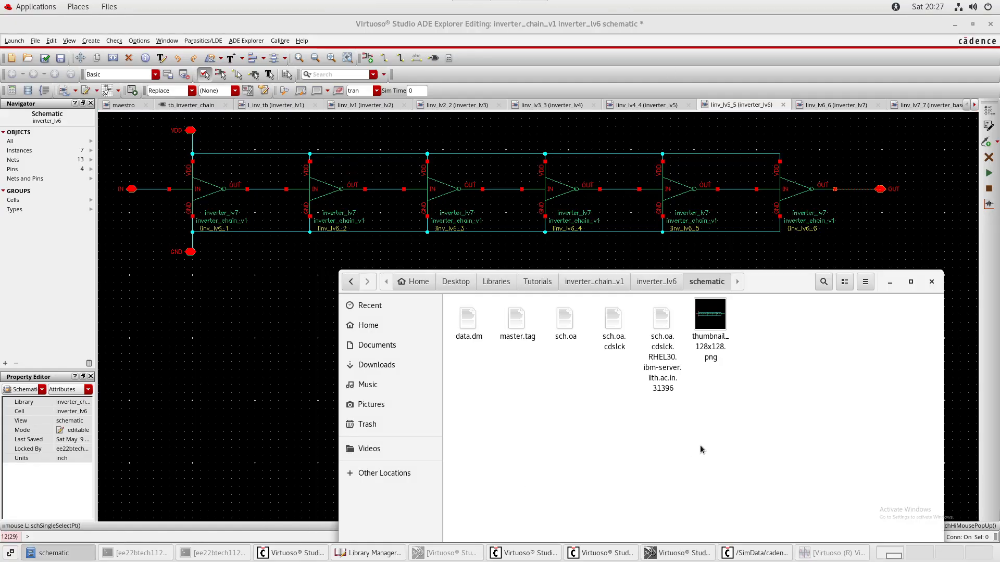
left_click_drag(794, 282, 772, 146)
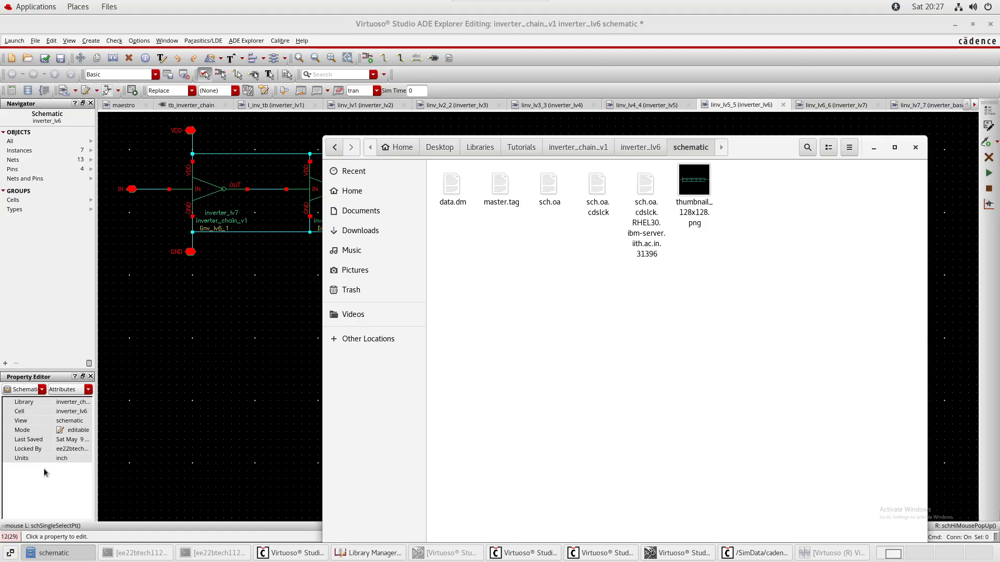
left_click(164, 376)
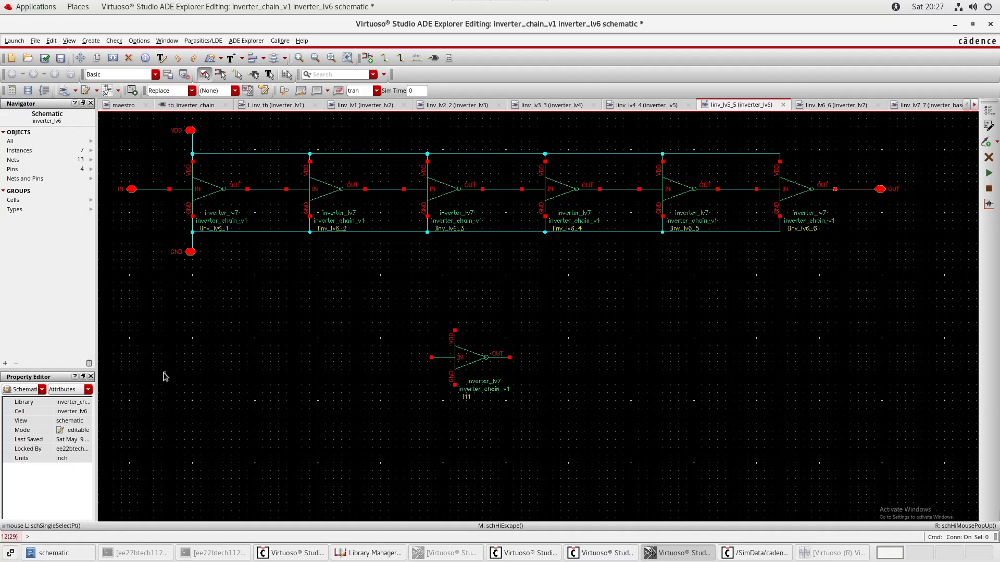
key("alt+f")
key("r")
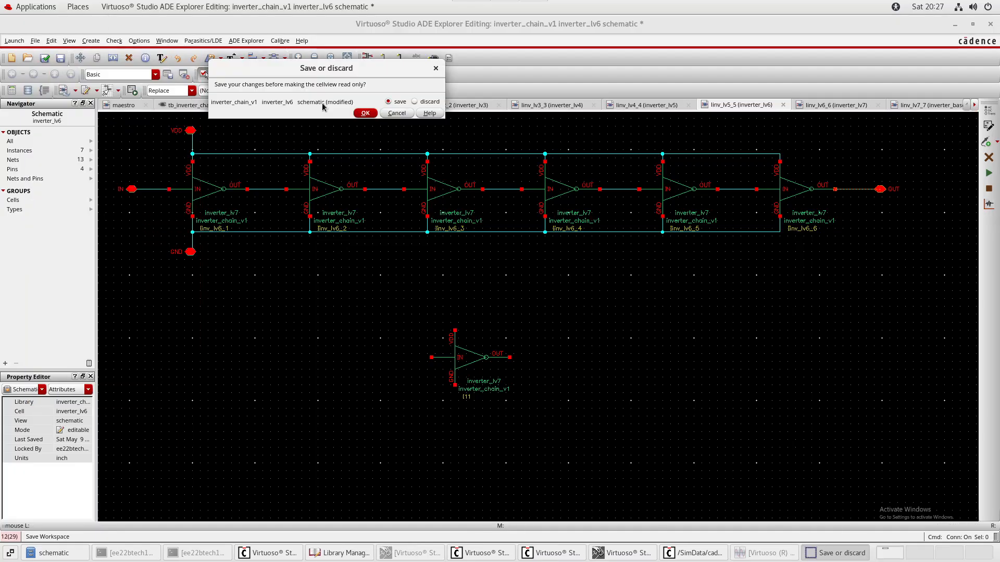
left_click(365, 113)
Delete the extra inverter_lv7 instance below the chain and check and save the inverter_lv6 schematic.
left_click(478, 346)
key("Delete")
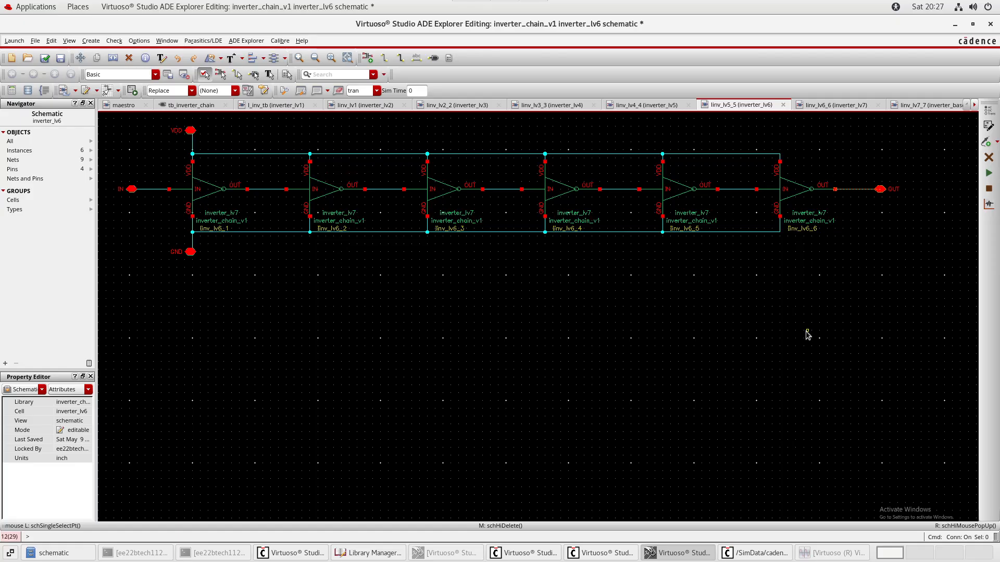
key("shift+x")
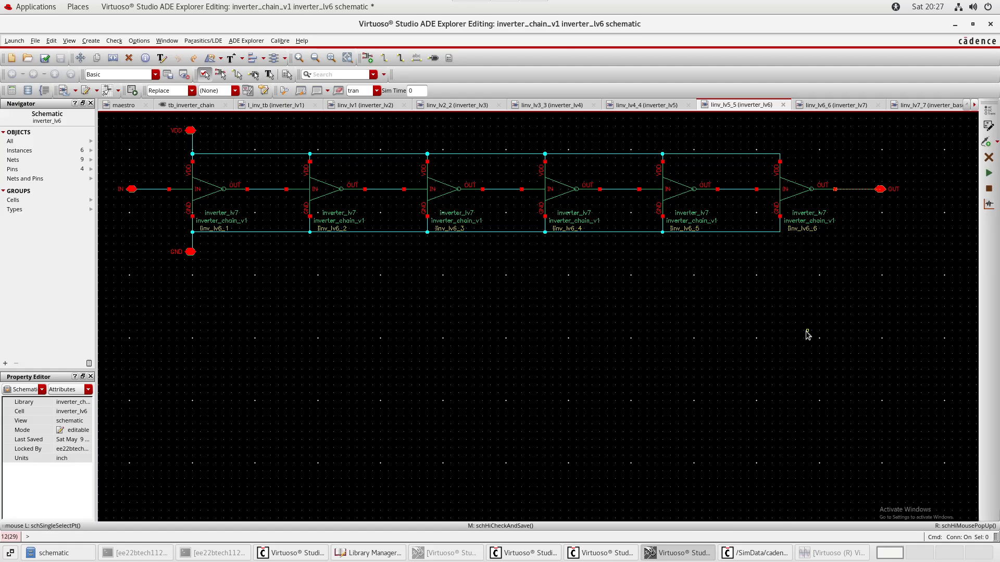
Make the inverter_lv6 schematic read-only and check its lock in the Library Manager.
key("alt+f")
key("m")
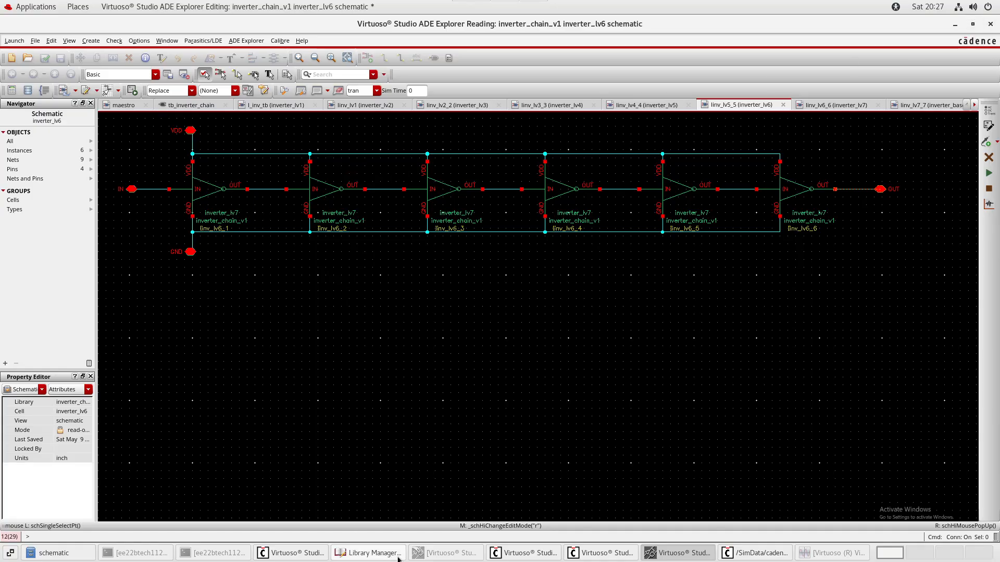
left_click(367, 553)
left_click_drag(588, 362, 688, 166)
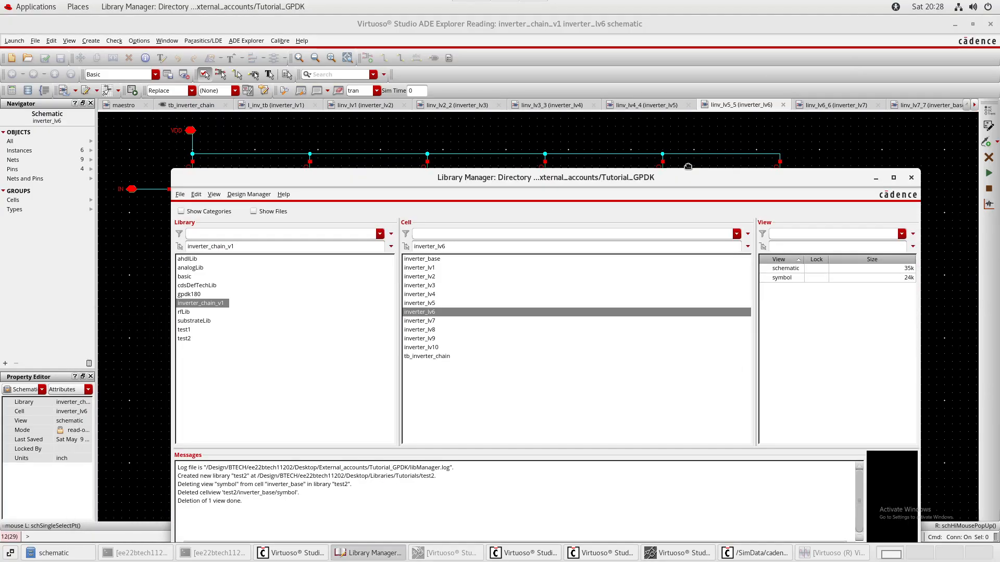
left_click(447, 293)
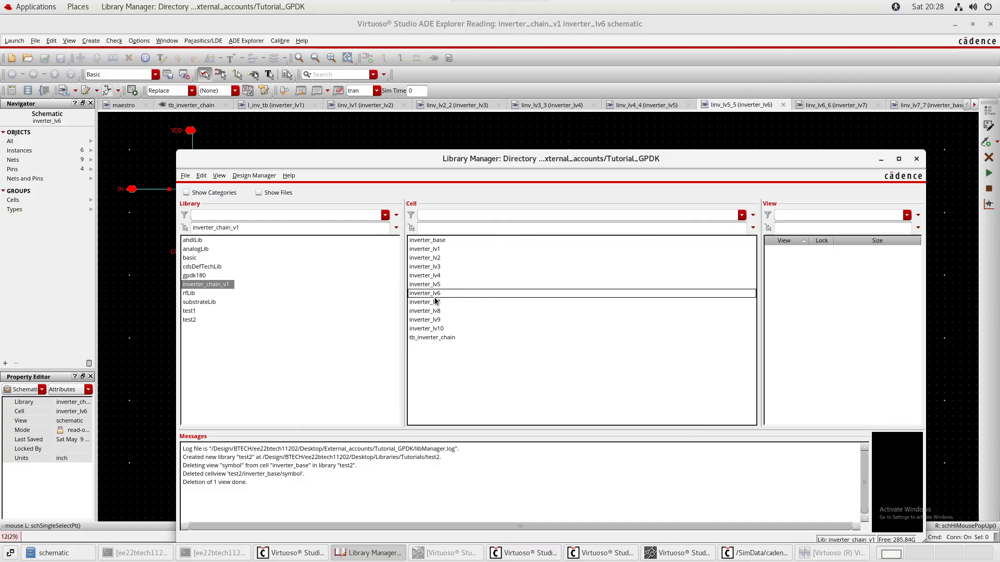
left_click(442, 294)
Compare the schematic locks of cells inverter_lv3 to inverter_lv6 and refresh the Library Manager.
left_click(452, 285)
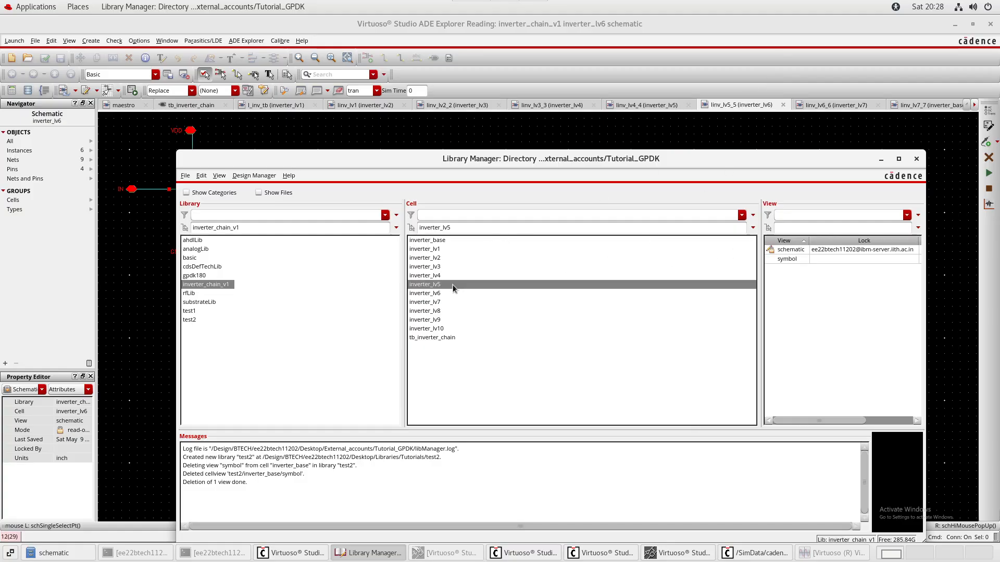
key("Up")
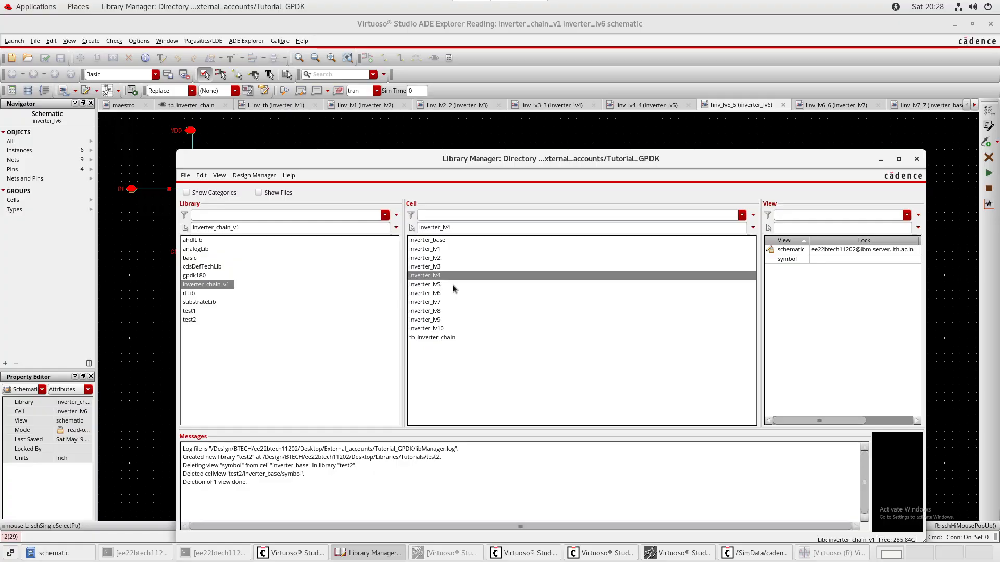
key("Up")
key("Down")
key("Down")
key("Down")
key("Up")
key("Up")
key("Down")
left_click(219, 175)
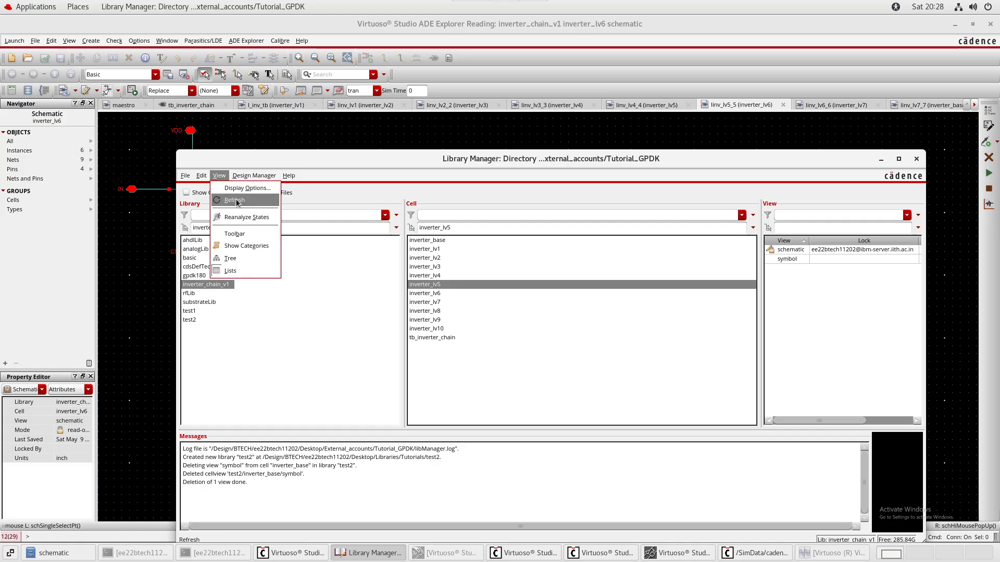
Refresh the Library Manager data and switch the inverter_lv5 schematic from editable to read-only mode.
left_click(235, 200)
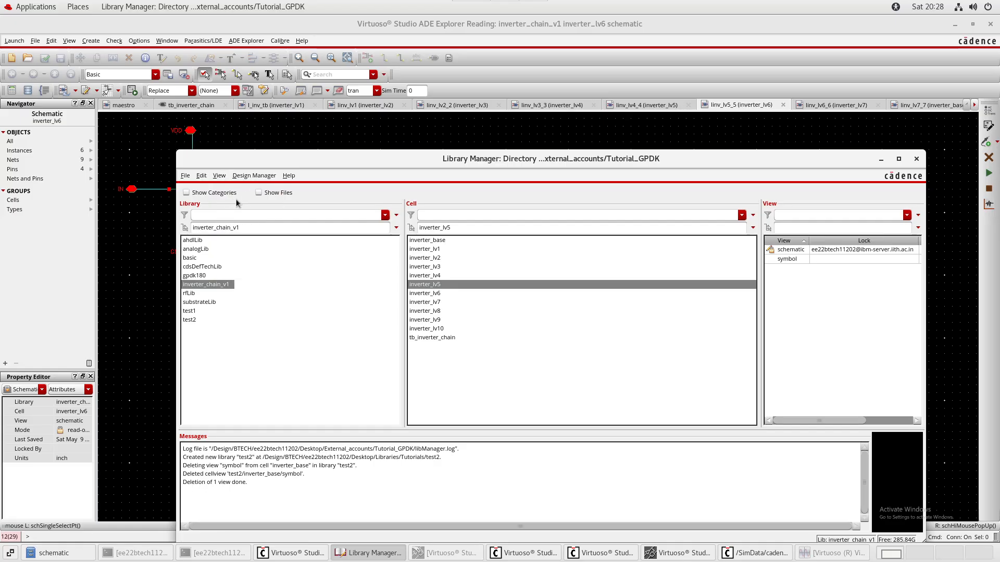
left_click(562, 145)
left_click(645, 105)
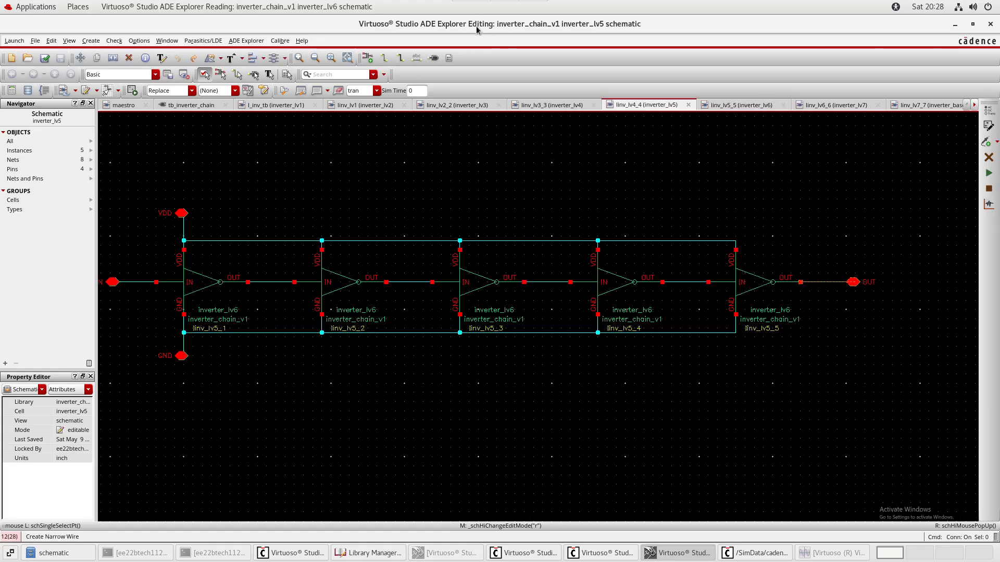
middle_click(739, 167)
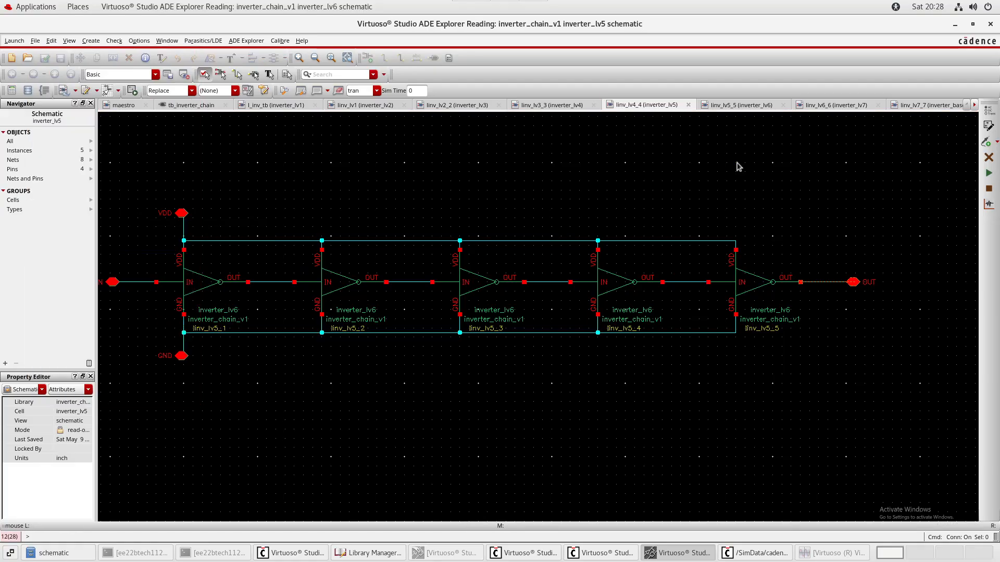
Close the systemVerilog editor of test1 inverter_base and check the lock status of the inverter_lv4 views in the Library Manager.
key("alt+Tab")
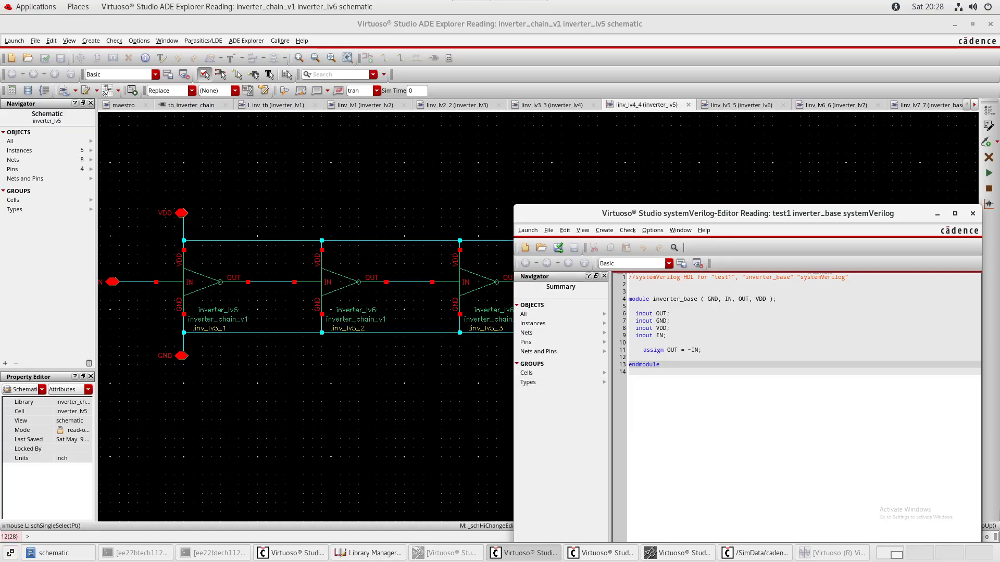
left_click(972, 213)
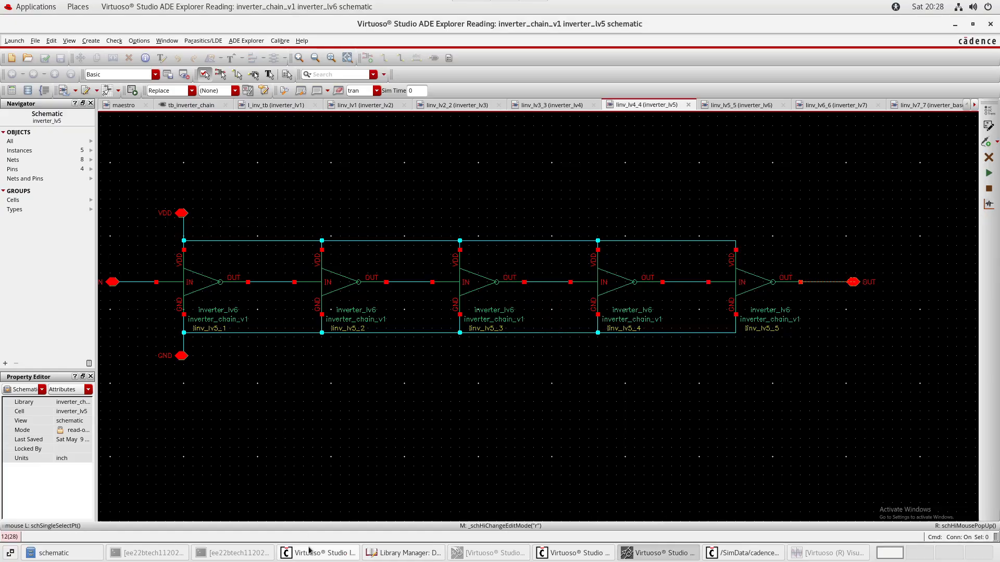
left_click(386, 552)
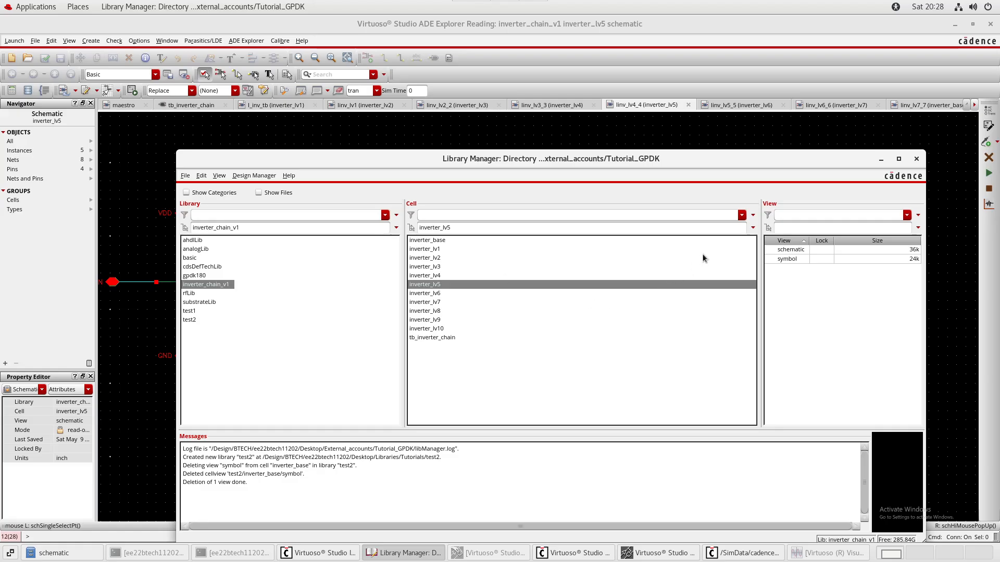
left_click(445, 276)
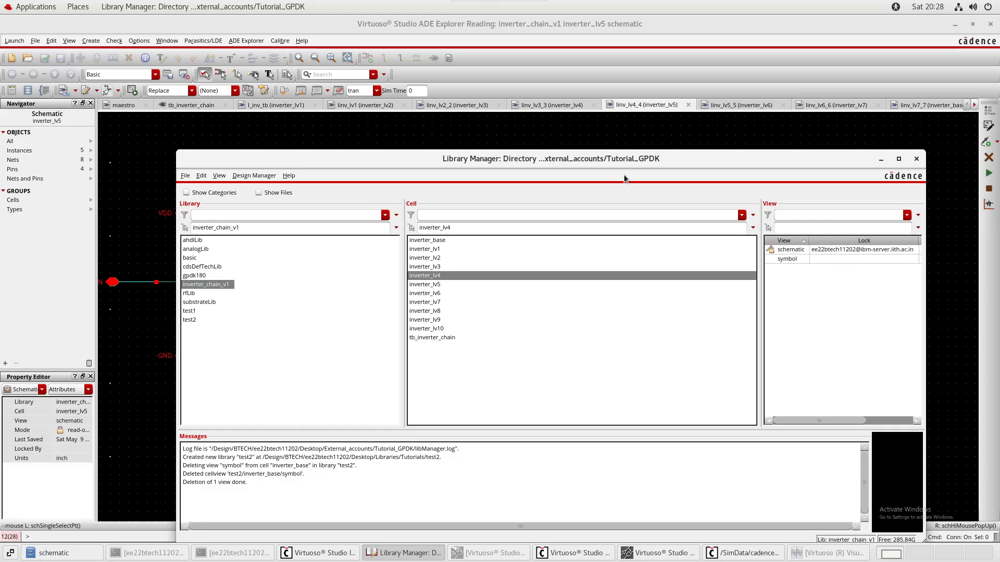
left_click_drag(628, 165, 669, 182)
left_click(611, 149)
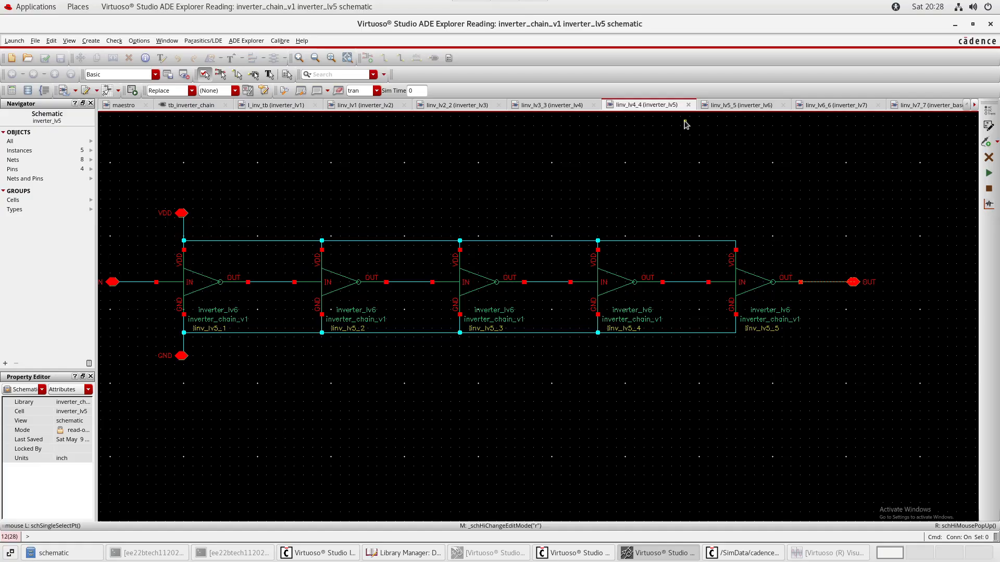
Look over the Virtuoso log and bring the Library Manager back to the front.
left_click(322, 553)
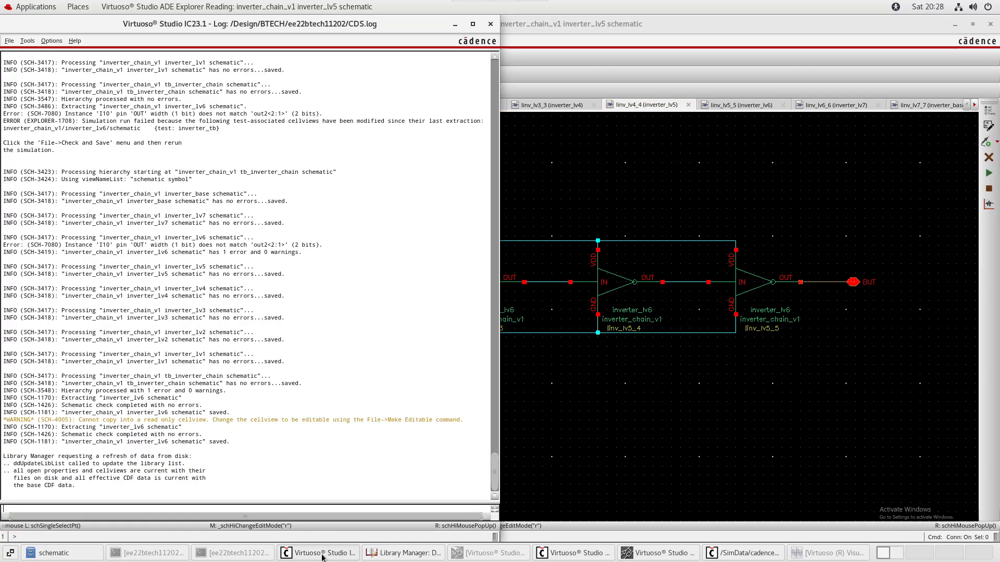
left_click(322, 553)
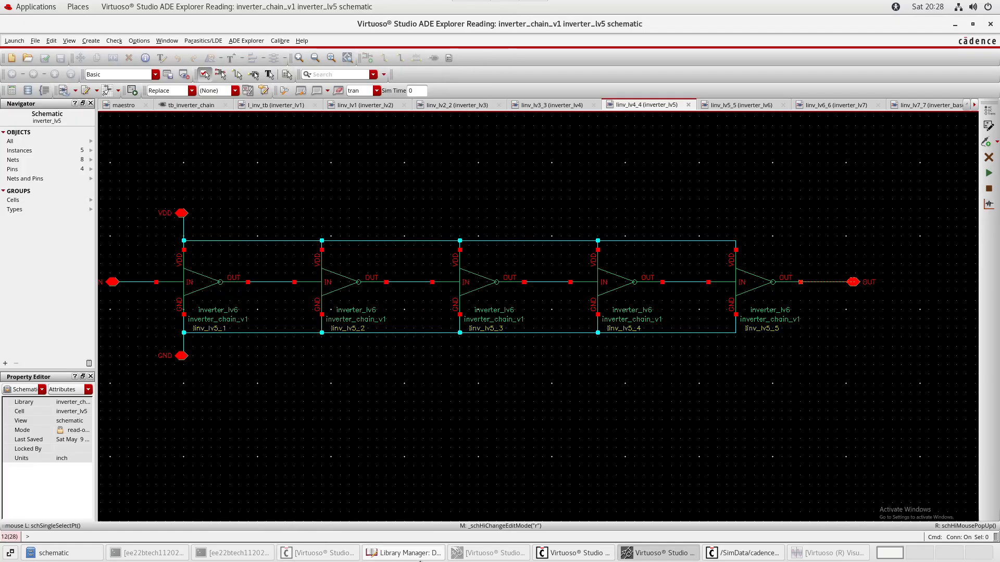
left_click(404, 553)
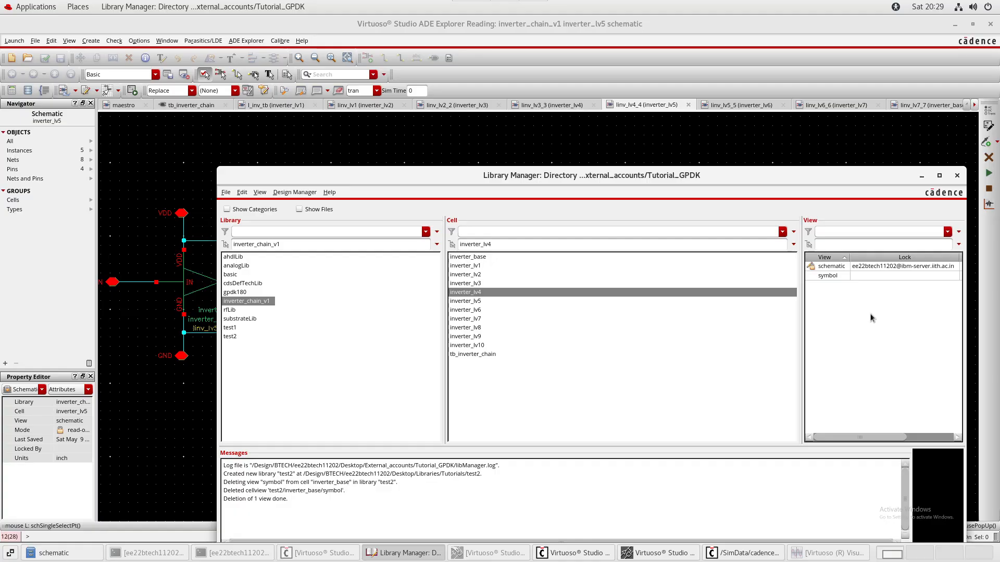
In the file manager, locate the sch.oa.cdslck lock files in the schematic folder of inverter_chain_v1/inverter_lv4, and return to the Tutorials folder.
left_click(72, 559)
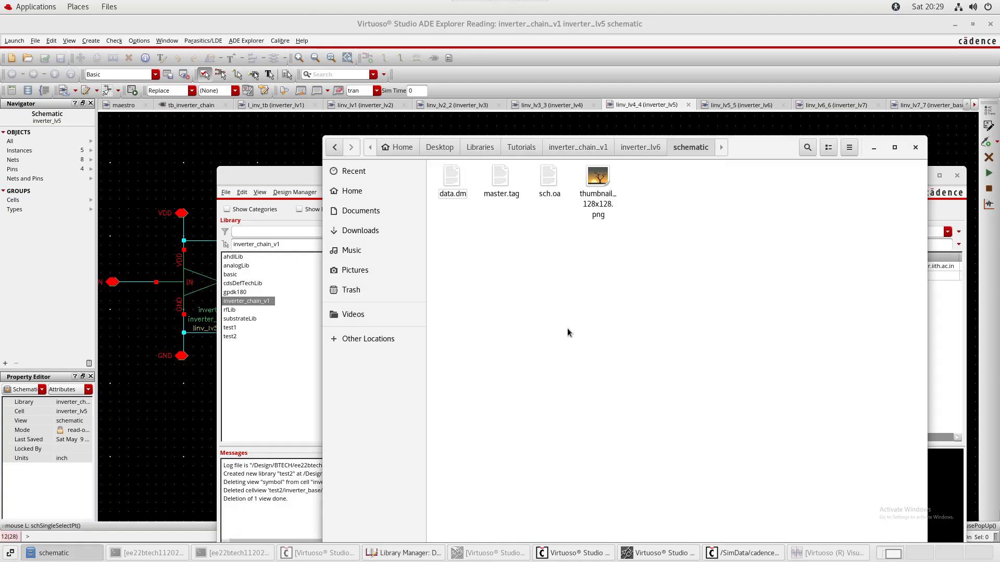
left_click(642, 150)
double_click(501, 179)
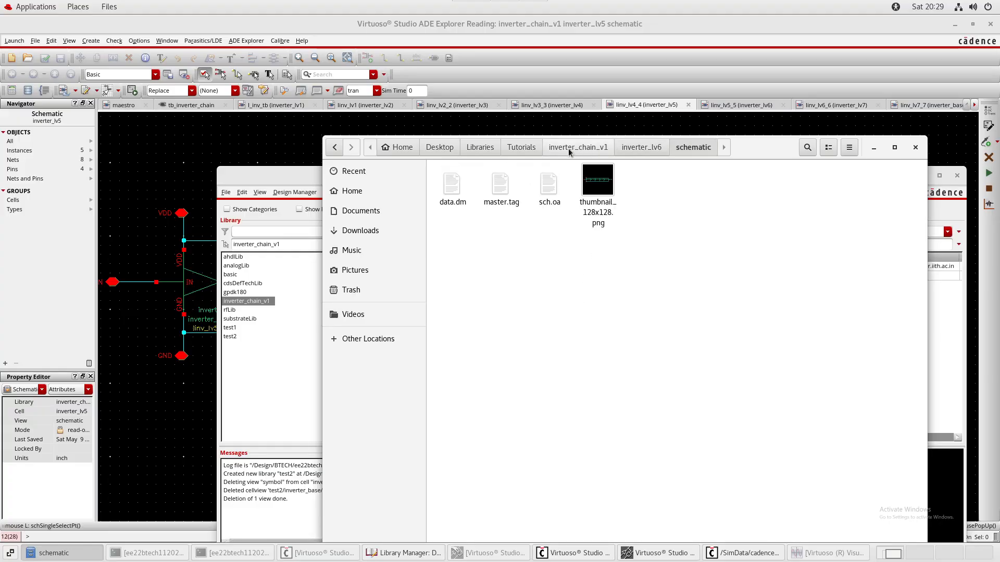
left_click(570, 148)
double_click(743, 180)
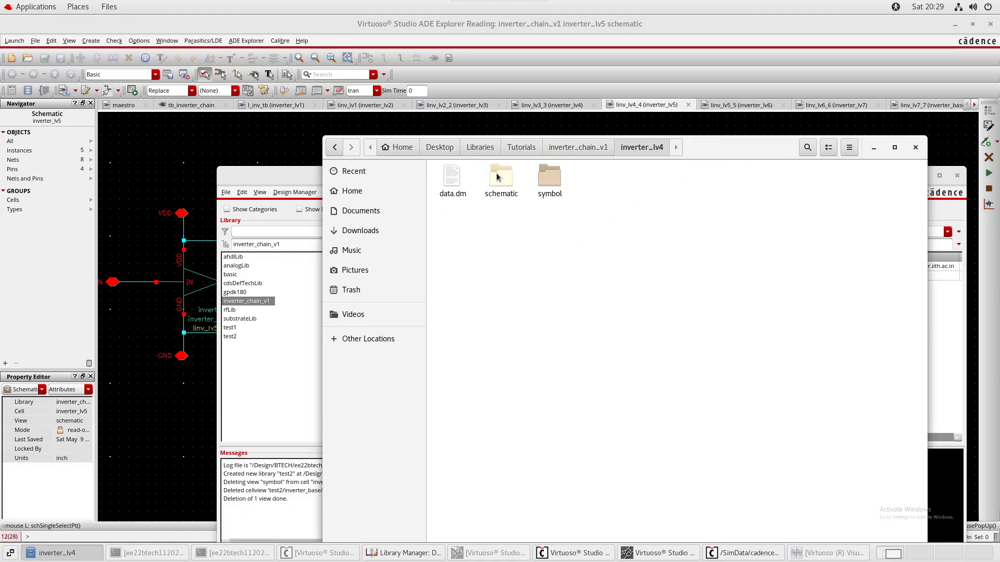
double_click(501, 180)
left_click_drag(669, 304, 572, 188)
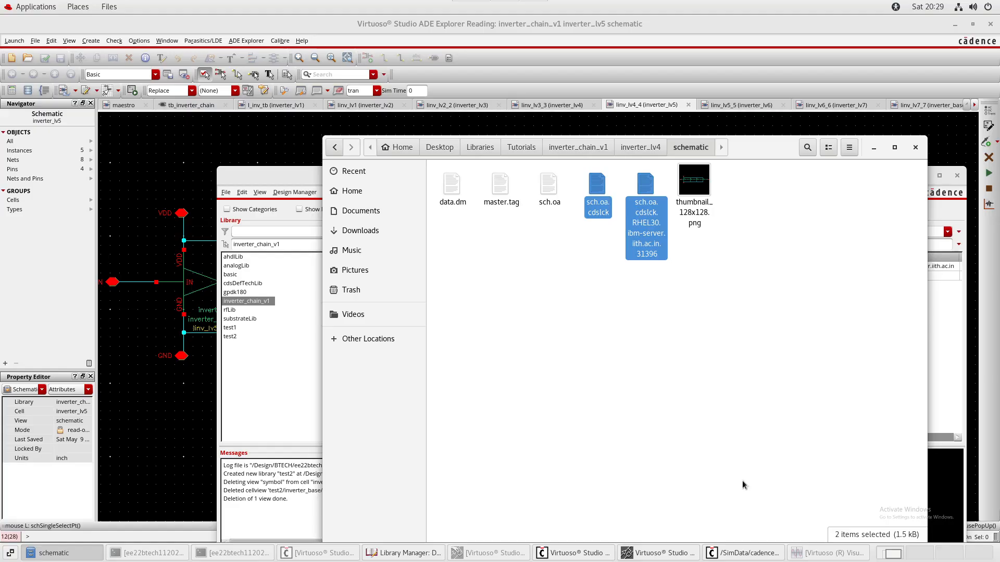
left_click(574, 154)
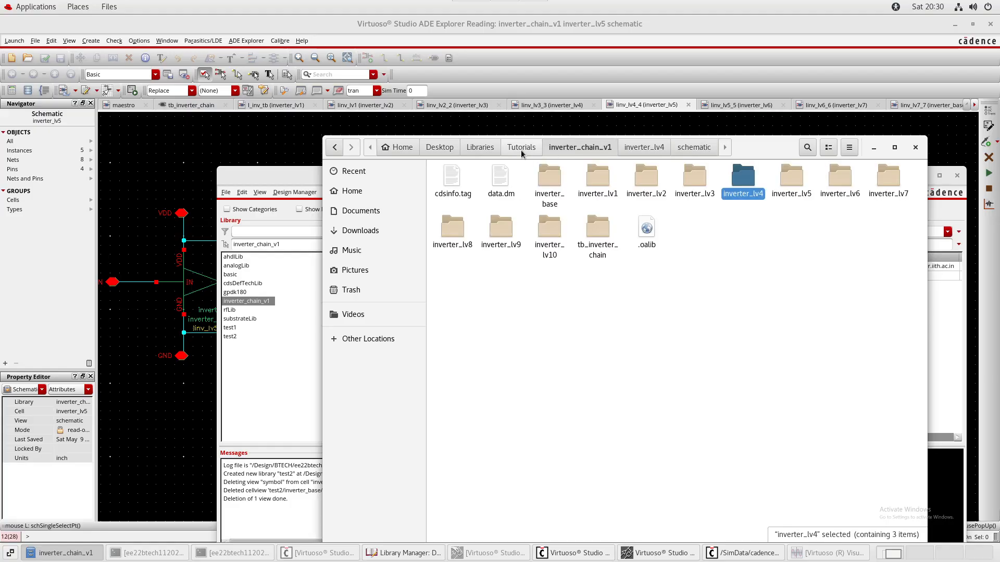
left_click(521, 149)
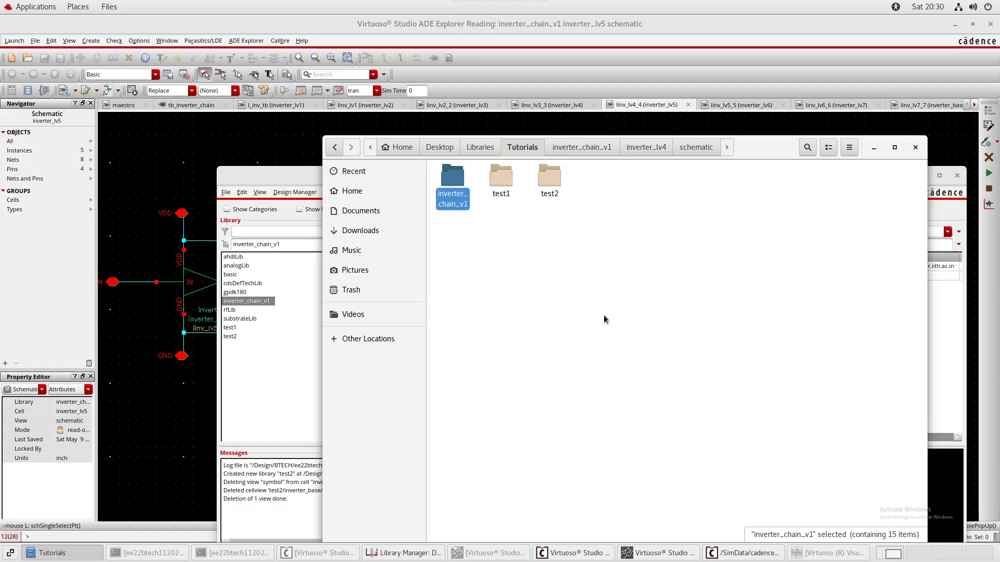
Switch to the Tutorial_GPDK terminal, start clsAdminTool from a fresh prompt and list its commands with help.
left_click(232, 553)
left_click_drag(264, 49, 636, 136)
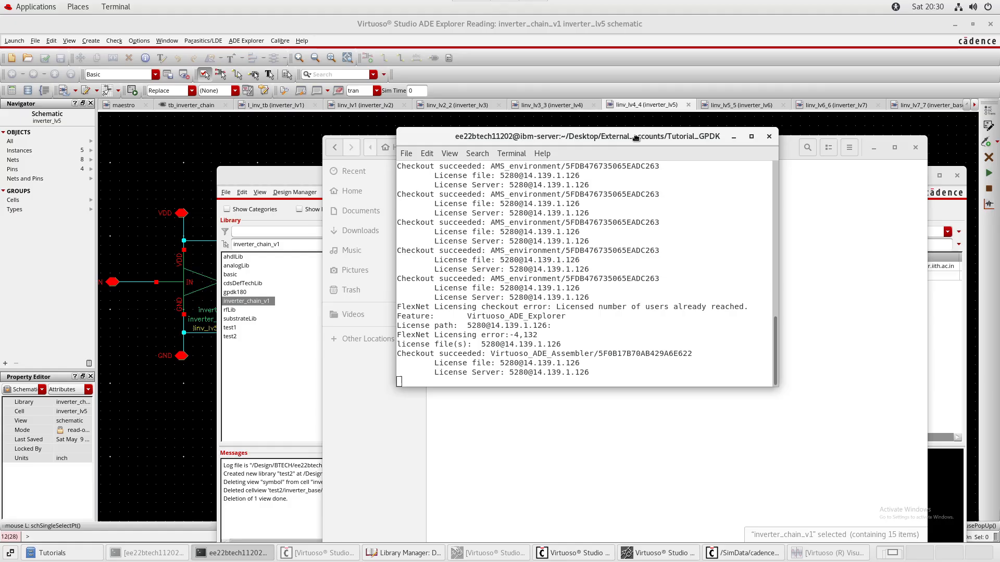
key("Return")
key("Return")
key("Return")
key("Return")
key("Return")
key("Return")
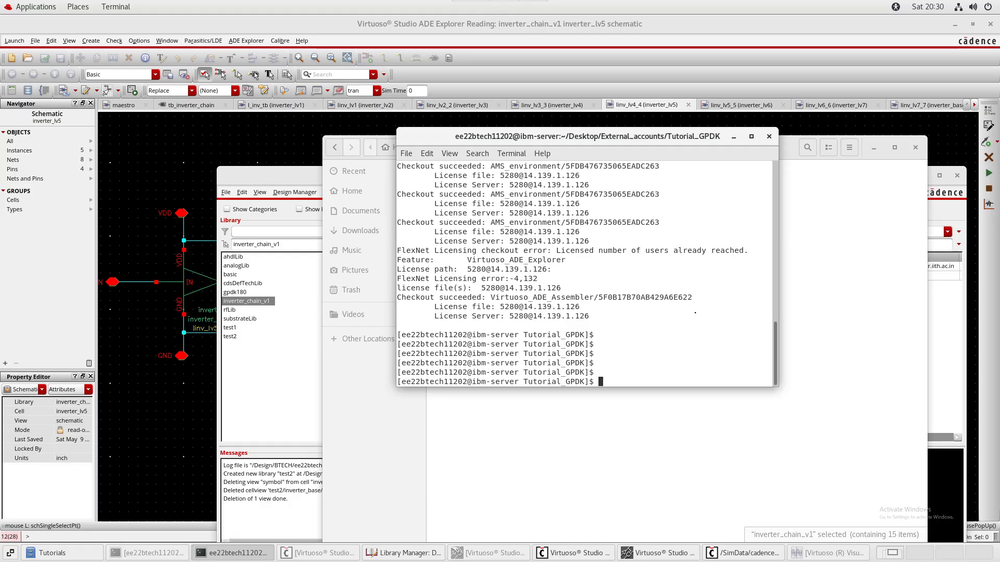
type("clsAdminTool")
key("Return")
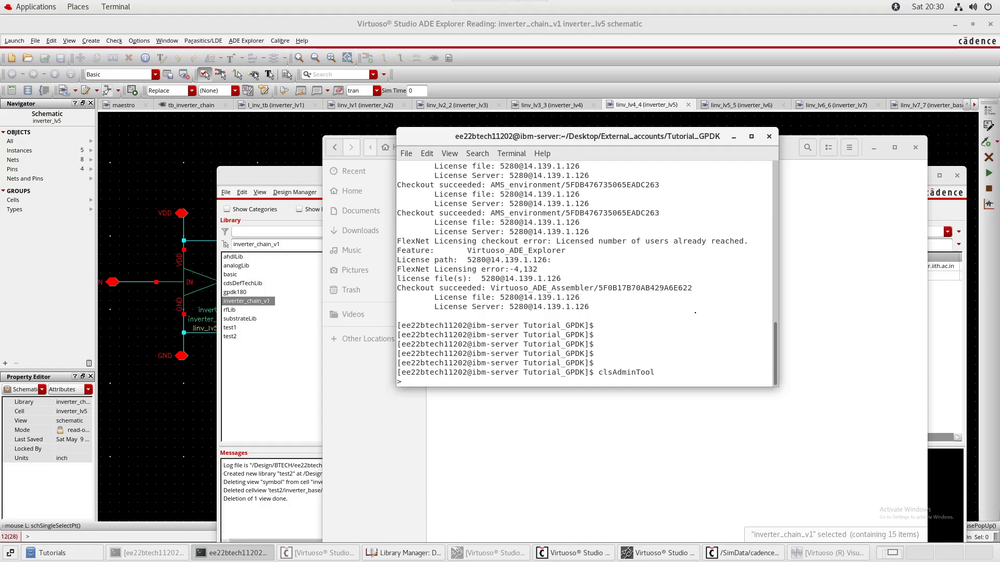
type("help")
key("Return")
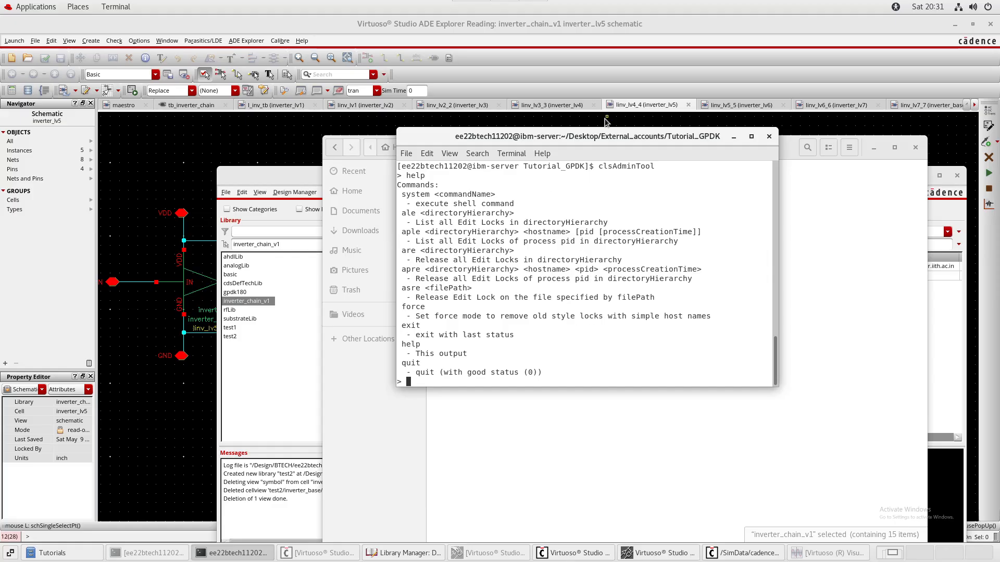
Open the inverter_chain_v1 folder in the file manager and copy its full path.
left_click_drag(598, 140, 259, 199)
left_click(686, 294)
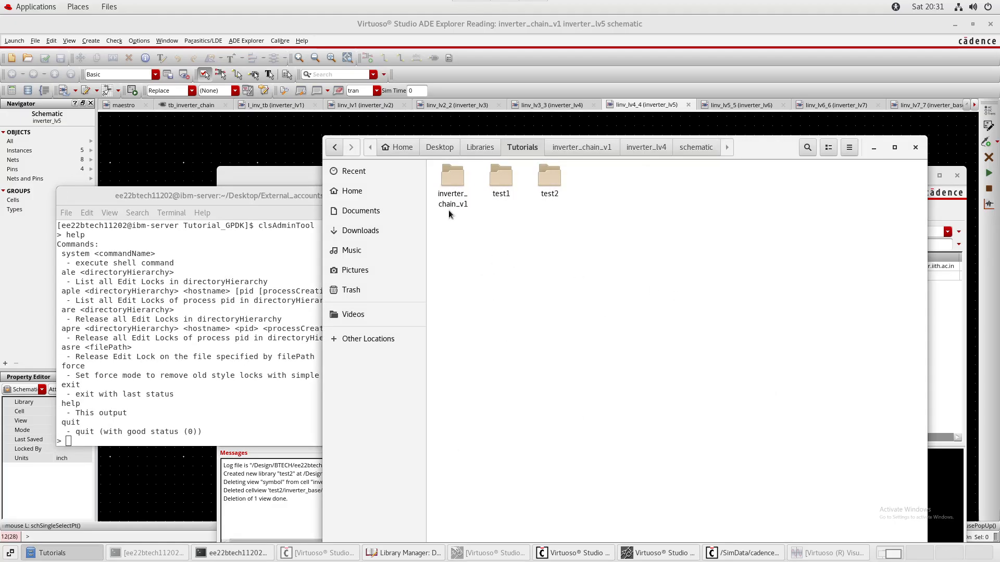
double_click(450, 208)
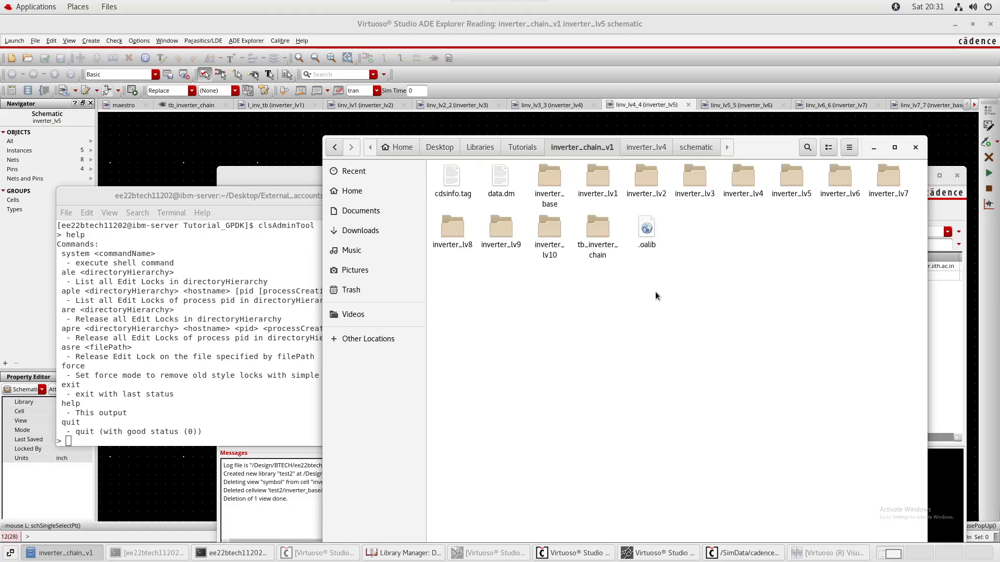
key("ctrl+l")
key("ctrl+c")
key("Escape")
List all edit locks in the inverter_chain_v1 directory with the ale command and the copied path, and maximize the terminal.
left_click(134, 381)
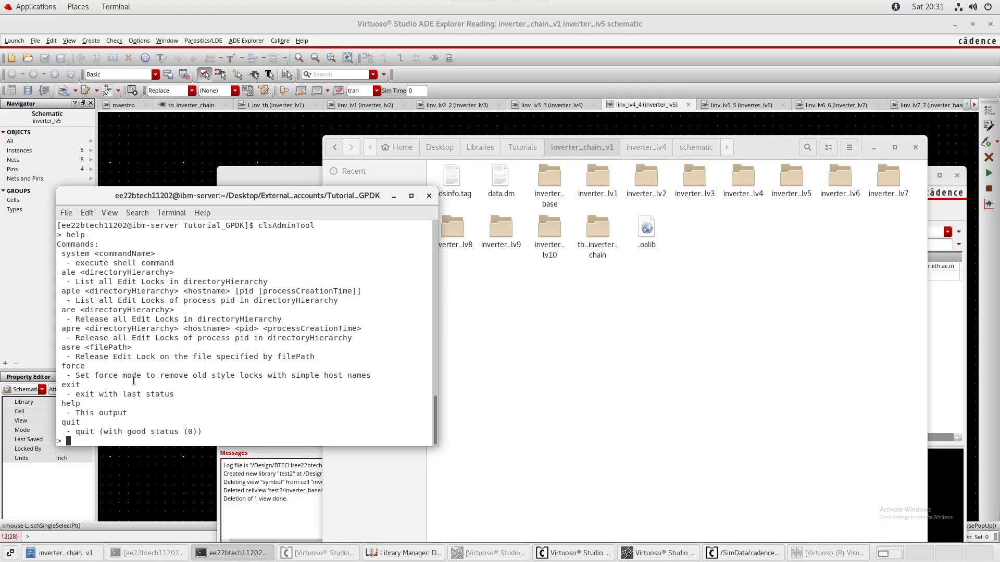
type("ale")
right_click(162, 443)
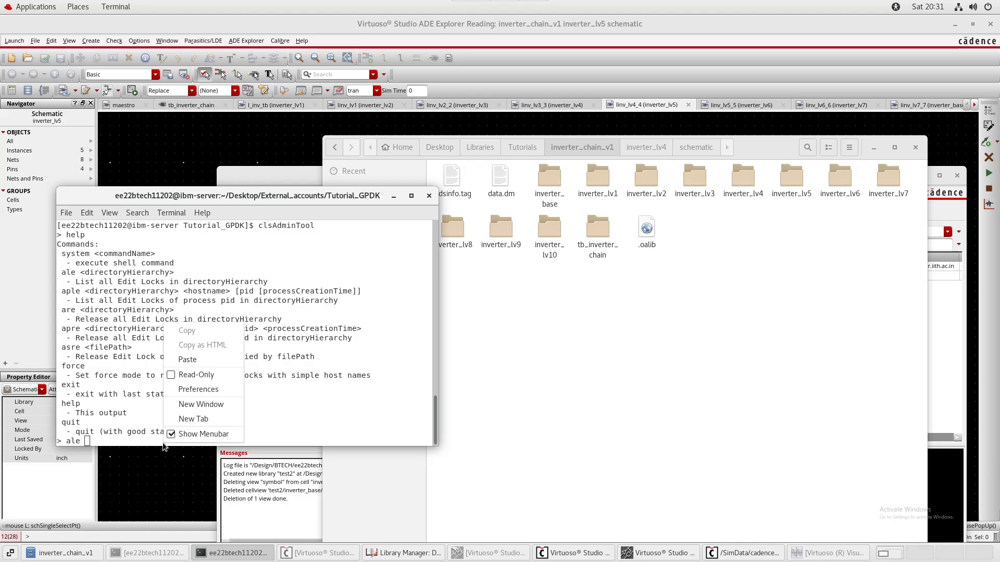
left_click(198, 358)
key("Return")
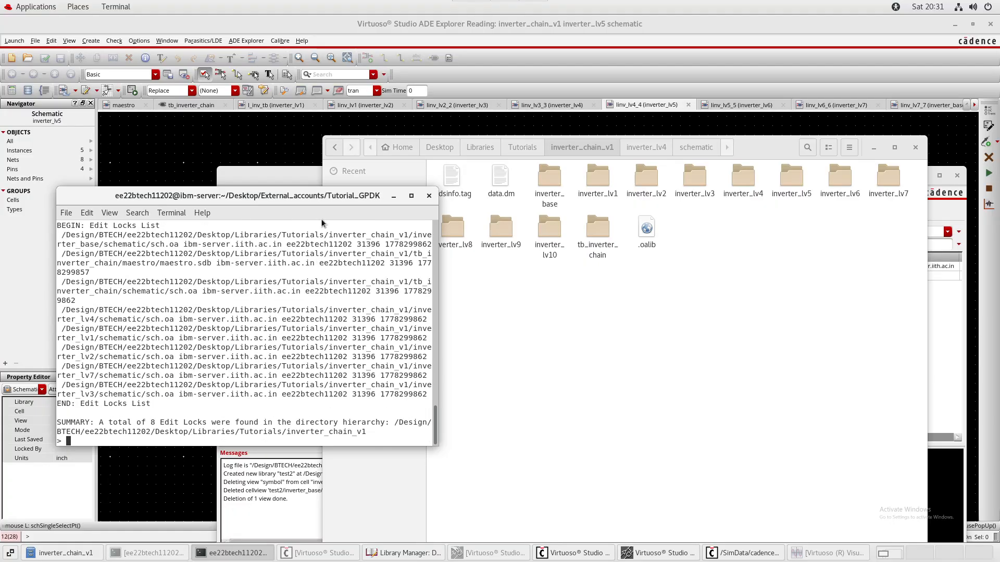
double_click(334, 195)
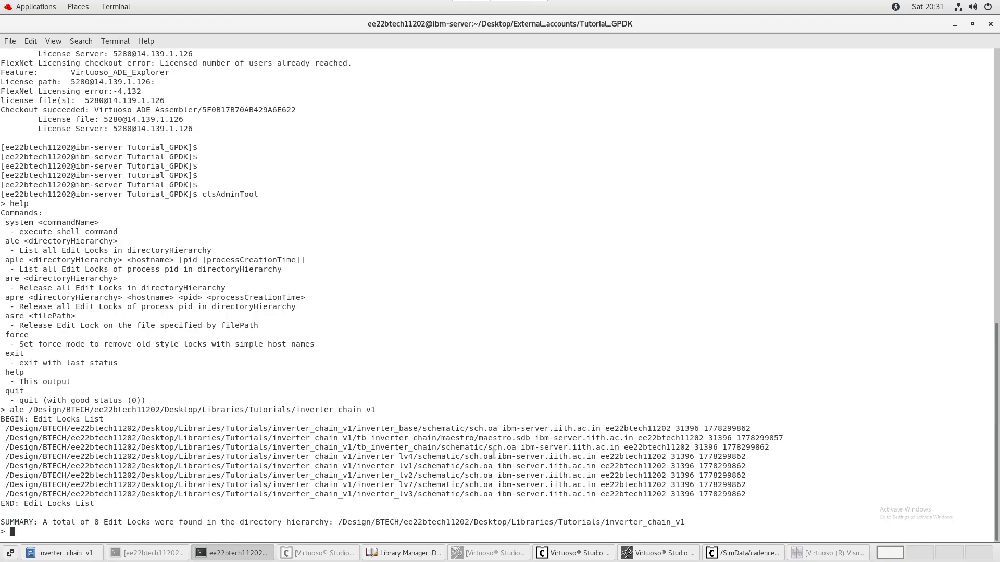
type("are")
right_click(92, 529)
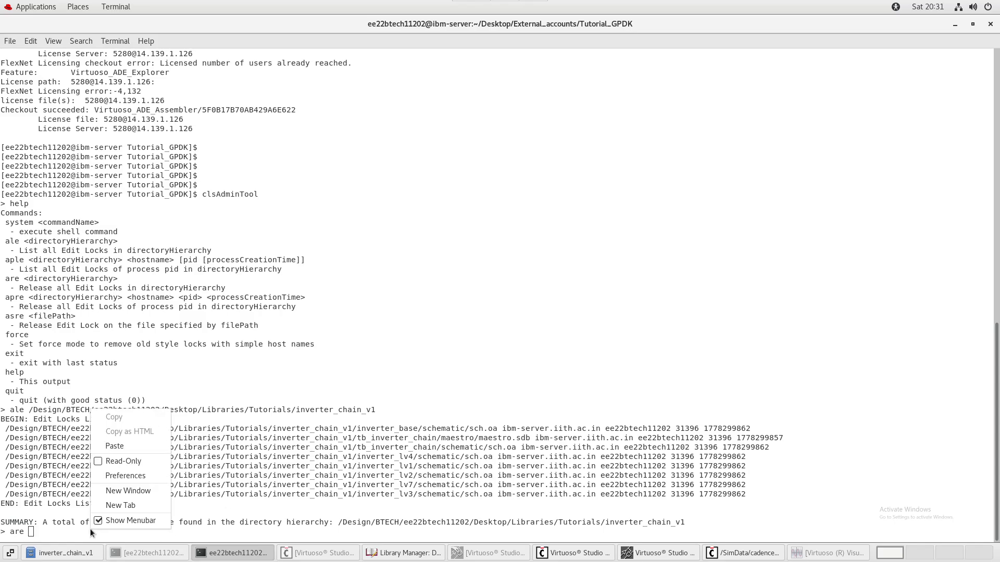
left_click(117, 446)
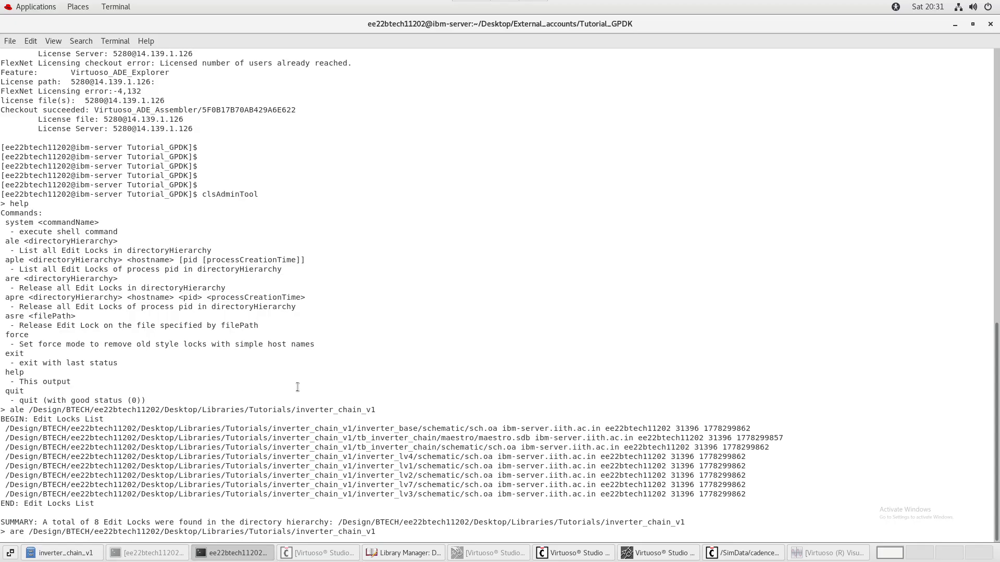
key("BackSpace")
key("BackSpace")
key("BackSpace")
key("BackSpace")
key("BackSpace")
key("BackSpace")
key("BackSpace")
key("BackSpace")
key("BackSpace")
key("BackSpace")
key("BackSpace")
key("BackSpace")
key("BackSpace")
key("BackSpace")
key("BackSpace")
key("BackSpace")
key("BackSpace")
key("BackSpace")
key("BackSpace")
key("BackSpace")
type("s")
key("BackSpace")
key("BackSpace")
key("BackSpace")
key("BackSpace")
key("BackSpace")
key("BackSpace")
key("BackSpace")
key("BackSpace")
key("BackSpace")
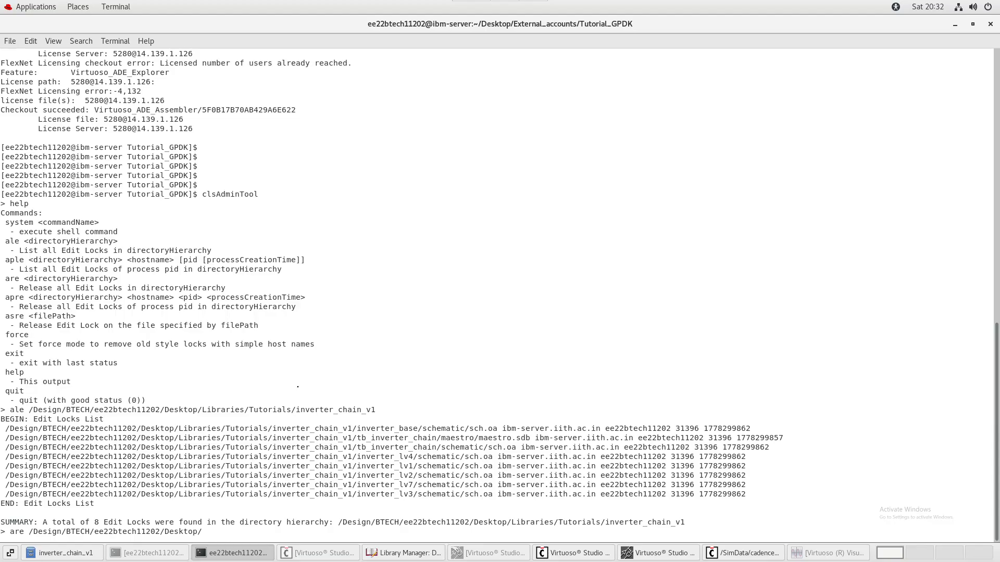
key("BackSpace")
key("BackSpace")
key("BackSpace")
key("BackSpace")
key("BackSpace")
key("BackSpace")
key("BackSpace")
key("BackSpace")
key("BackSpace")
type("/")
key("BackSpace")
key("BackSpace")
key("BackSpace")
key("BackSpace")
key("BackSpace")
key("BackSpace")
key("BackSpace")
key("BackSpace")
key("BackSpace")
key("BackSpace")
key("BackSpace")
key("BackSpace")
key("BackSpace")
key("BackSpace")
key("BackSpace")
key("BackSpace")
key("BackSpace")
key("BackSpace")
key("BackSpace")
key("BackSpace")
key("BackSpace")
key("BackSpace")
key("BackSpace")
key("BackSpace")
key("BackSpace")
key("BackSpace")
key("BackSpace")
key("BackSpace")
key("BackSpace")
key("BackSpace")
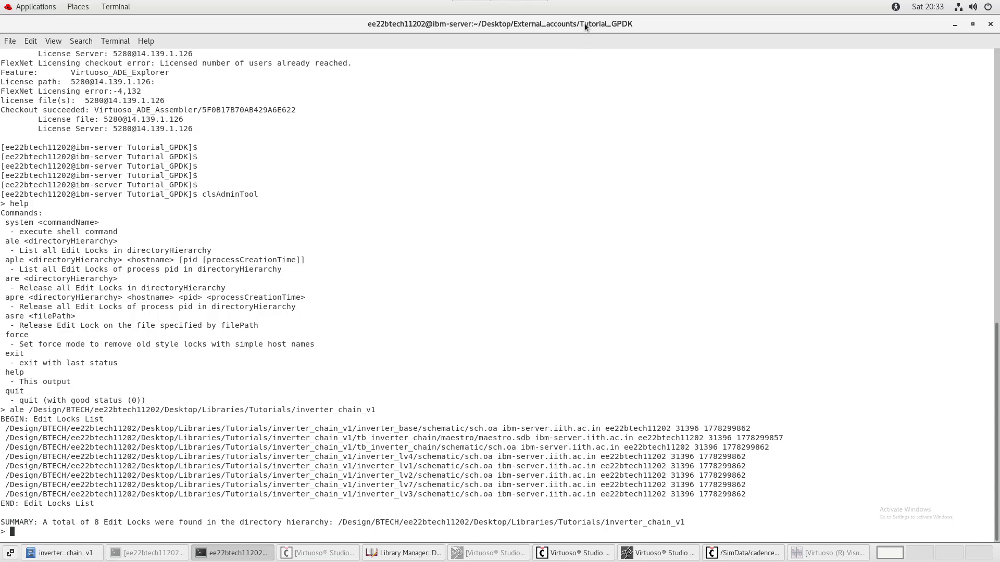
Restore the terminal to a smaller window, exit clsAdminTool and minimize the terminal.
left_click_drag(585, 27, 542, 277)
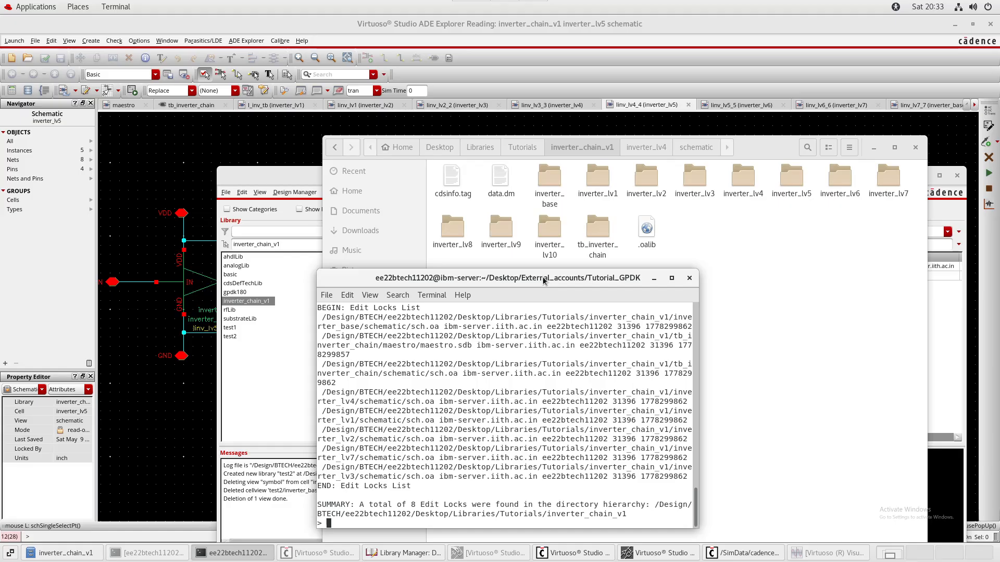
left_click_drag(543, 281, 408, 210)
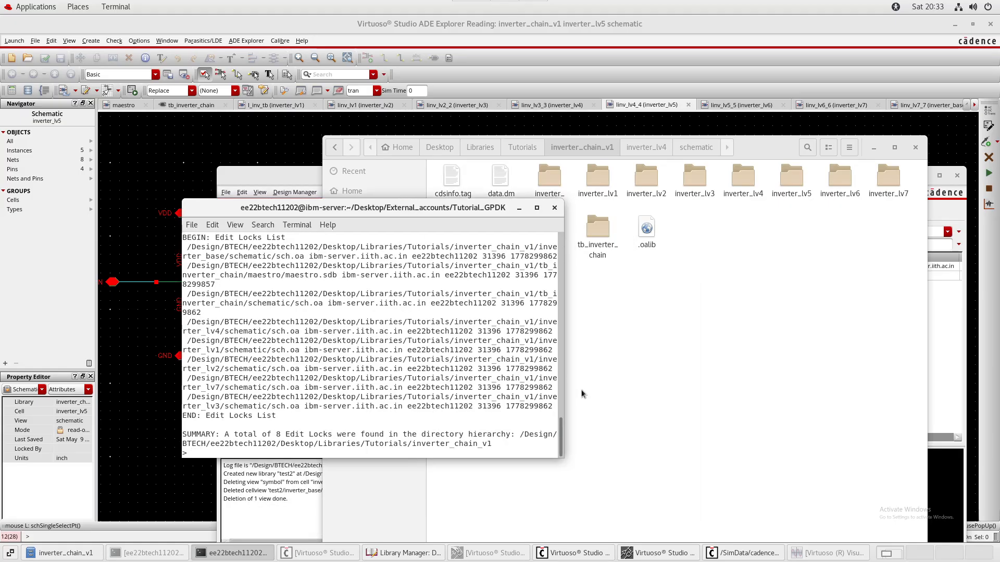
type("exit")
key("Return")
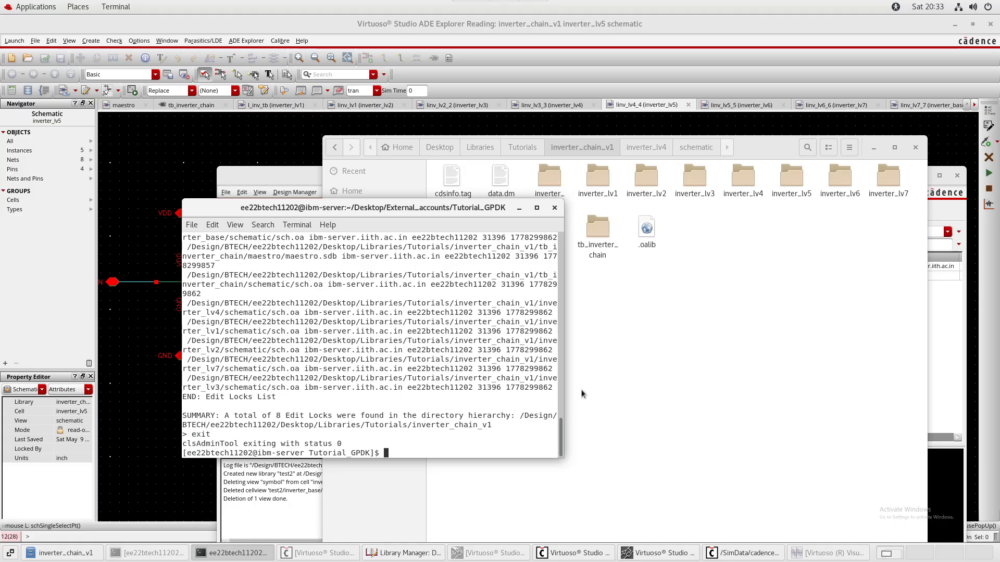
left_click(519, 208)
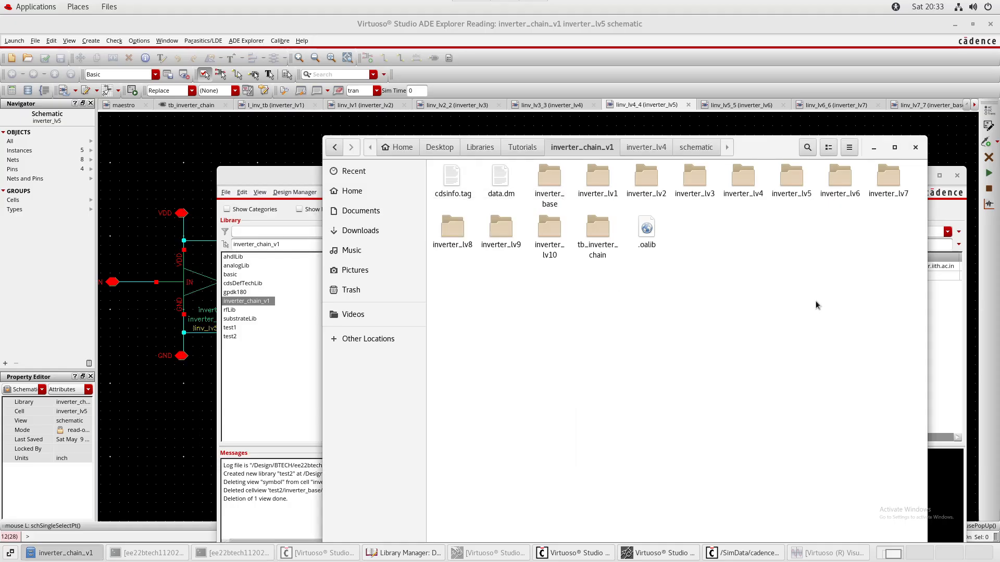
Move the file manager window aside, bring the Virtuoso log window forward and start exiting Virtuoso.
left_click_drag(764, 152, 737, 132)
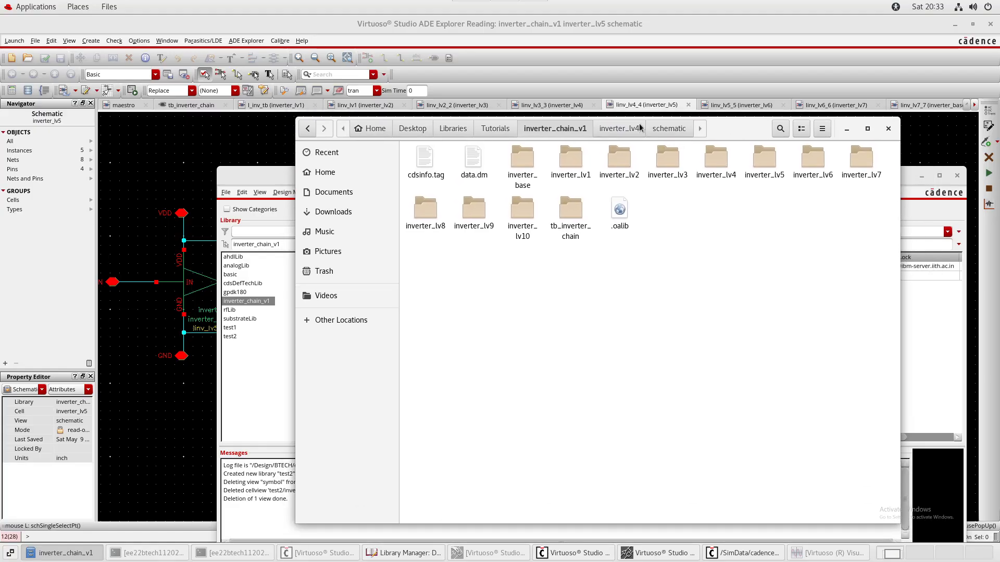
left_click(327, 555)
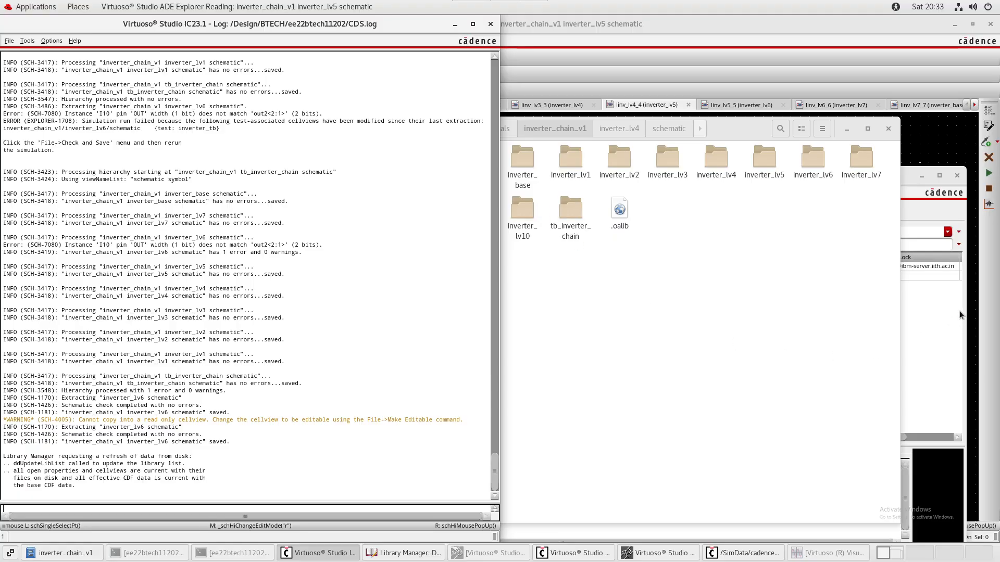
left_click(9, 42)
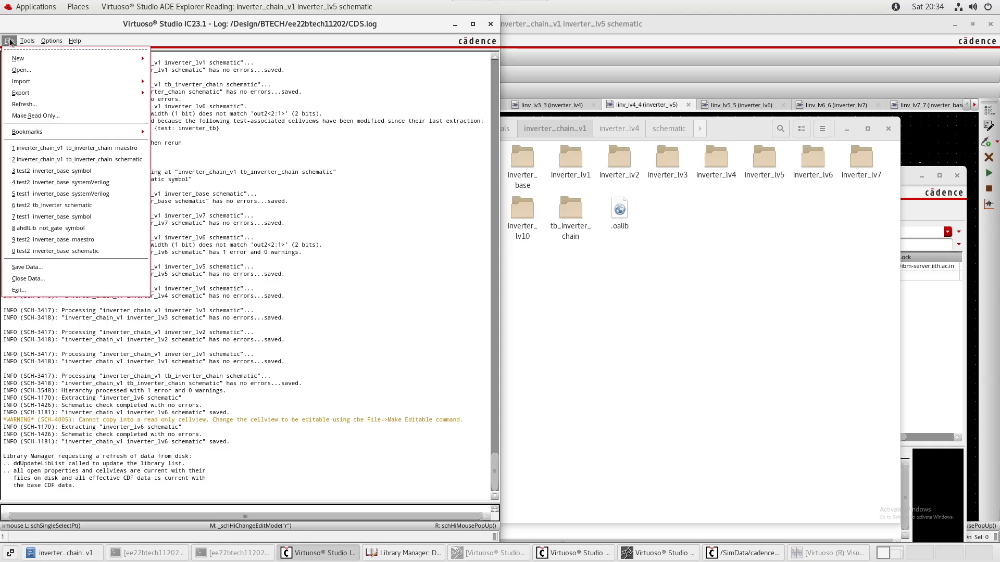
left_click(40, 290)
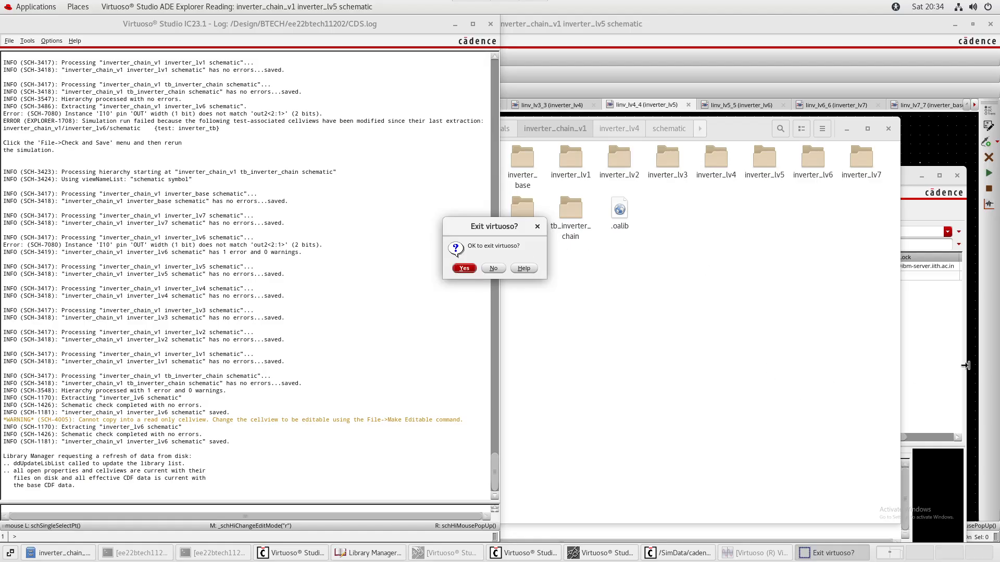
Check the locks on inverter_lv3 and inverter_lv4 in the Library Manager, minimize it and decline exiting Virtuoso.
left_click(909, 316)
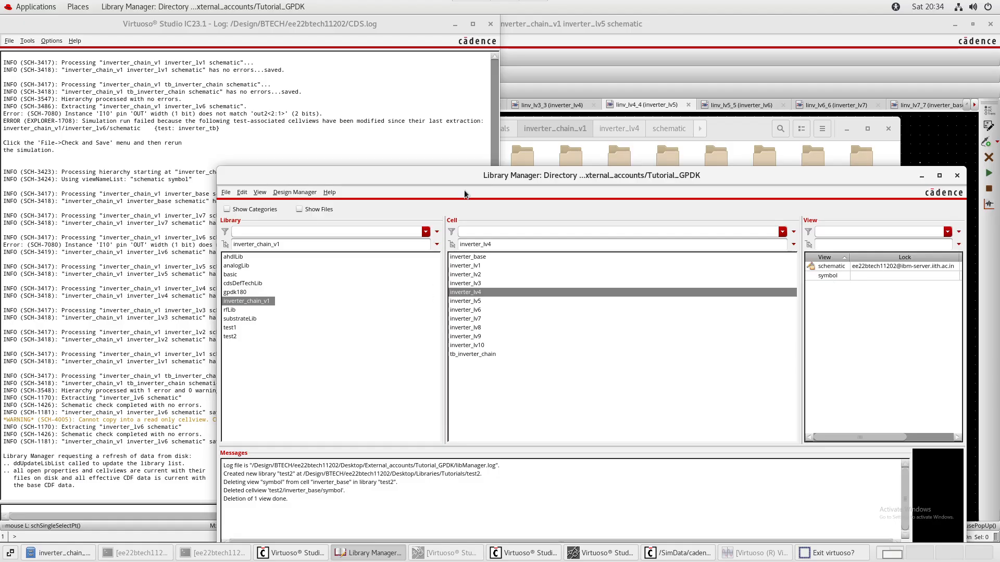
left_click(485, 360)
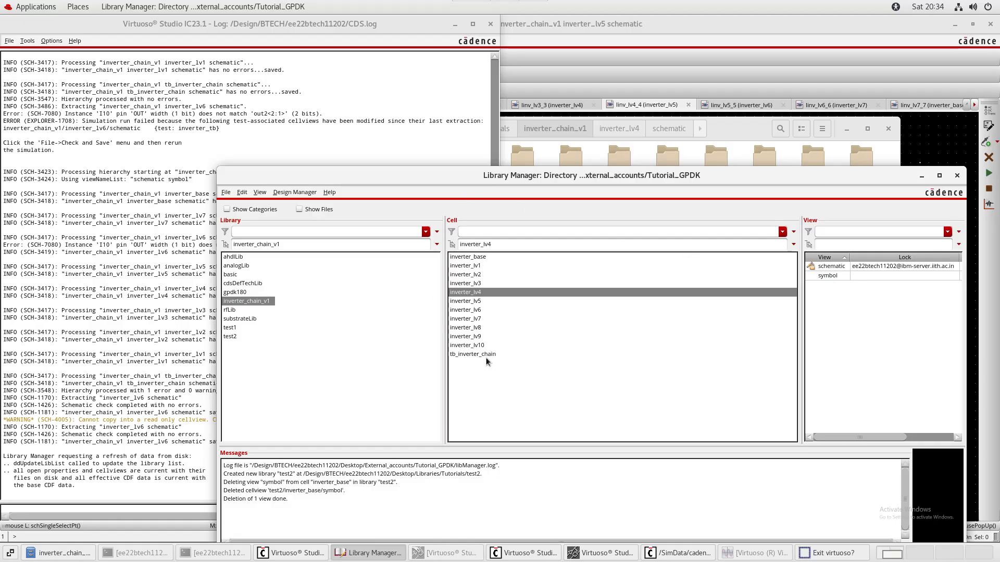
left_click(486, 356)
left_click(486, 285)
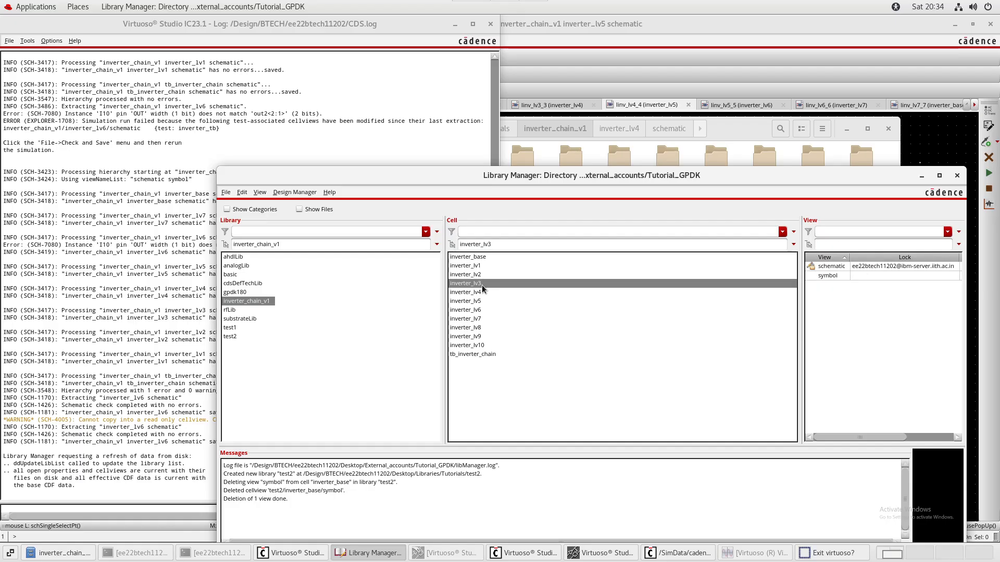
left_click(483, 293)
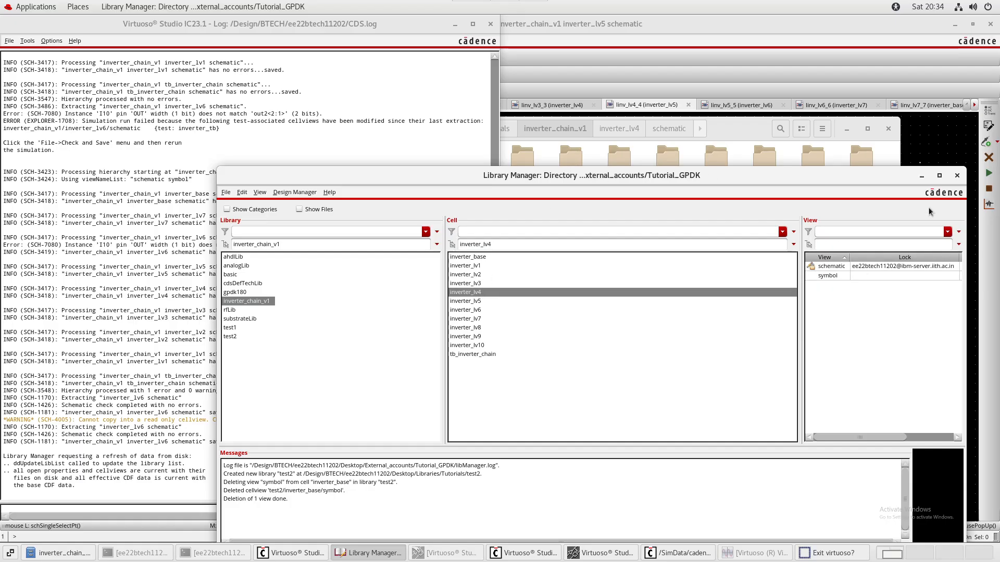
left_click(921, 176)
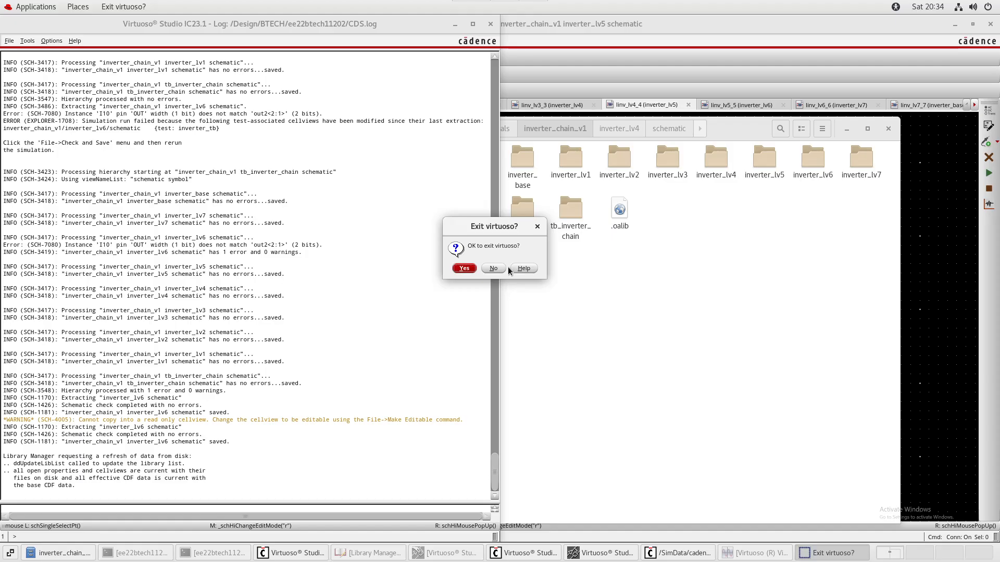
left_click(493, 268)
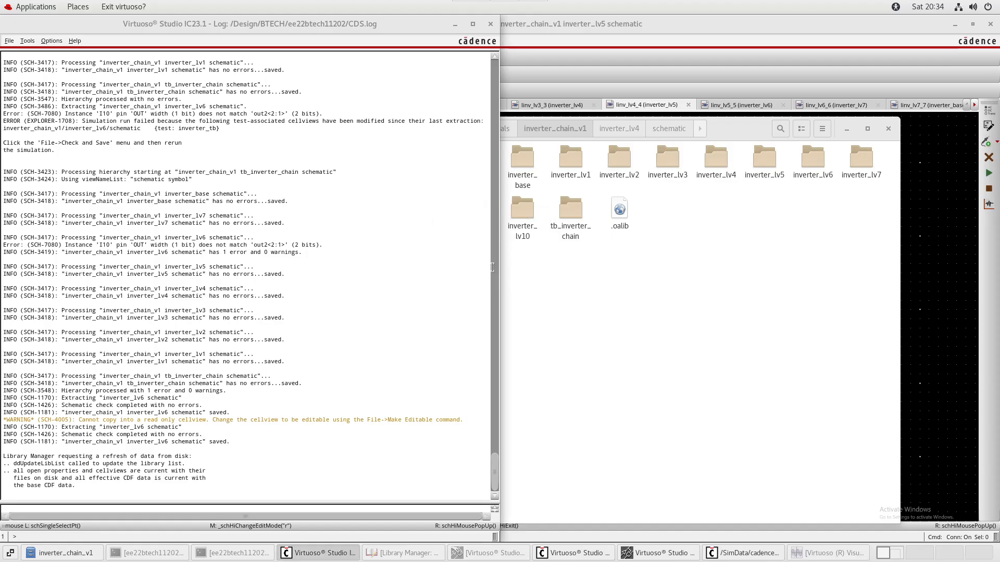
Close and purge all listed data from virtual memory, keeping the prompt option for modified data.
left_click(9, 41)
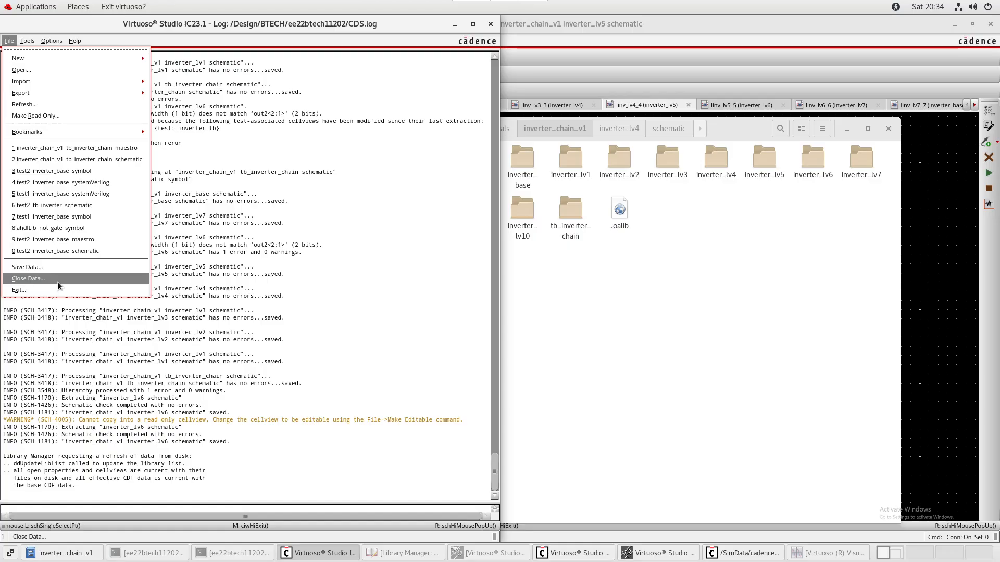
left_click(31, 279)
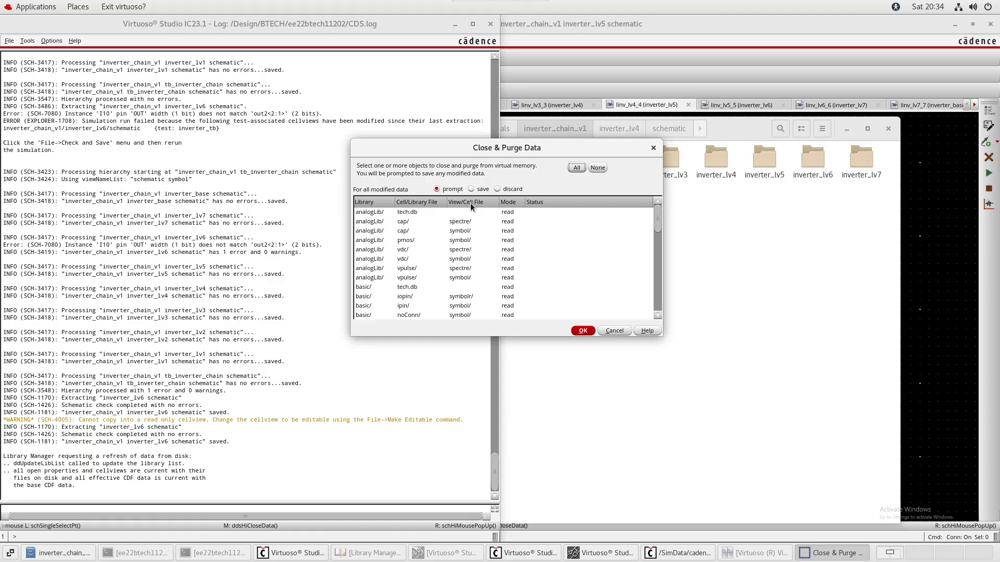
scroll(539, 239, "down", 3)
scroll(538, 239, "up", 3)
left_click(482, 189)
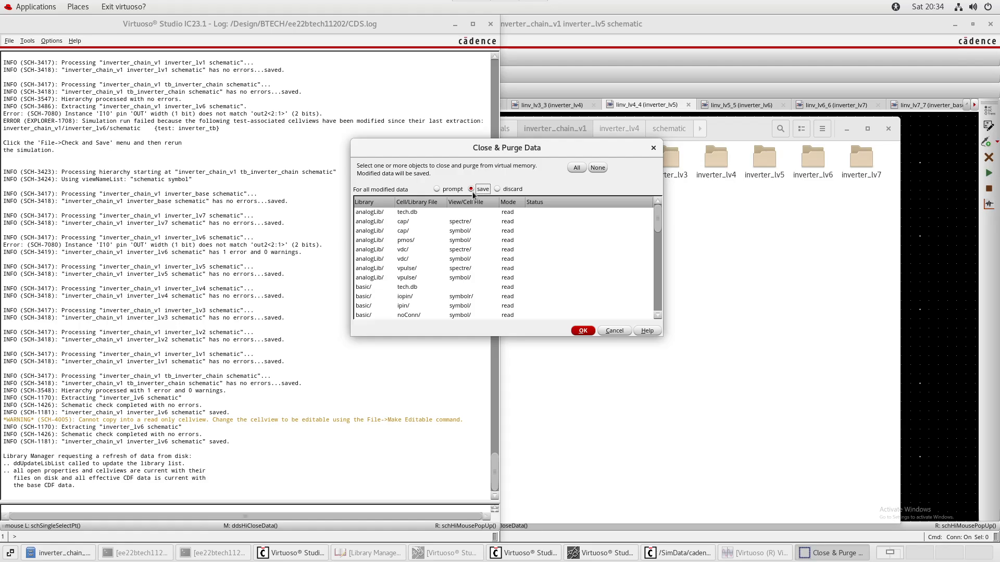
left_click(521, 191)
left_click(453, 191)
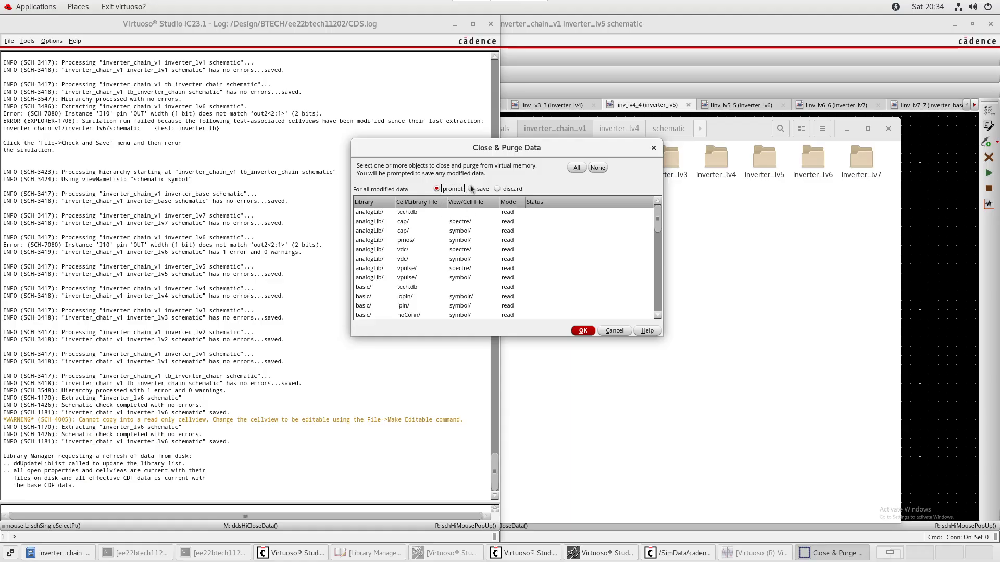
left_click(576, 168)
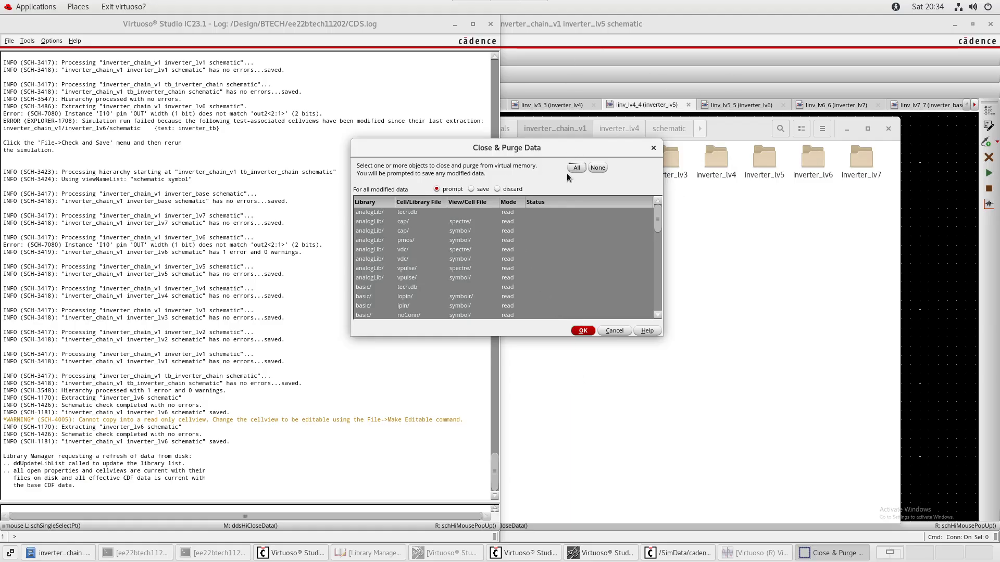
left_click(583, 331)
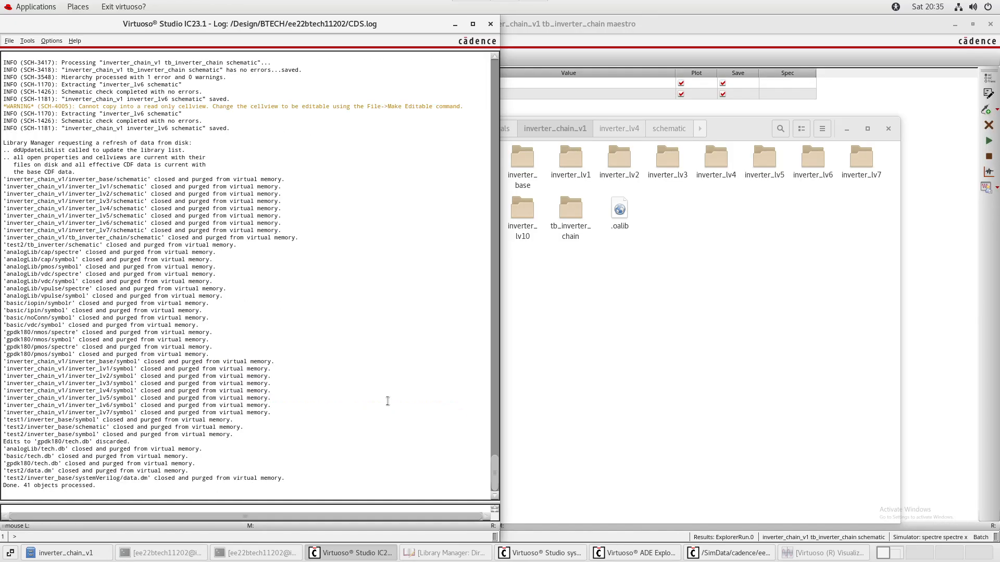
Restore the Library Manager, select tb_inverter_chain to check its maestro view's lock and refresh the display.
left_click(457, 554)
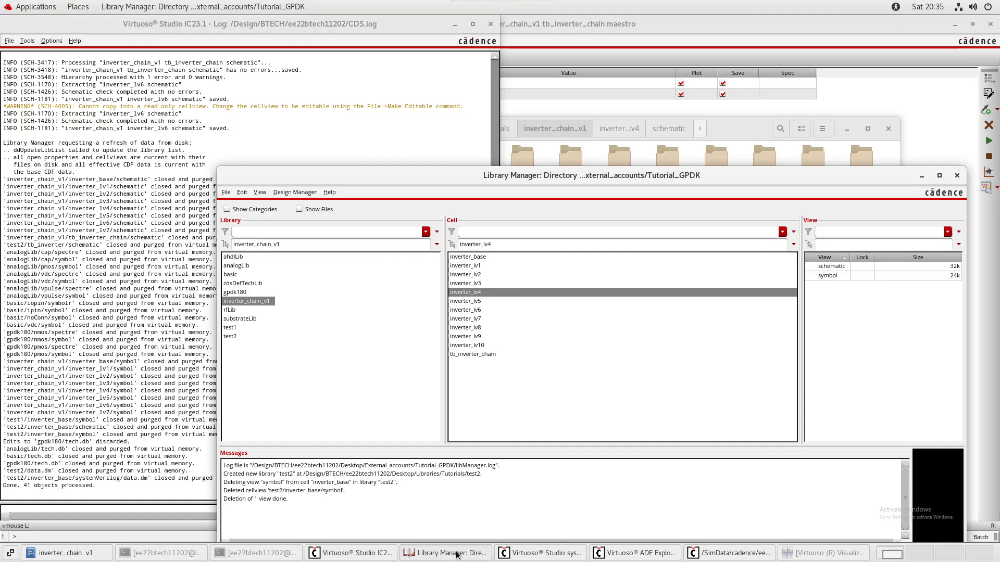
left_click(473, 355)
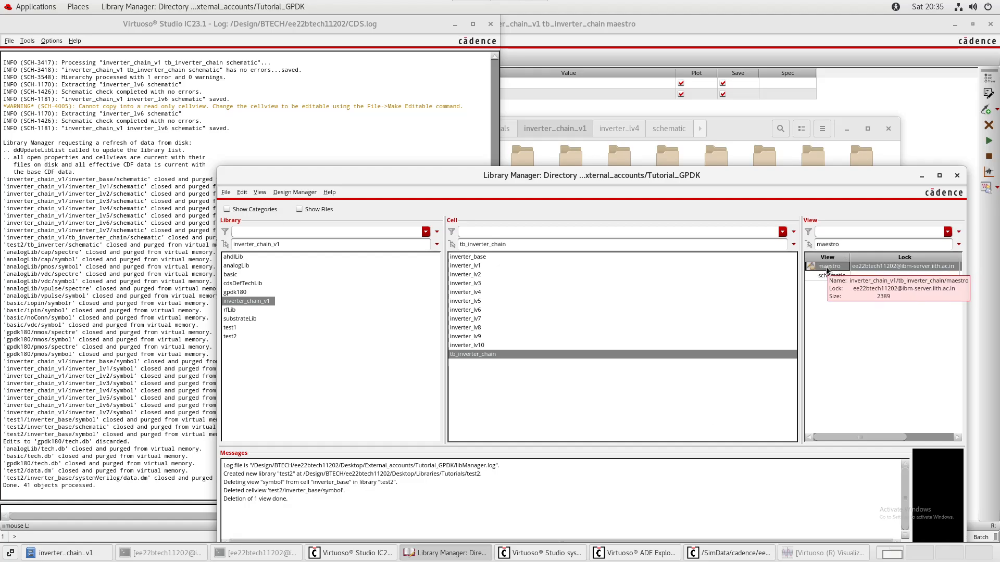
left_click(266, 193)
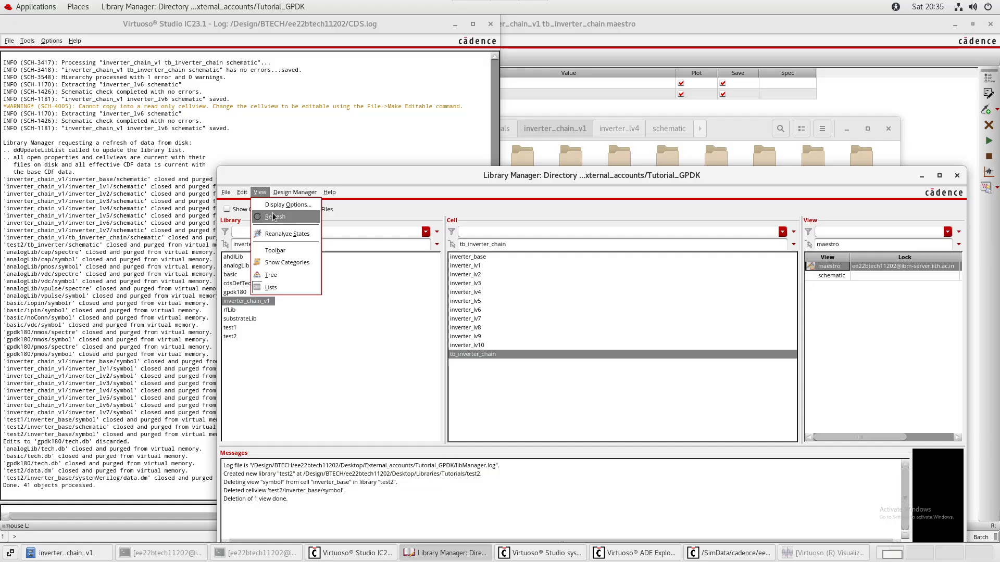
left_click(273, 217)
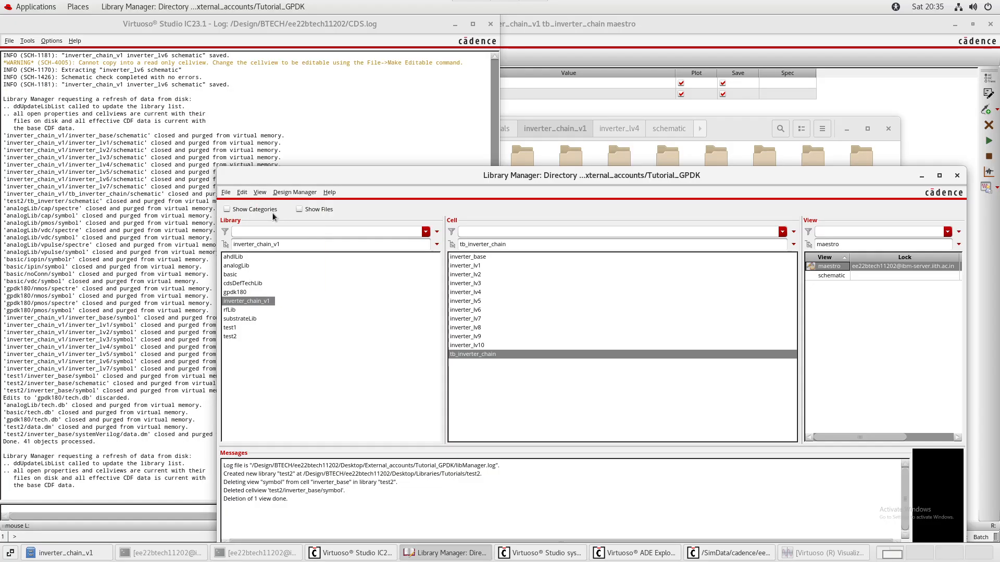
Drag the tb_inverter_chain maestro's ADE Explorer window out of its maximized state and close it.
left_click(627, 40)
left_click_drag(557, 22, 505, 240)
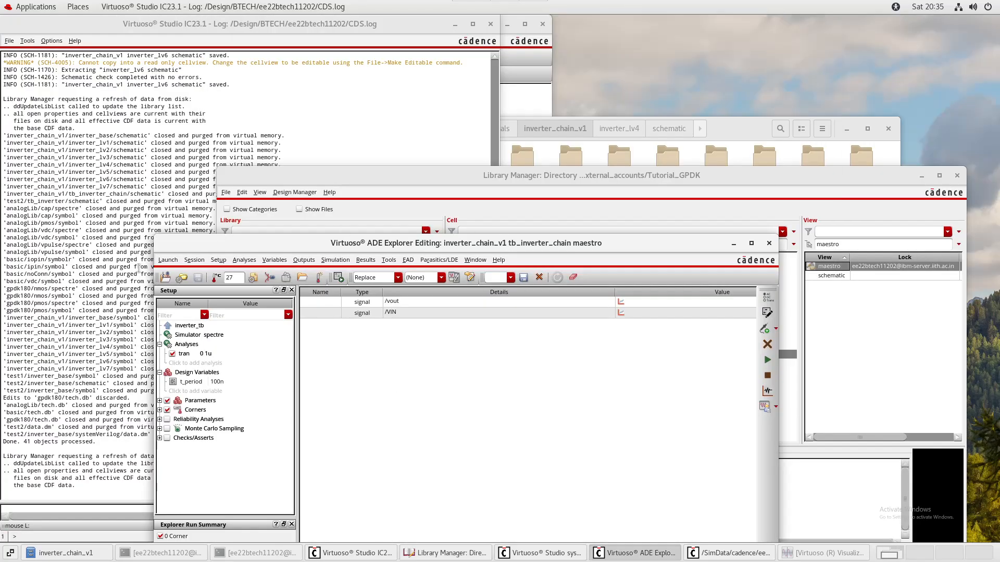
left_click(769, 242)
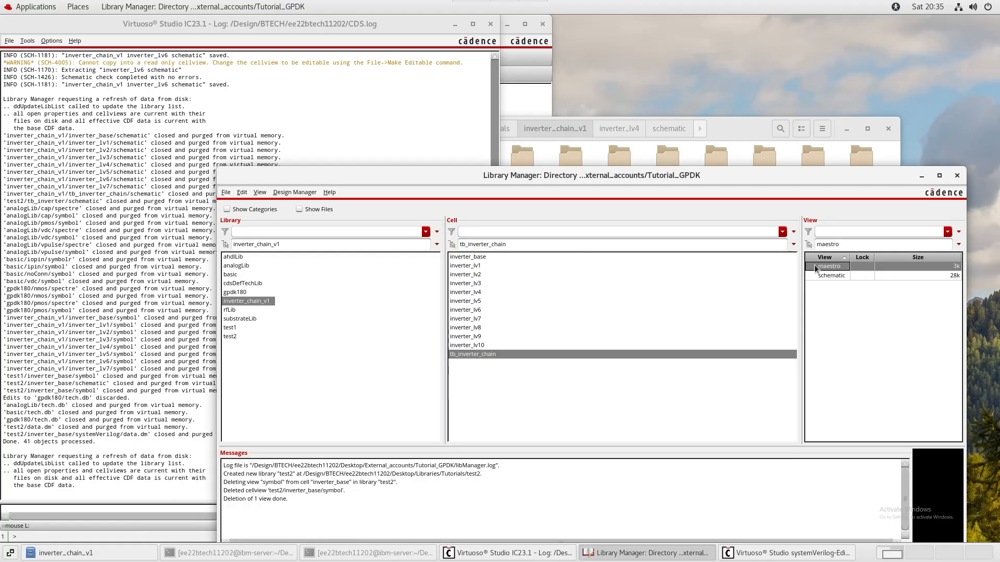
Check the locks on inverter_lv10 and tb_inverter_chain, then refresh the Library Manager twice.
left_click(475, 346)
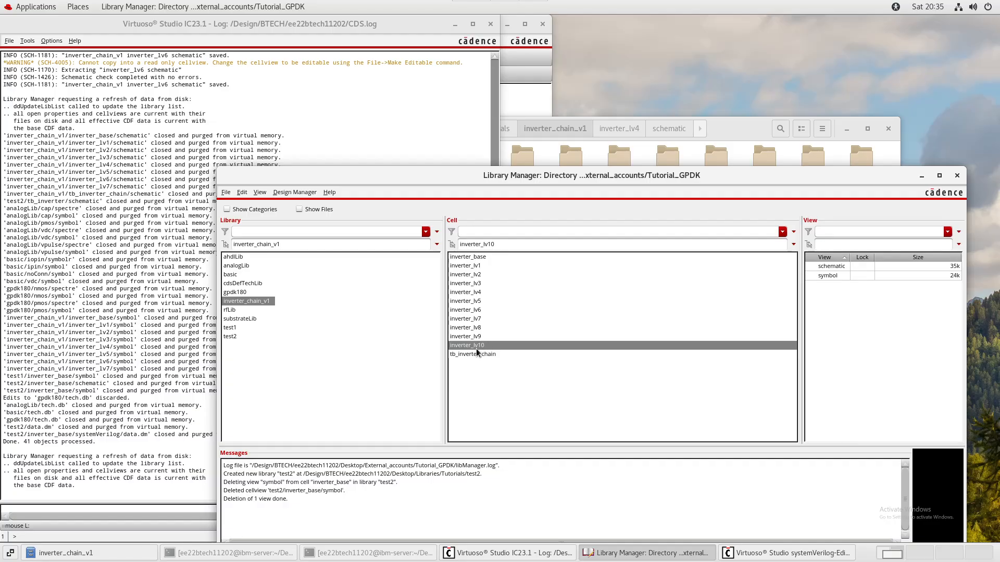
left_click(476, 354)
left_click(258, 193)
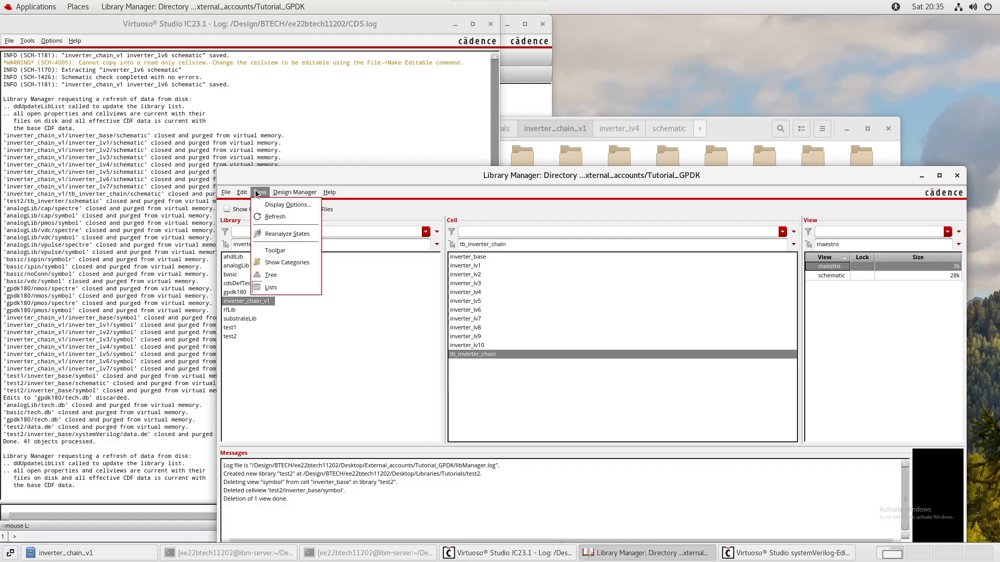
left_click(290, 218)
left_click(259, 192)
left_click(285, 216)
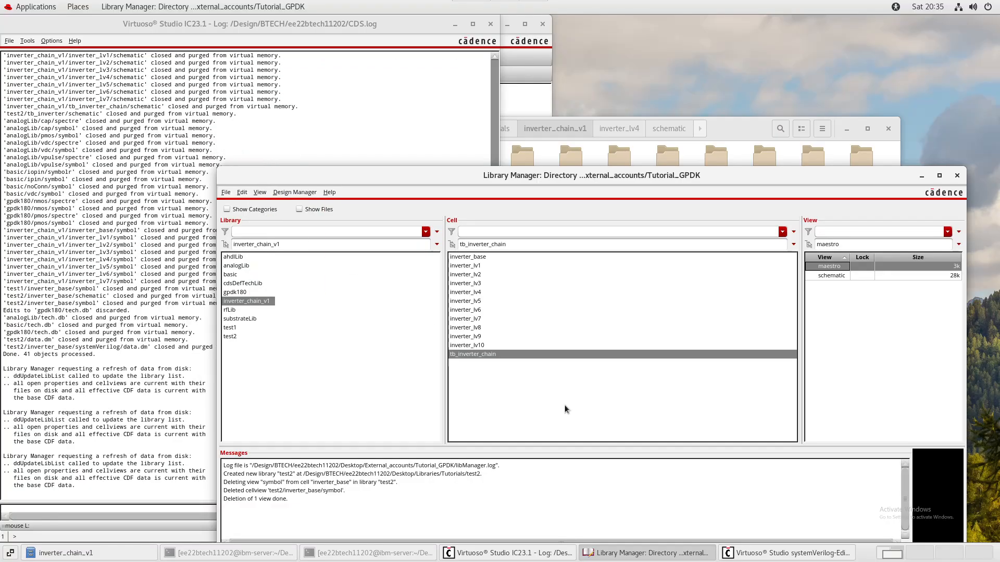
Check the lock status of the inverter_lv3 and inverter_lv5 views in the Library Manager.
left_click(477, 283)
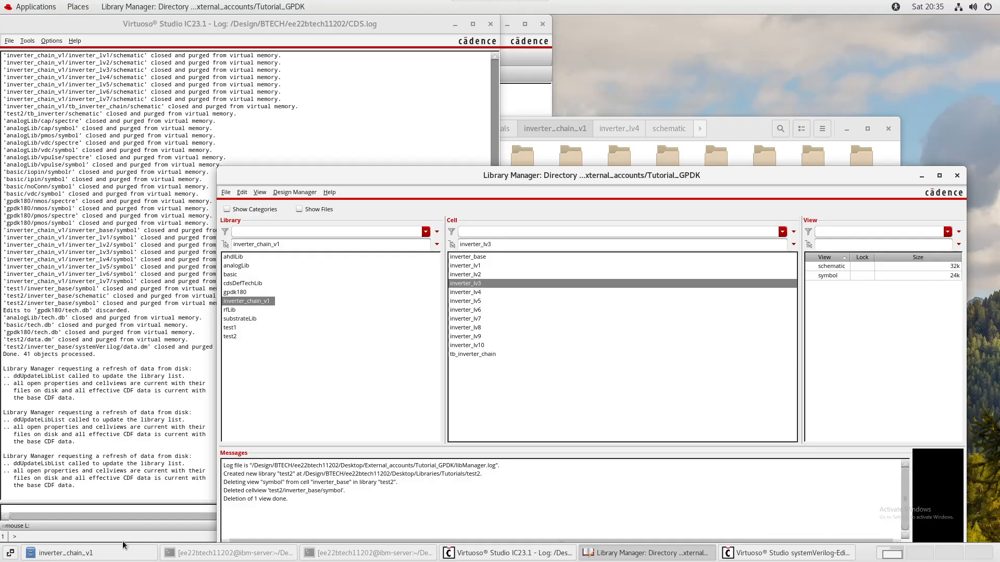
left_click(487, 302)
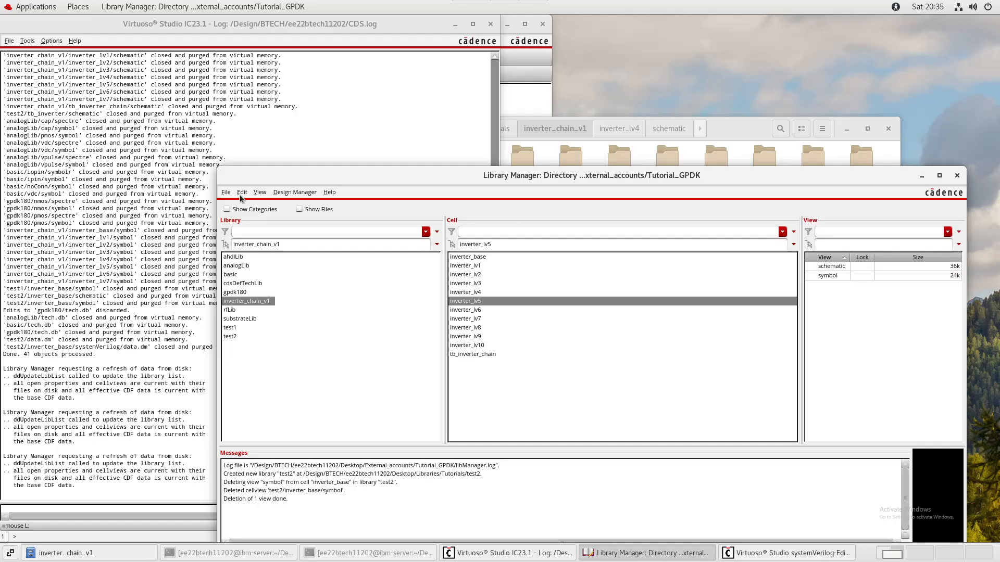
left_click(259, 192)
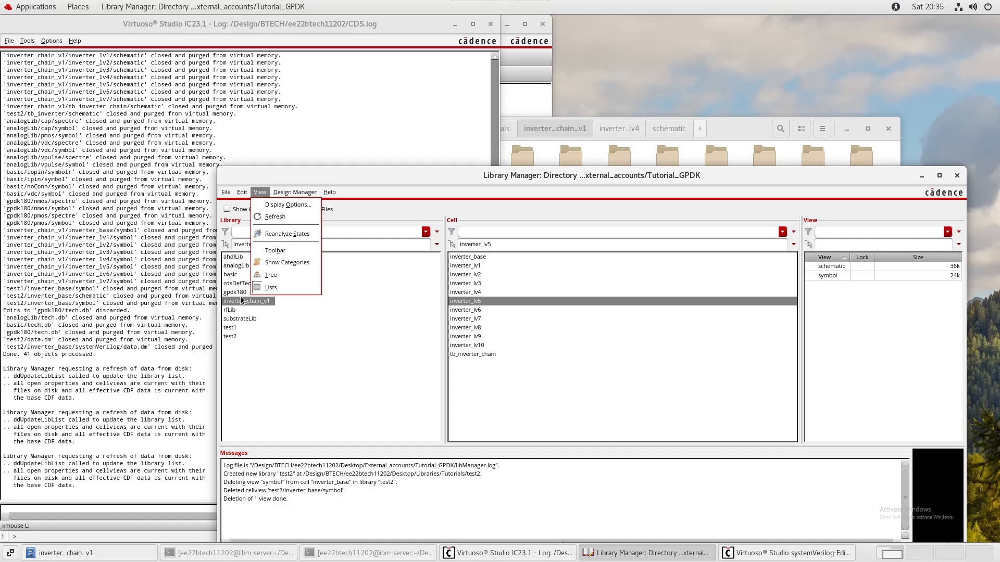
left_click(605, 425)
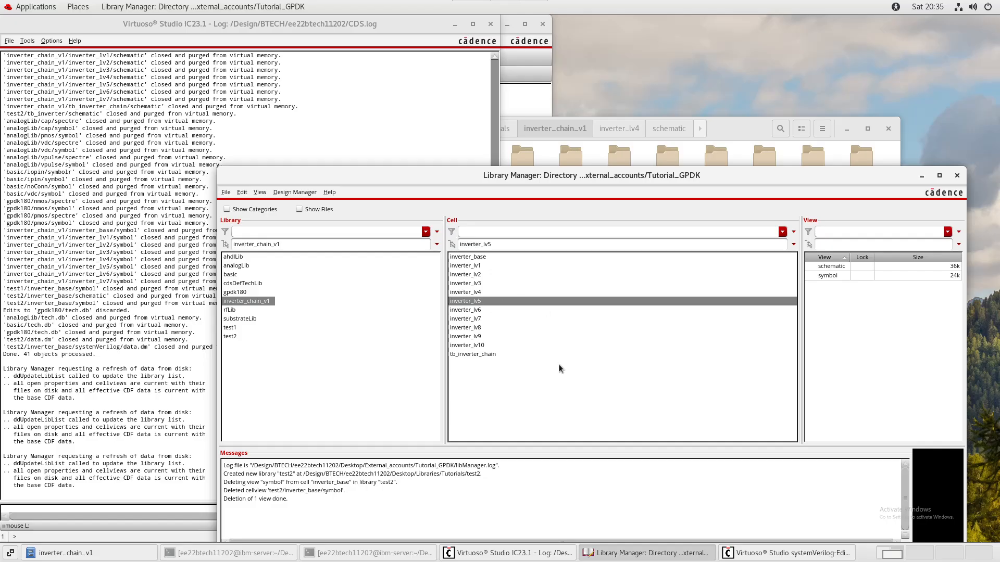
Refresh the Library Manager twice with inverter_lv5 selected to update the displayed lock status.
left_click(261, 192)
left_click(260, 192)
left_click(259, 193)
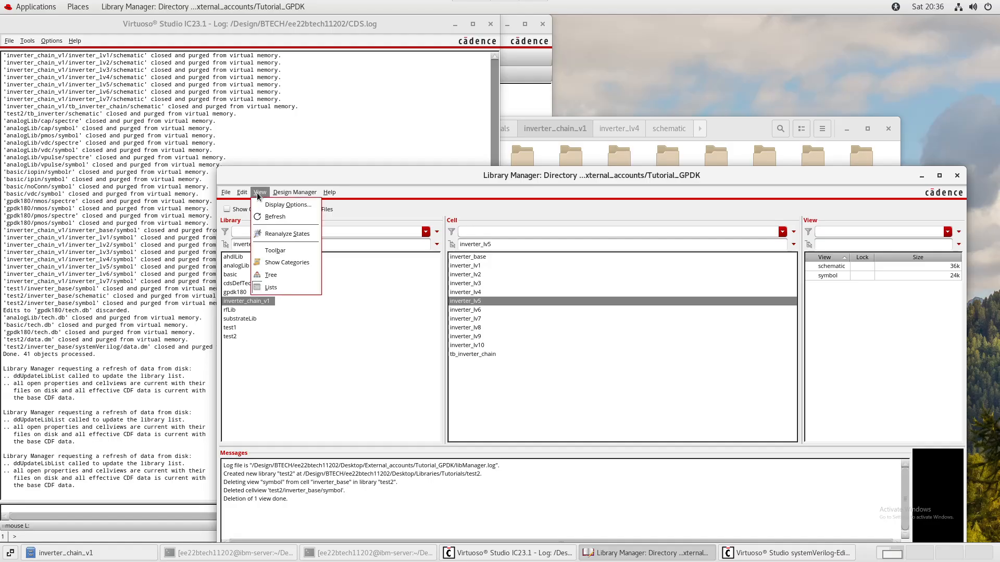
left_click(269, 219)
left_click(259, 193)
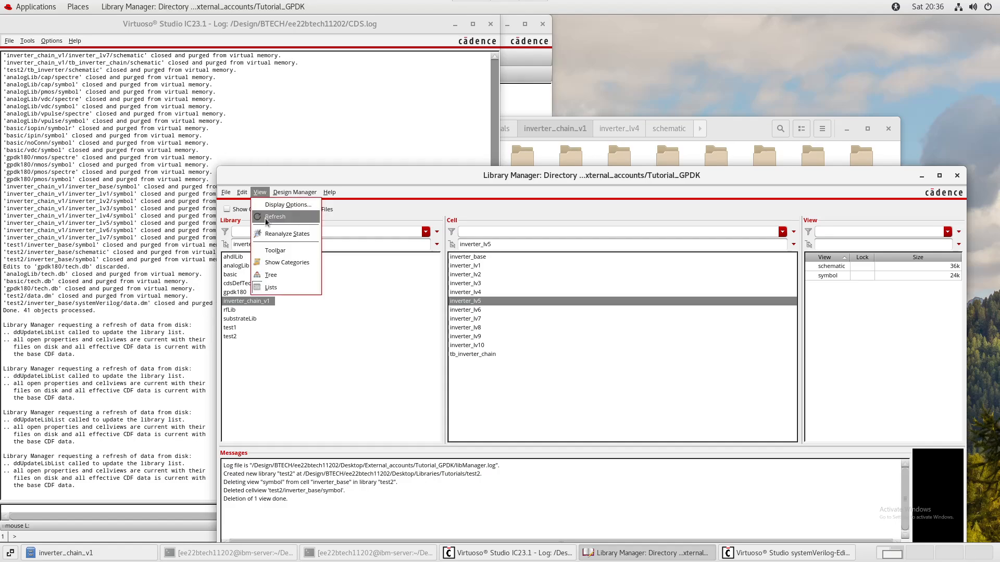
left_click(275, 216)
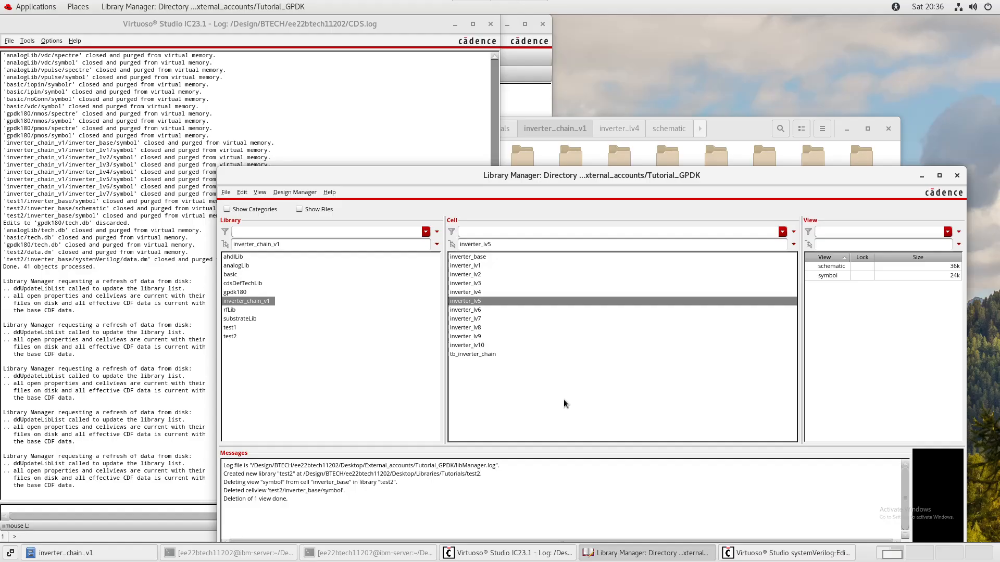
Select tb_inverter_chain, refresh the Library Manager once more and check the locks on inverter_lv8.
left_click(507, 355)
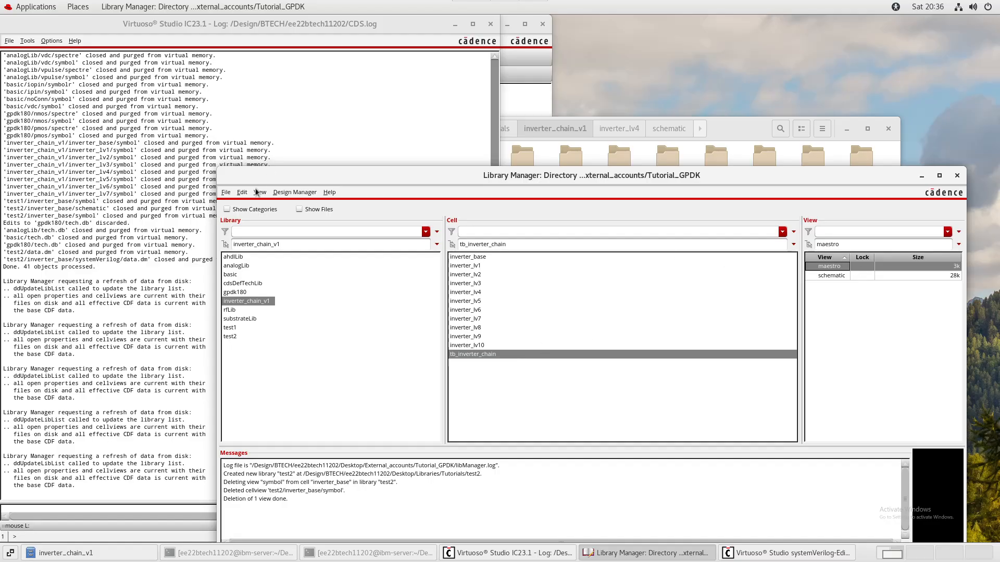
left_click(259, 193)
left_click(276, 216)
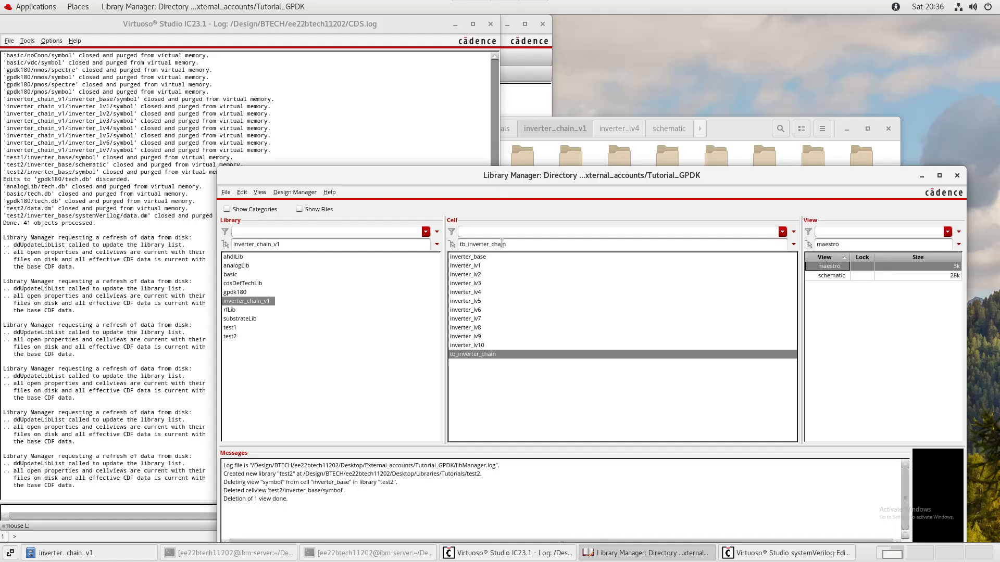
left_click(491, 328)
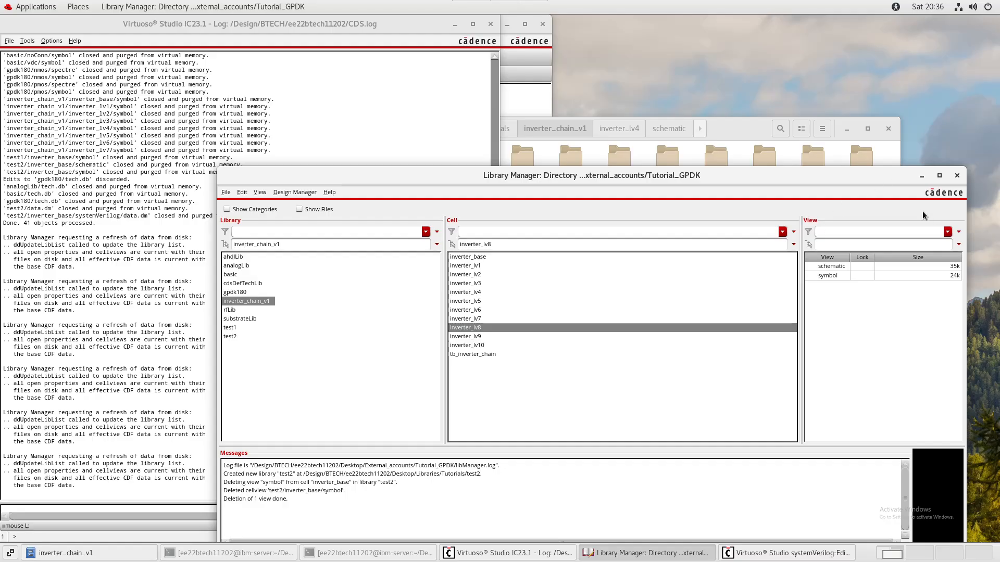
Refresh the Library Manager, open the inverter_lv8 schematic for editing to check its lock, and close it again.
left_click(259, 192)
left_click(281, 219)
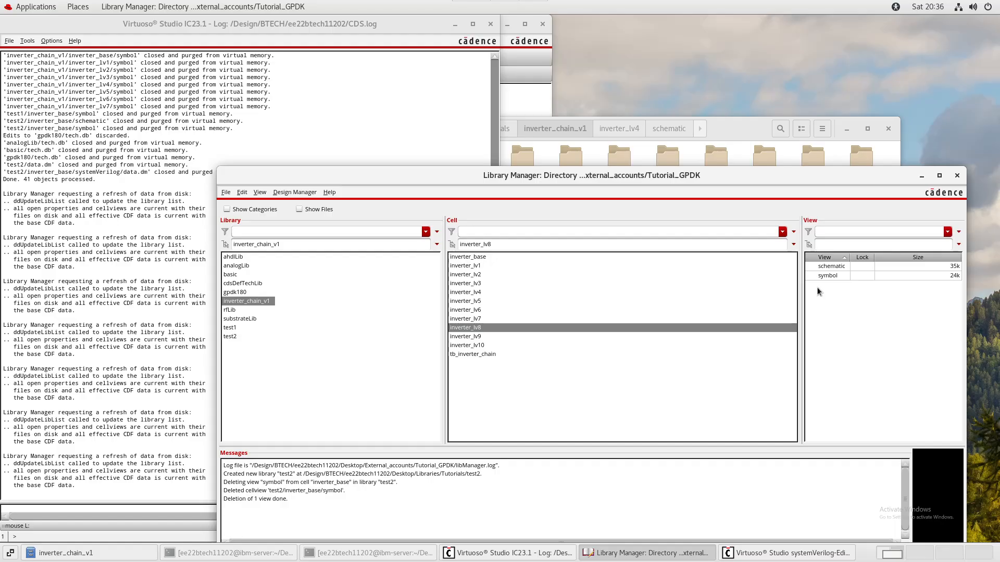
left_click(838, 270)
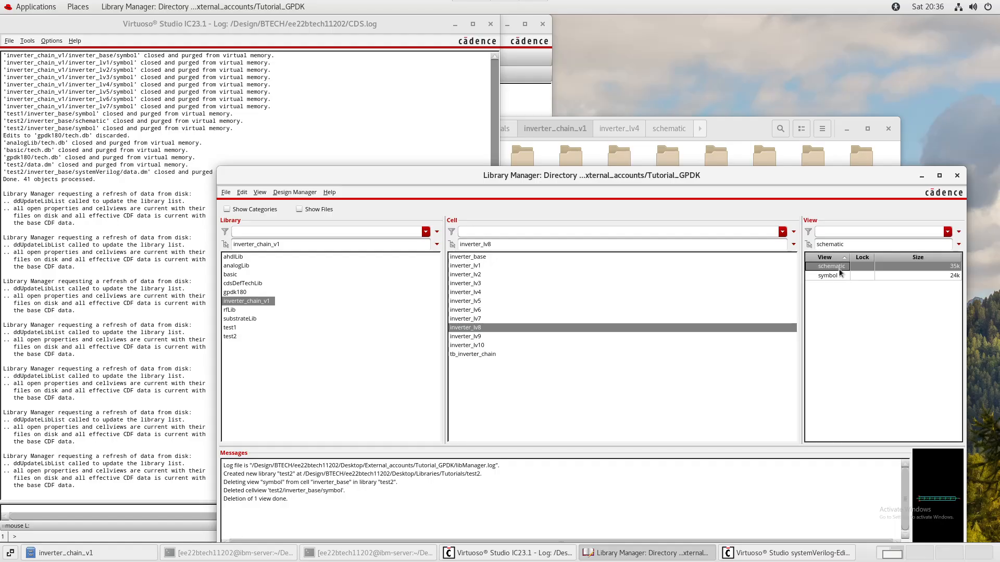
double_click(840, 268)
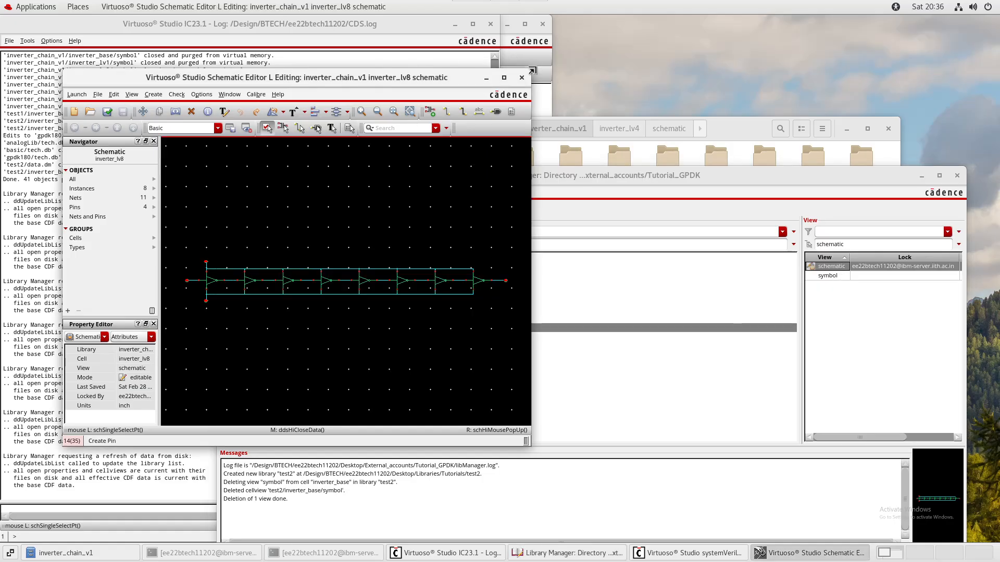
left_click(521, 77)
Open the inverter_lv8 schematic in read-only mode and check its lock status in the Library Manager.
right_click(828, 267)
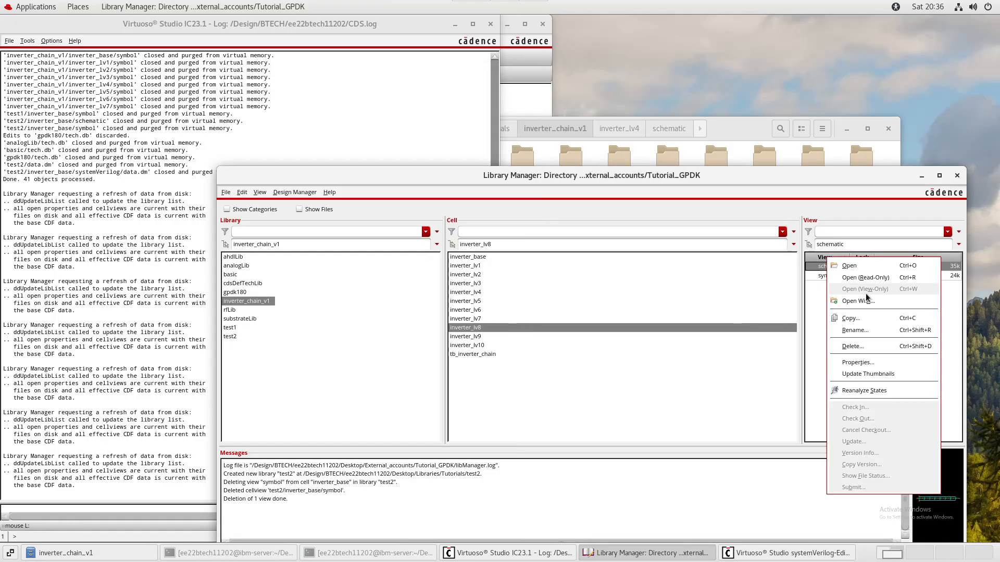
left_click(854, 285)
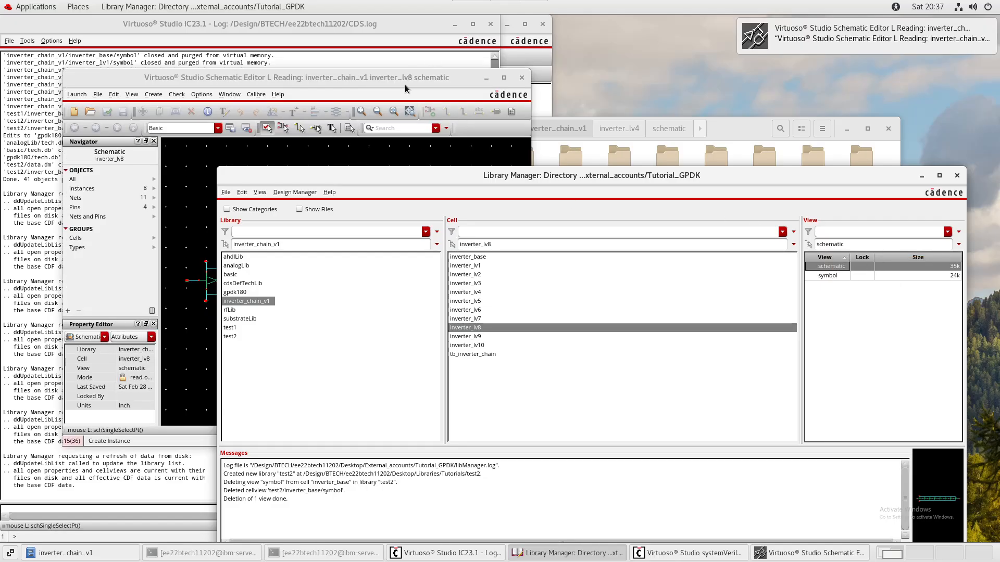
left_click_drag(406, 89, 698, 137)
double_click(698, 137)
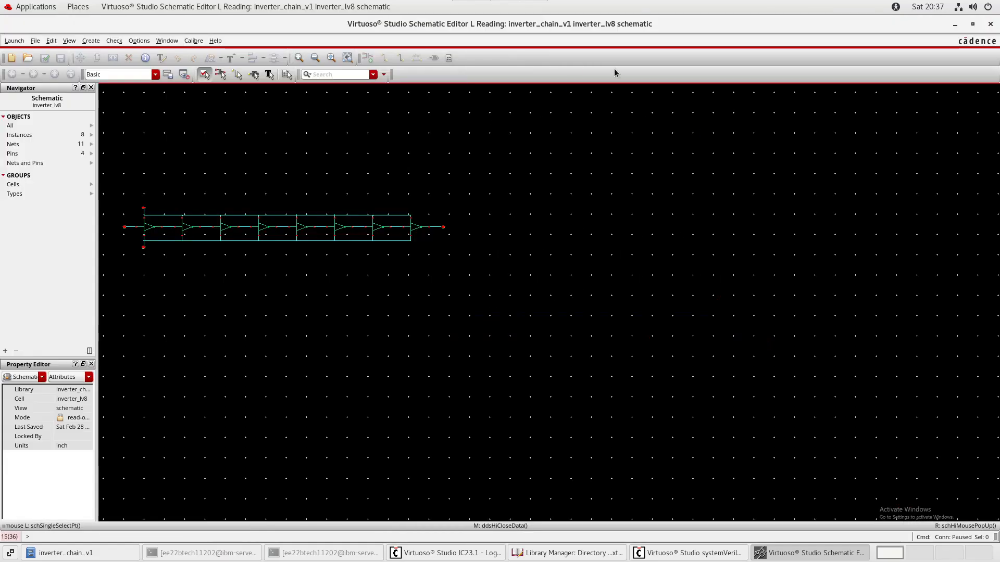
left_click_drag(632, 32, 439, 91)
left_click(880, 286)
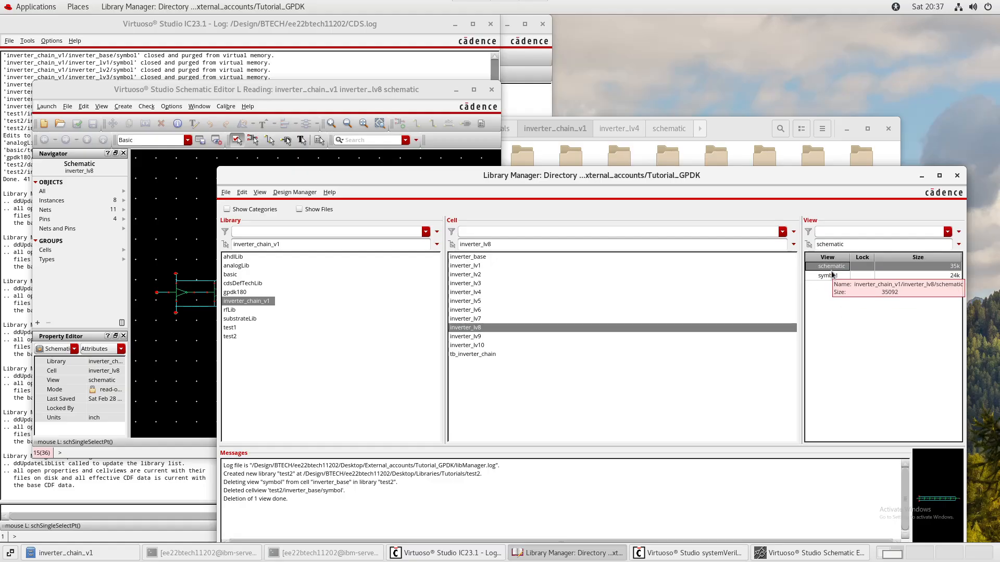
right_click(841, 266)
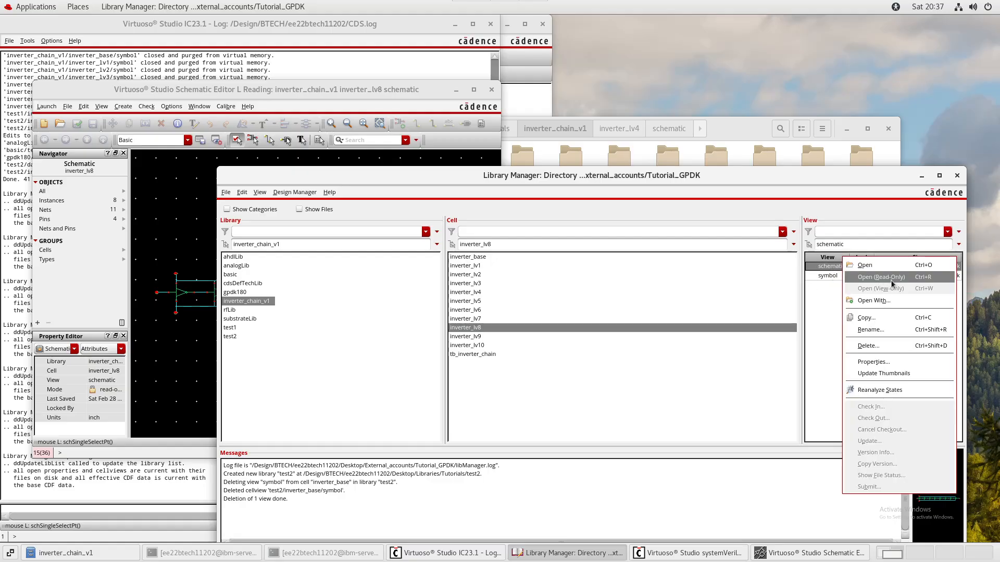
left_click(600, 155)
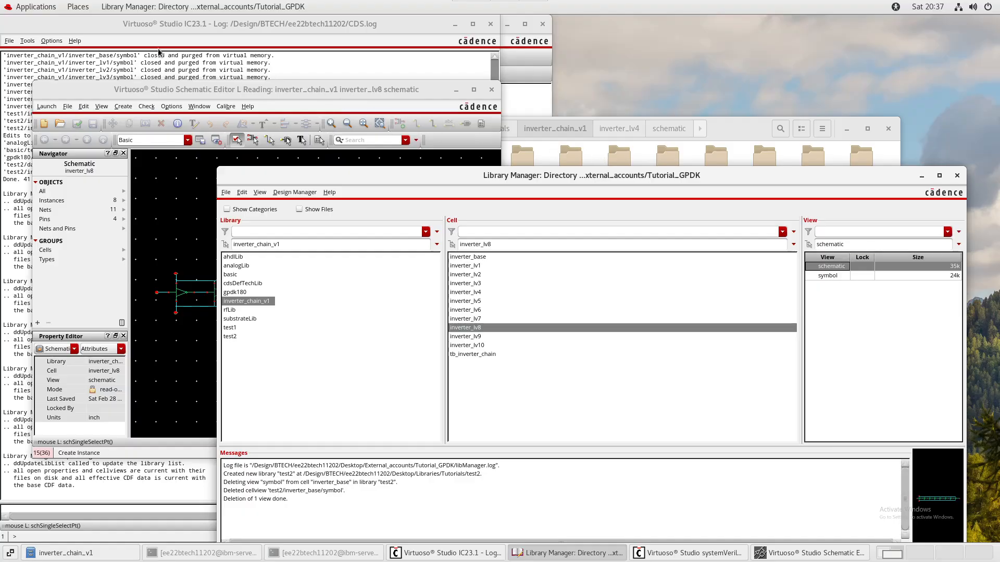
Maximize the read-only inverter_lv8 schematic, fit the whole inverter chain in view and restore the smaller window.
double_click(285, 89)
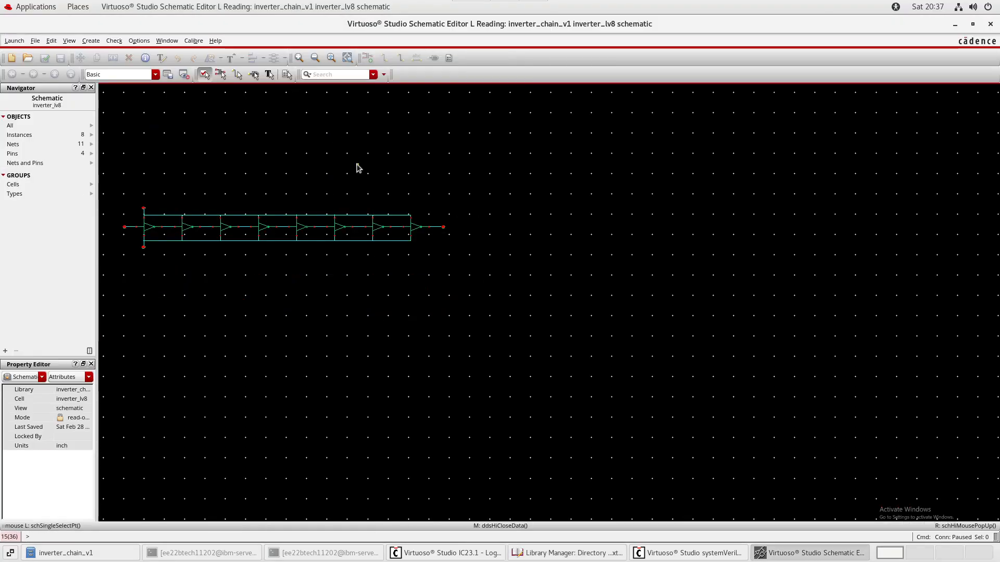
key("f")
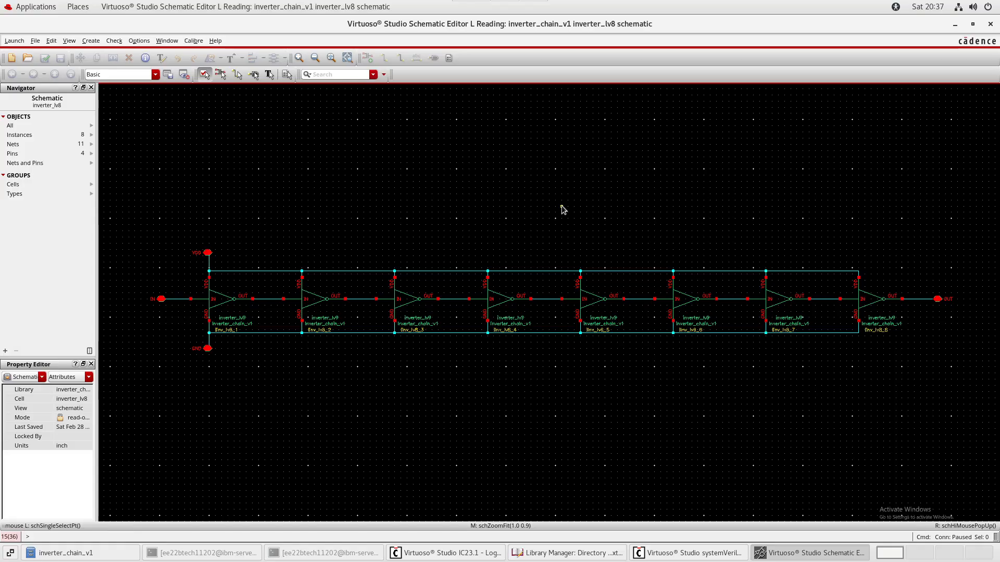
left_click_drag(679, 22, 530, 233)
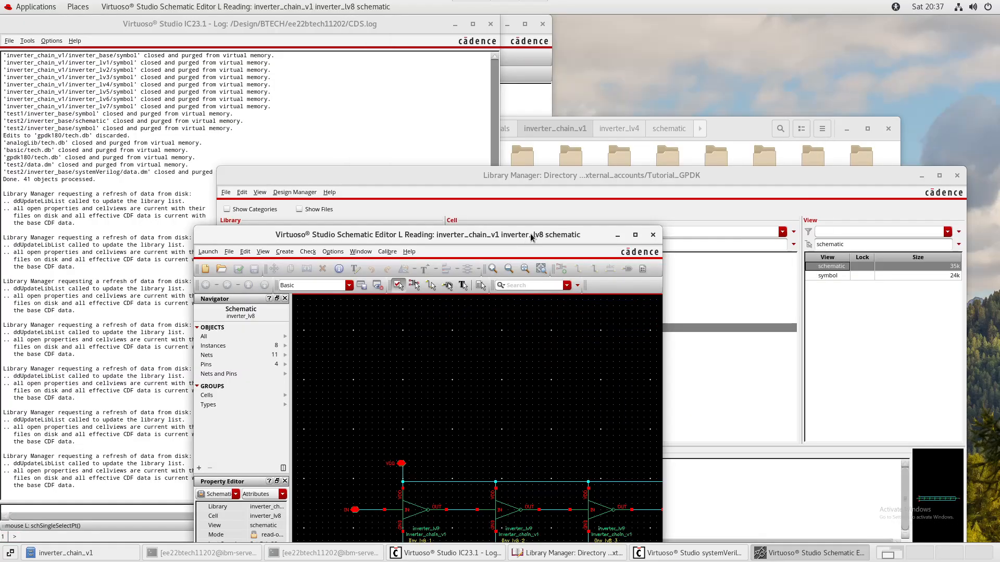
double_click(517, 235)
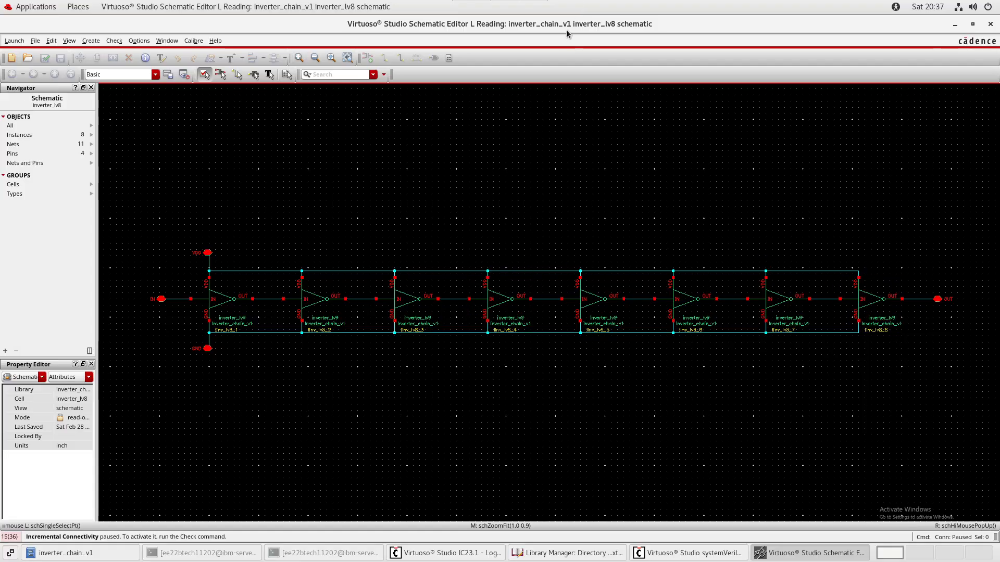
left_click_drag(664, 113, 670, 117)
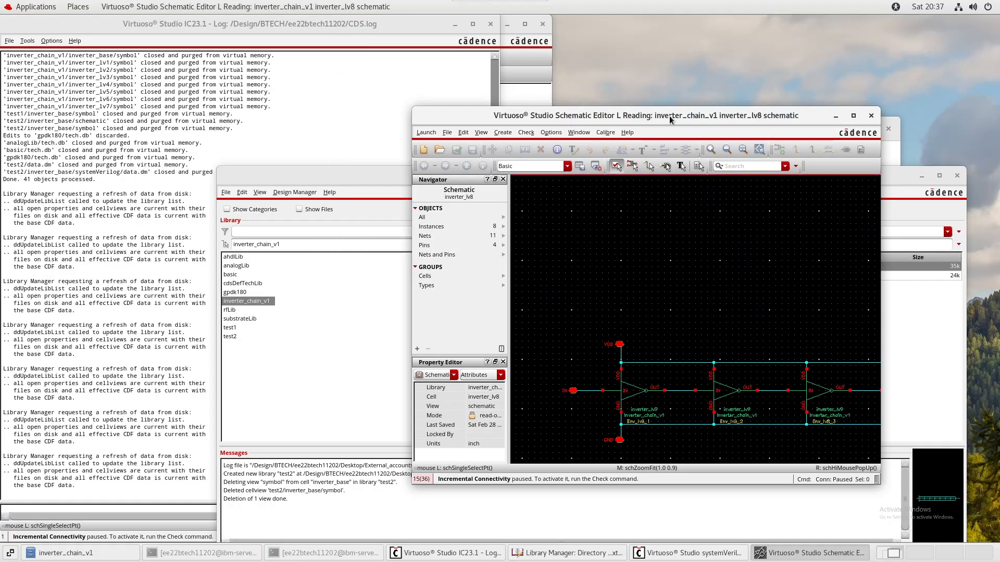
Recheck the inverter_lv8 lock status in the Library Manager and close the read-only schematic.
left_click(346, 195)
left_click(260, 192)
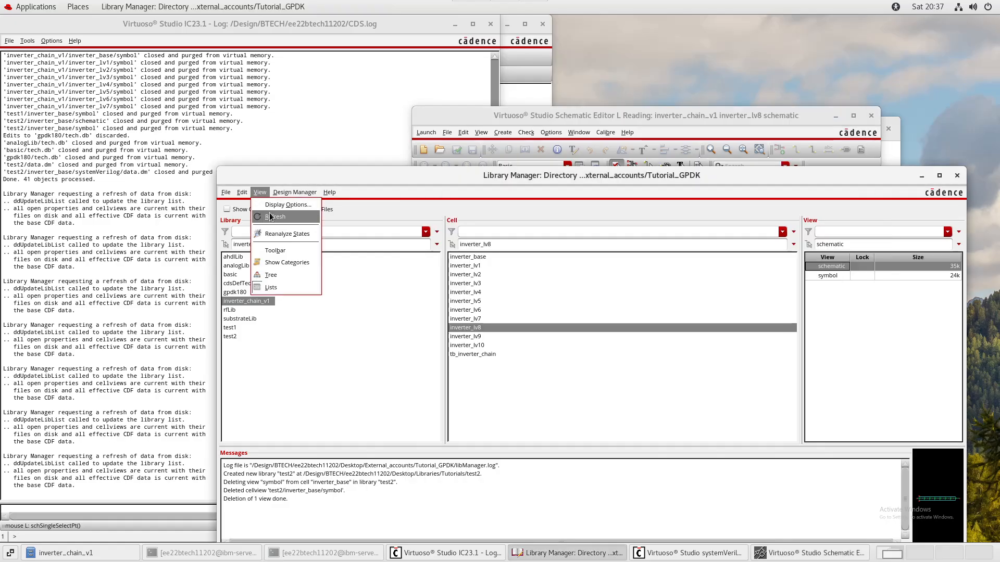
left_click(645, 119)
left_click_drag(707, 126, 612, 140)
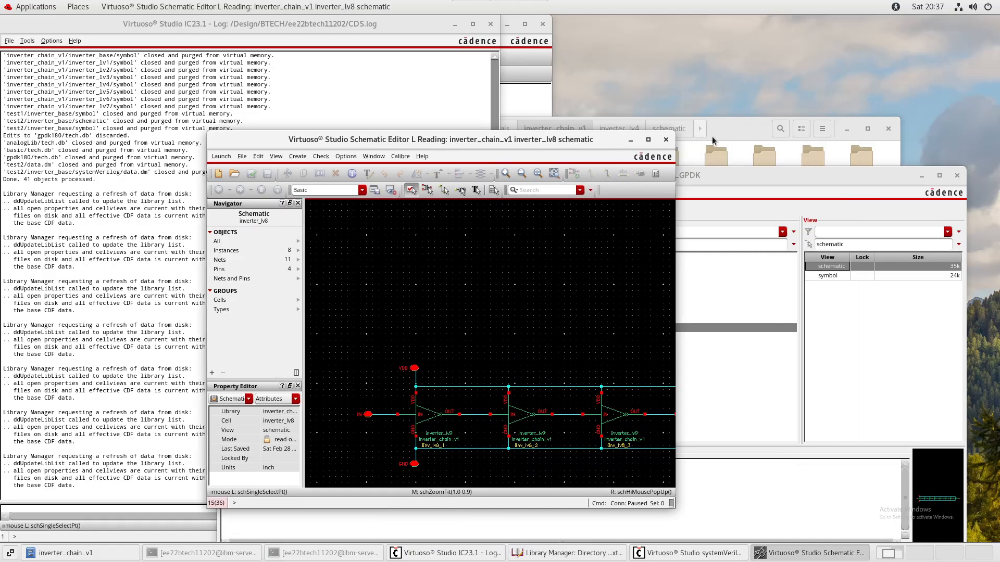
left_click(667, 139)
left_click_drag(767, 183, 673, 120)
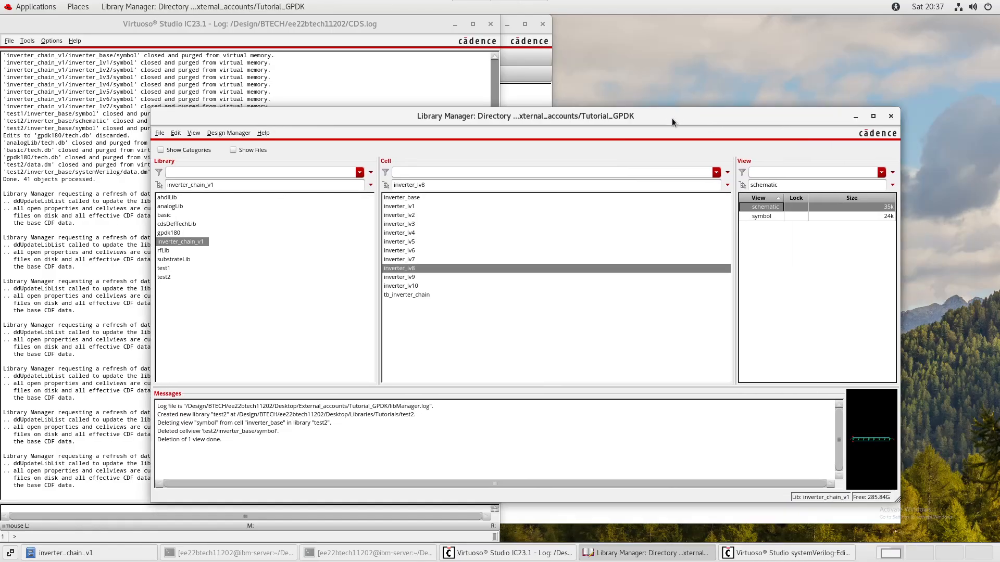
left_click(195, 136)
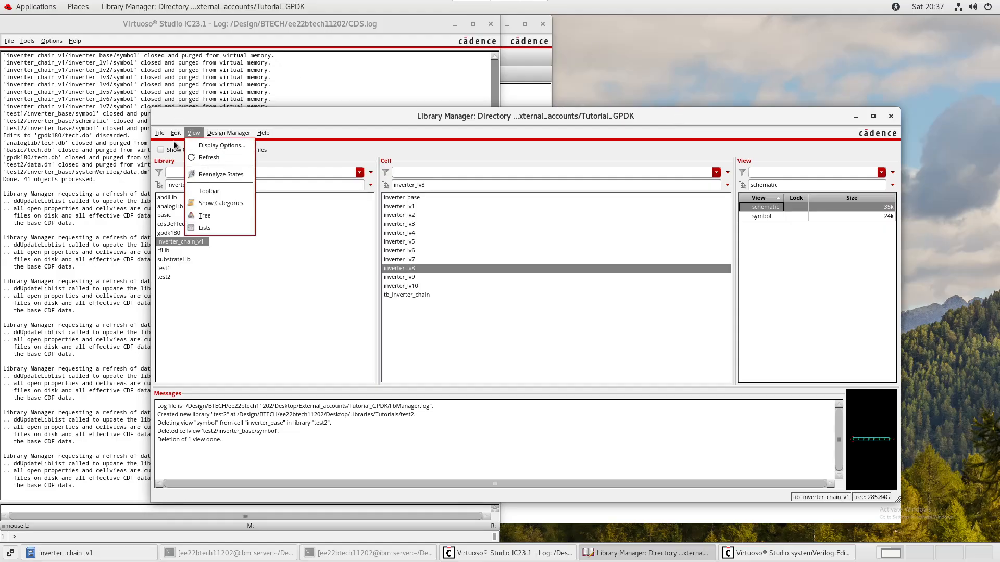
left_click(176, 145)
left_click(176, 135)
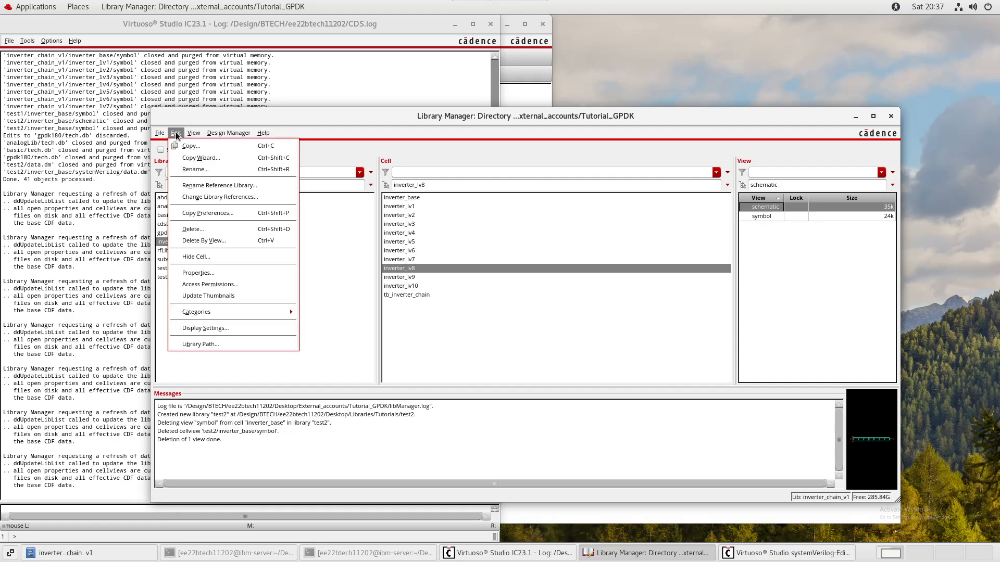
left_click(795, 292)
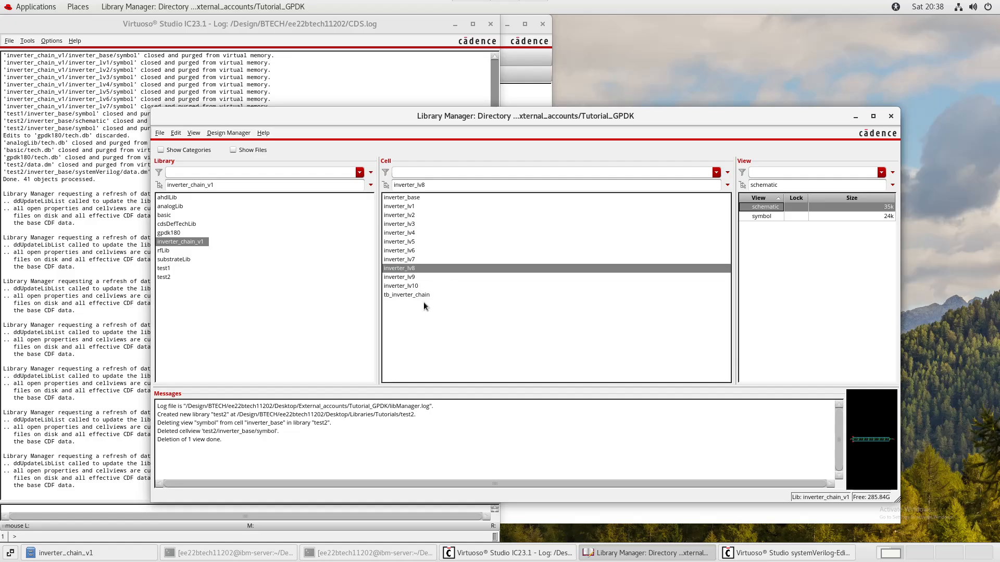
Open the tb_inverter_chain schematic for editing, check its lock in the Library Manager and close the schematic.
left_click(437, 294)
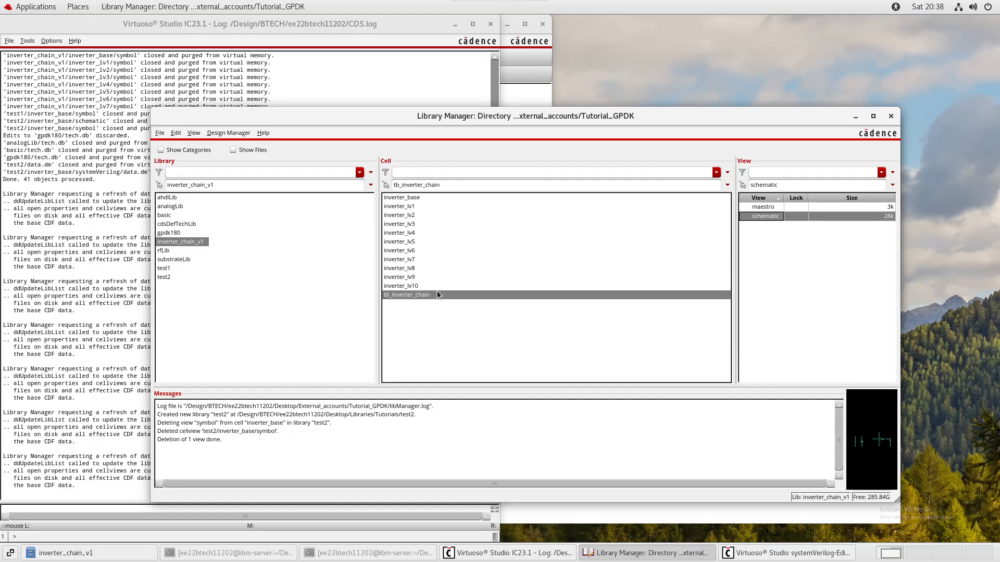
double_click(766, 216)
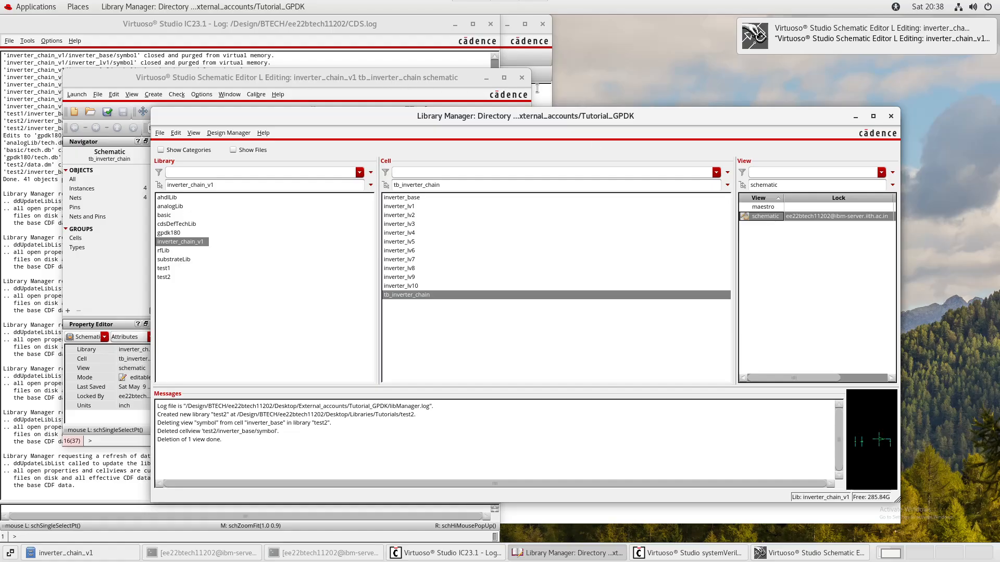
left_click(522, 77)
Open the maestro view of tb_inverter_chain in ADE Explorer and open the inverter_tb design in a tab.
left_click(758, 209)
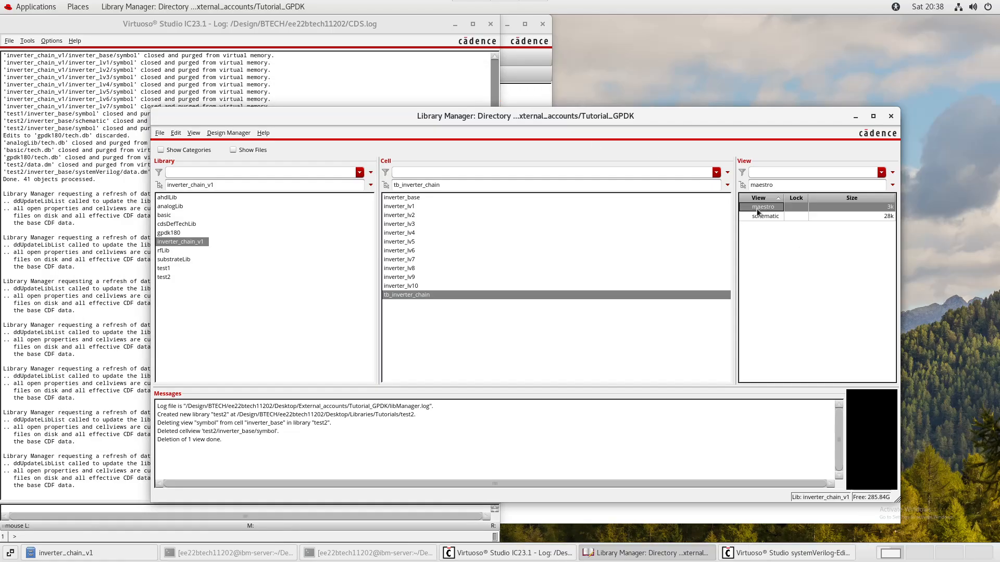
double_click(758, 208)
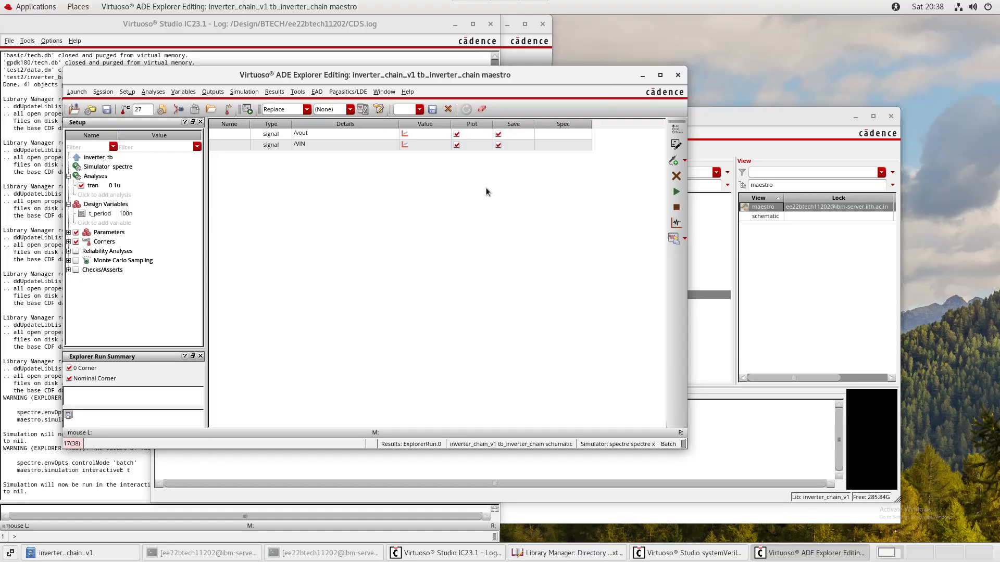
double_click(444, 78)
right_click(30, 105)
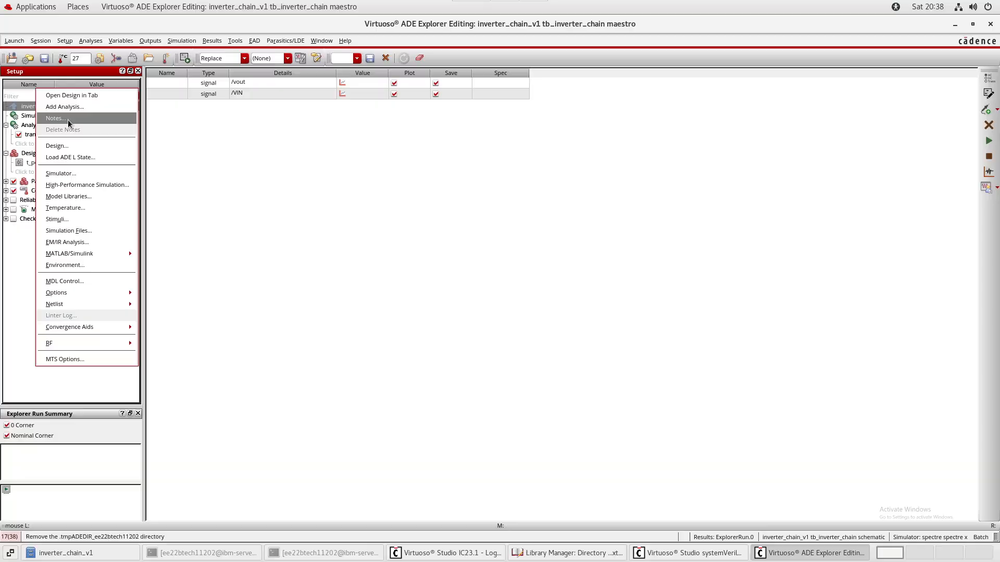
left_click(115, 95)
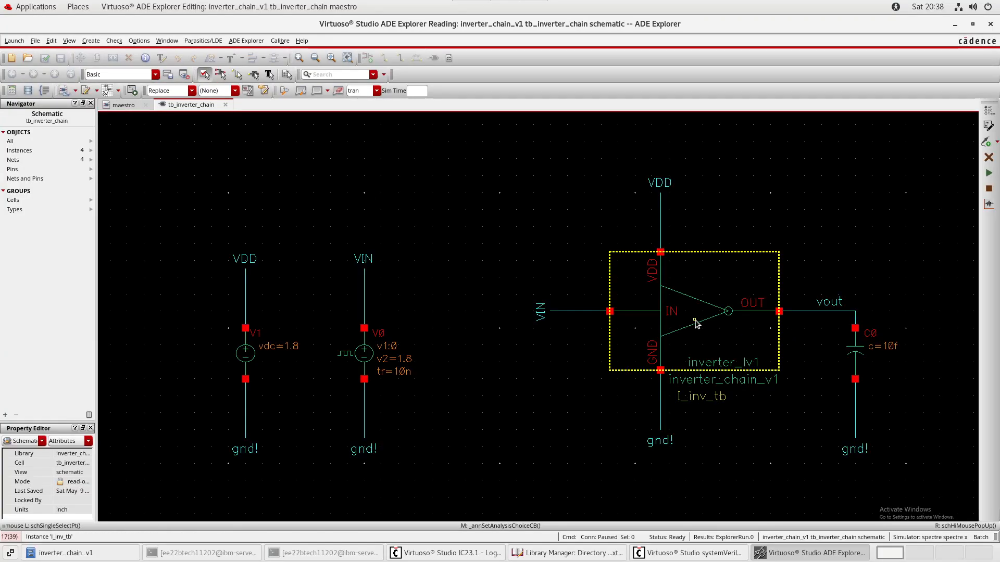
Return from the testbench schematic to the maestro view and check the tb_inverter_chain view locks in the Library Manager.
double_click(695, 320)
key("Escape")
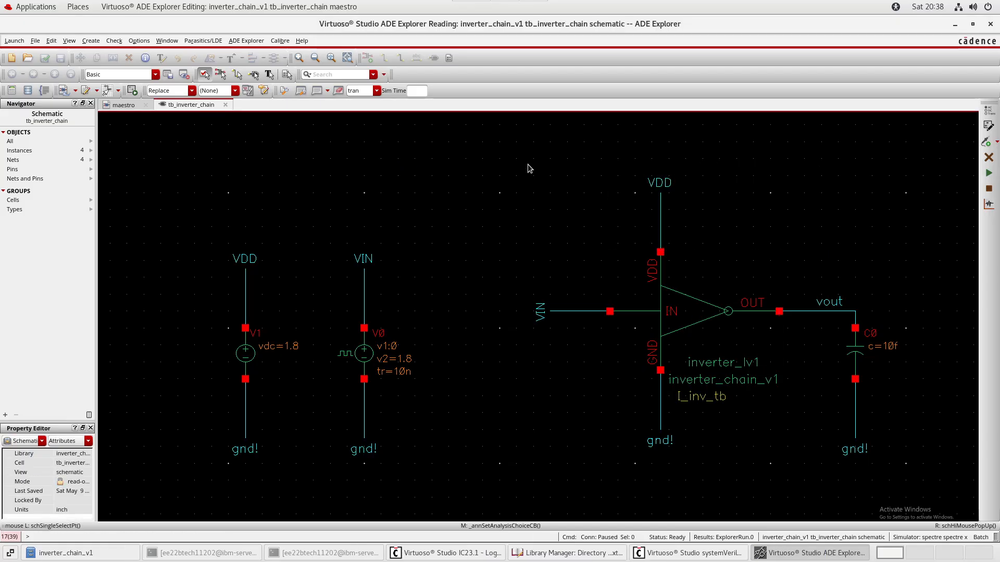
left_click(124, 104)
left_click_drag(596, 22, 623, 316)
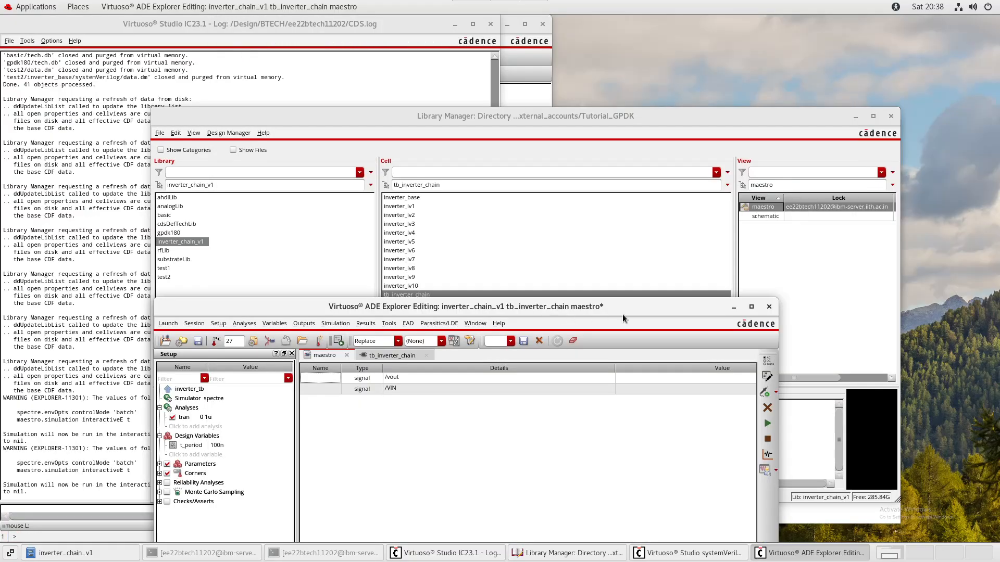
left_click(844, 290)
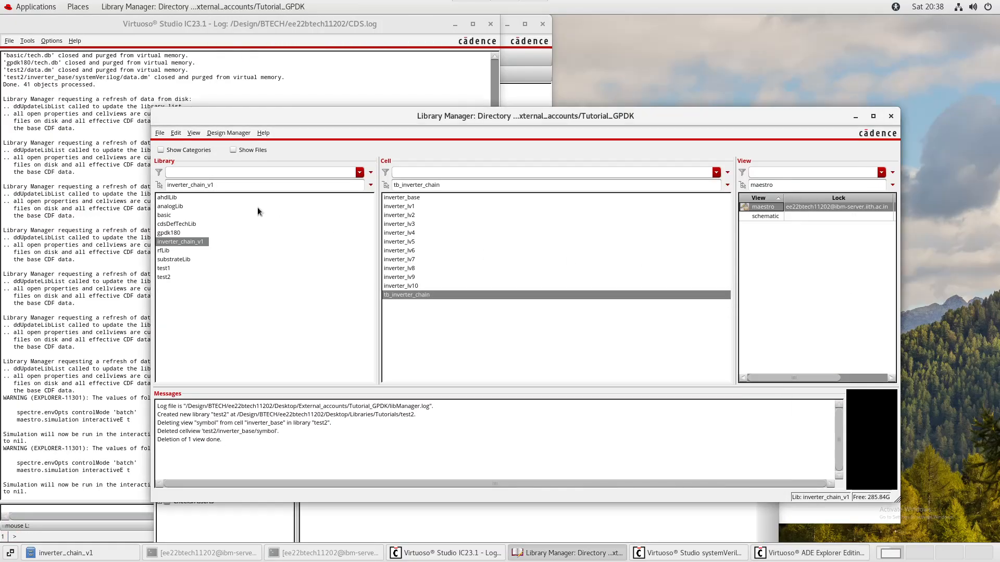
Examine the read path in the library properties of inverter_chain_v1 and close the property editor.
right_click(198, 245)
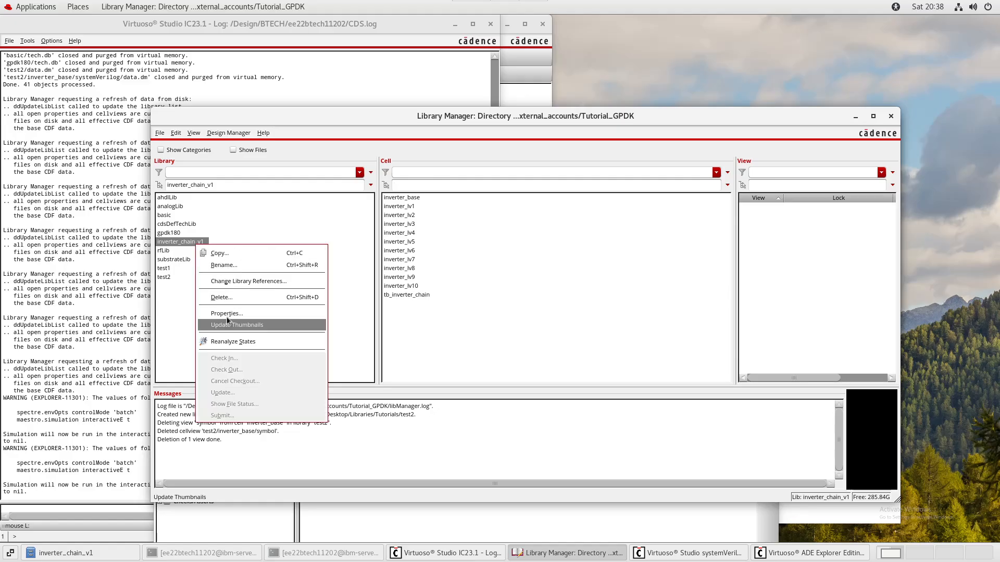
left_click(225, 328)
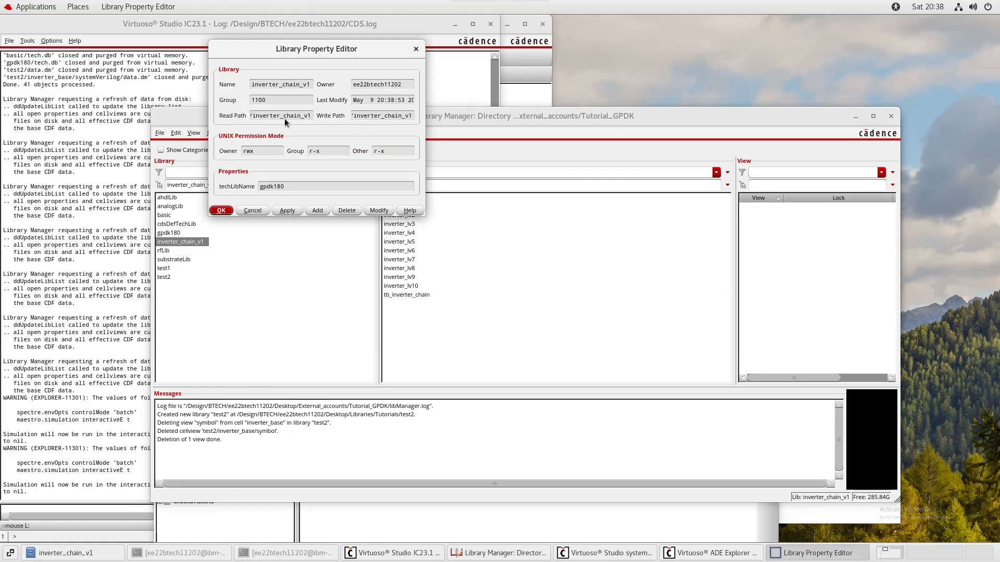
double_click(285, 116)
left_click_drag(284, 121, 186, 121)
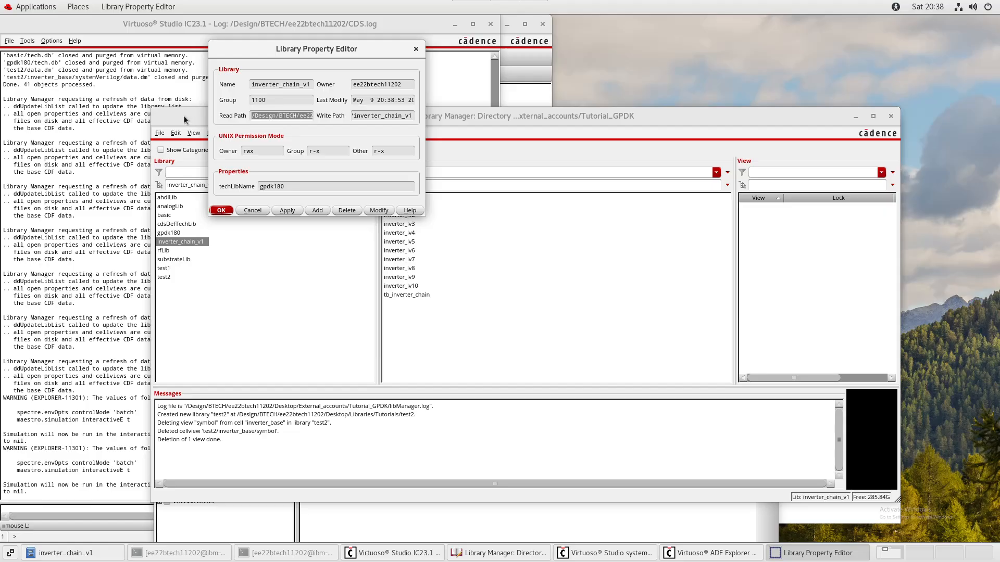
left_click(416, 49)
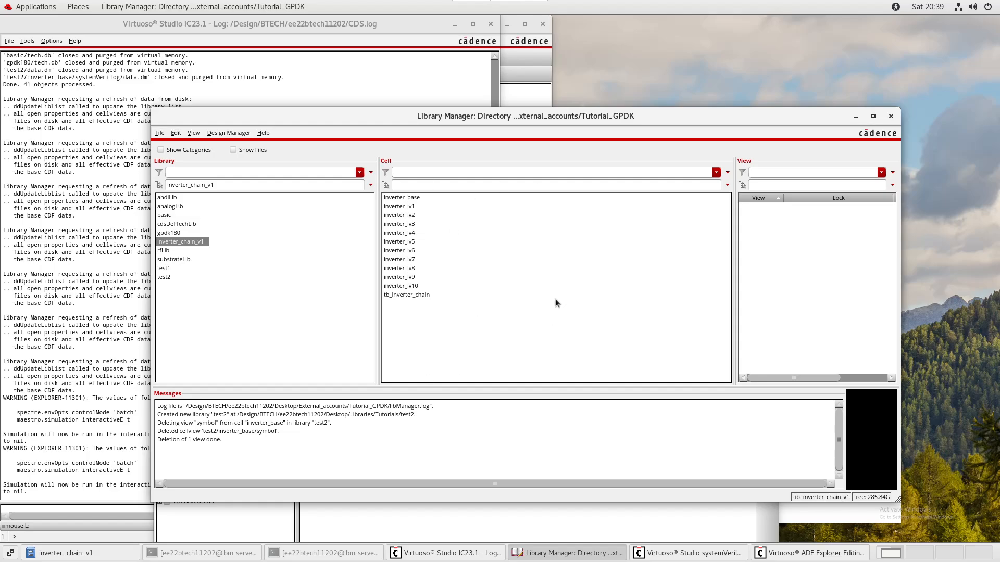
Check the tb_inverter_chain view locks against its open ADE Explorer window, keeping the locks in sight, and return to the Library Manager.
left_click(408, 295)
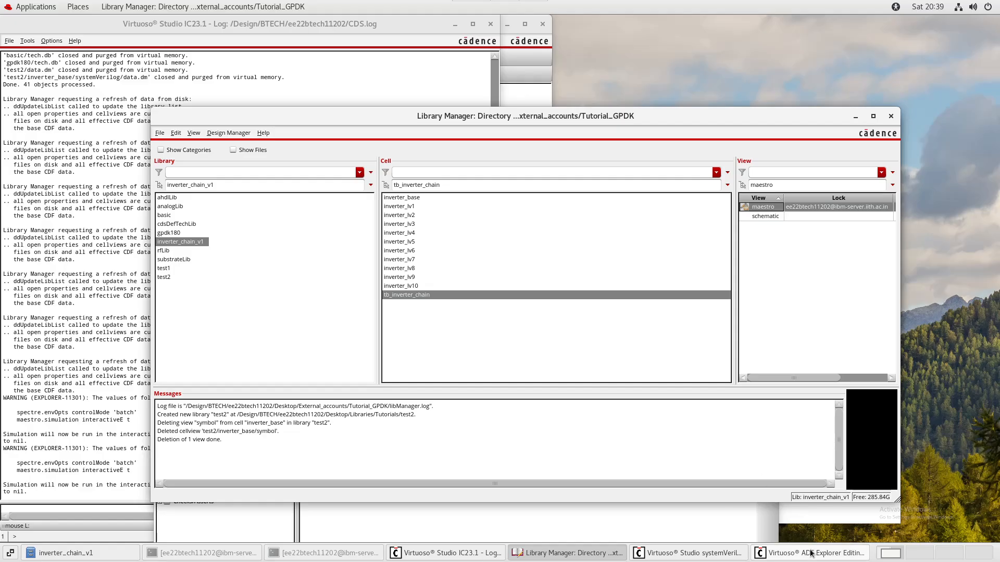
left_click_drag(553, 307, 665, 205)
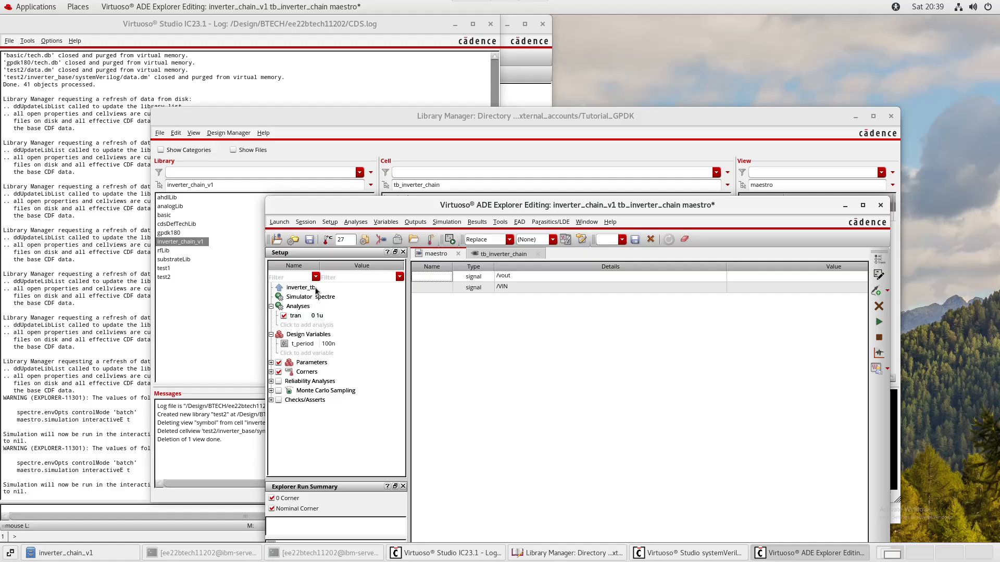
left_click_drag(563, 203, 571, 253)
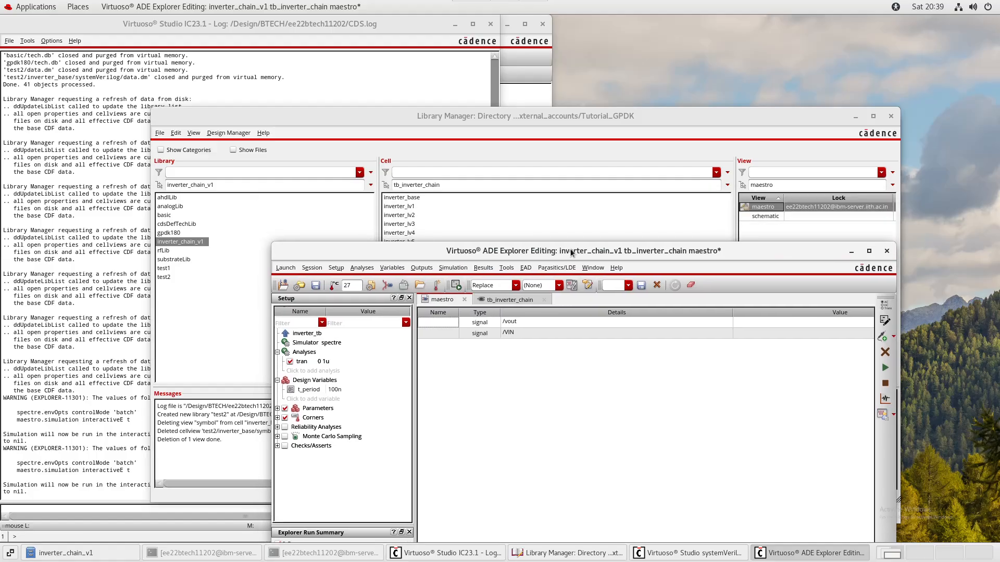
left_click(676, 109)
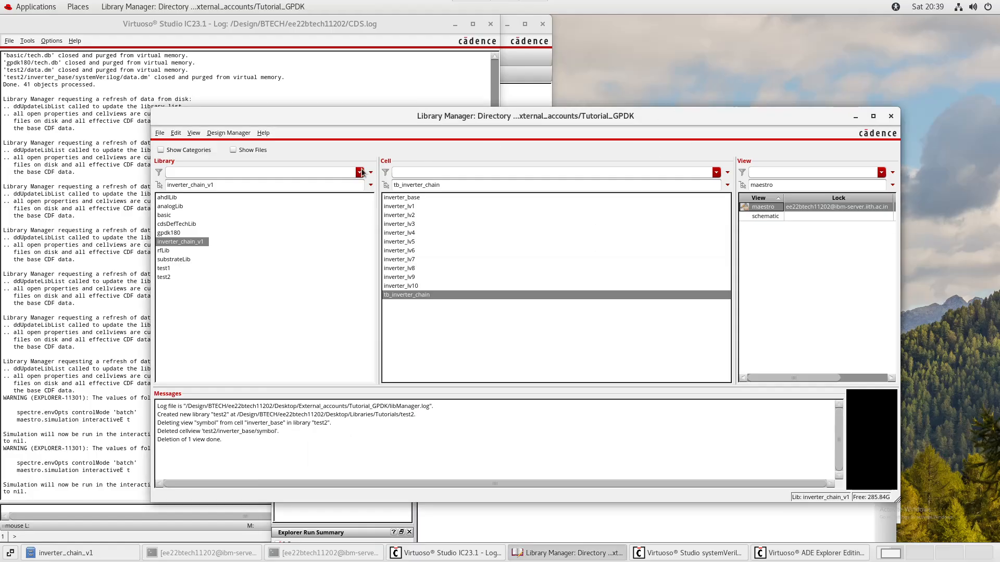
Compare the cell lists of the gpdk180 and inverter_chain_v1 libraries in the Library Manager.
left_click(167, 234)
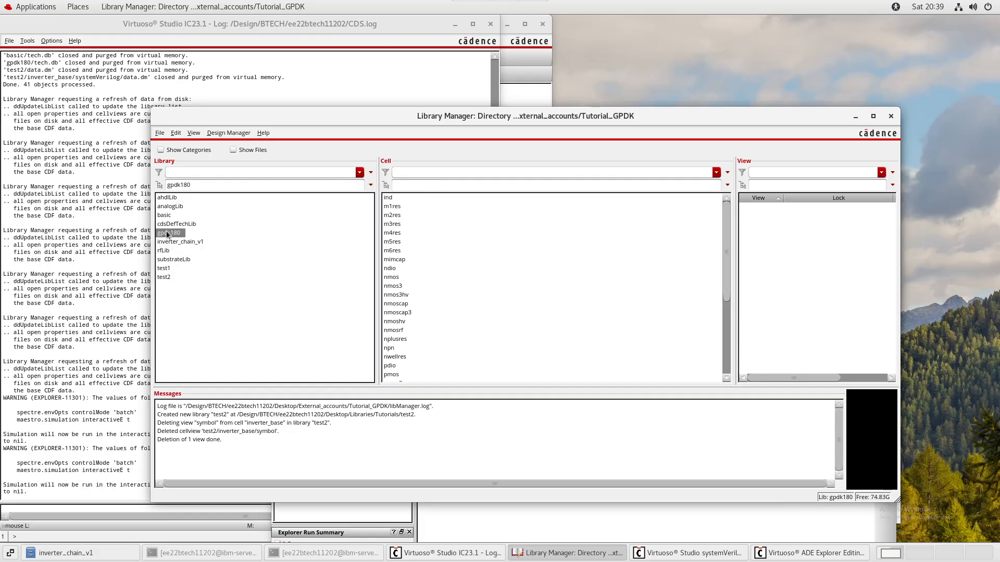
left_click(176, 243)
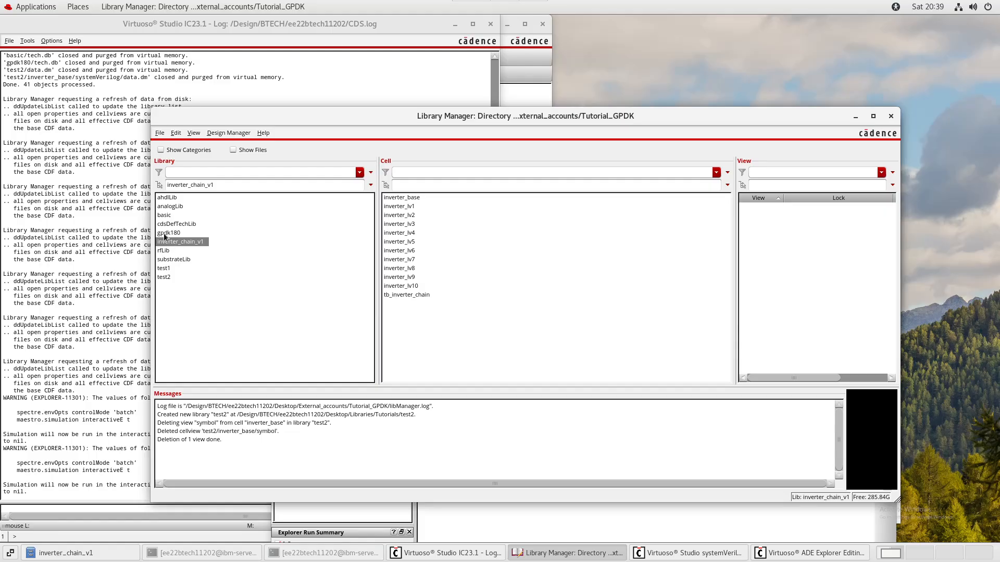
left_click(164, 234)
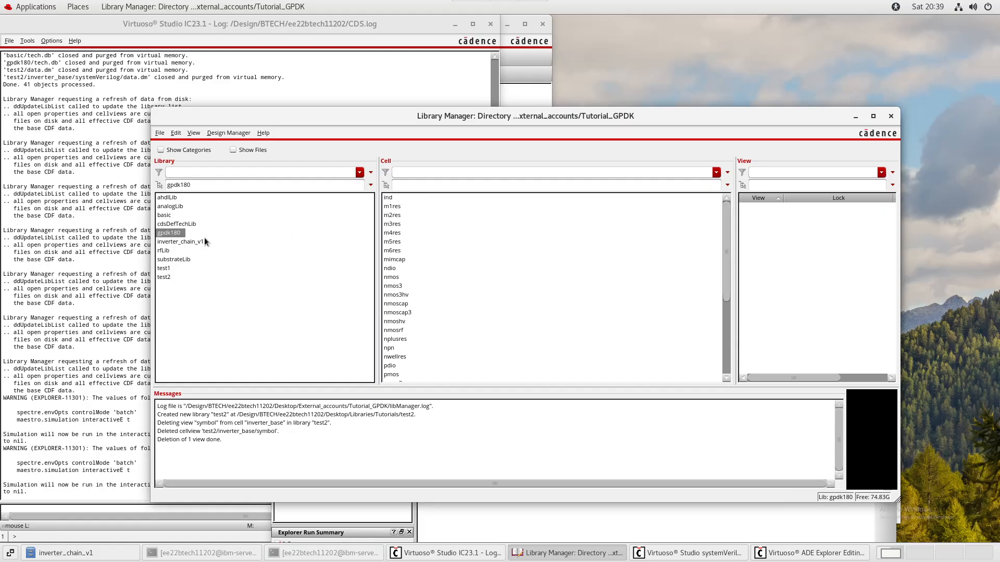
left_click(183, 242)
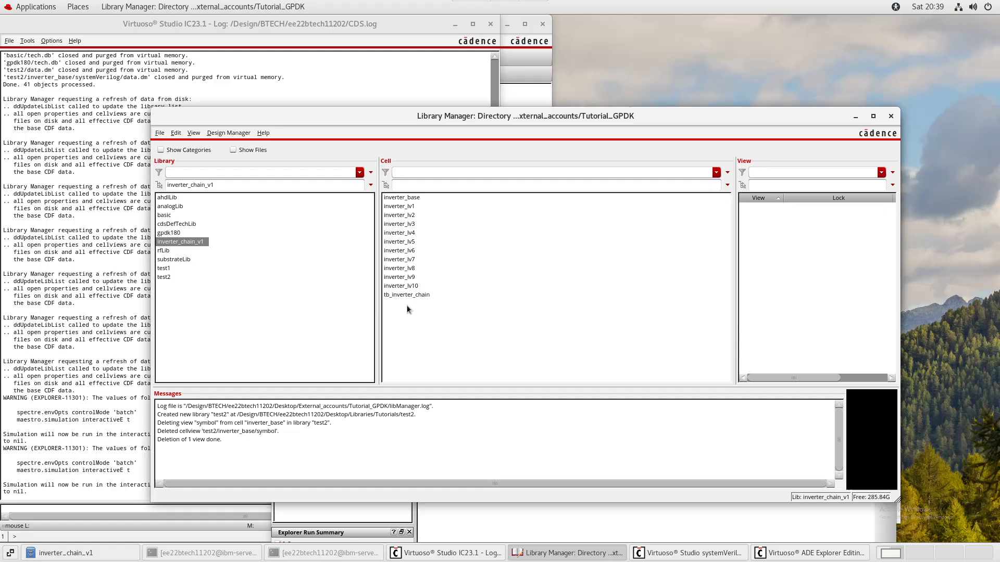
View the inverter_lv10 schematic of inverter_chain_v1 in read-only mode and close it.
left_click(408, 287)
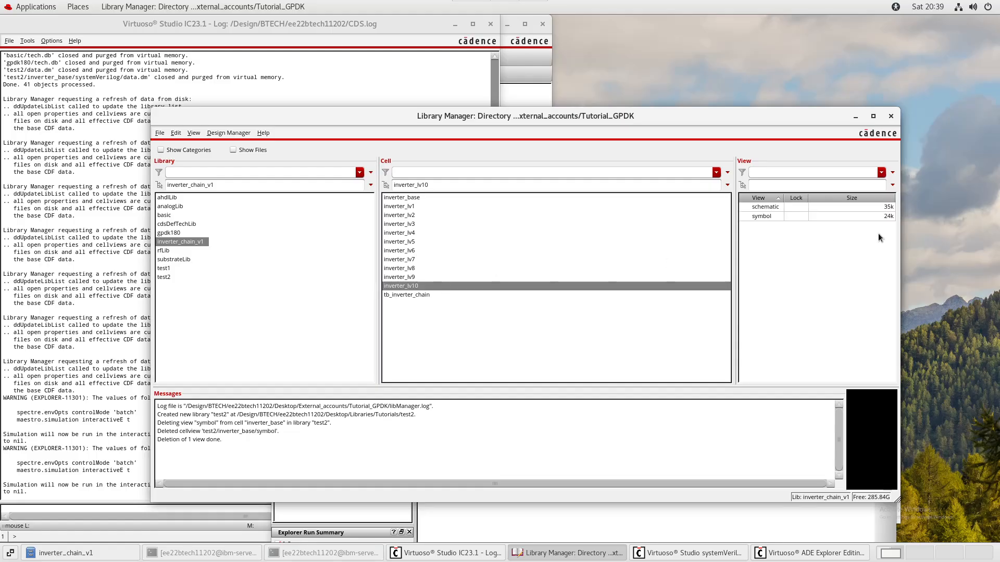
right_click(764, 207)
left_click(793, 220)
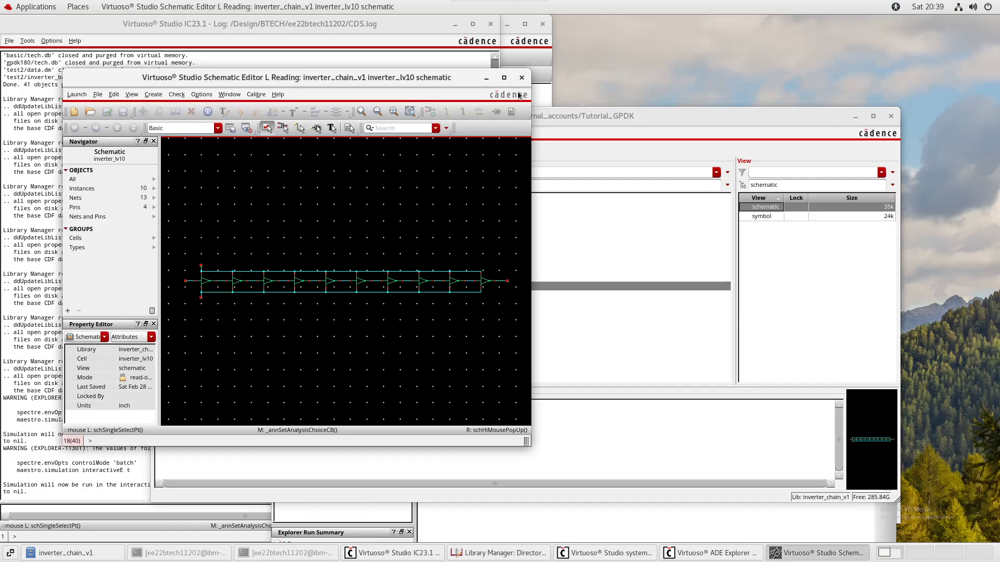
left_click(520, 77)
Open the inverter_base schematic of inverter_chain_v1 read-only and move its window aside so the Library Manager's library list stays visible.
left_click(423, 198)
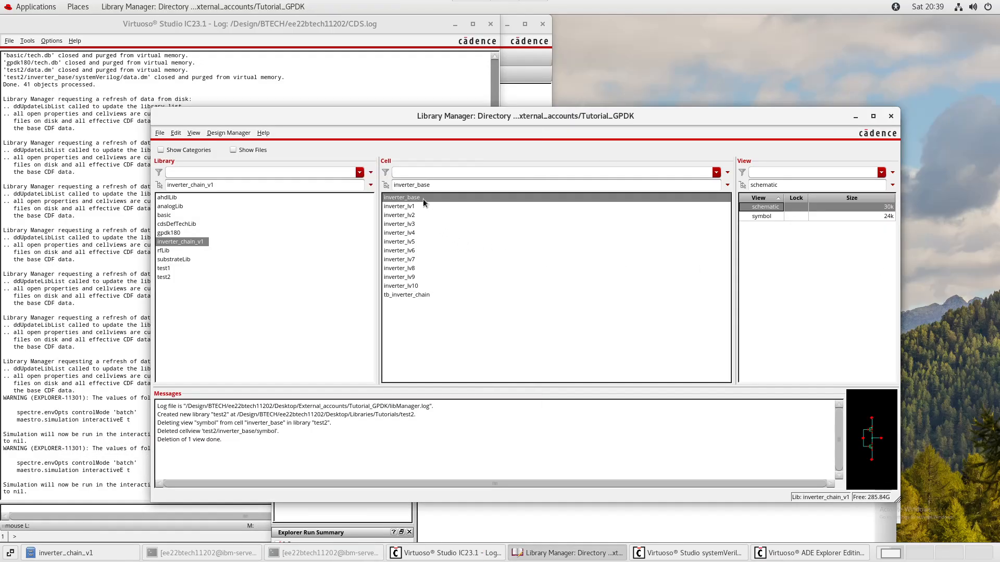
right_click(767, 208)
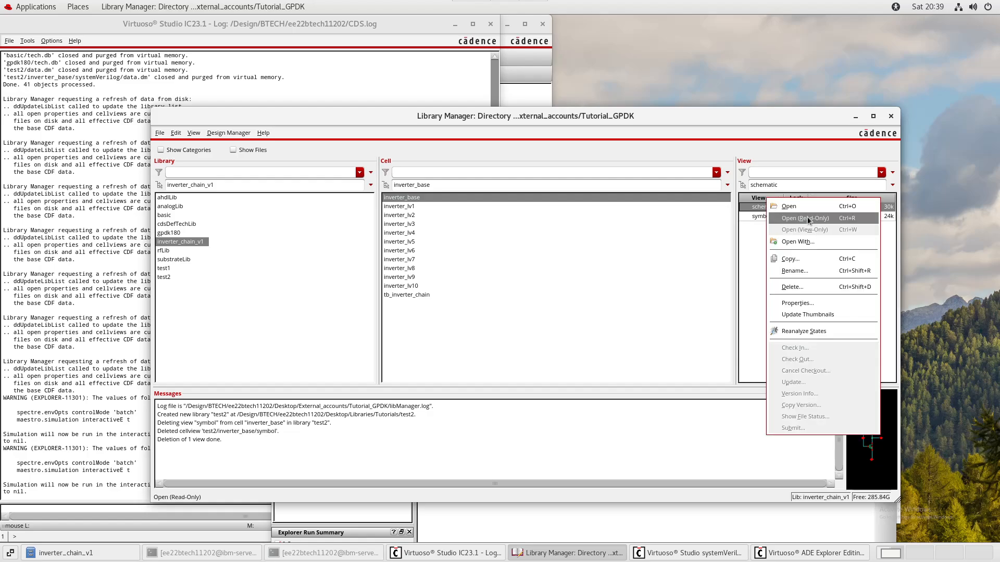
left_click(807, 220)
left_click_drag(348, 81, 797, 92)
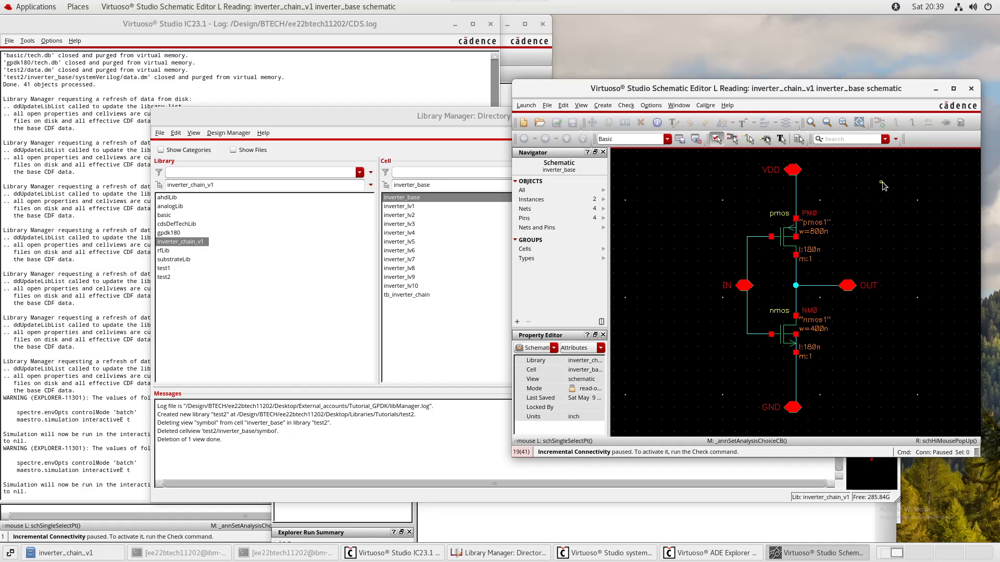
Examine the pmos instance's properties for its source library, close them and look at the gpdk180 library's cells.
left_click(788, 226)
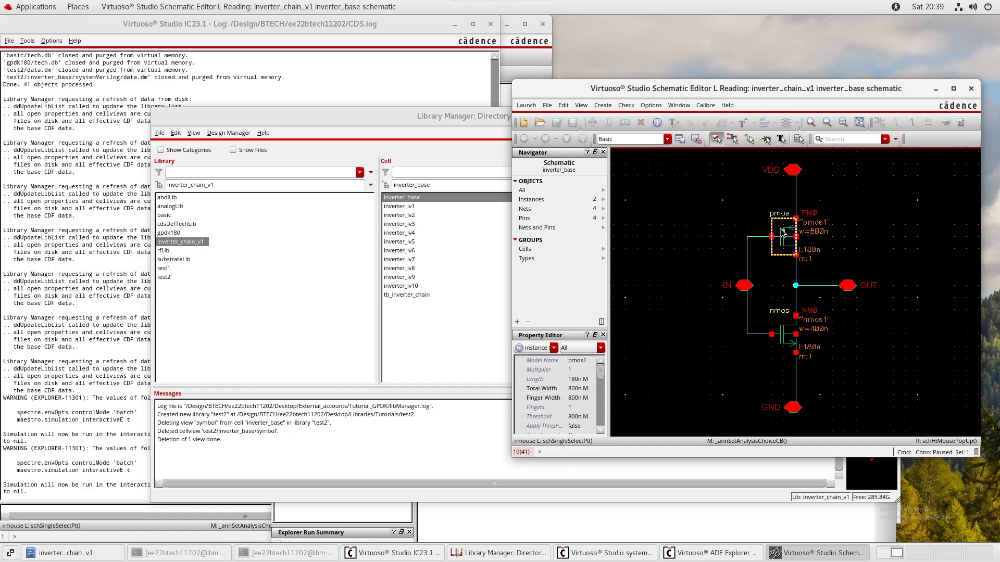
key("q")
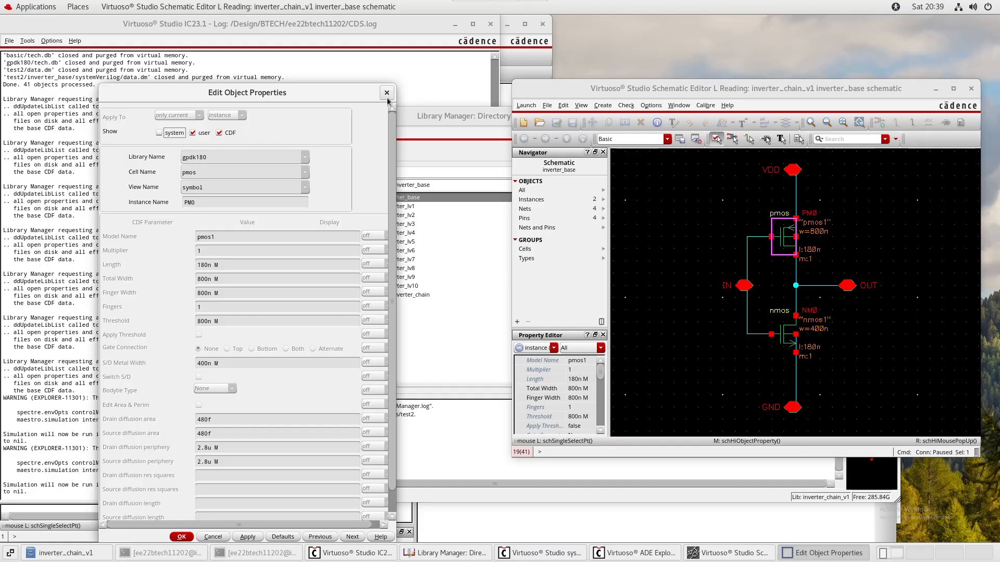
left_click(386, 93)
left_click(201, 263)
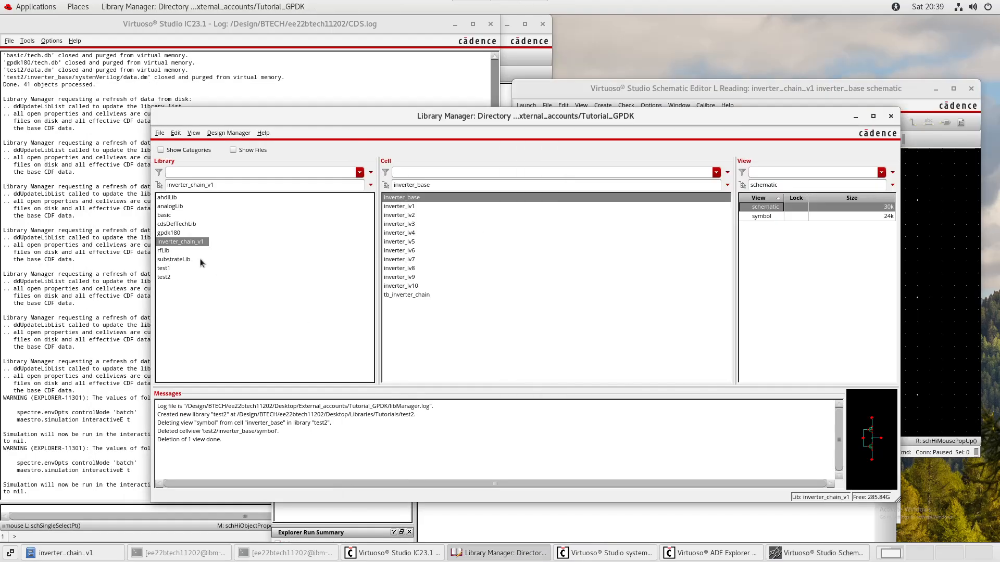
left_click(177, 233)
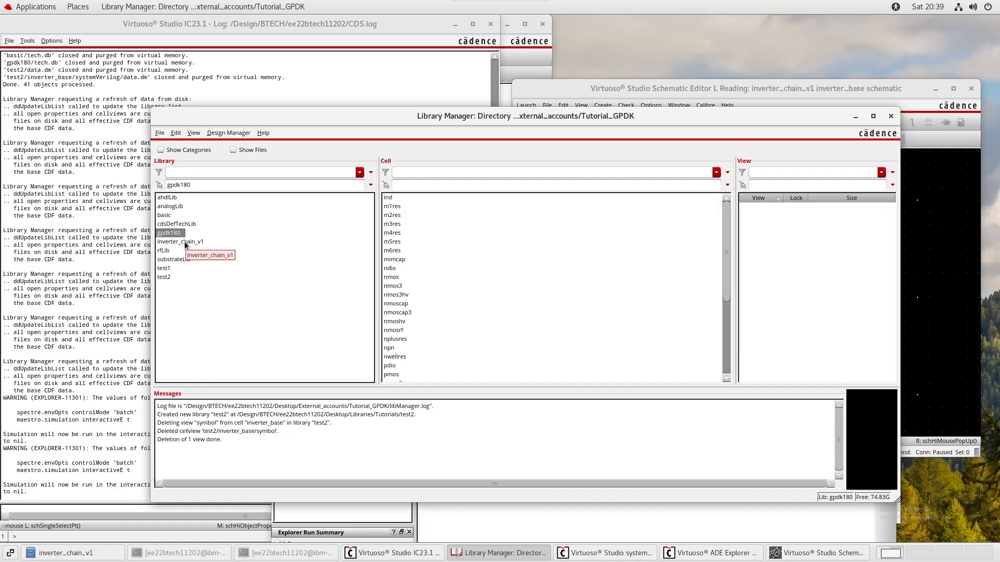
Recheck the library reference in the pmos instance's properties in the inverter_base schematic, close them and deselect the transistor.
left_click(935, 242)
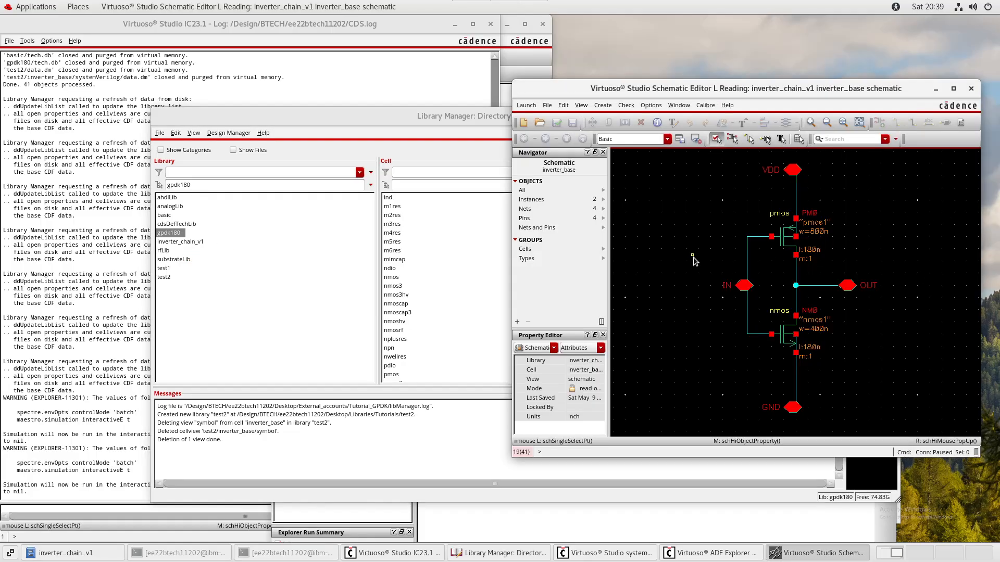
left_click(777, 233)
key("q")
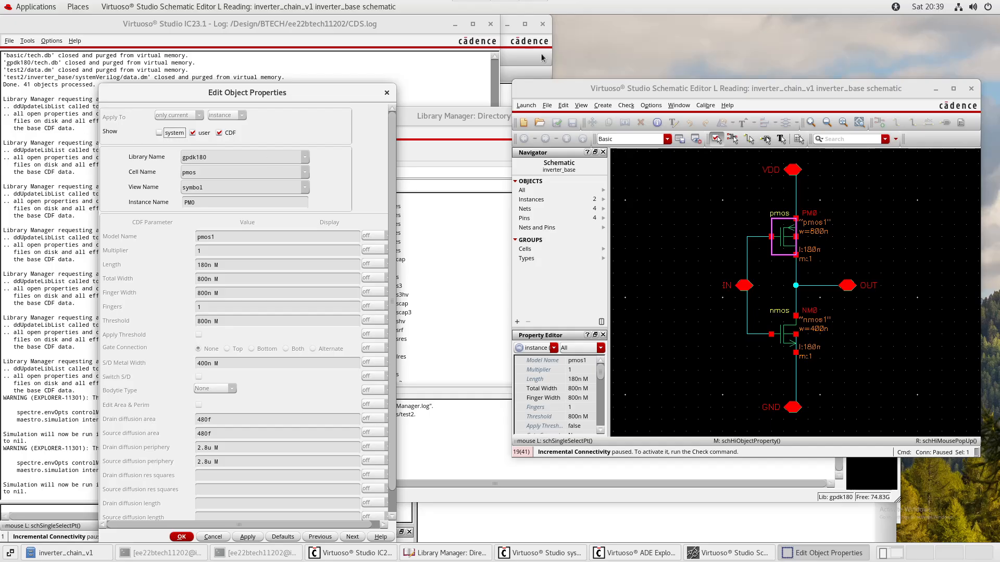
left_click(386, 92)
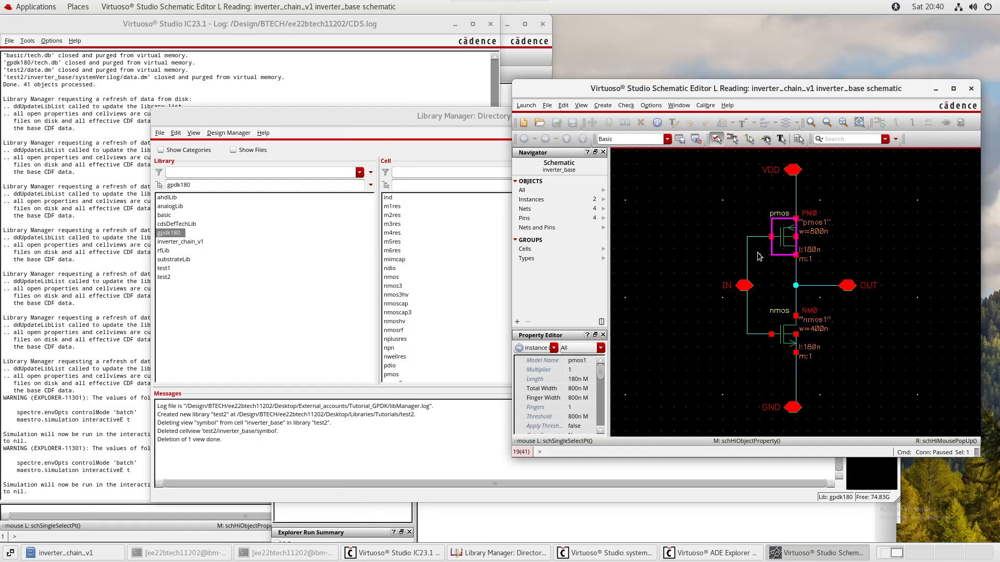
left_click(640, 181)
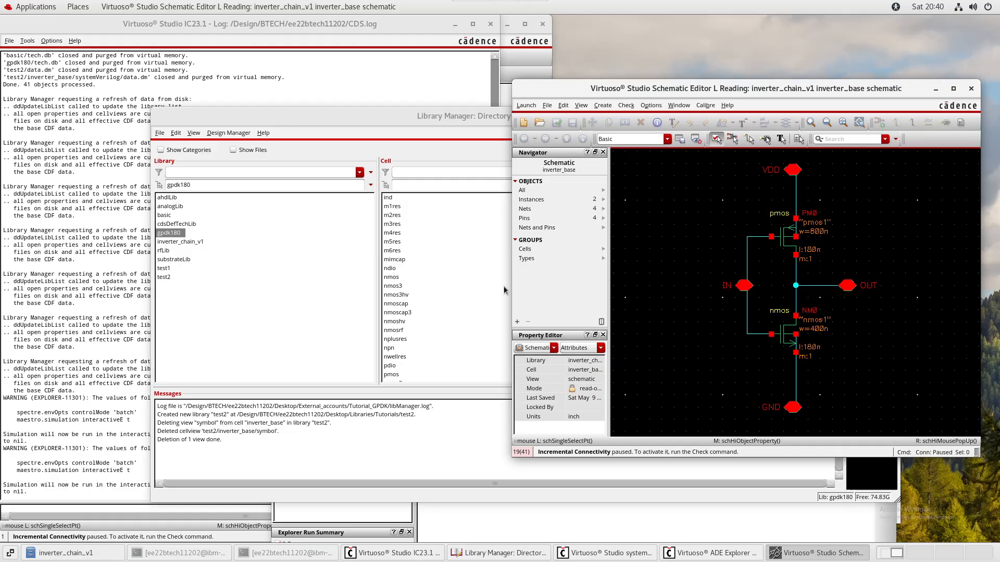
Examine the cells of the basic, test1 and inverter_chain_v1 libraries in the Library Manager.
left_click(190, 323)
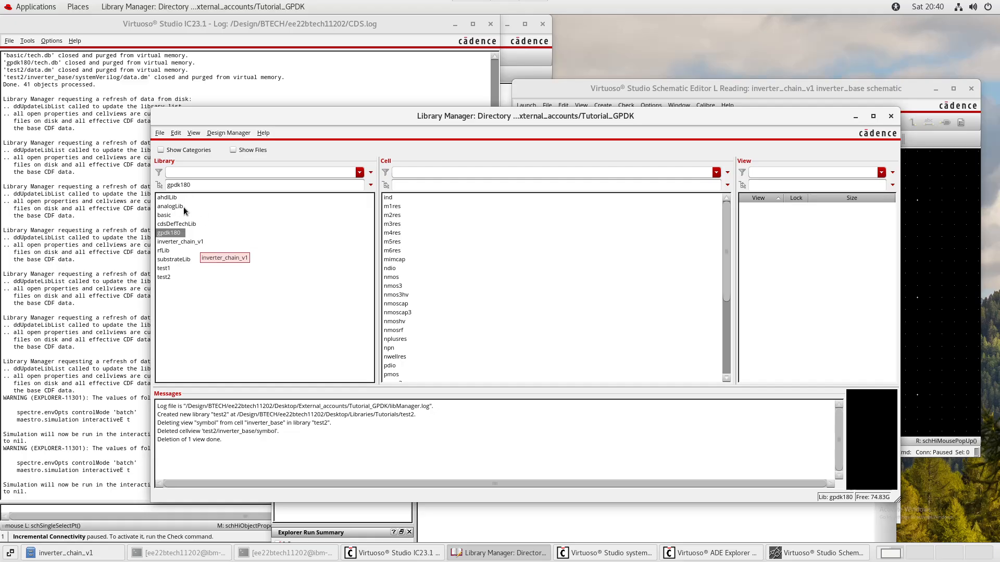
left_click(932, 224)
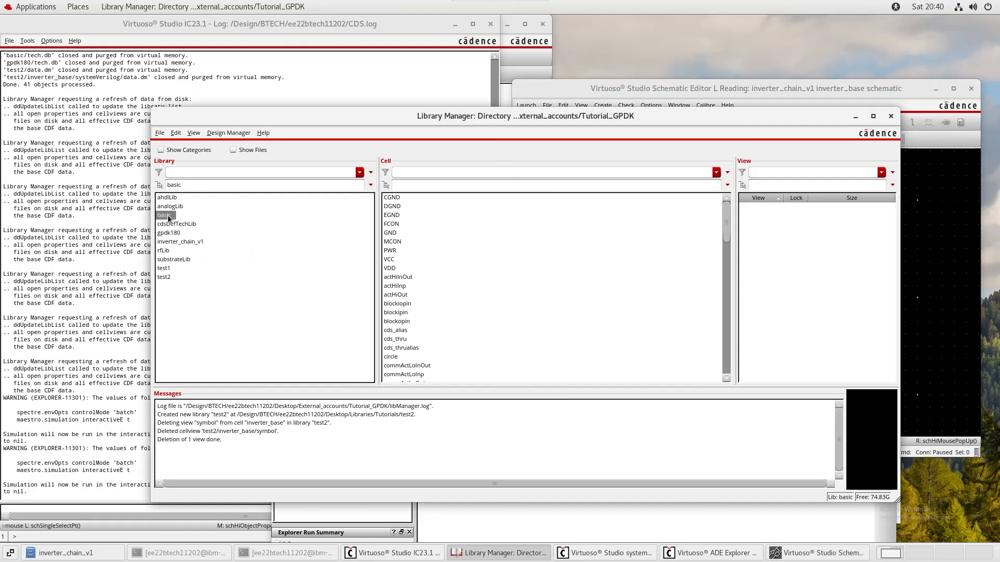
left_click(171, 218)
left_click(176, 241)
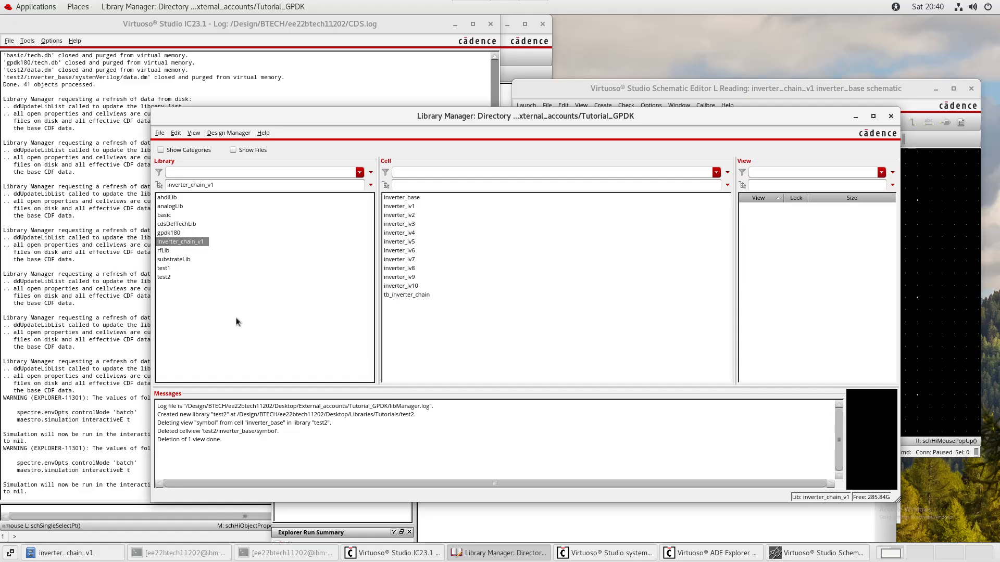
left_click(525, 322)
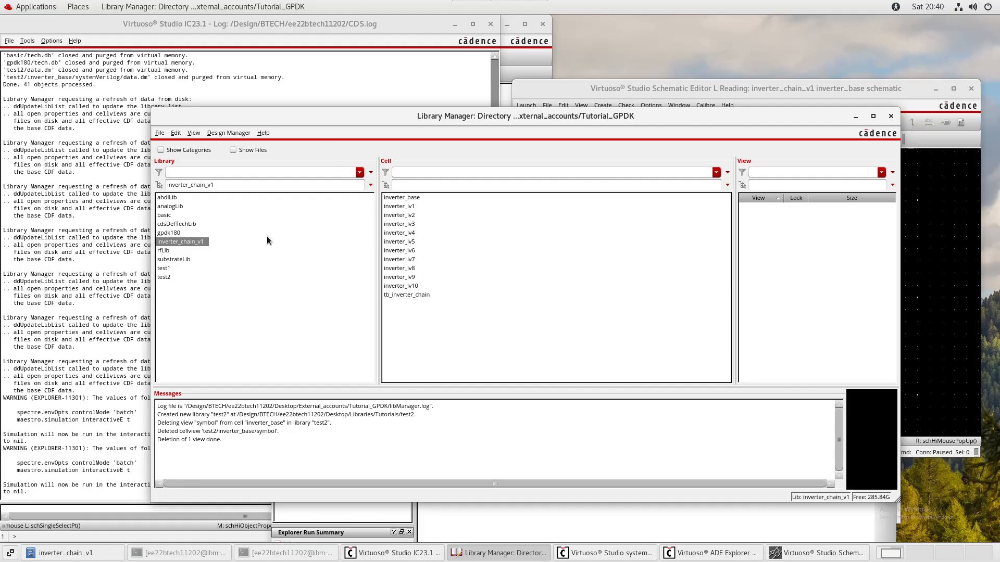
left_click(162, 269)
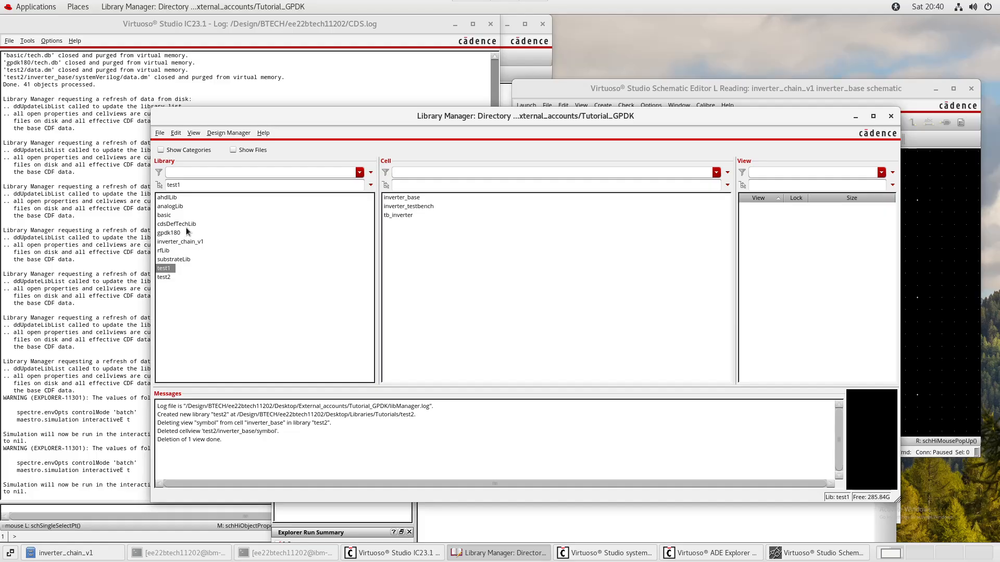
left_click(180, 242)
left_click(470, 332)
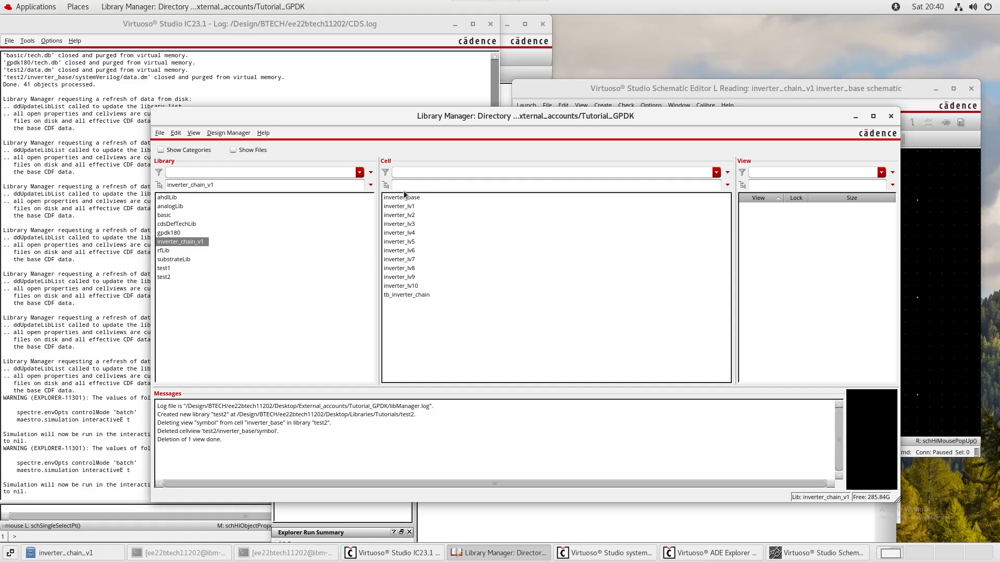
Look at the views of inverter_lv1, compare with the cells of test1 and return to inverter_chain_v1.
left_click(423, 208)
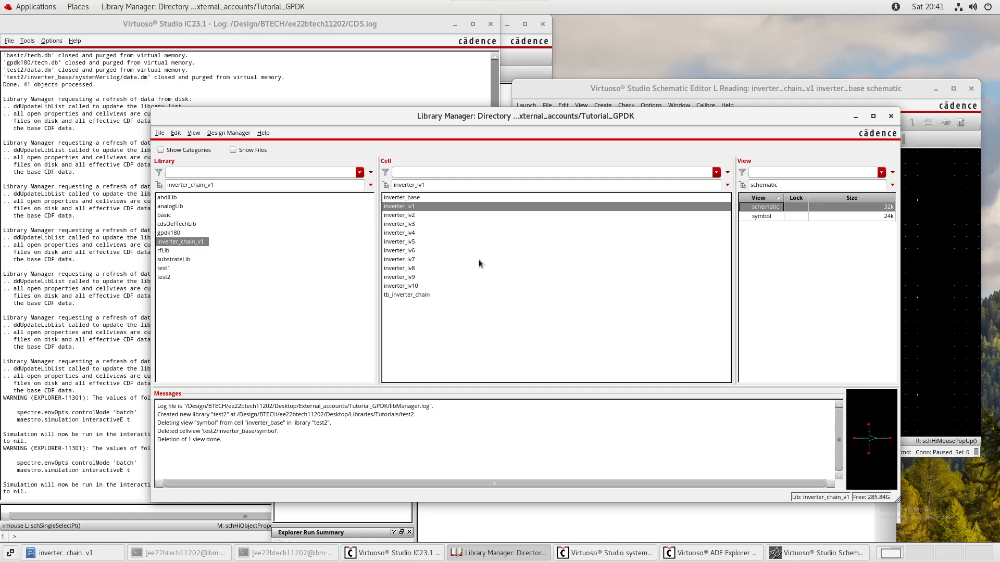
left_click(164, 268)
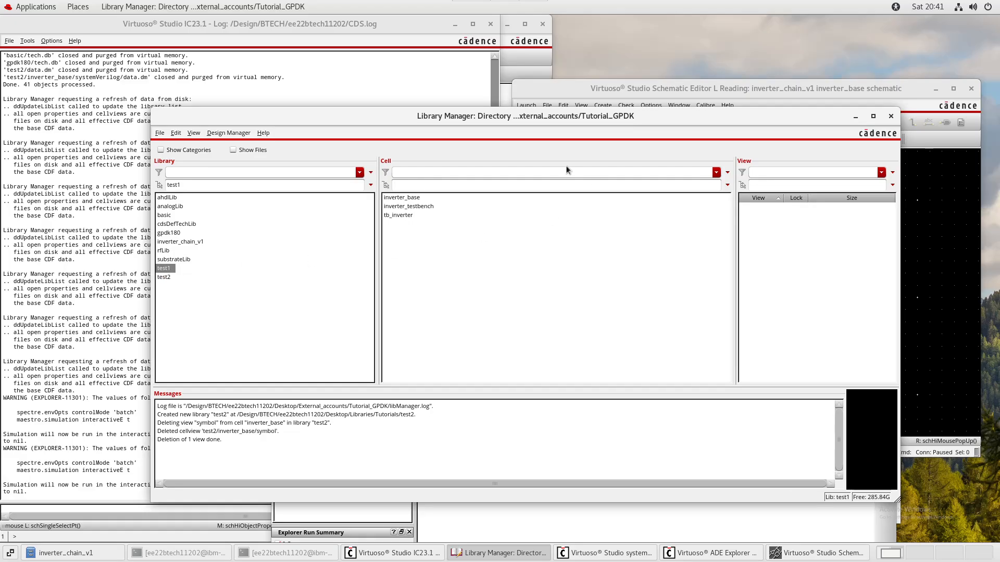
left_click(193, 242)
left_click(484, 364)
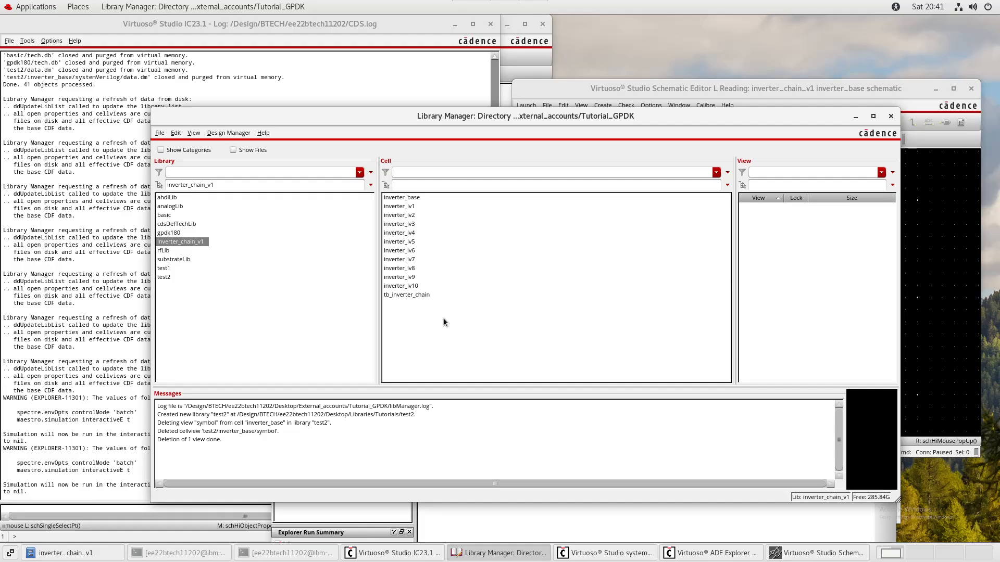
Check the locks on the maestro and schematic views of tb_inverter_chain.
left_click(433, 295)
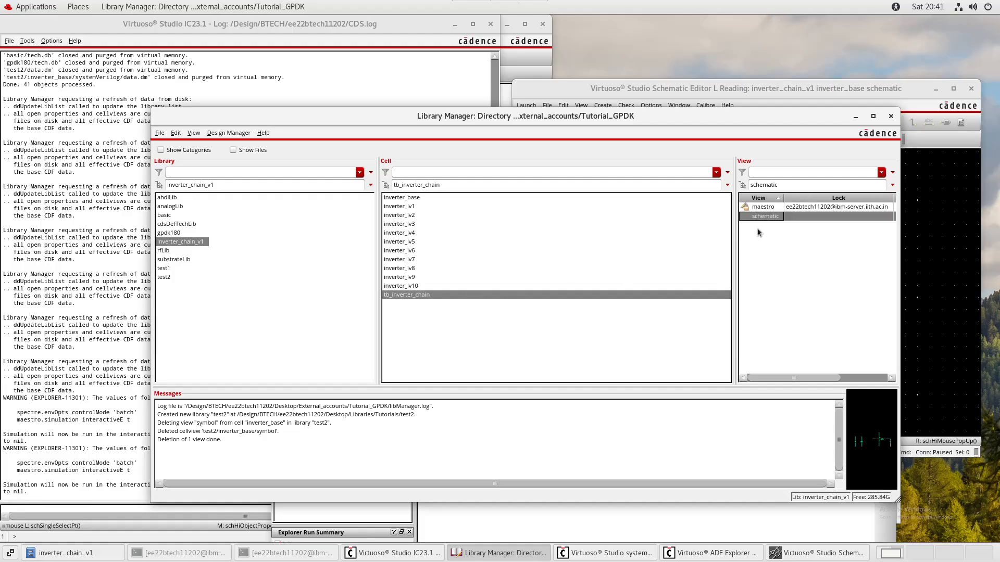
left_click(777, 207)
left_click(769, 219)
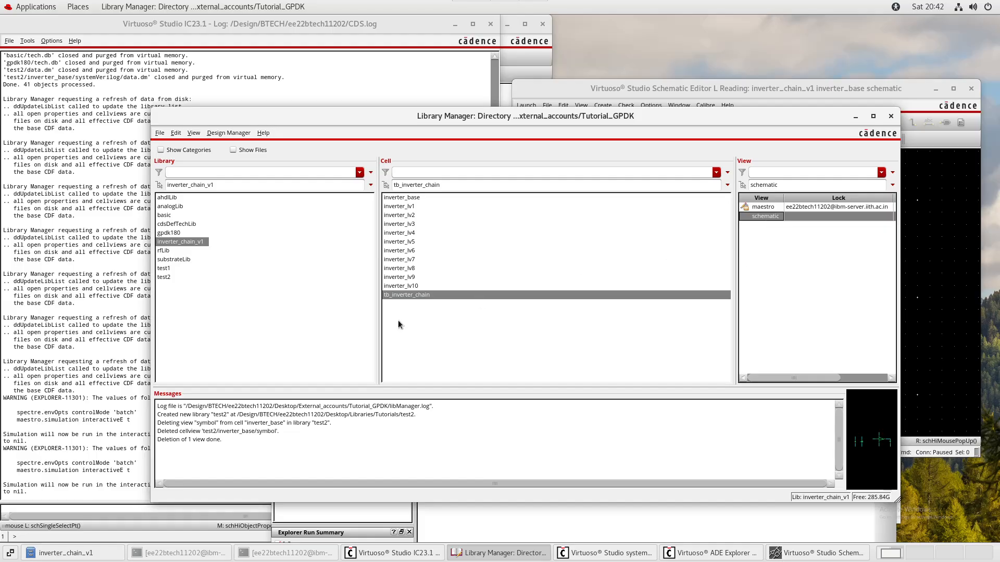
Compare the cell lists of test2 and inverter_chain_v1, ending on inverter_chain_v1.
left_click(169, 276)
left_click(177, 243)
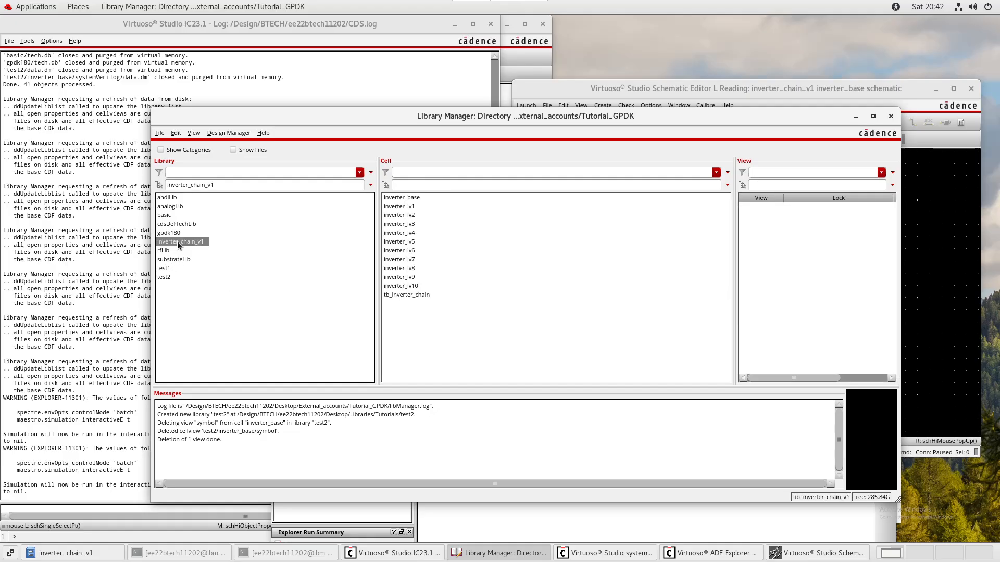
left_click(191, 278)
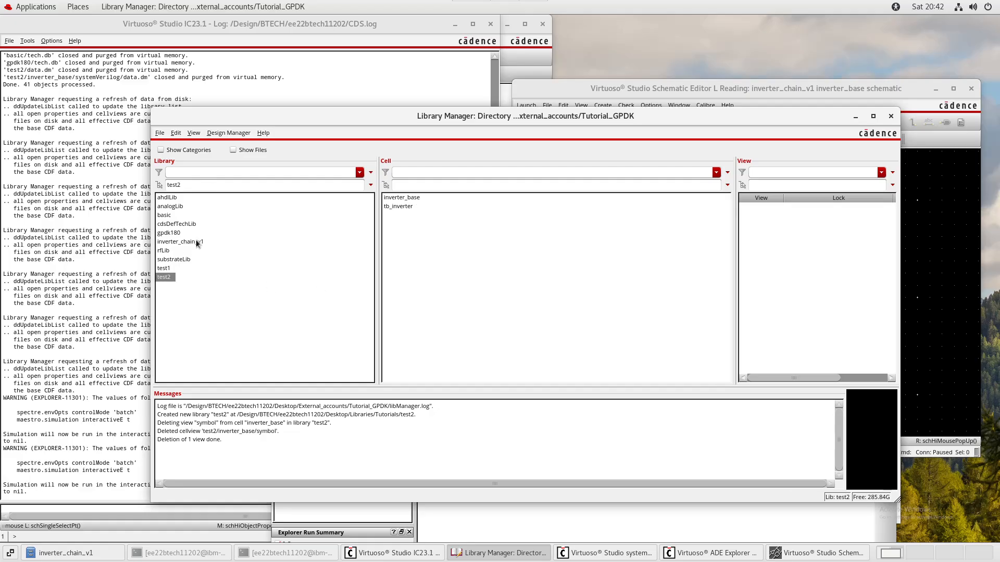
left_click(197, 243)
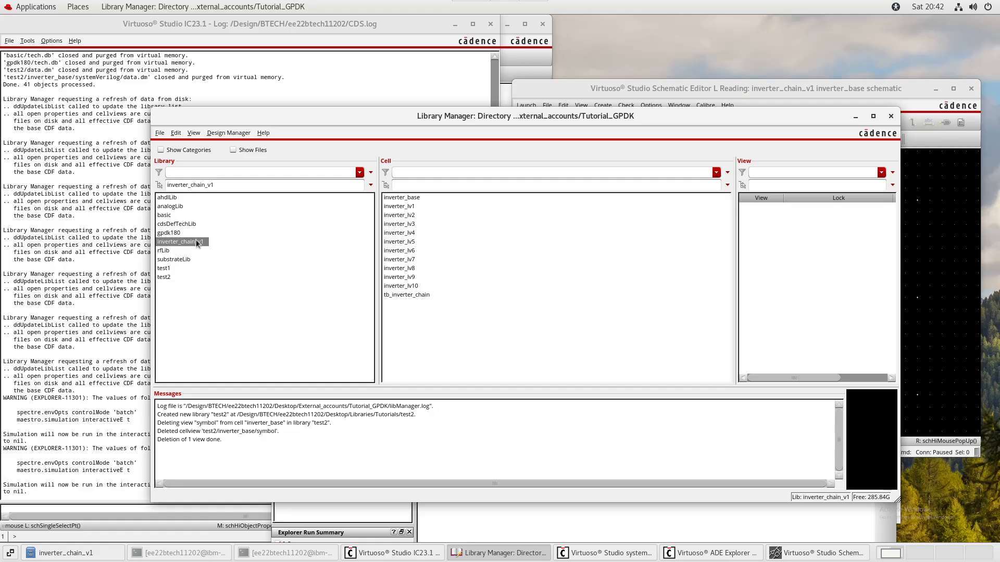
Compare the views of tb_inverter_chain in inverter_chain_v1 with the cells of test2.
left_click(398, 296)
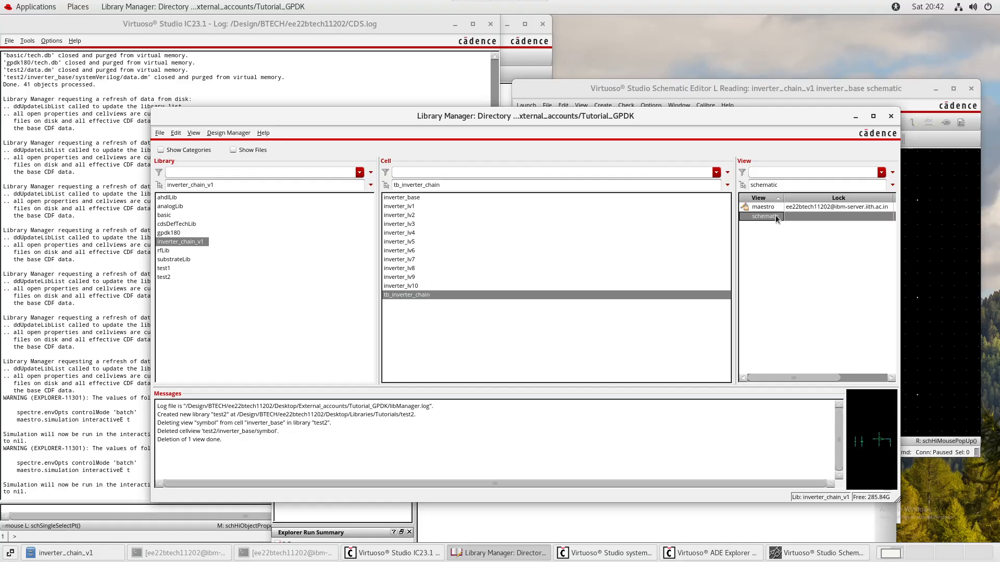
left_click(166, 278)
left_click(488, 285)
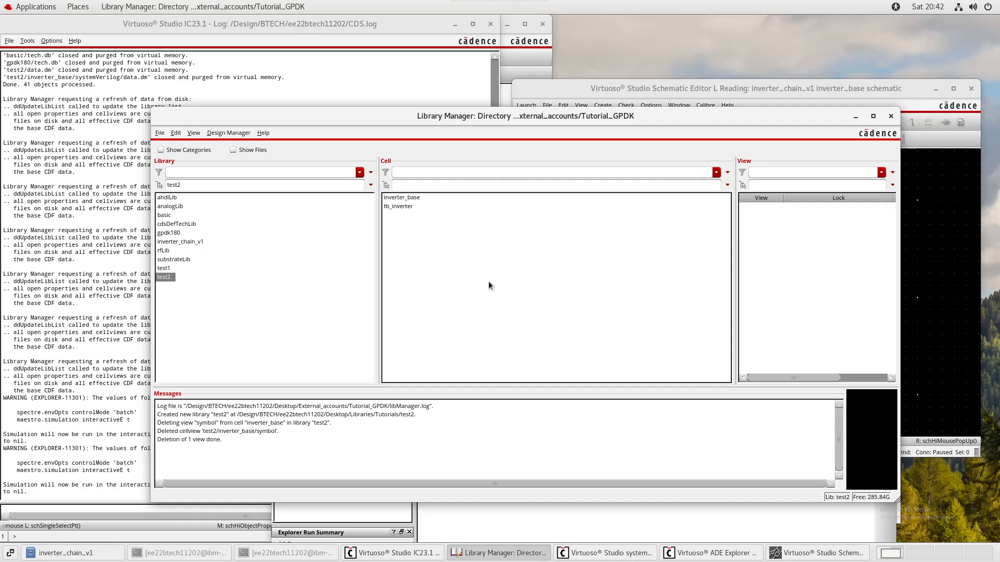
Start a simple copy of the tb_inverter_chain schematic view from inverter_chain_v1 to the test2 library.
left_click(183, 242)
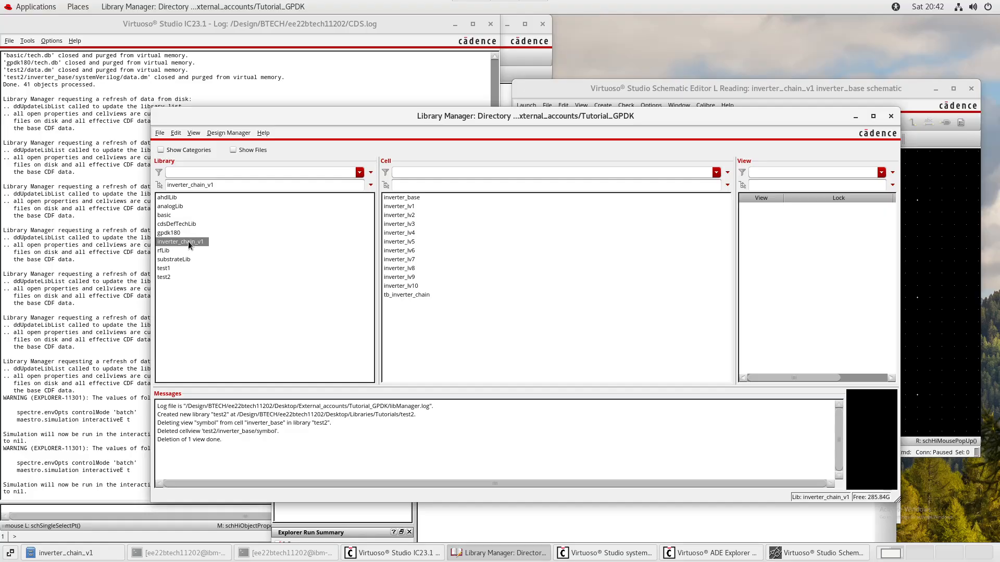
left_click(406, 296)
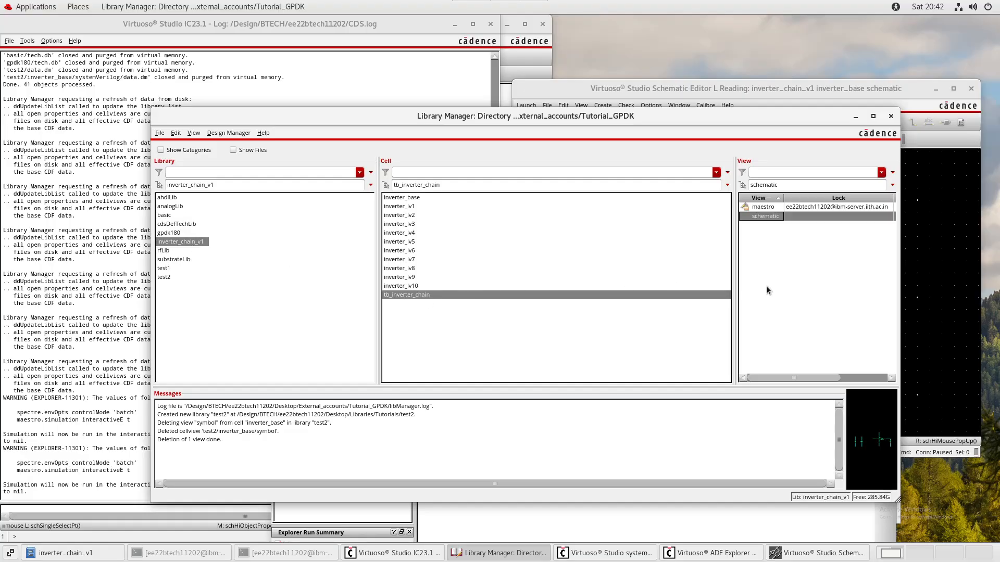
right_click(774, 215)
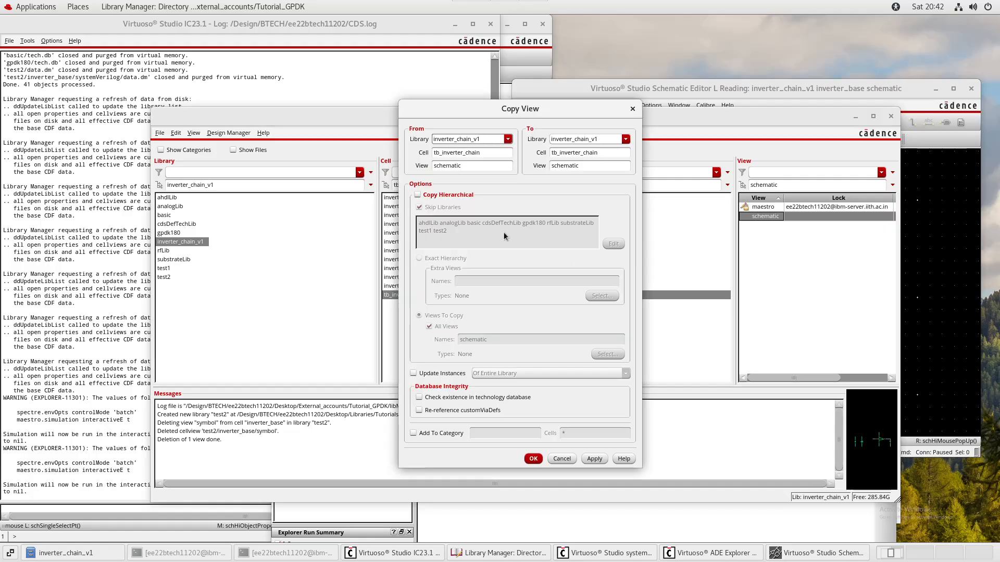
left_click(601, 170)
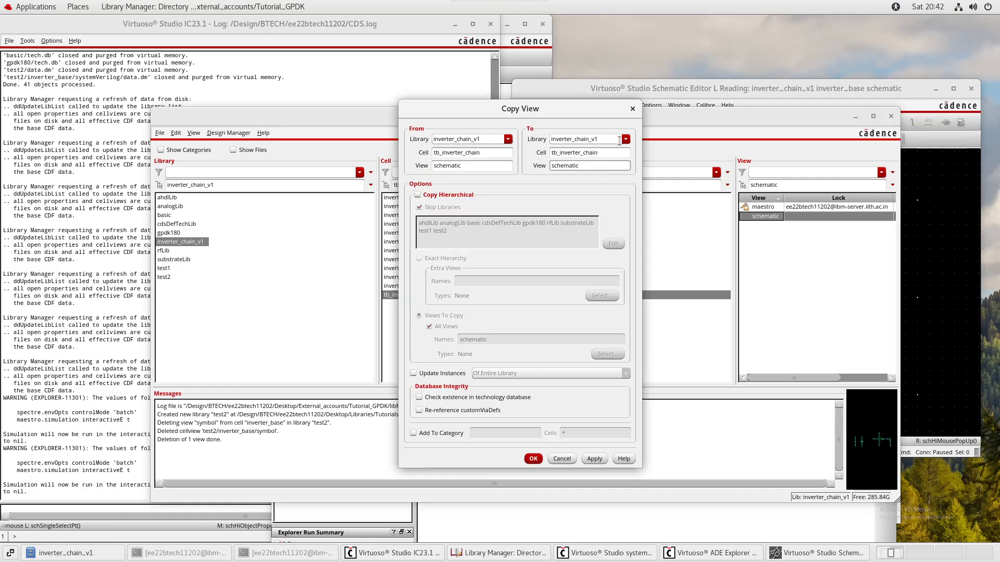
left_click(626, 139)
left_click(580, 224)
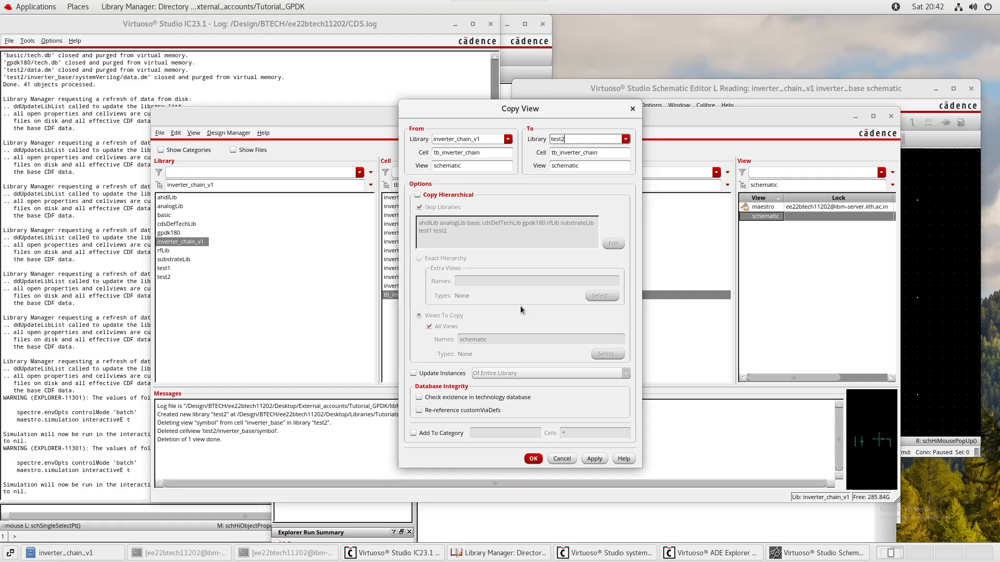
left_click(536, 461)
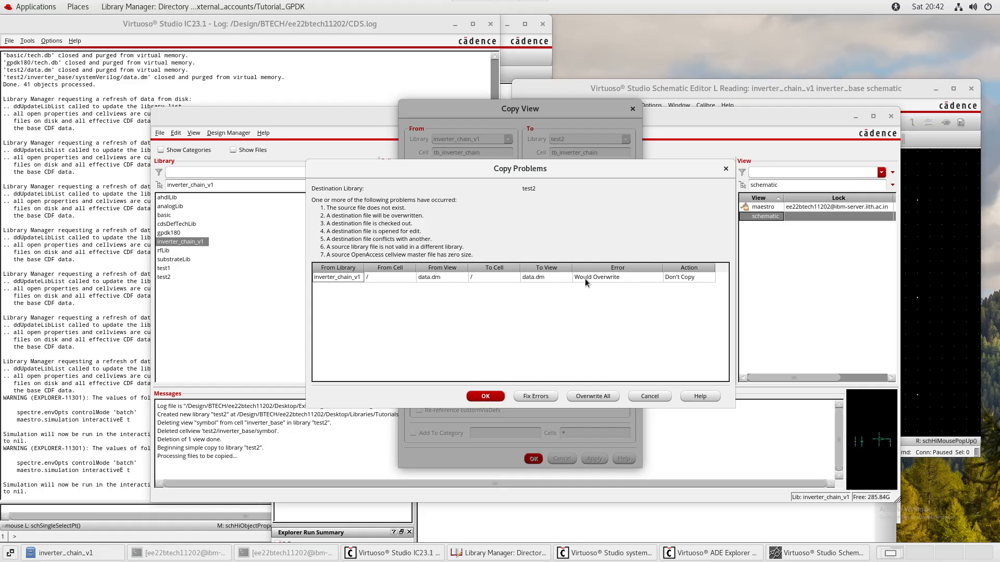
Resolve the copy conflict on data.dm with Don't Copy and complete the copy.
left_click(690, 277)
left_click(690, 278)
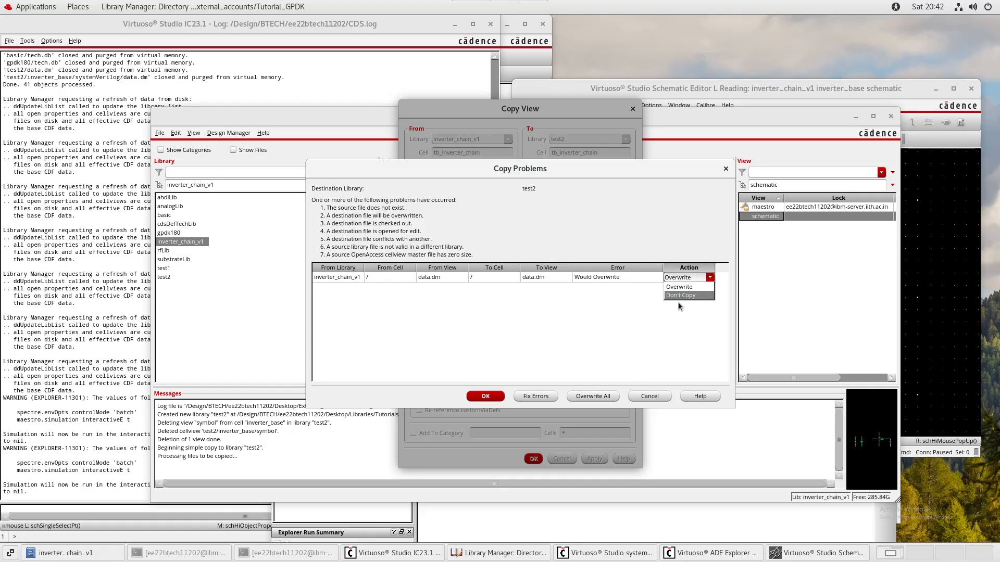
left_click(683, 298)
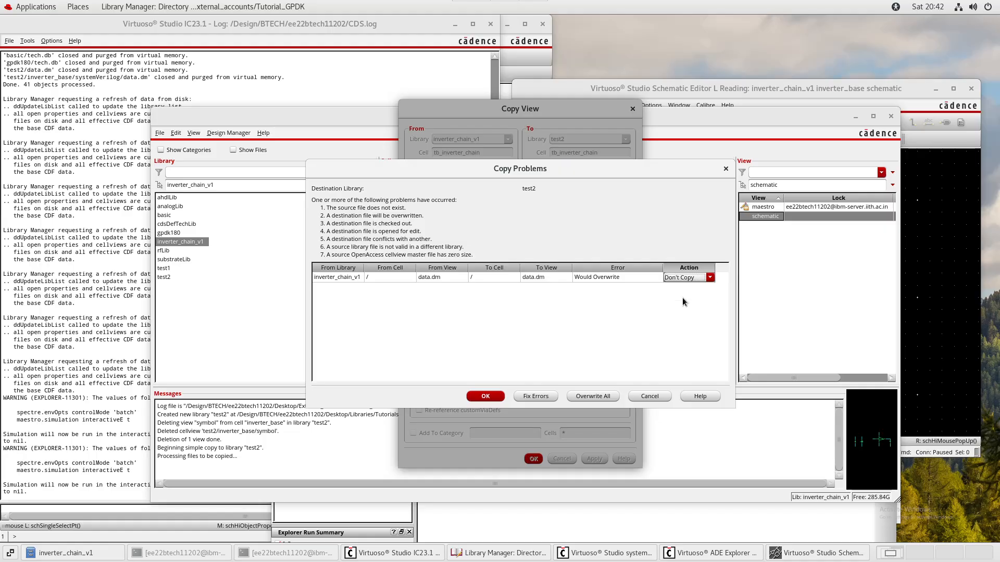
left_click(480, 400)
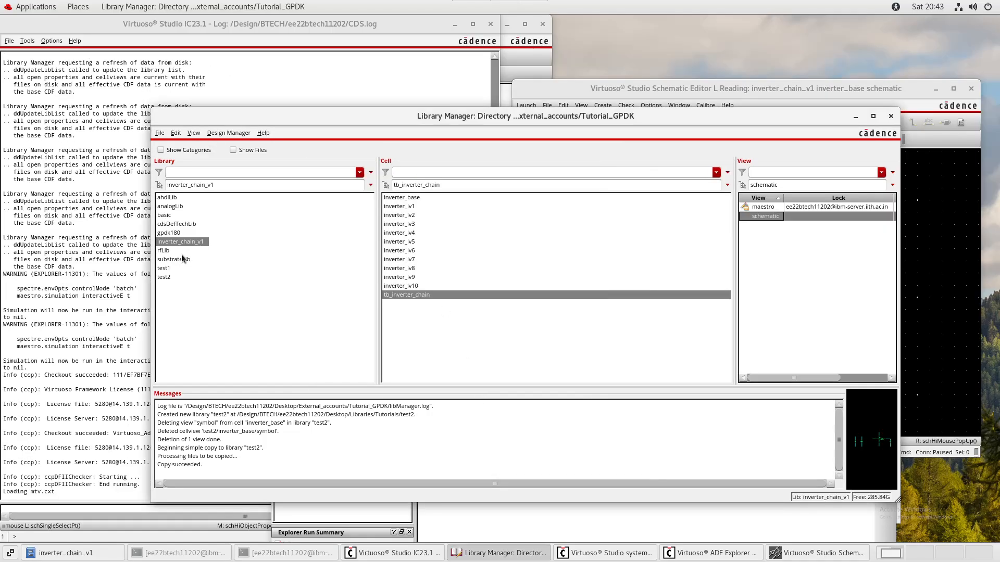
Open the tb_inverter_chain schematic in test2 and maximize it to view the testbench circuit.
left_click(167, 279)
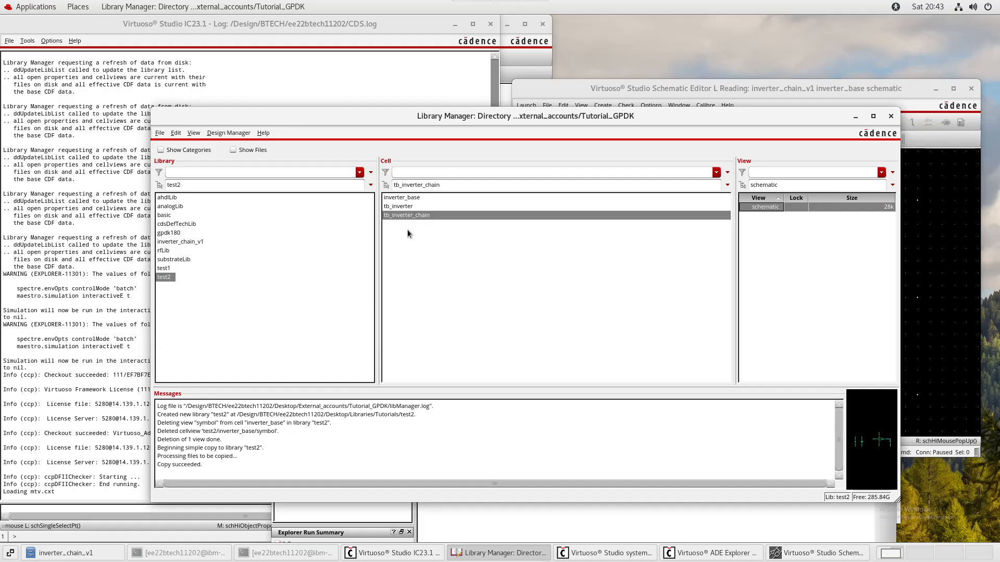
left_click(767, 206)
double_click(768, 207)
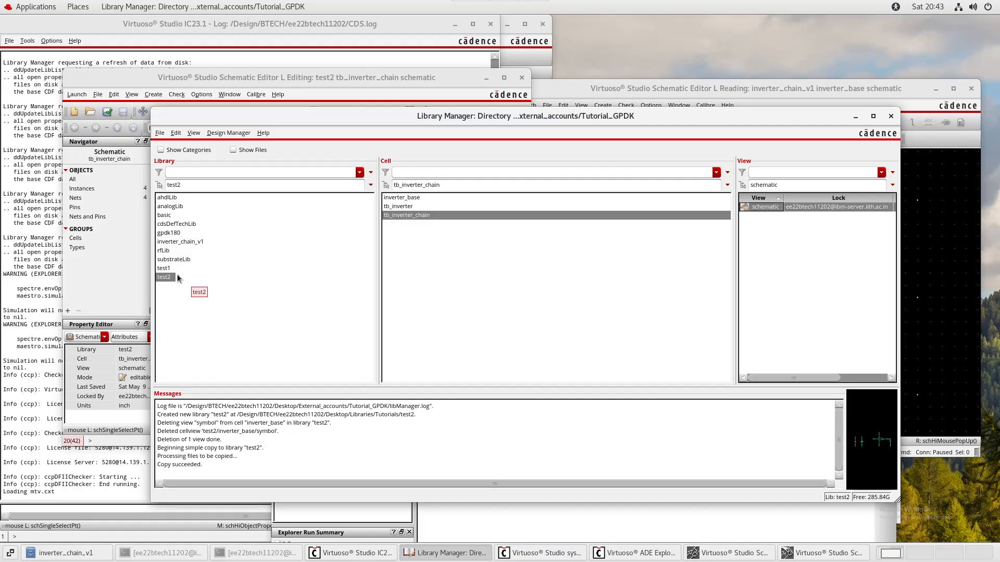
double_click(370, 76)
middle_click_drag(485, 334, 766, 385)
scroll(650, 296, "up", 2)
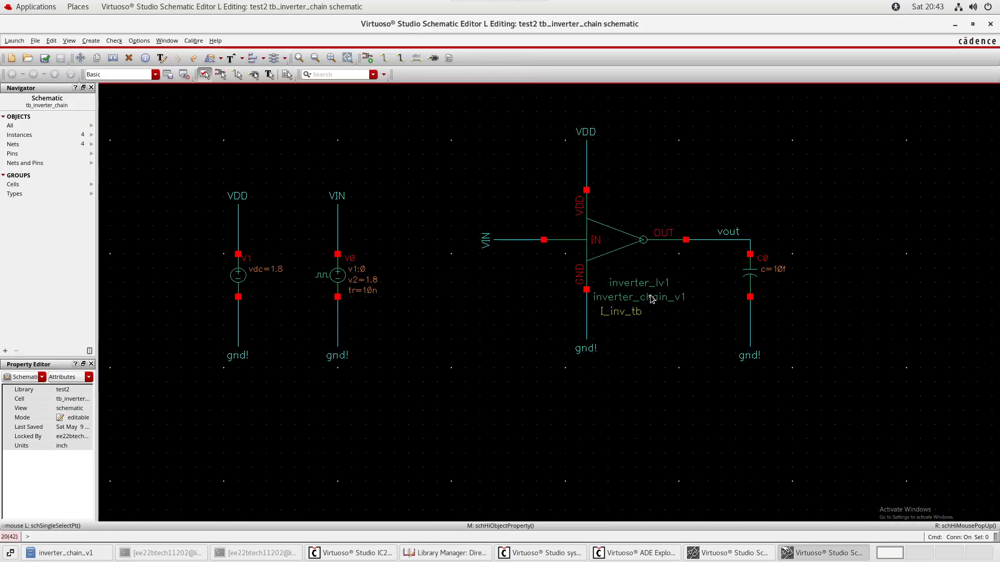
Check which library the I_inv_tb inverter instance references in its object properties, then leave them unchanged.
left_click(623, 232)
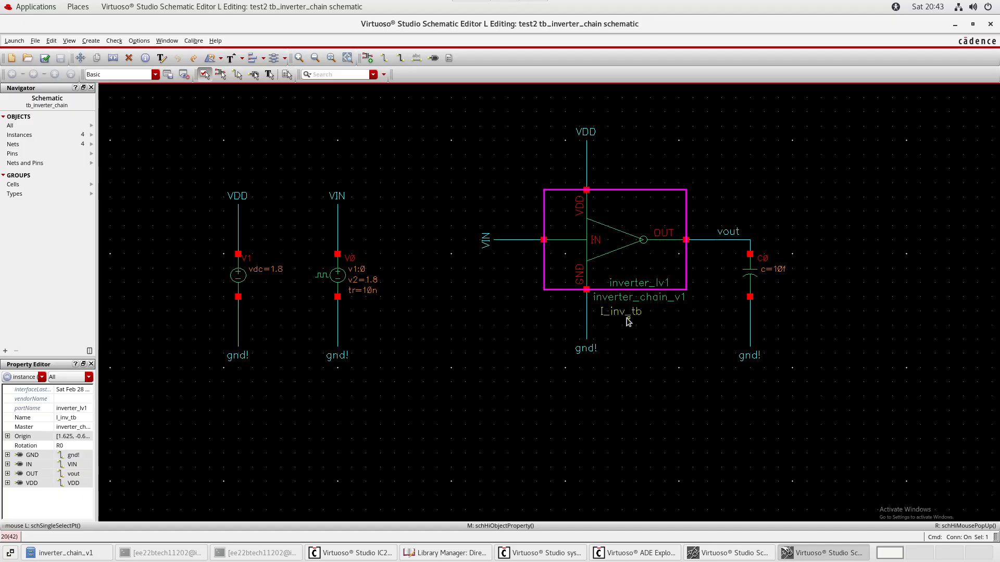
middle_click(627, 319)
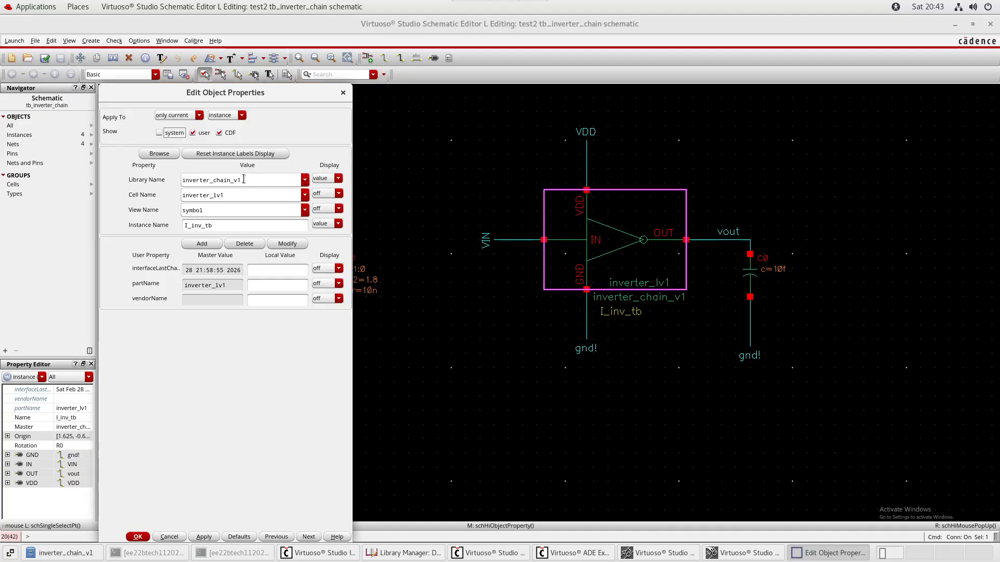
left_click_drag(251, 176, 173, 182)
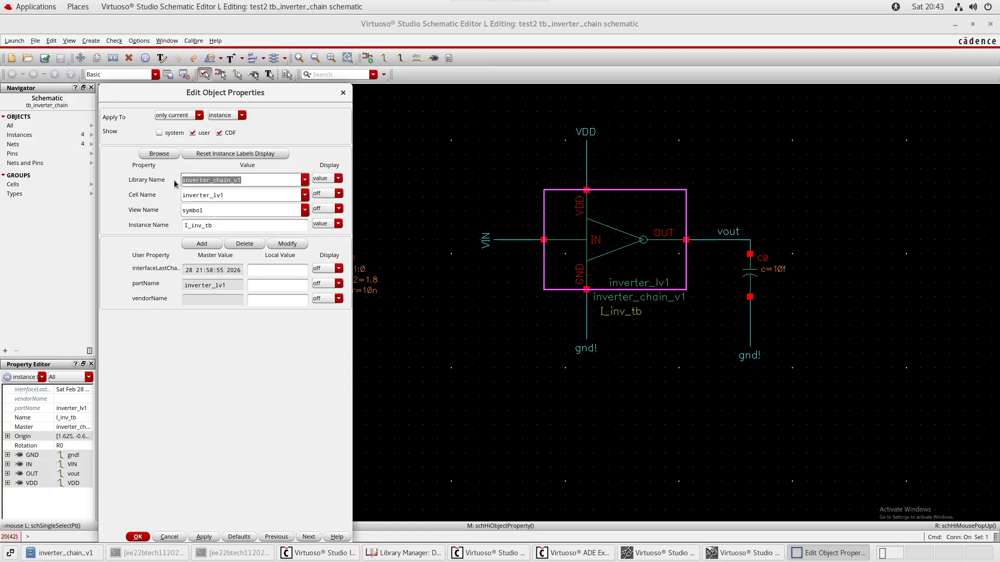
key("Escape")
left_click(806, 182)
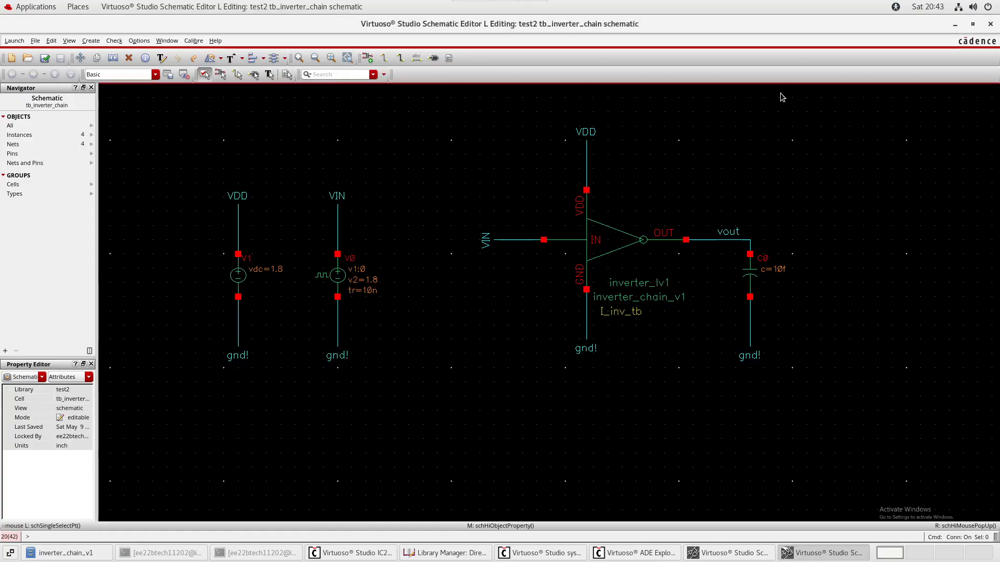
Compare the library contents in the Library Manager and close the test2 tb_inverter_chain schematic.
left_click_drag(709, 27, 691, 321)
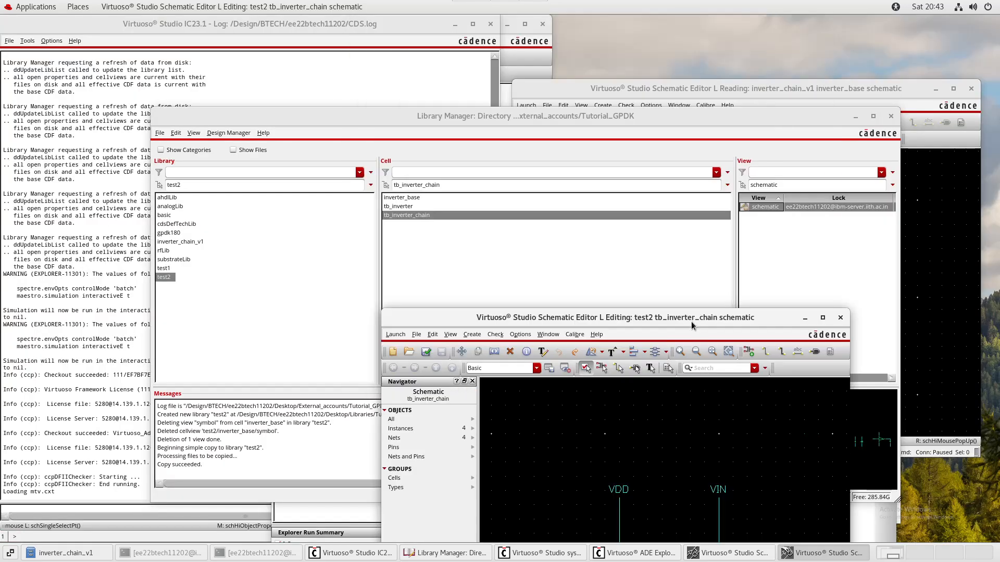
left_click(186, 247)
left_click(165, 277)
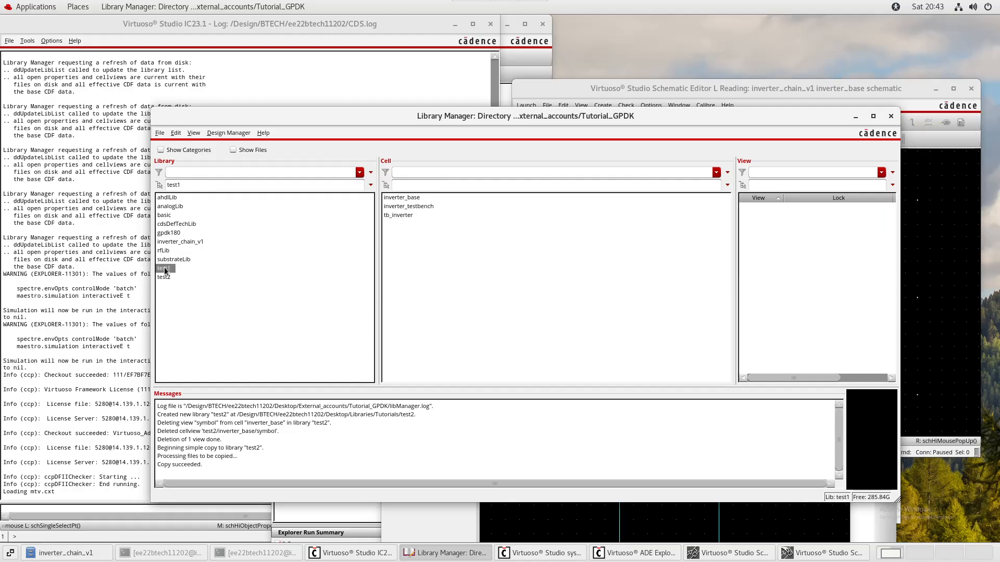
left_click(576, 527)
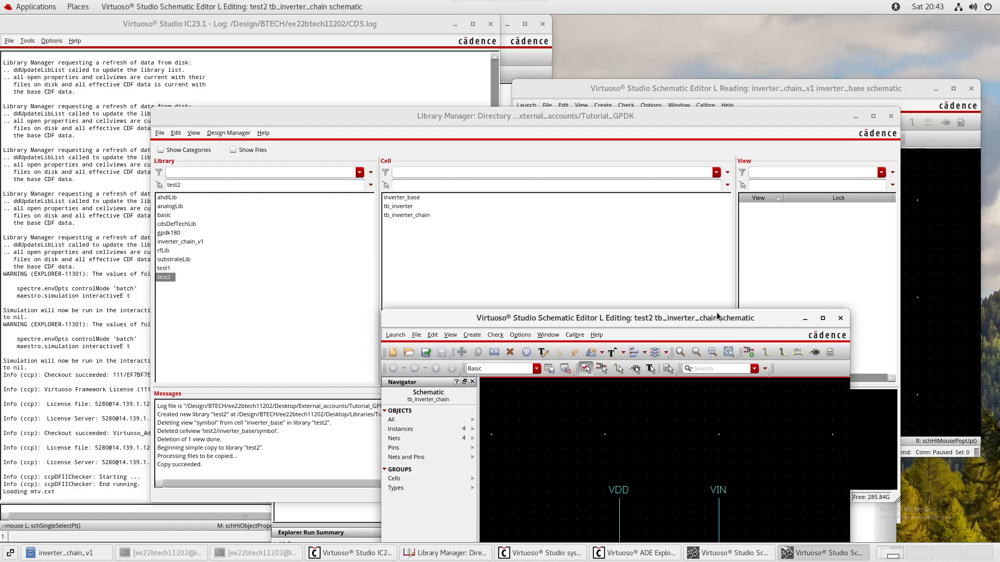
left_click_drag(746, 255, 596, 261)
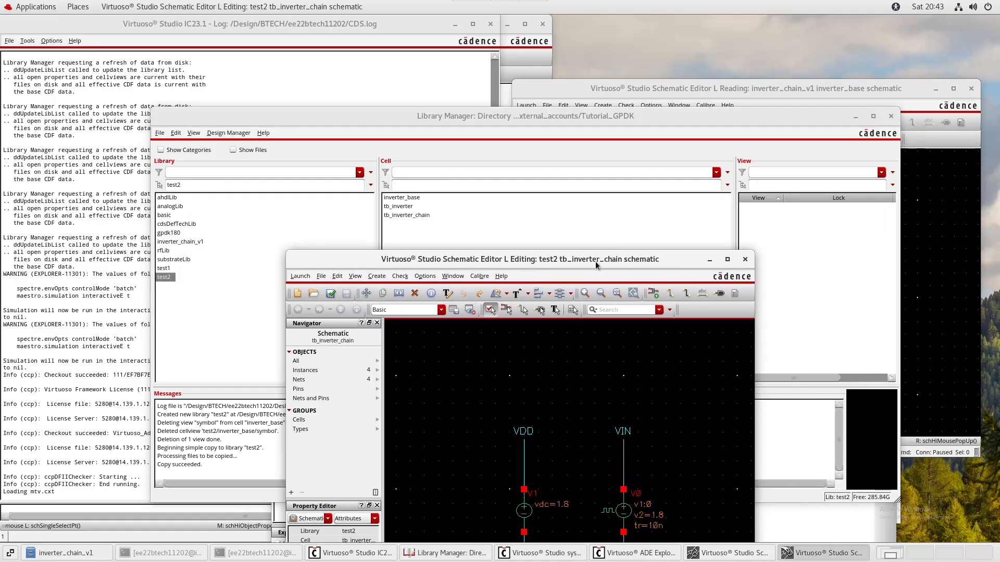
left_click(745, 259)
Permanently delete the tb_inverter_chain cell from the test2 library.
left_click(415, 215)
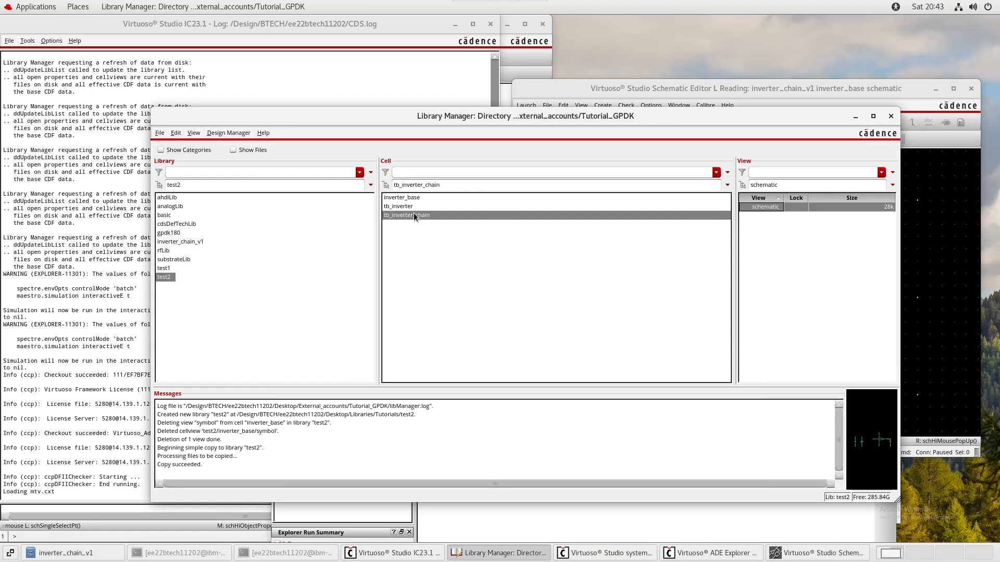
right_click(414, 215)
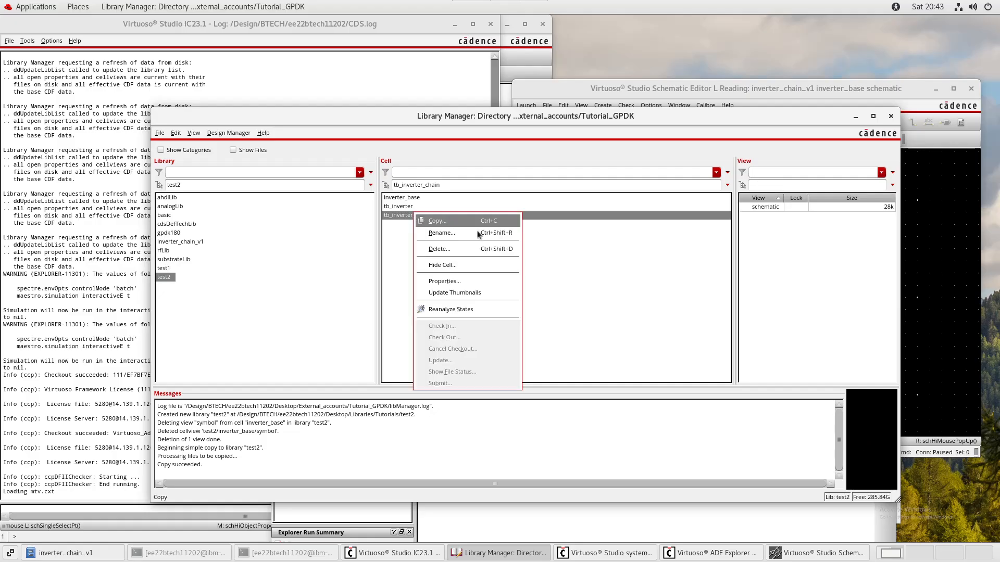
left_click(469, 248)
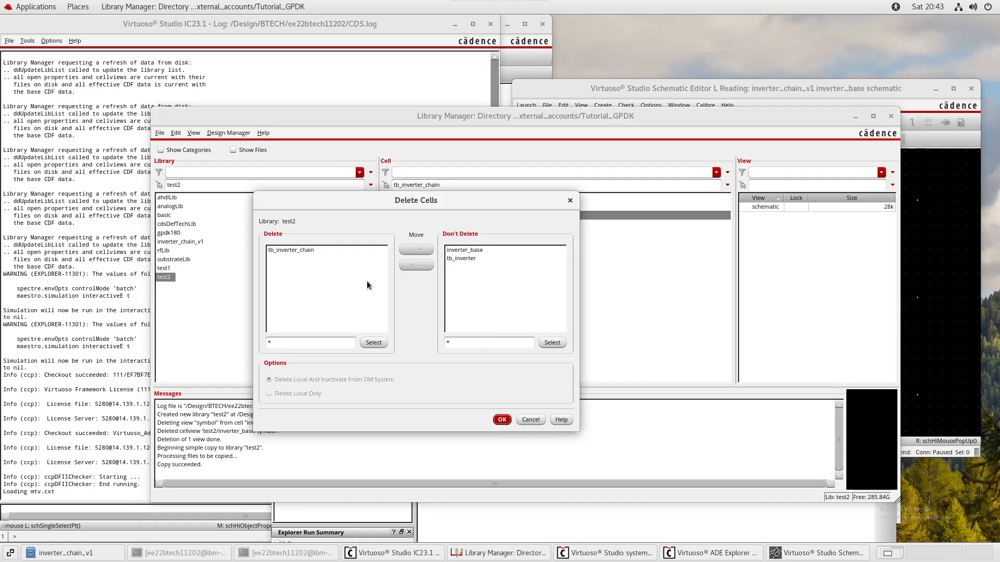
left_click(502, 420)
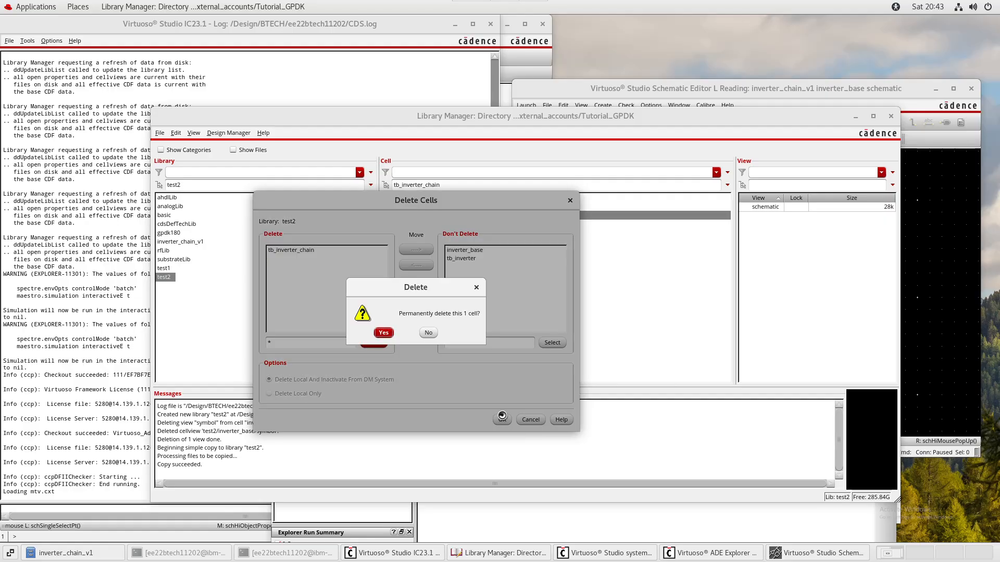
left_click(384, 332)
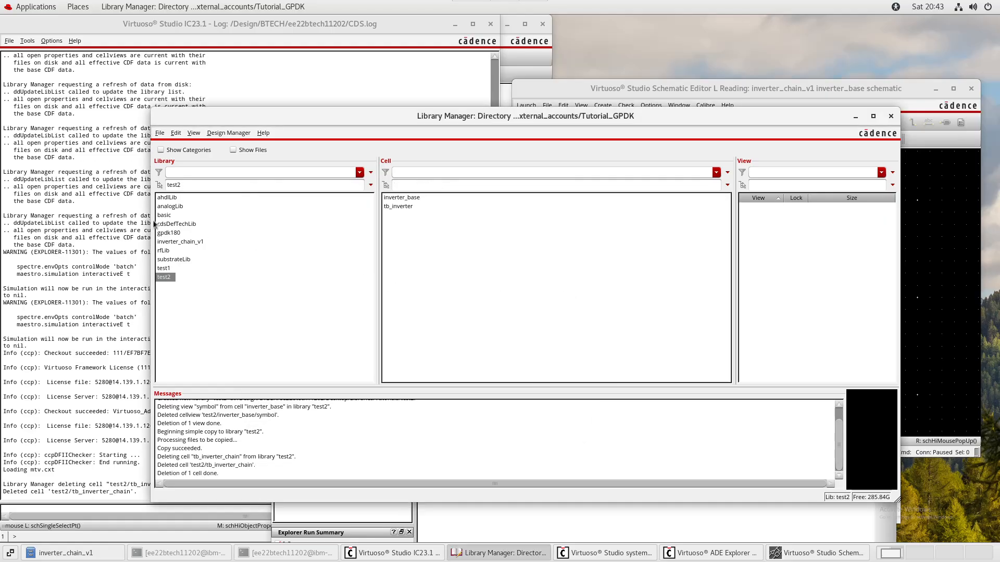
Set up a hierarchical copy of the tb_inverter_chain schematic view from inverter_chain_v1 to the test2 library.
left_click(186, 243)
left_click(490, 352)
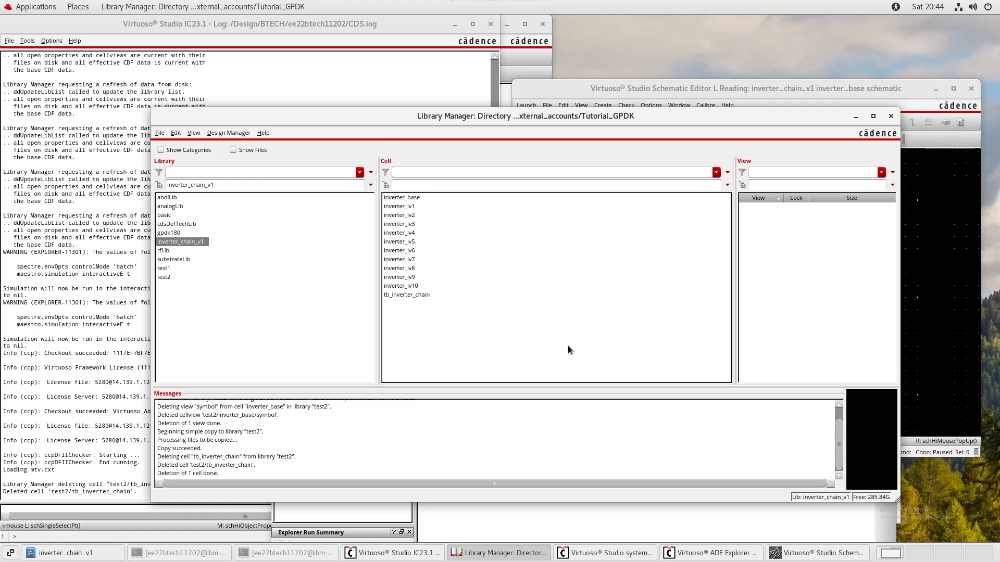
left_click(428, 295)
right_click(763, 215)
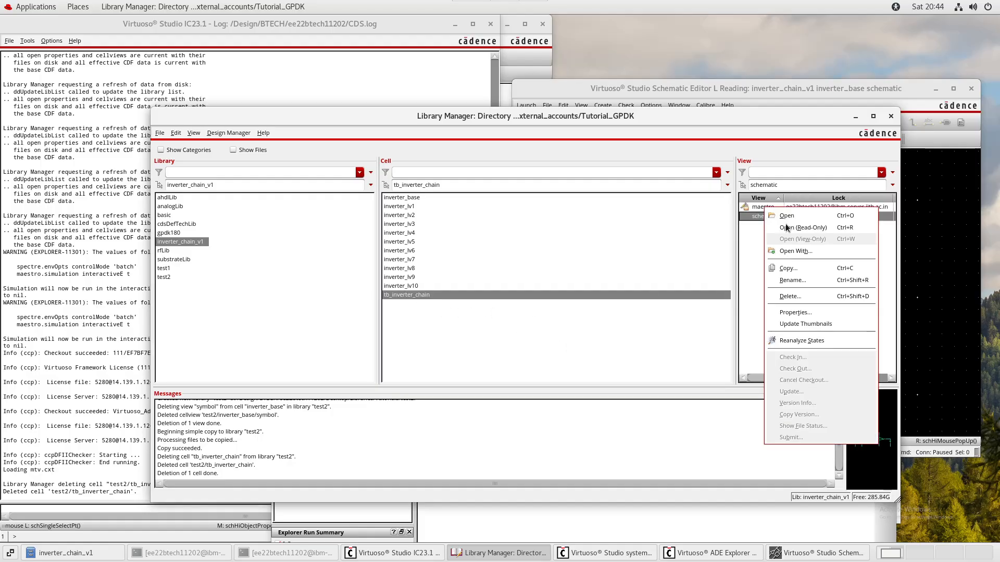
left_click(804, 269)
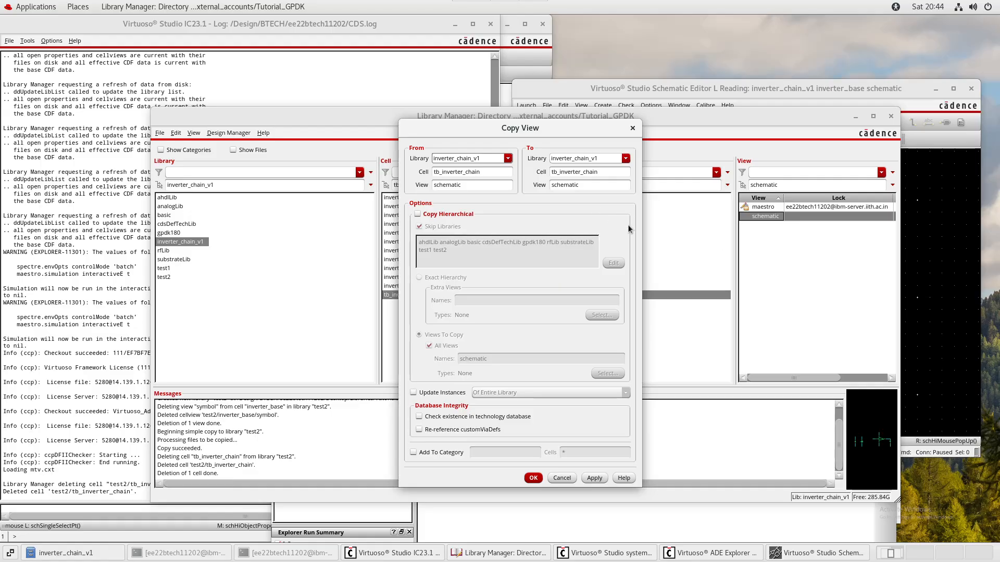
left_click(625, 159)
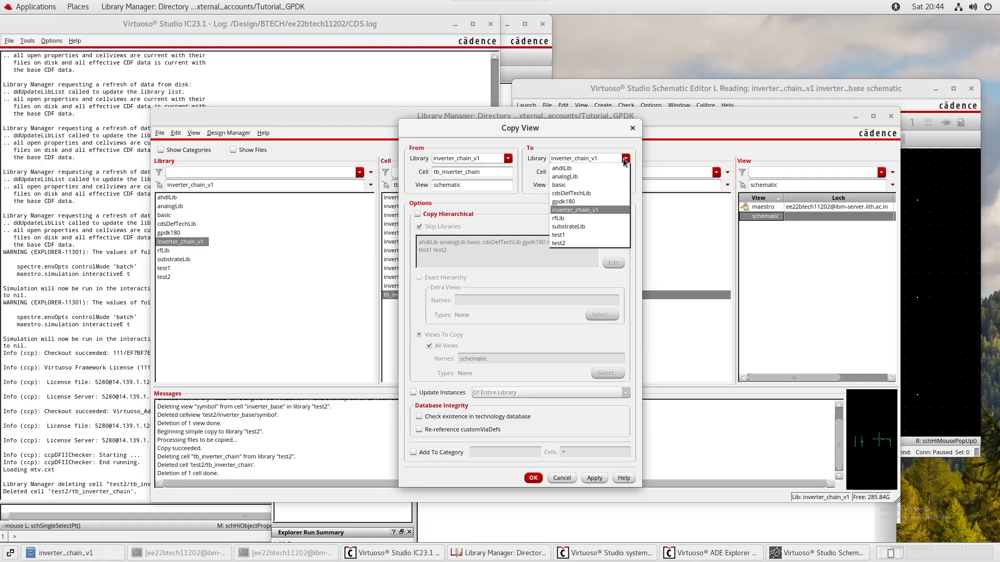
left_click(559, 244)
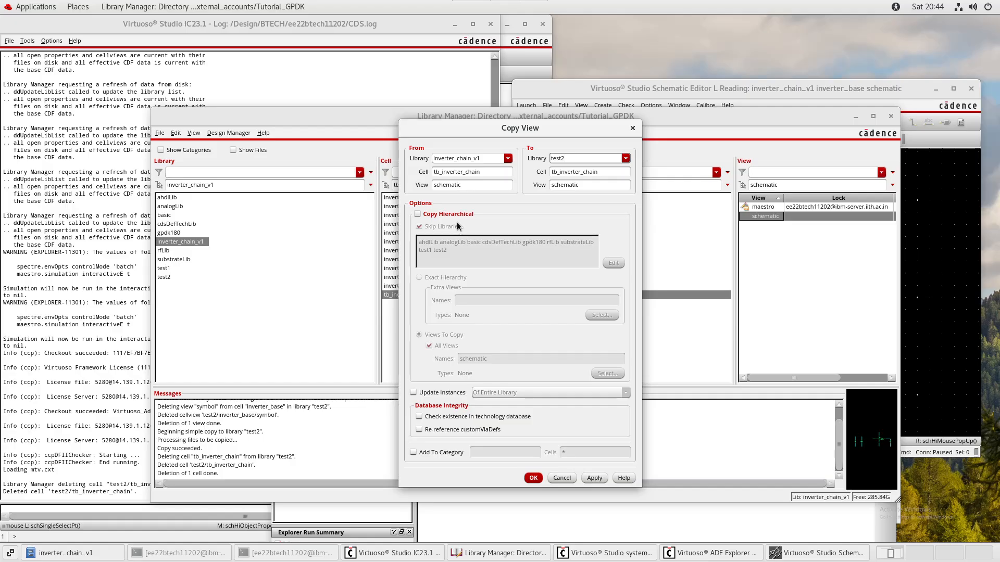
left_click(426, 217)
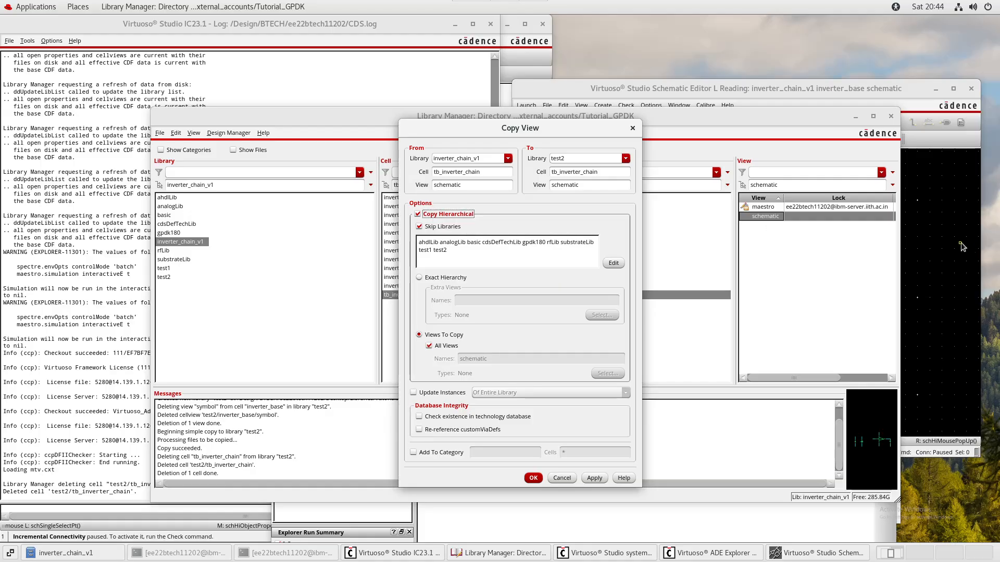
Check the inverter_base schematic, remove test1 and test2 from the copy's skipped libraries, and review the skip and do-not-skip lists.
left_click(971, 250)
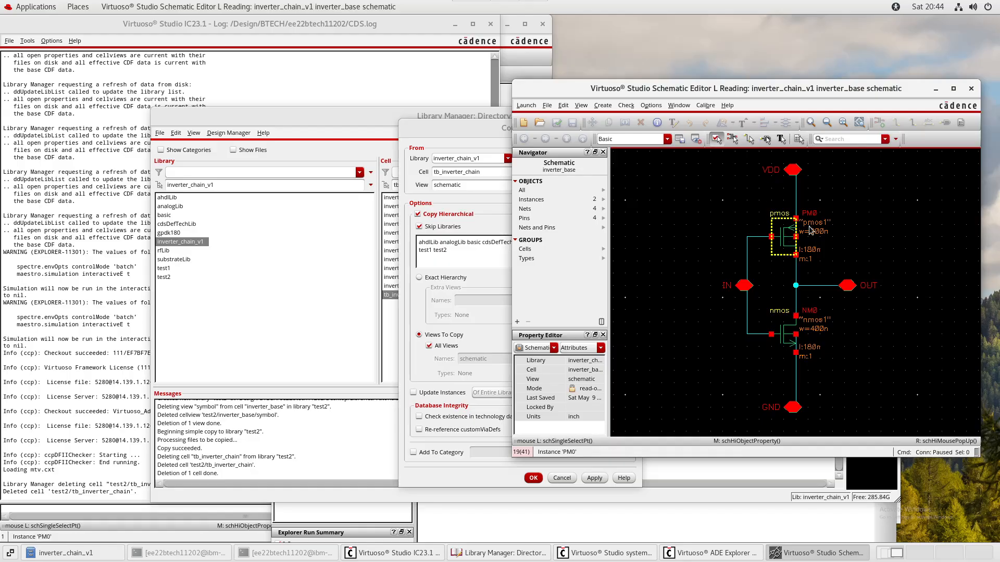
left_click(478, 137)
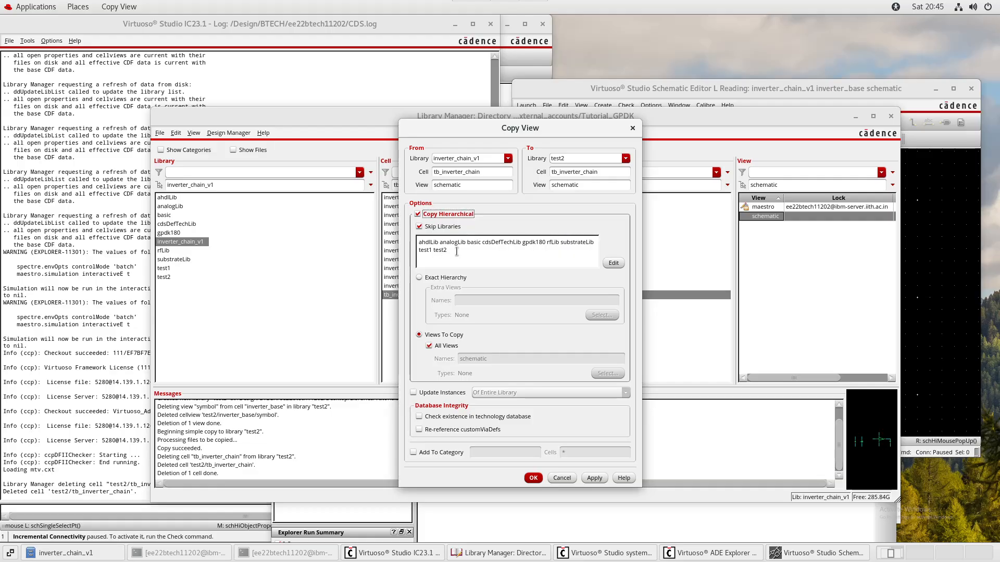
left_click_drag(456, 252, 406, 254)
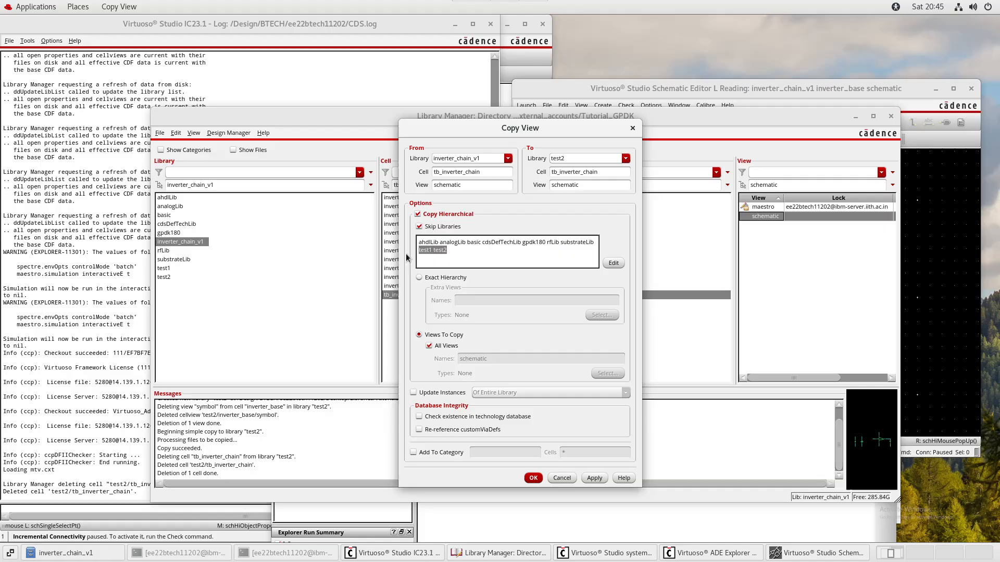
key("BackSpace")
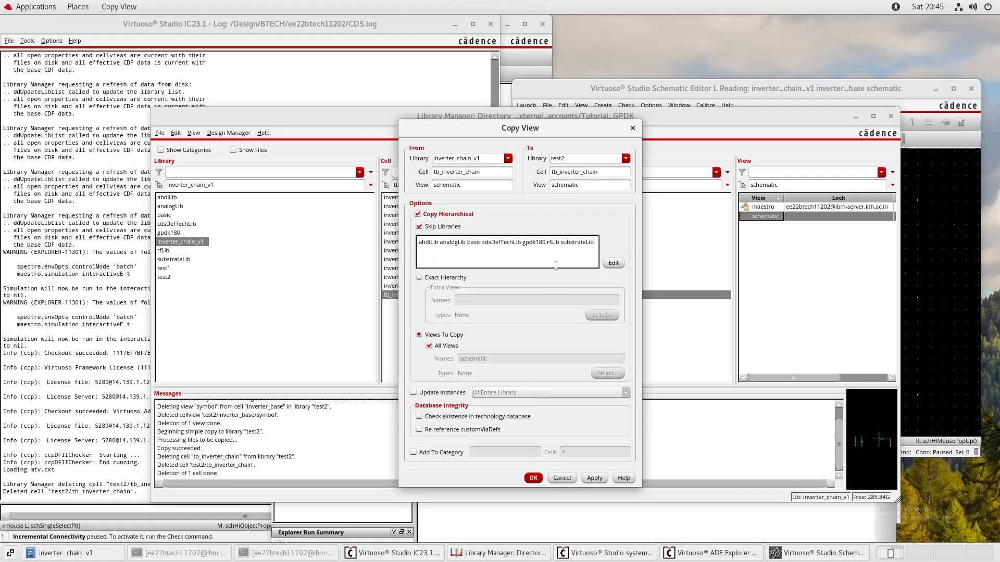
left_click(615, 264)
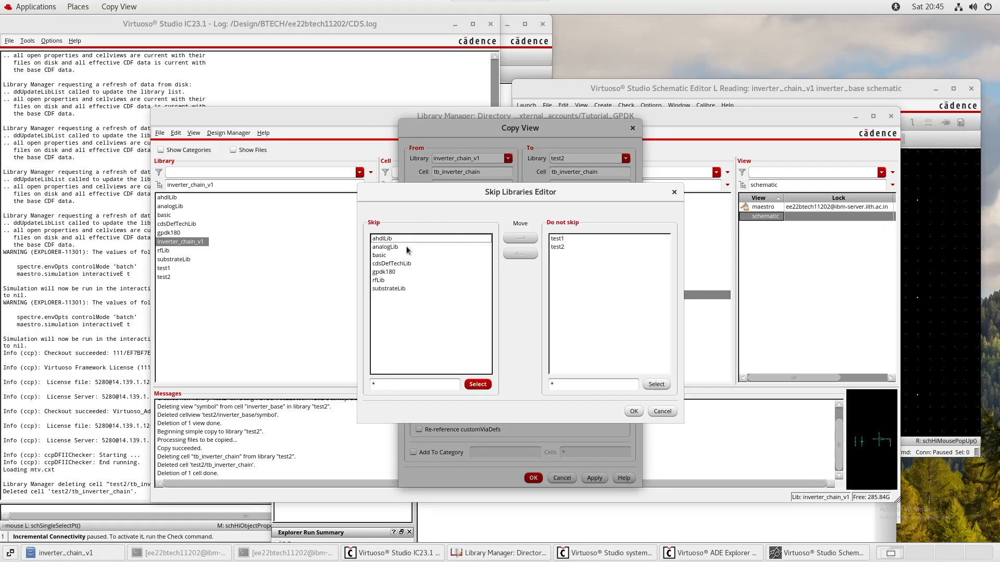
left_click(674, 192)
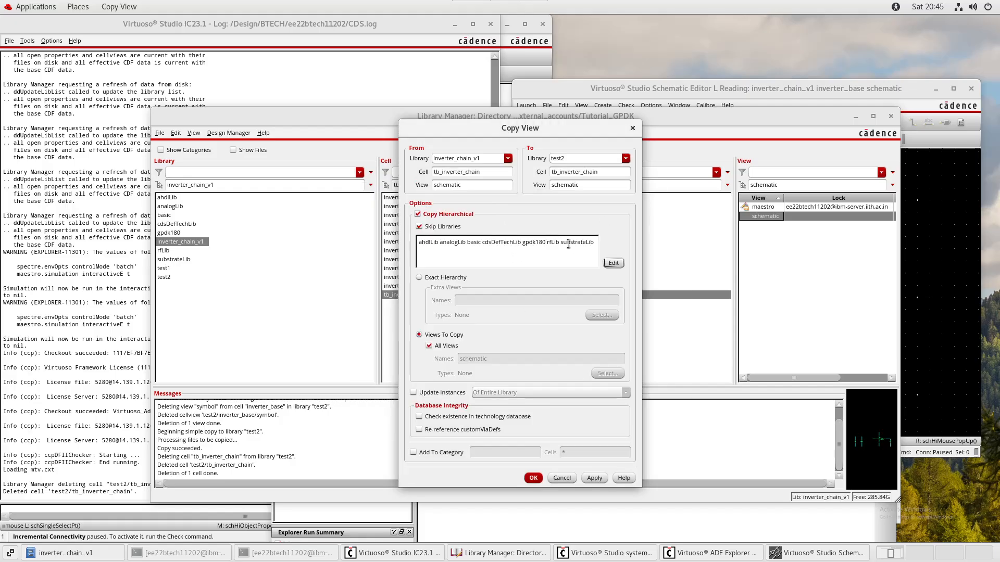
left_click(613, 266)
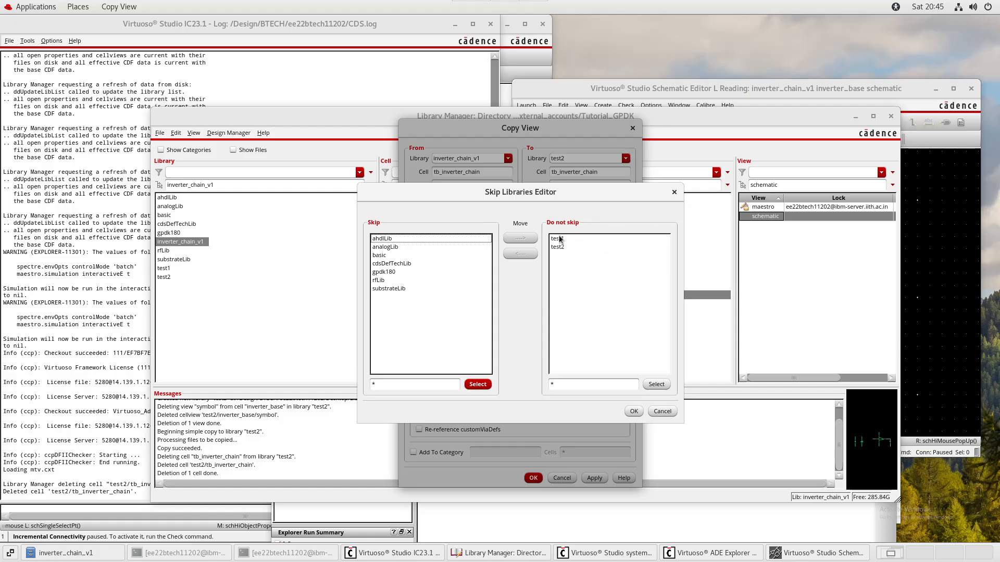
left_click(674, 192)
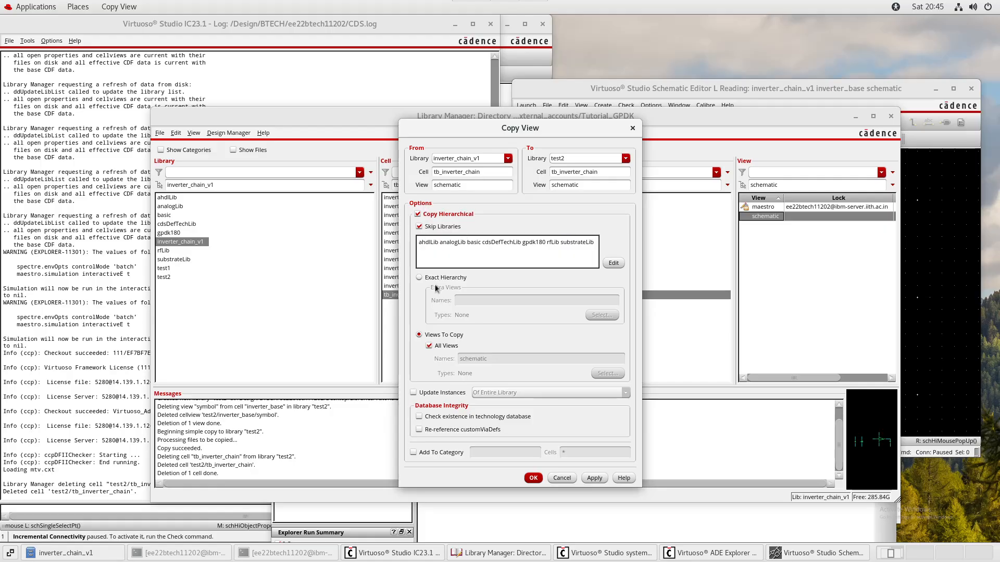
Try limiting the copied views to schematic and symbol, look through the view types, and restore copying of all views.
left_click(453, 348)
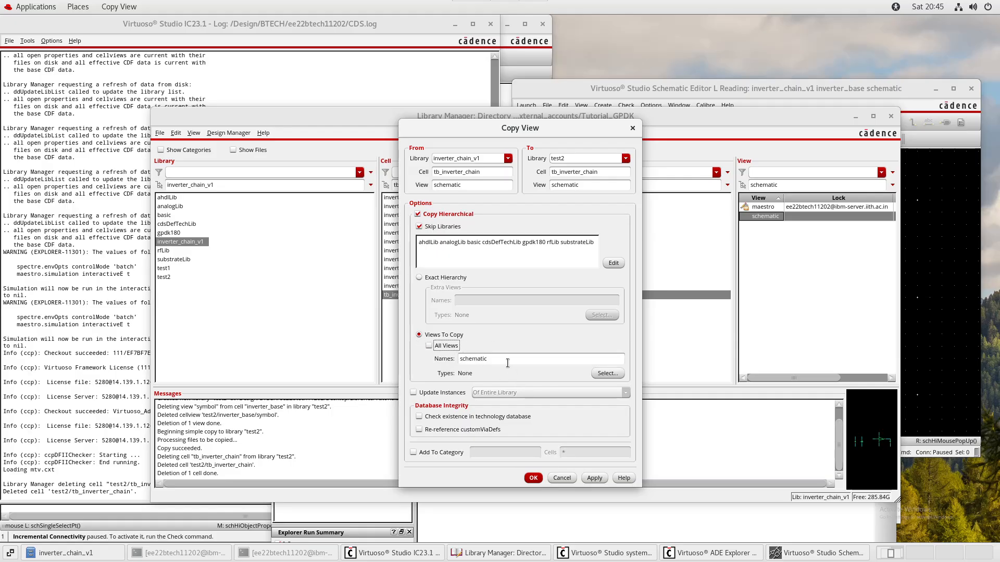
left_click(508, 363)
type("symbol")
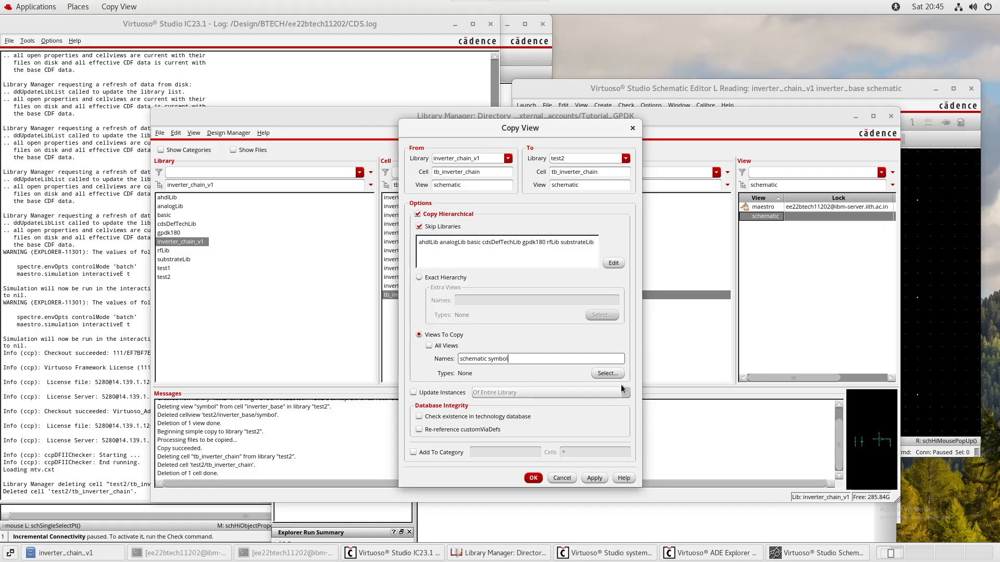
left_click(607, 373)
scroll(467, 237, "down", 5)
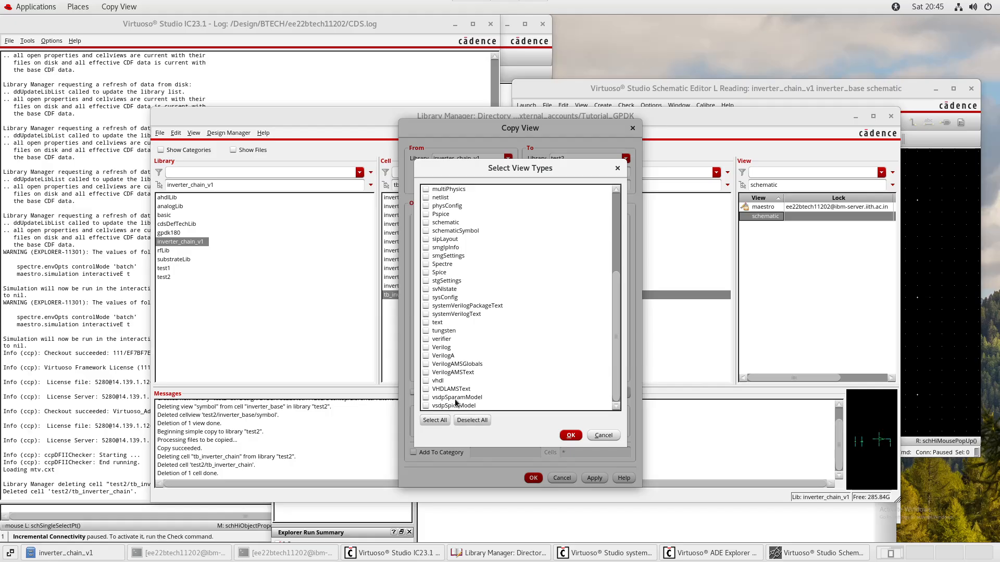
left_click(616, 168)
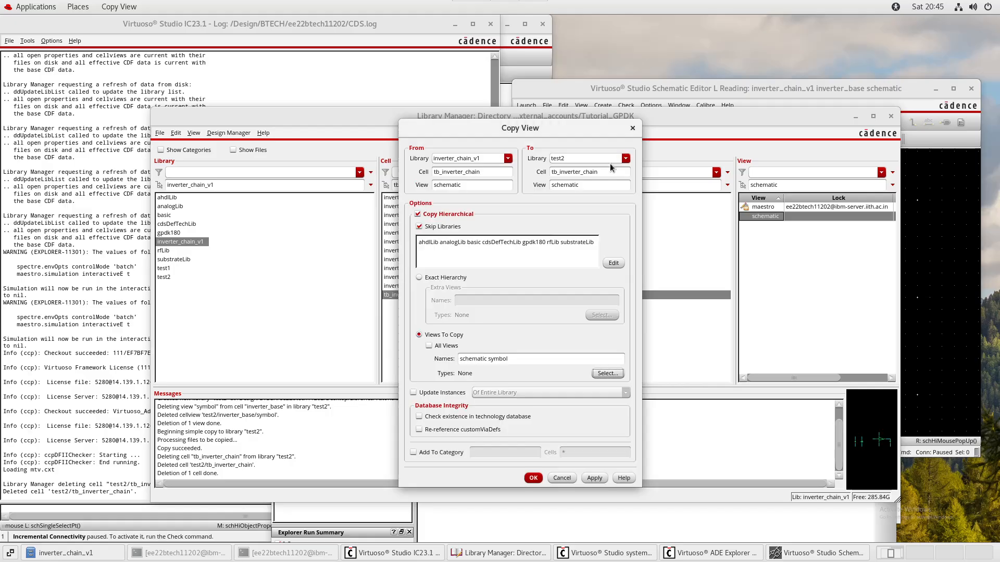
left_click(440, 346)
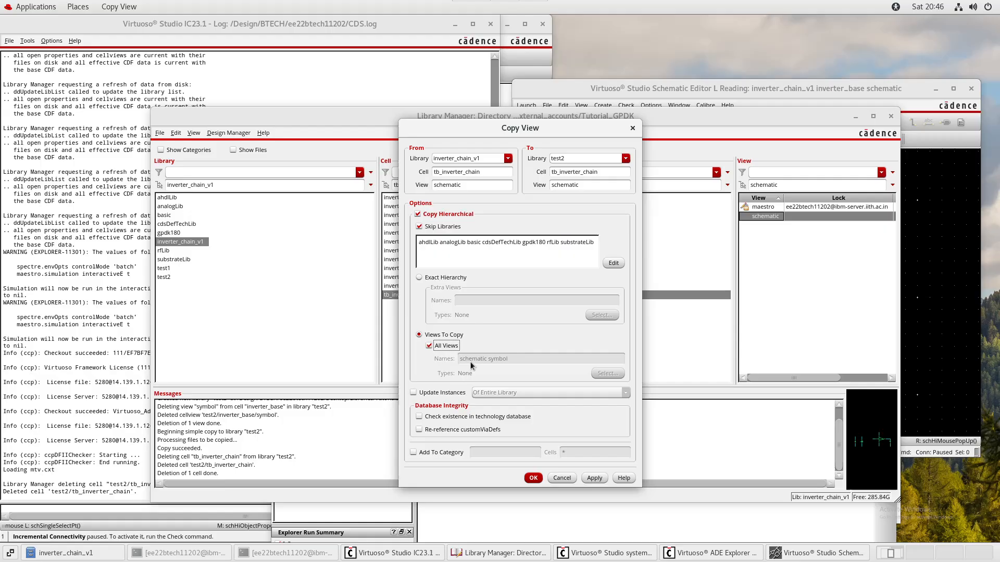
Run the hierarchical copy to test2 and review the conflicting inverter_base views.
left_click(584, 479)
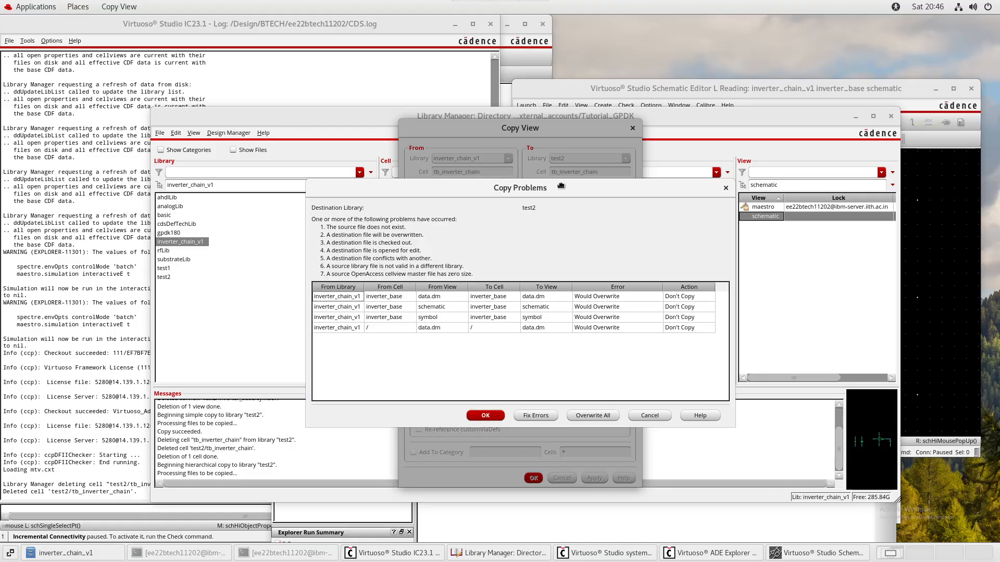
left_click_drag(559, 188, 734, 184)
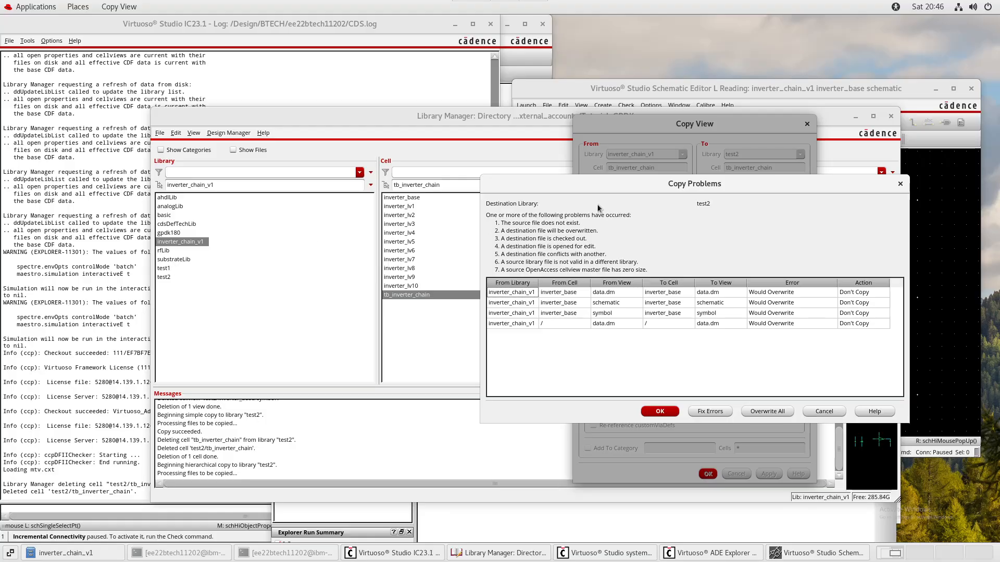
left_click_drag(628, 185, 507, 141)
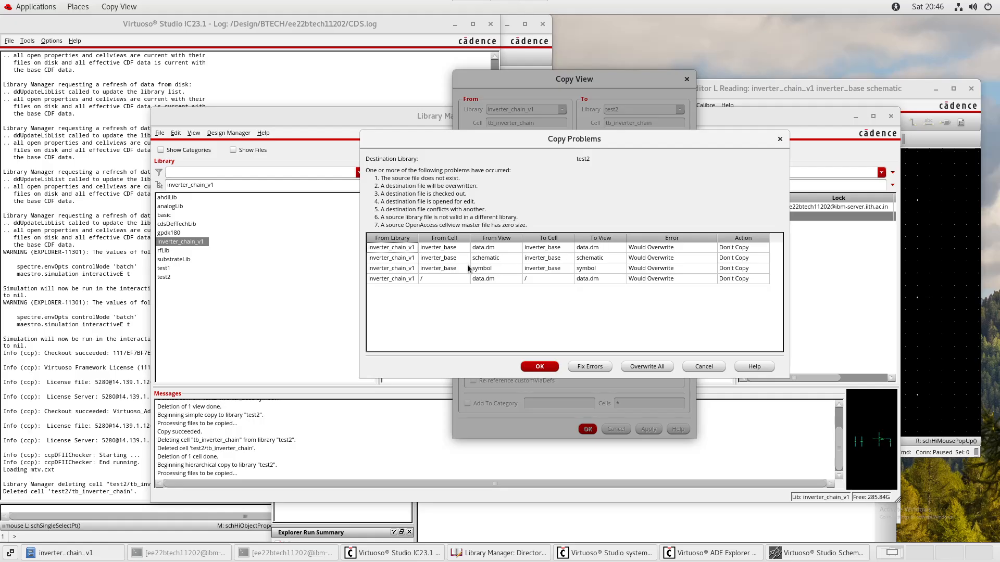
left_click(501, 261)
left_click(501, 269)
Resolve the copy conflicts by overwriting the inverter_base schematic and symbol, leaving both data.dm entries as Don't Copy, and complete the copy.
left_click(737, 259)
left_click(736, 262)
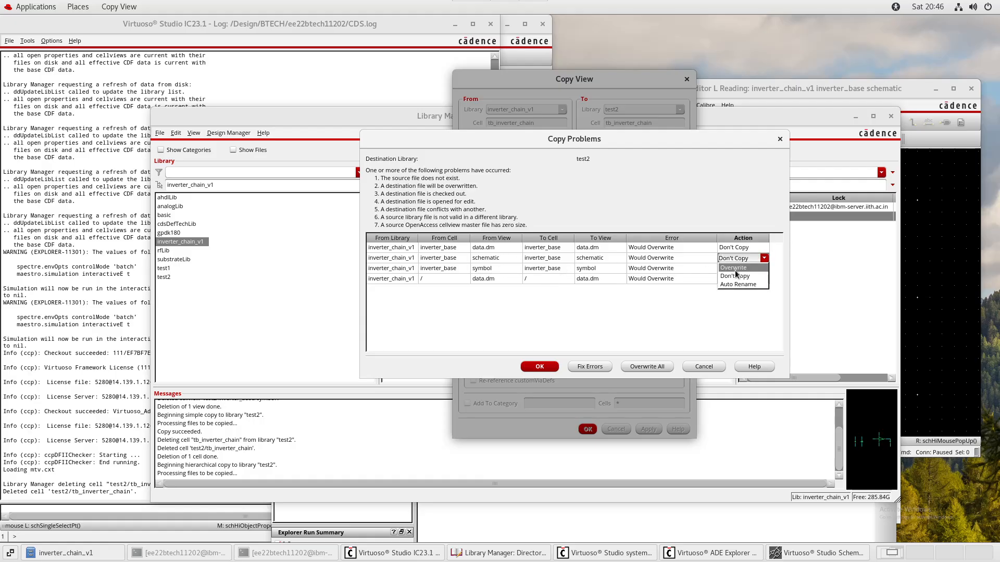
left_click(736, 269)
left_click(736, 270)
left_click(736, 270)
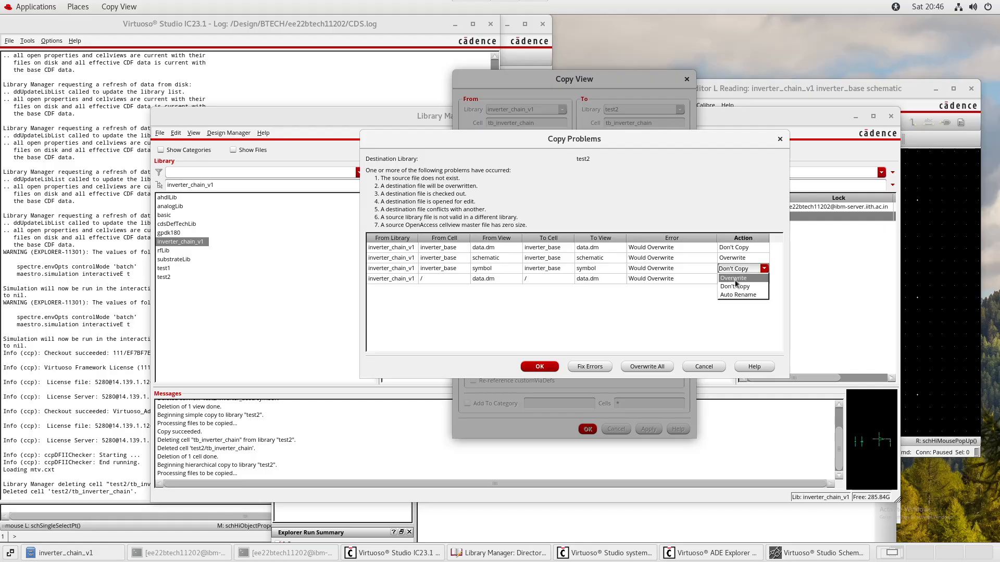
left_click(735, 280)
left_click(724, 300)
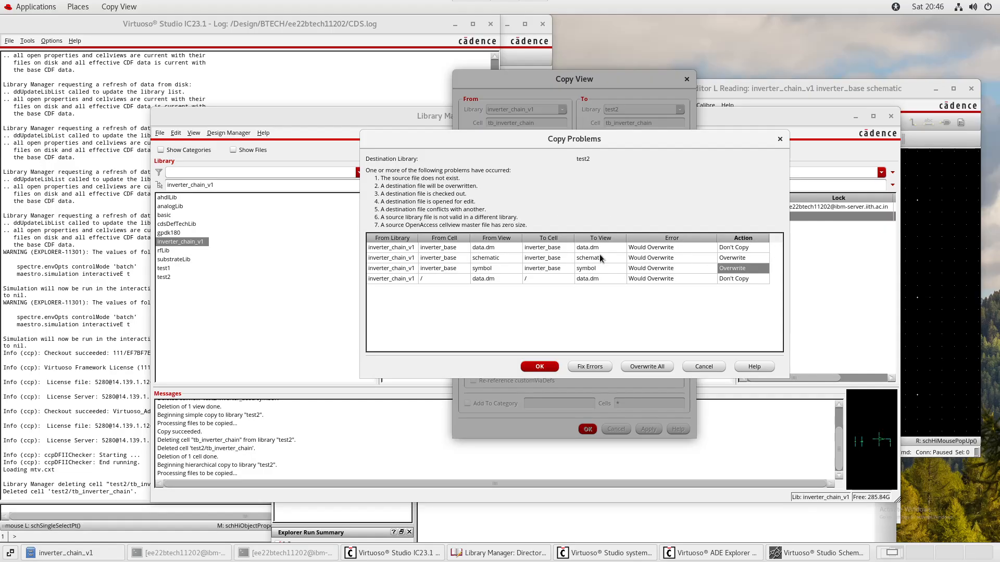
left_click(590, 277)
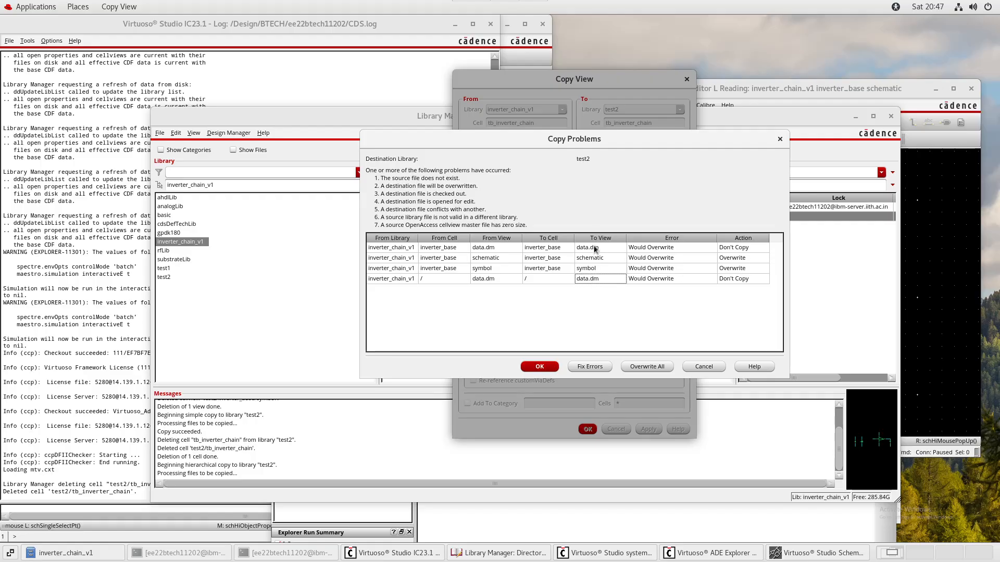
left_click(595, 252)
left_click(555, 367)
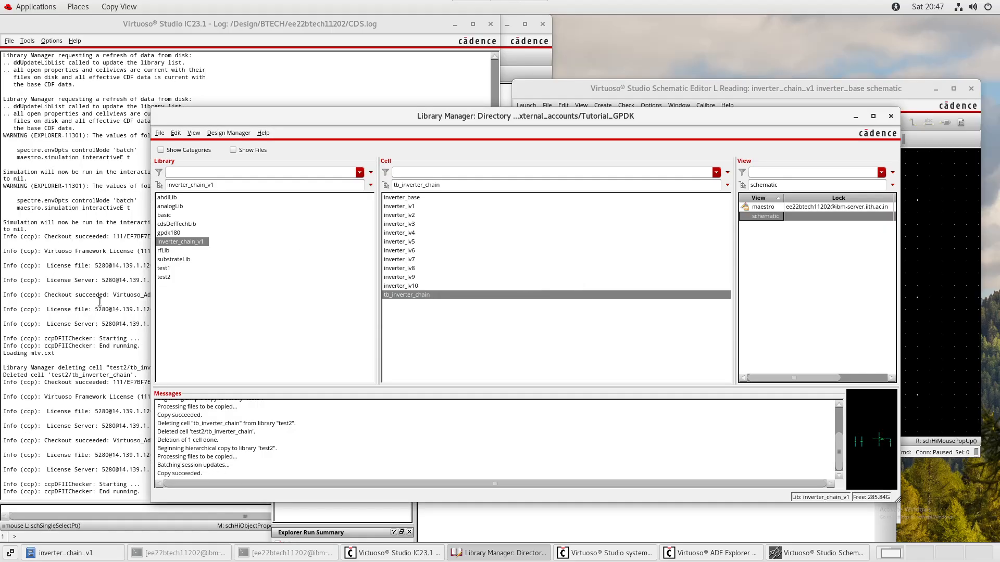
Inspect the cells copied into the test2 library and check the copy result in the messages.
left_click(163, 277)
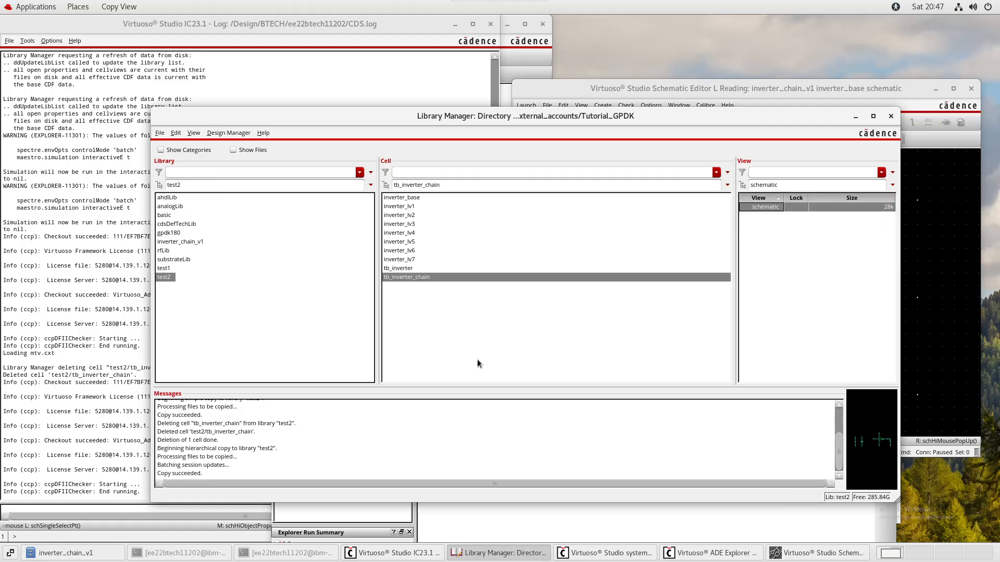
triple_click(180, 477)
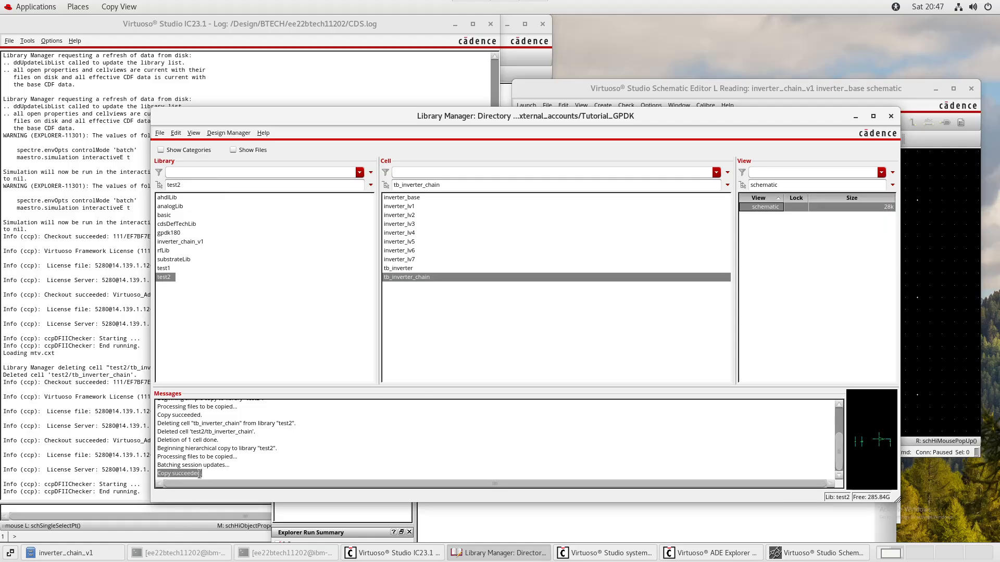
left_click(457, 334)
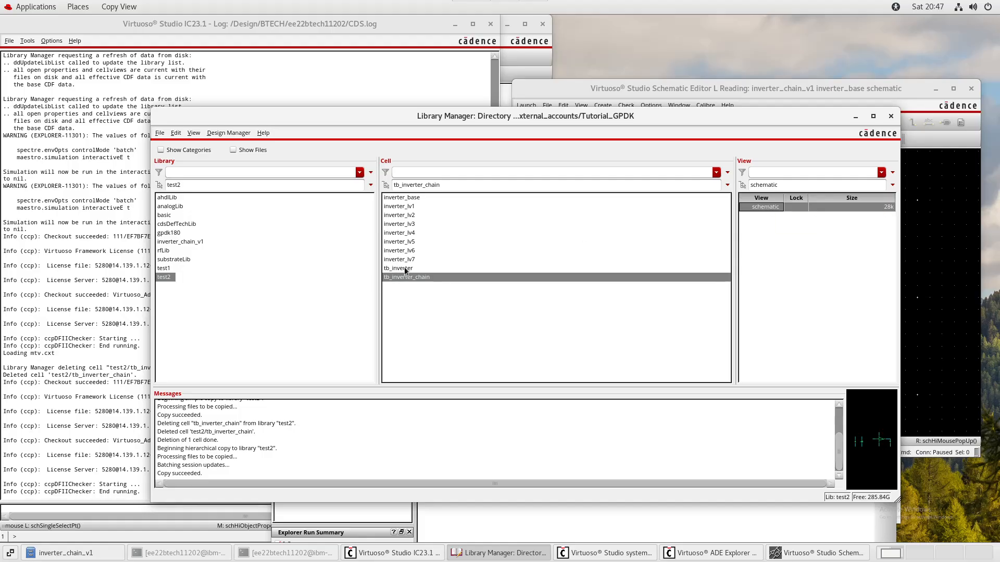
left_click_drag(399, 269, 410, 207)
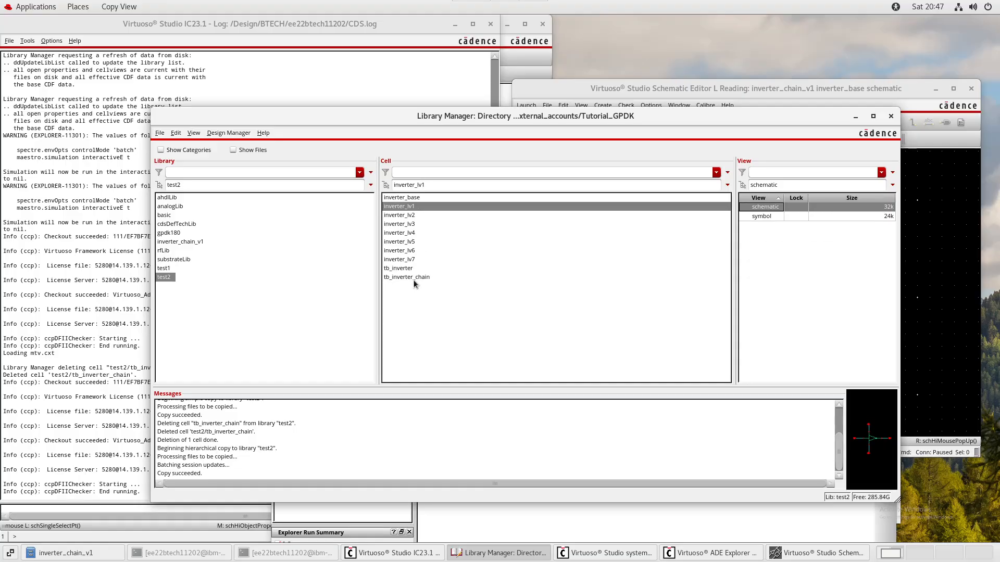
Open the test2 tb_inverter_chain schematic, fit the testbench circuit in view, and move its window aside to expose the library list.
left_click(416, 277)
double_click(764, 207)
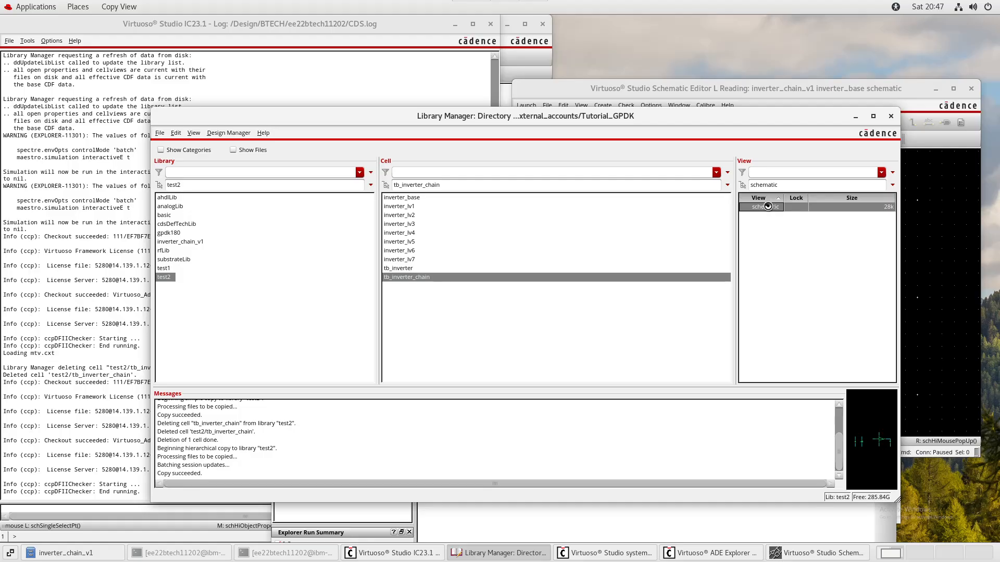
left_click(798, 47)
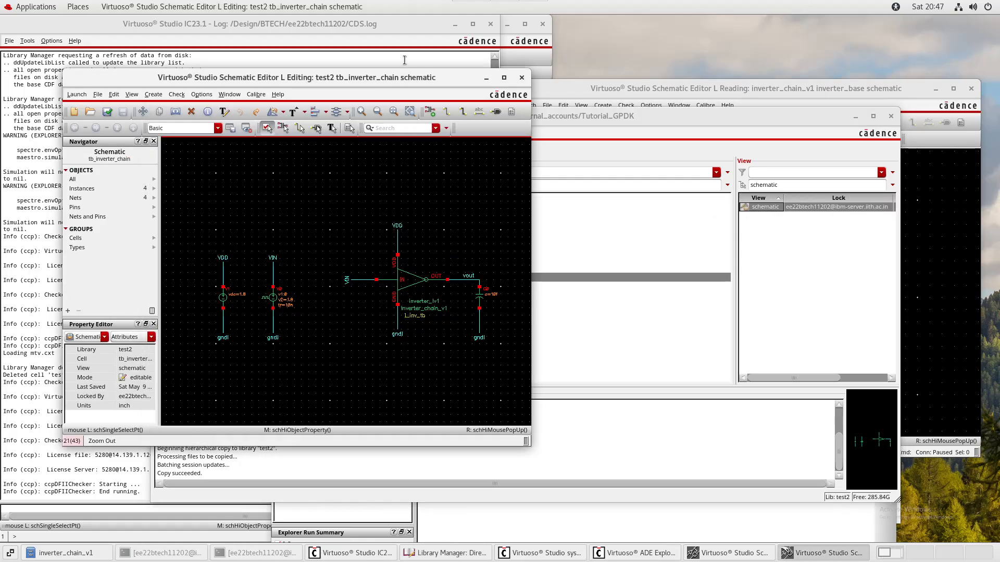
double_click(398, 78)
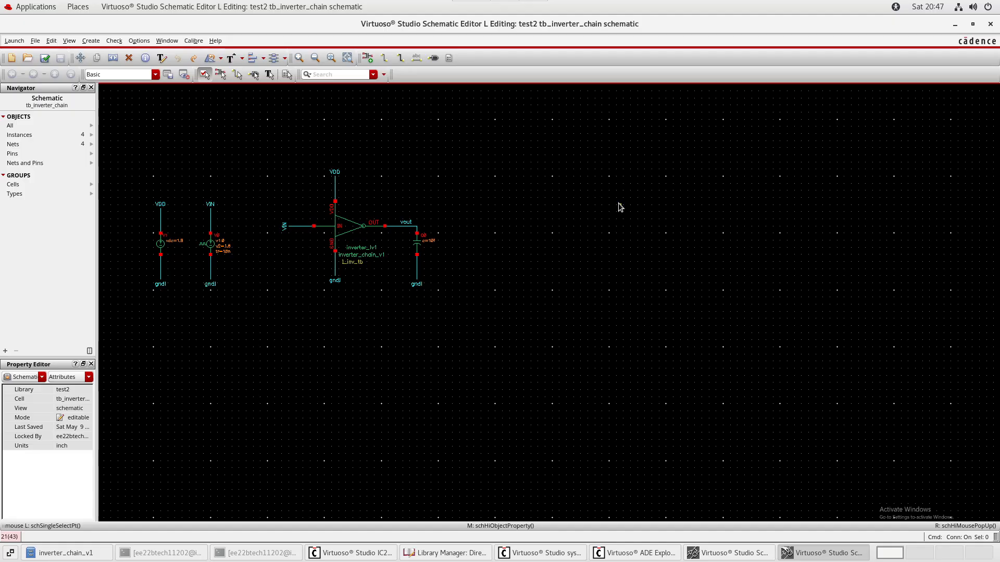
key("f")
left_click_drag(568, 21, 662, 142)
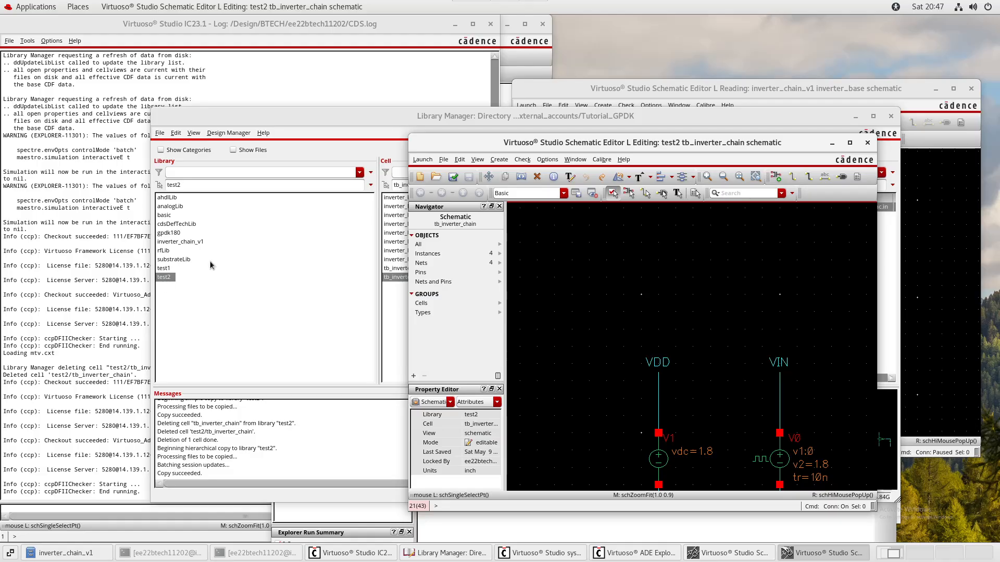
Maximize the test2 tb_inverter_chain schematic and check which library the I_inv_tb inverter instance references in its object properties.
double_click(655, 144)
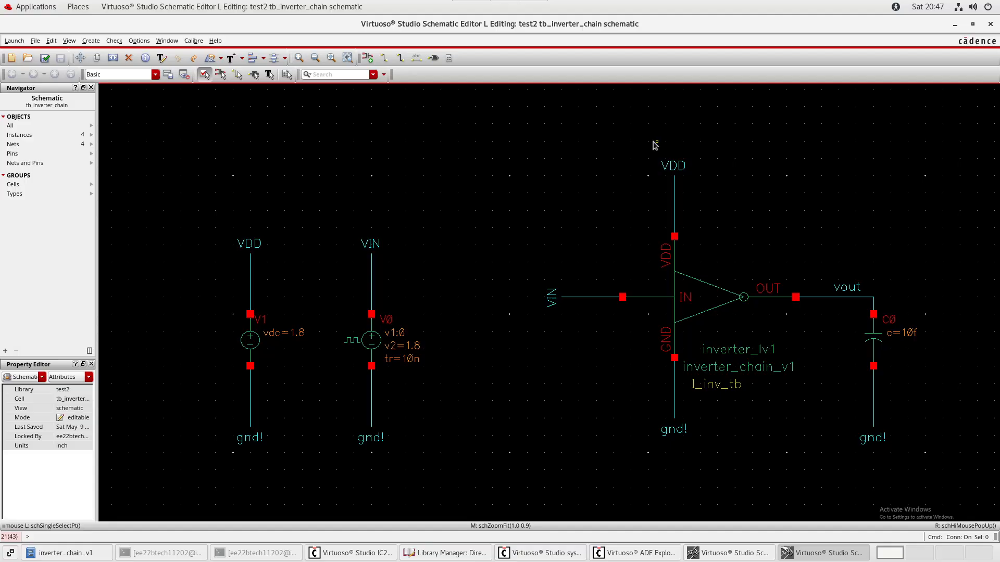
left_click(731, 290)
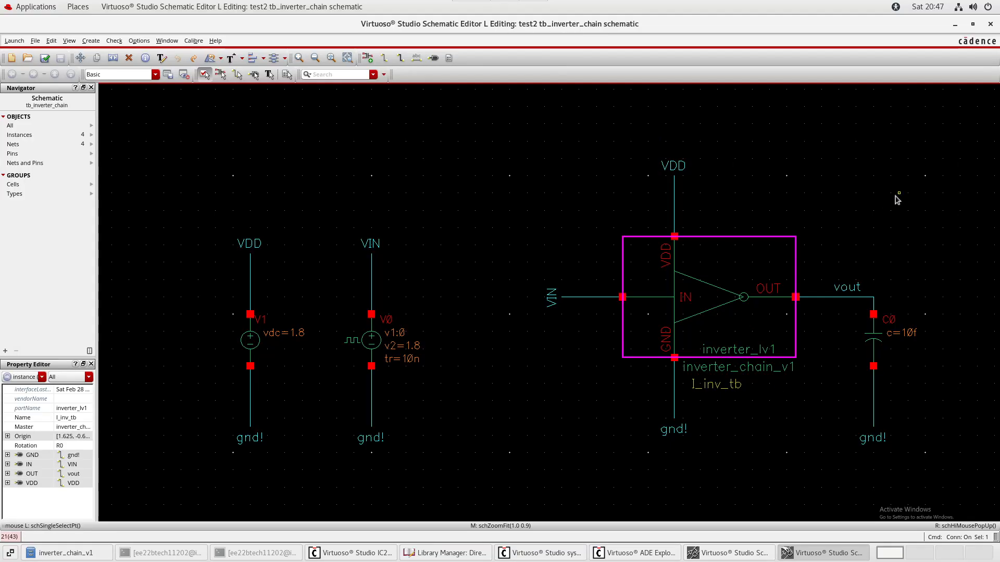
key("q")
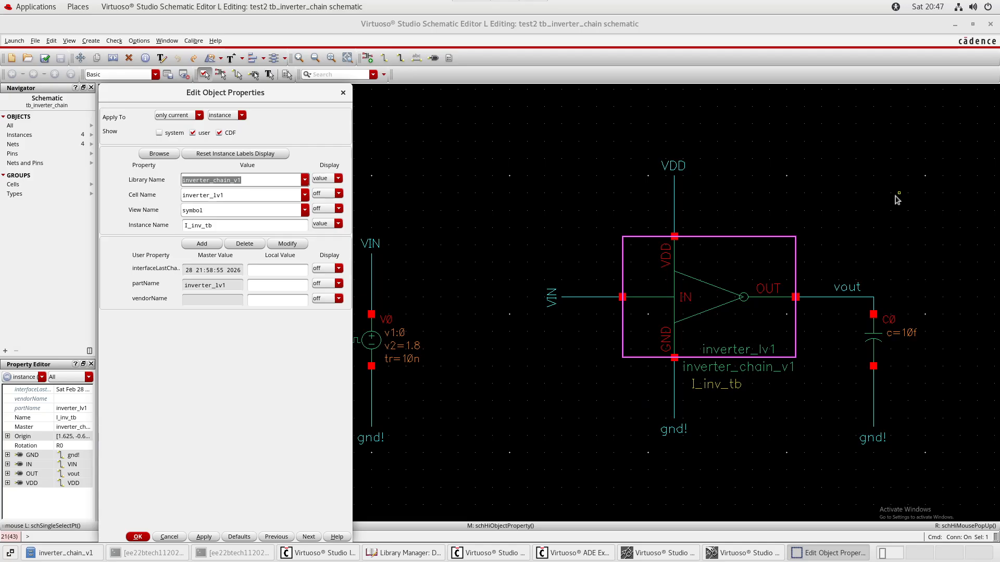
left_click(344, 94)
left_click(626, 264)
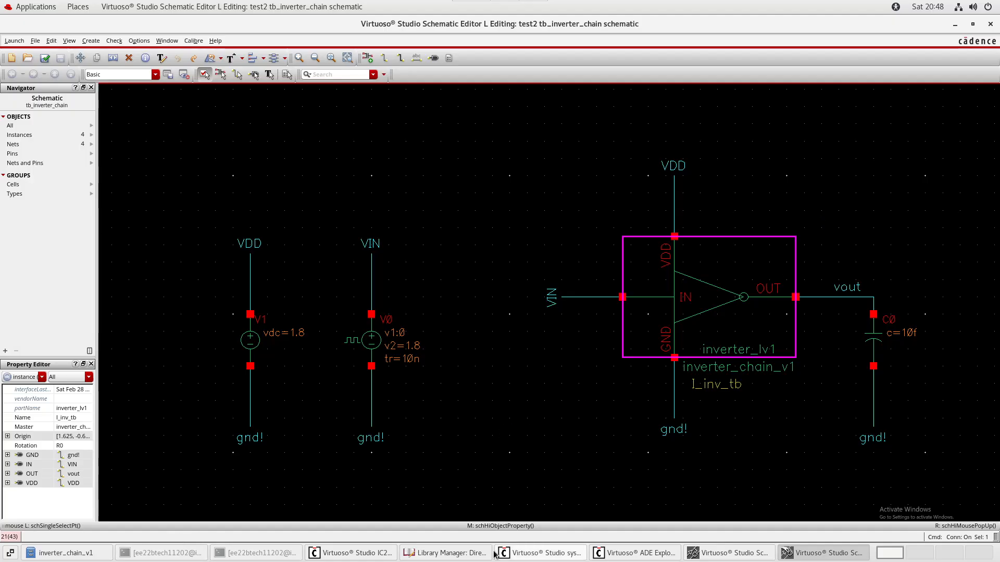
Switch to the file manager and open cds.lib from the Desktop/External_accounts/Tutorial_GPDK folder in the text editor.
left_click(63, 553)
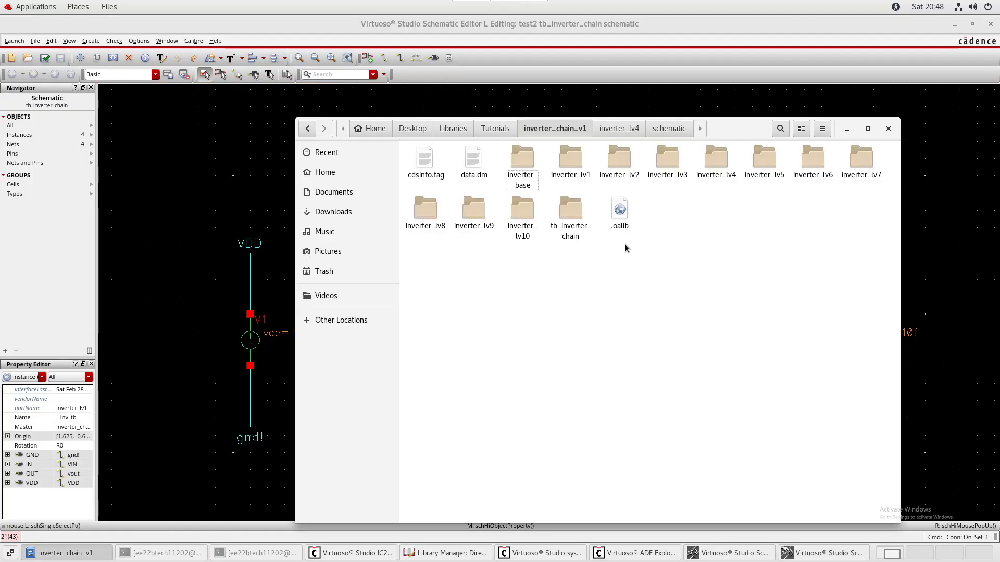
left_click(446, 128)
left_click(412, 128)
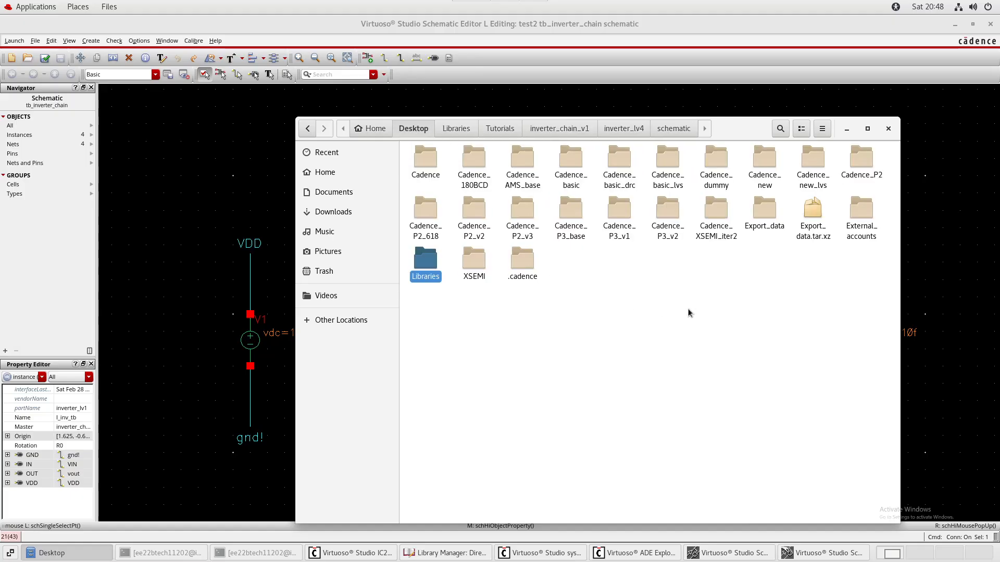
left_click(863, 219)
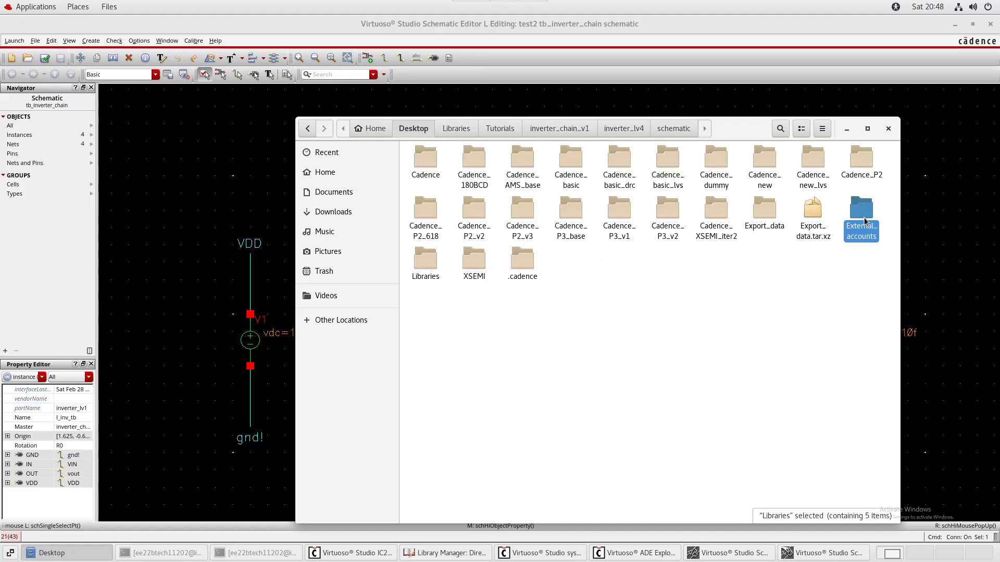
double_click(863, 219)
left_click(719, 175)
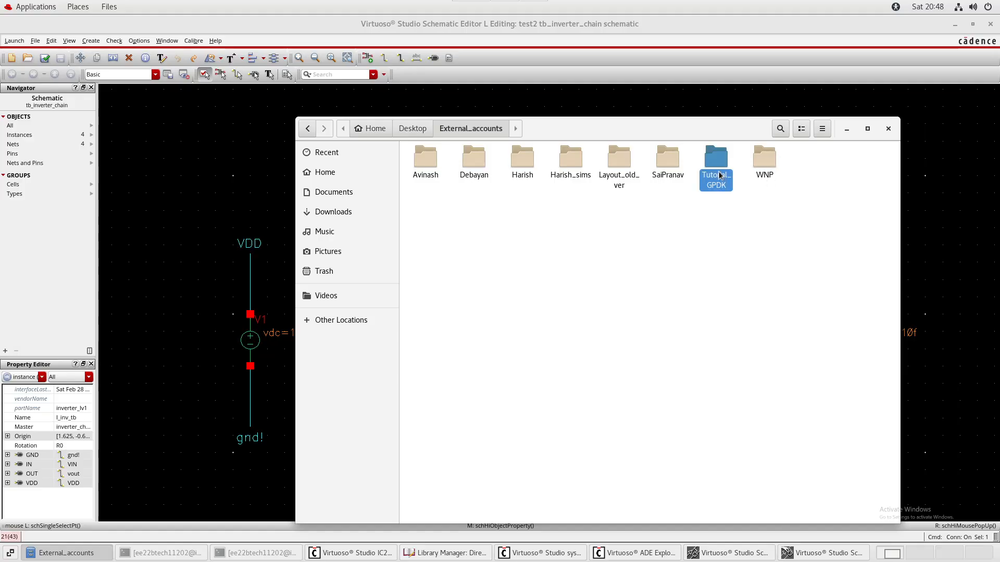
double_click(719, 176)
left_click(424, 162)
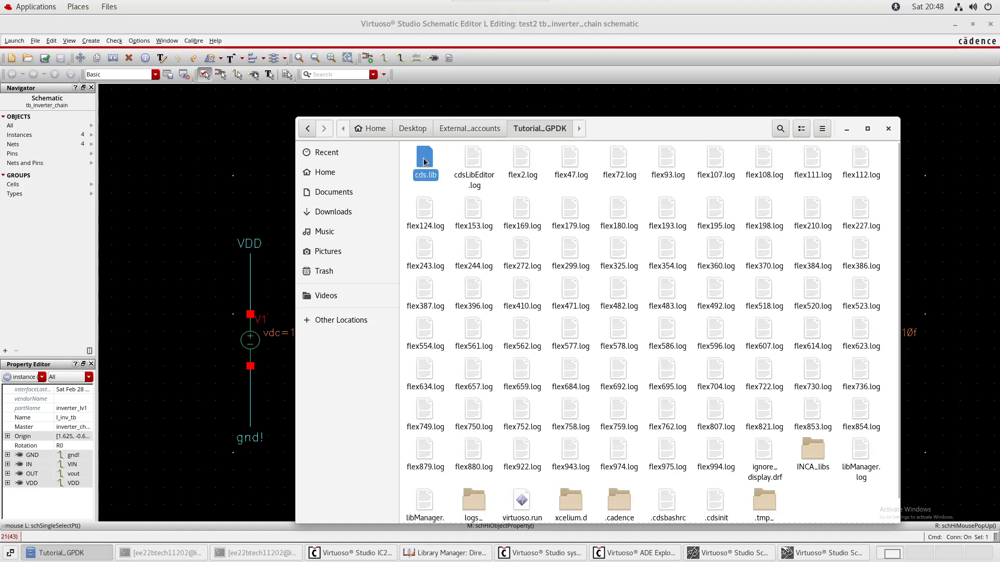
double_click(425, 162)
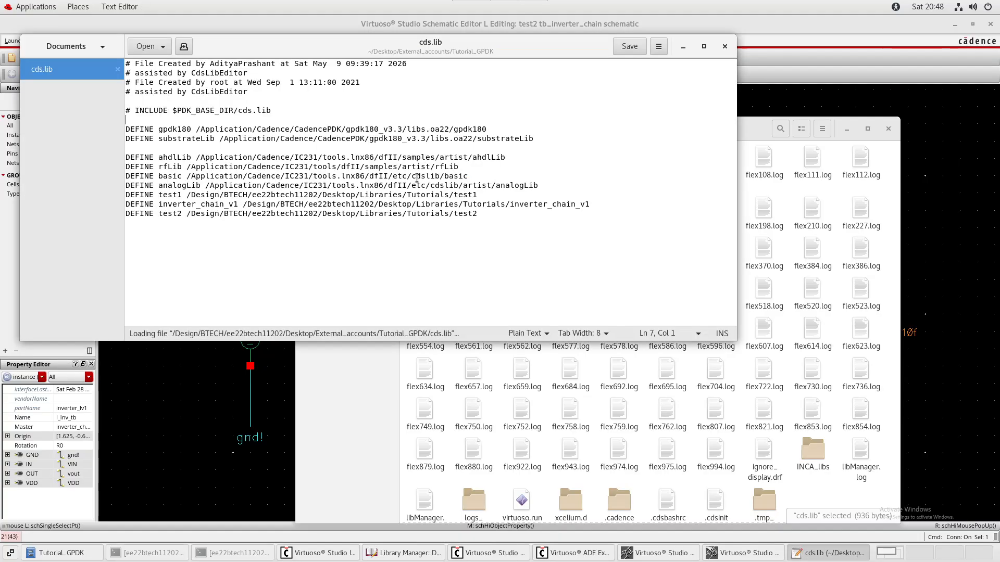
Comment out the inverter_chain_v1 DEFINE line in cds.lib with "#", save the file, and move the editor aside.
left_click(129, 206)
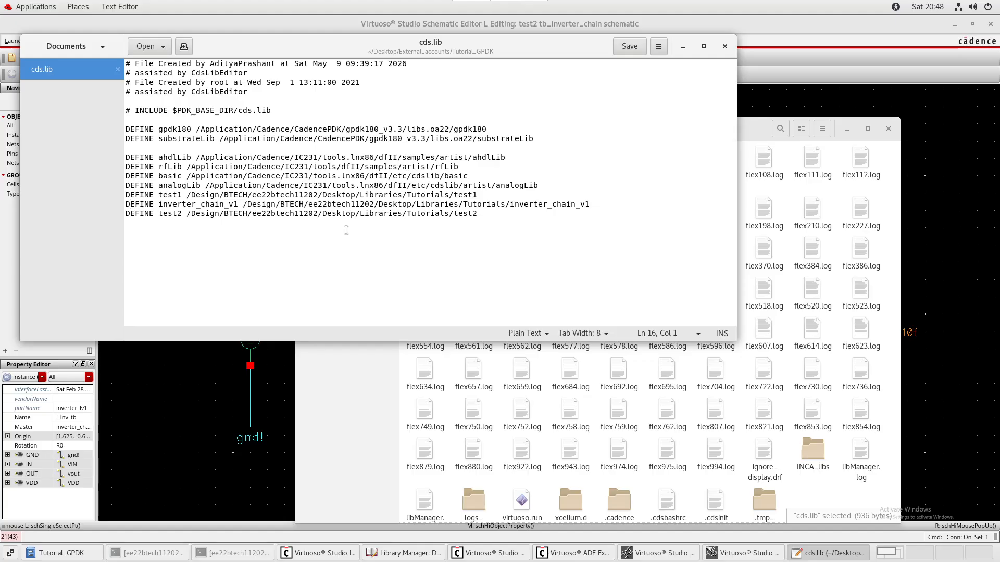
type("#")
key("ctrl+s")
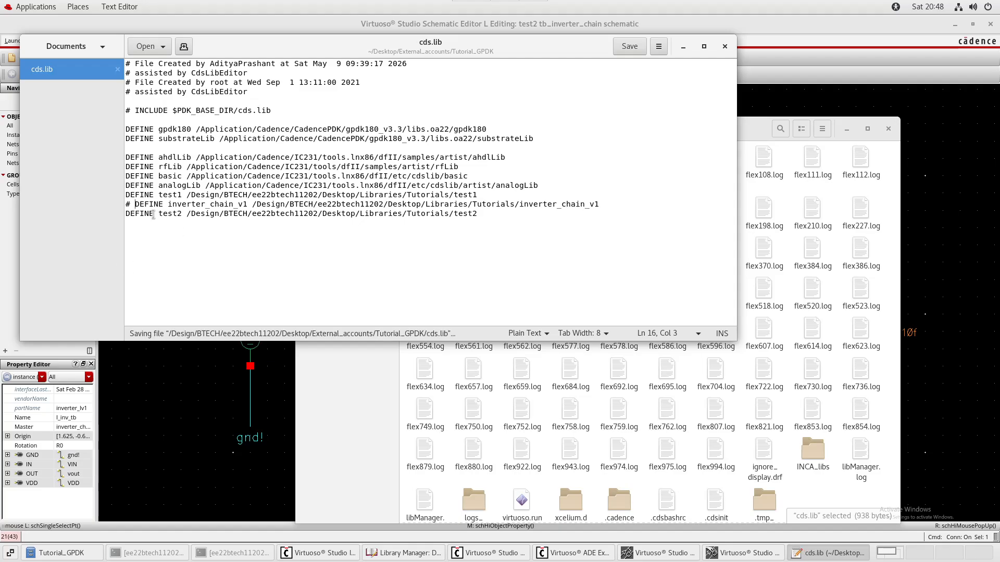
left_click_drag(489, 51, 608, 401)
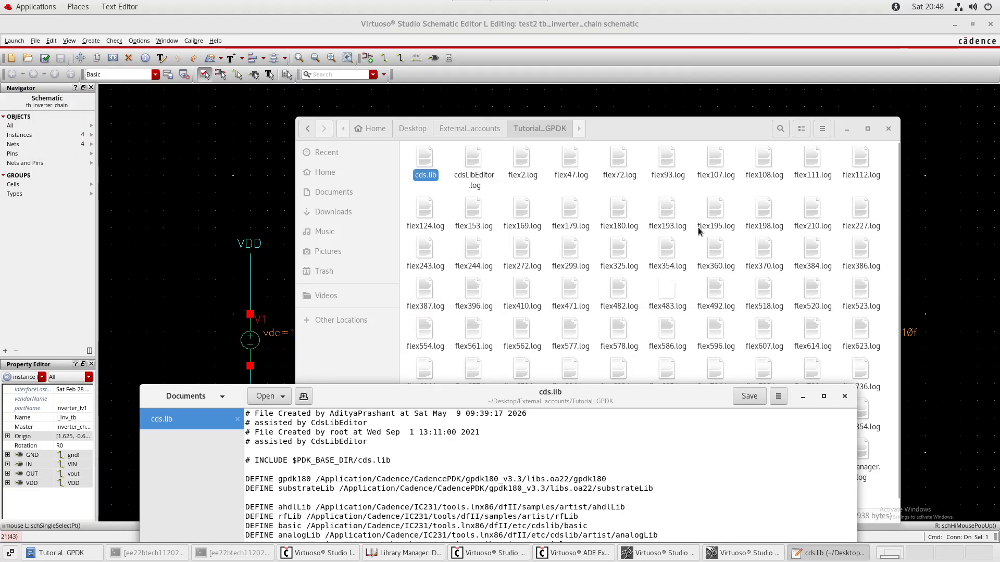
Refresh the library list in the Library Manager, dismiss the Update Lib List warning, and return to the test2 schematic.
left_click(621, 106)
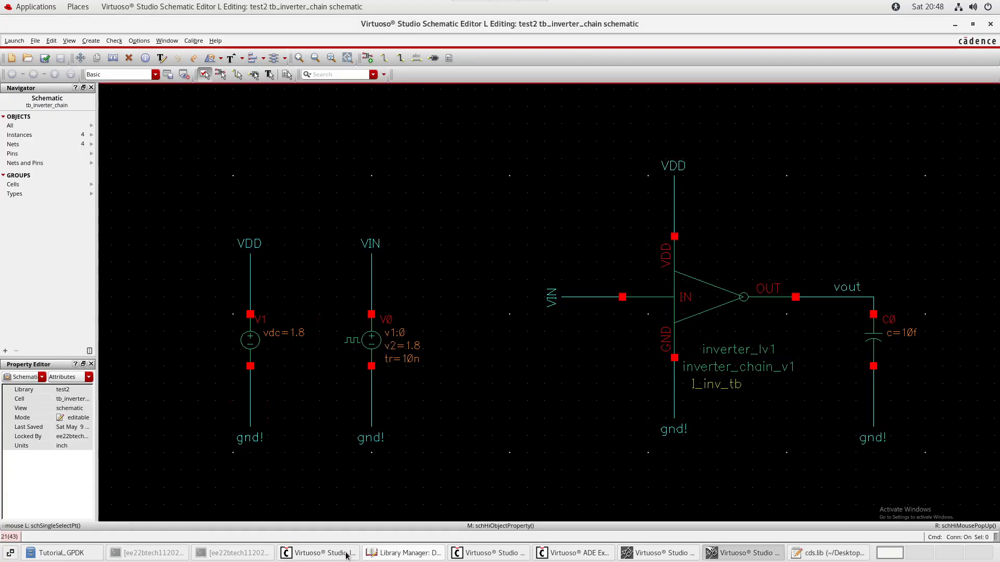
left_click(406, 553)
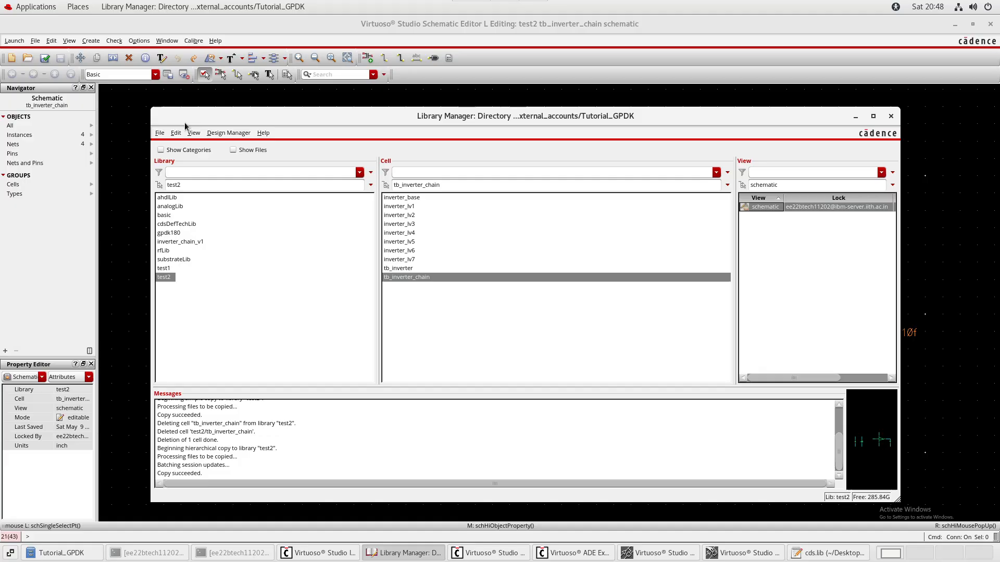
left_click(194, 133)
left_click(210, 157)
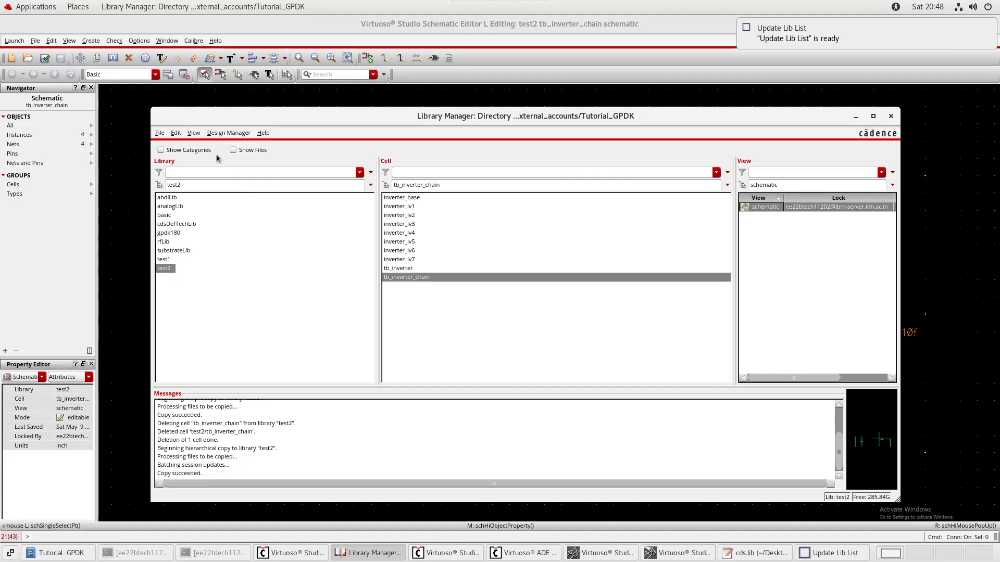
left_click(832, 33)
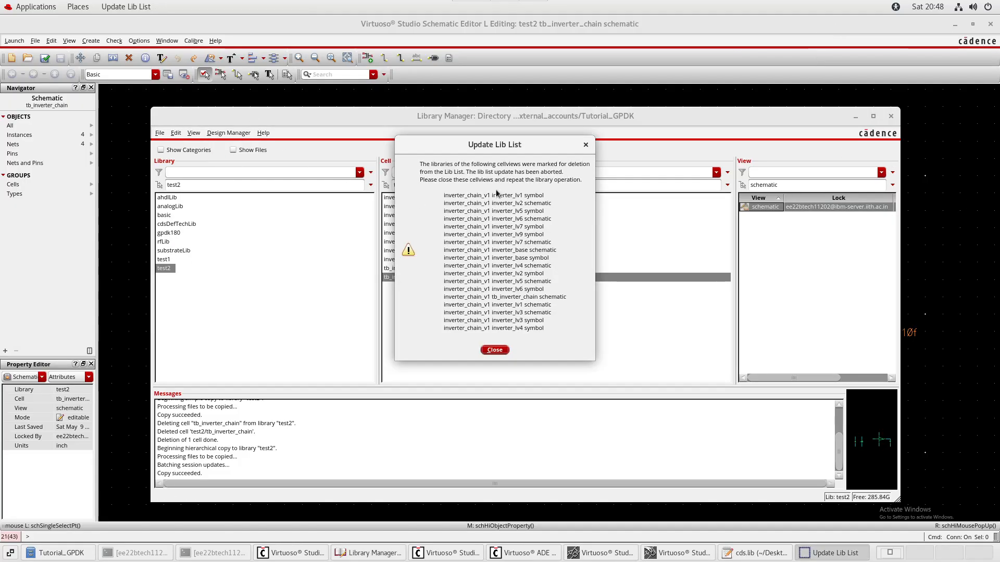
left_click(494, 350)
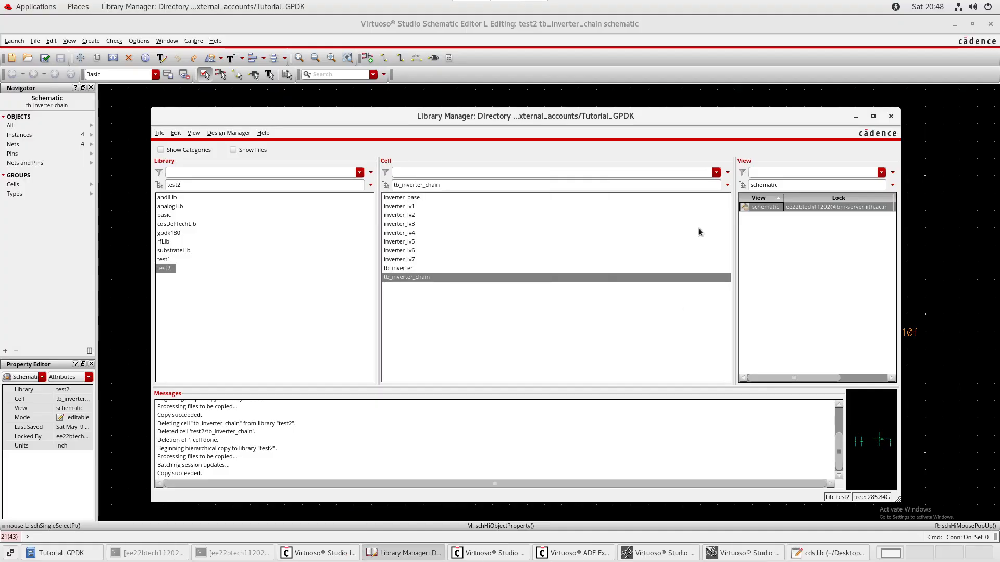
left_click(694, 99)
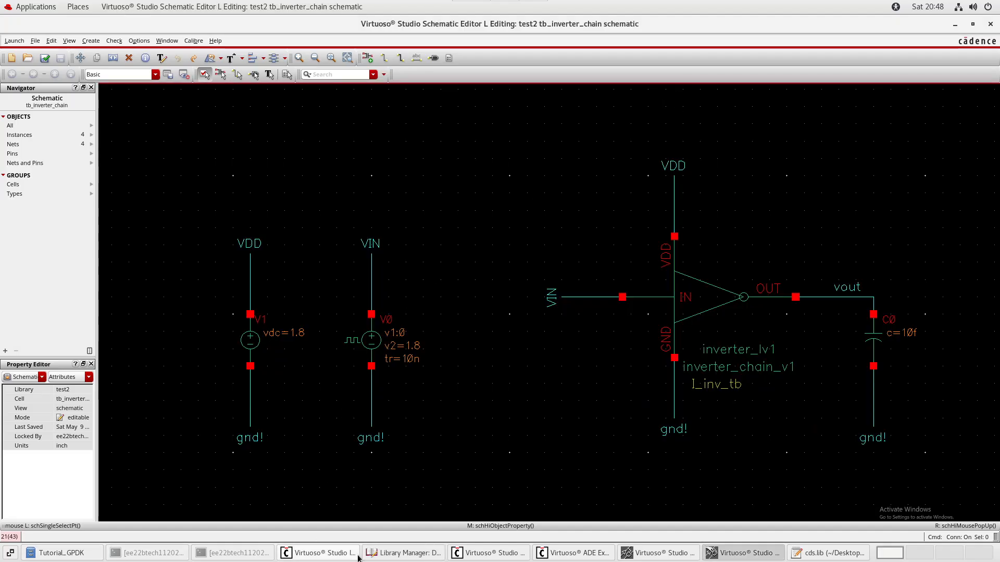
Try to refresh the session data from the Virtuoso log window and dismiss both resulting notices.
left_click(320, 552)
left_click_drag(163, 20, 423, 90)
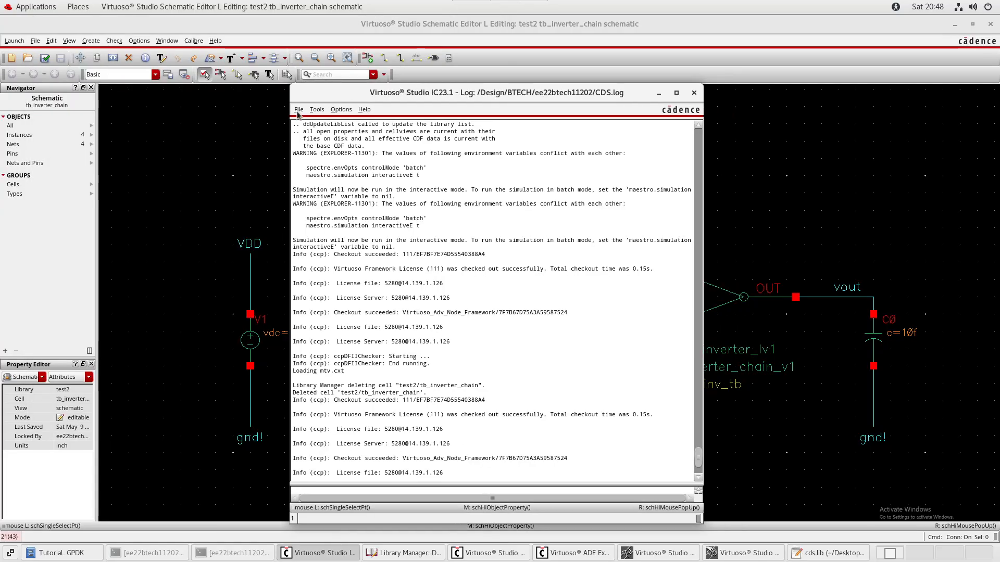
left_click(320, 112)
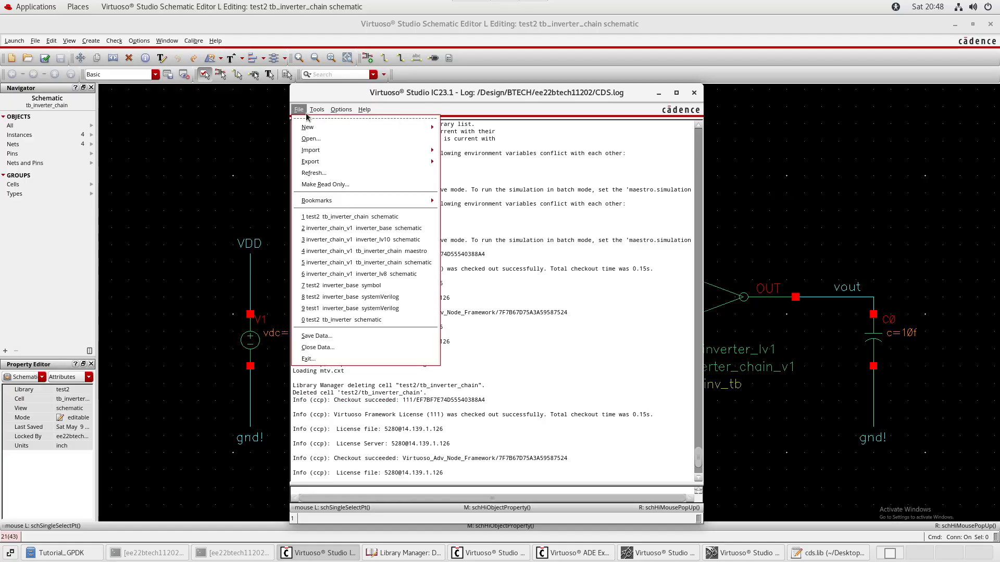
left_click(314, 173)
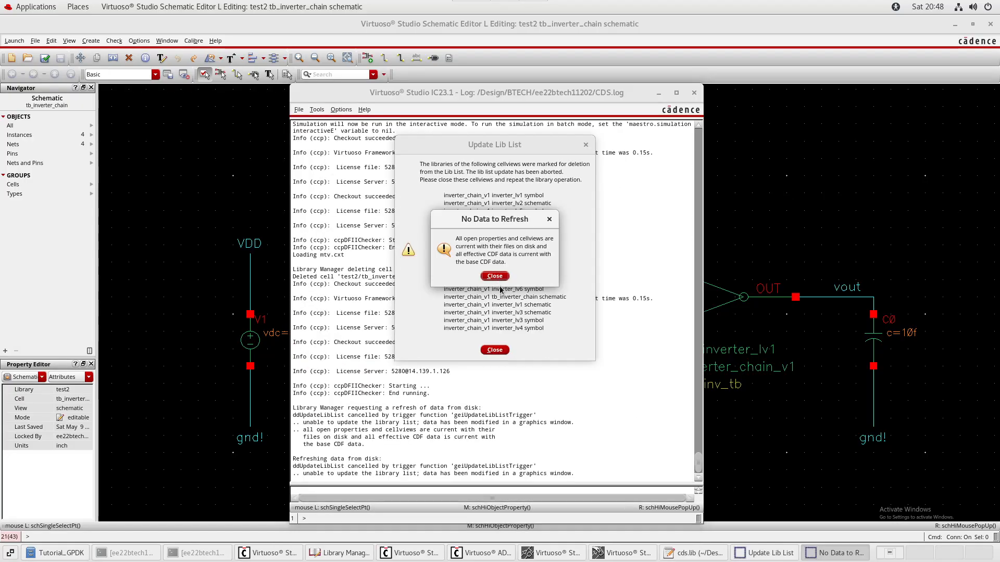
left_click(501, 276)
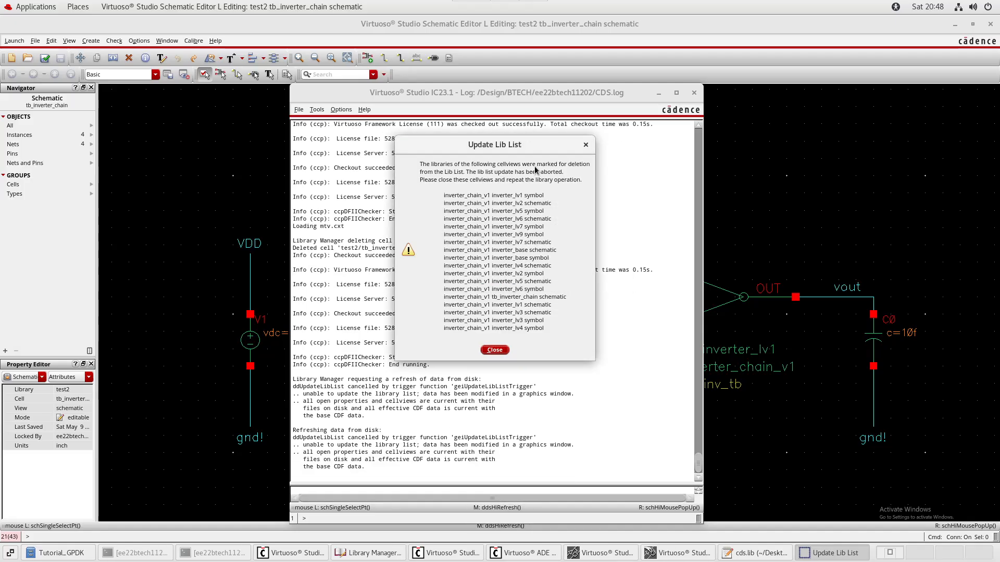
left_click(495, 350)
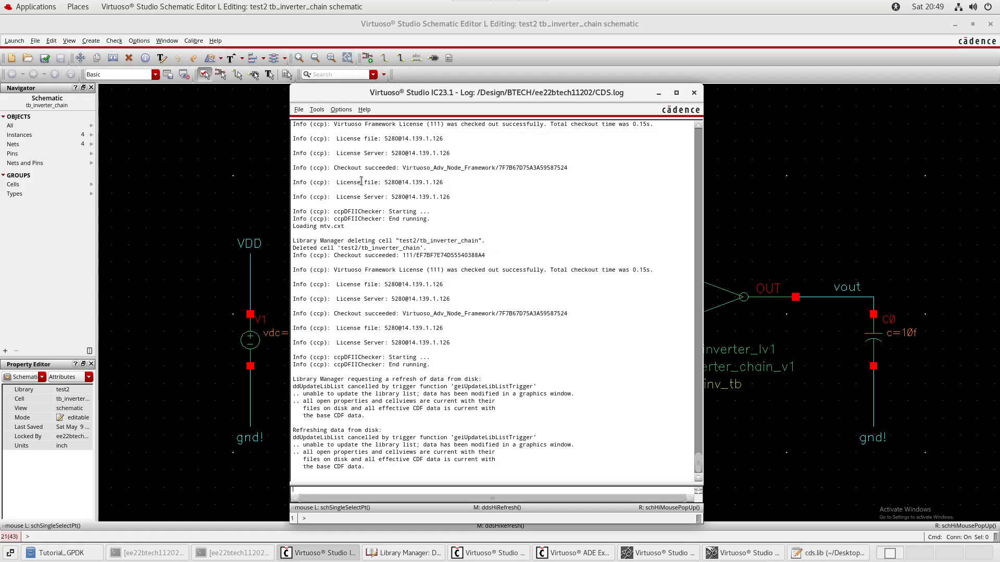
Close and purge all loaded data from virtual memory except the test2 inverter_base systemVerilog and tb_inverter_chain schematic views.
left_click(298, 109)
left_click(348, 347)
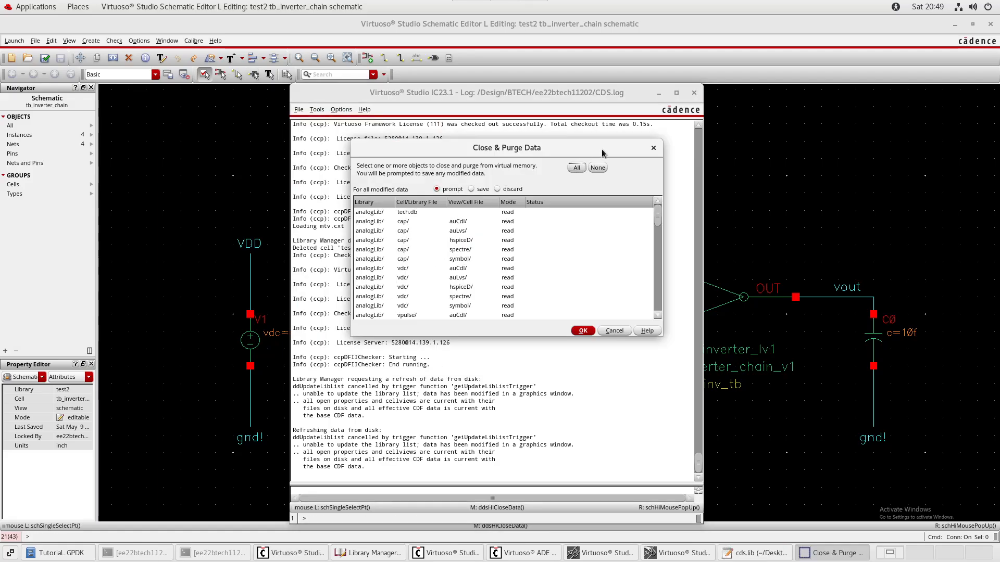
left_click(576, 167)
scroll(422, 250, "down", 5)
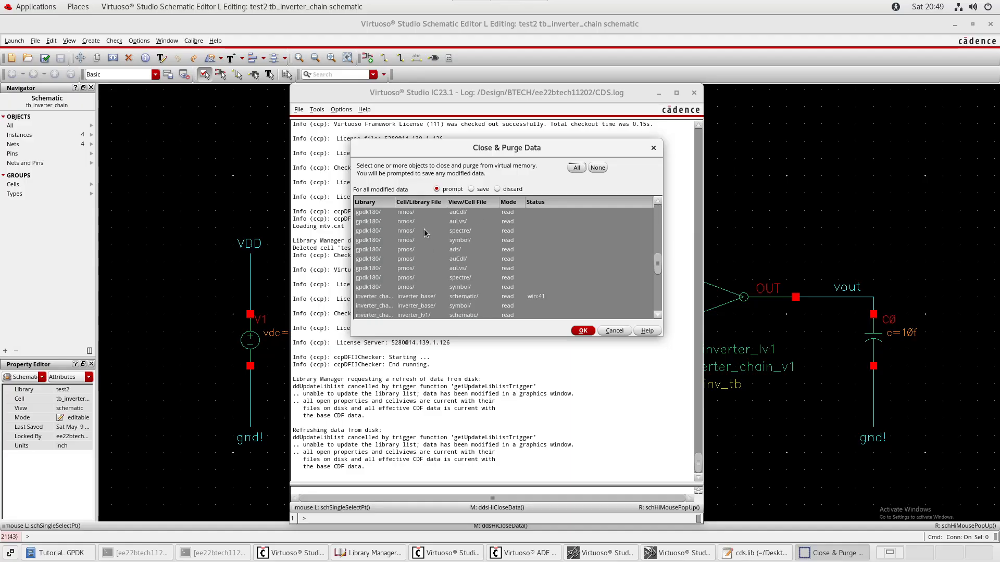
scroll(422, 250, "up", 1)
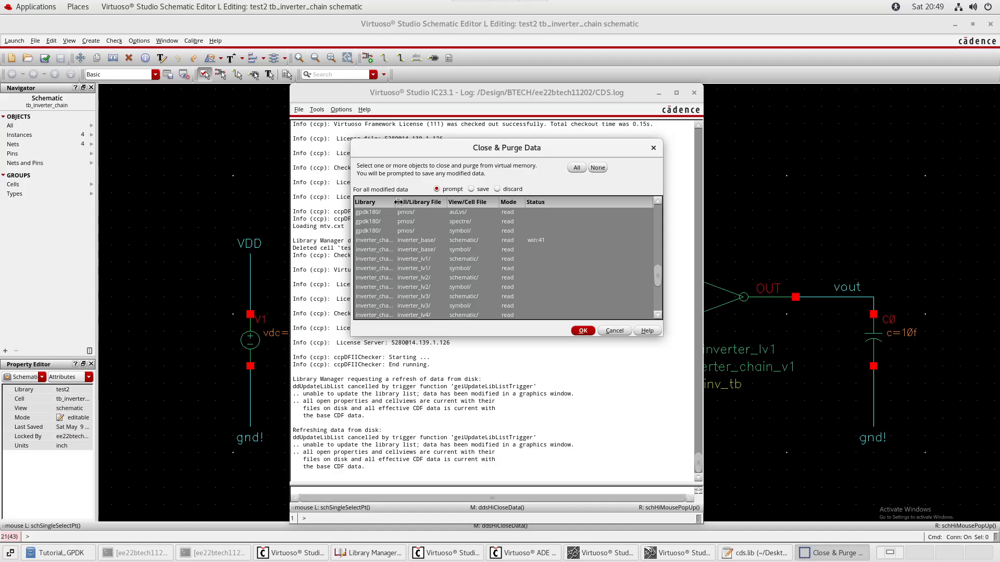
left_click_drag(395, 204, 441, 204)
scroll(446, 269, "down", 4)
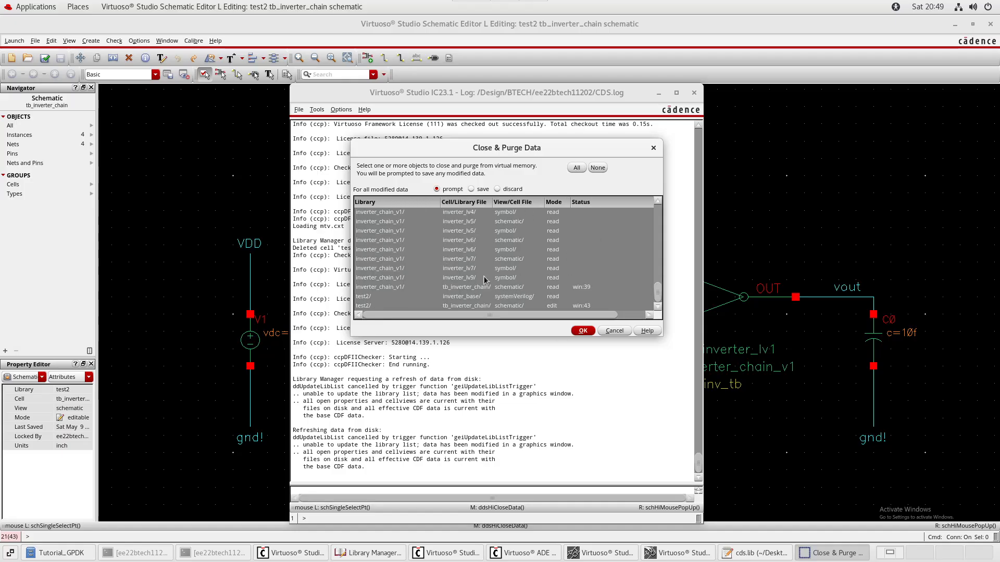
left_click(374, 298, "ctrl")
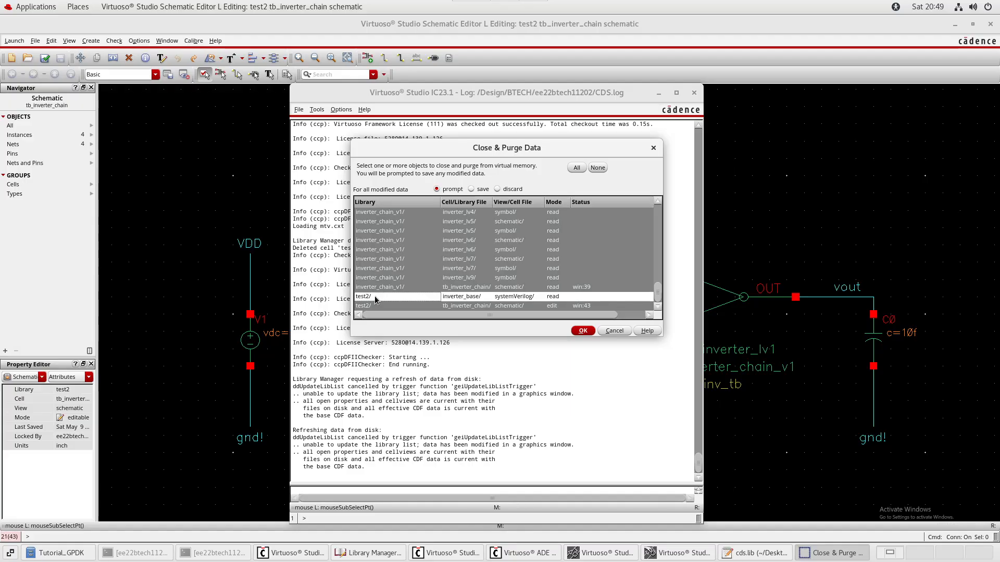
left_click(372, 306, "ctrl")
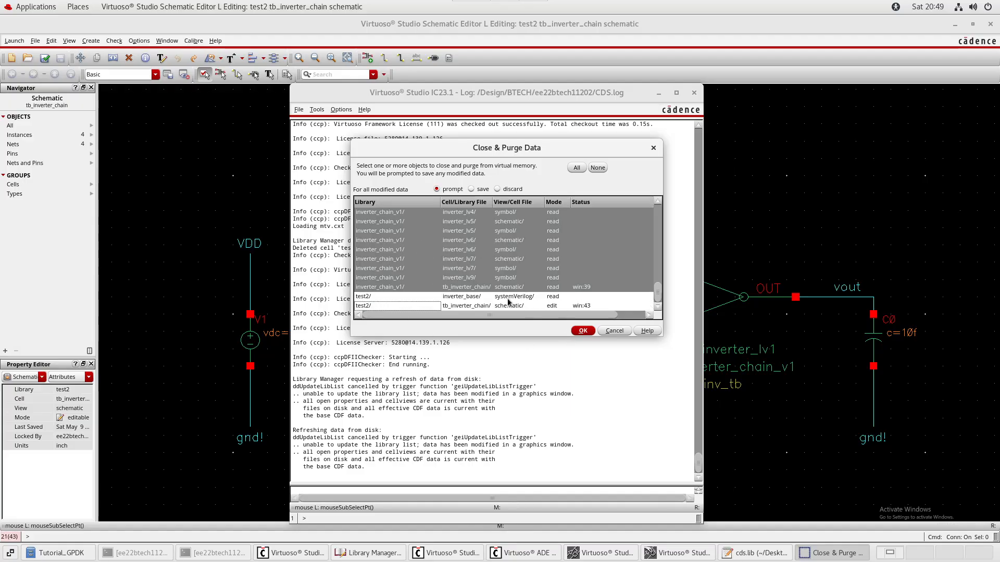
left_click(583, 331)
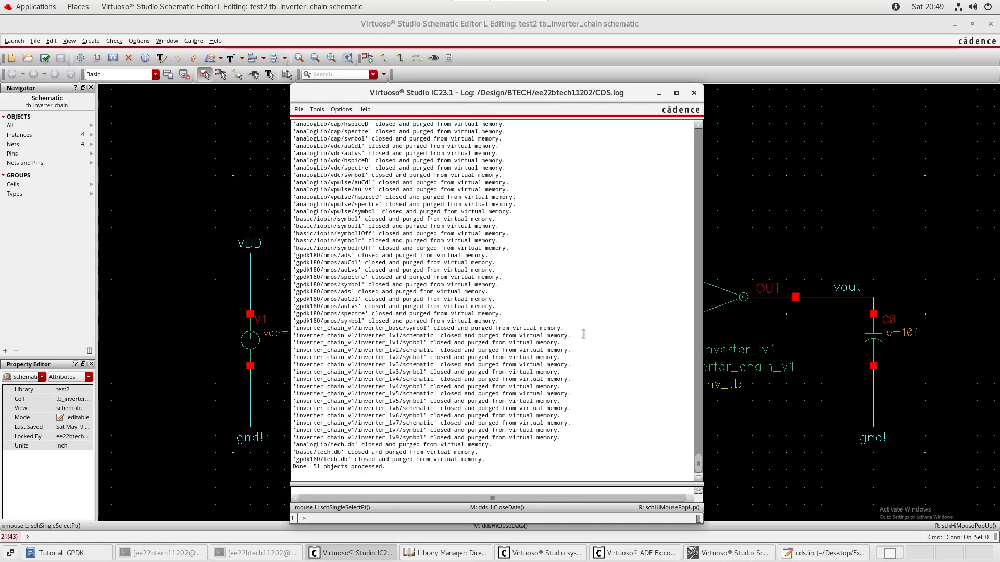
Move the log window off the inverter instance, try the data refresh again after the purge, and dismiss the notices.
left_click_drag(539, 94, 307, 113)
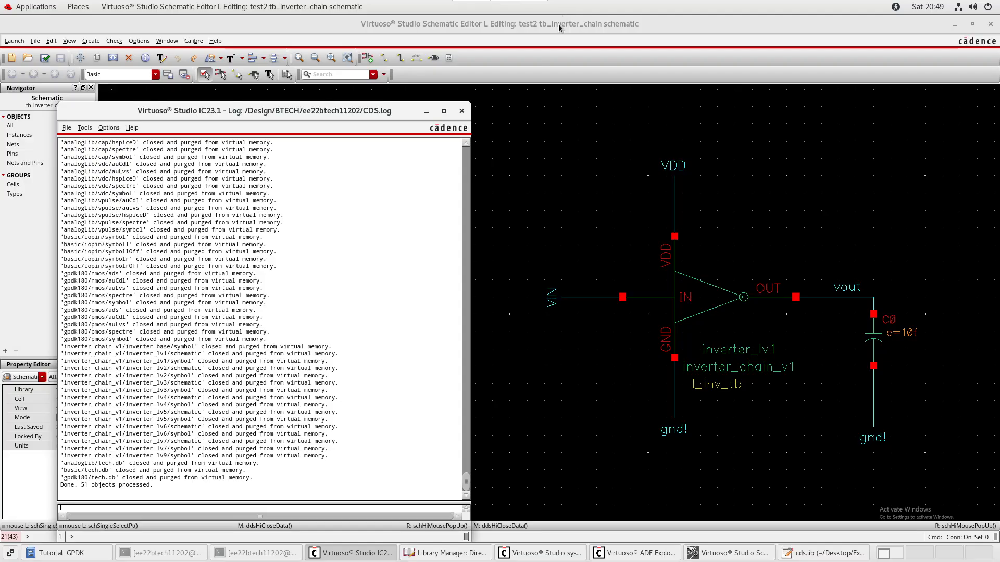
left_click(66, 130)
left_click(86, 196)
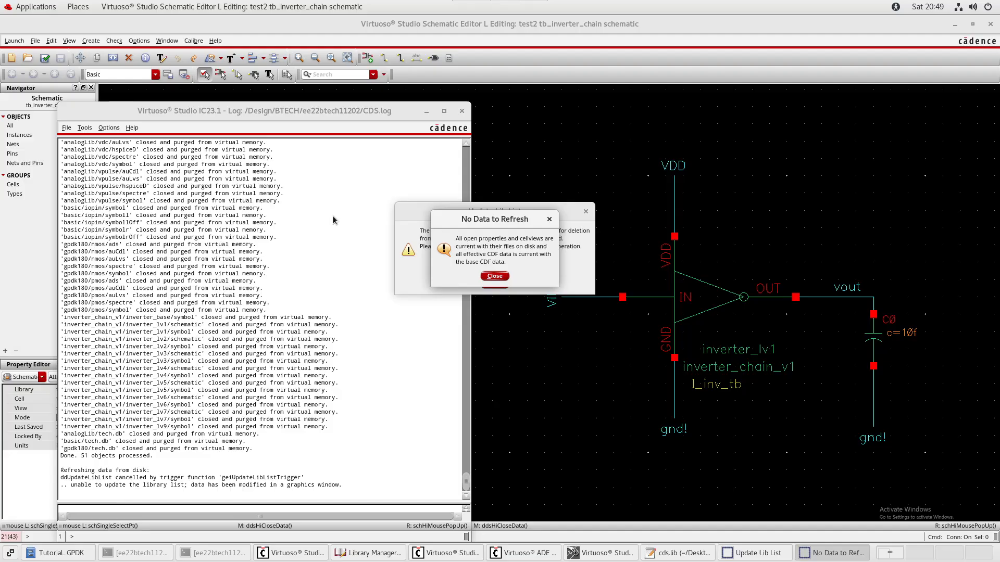
left_click(496, 276)
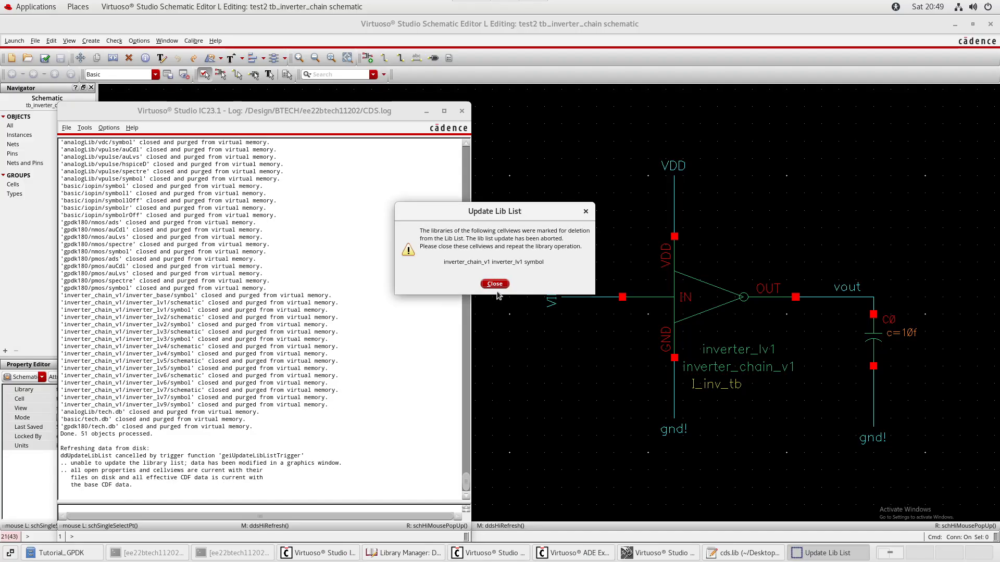
left_click(494, 284)
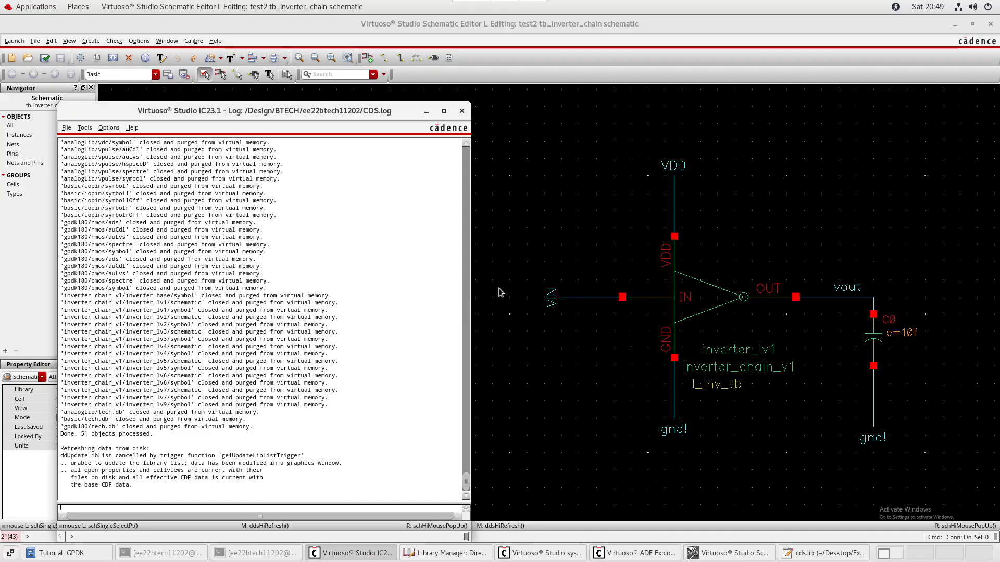
Close and purge all loaded data from virtual memory, including the test2 inverter_base and tb_inverter_chain views.
left_click(63, 129)
left_click(95, 365)
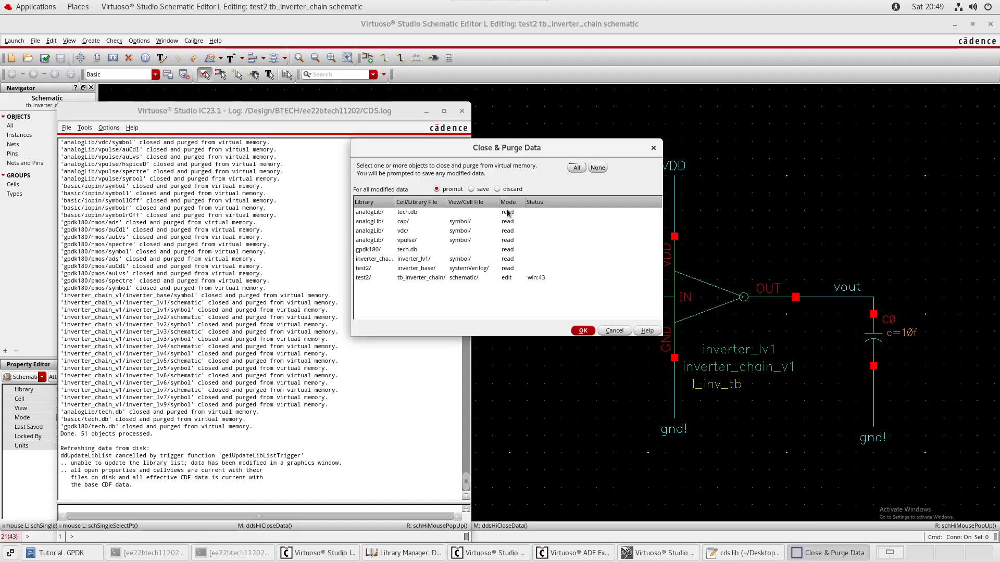
left_click(577, 168)
left_click(582, 332)
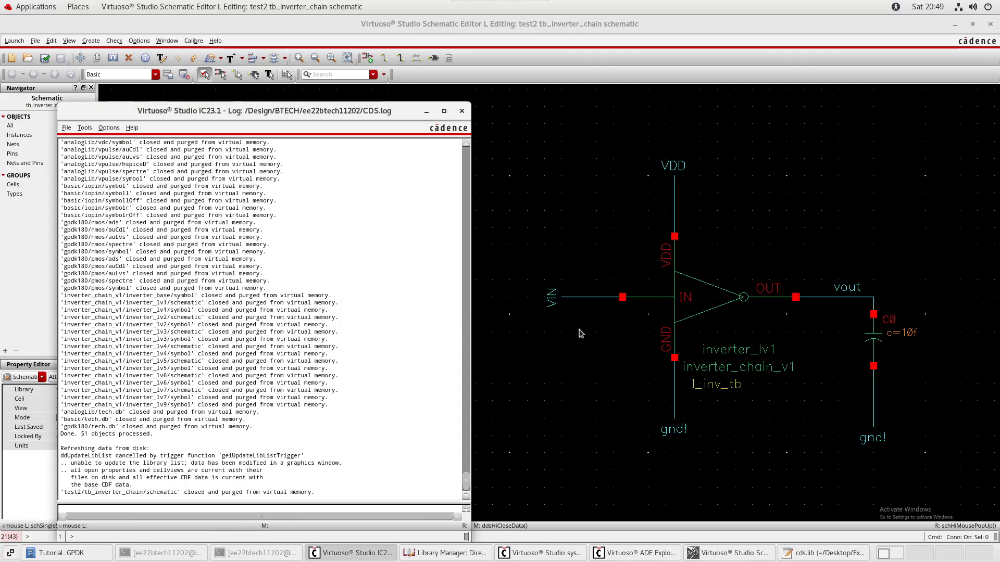
Refresh the session data and library list from disk, and dismiss the resulting notice.
left_click(64, 125)
left_click(82, 197)
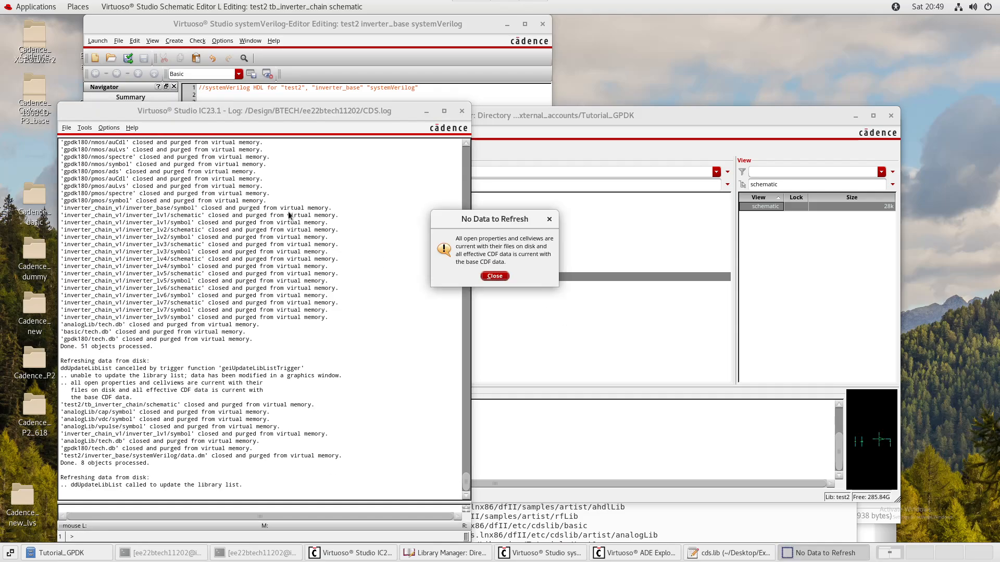
left_click(497, 276)
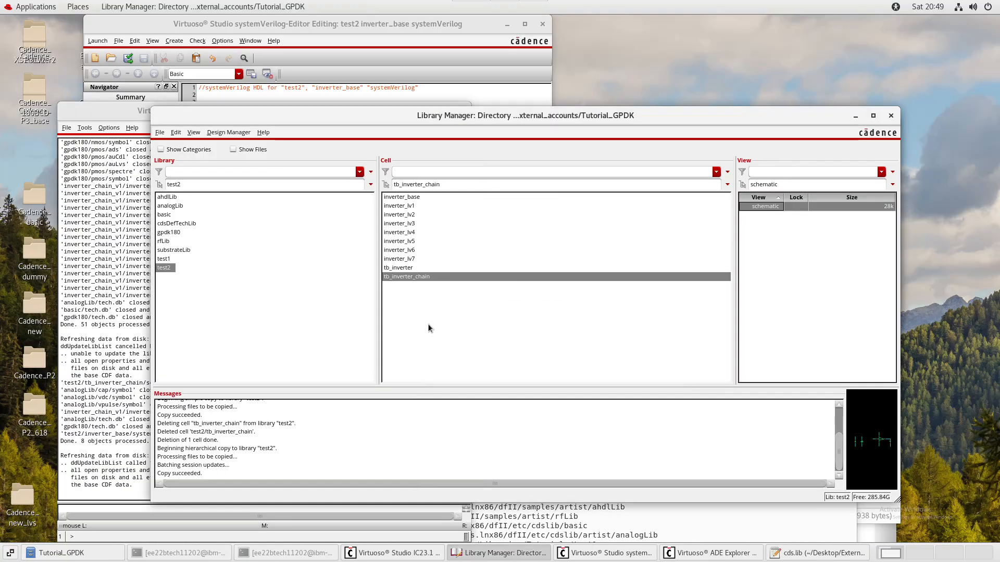
Reopen the test2 tb_inverter_chain schematic for editing, dismiss the Missing Masters warning, and inspect the inverter_lv1 instance in the maximized window.
double_click(770, 206)
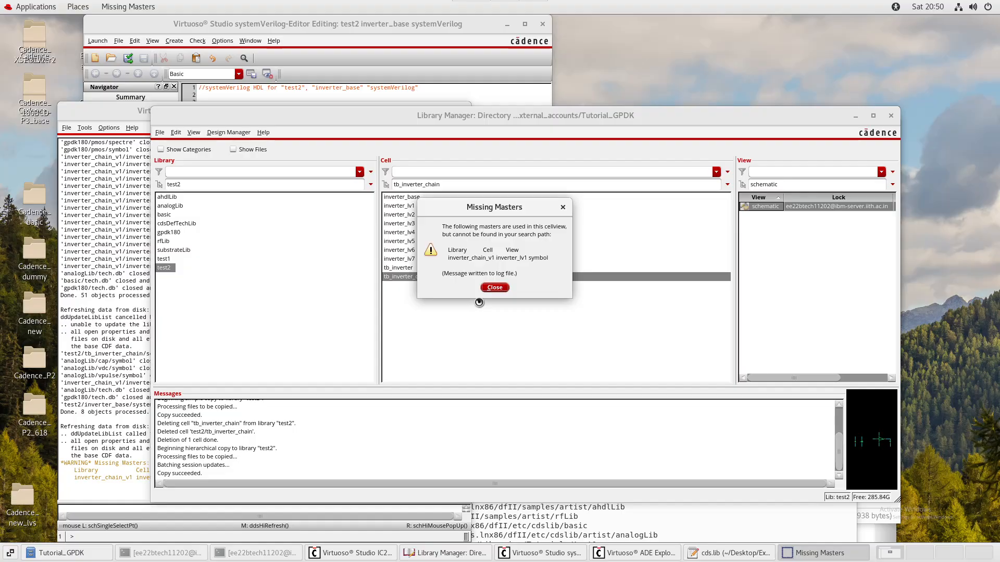
left_click(495, 287)
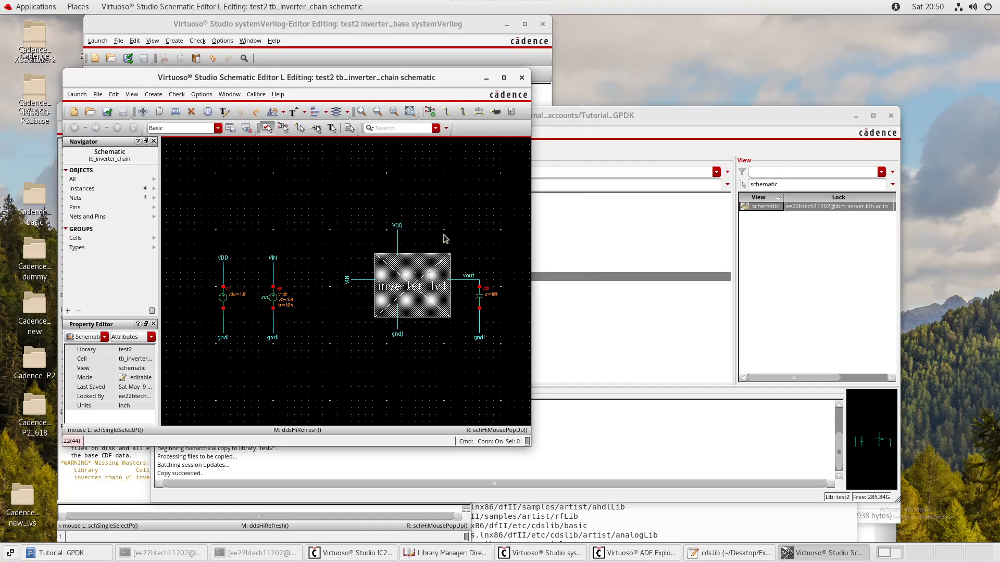
double_click(429, 78)
scroll(402, 210, "up", 1)
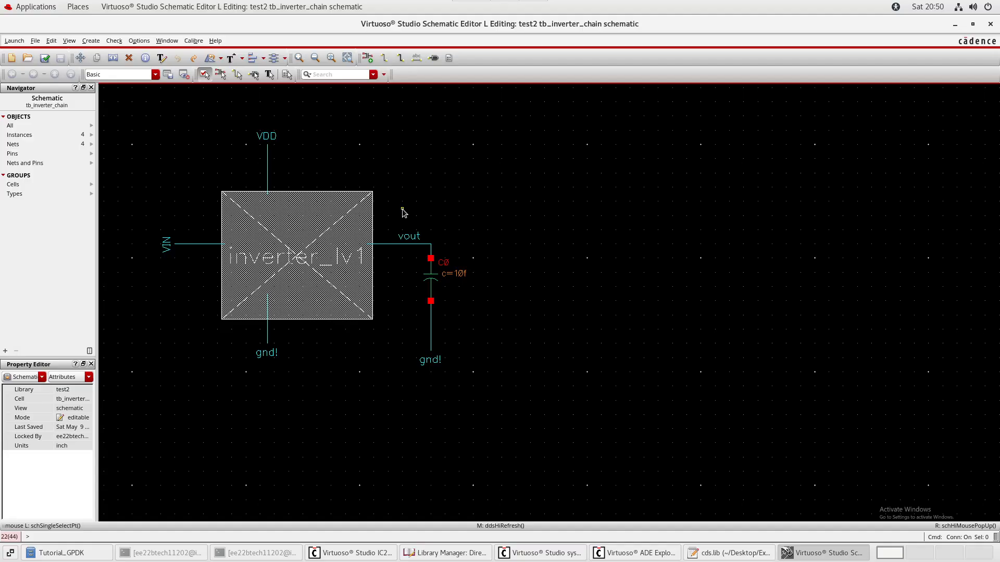
middle_click_drag(394, 185, 516, 182)
left_click(426, 271)
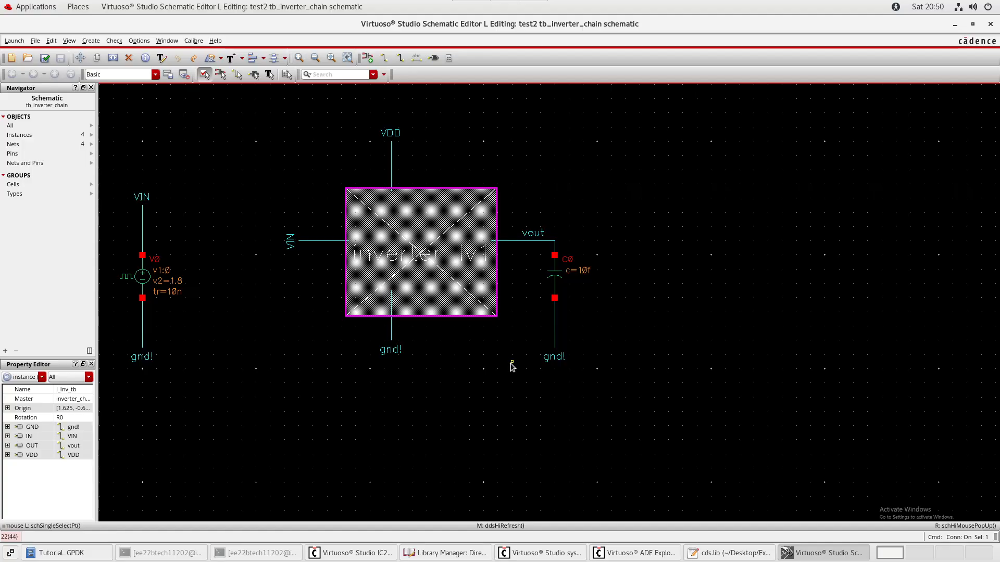
Check the inverter_chain_v1 entry in cds.lib in the text editor, then minimize it and close the tb_inverter_chain schematic.
left_click(732, 553)
left_click_drag(407, 395, 414, 84)
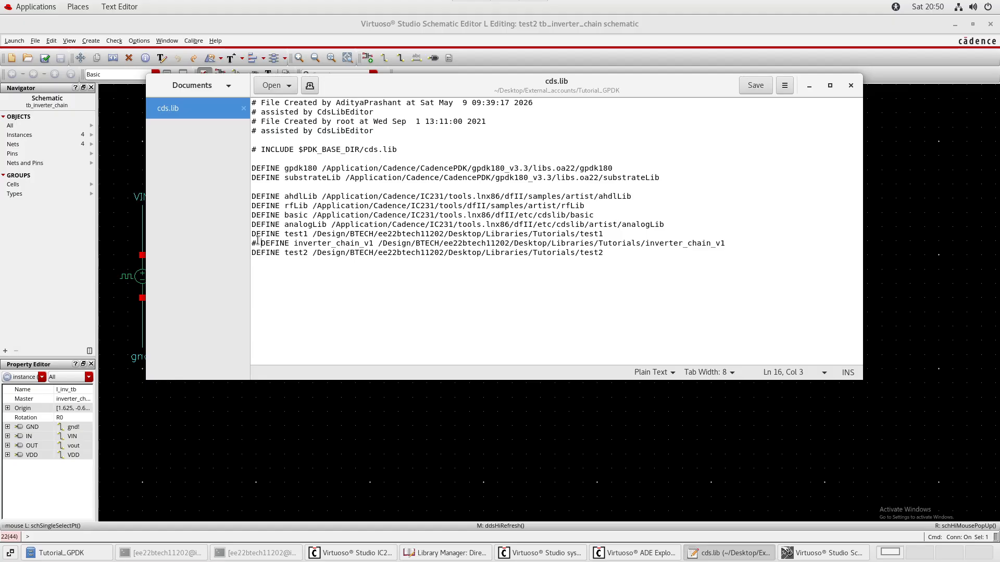
left_click(809, 86)
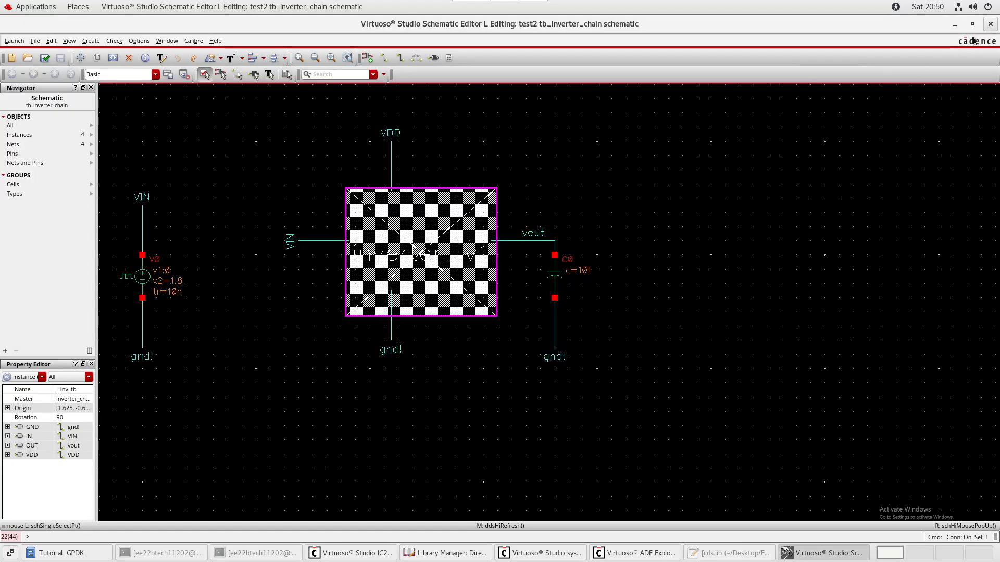
key("ctrl+w")
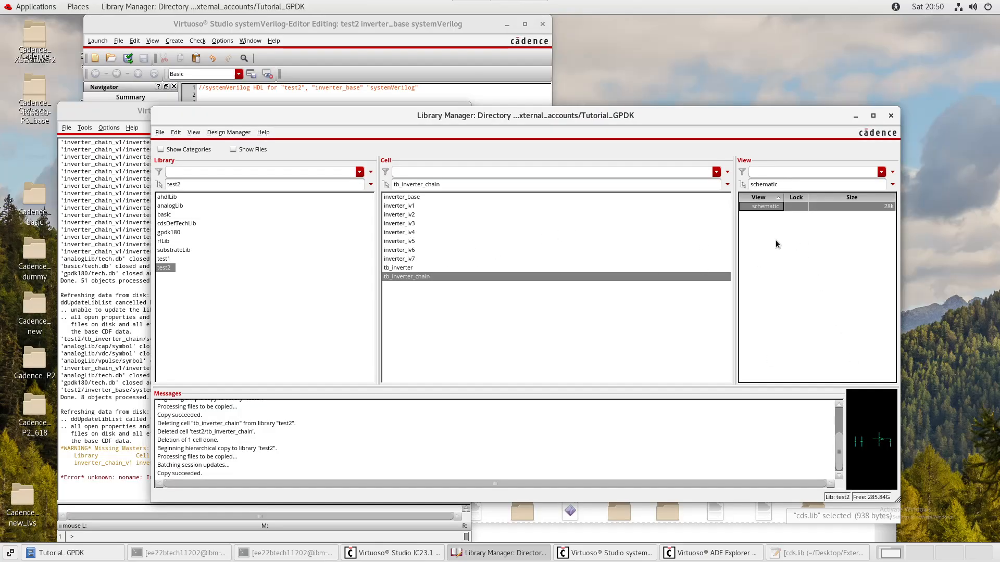
Open the test2 inverter_lv1 schematic, dismiss the Missing Masters warning, examine its inverter_lv2 instance, and close the schematic.
left_click(446, 206)
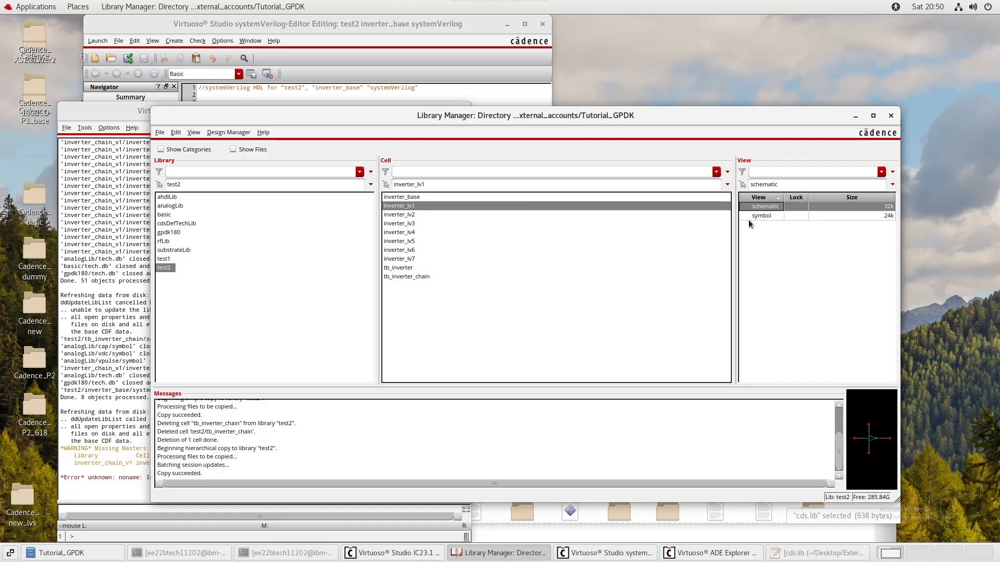
double_click(773, 208)
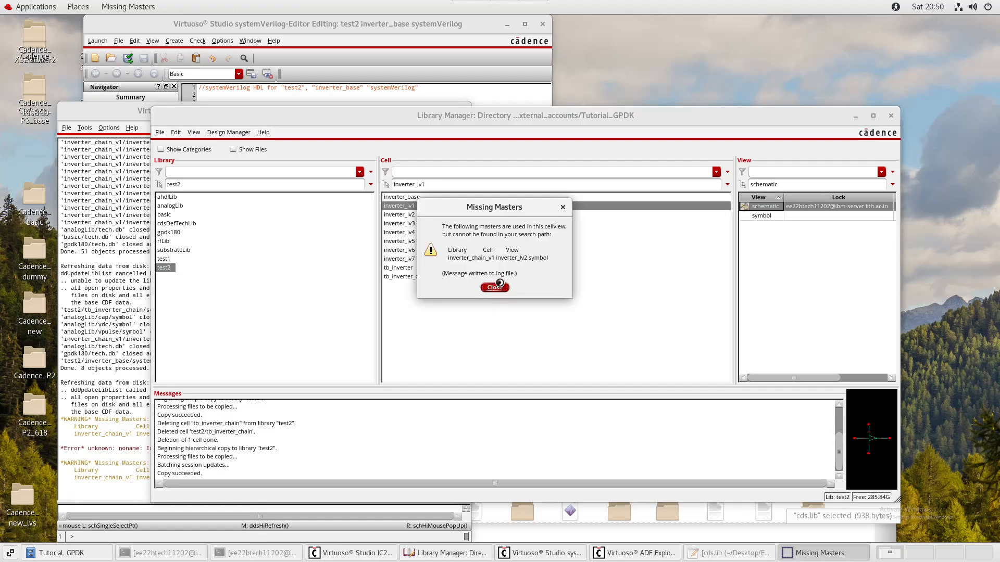
left_click(501, 285)
key("i")
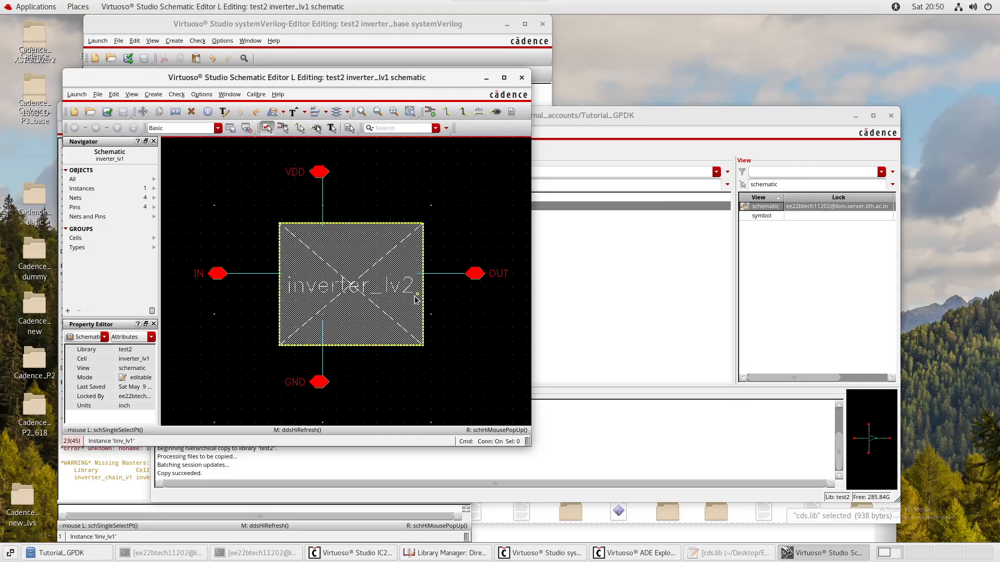
left_click(521, 77)
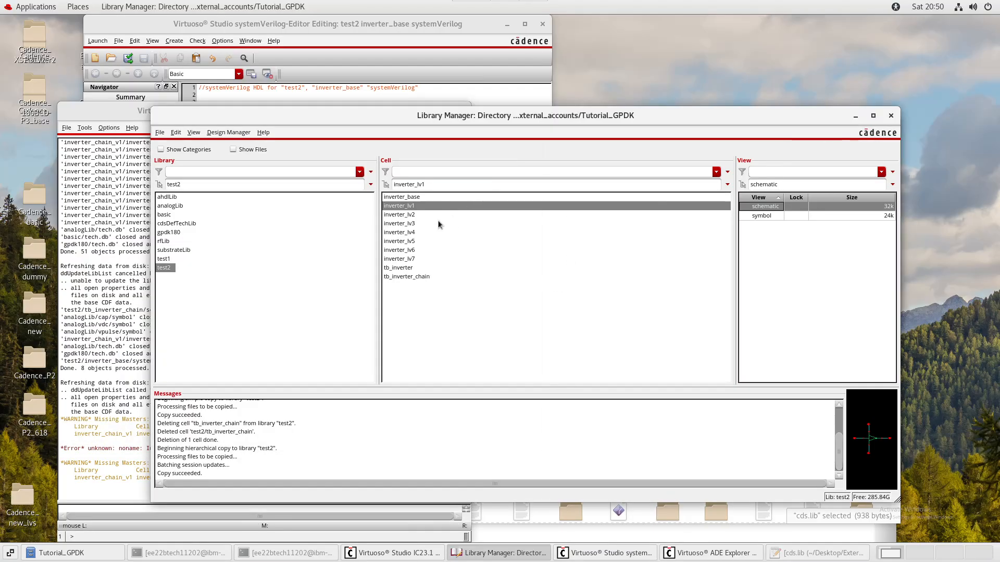
Open the test2 inverter_lv2 schematic, dismiss the Missing Masters warning, examine its inverter_lv3 instances, and close the schematic.
left_click(429, 215)
double_click(760, 206)
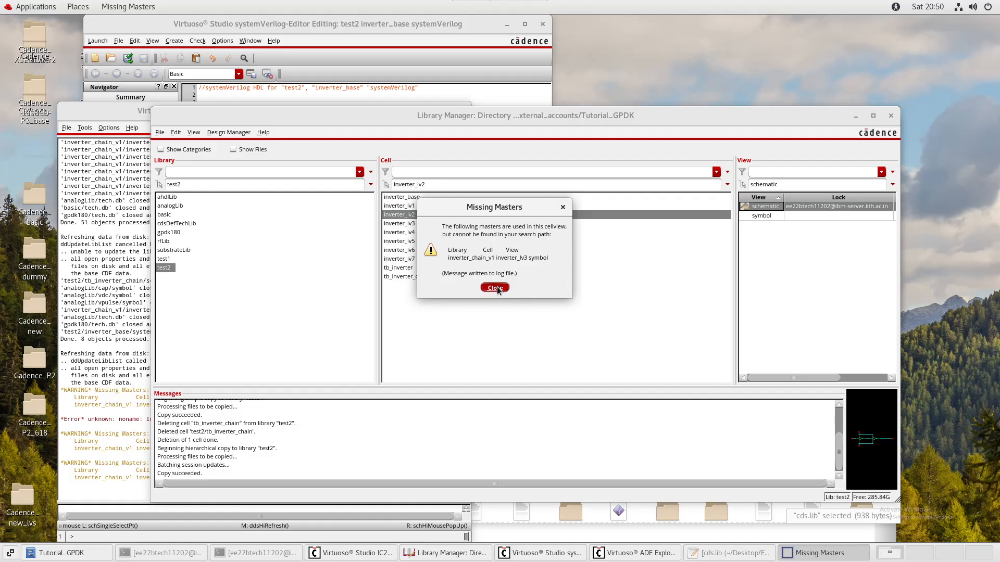
left_click(494, 287)
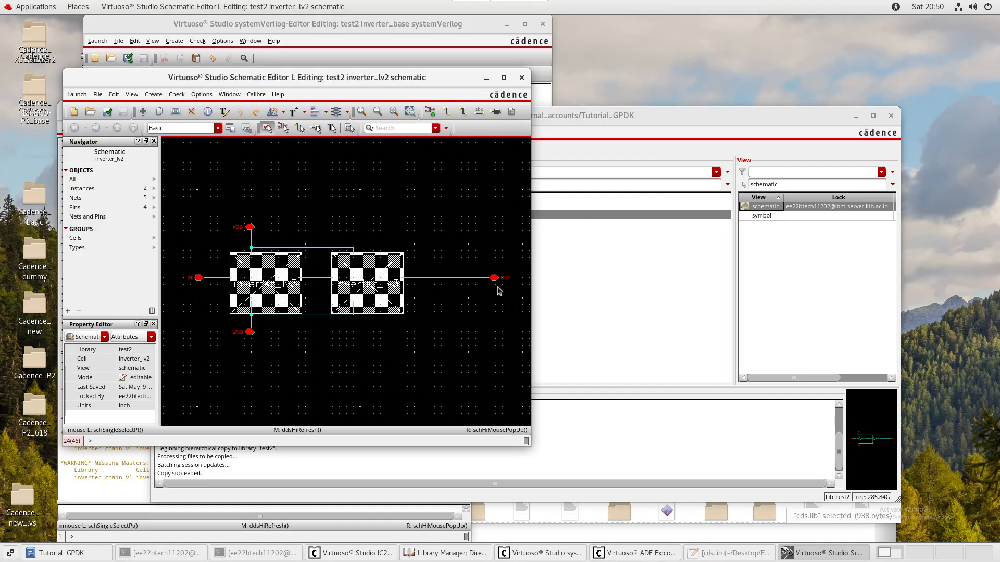
left_click(521, 78)
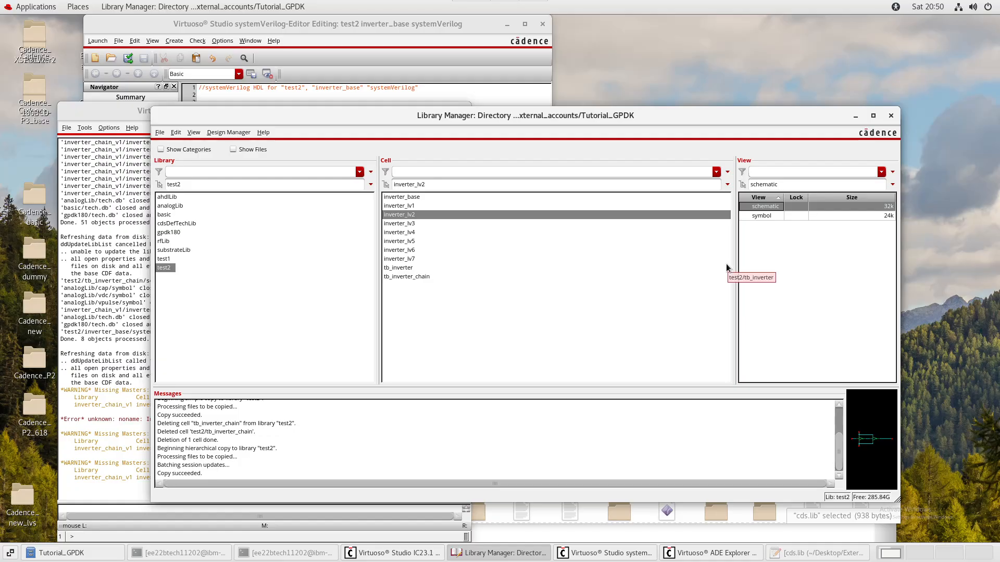
Open the test2 inverter_base schematic read-only, examine its PMOS and NMOS devices in a maximized window, and close it.
left_click(422, 198)
right_click(777, 218)
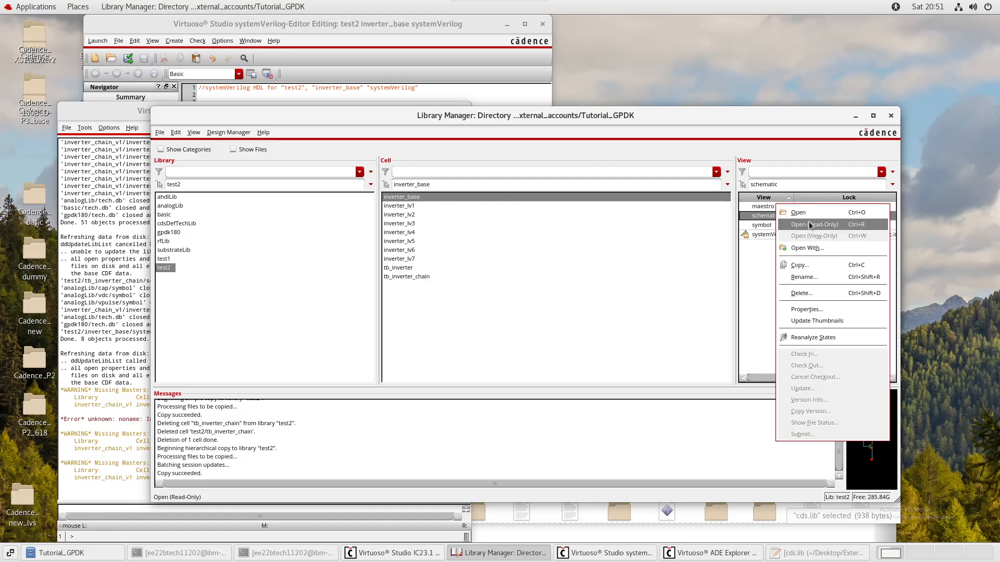
left_click(810, 224)
left_click(388, 77)
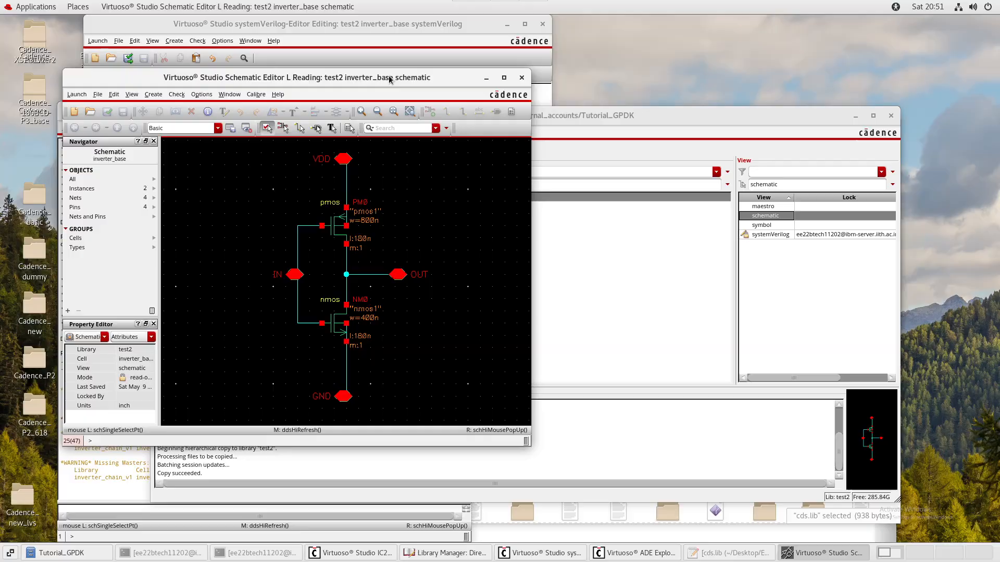
double_click(388, 77)
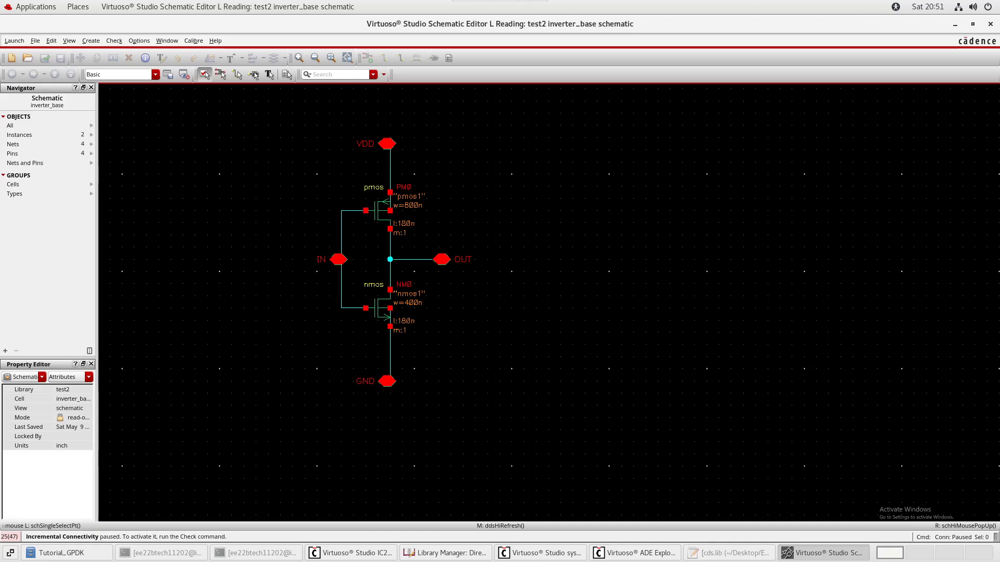
left_click(991, 25)
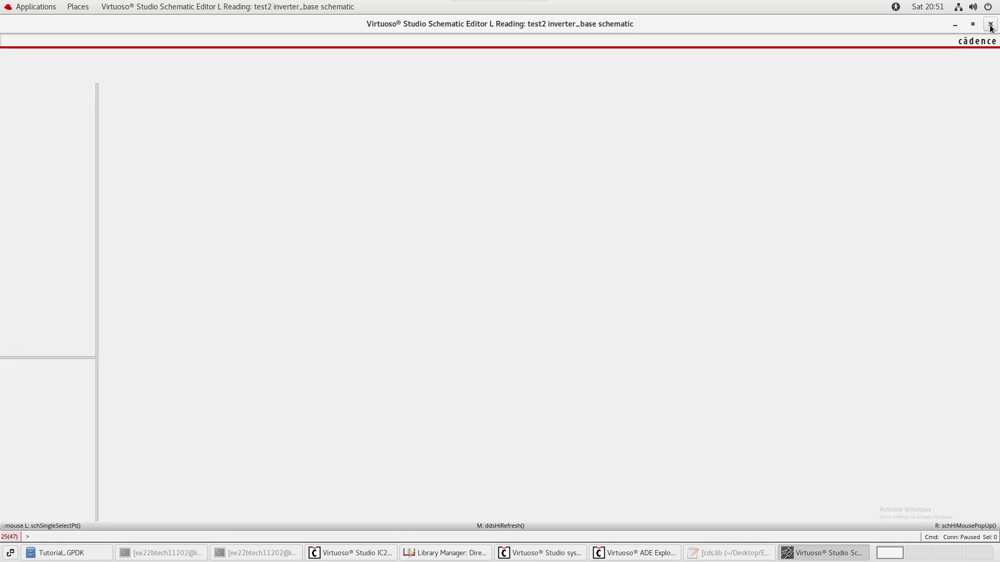
Open the test2 tb_inverter_chain schematic read-only, dismiss the warning, examine the inverter_lv1 instance, and close the schematic.
left_click(406, 270)
left_click(411, 278)
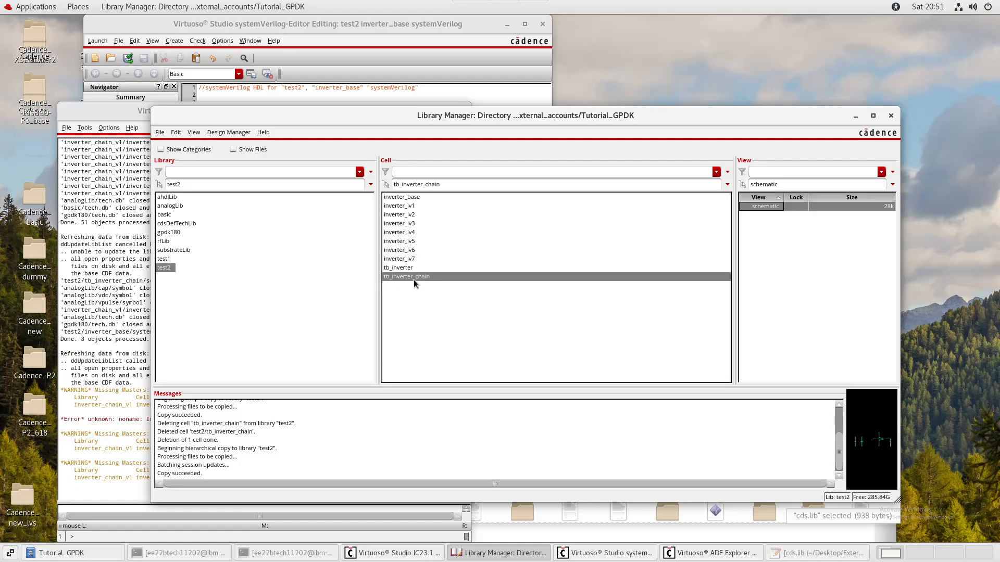
right_click(765, 206)
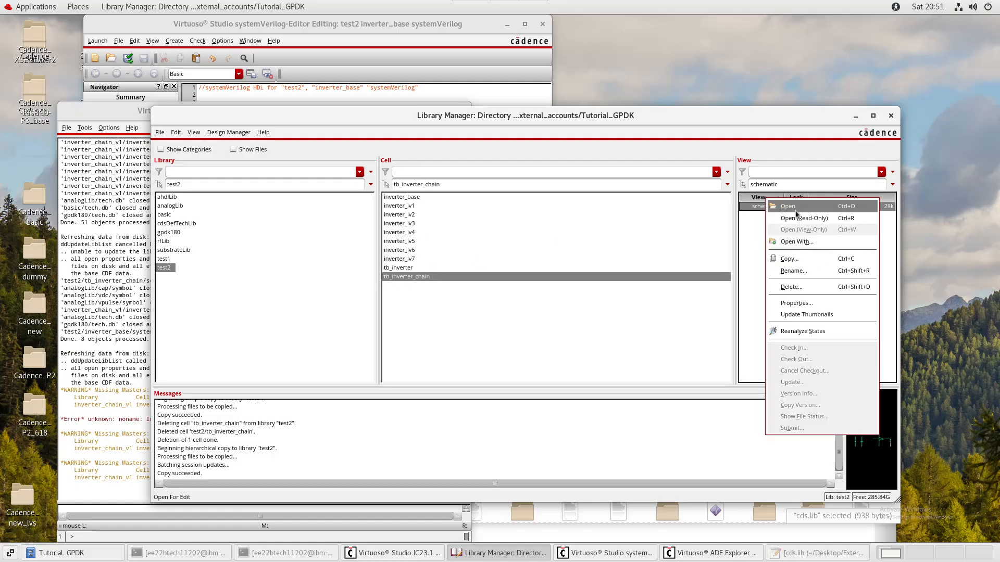
left_click(770, 217)
left_click(494, 287)
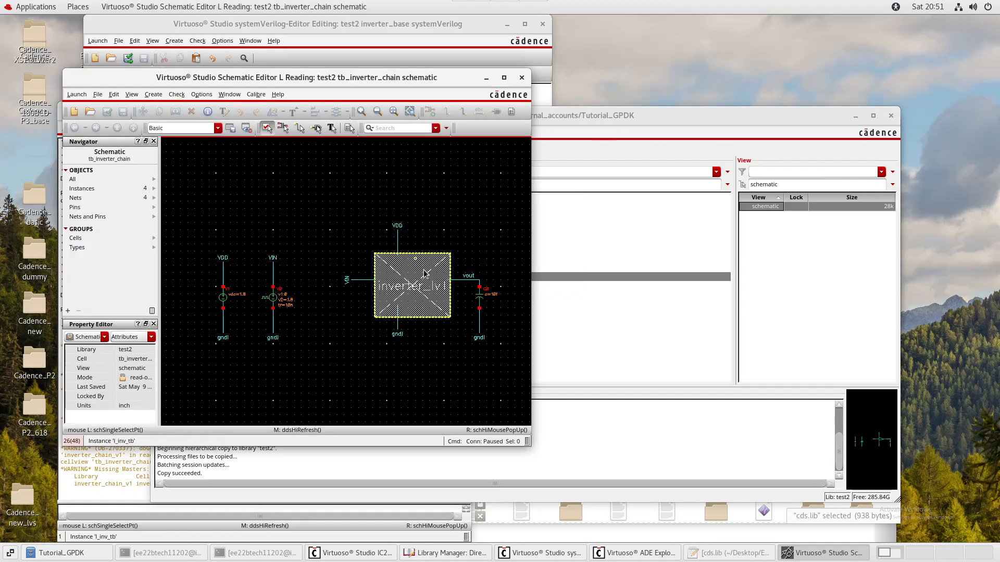
left_click_drag(419, 77, 583, 132)
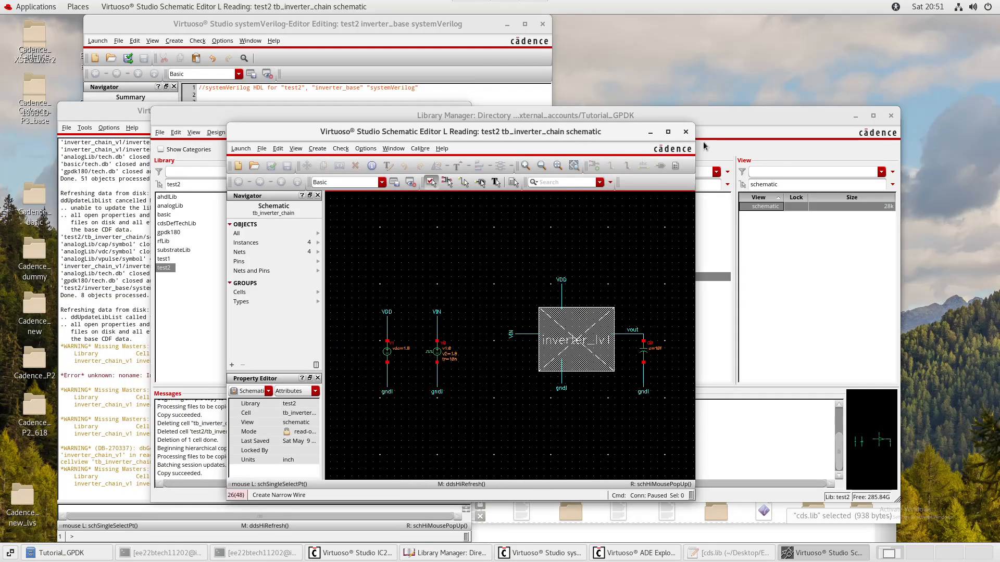
left_click(685, 132)
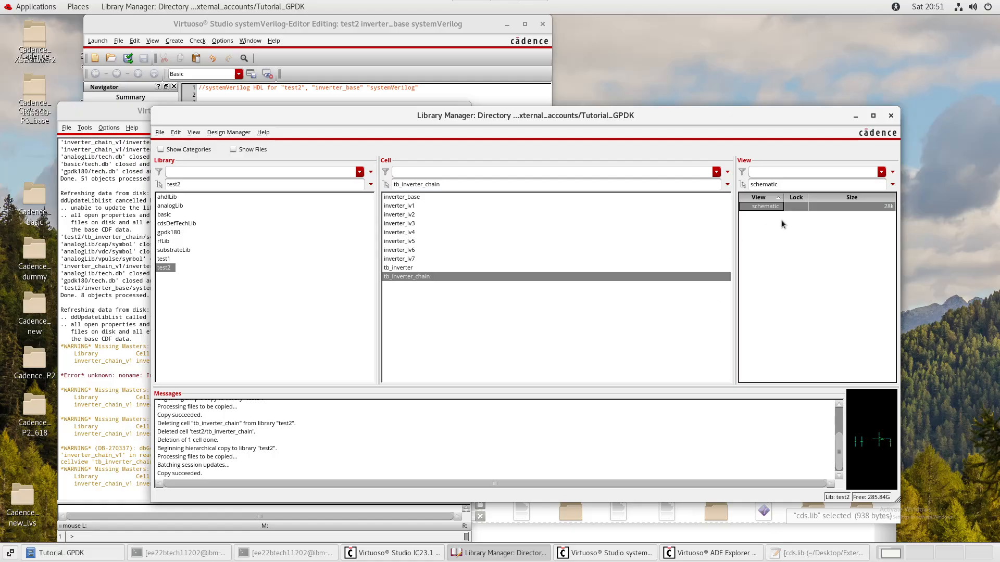
Reopen the test2 tb_inverter_chain schematic for editing and set the inverter_lv1 instance's library name to test2 in its object properties.
double_click(773, 206)
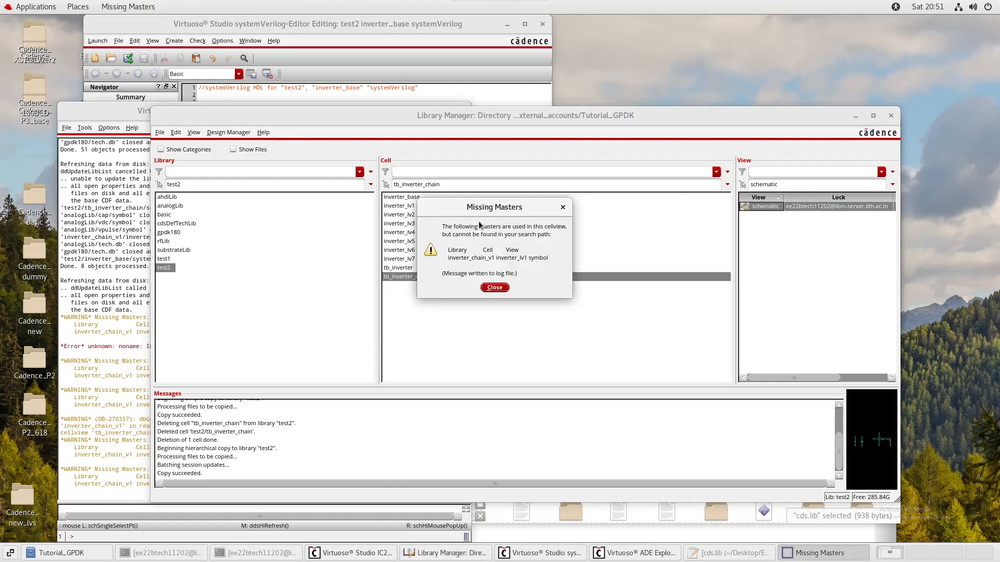
left_click(494, 287)
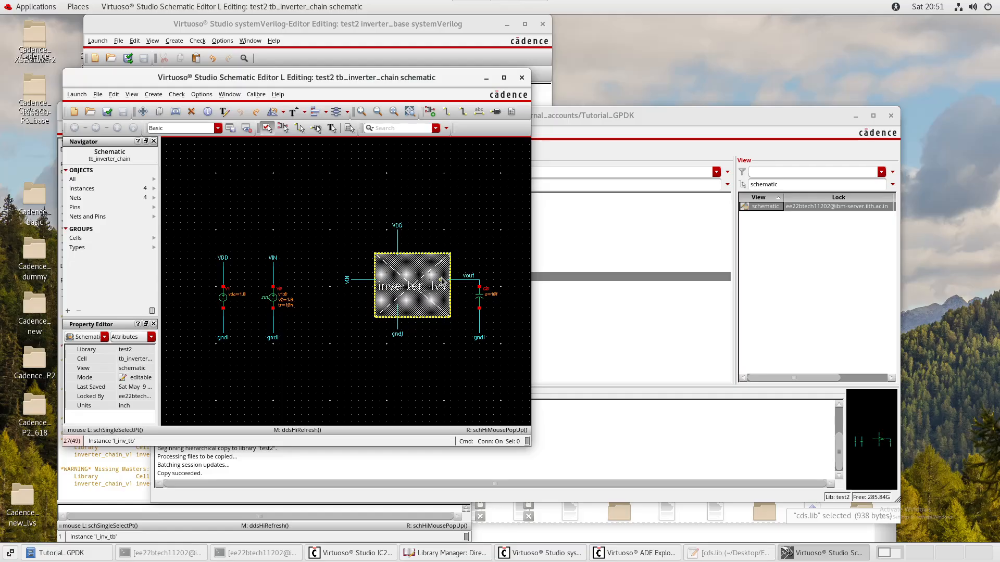
left_click(442, 282)
left_click(503, 79)
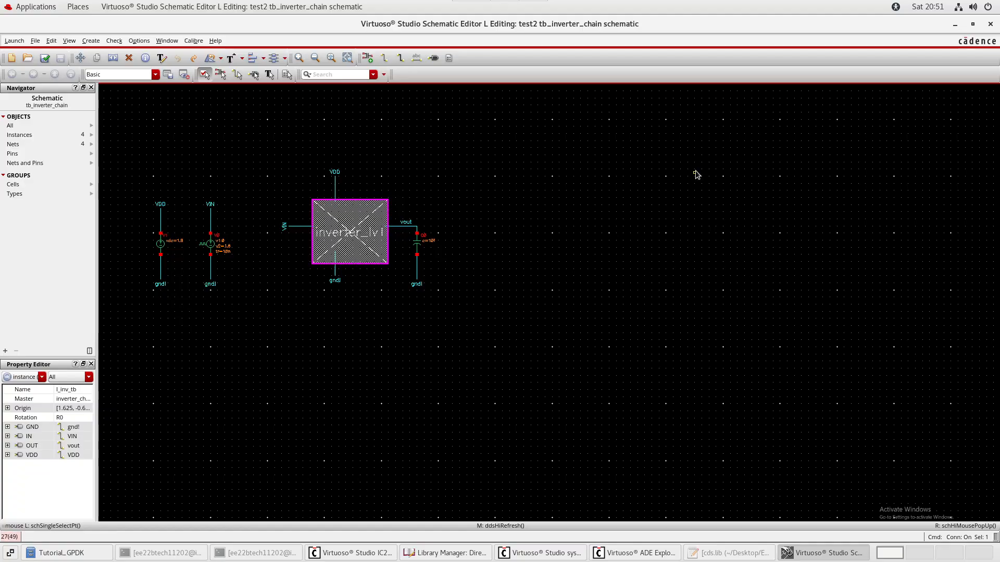
key("q")
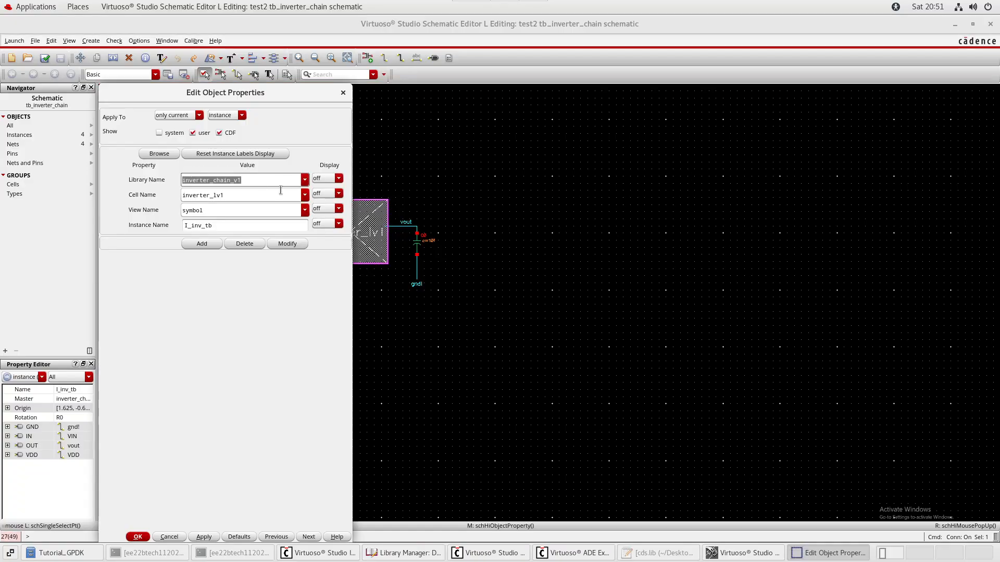
type("test2")
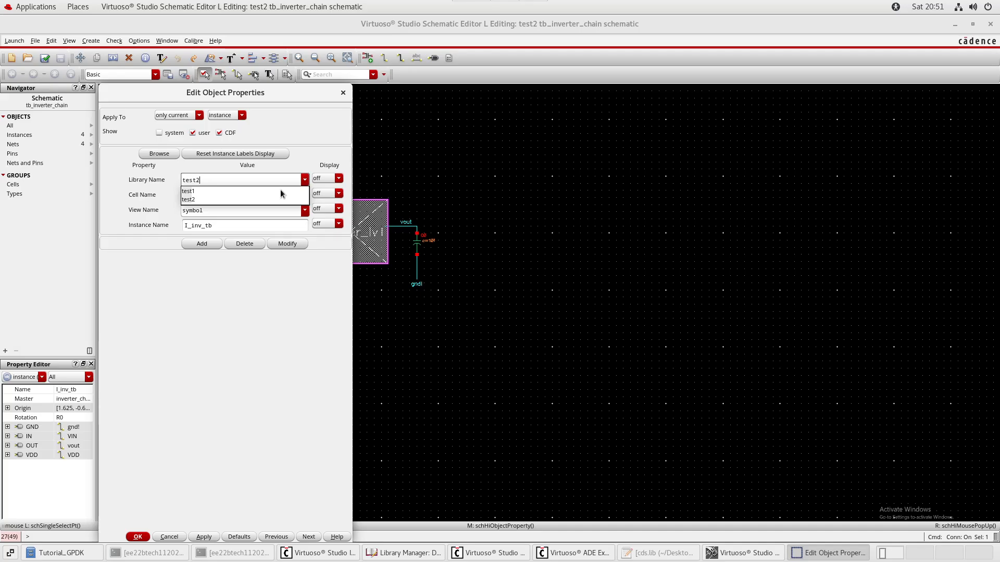
left_click(281, 192)
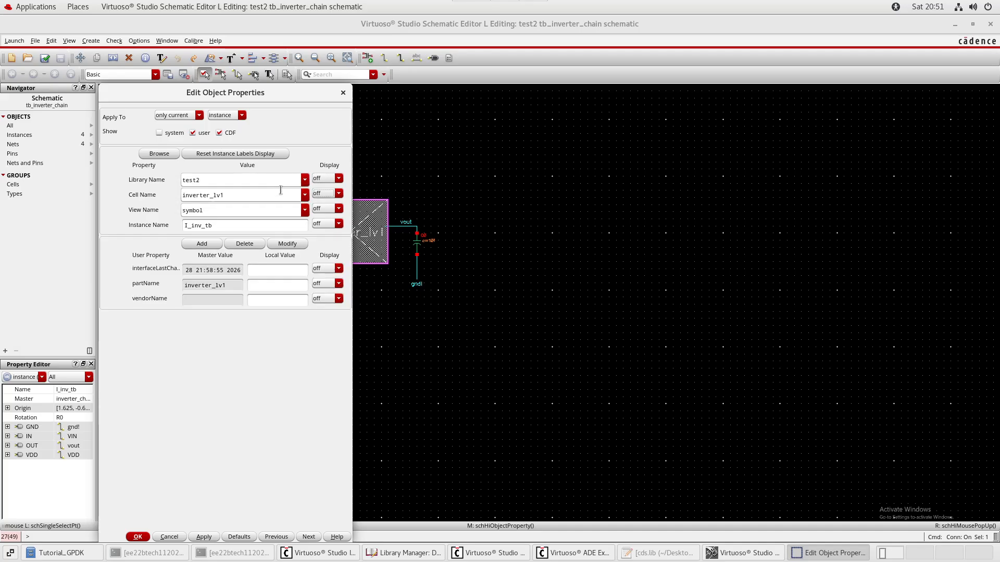
Apply the test2 library to the I_inv_tb instance and descend into its schematic in a new tab.
key("Return")
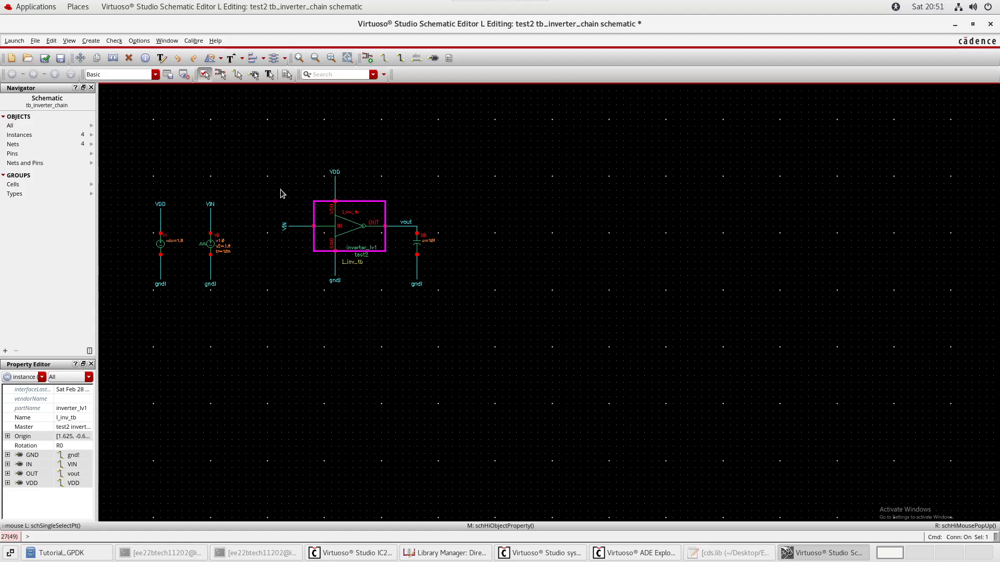
left_click(571, 279)
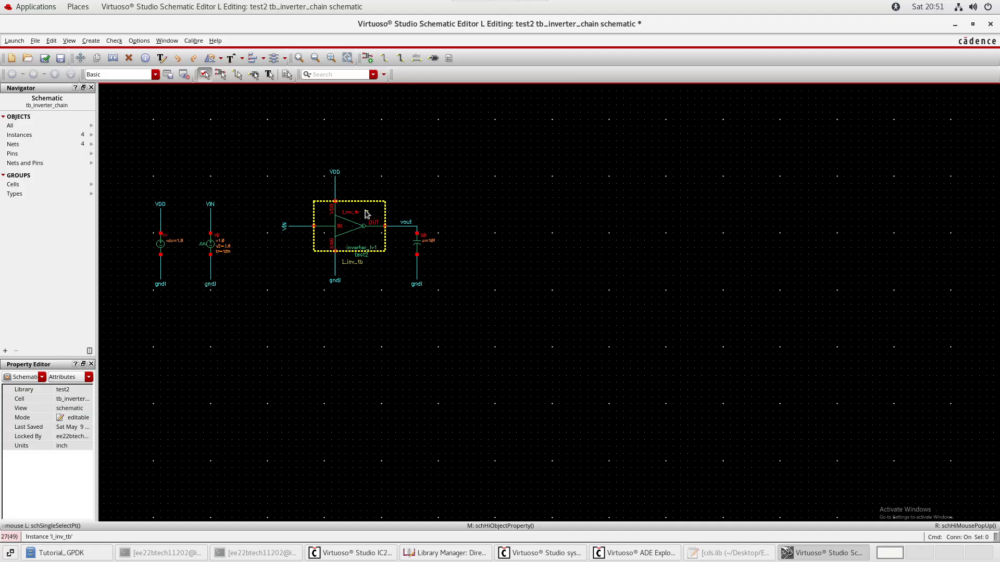
key("shift+e")
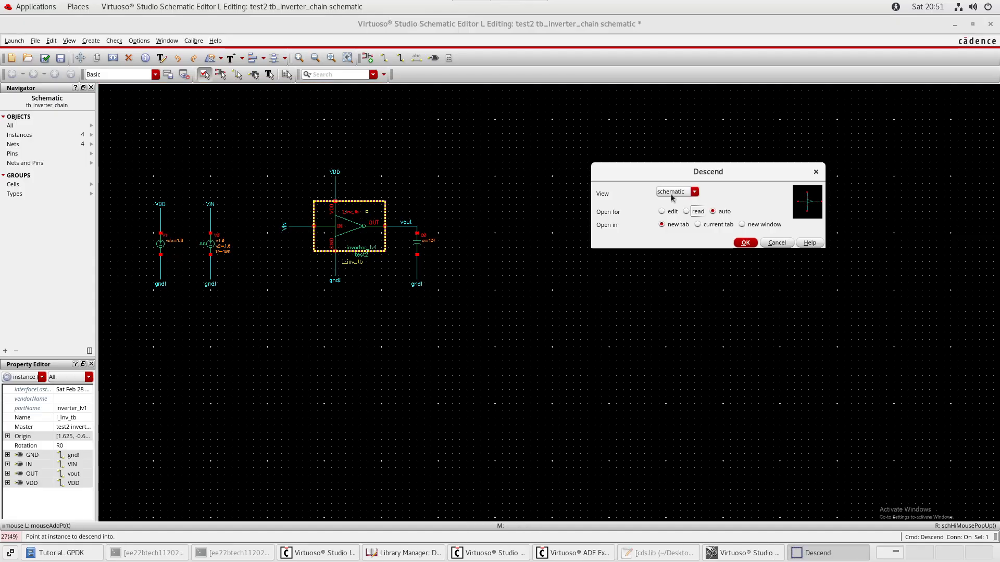
left_click(745, 243)
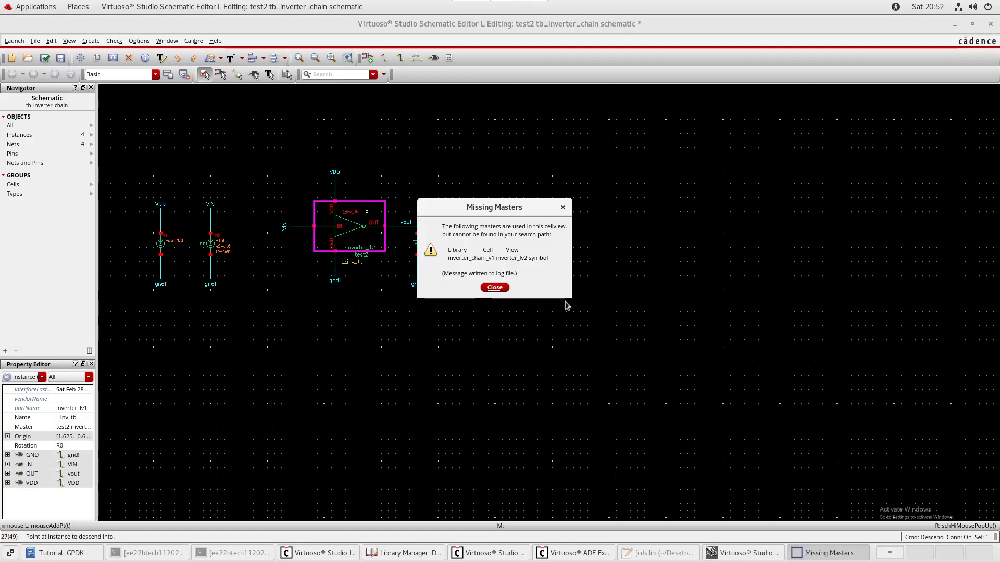
left_click(505, 288)
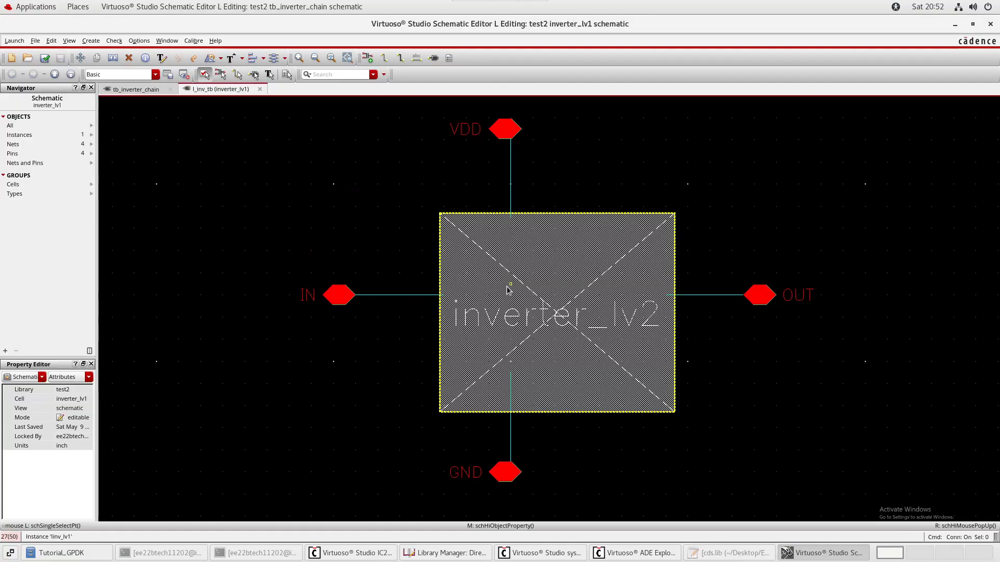
Set the library name of the inverter_lv2 instance to test2 and check and save the inverter_lv1 schematic.
left_click(567, 261)
key("q")
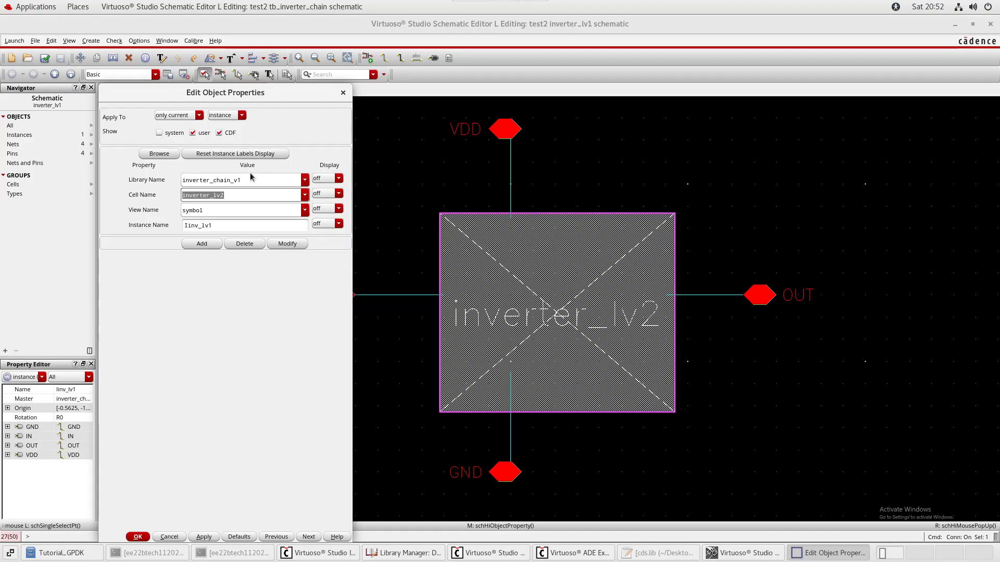
left_click_drag(258, 180, 161, 184)
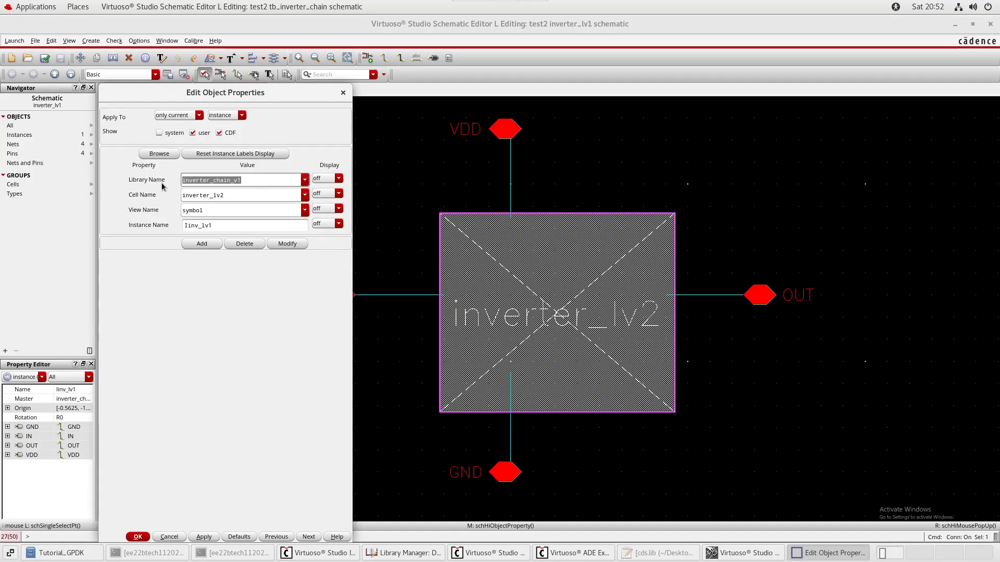
type("tersd")
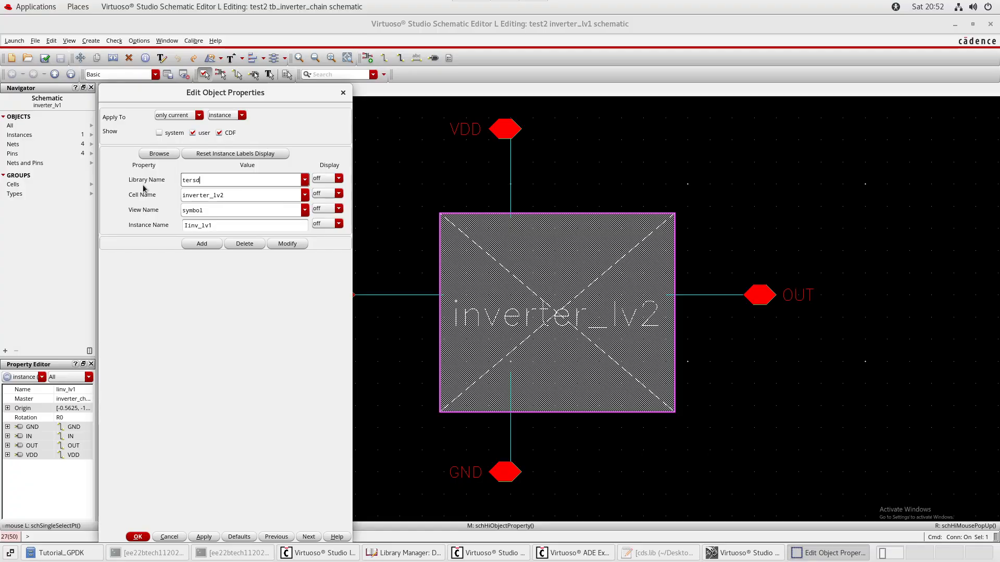
type("t2")
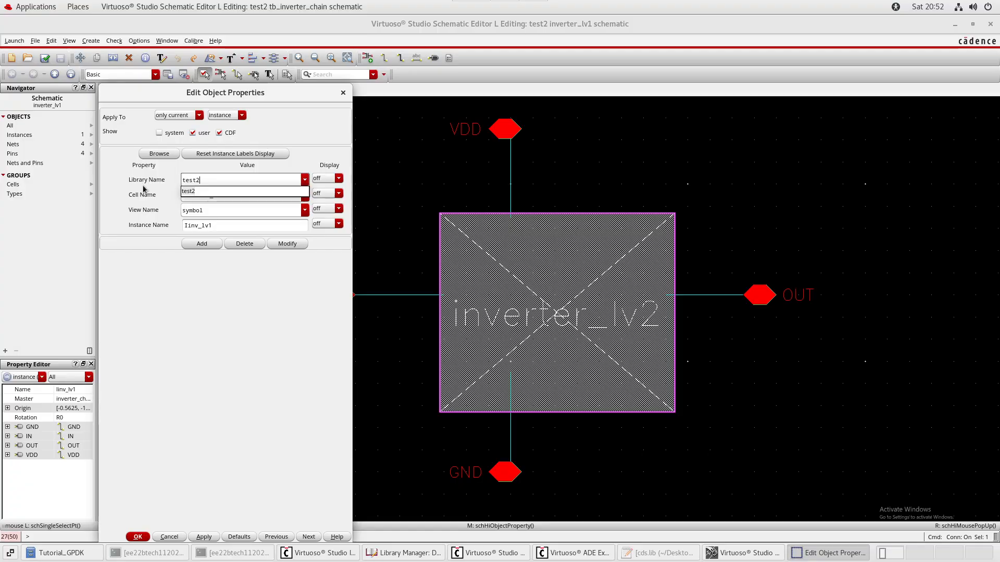
key("Return")
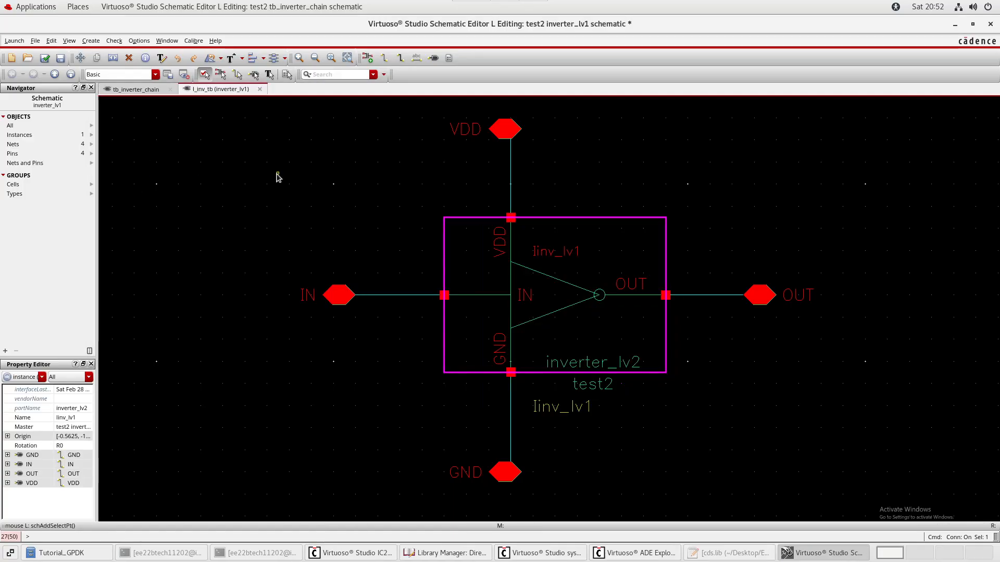
key("shift+x")
Descend into the schematic of the inverter_lv2 instance in a new tab and dismiss the missing-masters notice.
left_click(532, 284)
key("e")
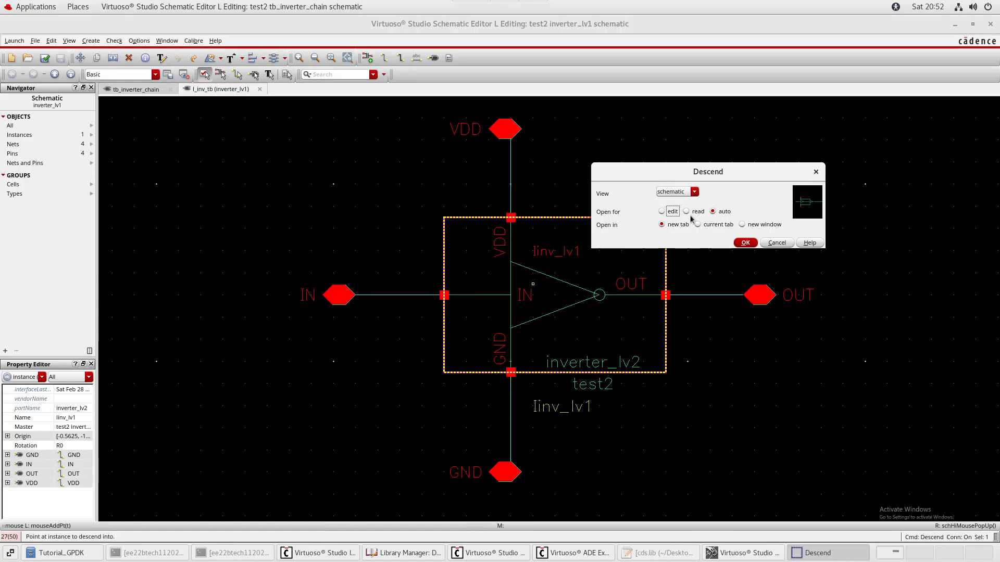
left_click(745, 242)
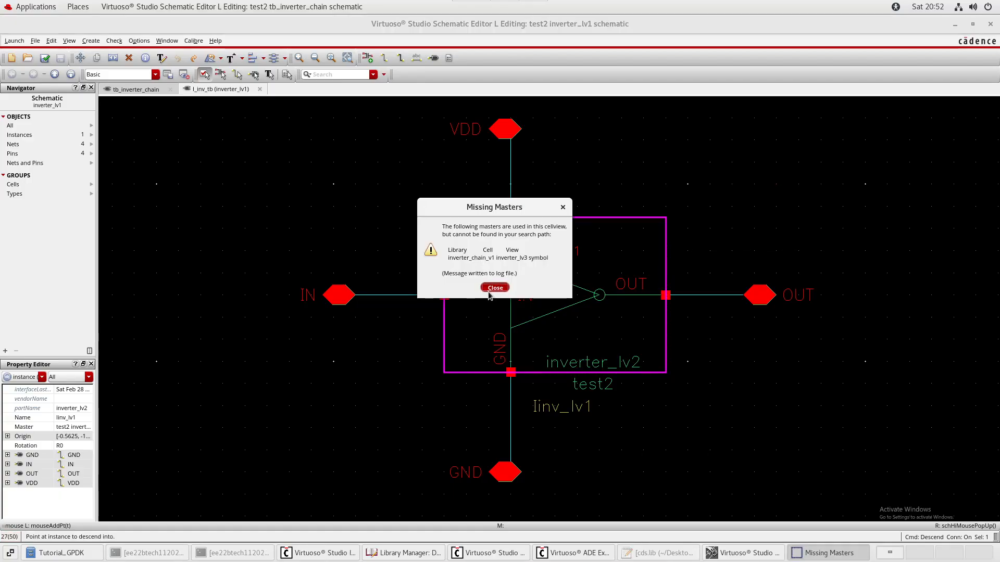
left_click(489, 292)
Make the inverter_lv2 schematic editable and set the library name to test2 for all instances sharing the inverter_lv3 master.
left_click(388, 294)
key("q")
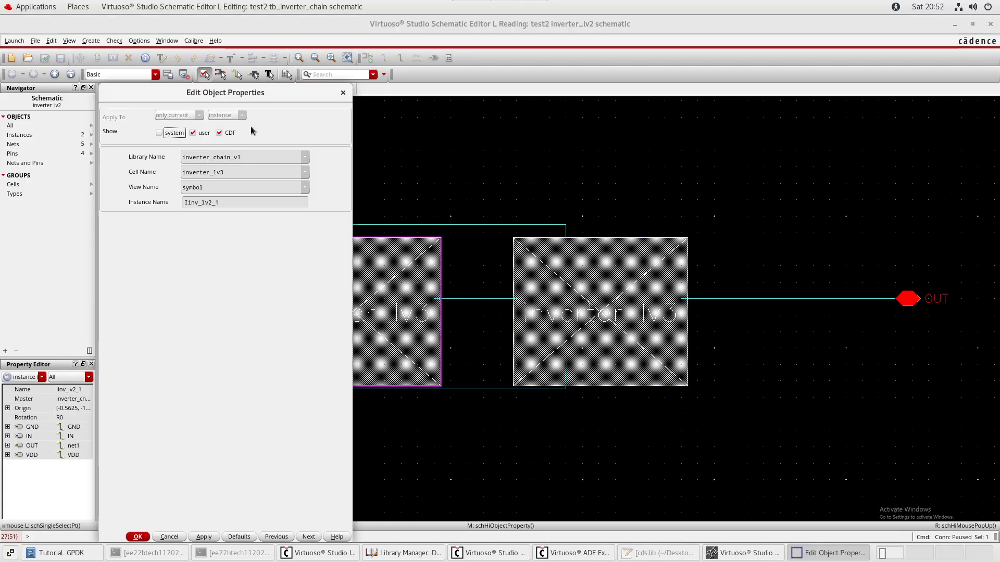
key("Escape")
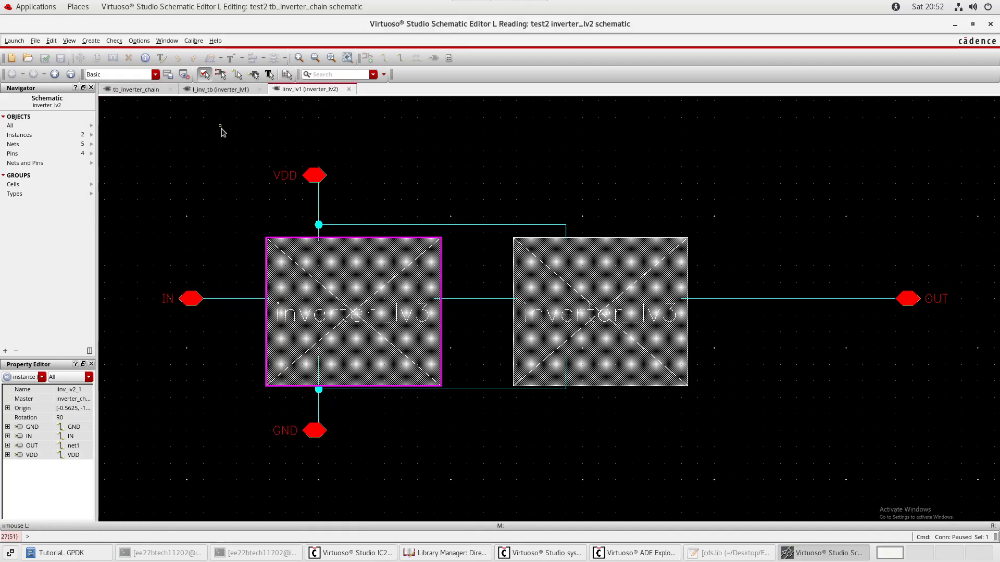
key("q")
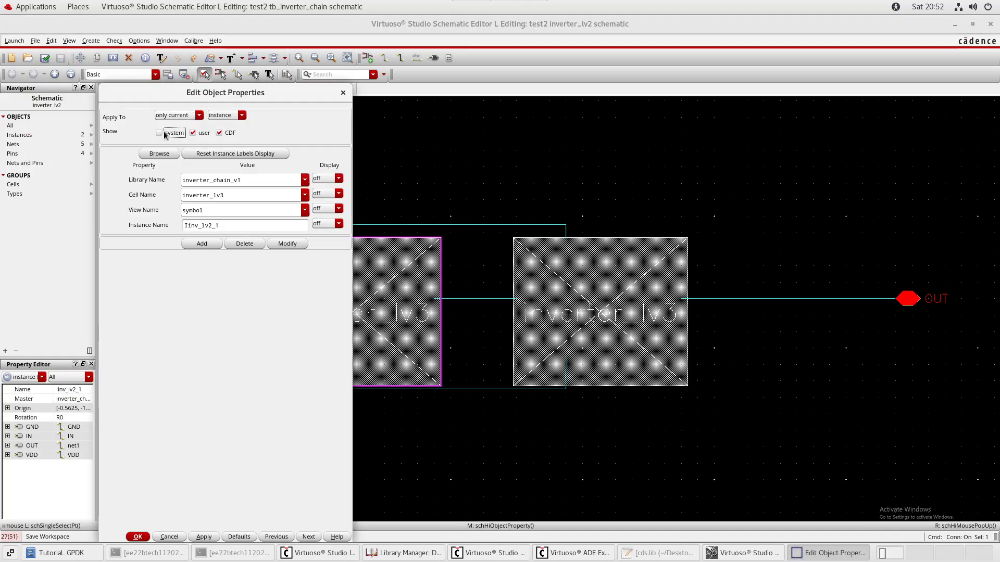
left_click(177, 115)
left_click(166, 138)
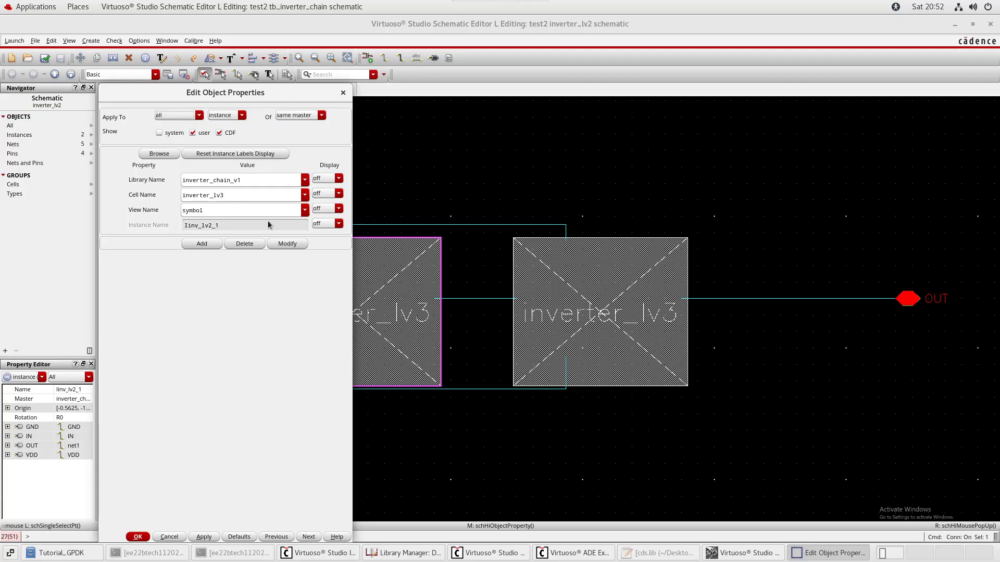
left_click_drag(258, 179, 168, 171)
type("test2")
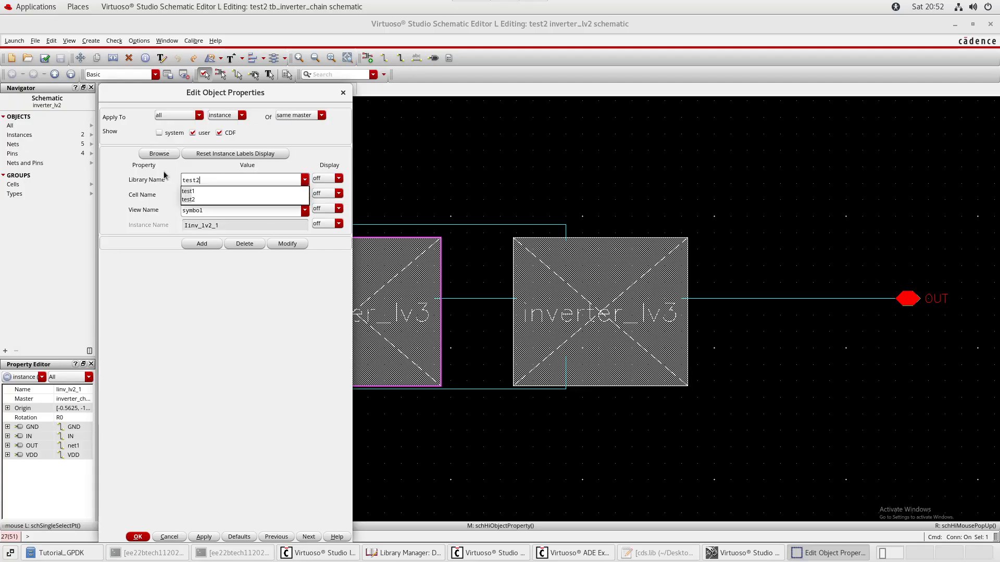
key("Return")
key("Return")
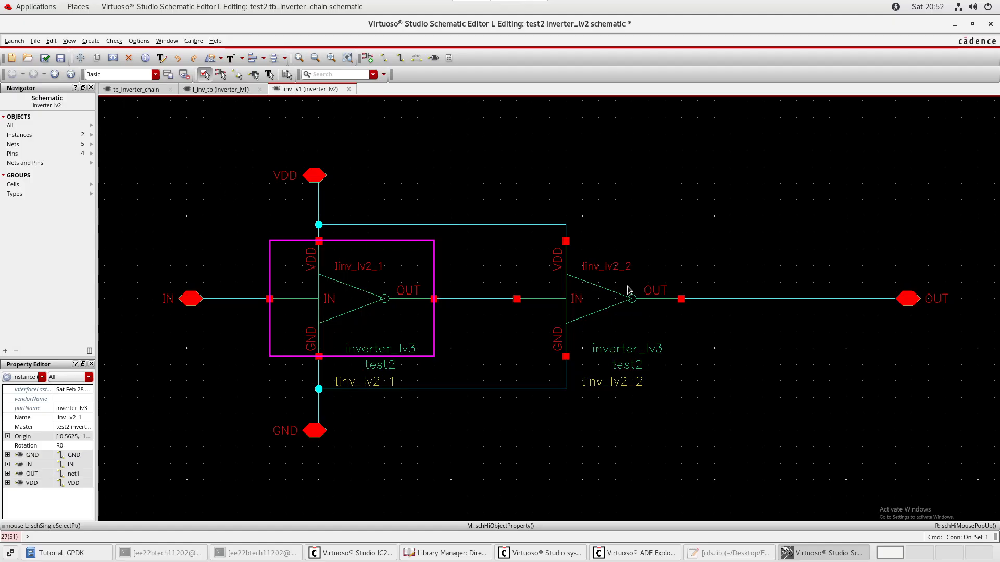
left_click(564, 123)
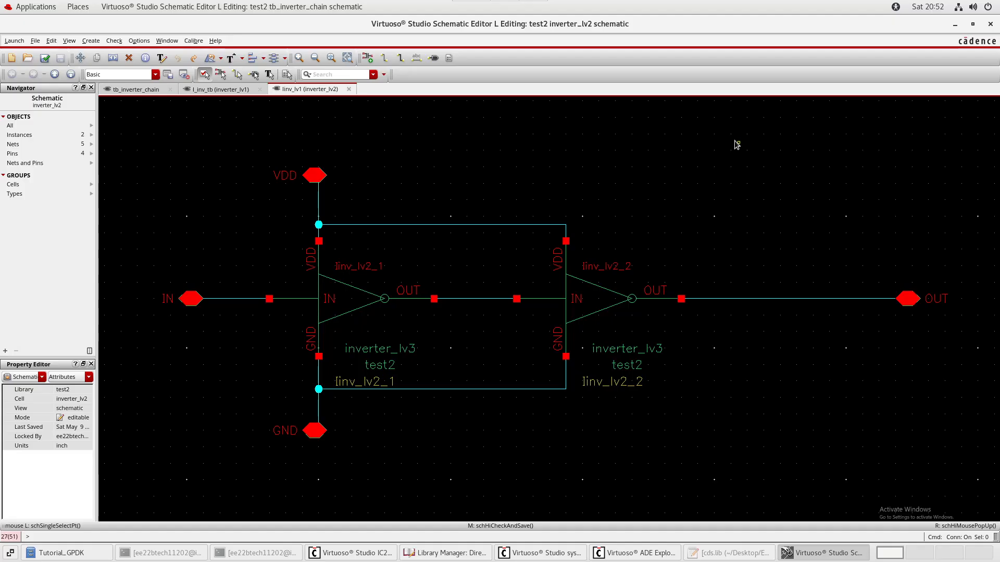
Set the property editing scope for the first inverter_lv3 instance back to only current and close its properties.
left_click(406, 314)
key("q")
left_click(171, 115)
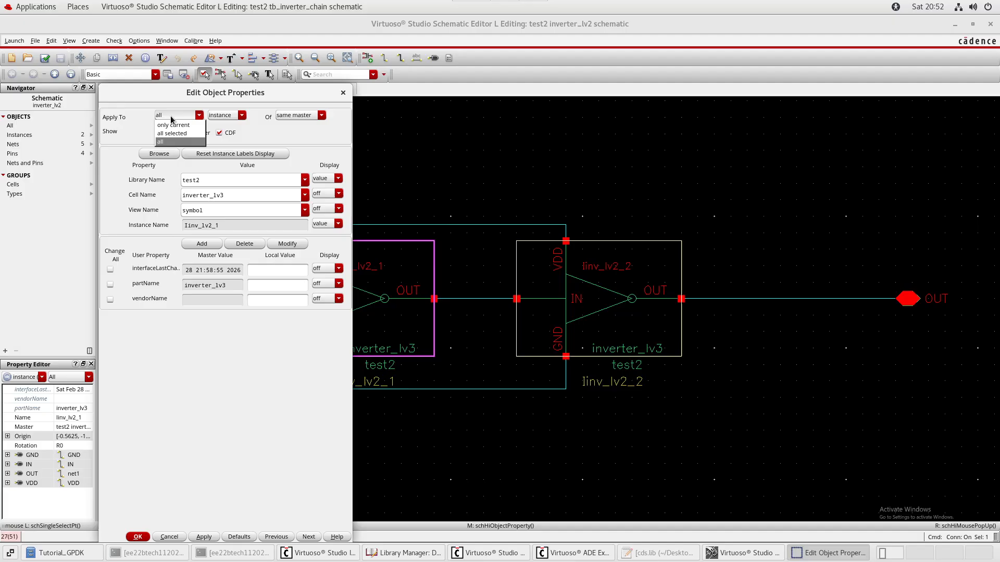
left_click(186, 126)
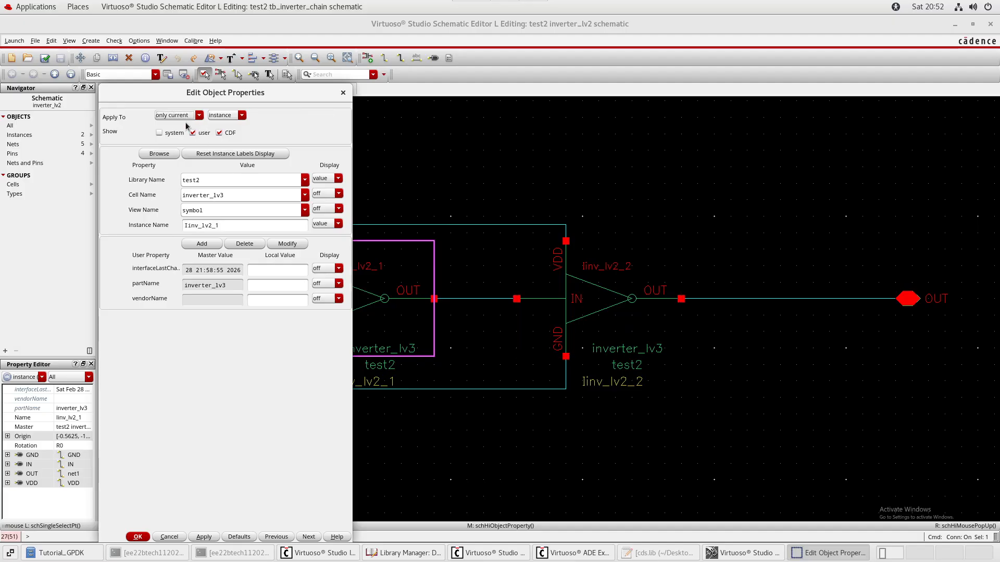
left_click(343, 92)
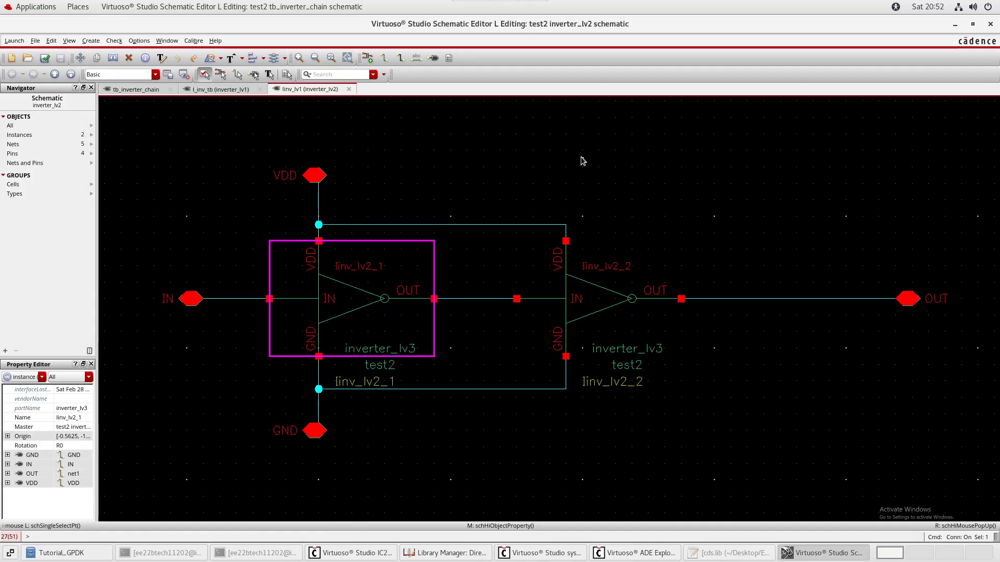
left_click(581, 161)
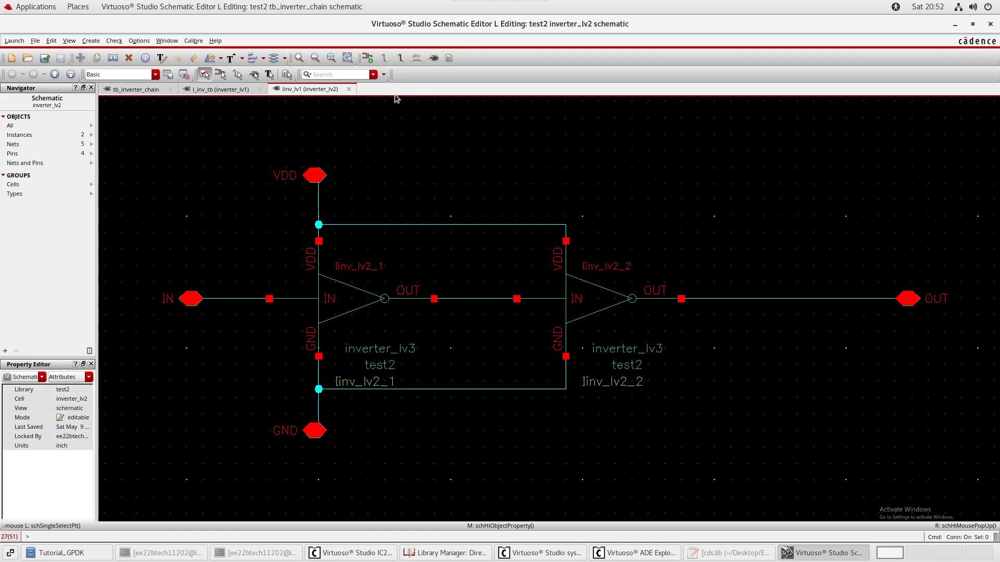
Close the inverter_lv2 and inverter_lv1 schematic tabs and check and save the tb_inverter_chain testbench.
left_click(349, 89)
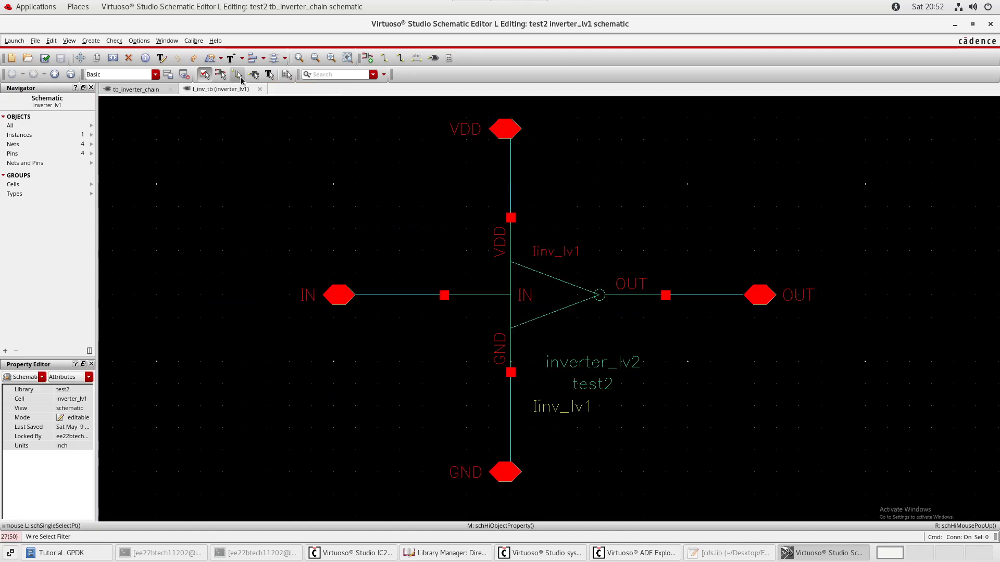
left_click(259, 89)
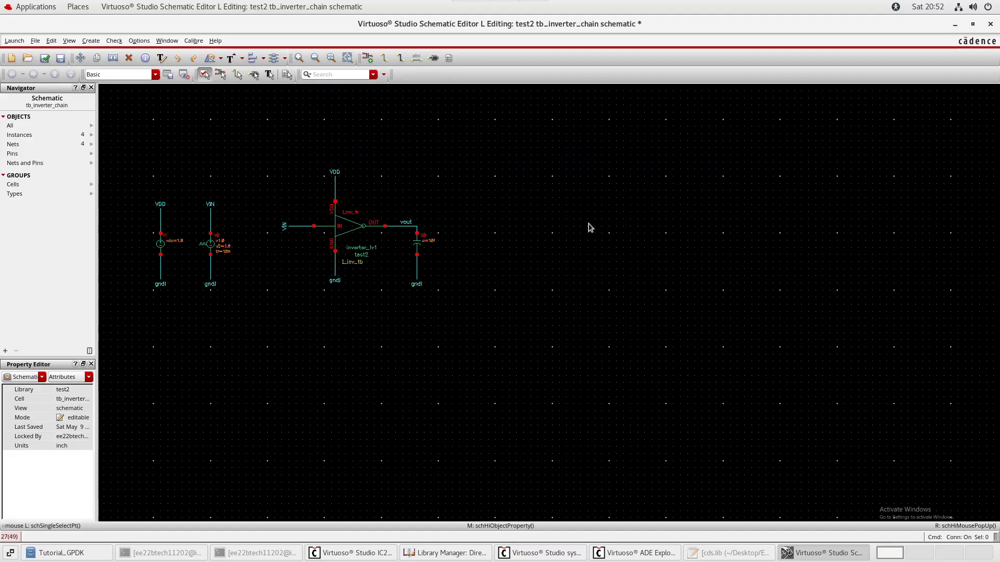
key("f")
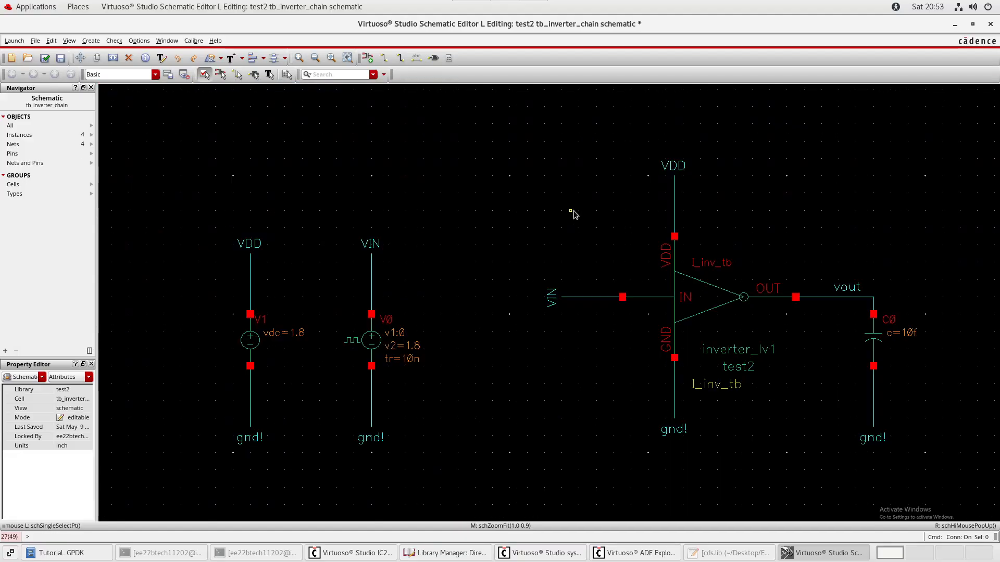
left_click(45, 58)
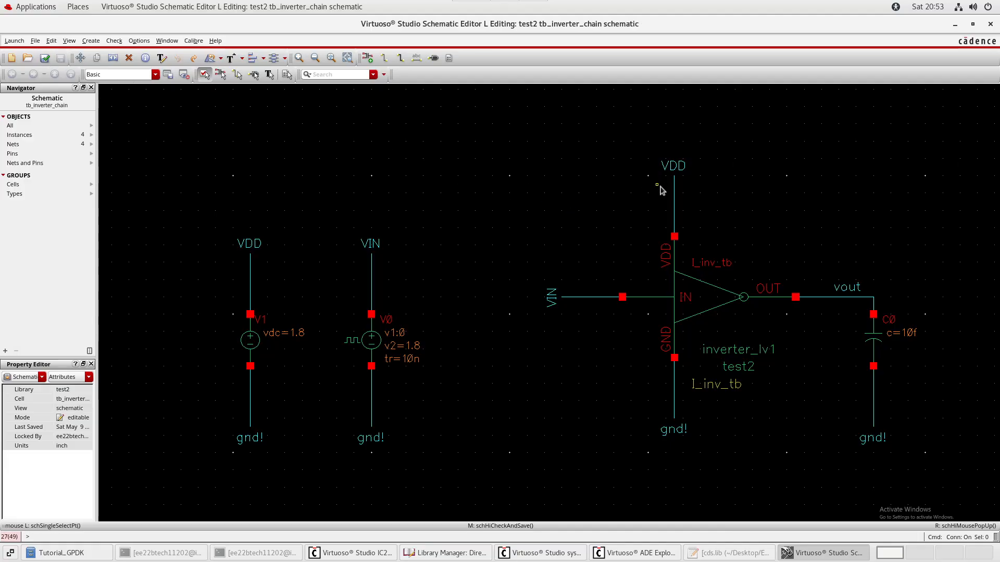
Run a hierarchy check on every schematic with saving enabled, and cancel saving the inverter_lv3 schematic with errors.
left_click(91, 41)
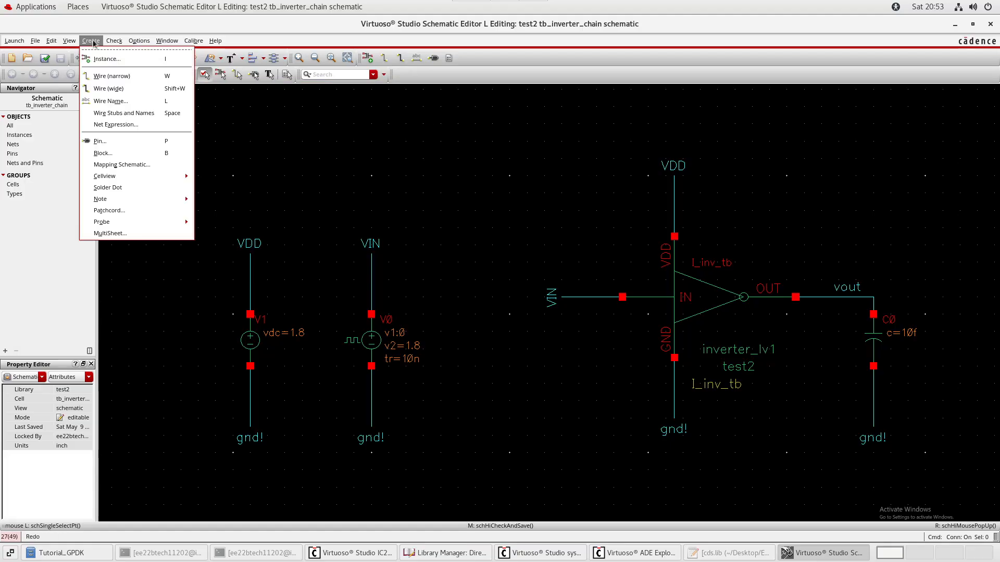
mouse_move(128, 42)
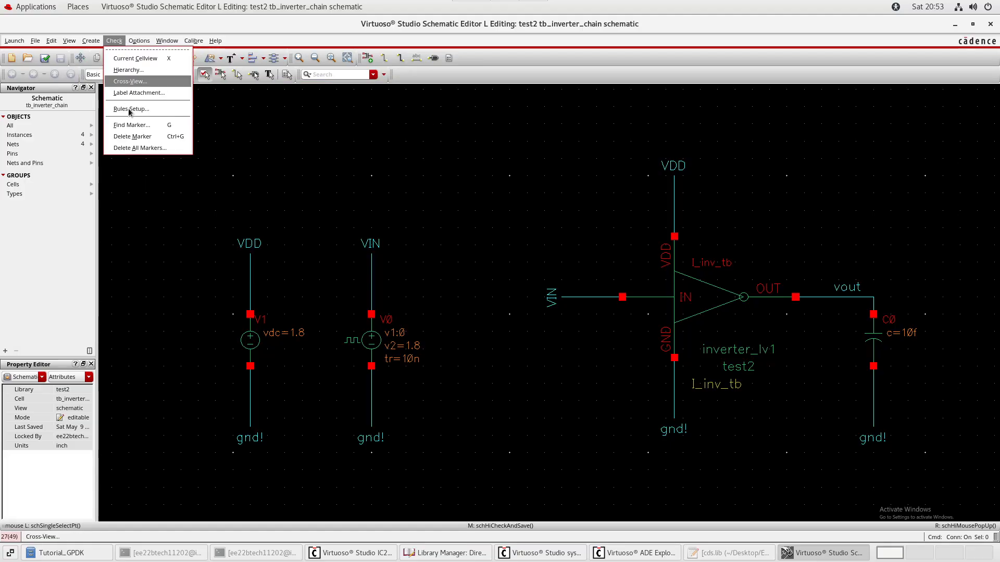
left_click(136, 69)
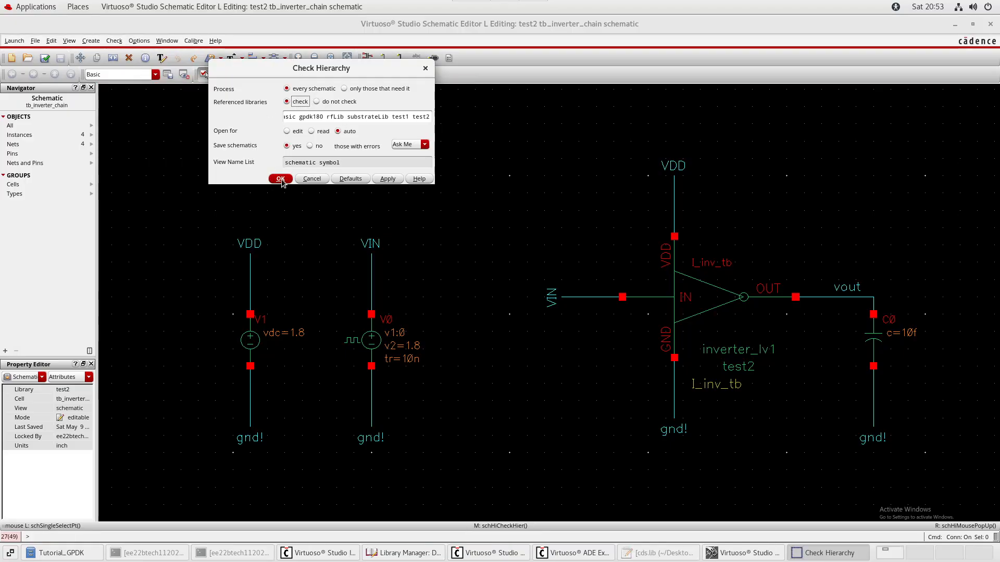
left_click(281, 178)
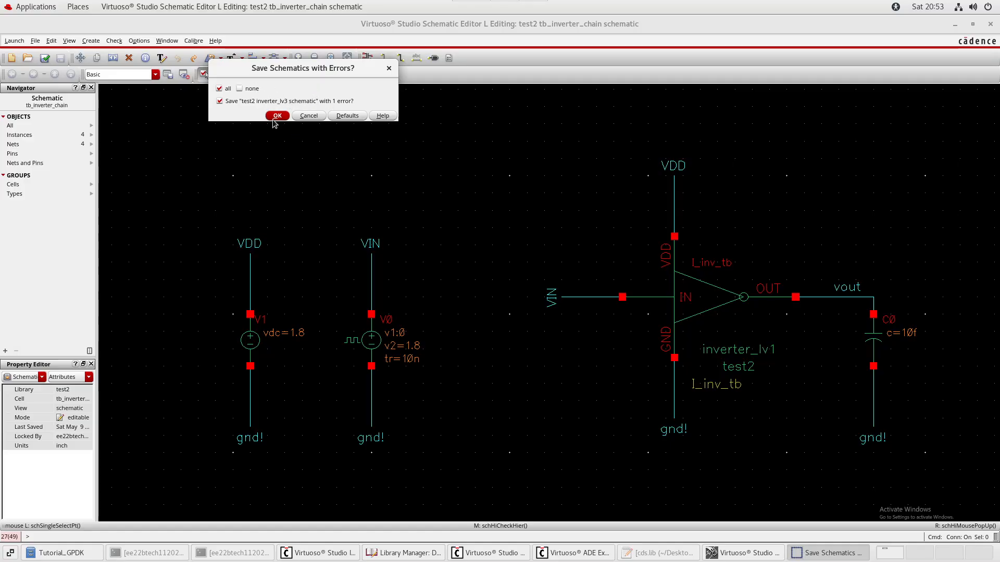
left_click(310, 116)
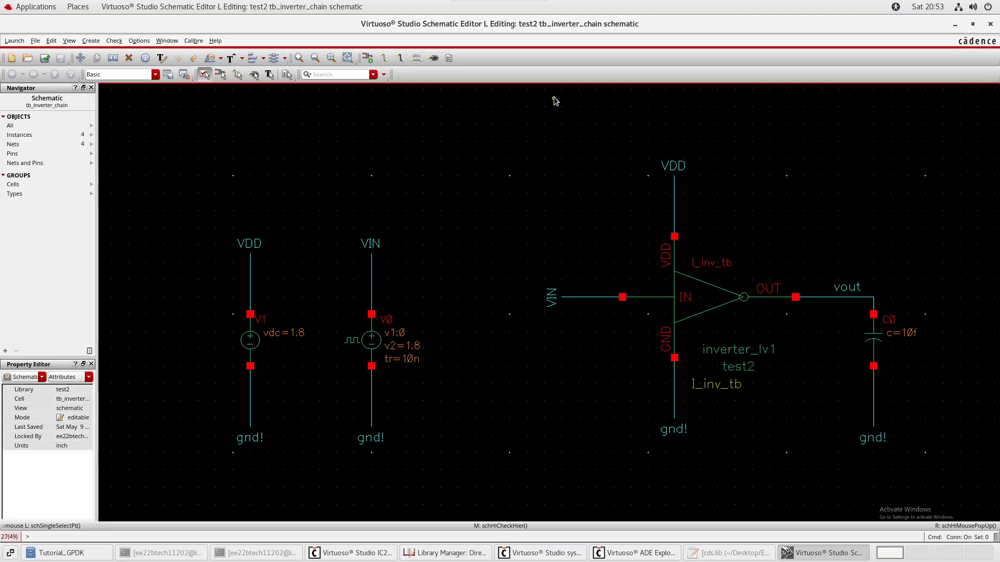
Close the tb_inverter_chain schematic window and switch to the cds.lib file in the text editor.
middle_click_drag(495, 282, 500, 192)
left_click_drag(500, 191, 500, 176)
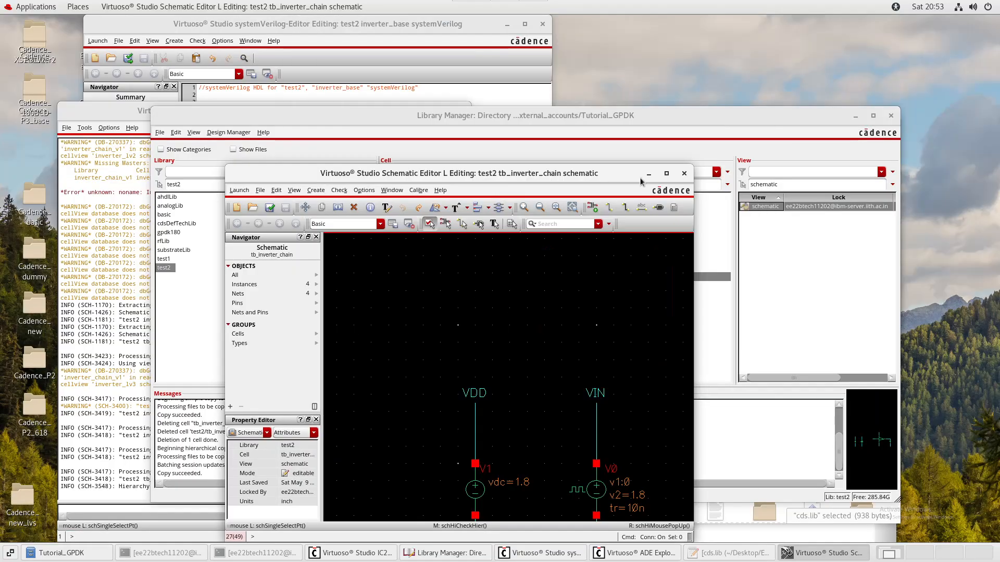
left_click(683, 172)
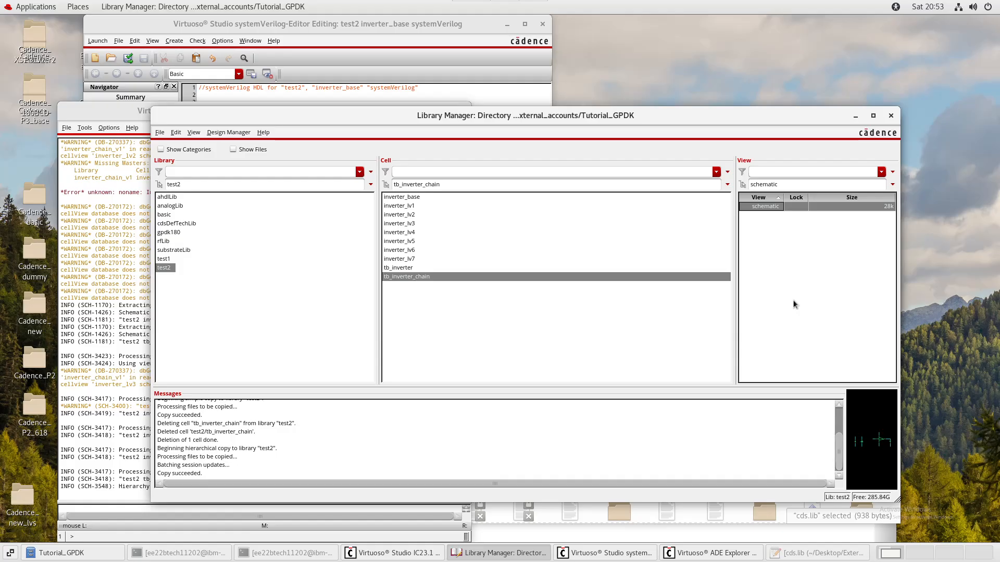
left_click(818, 553)
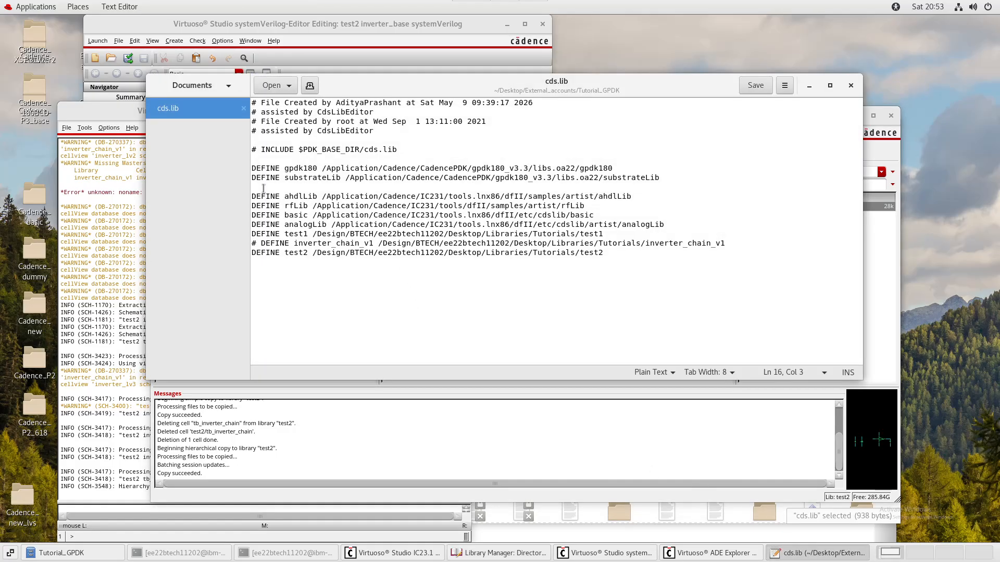
Uncomment the inverter_chain_v1 DEFINE line in cds.lib and save the file.
key("BackSpace")
key("BackSpace")
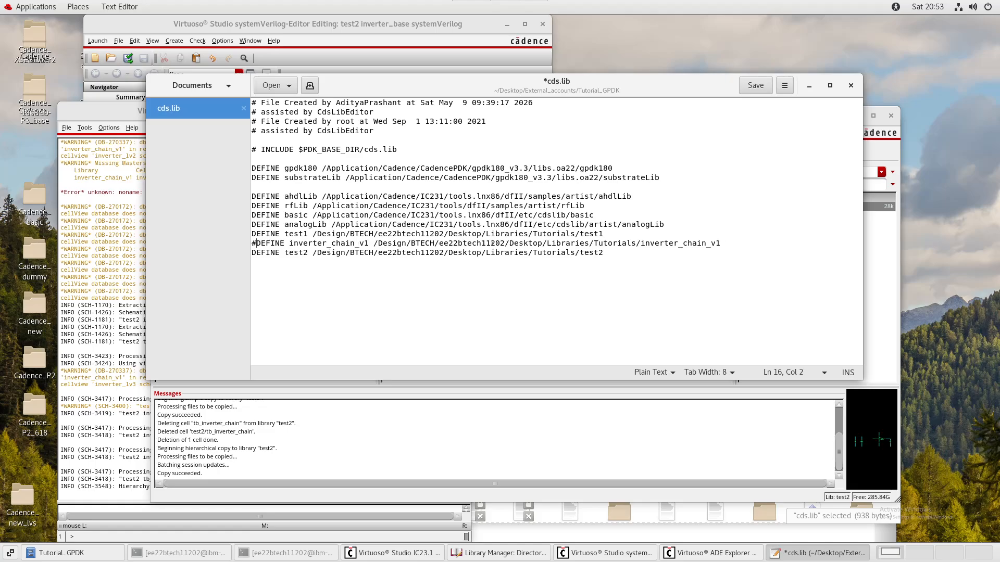
left_click(756, 85)
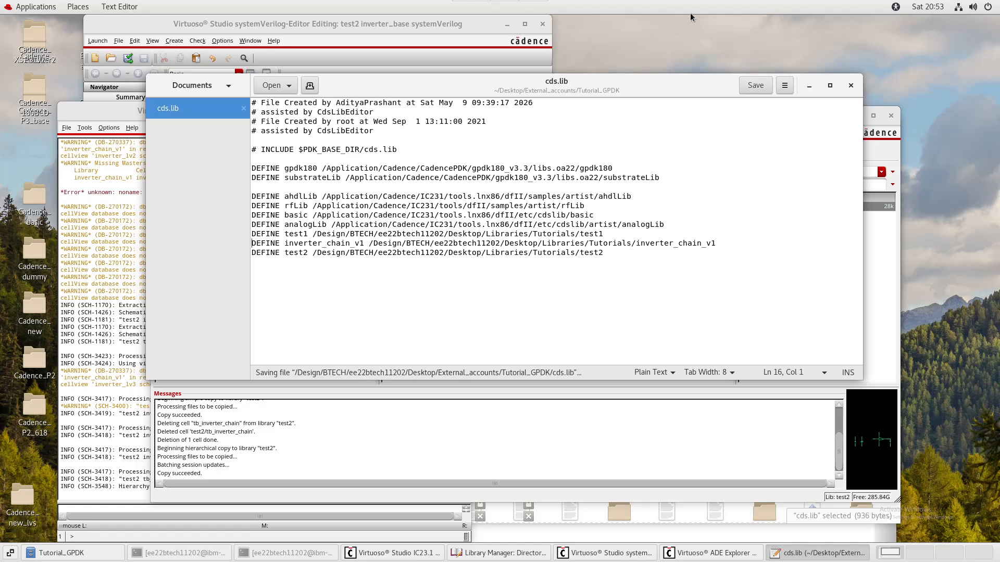
Switch to the Library Manager, refresh the library list and select the inverter_chain_v1 library.
left_click_drag(666, 88, 721, 426)
left_click(838, 311)
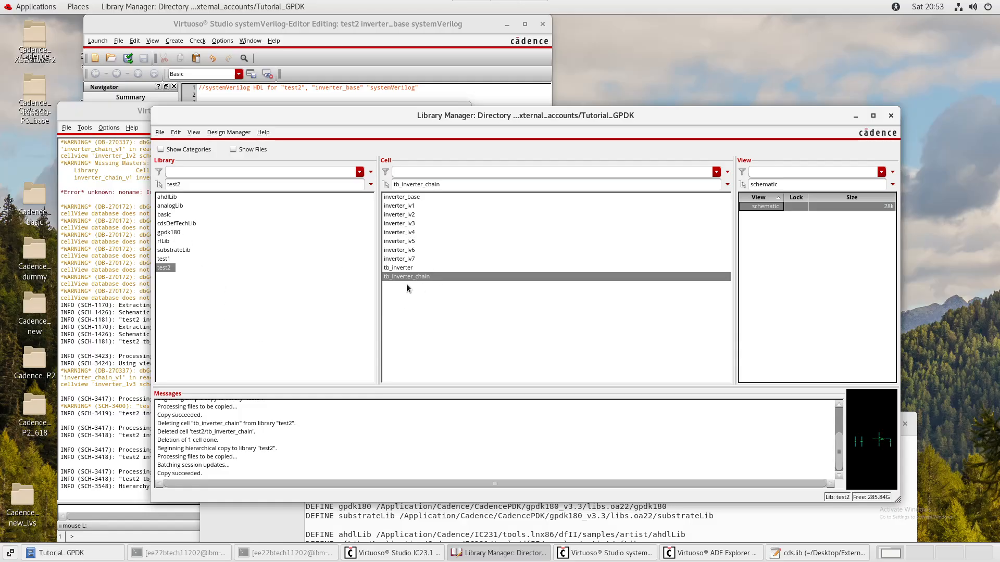
left_click(166, 233)
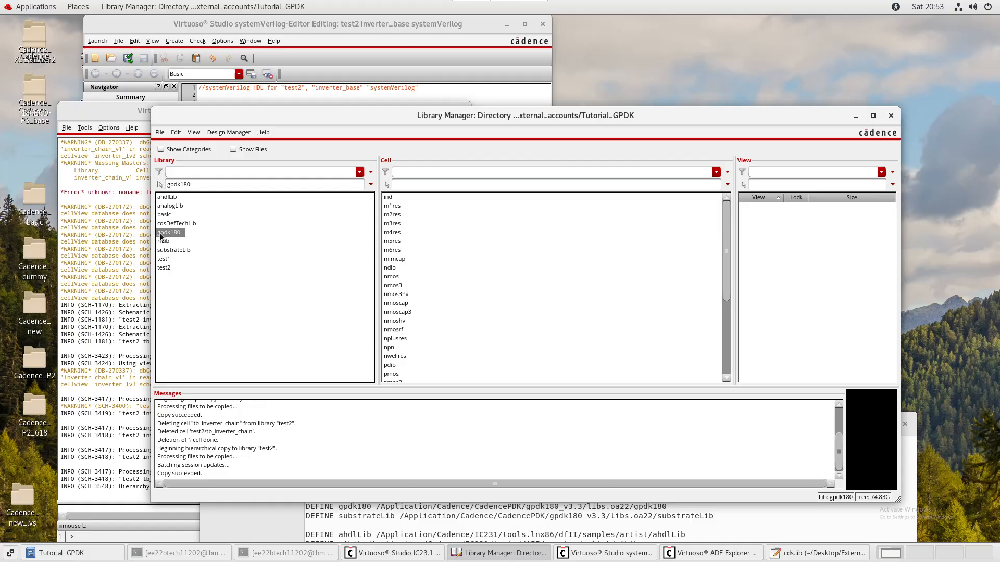
left_click(193, 132)
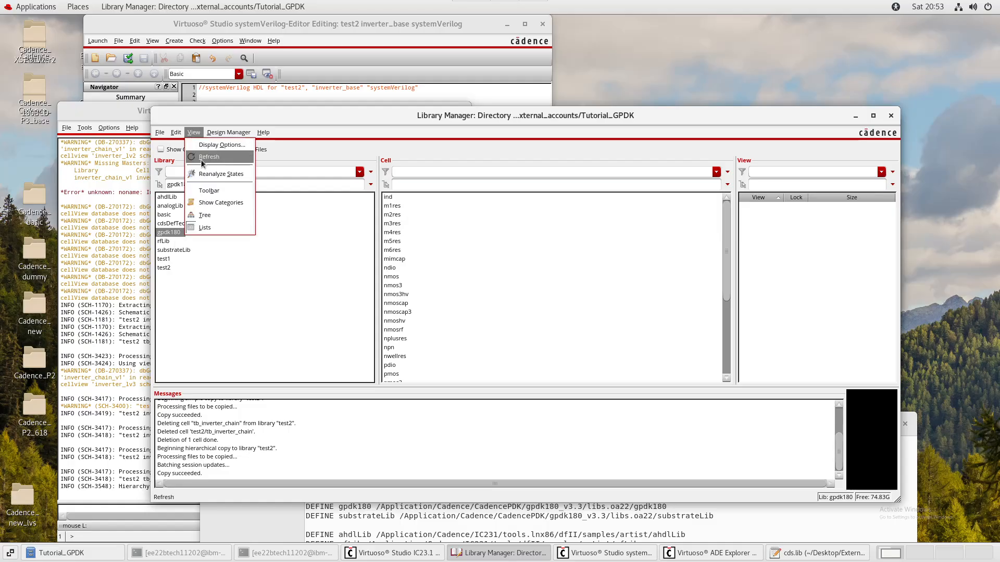
left_click(207, 158)
left_click(187, 242)
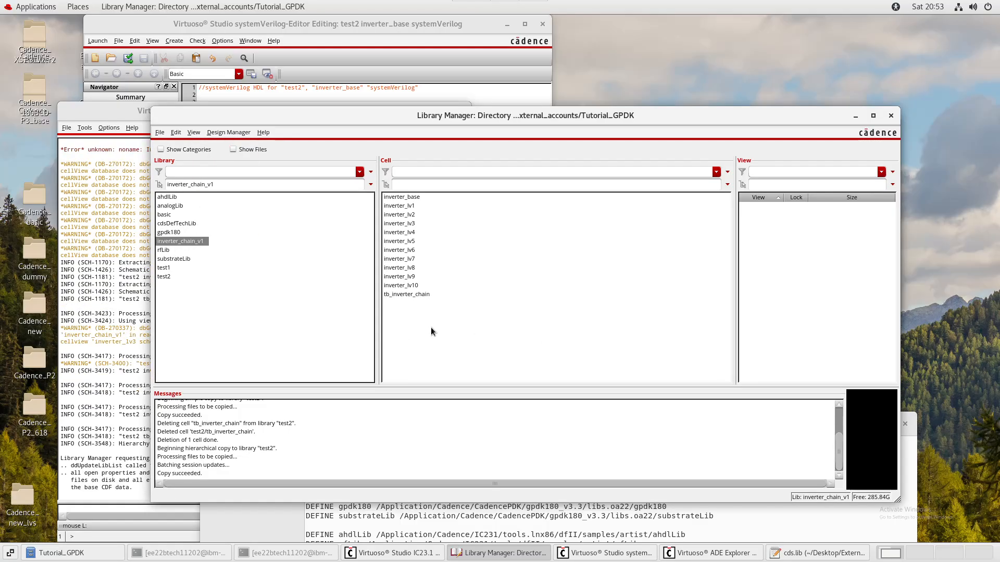
left_click(425, 294)
right_click(758, 215)
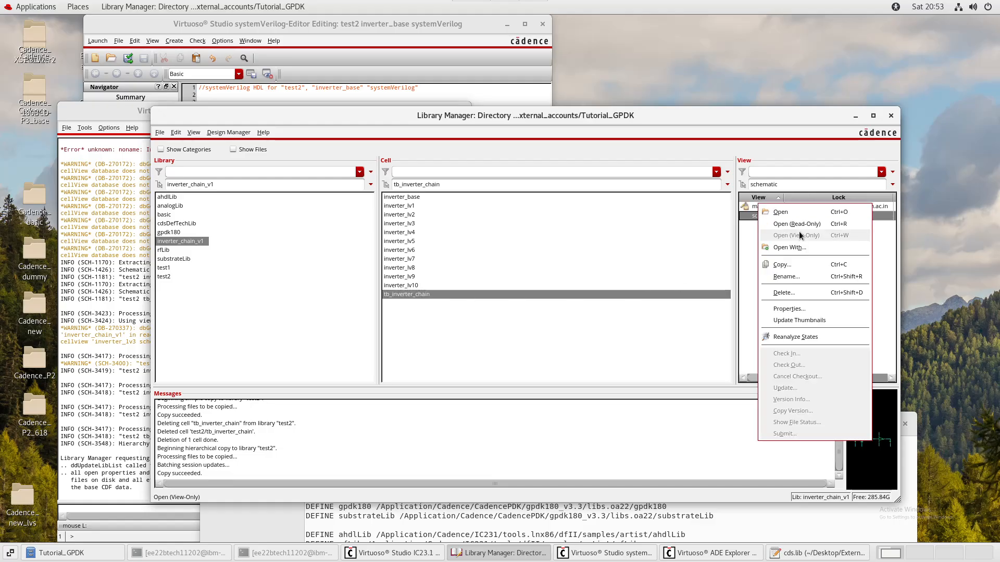
left_click(782, 265)
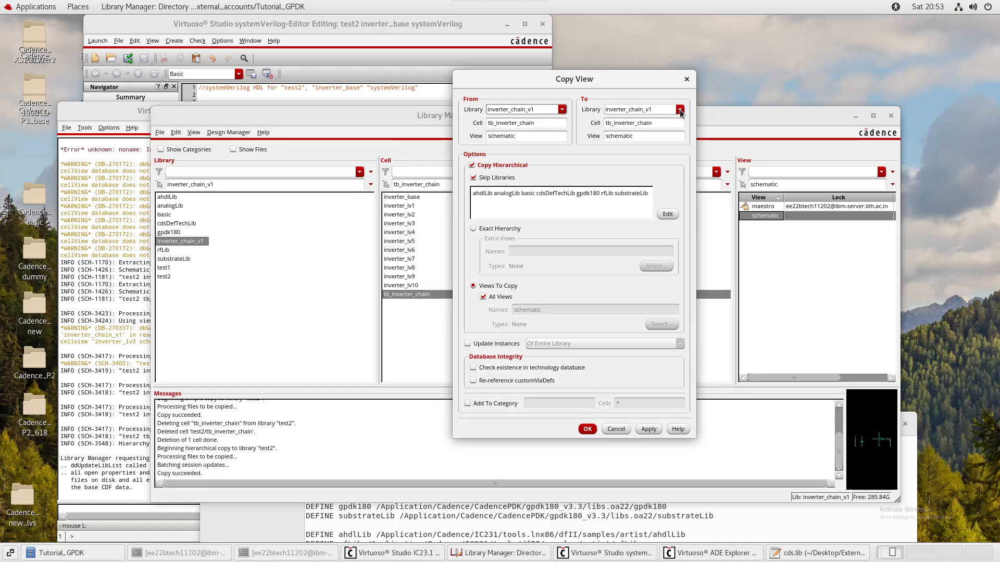
left_click(687, 79)
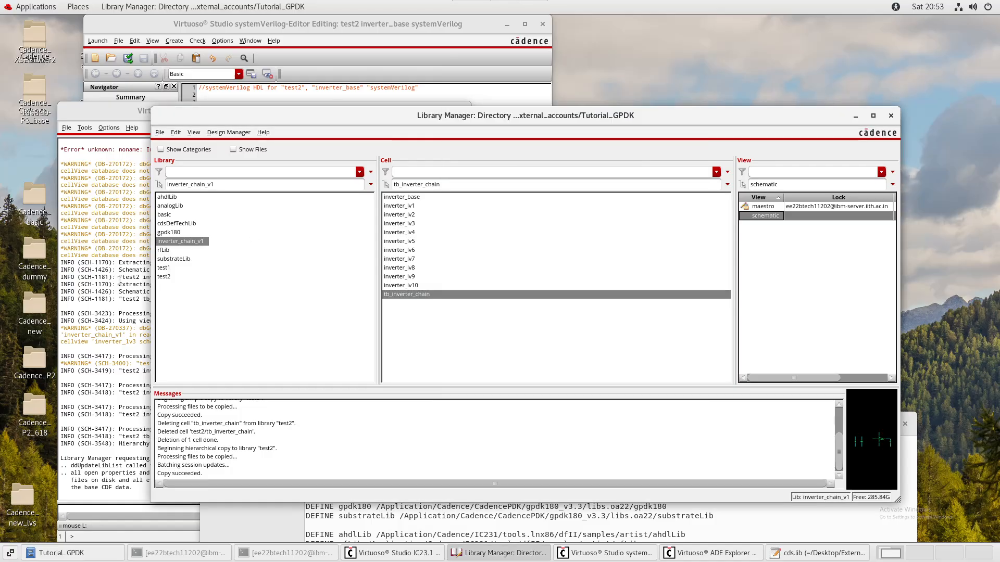
Delete inverter_lv1 through inverter_lv7, tb_inverter and tb_inverter_chain from the test2 library, keeping only inverter_base.
left_click(165, 277)
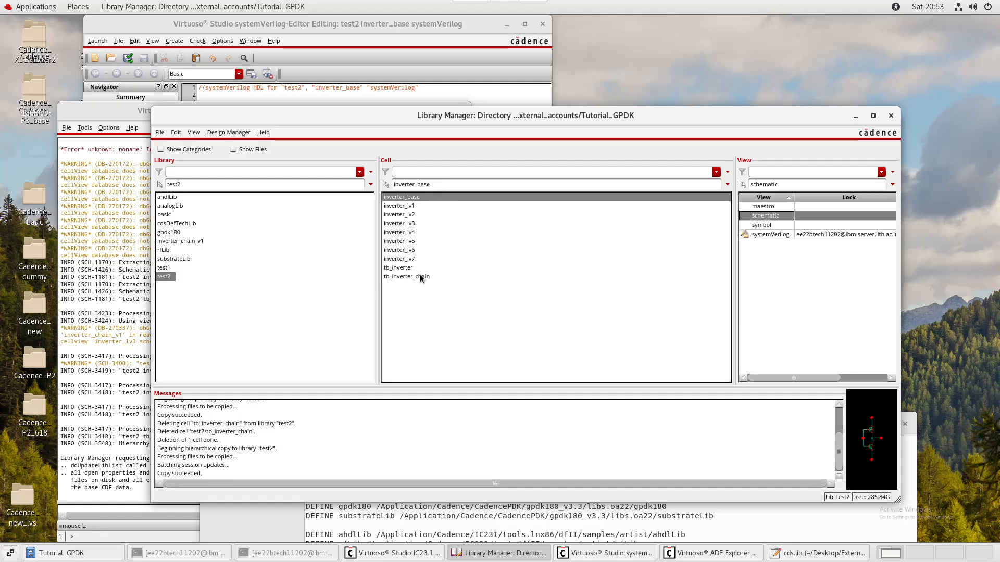
left_click(406, 209)
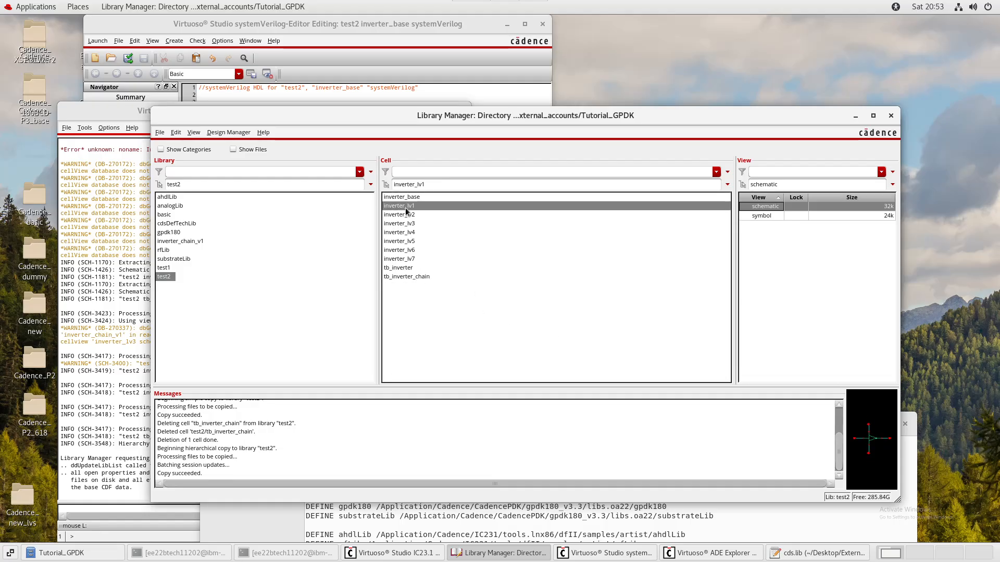
left_click(432, 278)
right_click(416, 210)
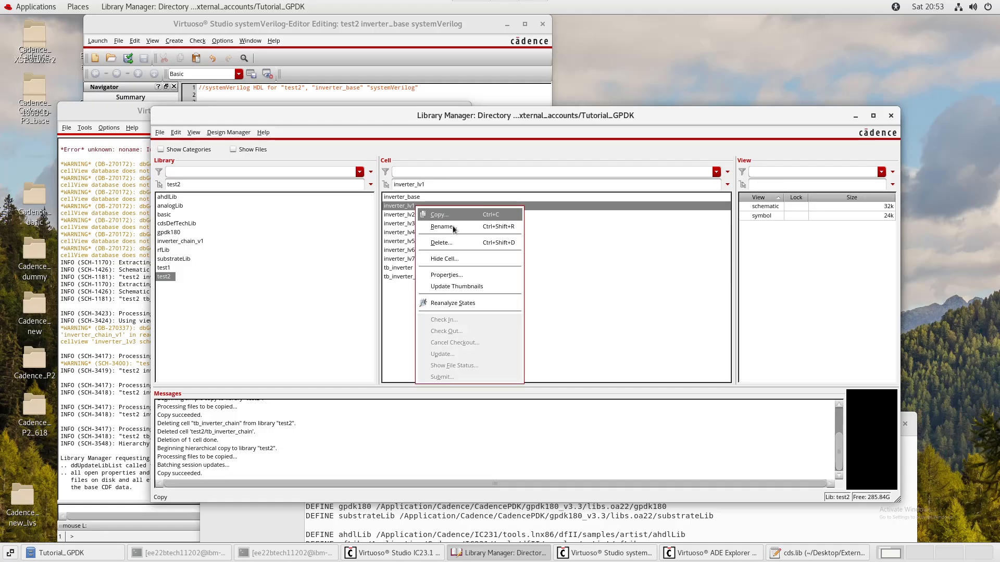
left_click(454, 244)
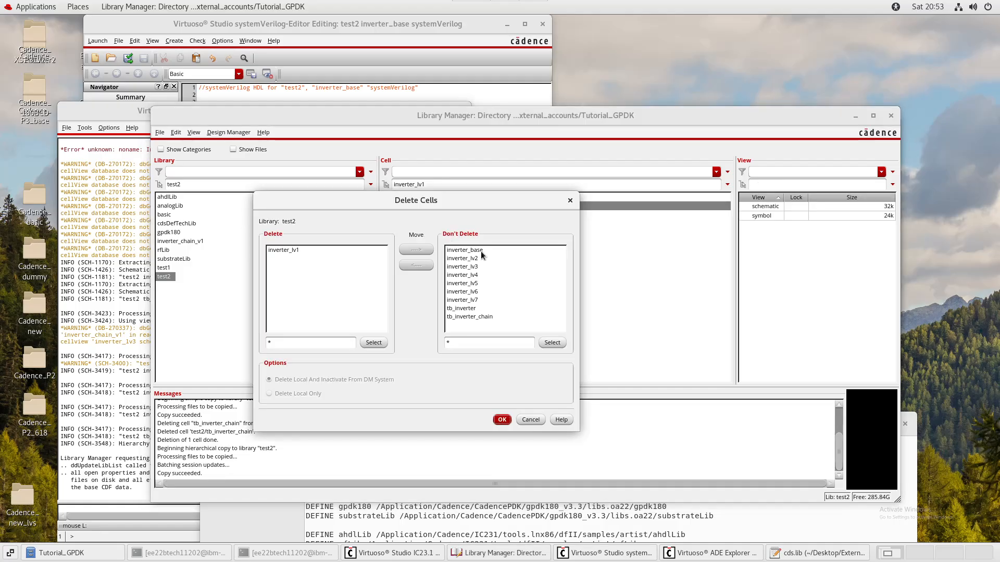
left_click(480, 250)
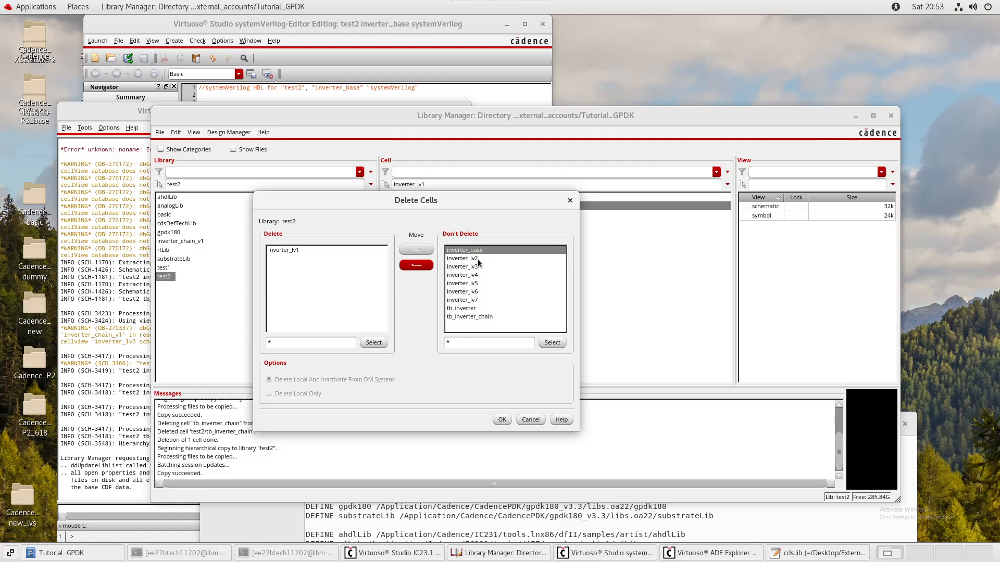
left_click(476, 259)
left_click(465, 316, "shift")
left_click(411, 265)
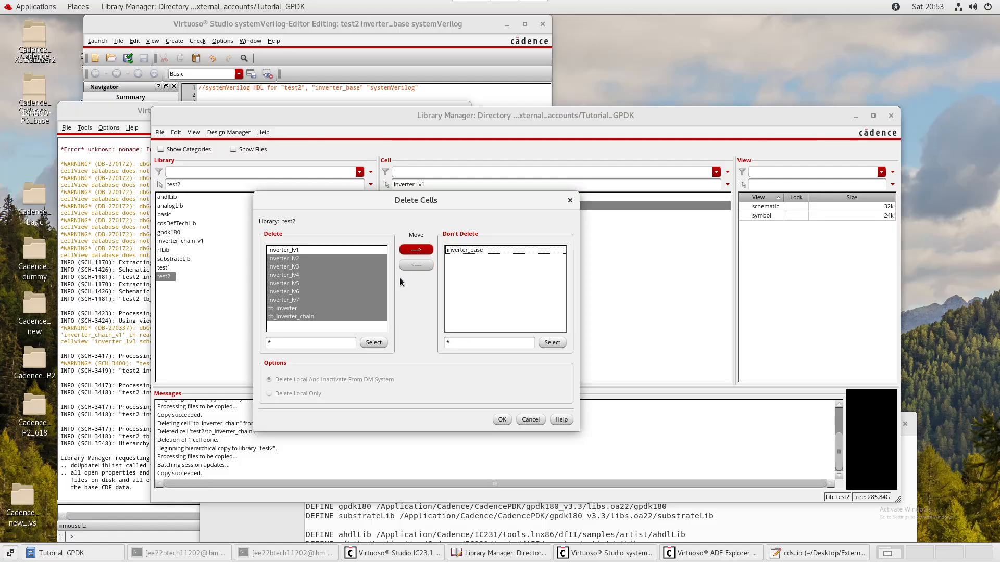
left_click(378, 295)
left_click(343, 324)
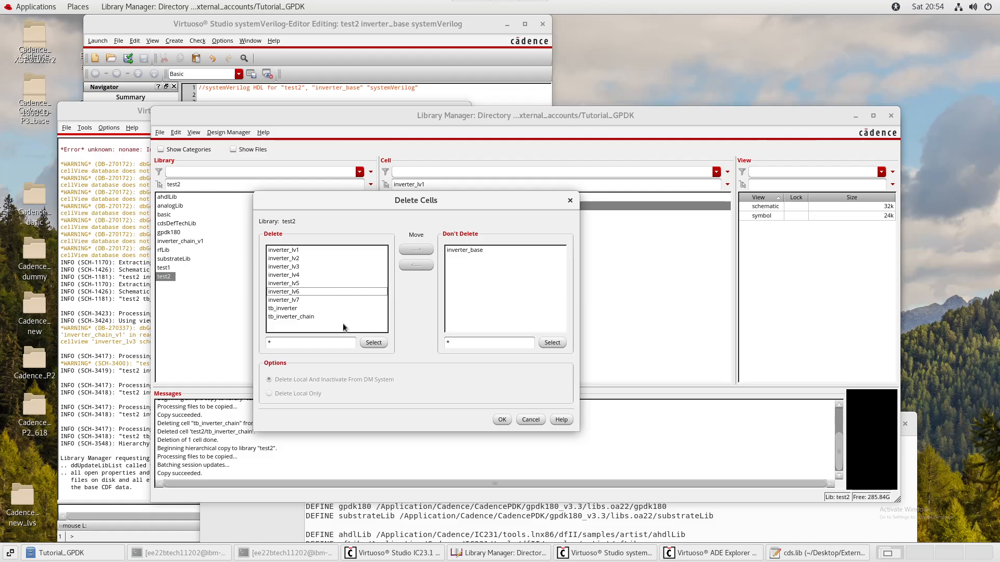
left_click(502, 419)
left_click(386, 333)
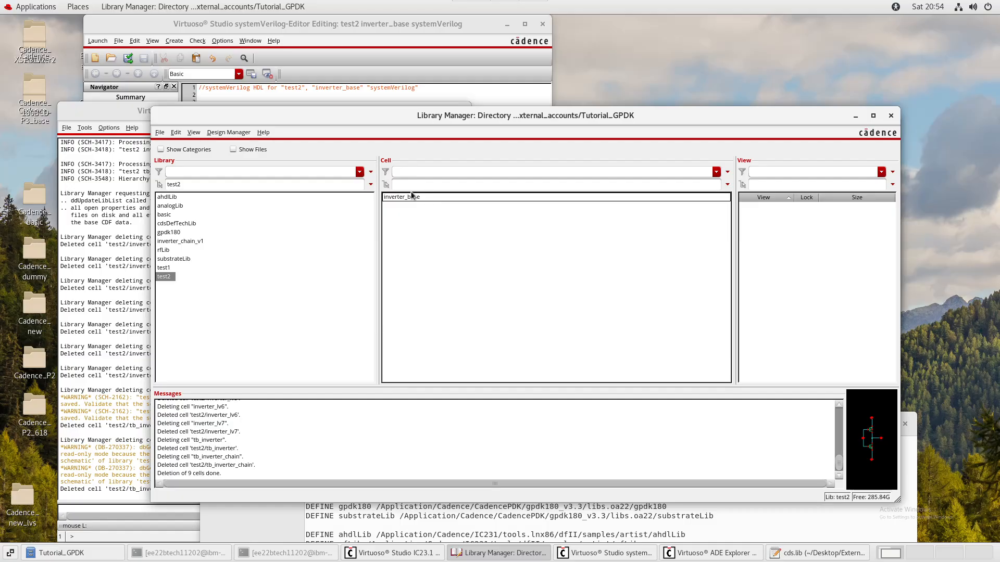
left_click(406, 197)
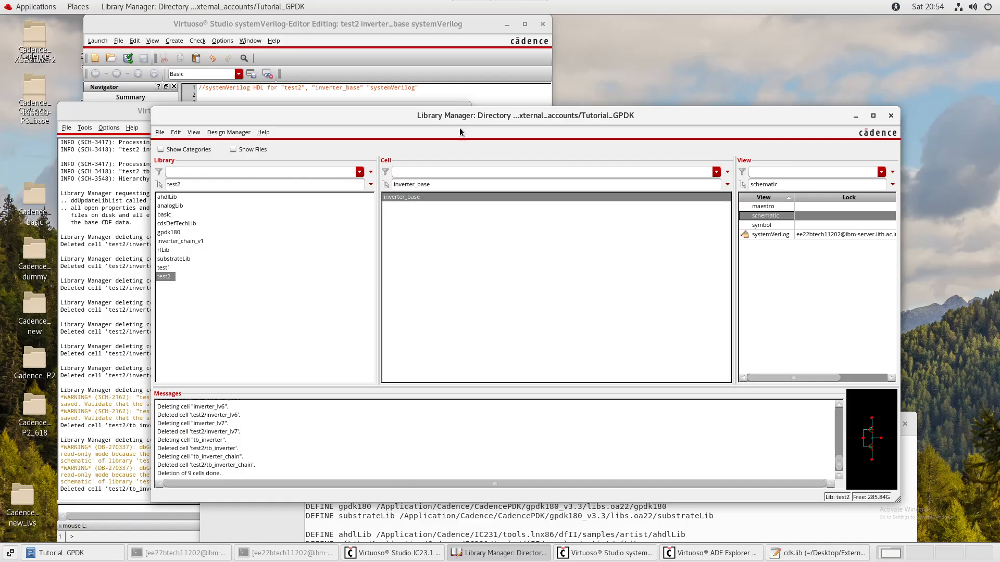
Set up a hierarchical copy of the inverter_chain_v1 tb_inverter_chain schematic with Update Instances enabled for Of New Copies Only.
left_click(180, 242)
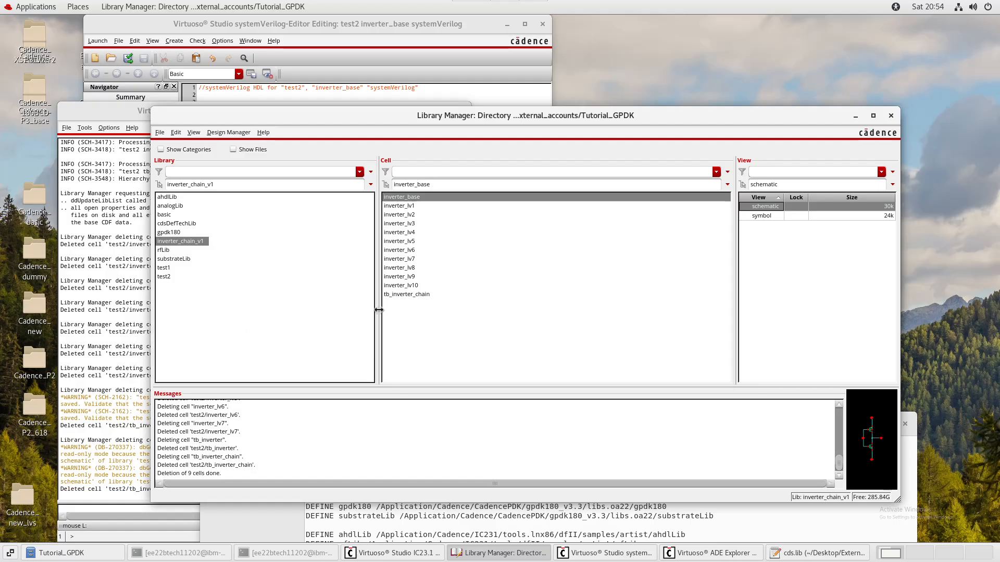
right_click(405, 295)
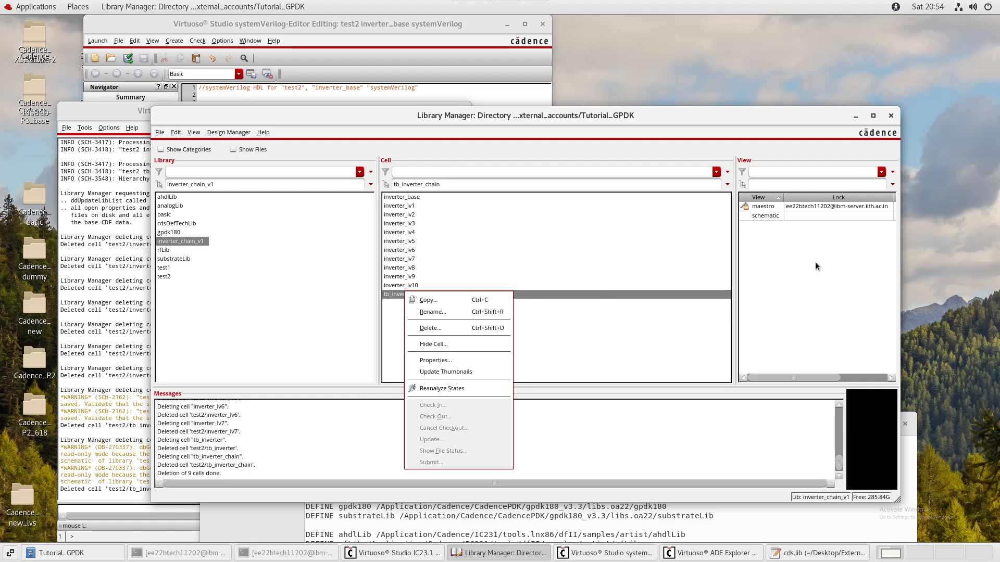
right_click(759, 216)
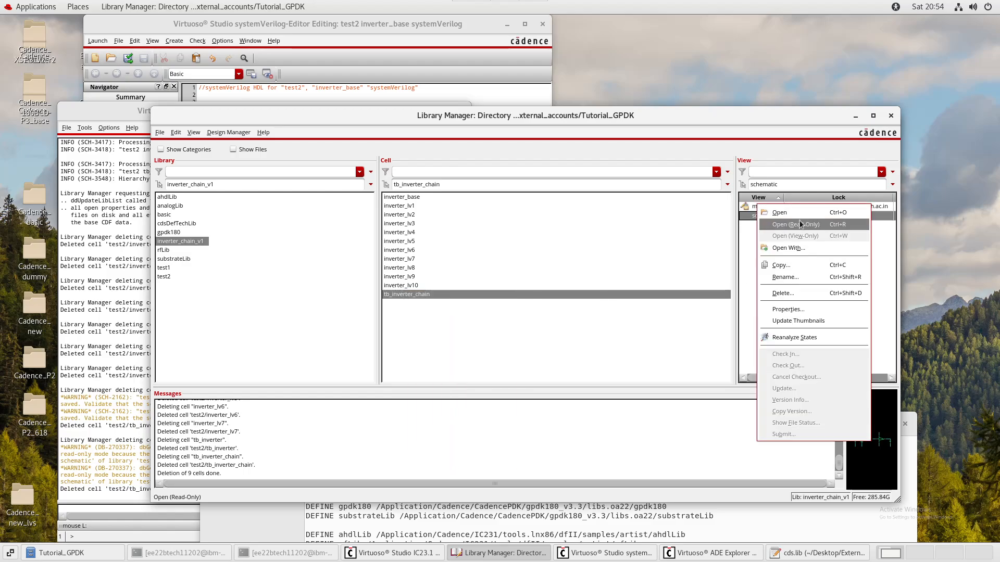
left_click(781, 266)
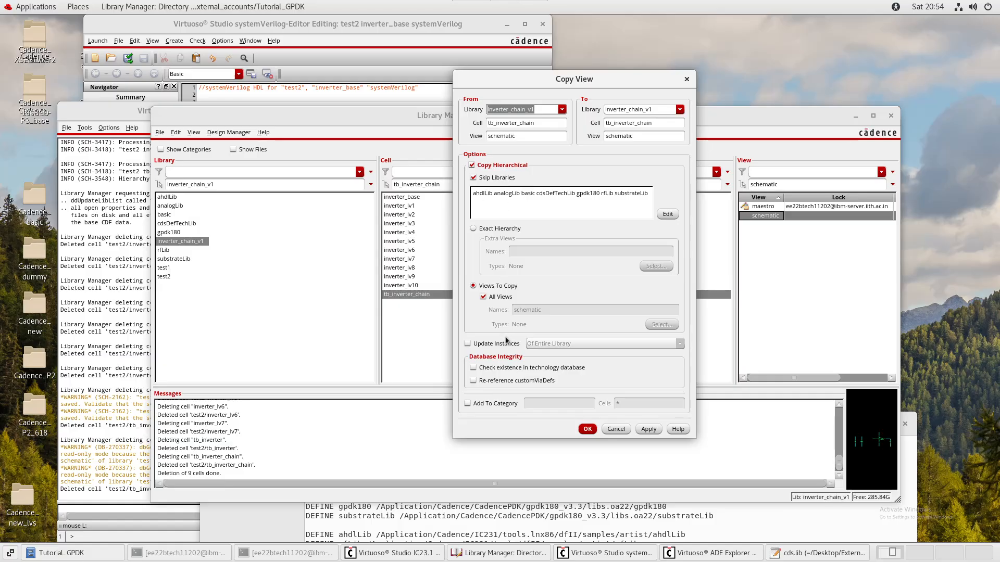
left_click(480, 346)
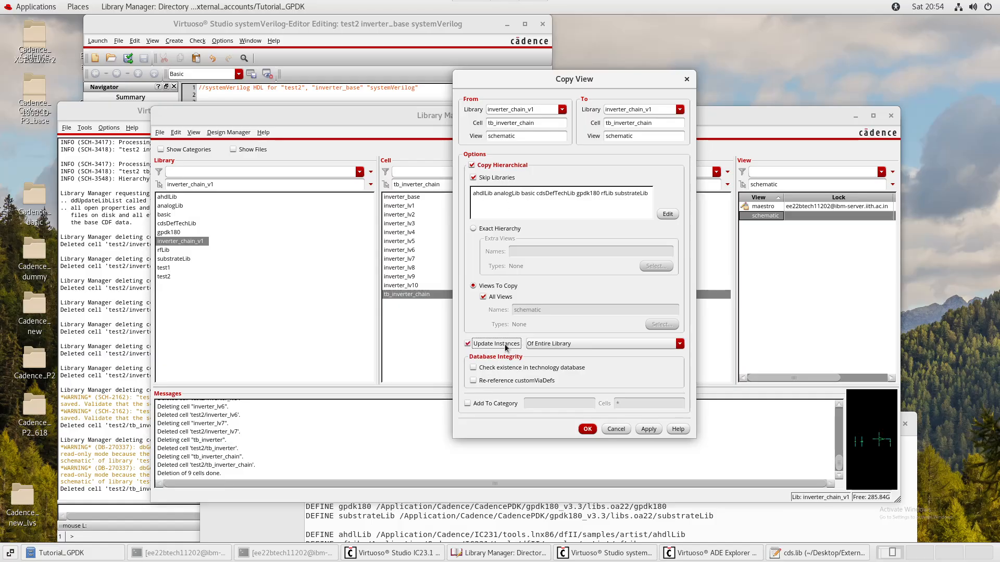
left_click(566, 346)
left_click(538, 365)
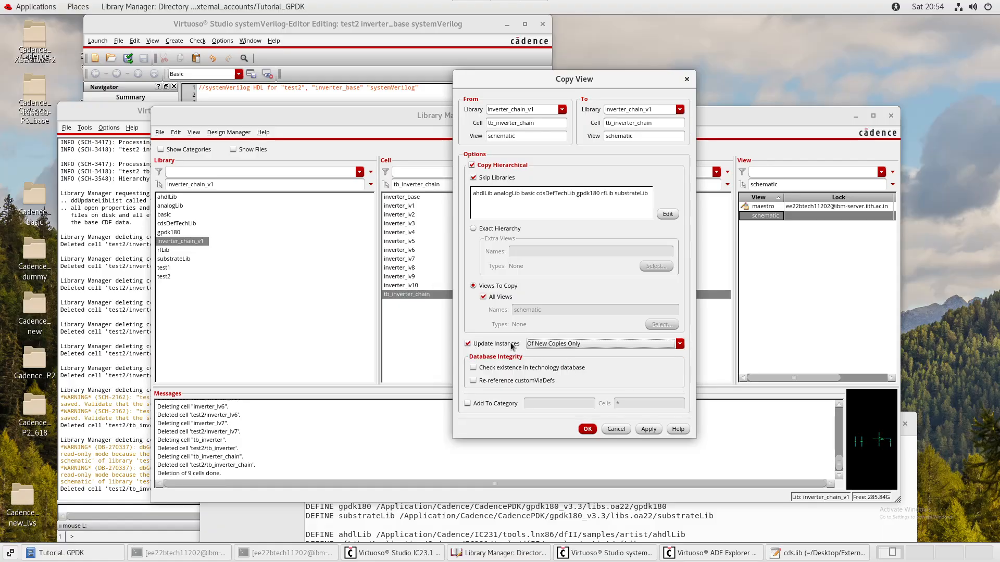
left_click(520, 332)
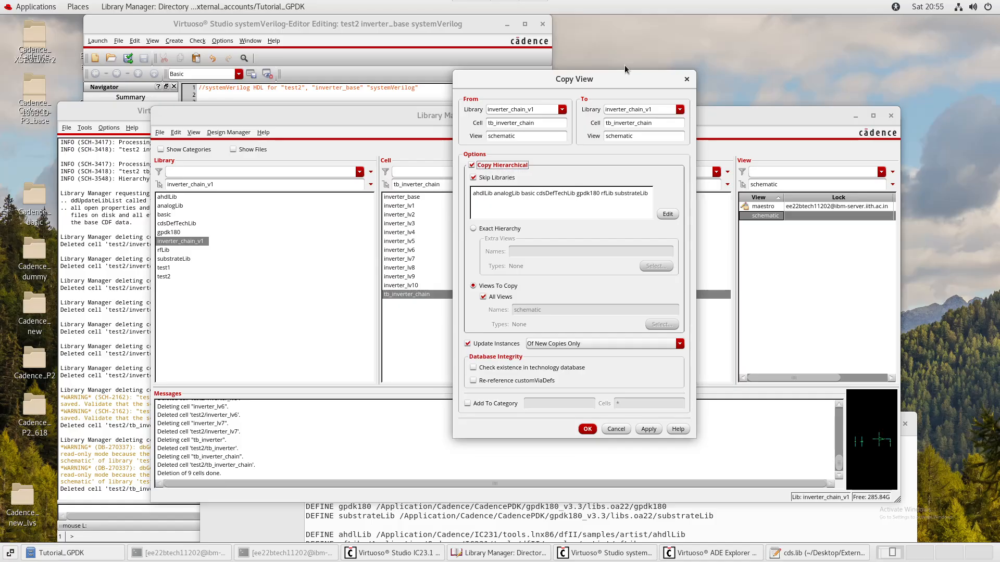
Switch the instance update scope to Of Entire Library and back to Of New Copies Only.
left_click(597, 346)
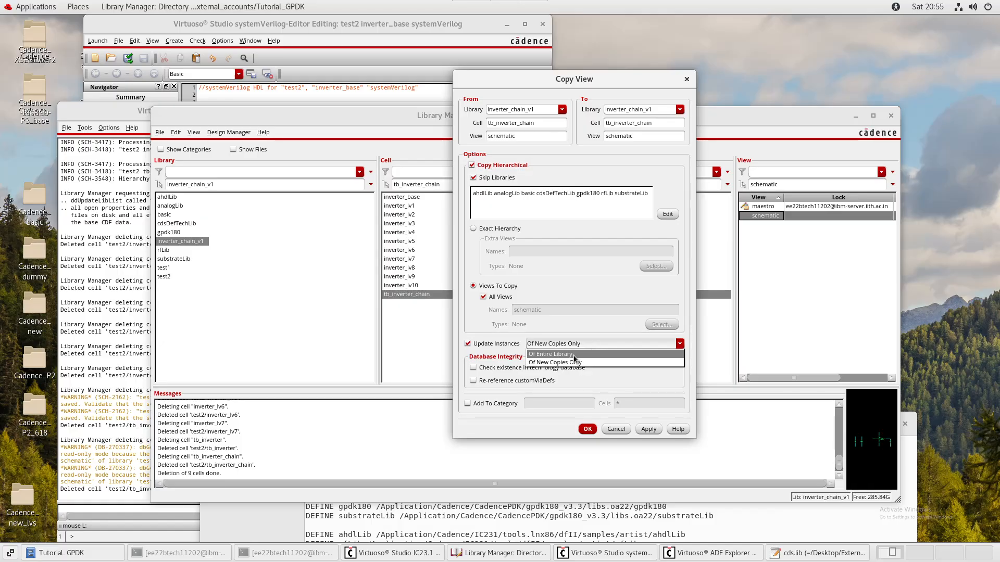
left_click(586, 89)
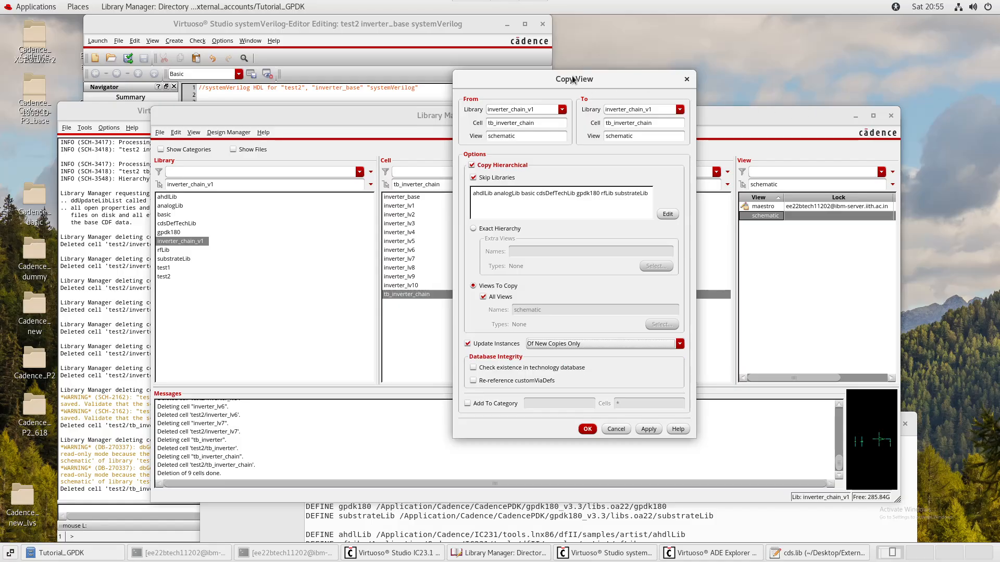
left_click_drag(572, 79, 743, 113)
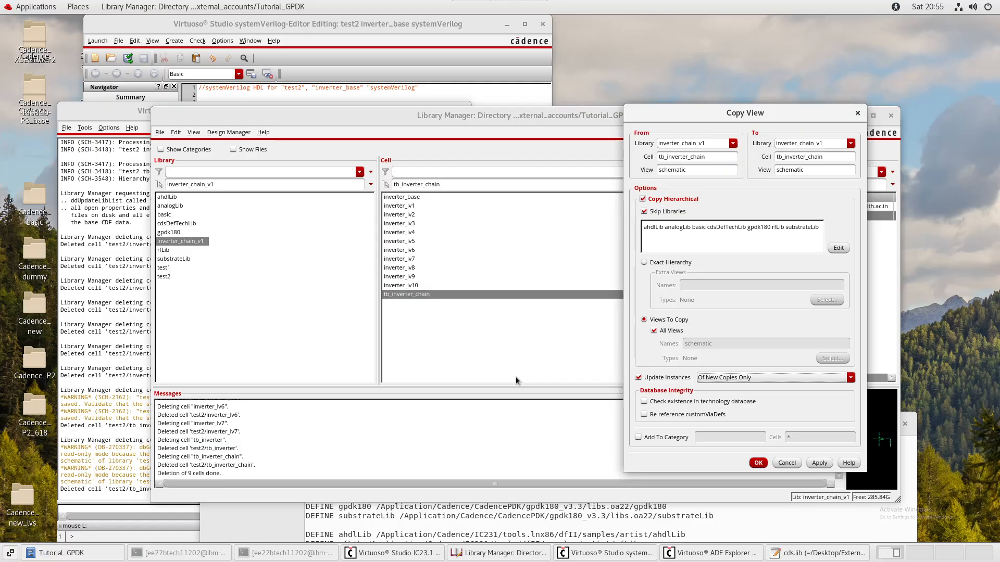
left_click(746, 379)
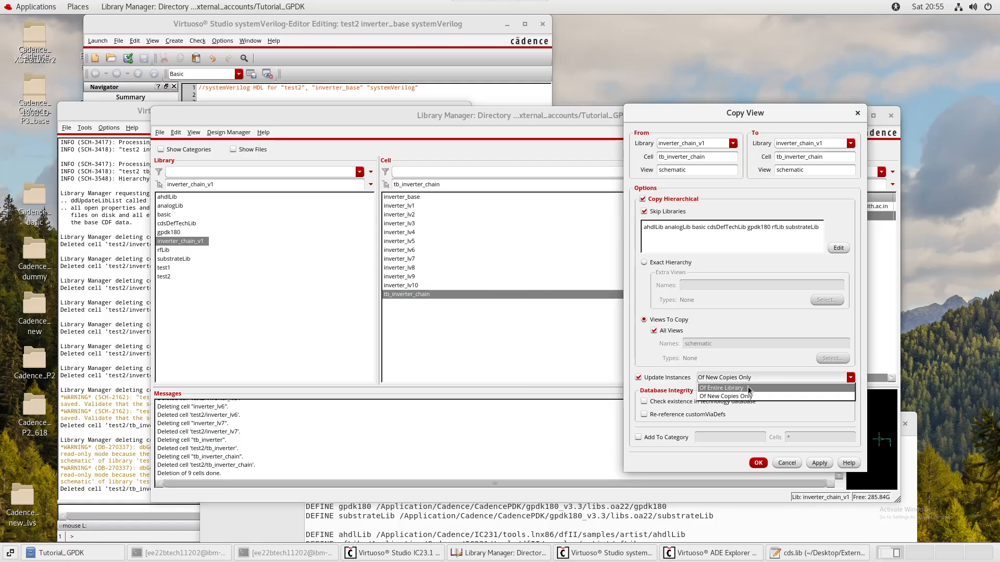
left_click(748, 388)
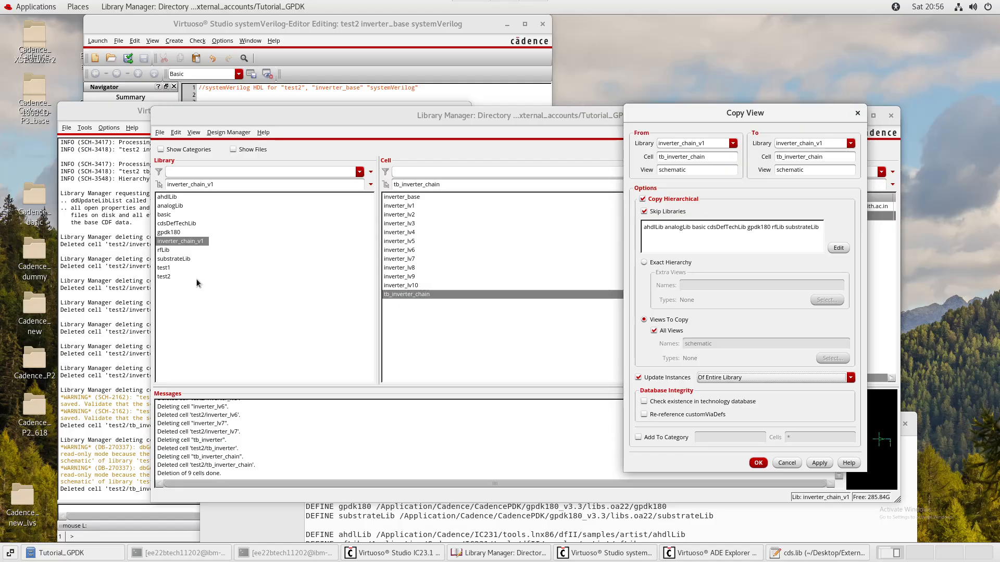
left_click(718, 379)
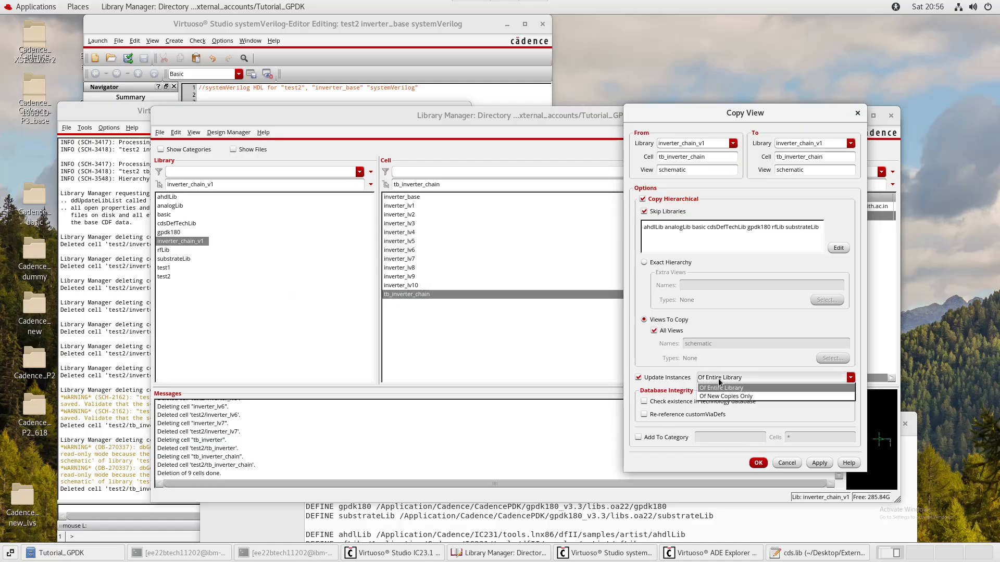
left_click(710, 397)
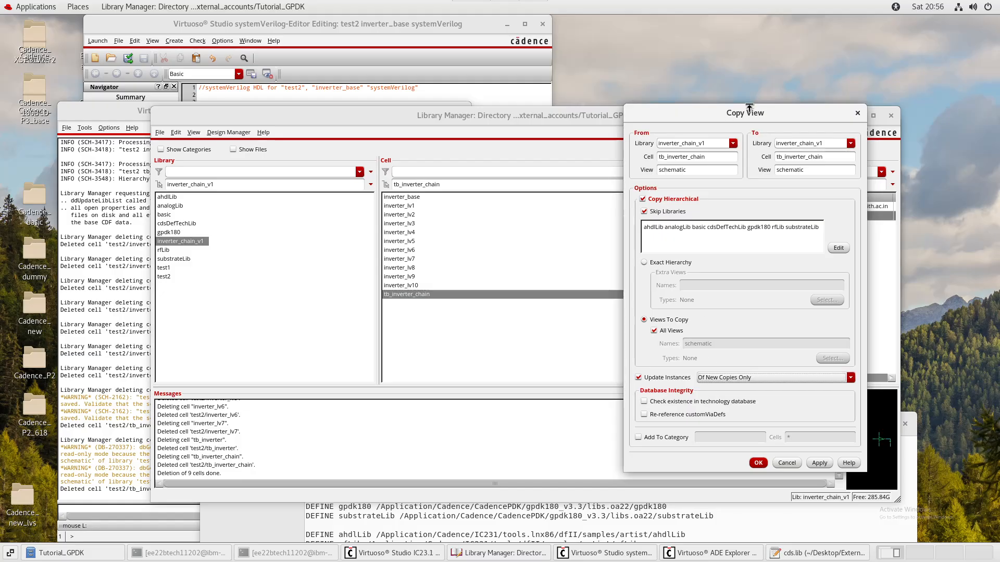
Try to run the hierarchical copy with inverter_chain_v1 as both source and destination library, and dismiss the error.
left_click_drag(770, 111, 619, 81)
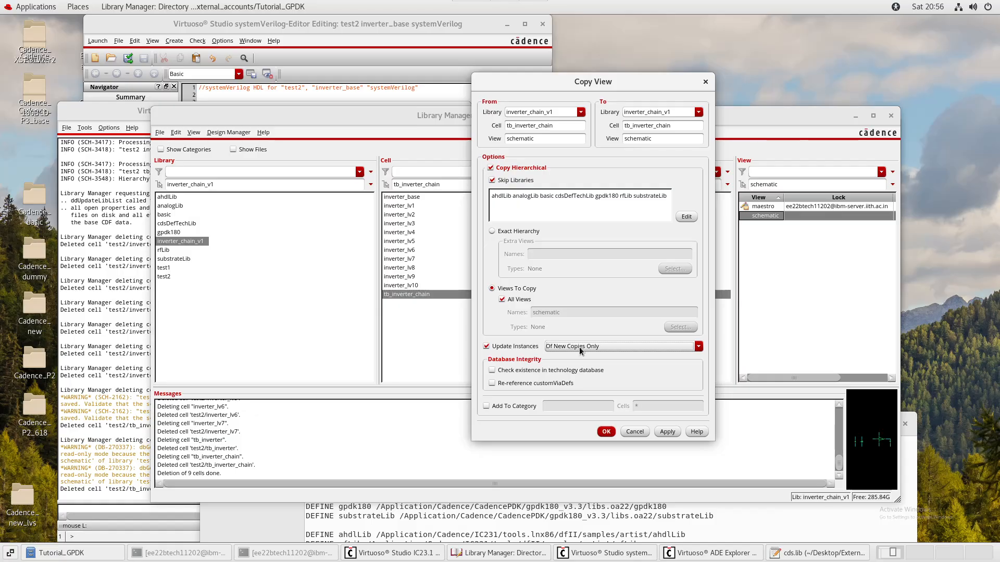
left_click(606, 432)
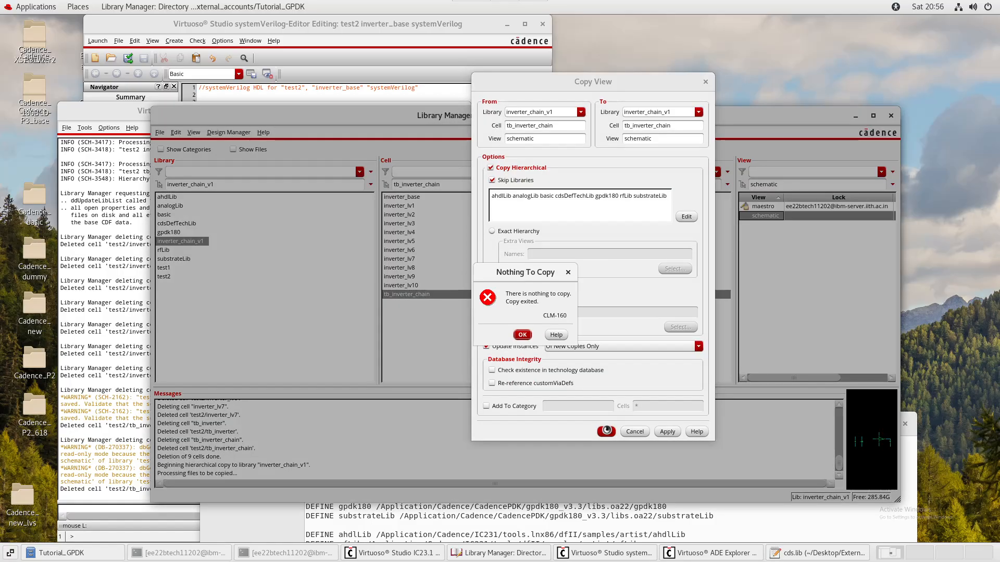
left_click(522, 335)
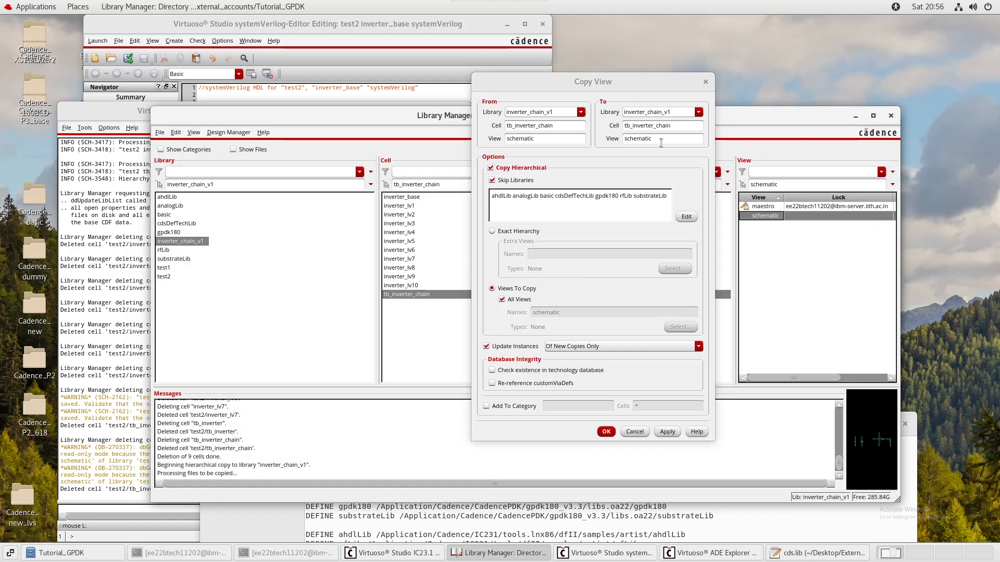
Set the destination library of the hierarchical tb_inverter_chain copy to test2 and run the copy.
left_click(698, 113)
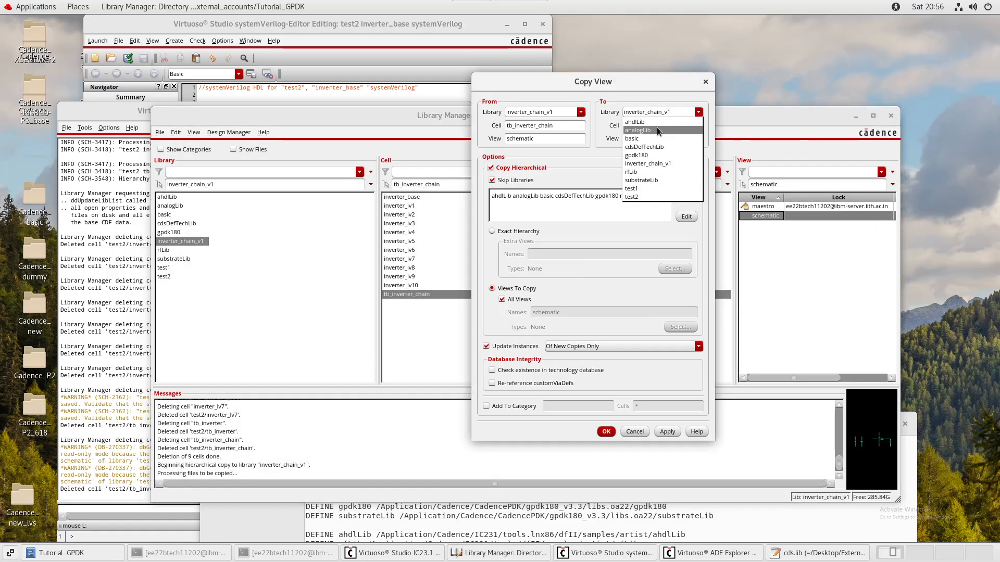
left_click(636, 197)
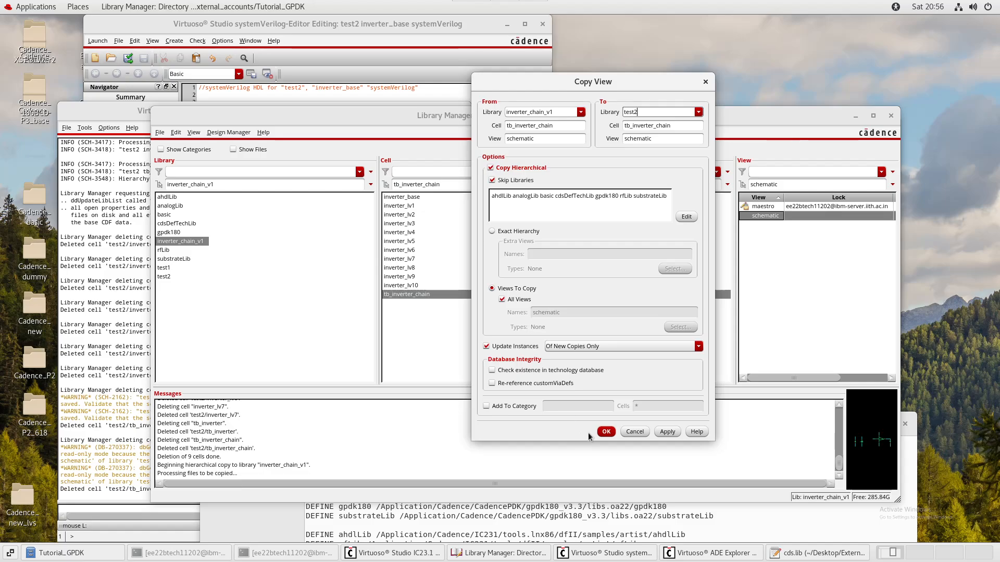
left_click(606, 431)
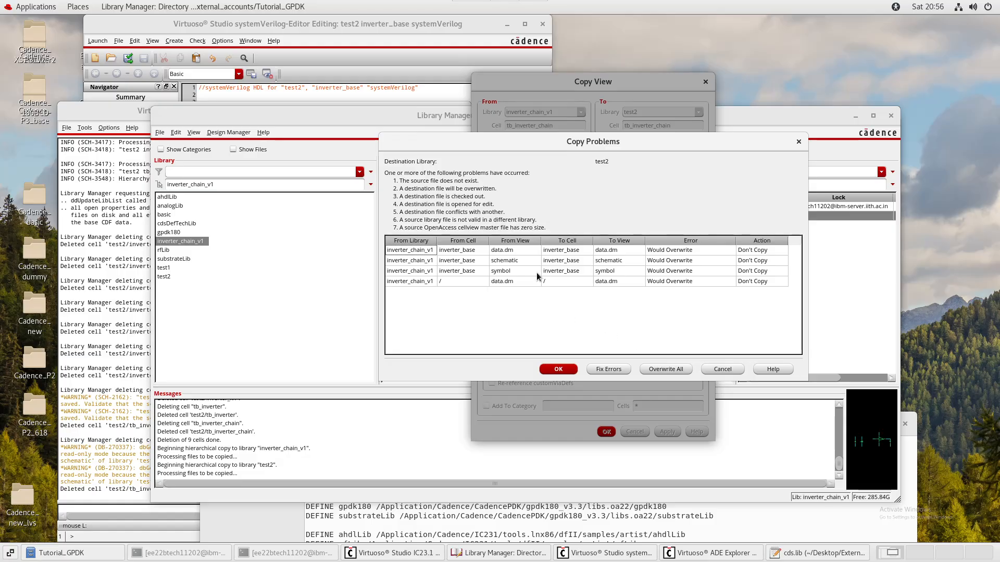
Resolve the copy conflicts by setting the inverter_base schematic and symbol to Overwrite, and complete the copy into test2.
left_click(749, 264)
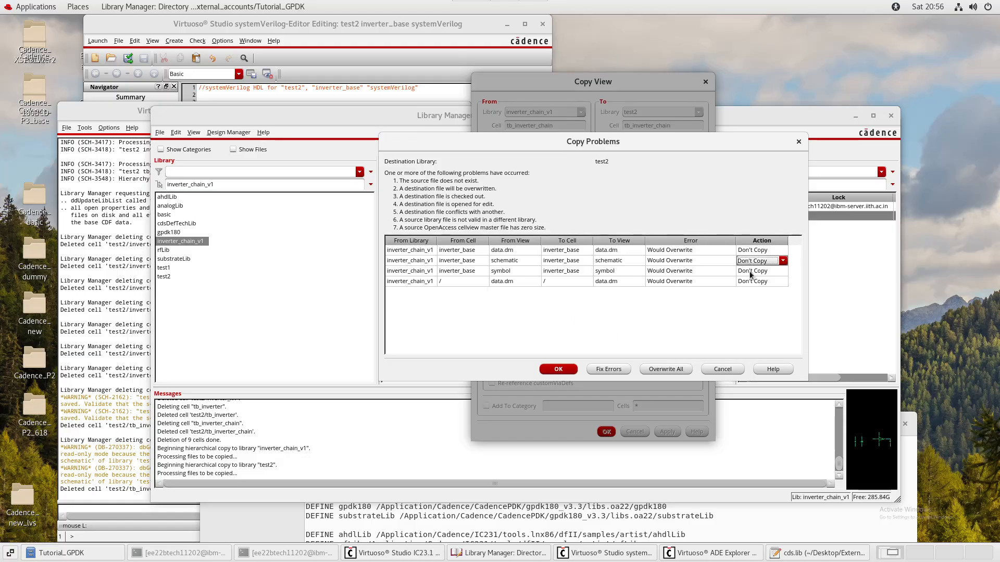
left_click(751, 262)
left_click(752, 274)
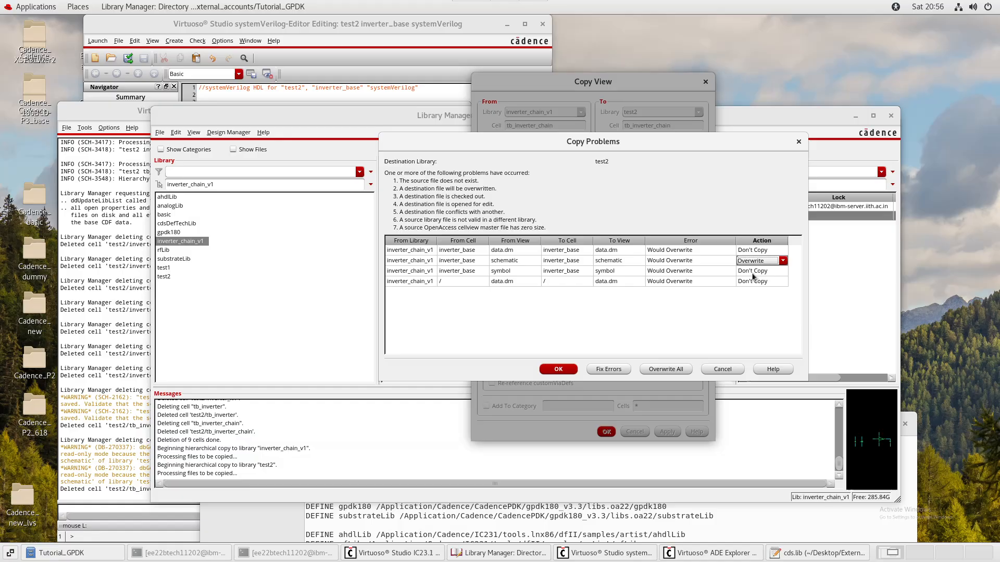
left_click(752, 271)
left_click(755, 271)
left_click(756, 281)
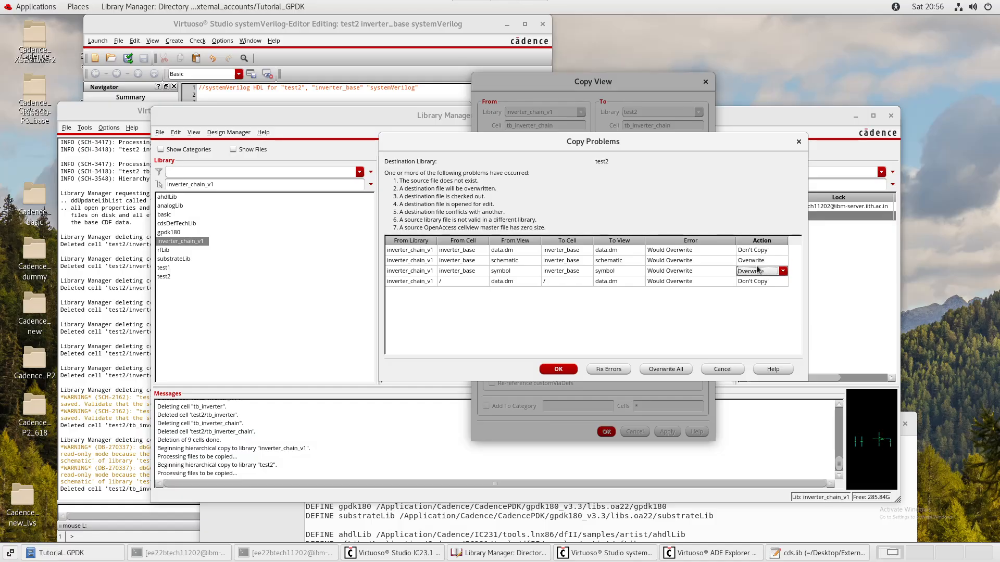
left_click(759, 271)
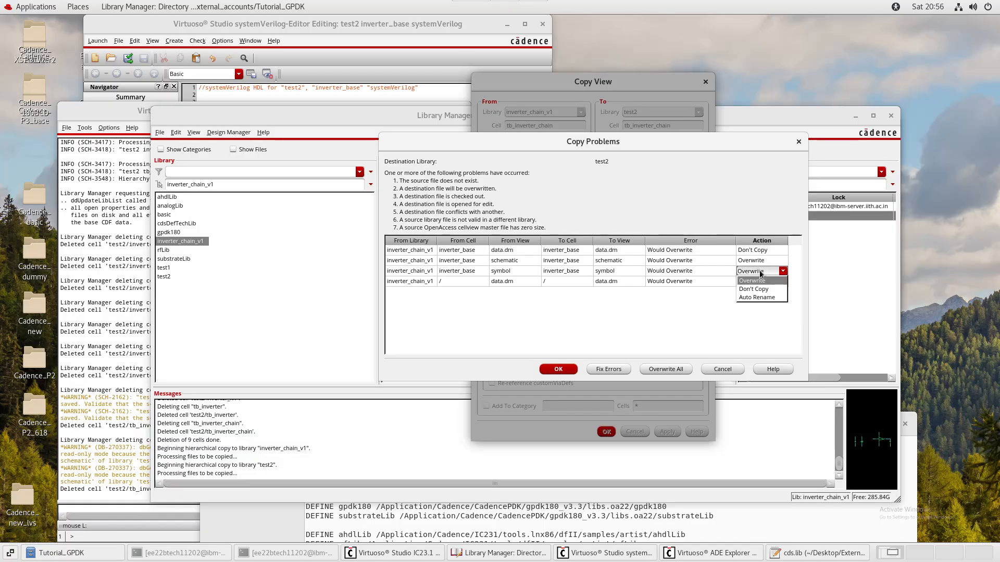
left_click(759, 271)
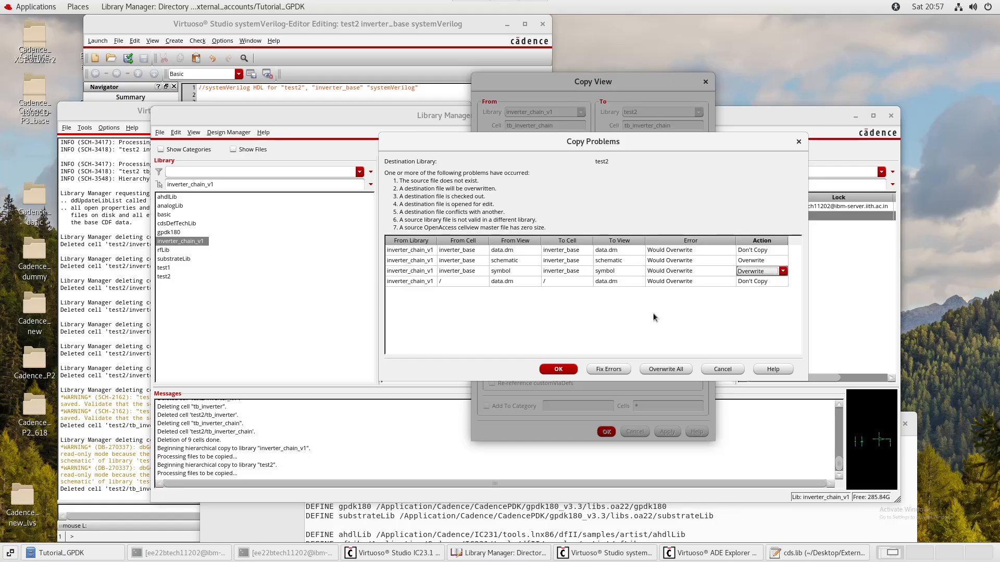
left_click(604, 342)
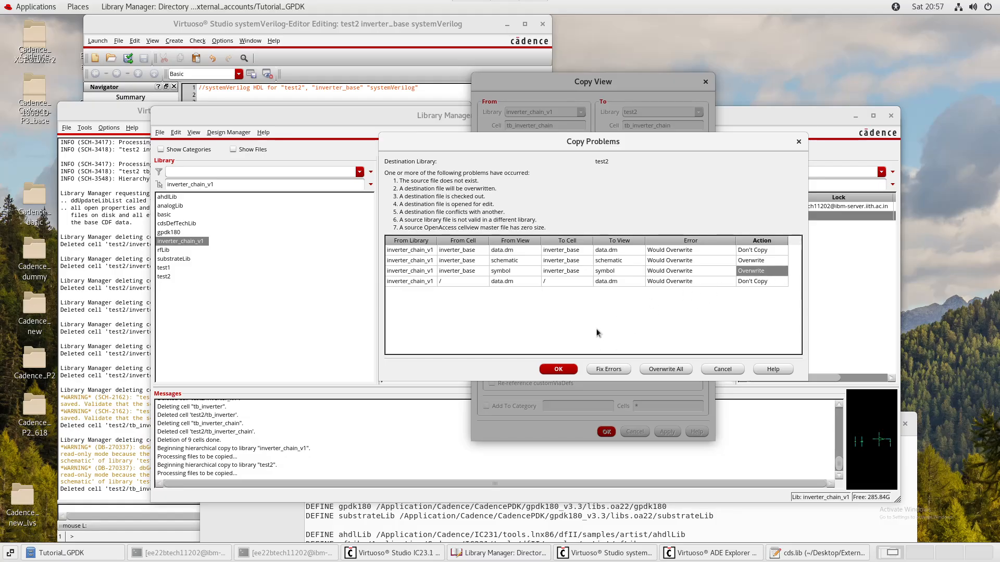
left_click(556, 369)
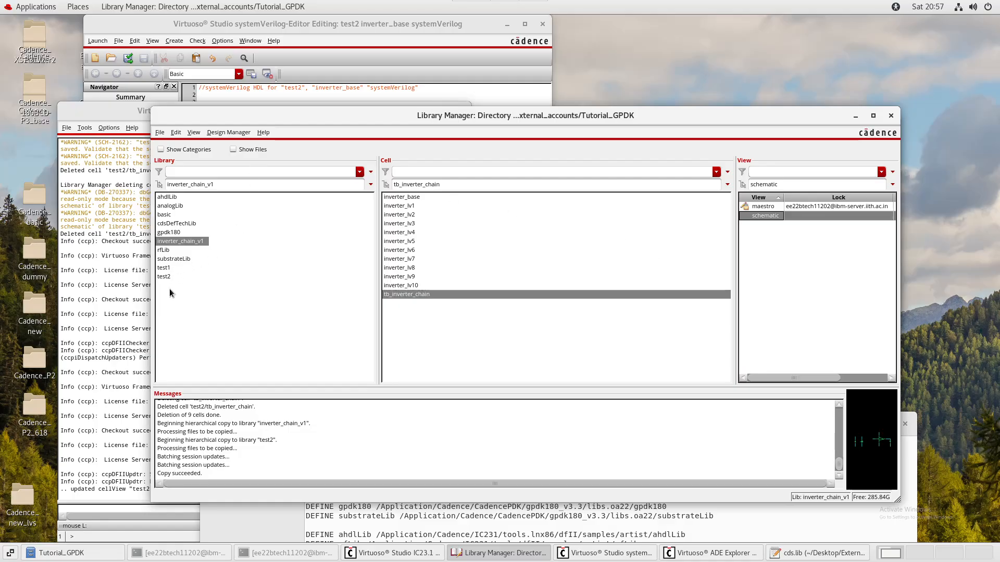
Open the copied tb_inverter_chain schematic from the test2 library read-only, maximized and fitted to the window.
left_click(164, 277)
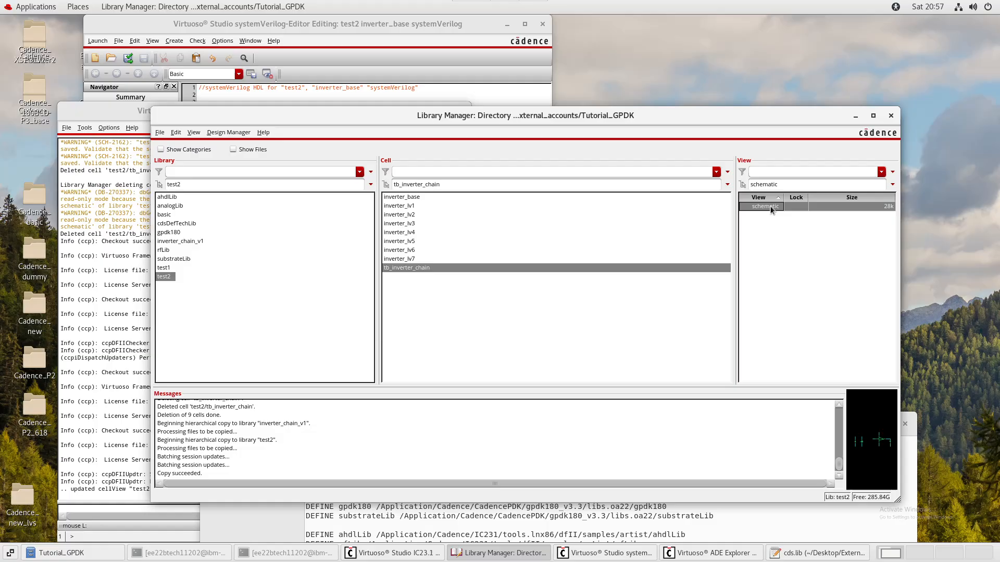
right_click(771, 210)
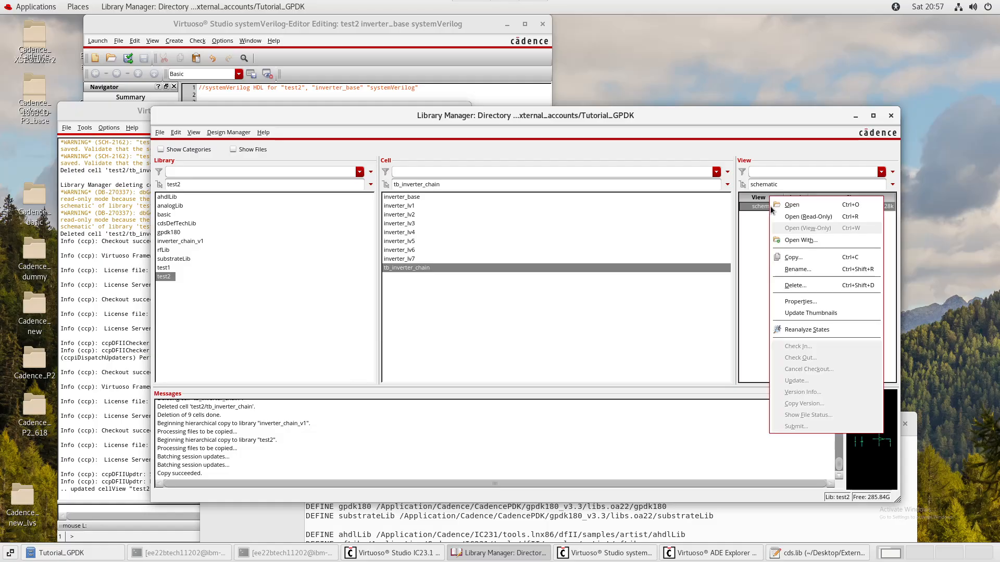
left_click(833, 217)
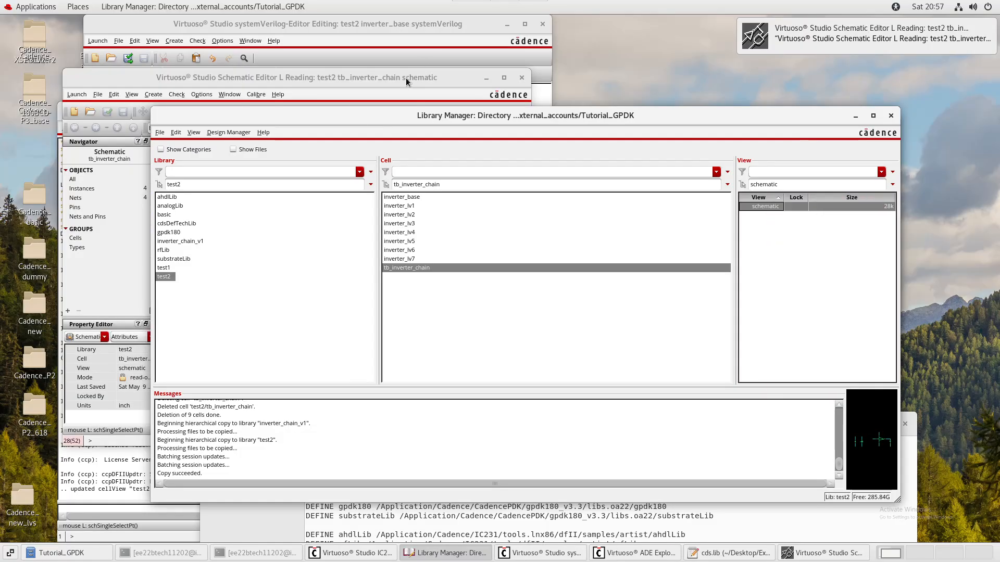
left_click(764, 554)
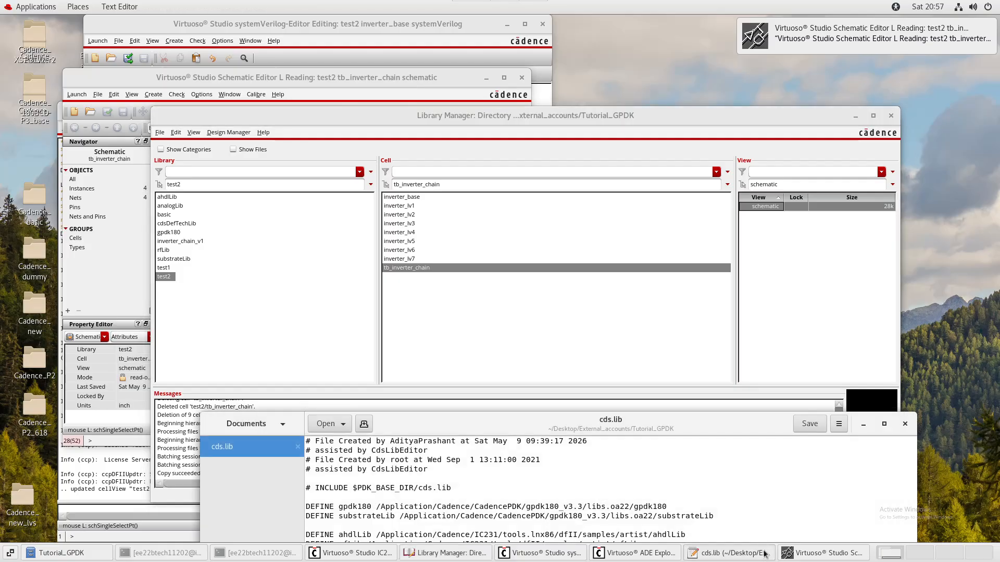
left_click(411, 79)
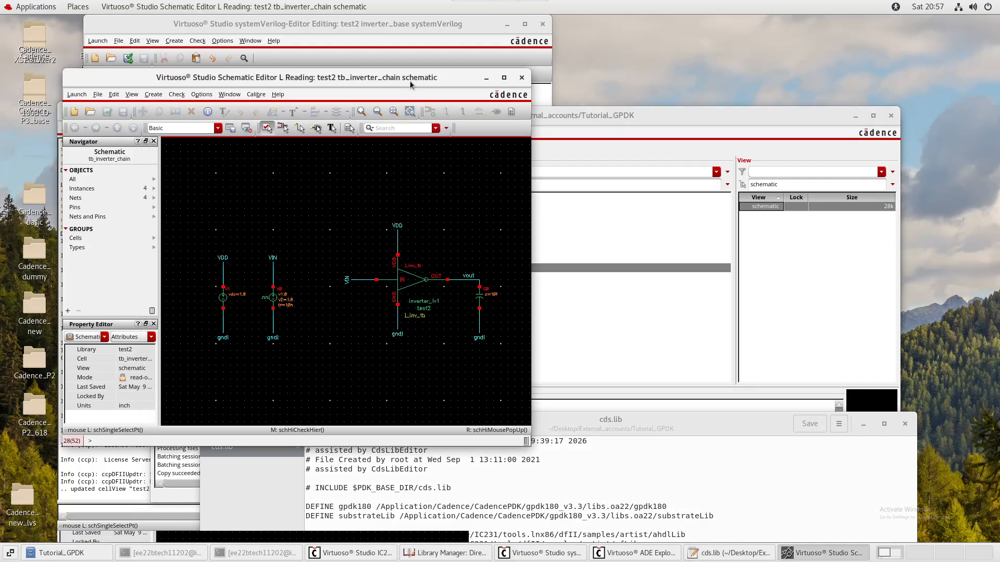
double_click(411, 81)
key("f")
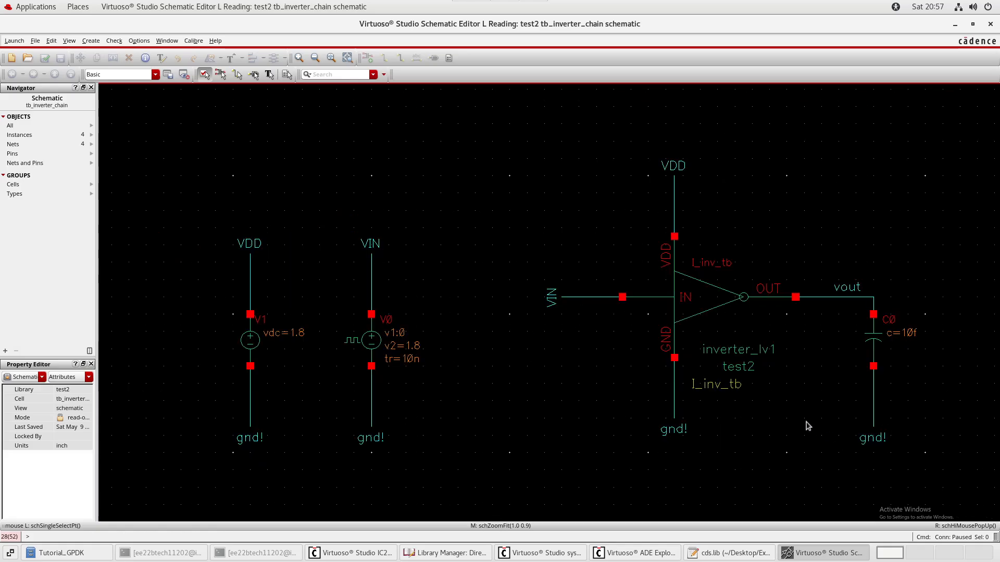
Descend in read mode through I_inv_tb and Iinv_lv1 in new tabs to check the library of the nested instances.
double_click(658, 281)
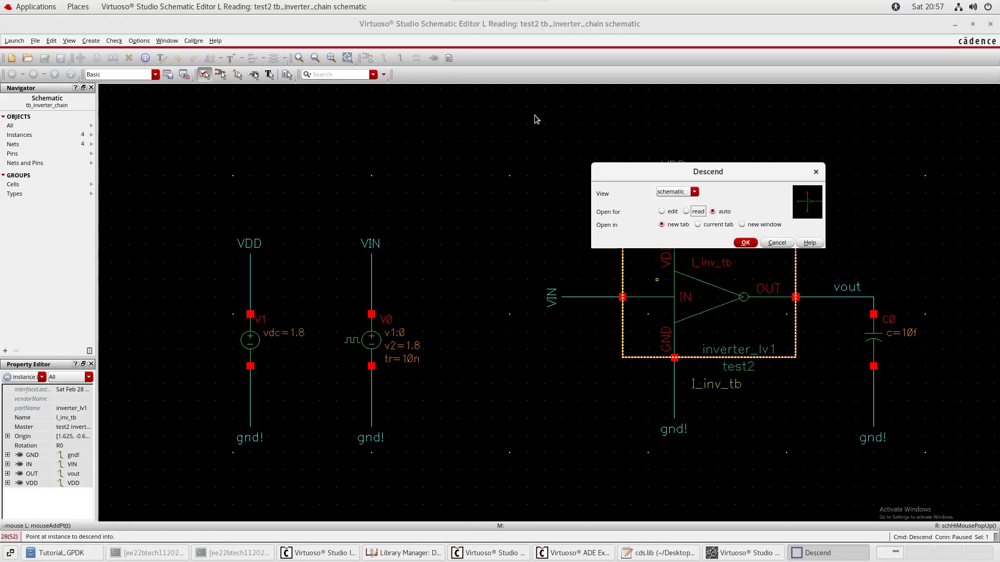
left_click(695, 214)
left_click(746, 242)
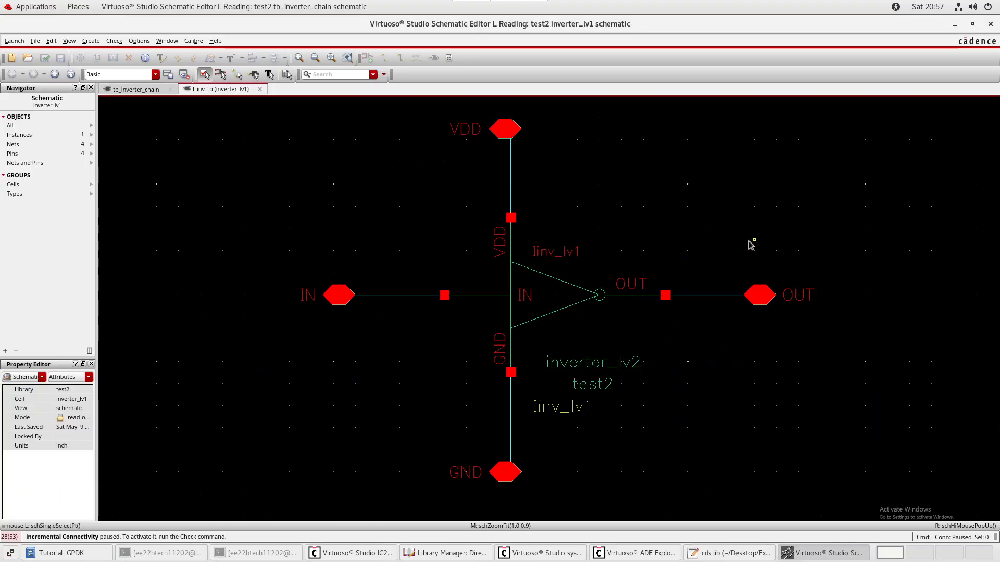
double_click(545, 285)
left_click(703, 216)
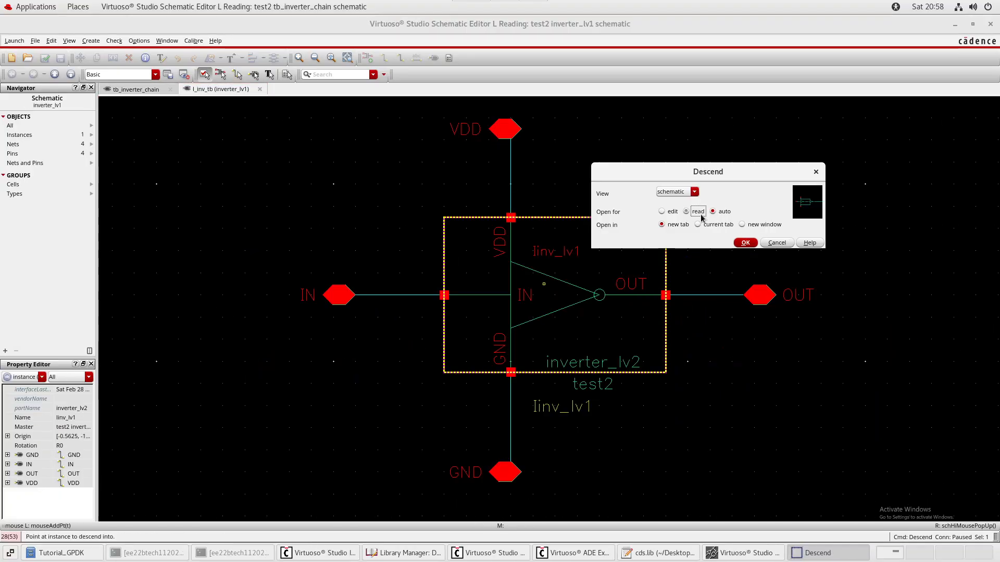
left_click(745, 242)
Descend further in read mode through Iinv_lv2_2 and Iinv_lv3_3 to check the library references in the lower levels.
double_click(615, 315)
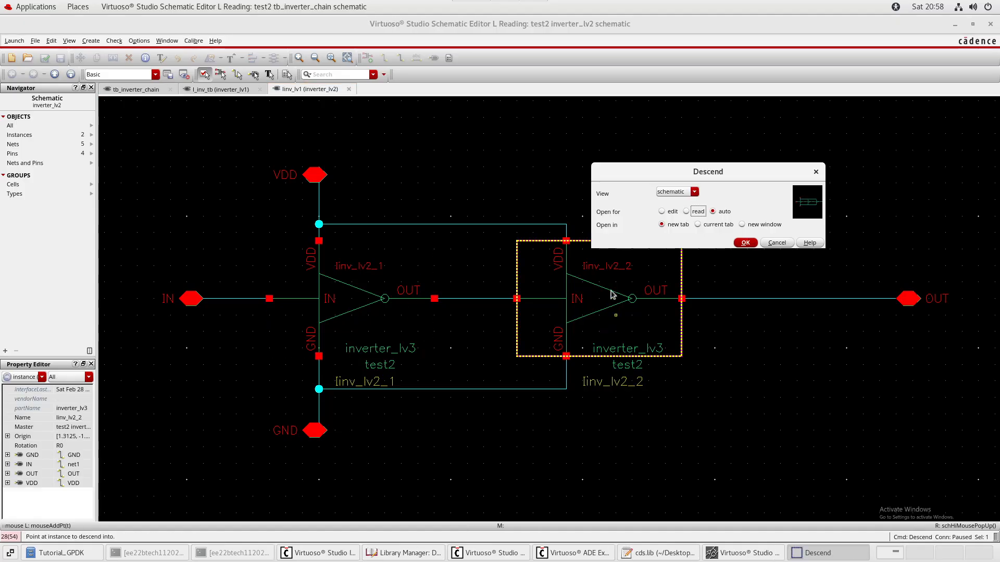
left_click(697, 216)
left_click(746, 244)
left_click(750, 305)
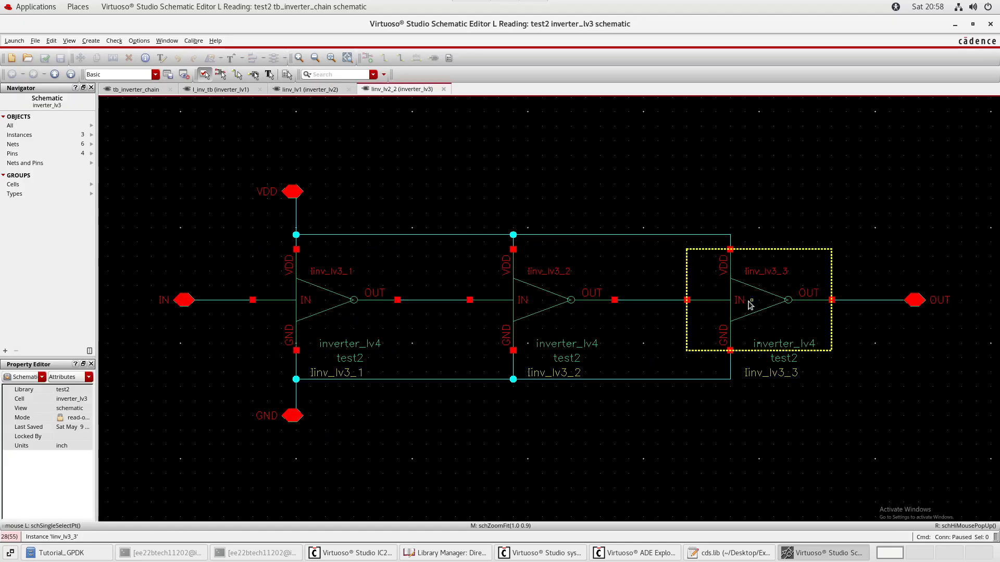
double_click(749, 304)
left_click(692, 211)
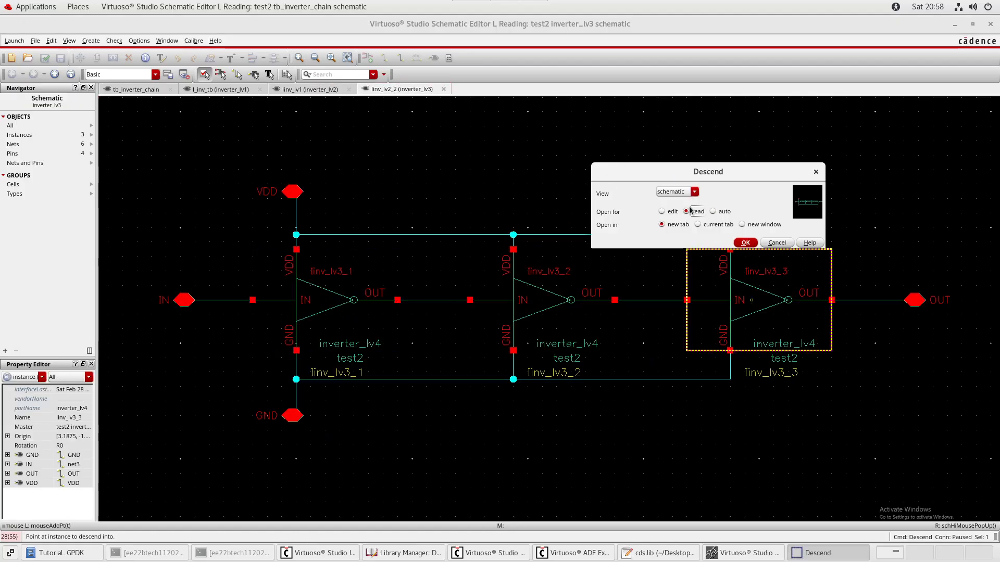
left_click(748, 243)
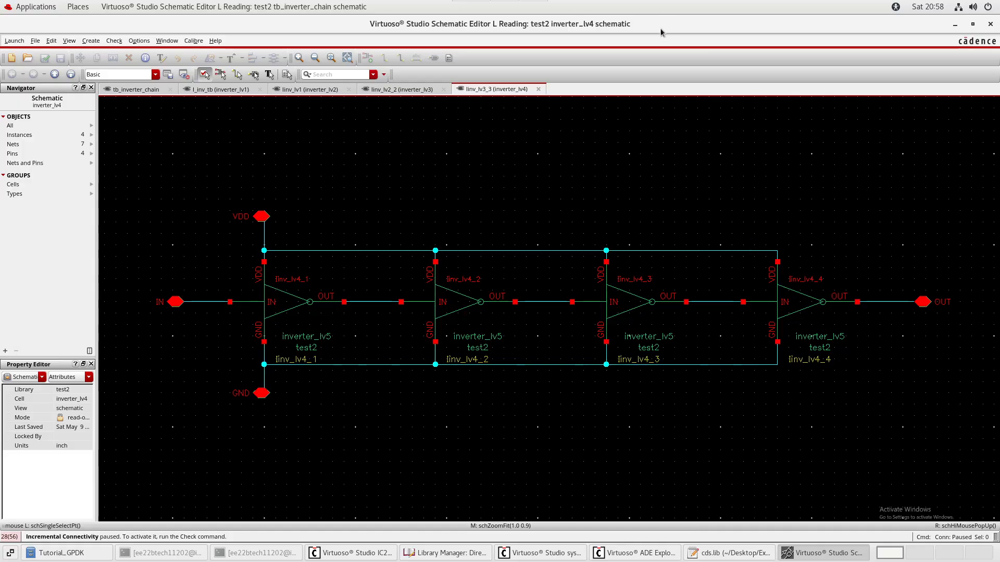
Open the inverter_chain_v1 tb_inverter_chain schematic read-only, check which library its inverter instance references, and close it.
left_click_drag(677, 29, 736, 274)
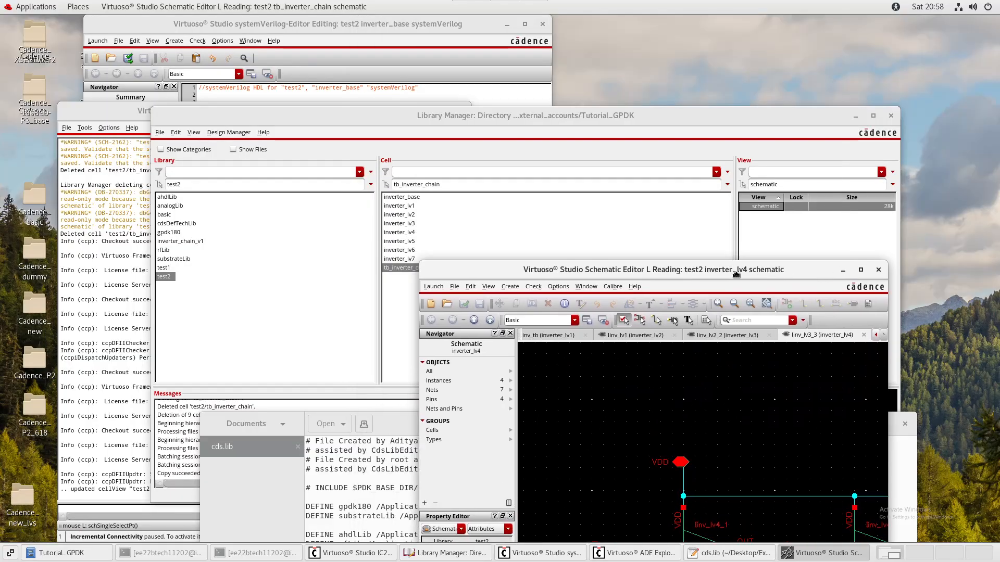
left_click(770, 239)
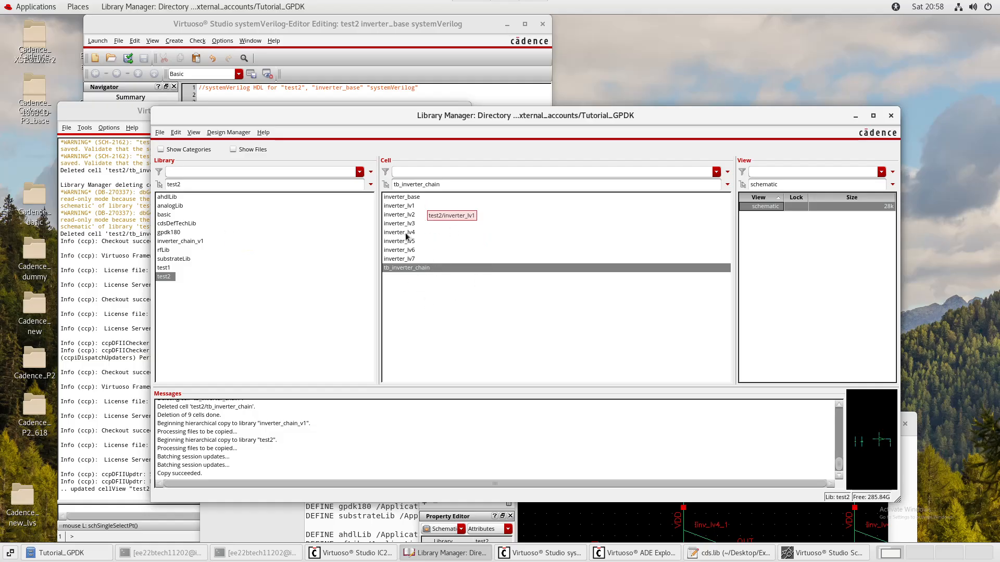
left_click(199, 240)
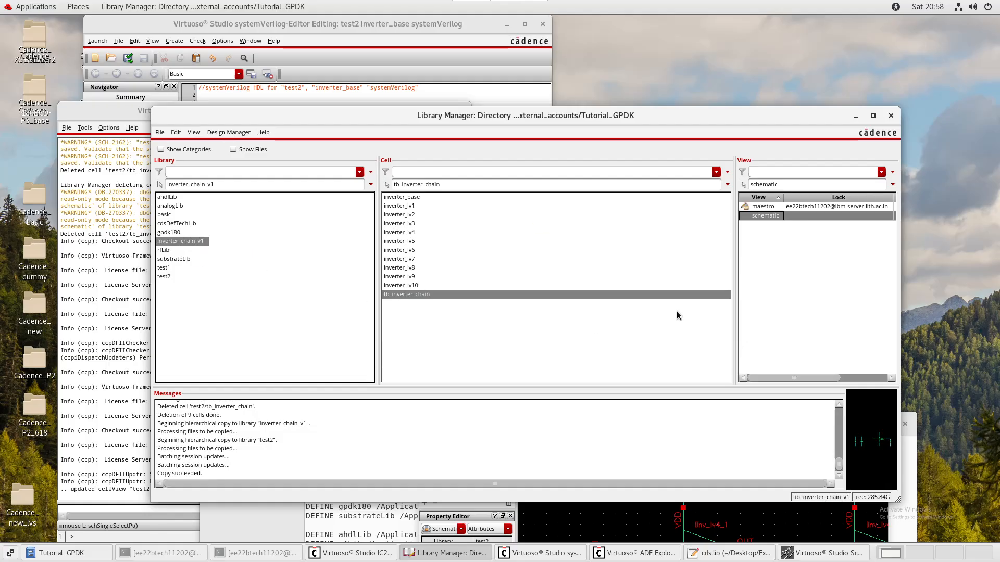
right_click(778, 215)
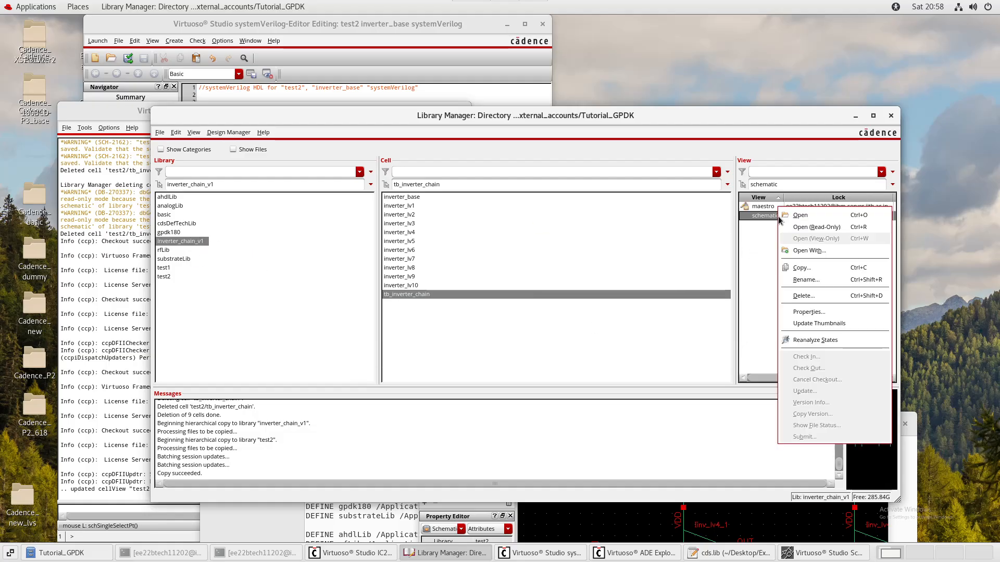
left_click(818, 227)
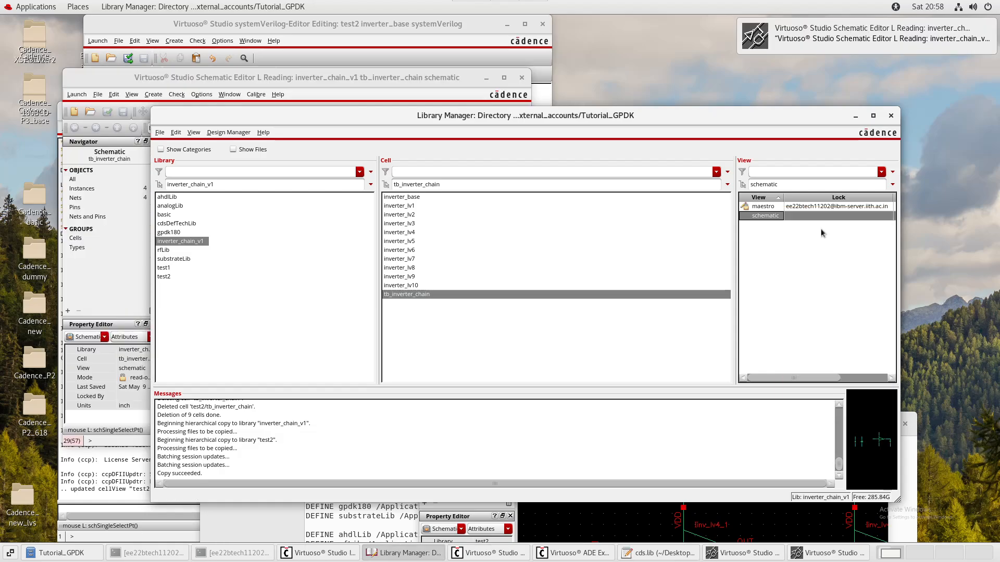
double_click(297, 83)
scroll(410, 266, "up", 1)
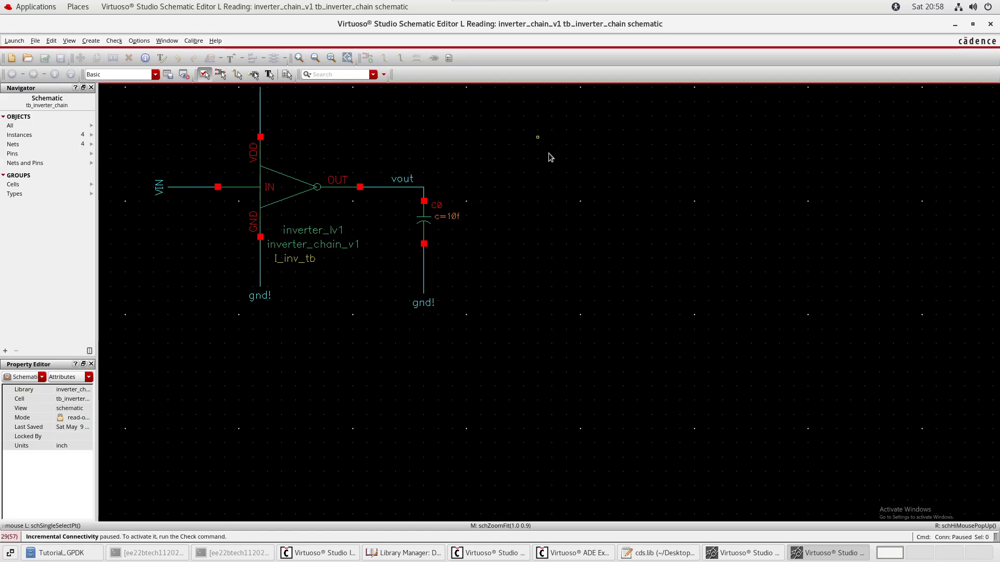
middle_click_drag(568, 179, 737, 310)
middle_click_drag(792, 244, 873, 230)
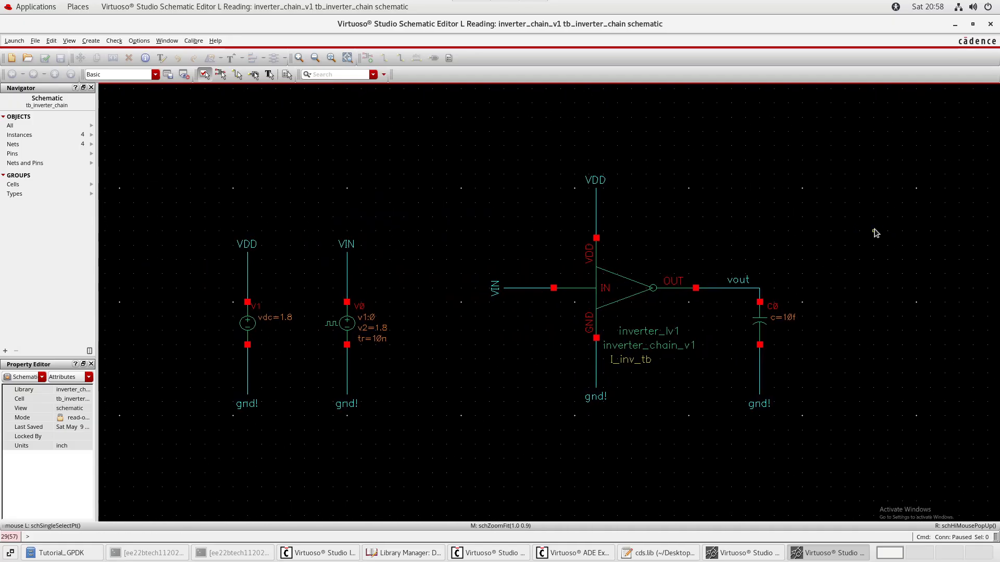
left_click_drag(636, 20, 576, 78)
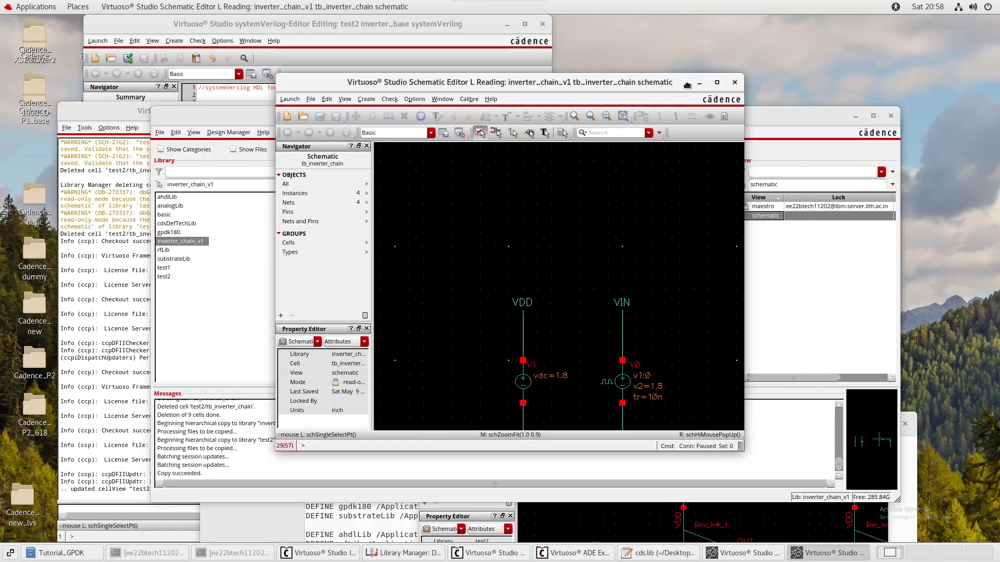
left_click(734, 83)
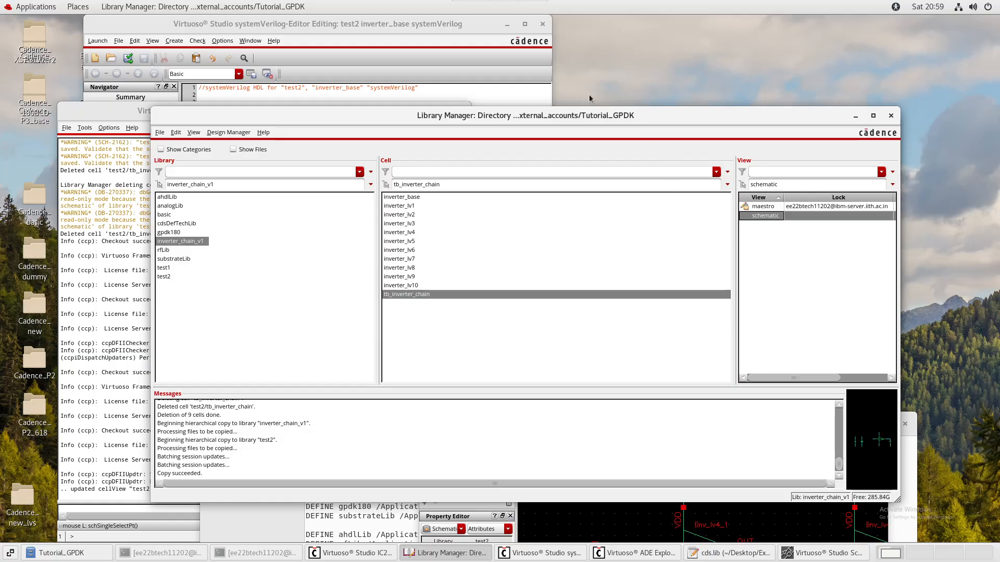
Select the test2 library, switch to the file manager, and browse to the Desktop/Libraries/Tutorials folder.
left_click(164, 277)
left_click(438, 316)
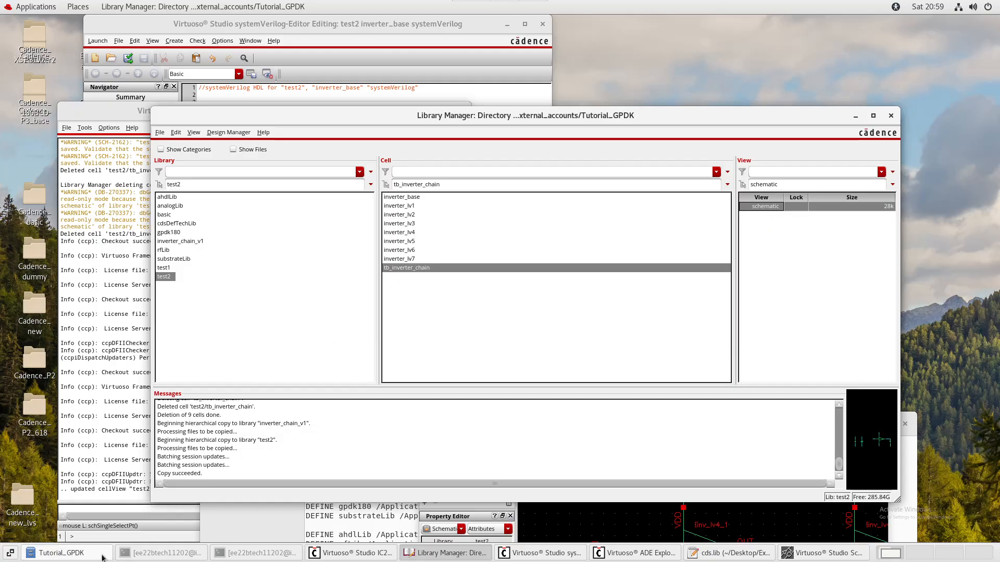
left_click(103, 557)
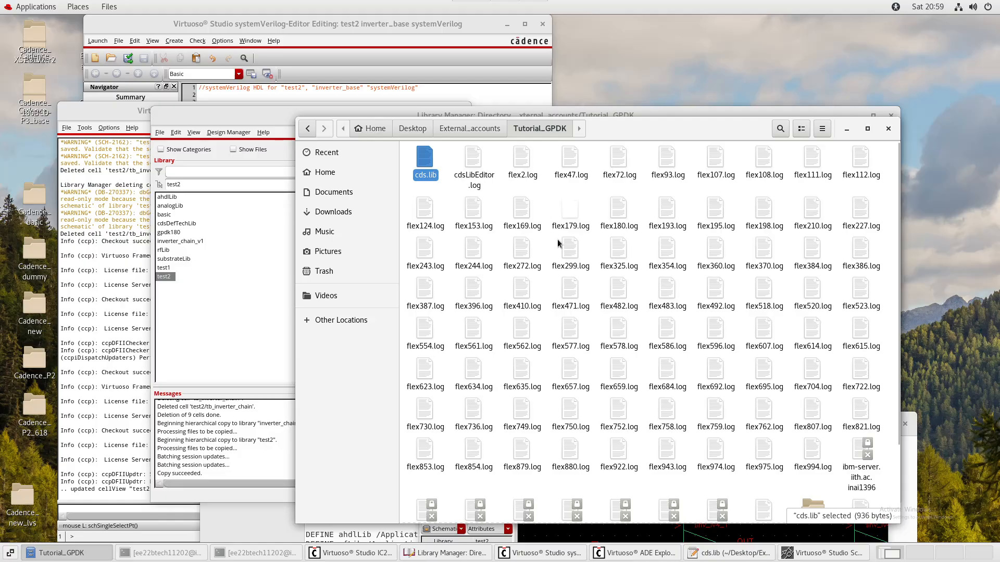
left_click(414, 129)
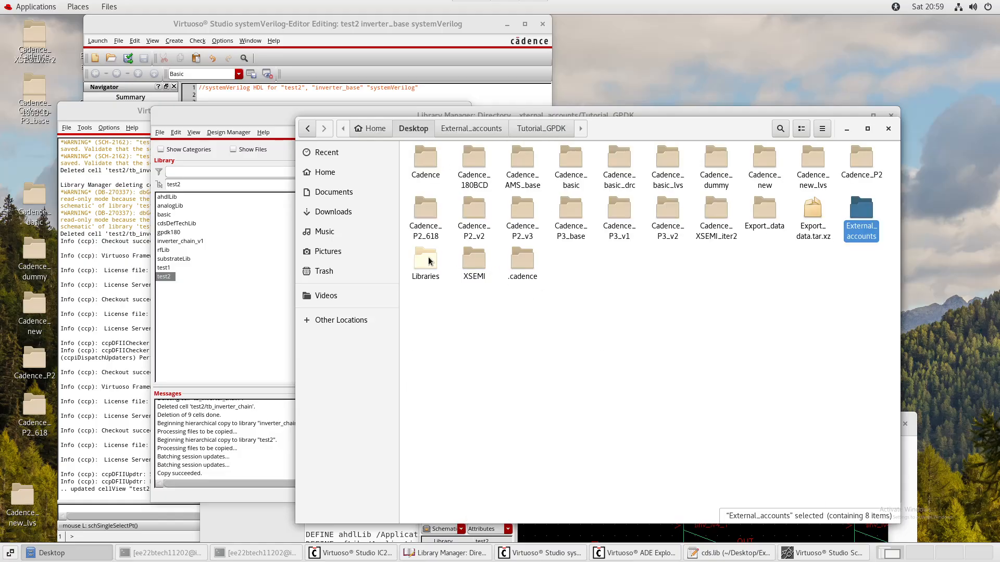
double_click(430, 257)
double_click(621, 166)
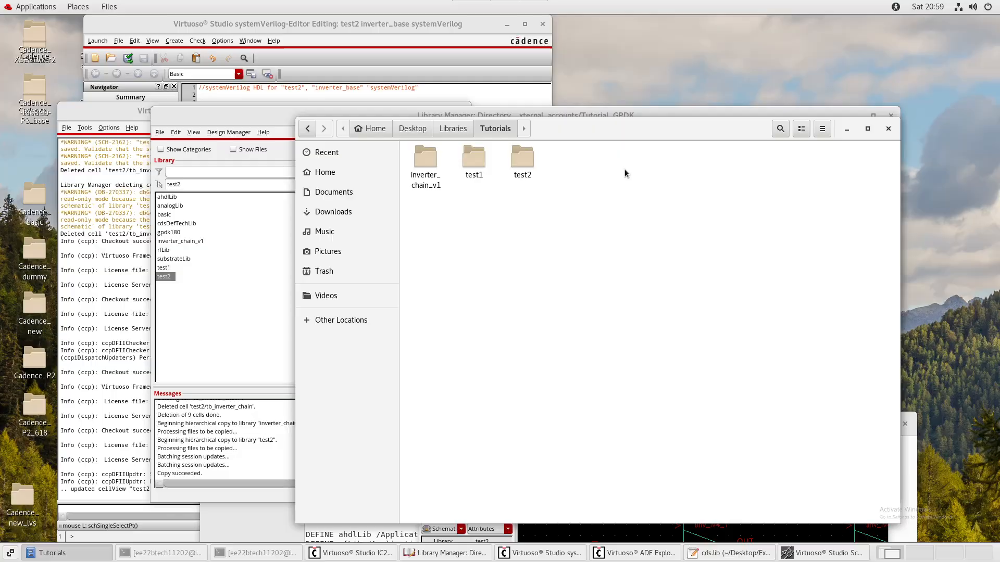
Review the archive formats offered for compressing the test2 library folder, cancel the compression, and minimize the file manager.
left_click(524, 161)
right_click(524, 159)
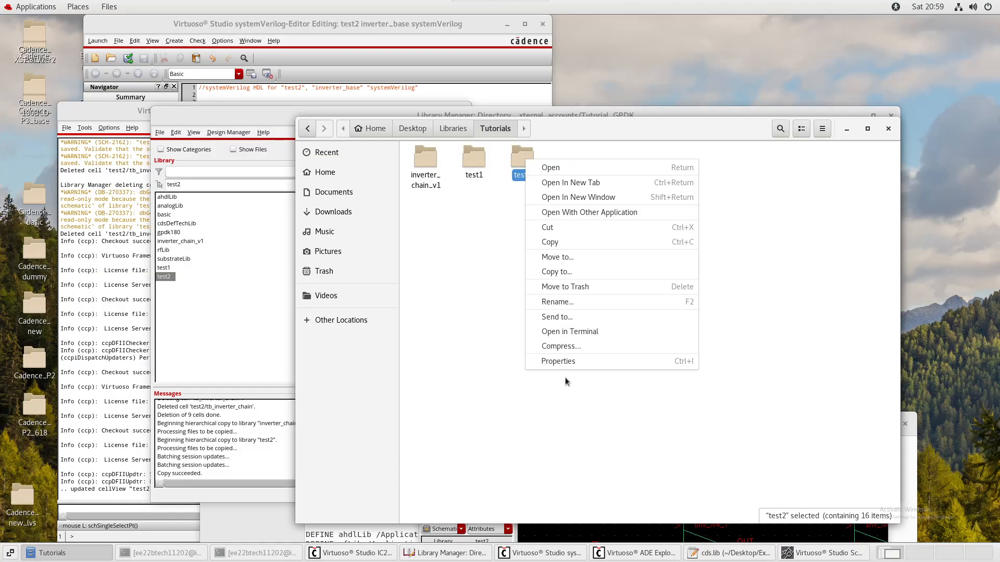
left_click(567, 350)
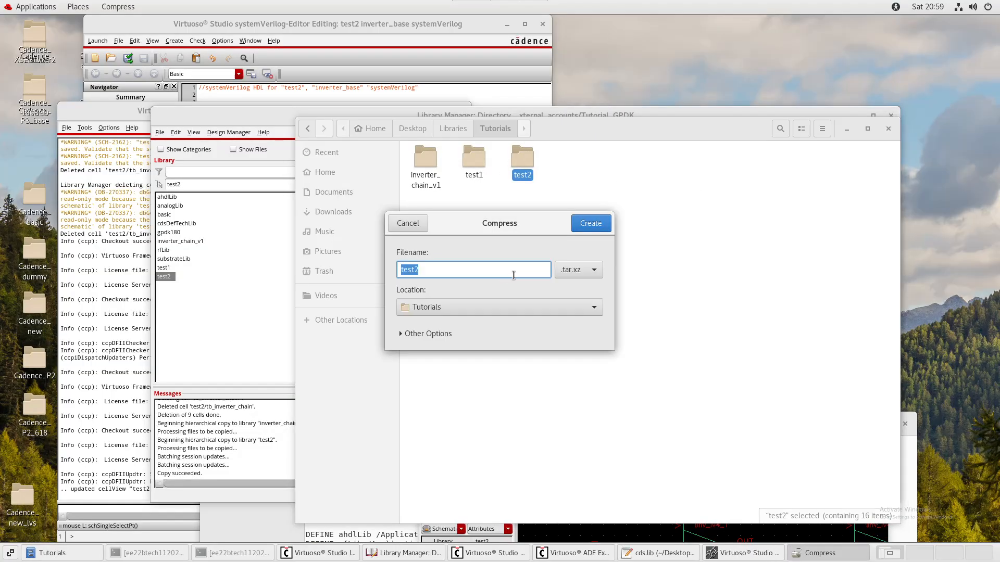
left_click(586, 270)
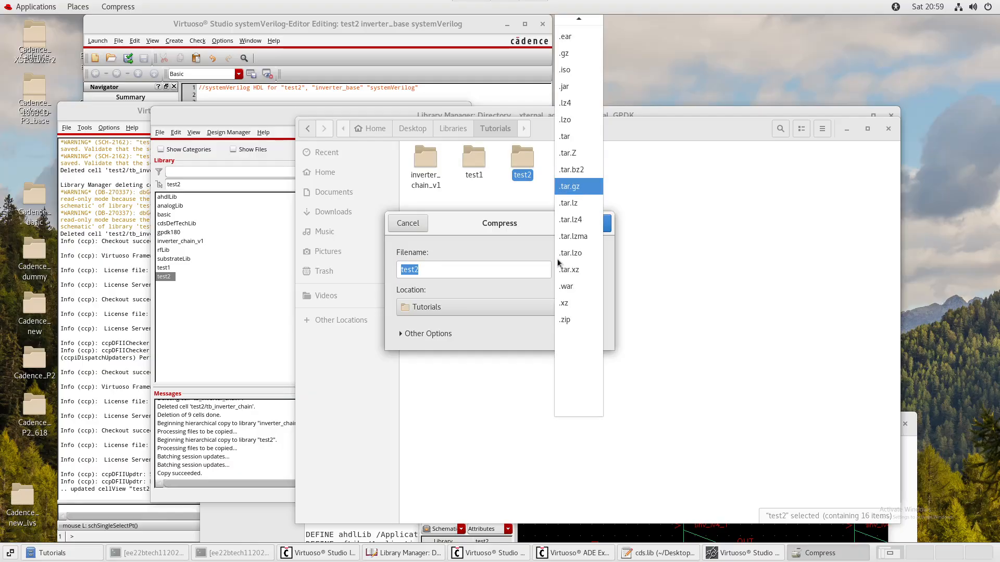
left_click(509, 316)
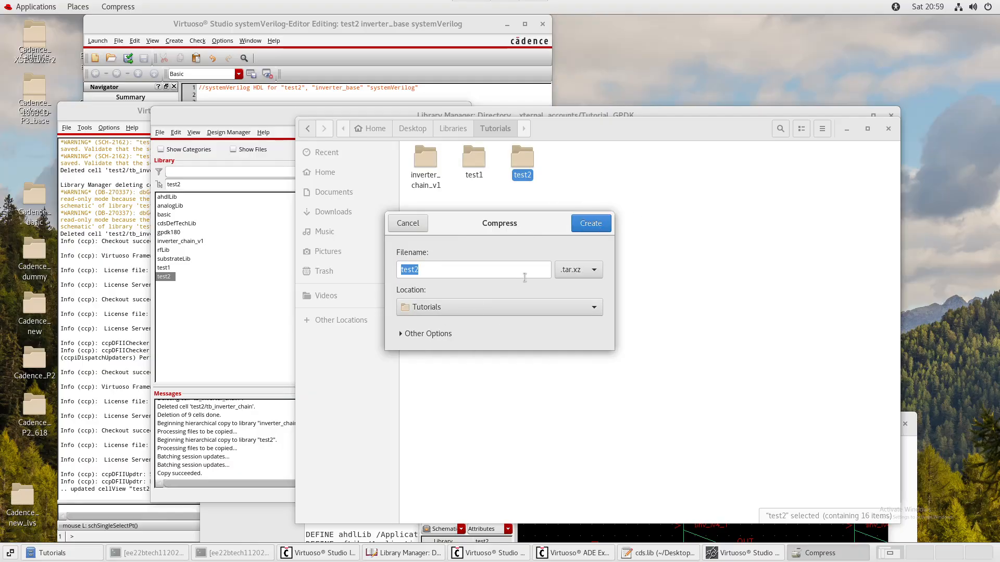
left_click(415, 224)
left_click(552, 175)
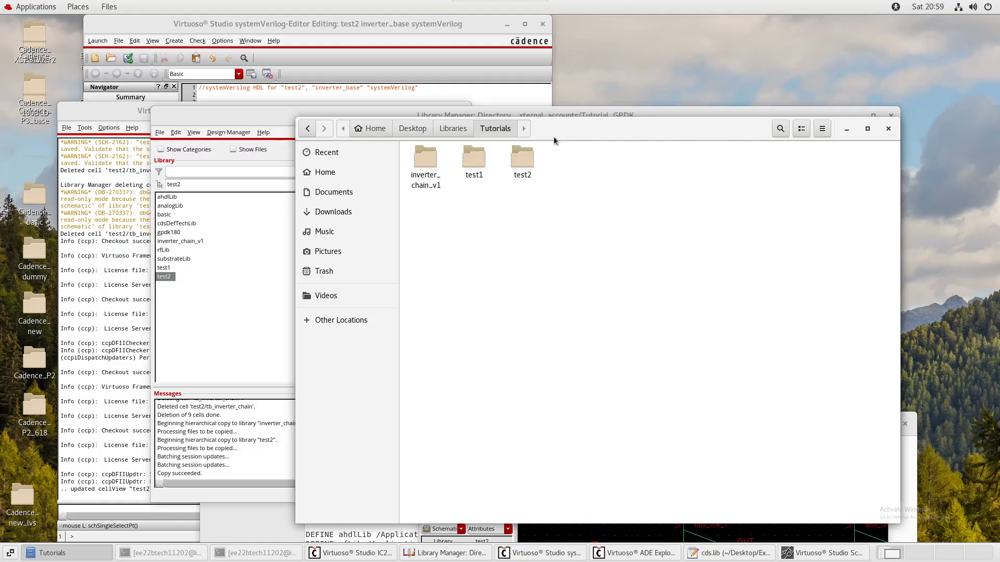
left_click_drag(593, 138, 474, 223)
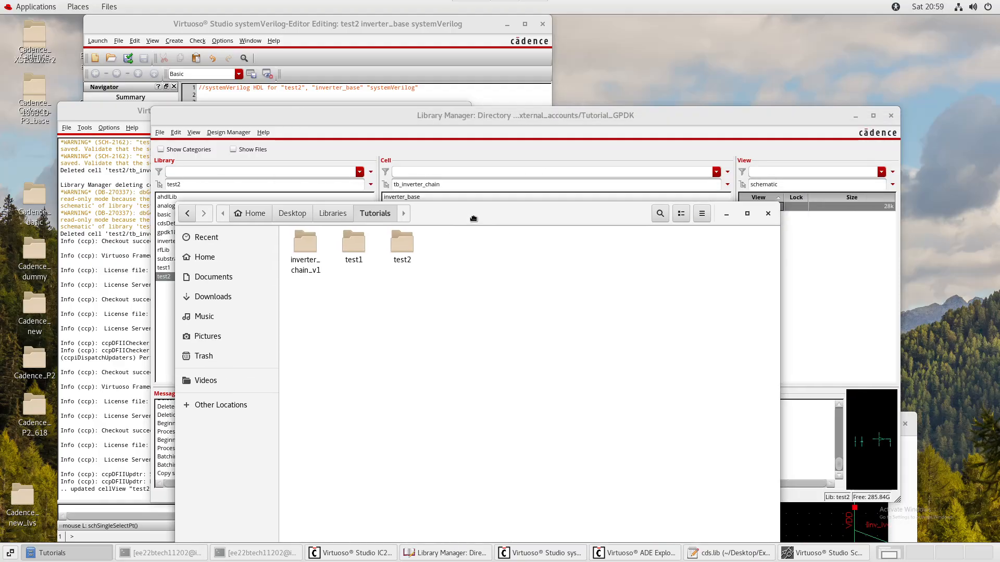
left_click(726, 213)
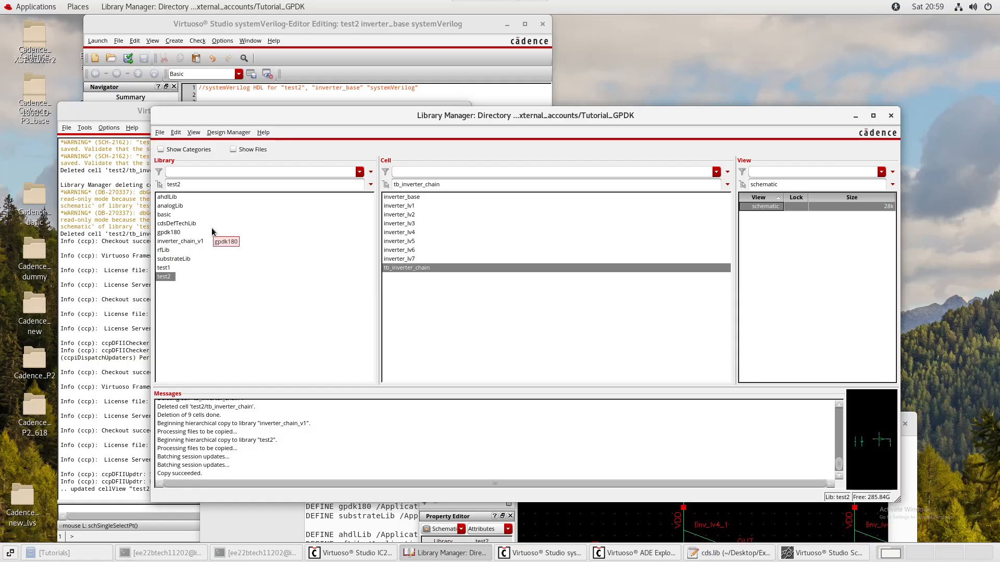
right_click(428, 271)
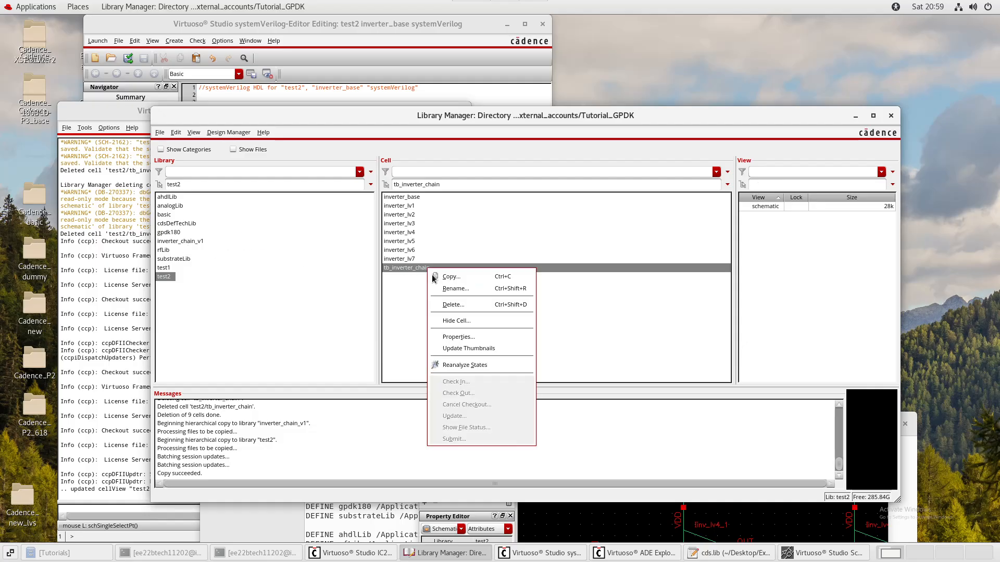
left_click(486, 306)
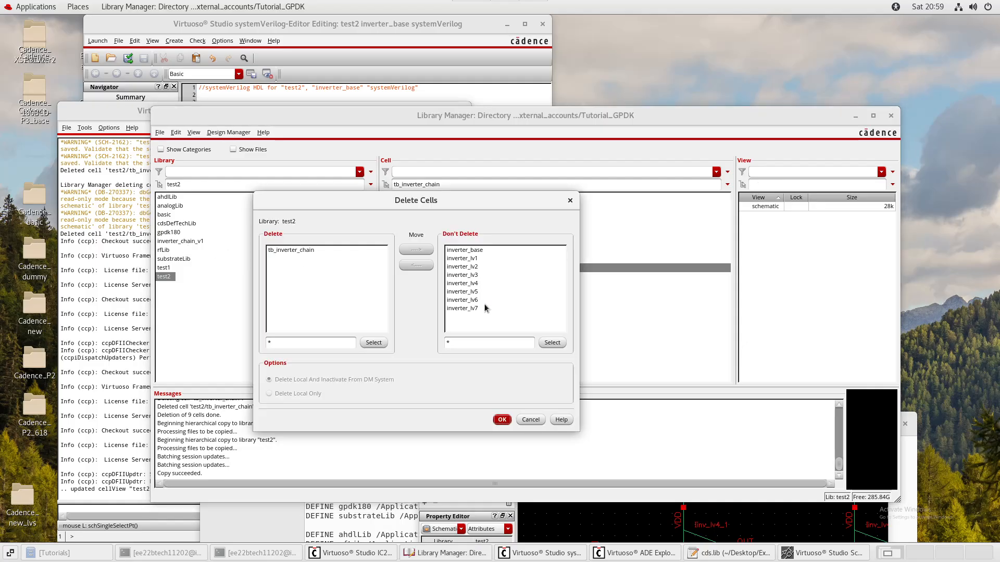
left_click(465, 260)
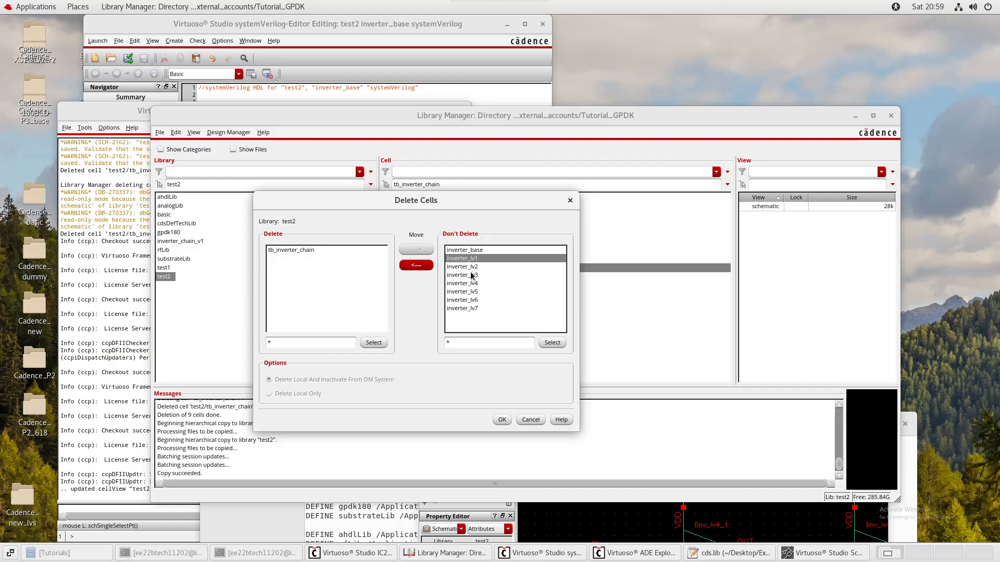
left_click(470, 309, "shift")
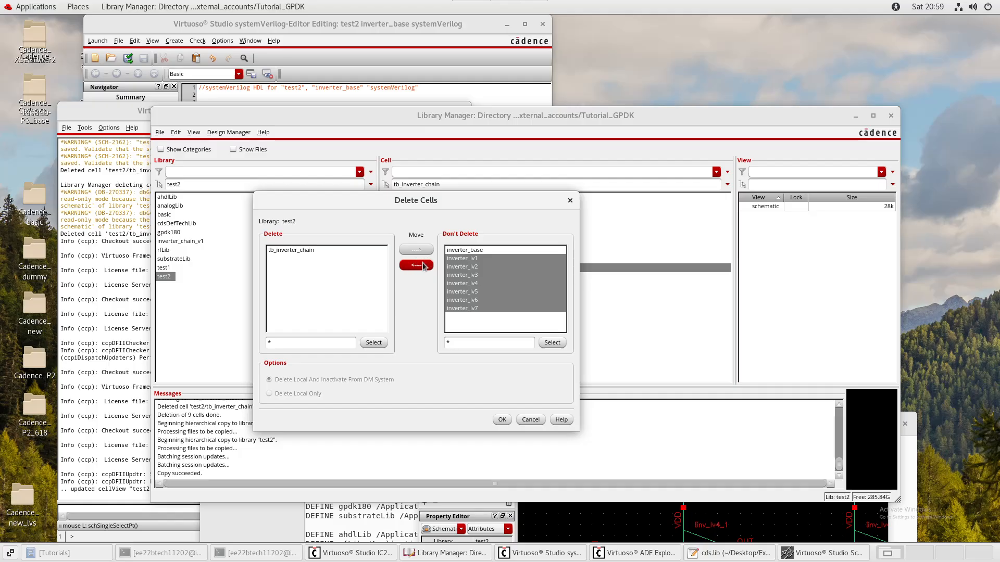
left_click(421, 265)
left_click(316, 325)
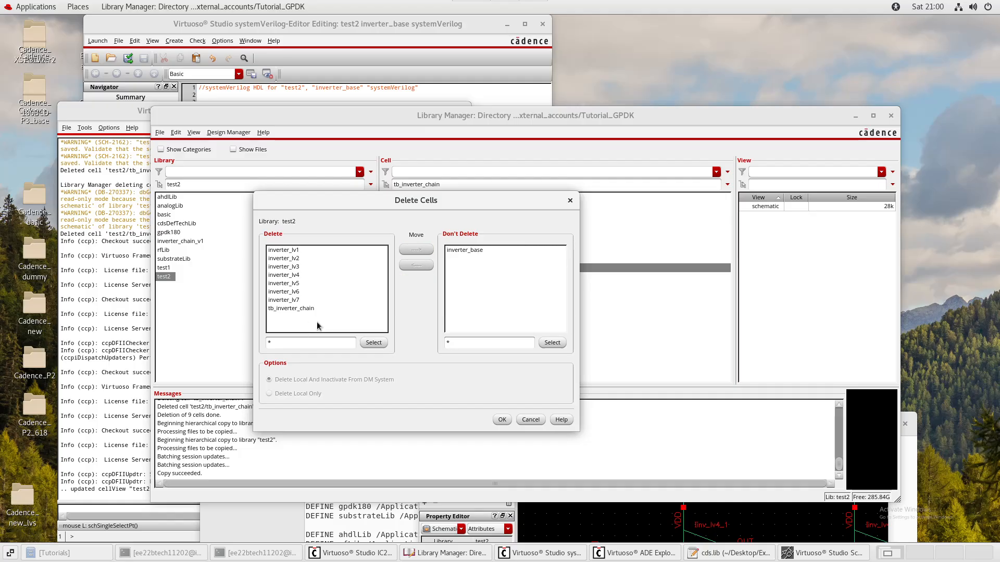
left_click(529, 422)
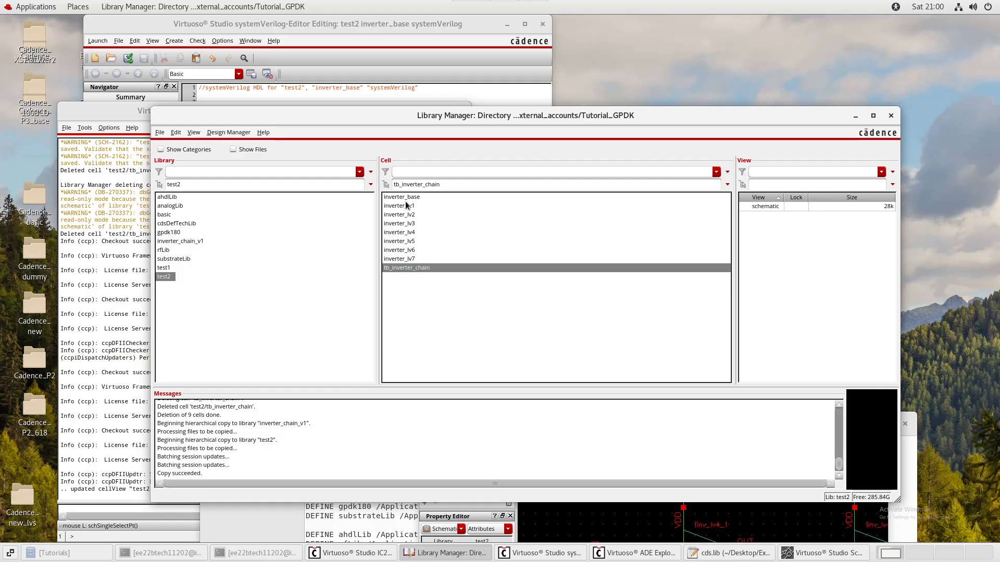
Compare the inverter cells of test2 and inverter_chain_v1 by selecting inverter_lv7 in test2 and inverter_lv10 in inverter_chain_v1.
left_click(411, 259)
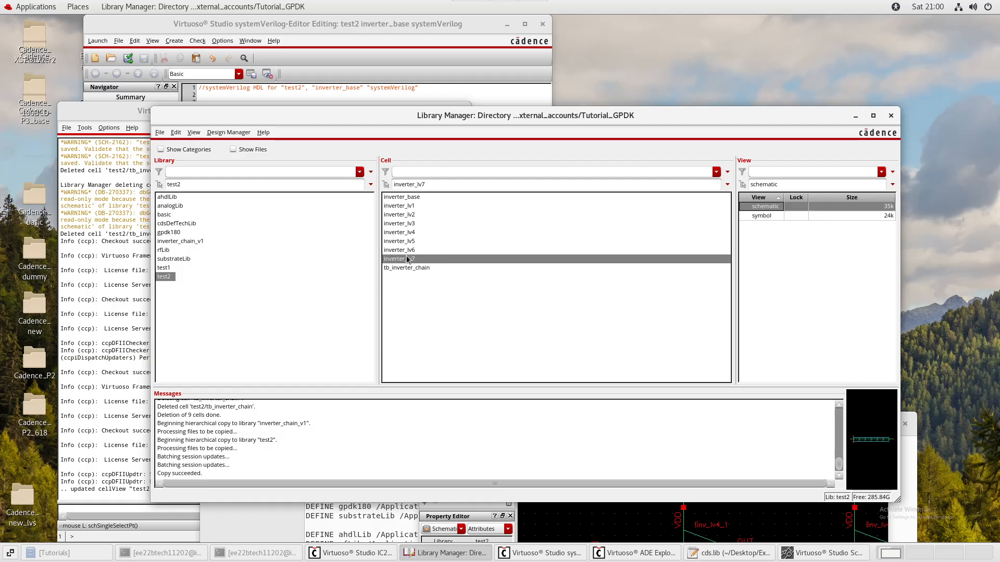
left_click(186, 242)
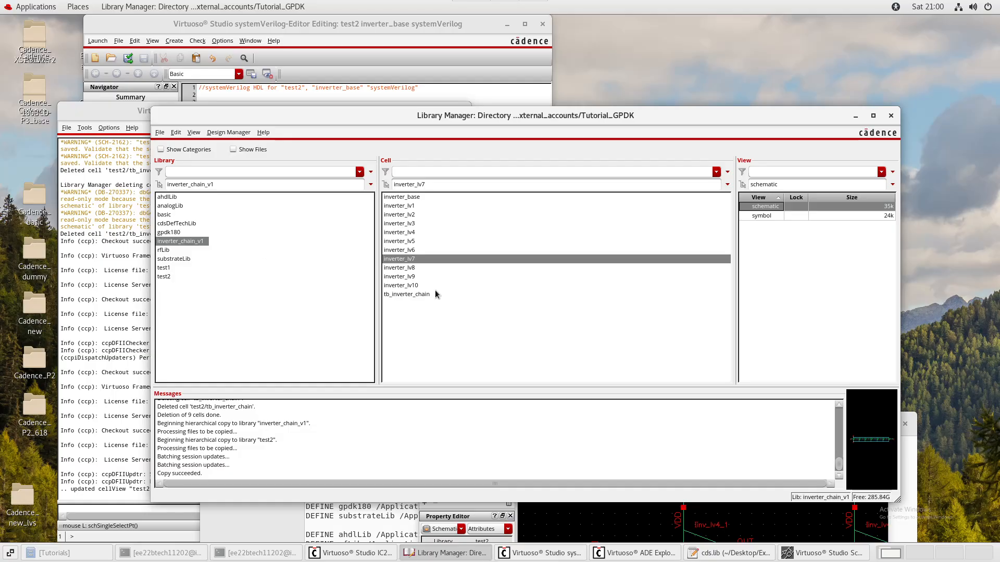
left_click(414, 286)
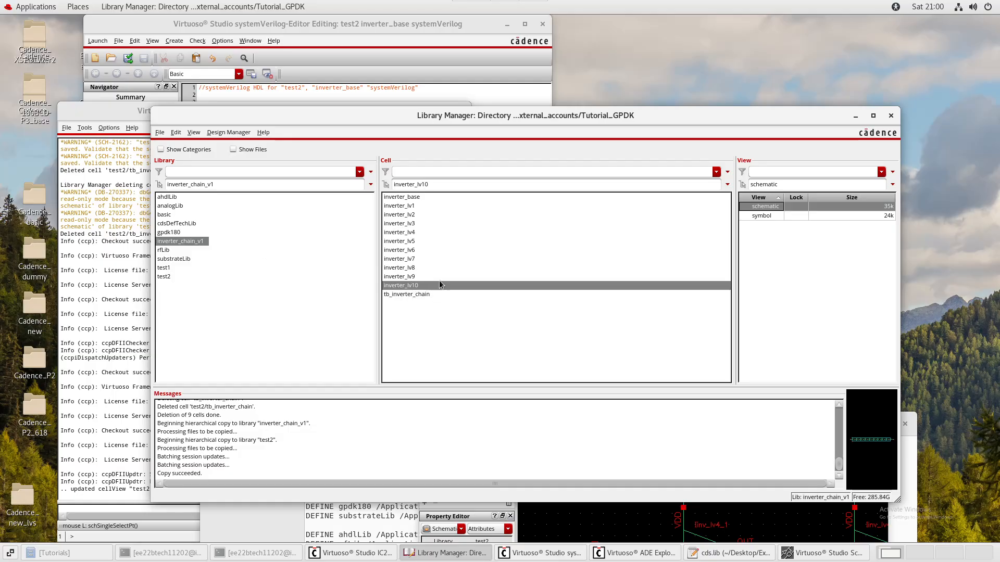
Open the tb_inverter_chain schematic of the test2 library read-only and maximize its window.
left_click(173, 278)
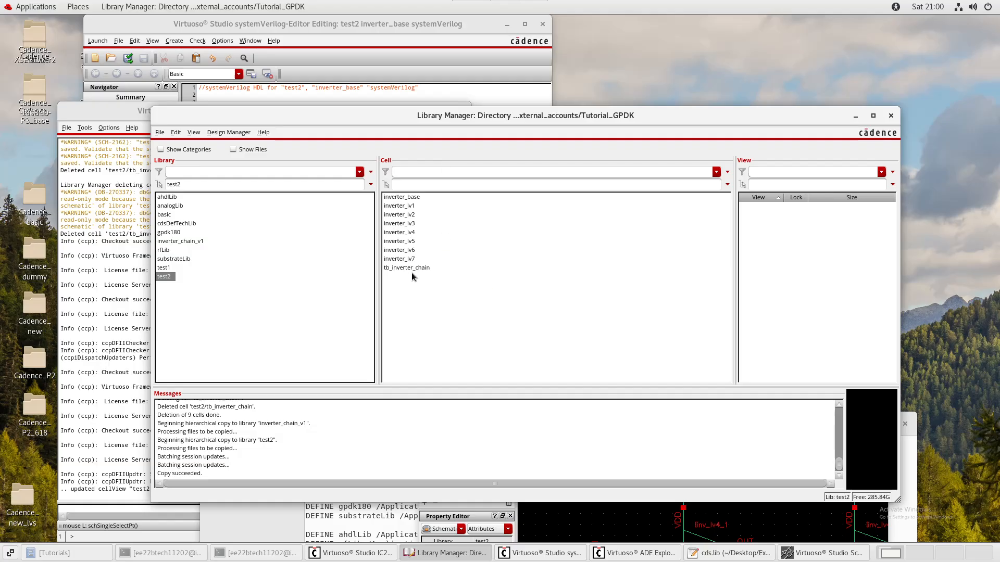
left_click(412, 269)
right_click(771, 208)
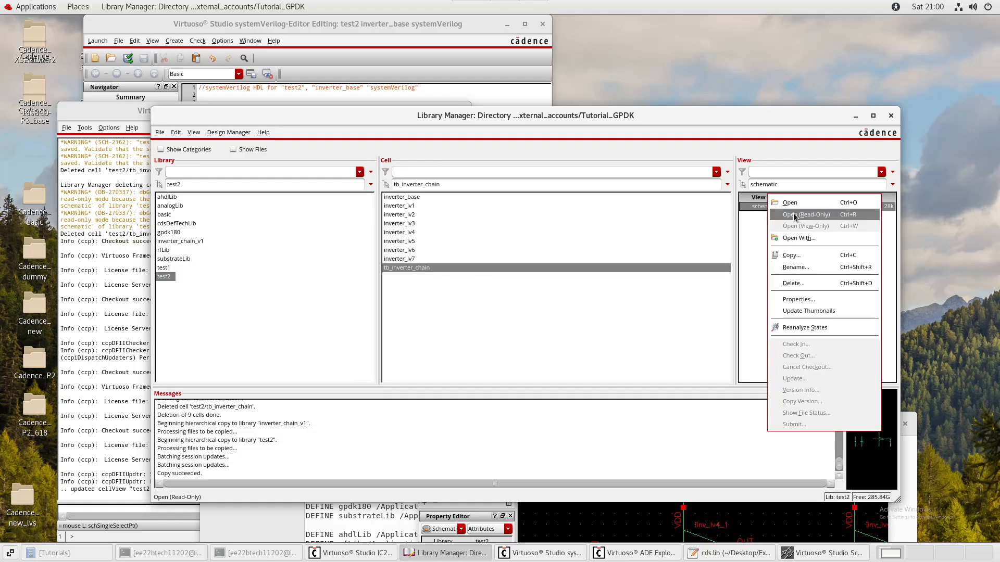
left_click(794, 215)
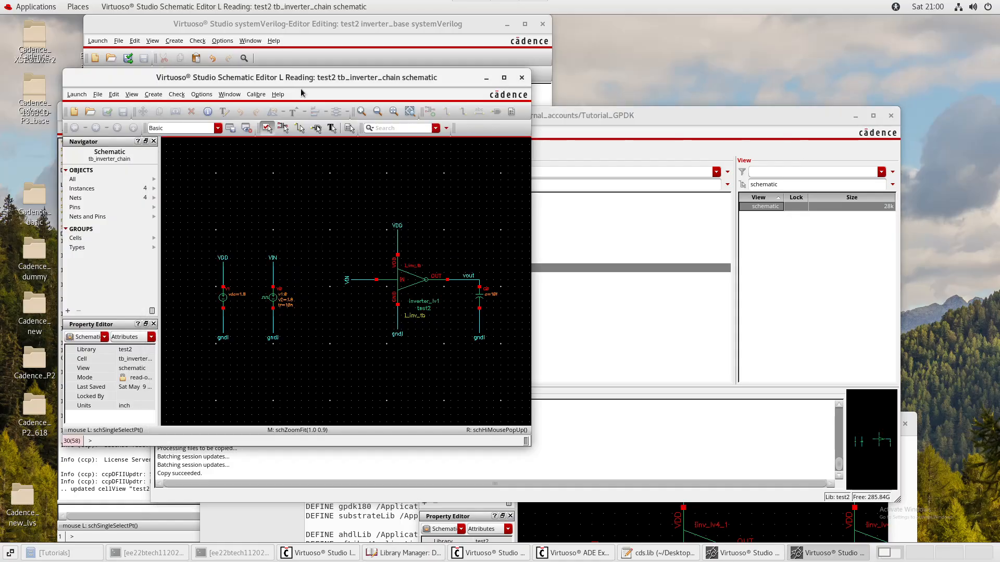
double_click(312, 82)
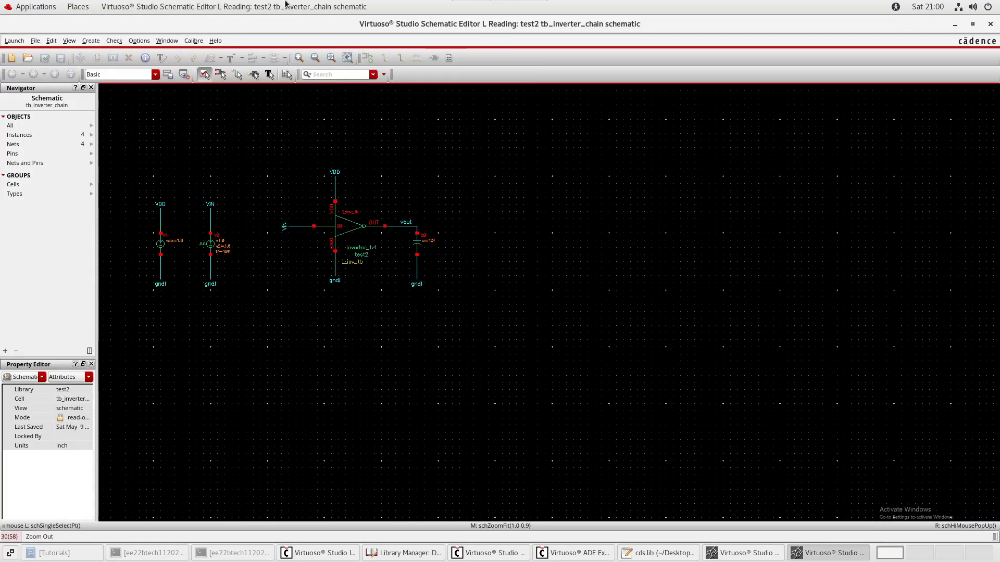
Print the design hierarchy tree of tb_inverter_chain from top to bottom and maximize the tree output.
left_click(71, 41)
mouse_move(52, 41)
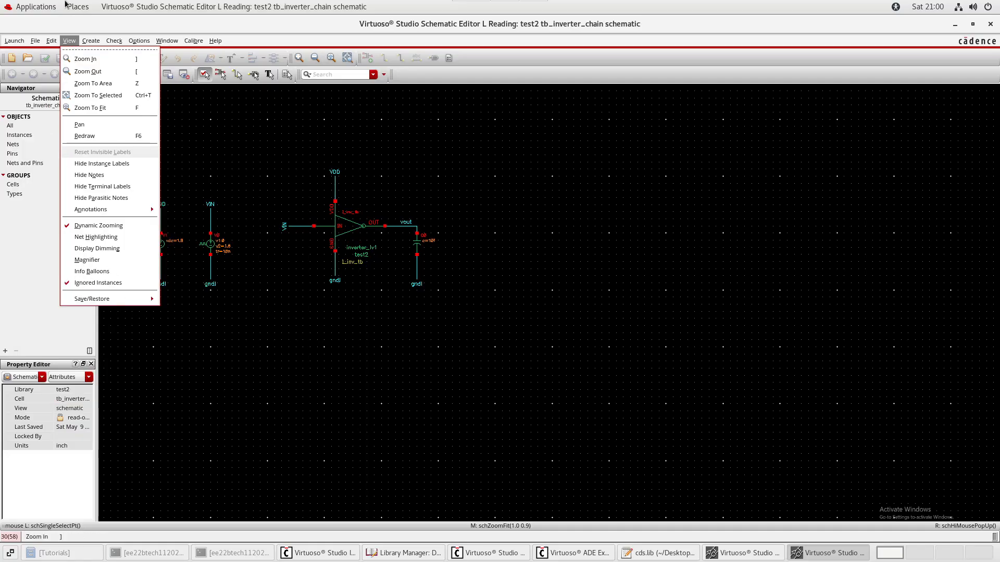
mouse_move(107, 262)
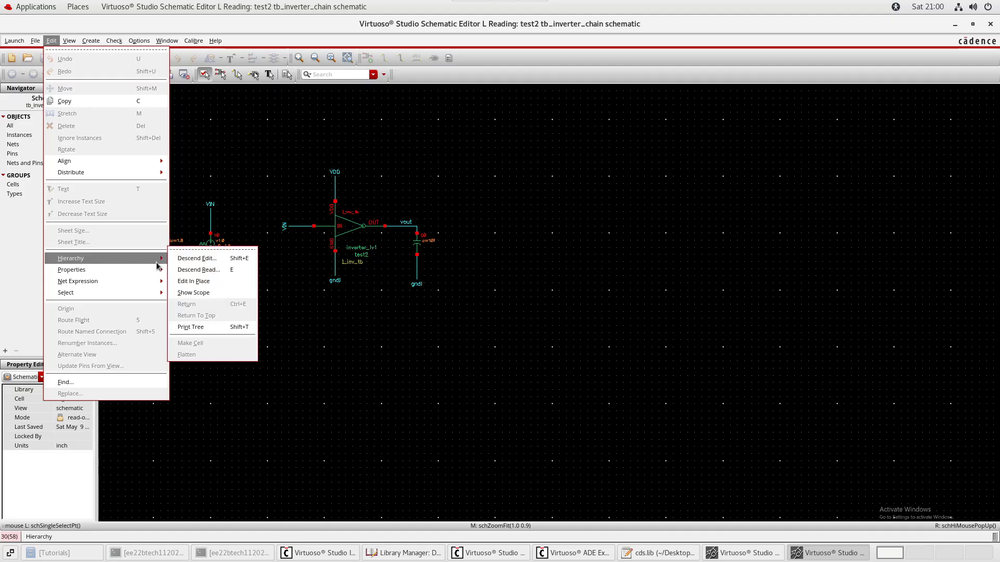
left_click(195, 328)
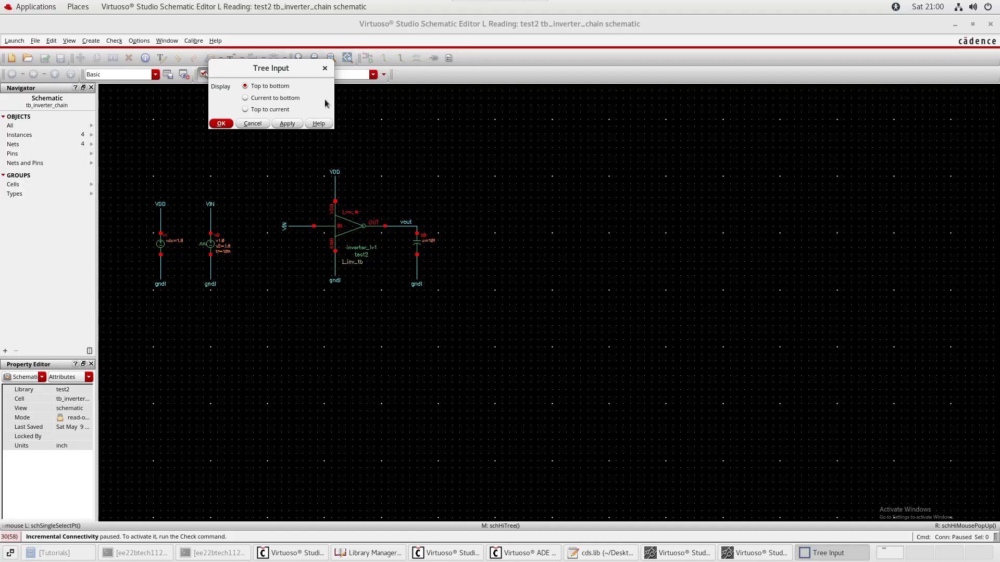
left_click(221, 124)
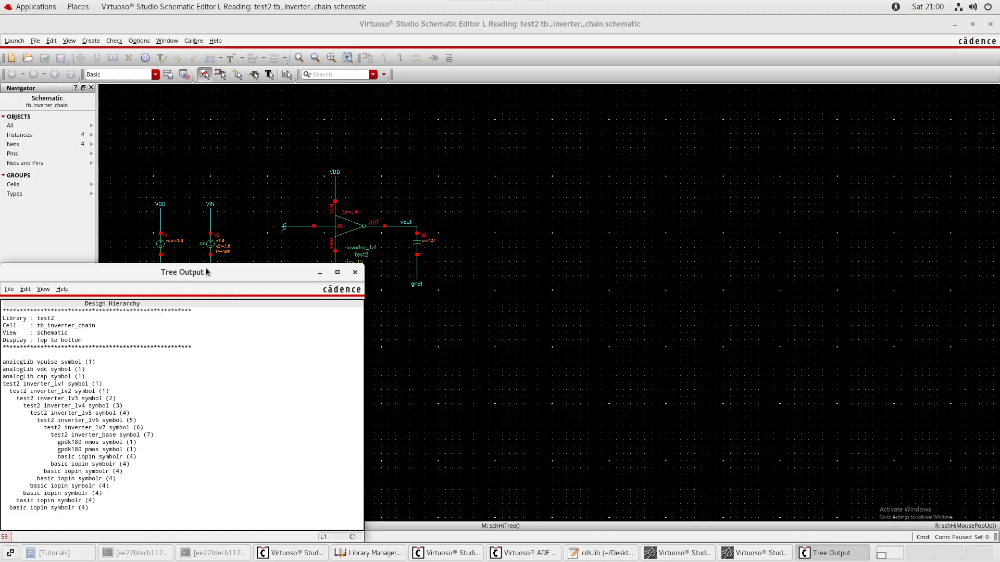
double_click(206, 272)
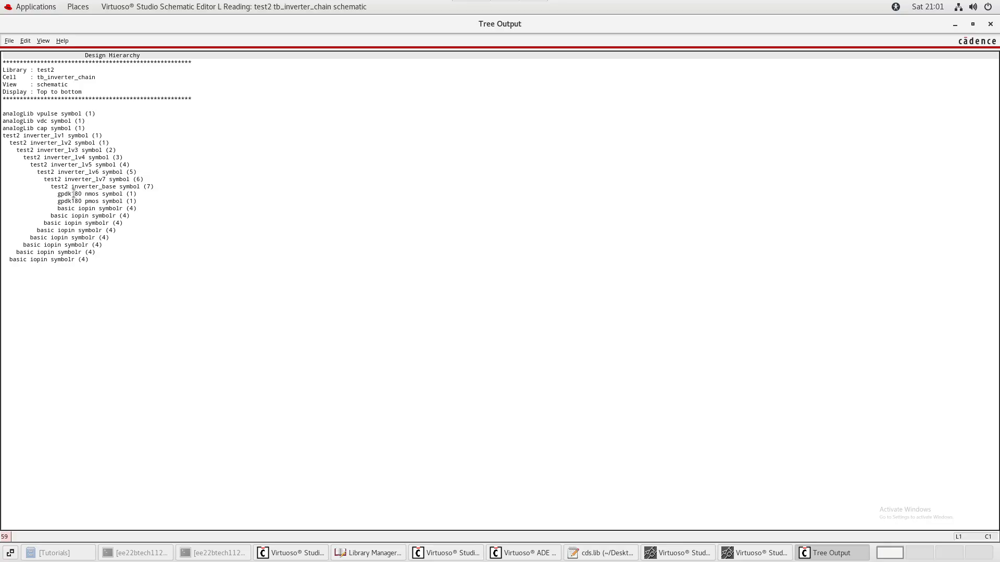
Examine the tree's nmos, pmos and iopin entries under inverter_base and the library references of the upper inverter levels.
left_click_drag(57, 196, 140, 192)
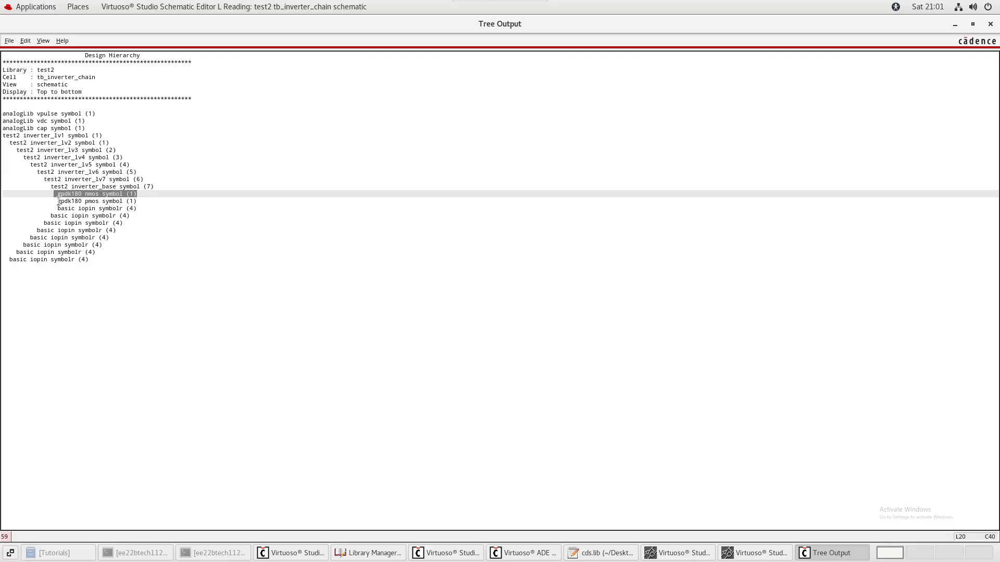
left_click_drag(58, 201, 136, 201)
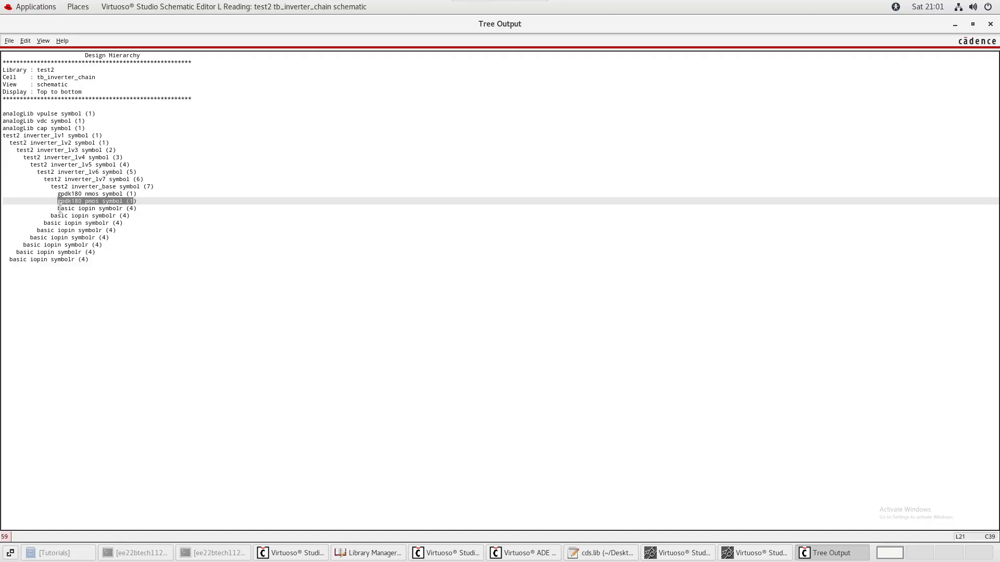
left_click_drag(58, 208, 54, 186)
left_click(144, 210)
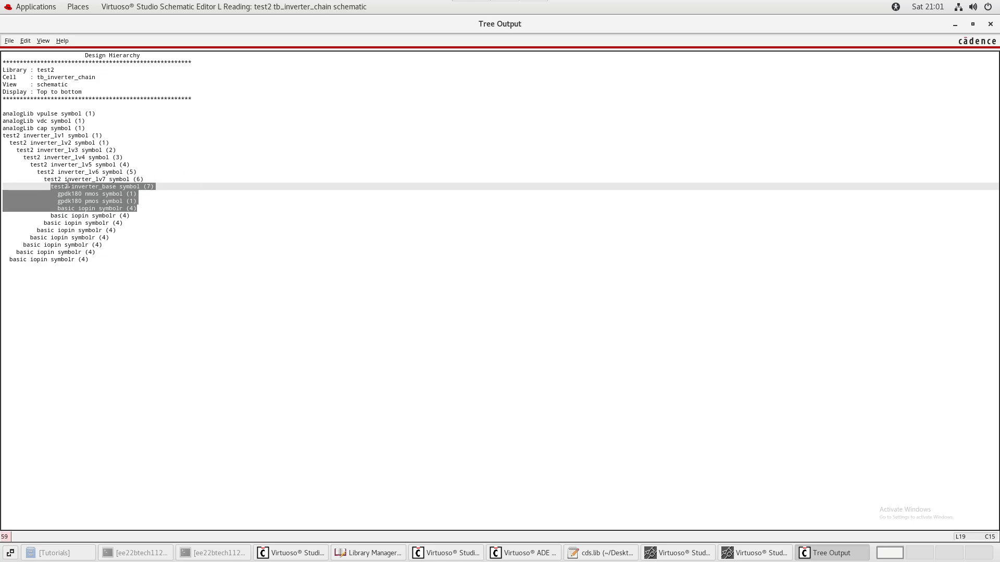
left_click_drag(107, 179, 85, 172)
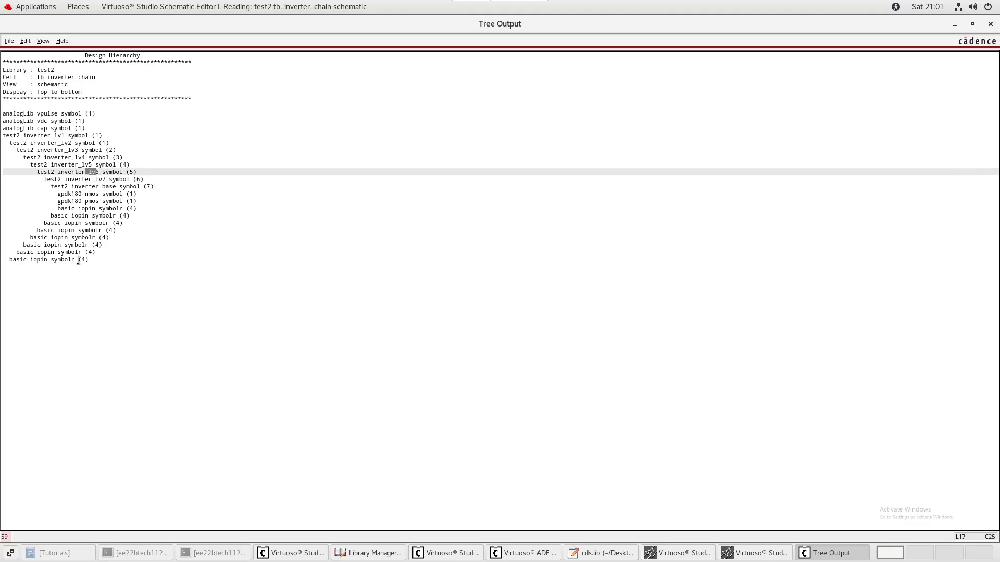
left_click_drag(51, 215, 134, 213)
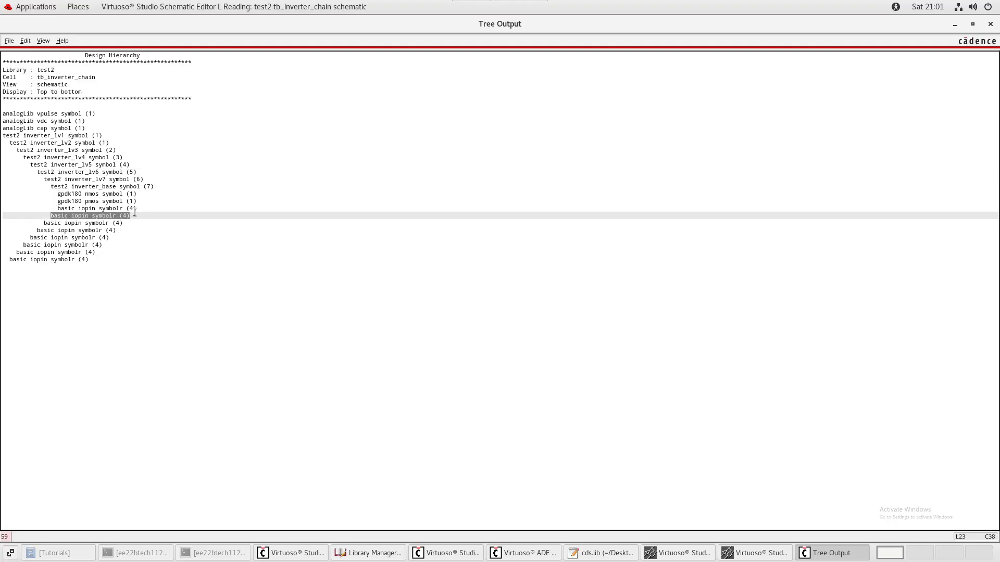
left_click_drag(55, 223, 107, 224)
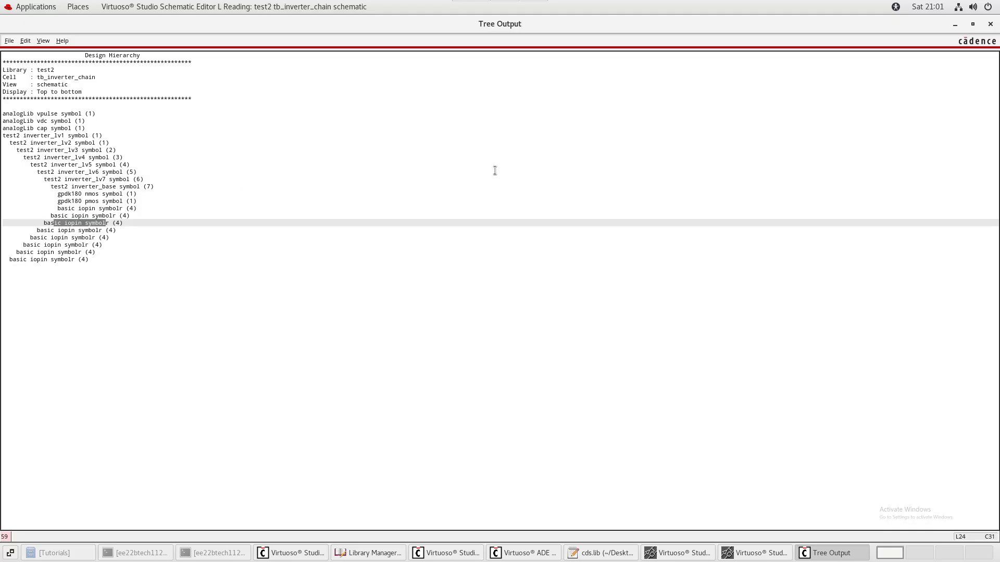
Close the tree output and create a config view for the inverter_base cell of test2, opened with Hierarchy Editor.
left_click_drag(535, 51, 542, 216)
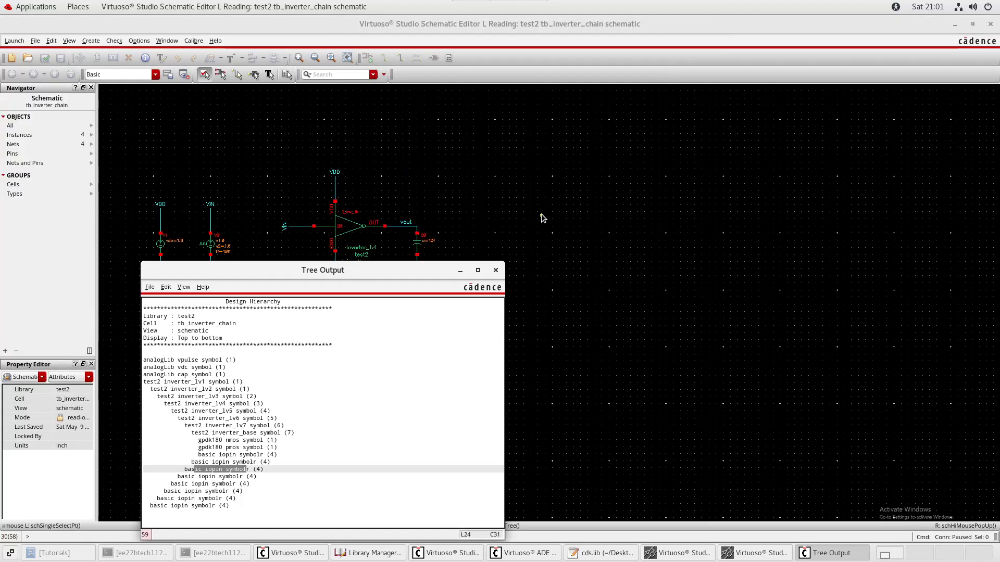
left_click(496, 269)
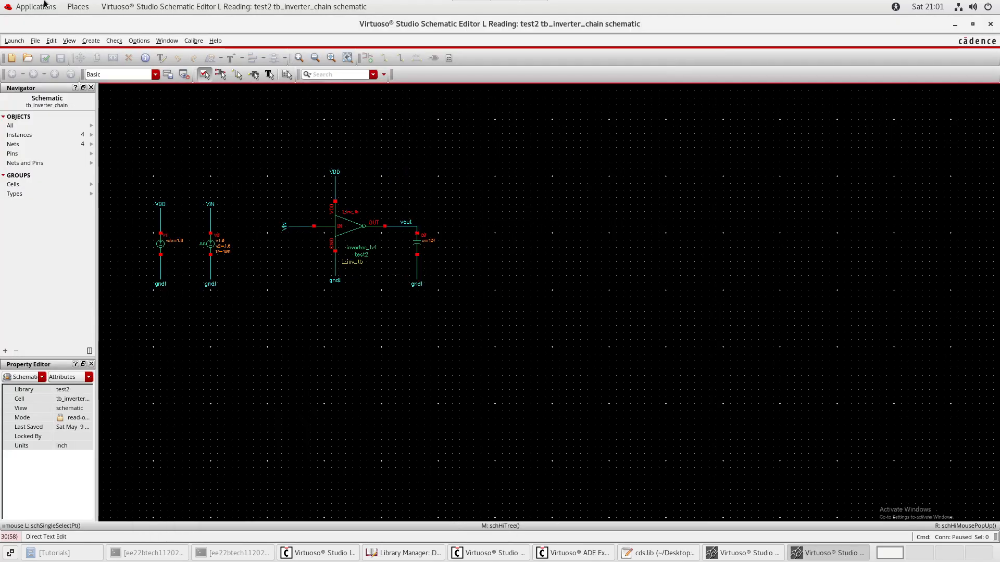
left_click(35, 41)
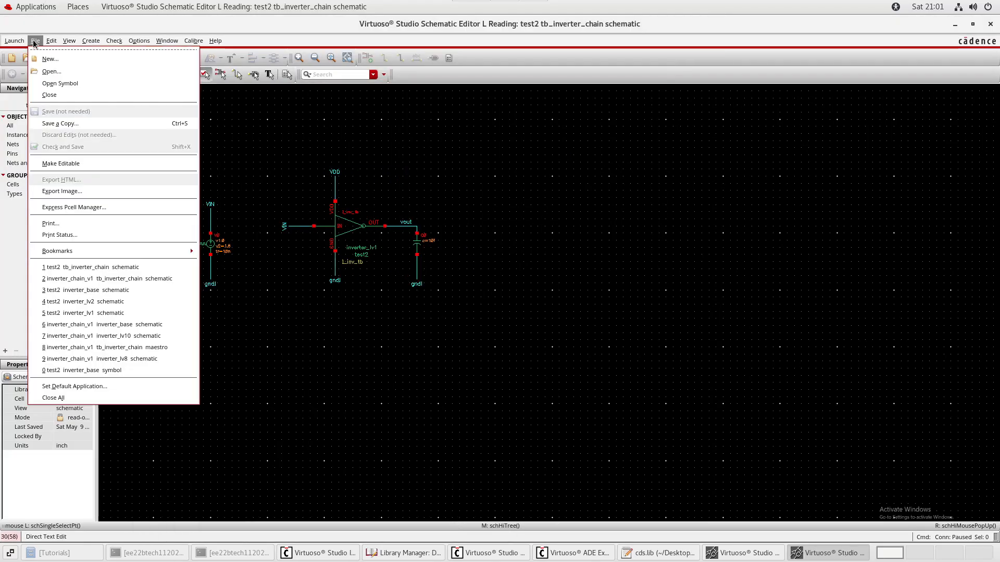
left_click(61, 61)
left_click(562, 188)
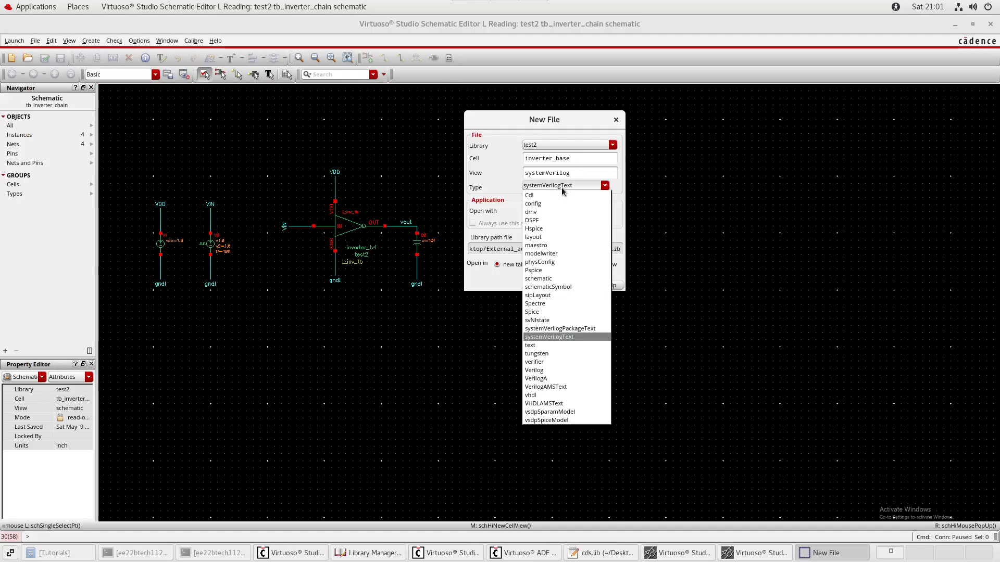
left_click(549, 201)
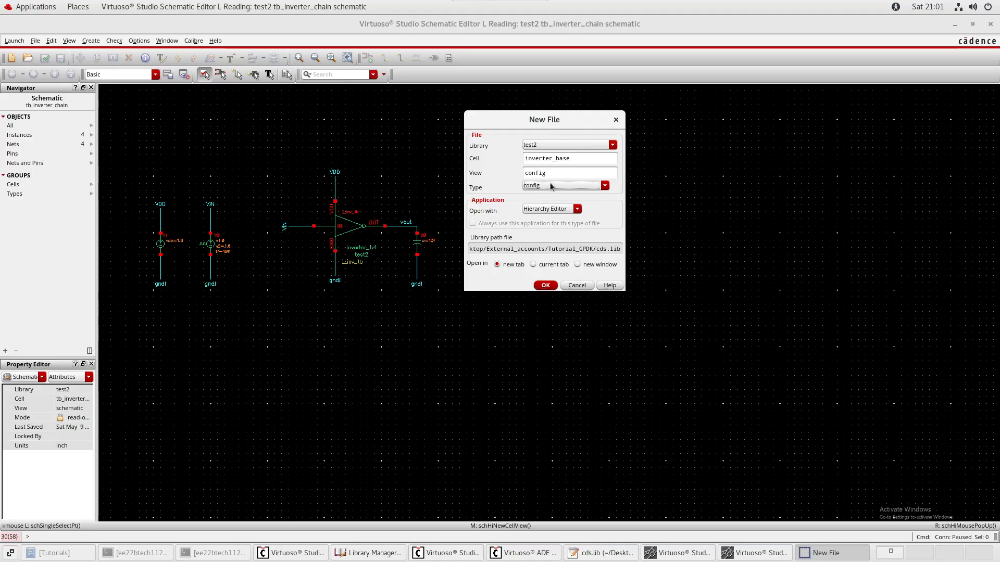
left_click(544, 287)
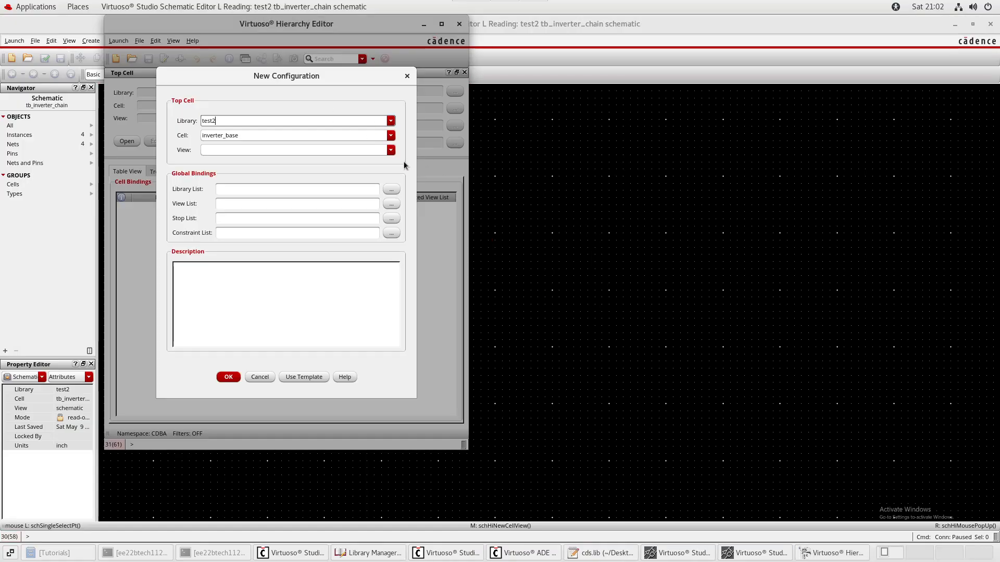
Set the new configuration's top cell view to schematic and create it with global bindings from the spectre template.
left_click(386, 149)
left_click(390, 150)
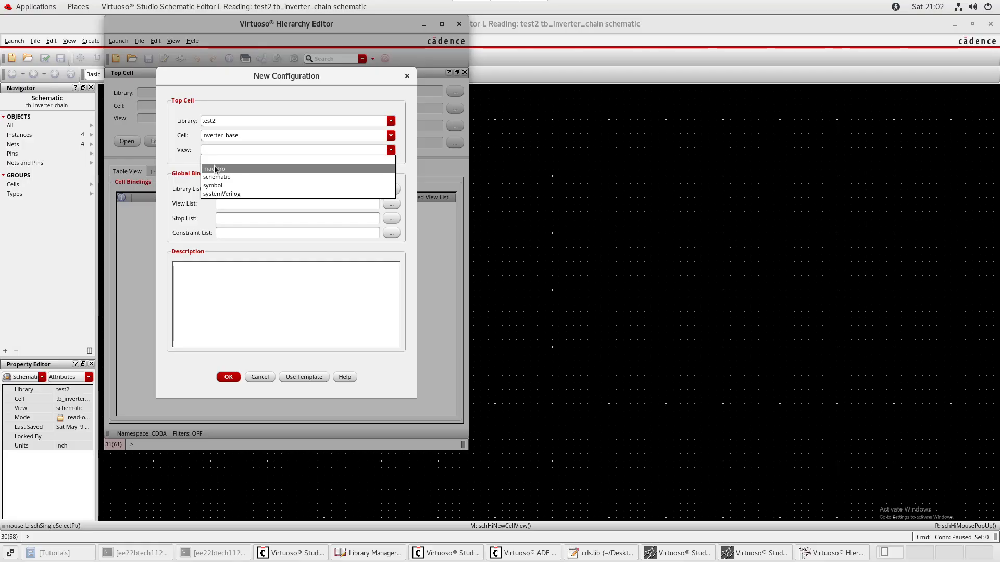
left_click(222, 180)
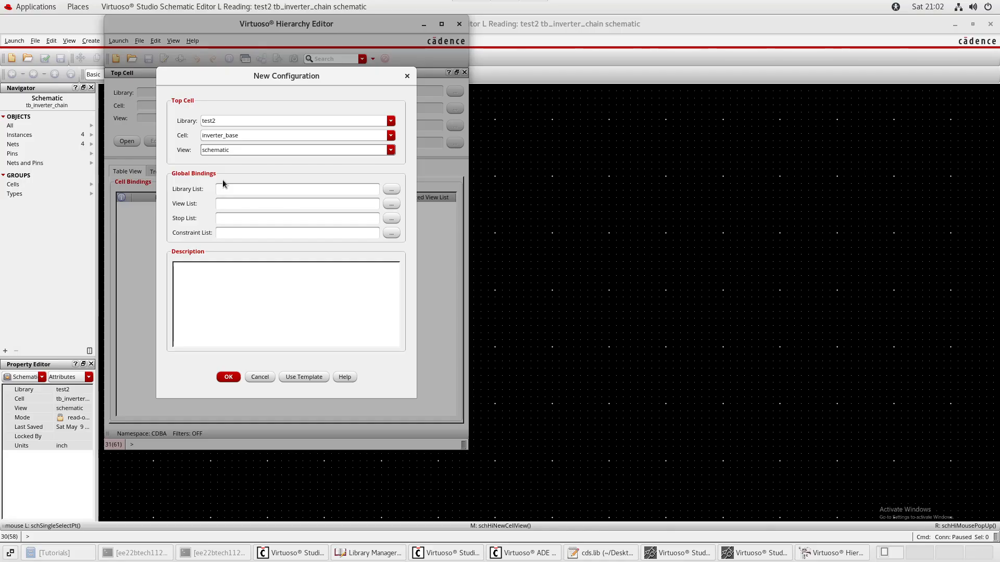
left_click(304, 377)
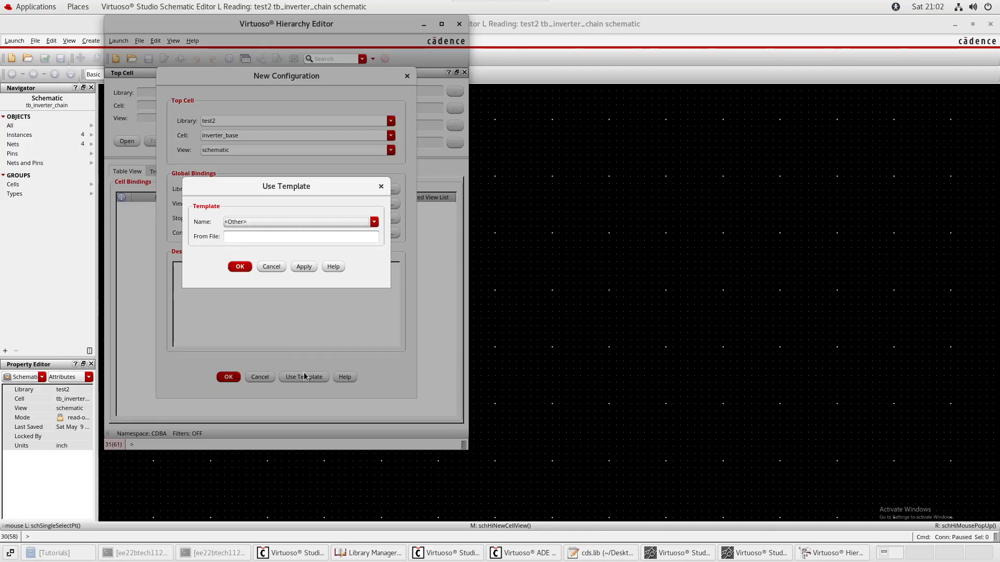
left_click(273, 222)
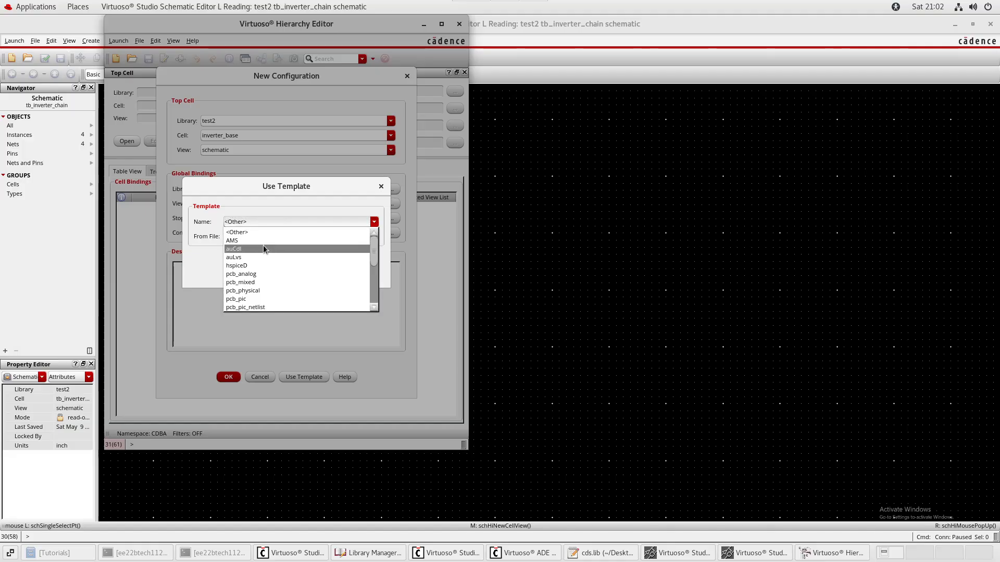
scroll(275, 245, "down", 5)
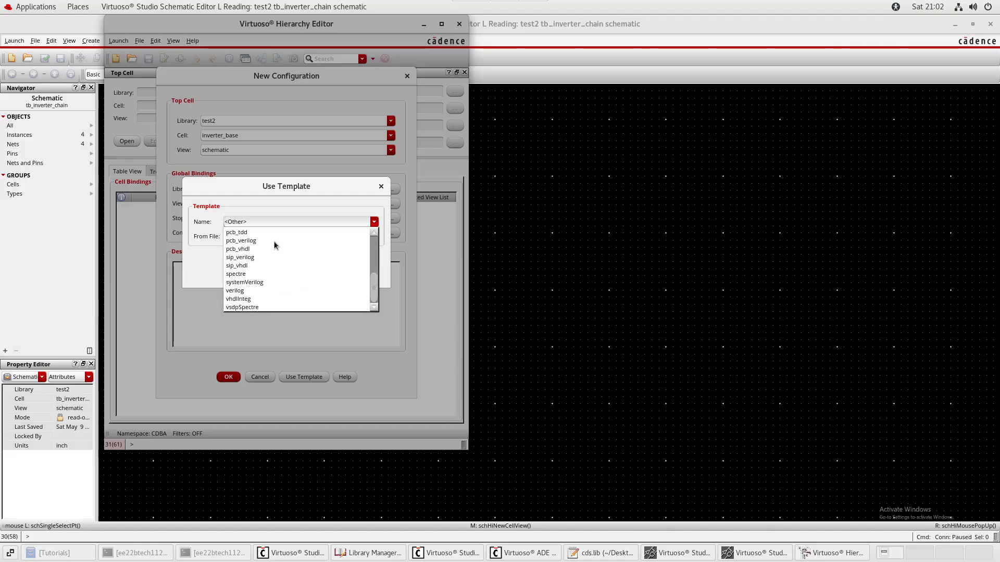
left_click(245, 274)
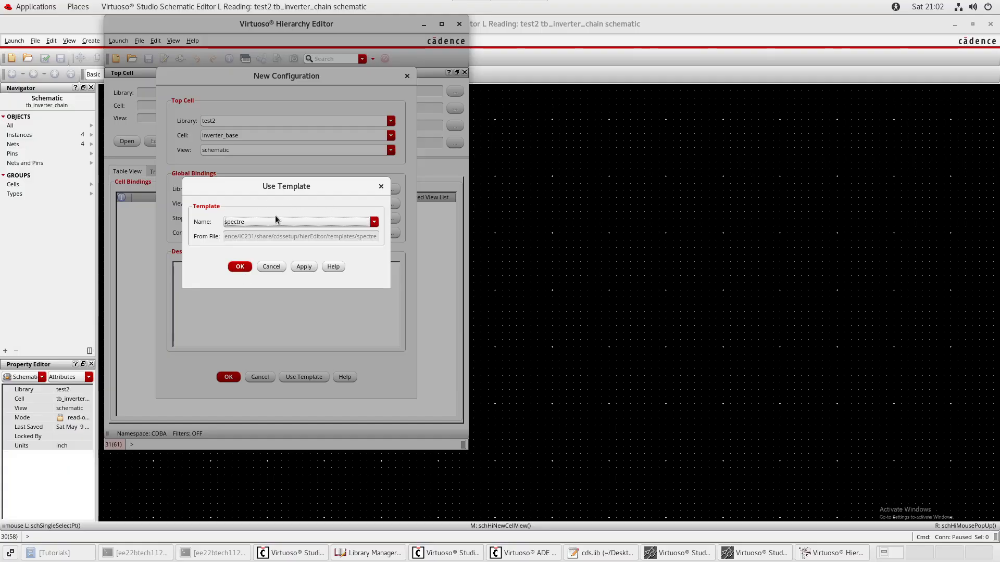
left_click(240, 266)
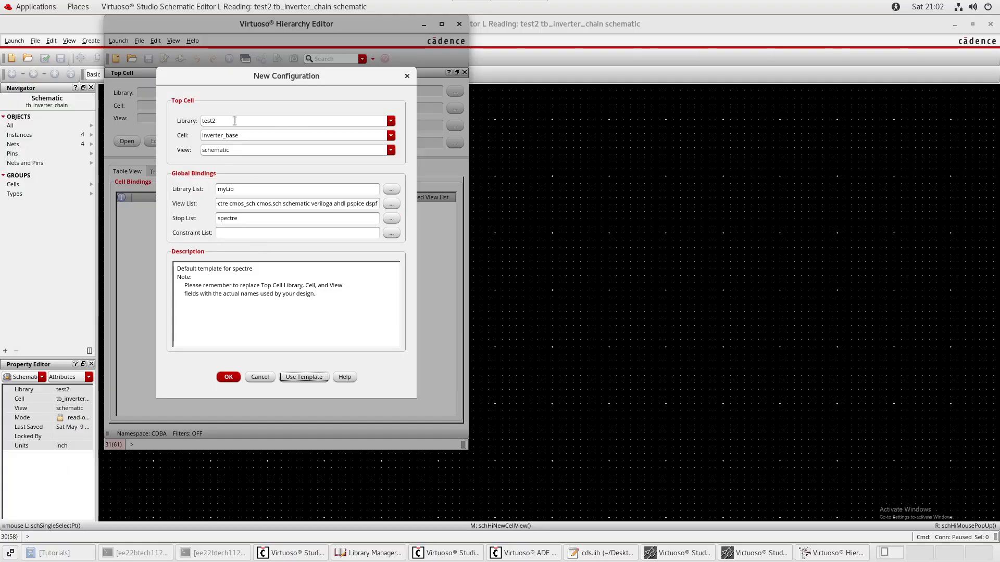
left_click(229, 379)
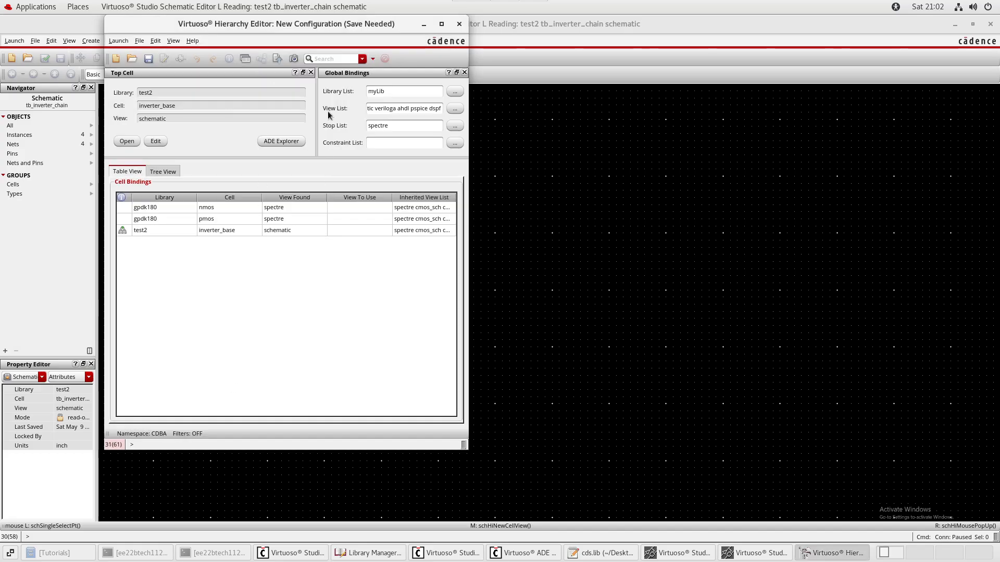
Maximize the Hierarchy Editor window and change the configuration's top cell to tb_inverter_chain.
left_click_drag(301, 20, 461, 133)
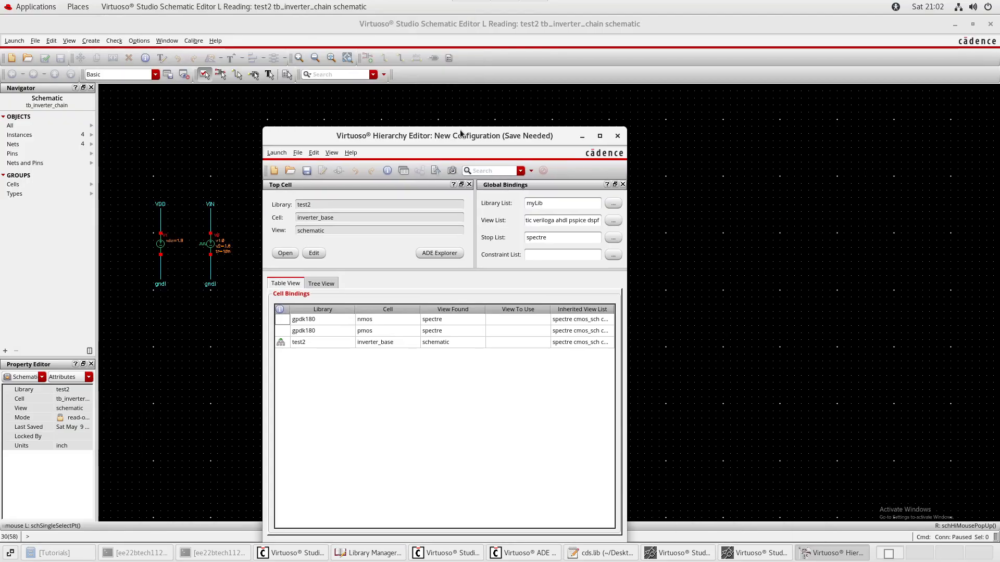
double_click(461, 133)
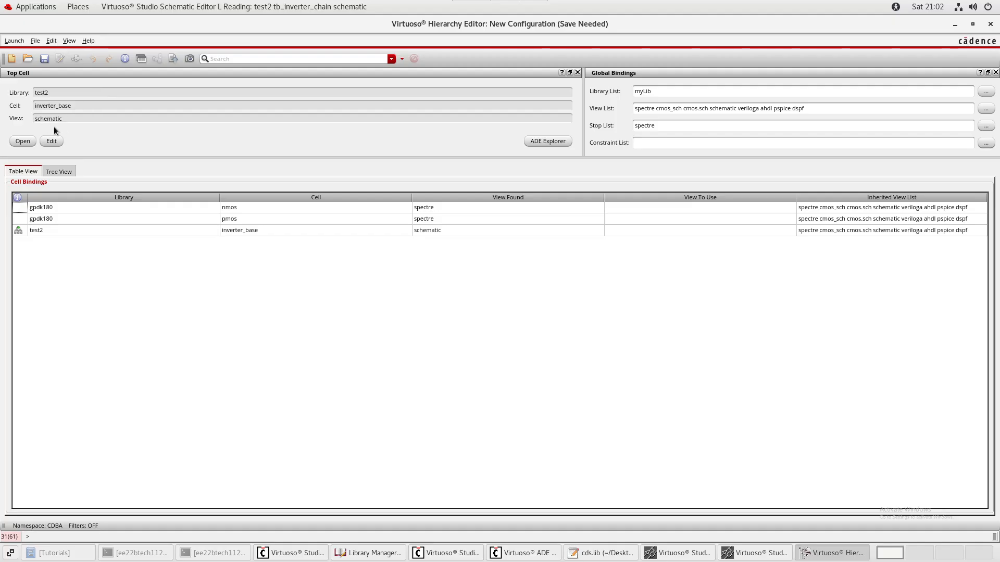
left_click(52, 141)
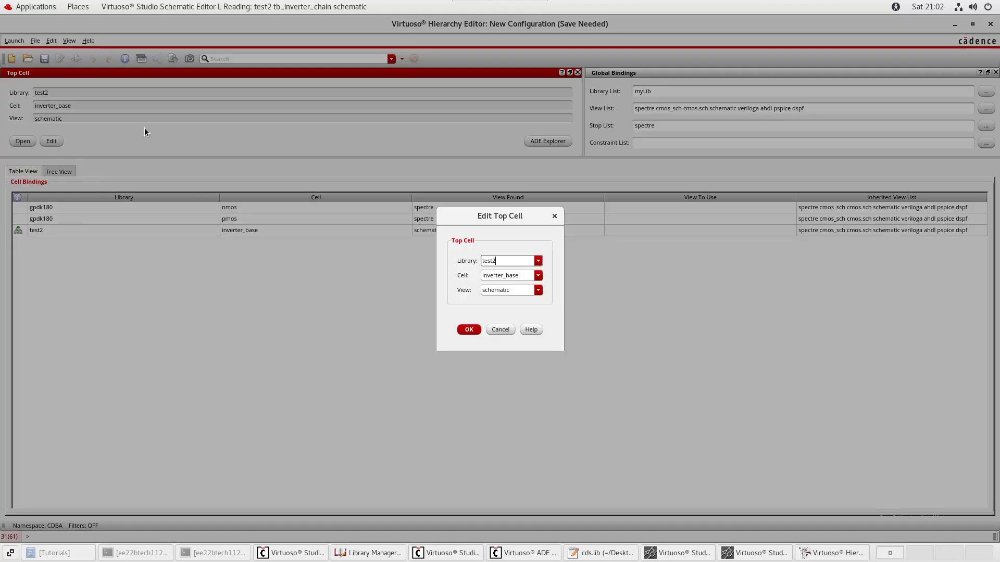
left_click(537, 276)
left_click(503, 366)
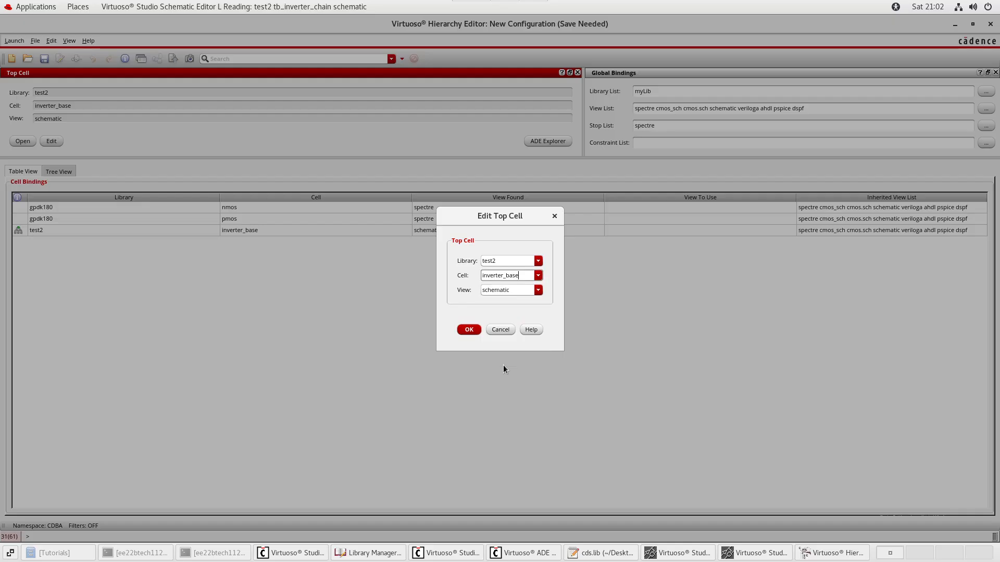
left_click(538, 275)
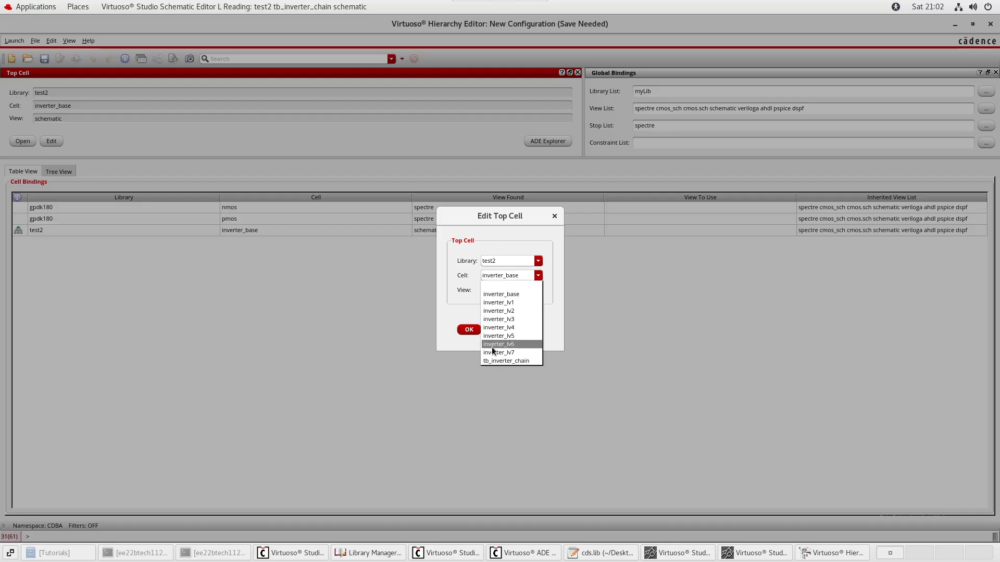
left_click(496, 362)
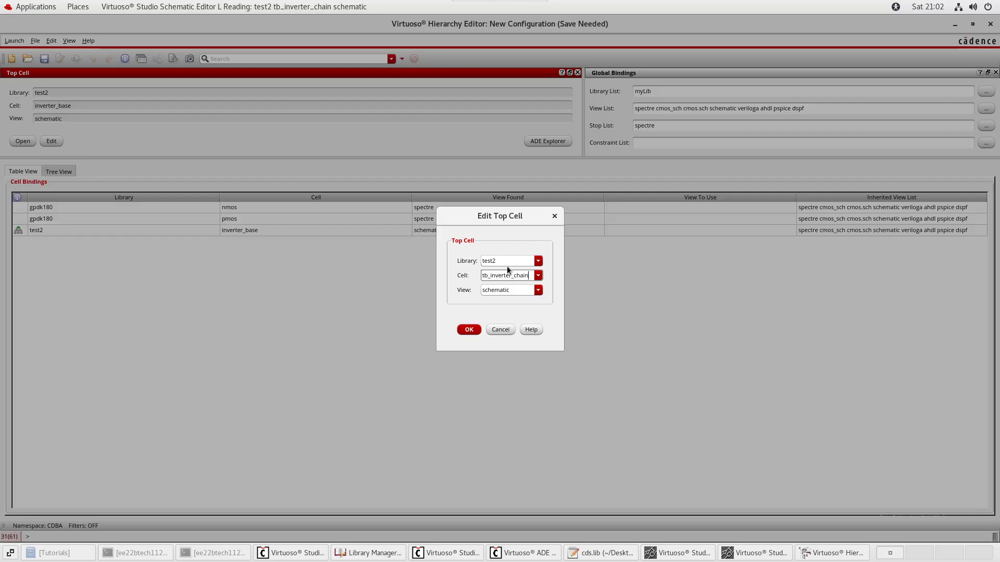
left_click(470, 330)
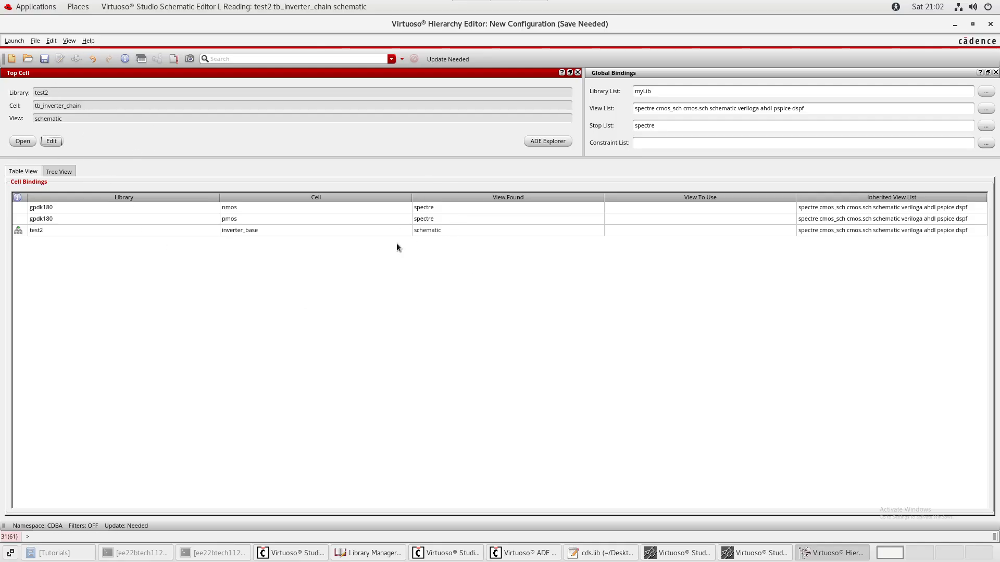
Update the hierarchy for the new top cell and save the inverter_base config cellview.
left_click(70, 41)
left_click(91, 58)
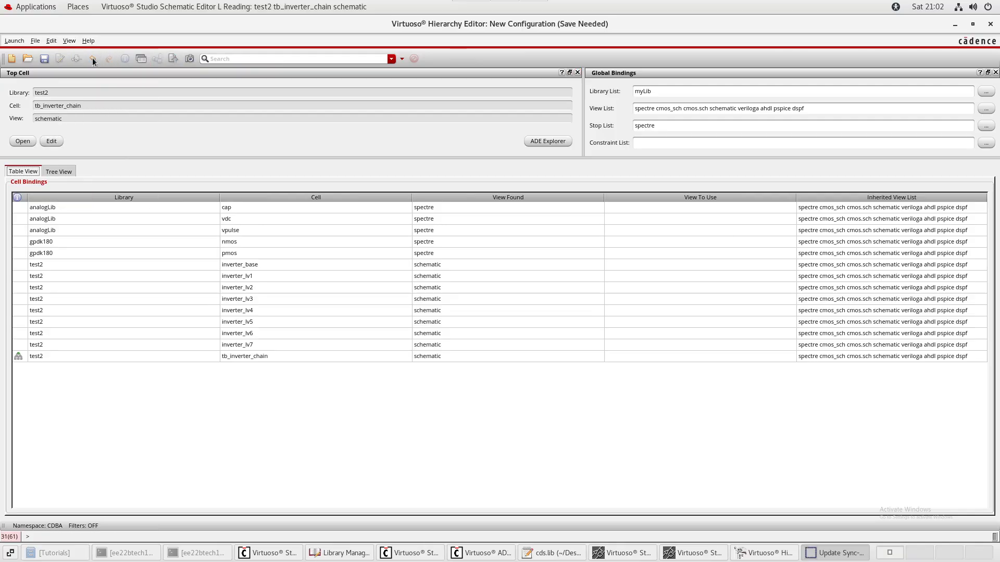
left_click(469, 332)
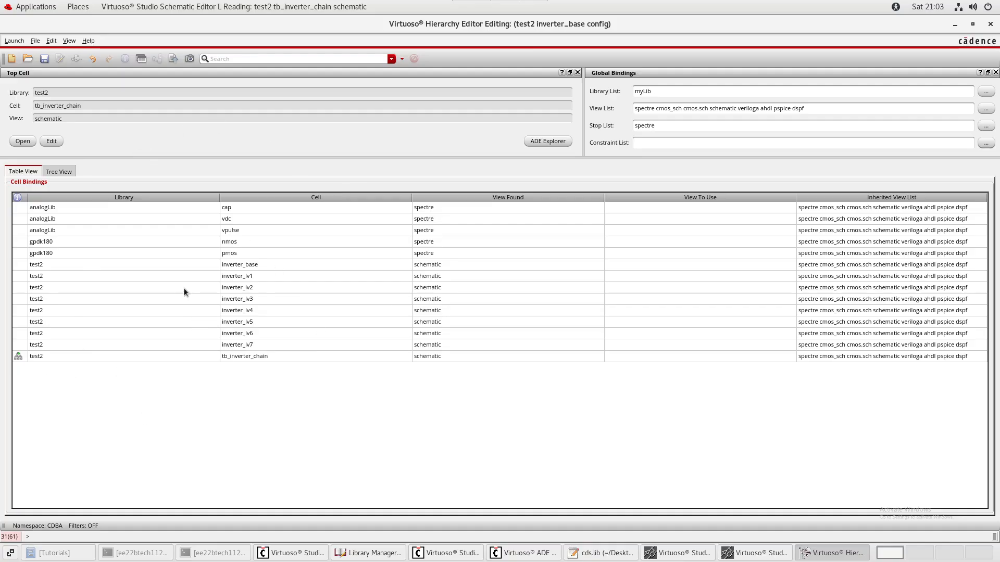
Examine the cell bindings of the inverter levels, the gpdk180 transistors, the analogLib sources and capacitor, and the top cell.
left_click(271, 344)
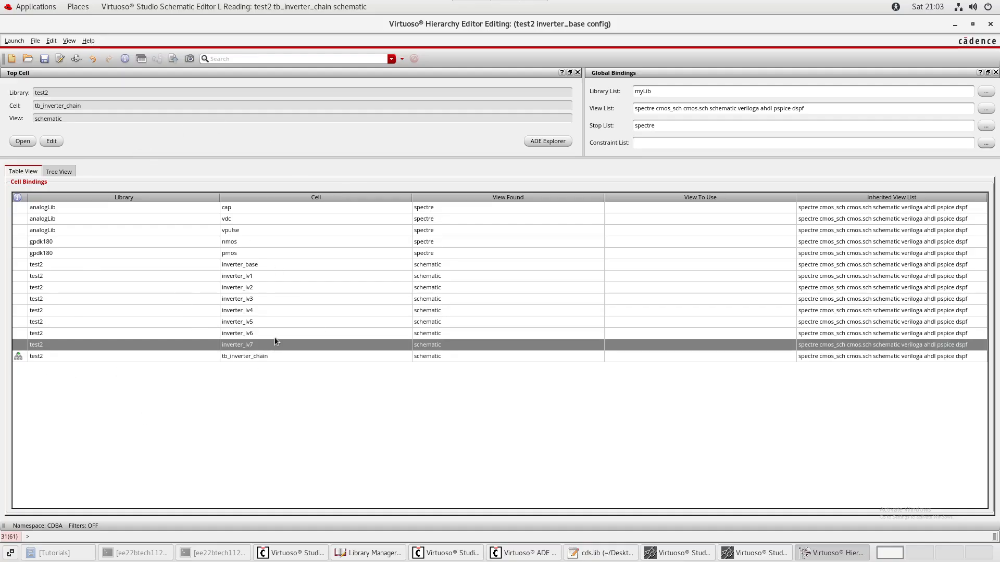
left_click(284, 334)
left_click(263, 264)
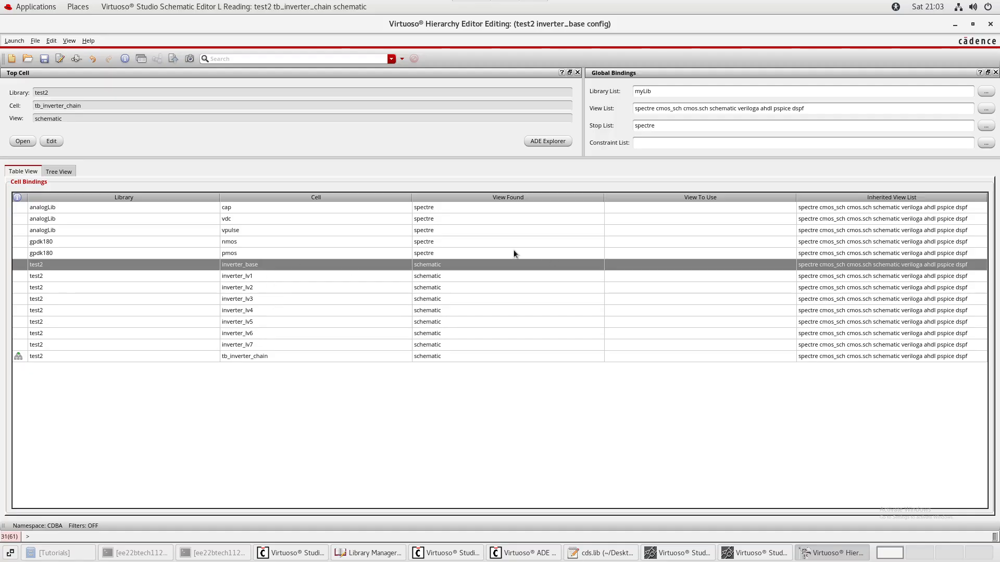
left_click(300, 239)
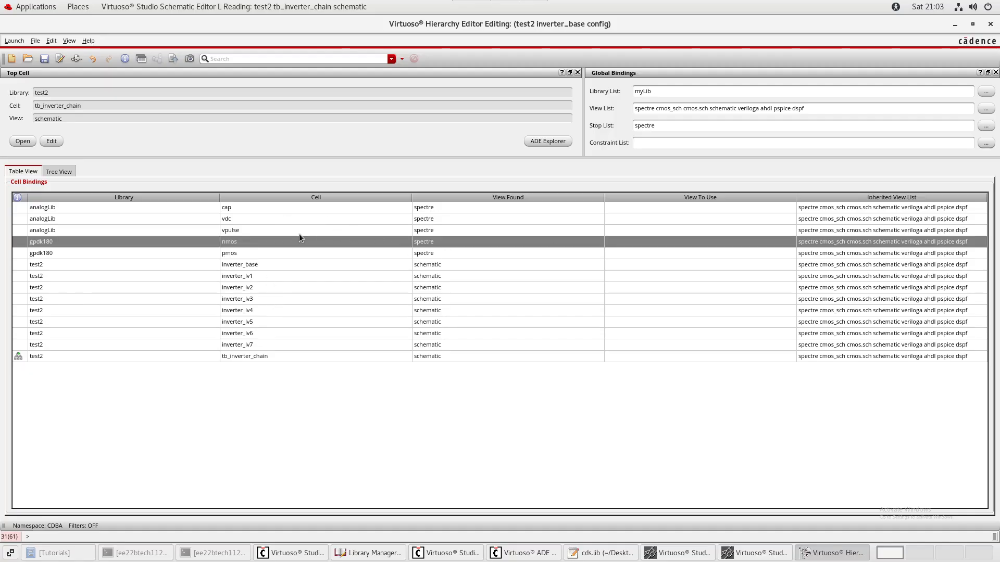
left_click(246, 254)
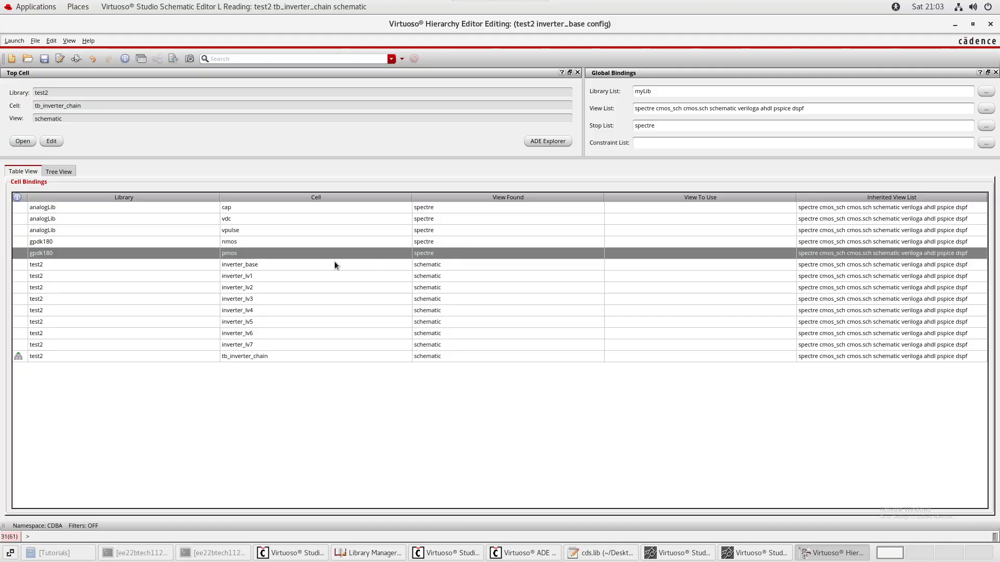
left_click(262, 218)
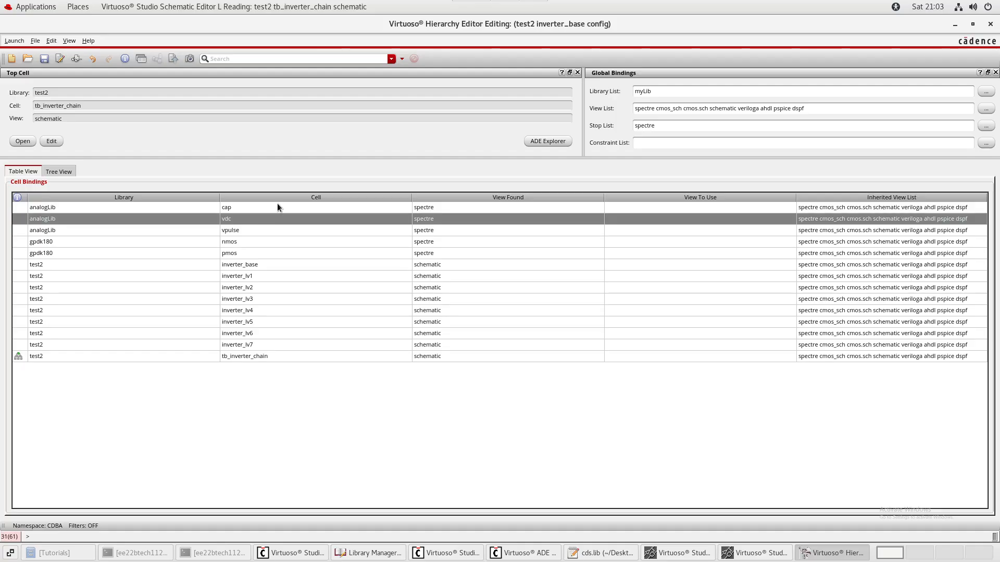
left_click(266, 208)
left_click(252, 226)
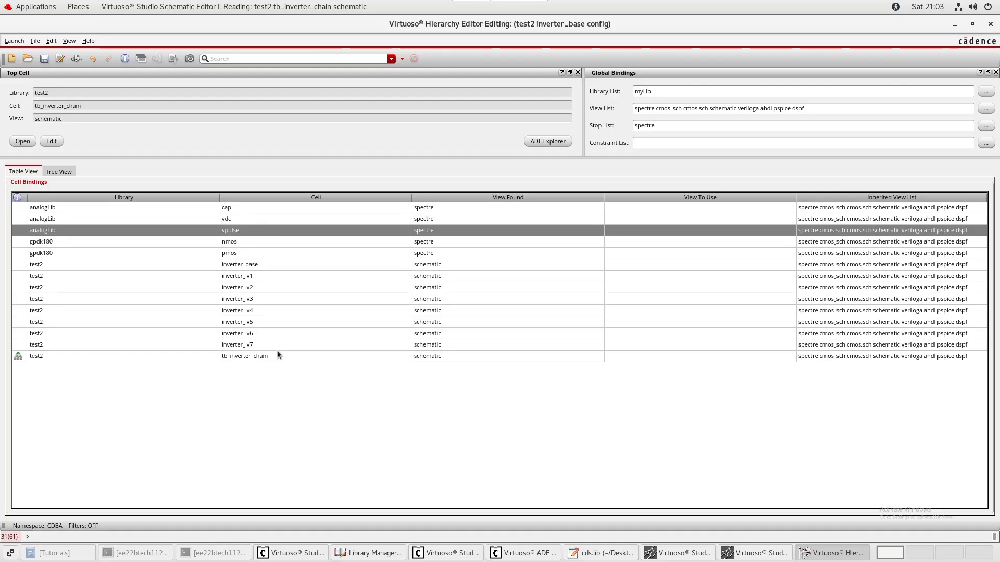
left_click(390, 354)
left_click(15, 367)
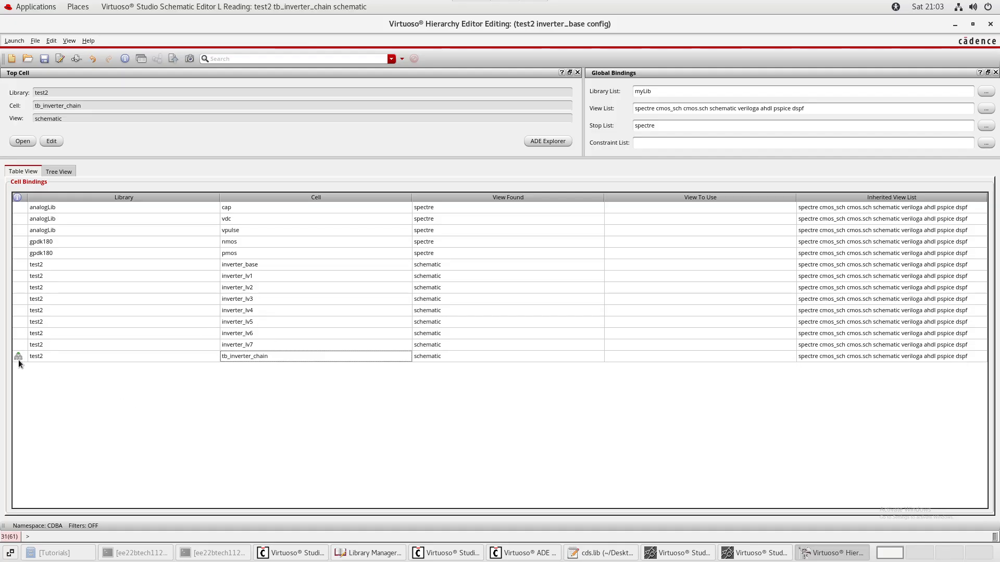
Bind inverter_base to its systemVerilog view, recompute the hierarchy and save the config cellview.
right_click(439, 267)
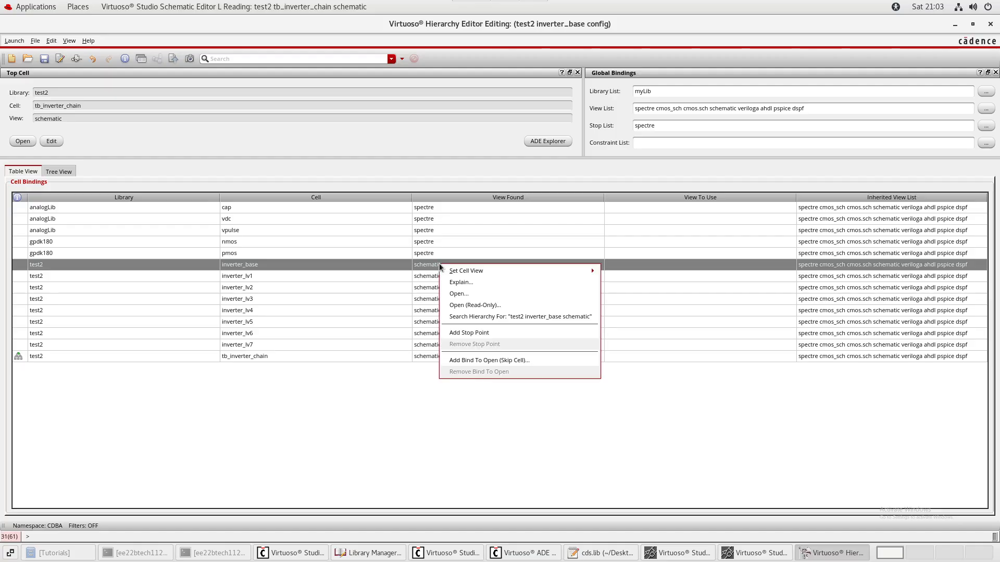
mouse_move(536, 272)
left_click(630, 328)
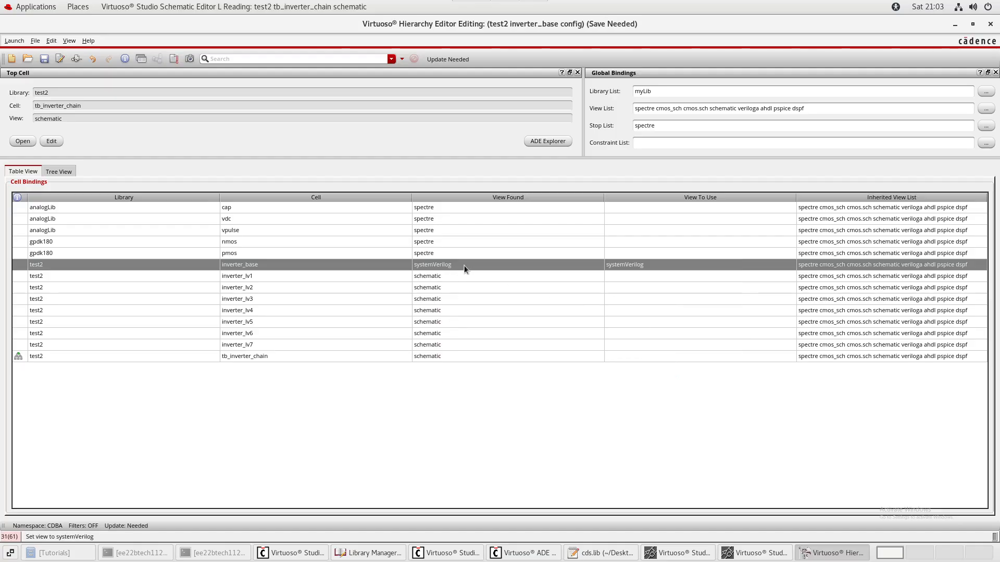
left_click(174, 59)
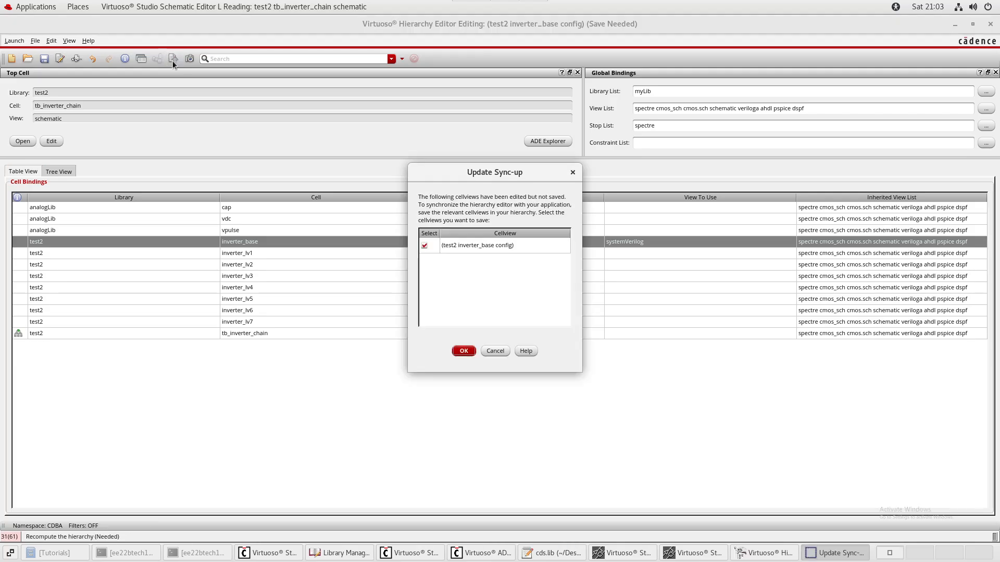
left_click(460, 351)
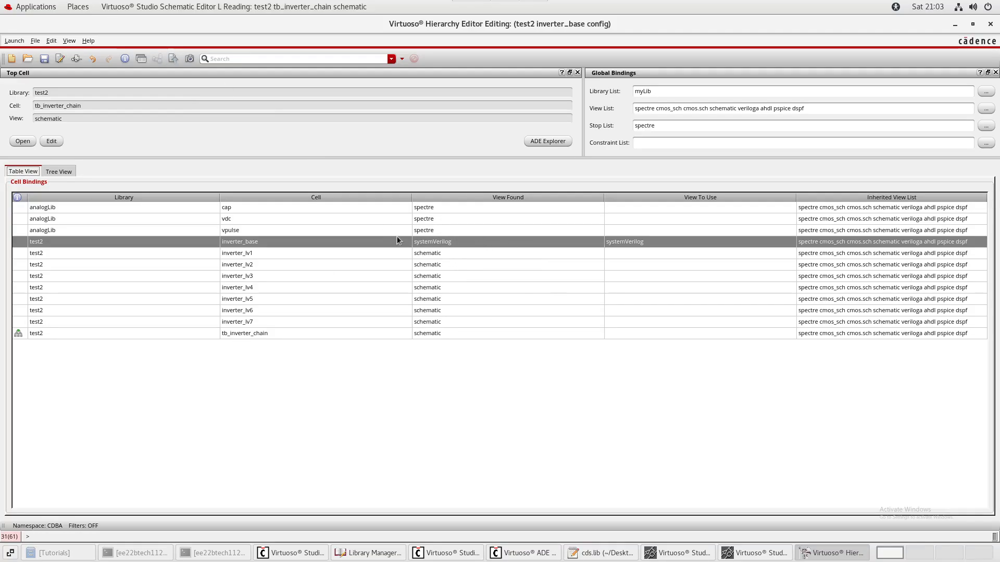
left_click(333, 365)
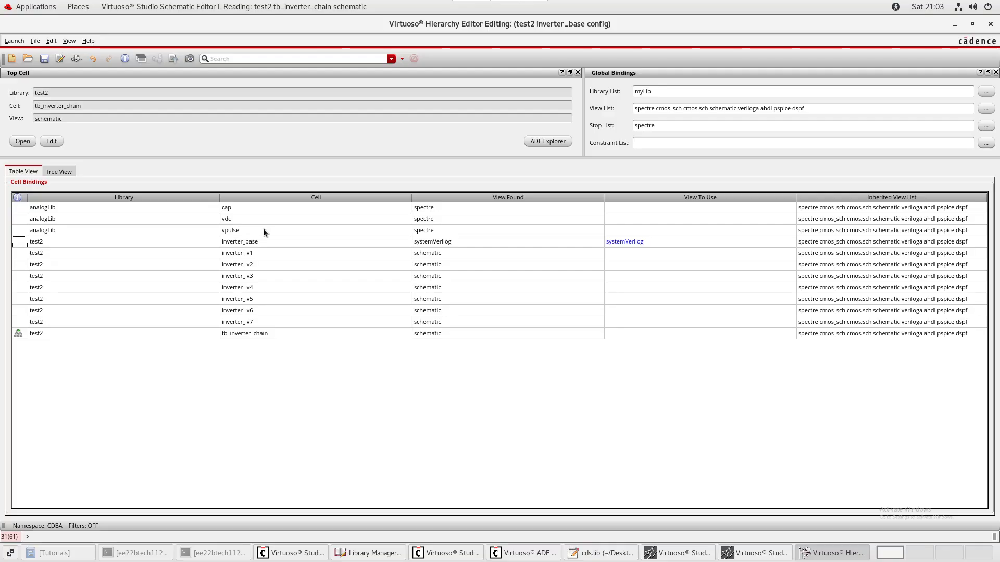
Rebind the inverter_base cell to its schematic view, recompute the hierarchy, save the config cellview and check the gpdk180 transistor bindings.
left_click(68, 41)
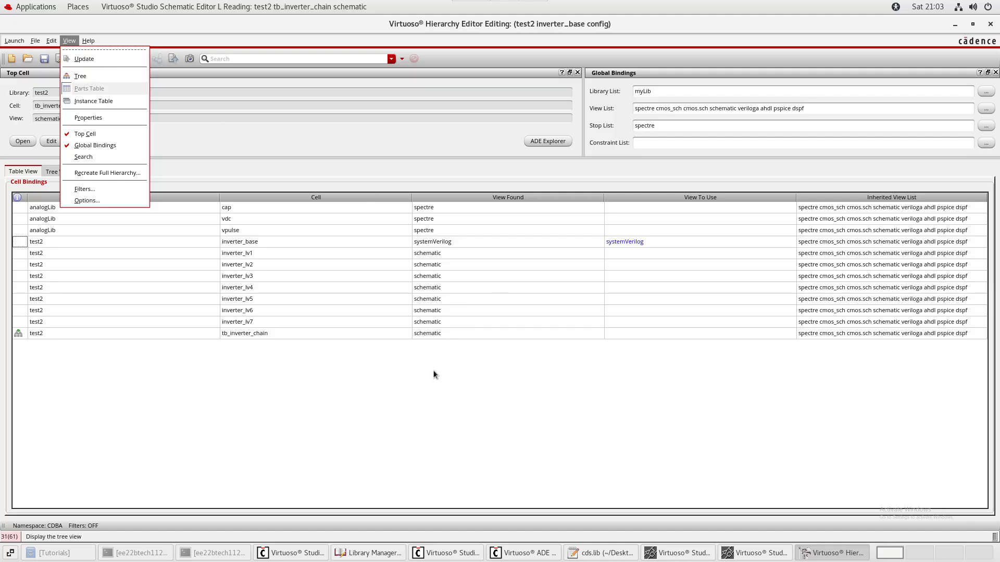
left_click(454, 249)
right_click(454, 244)
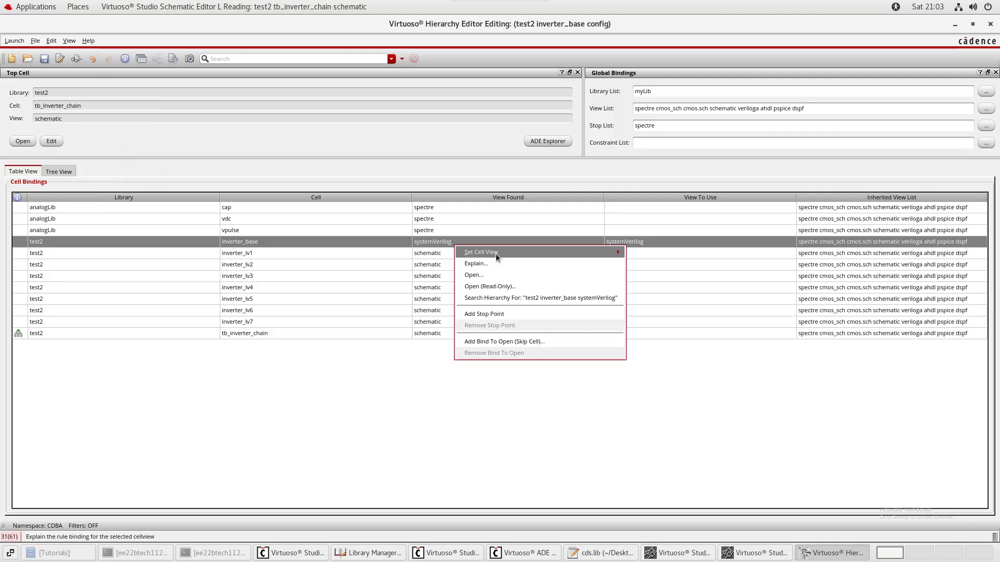
mouse_move(607, 250)
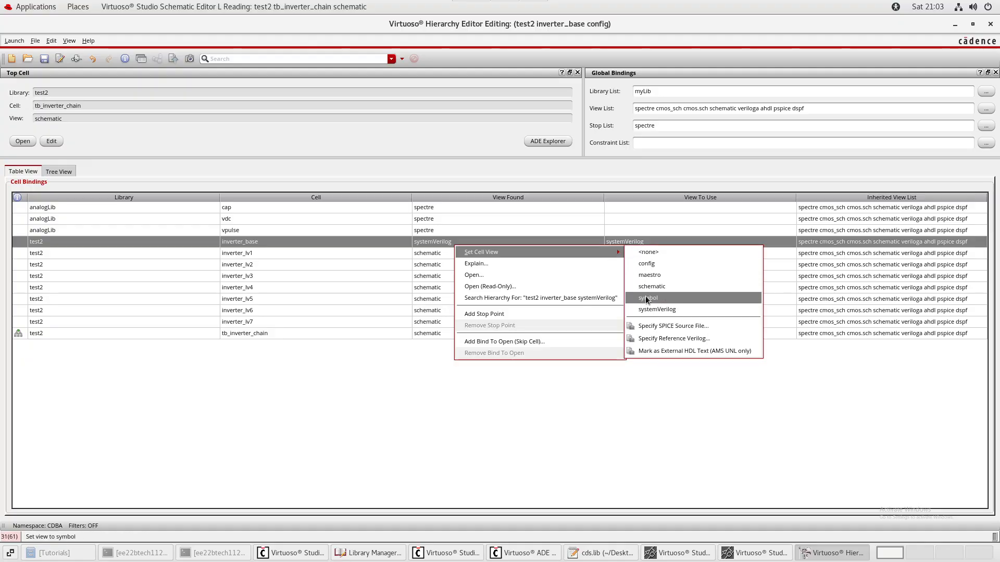
left_click(658, 287)
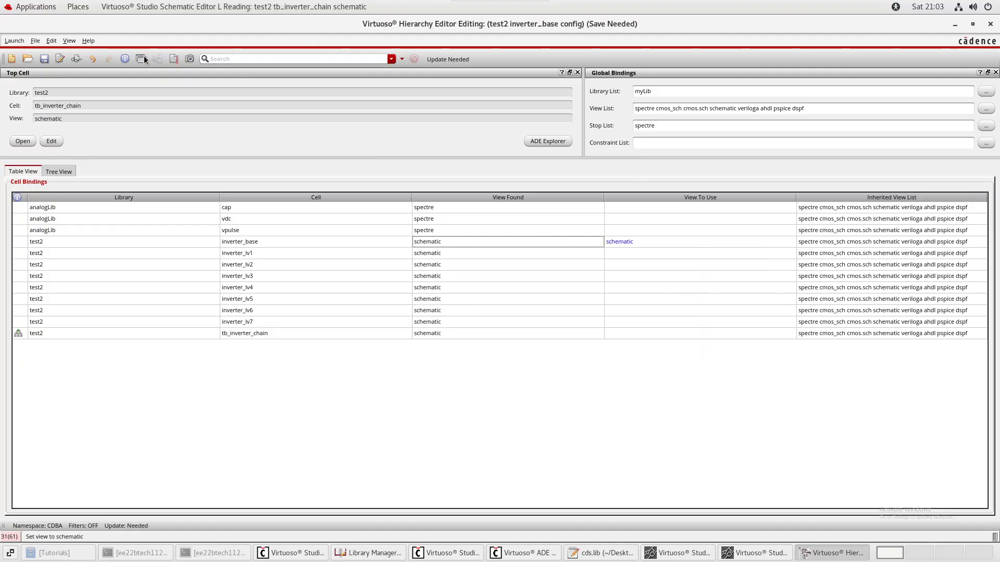
left_click(176, 62)
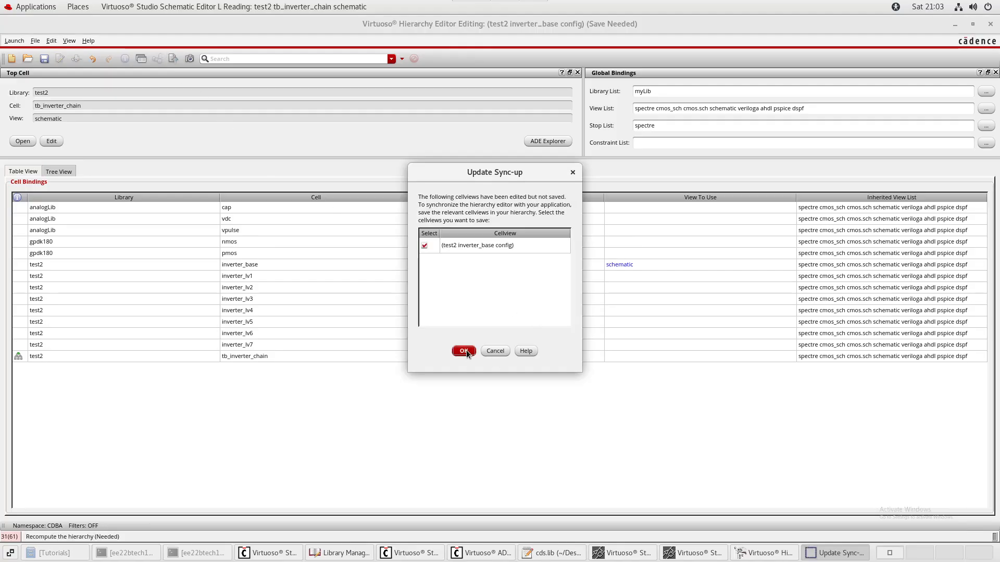
left_click(464, 351)
left_click(240, 247)
left_click(243, 253)
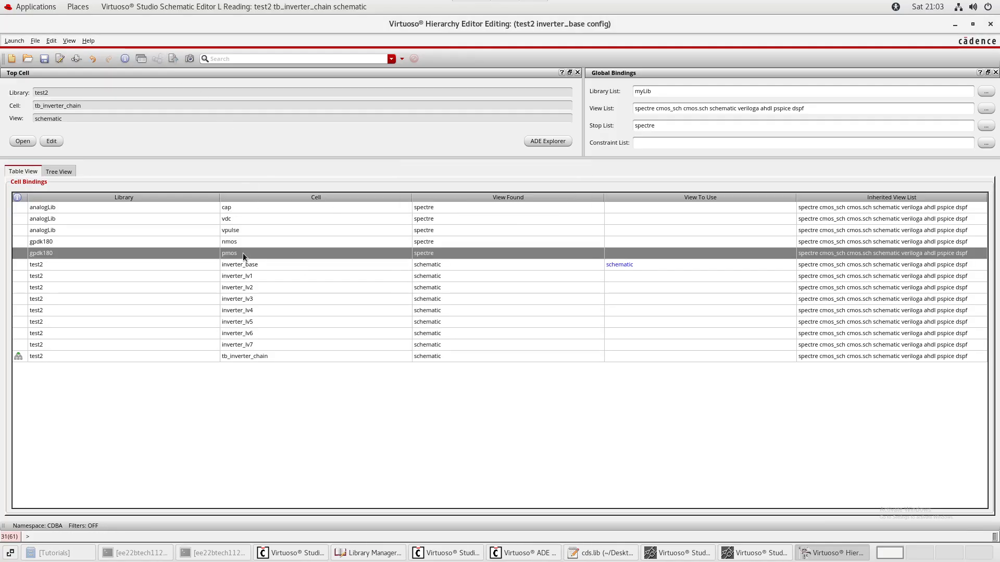
Examine the instance tree of tb_inverter_chain from I_inv_tb down through Iinv_lv6_1 to the transistors inside Iinv_lv7_1.
left_click(61, 171)
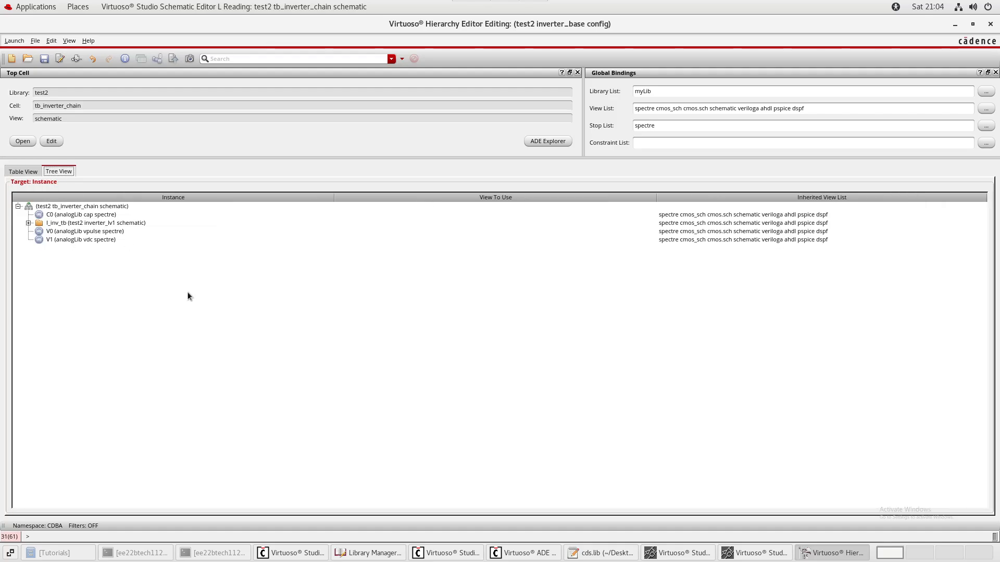
left_click(29, 223)
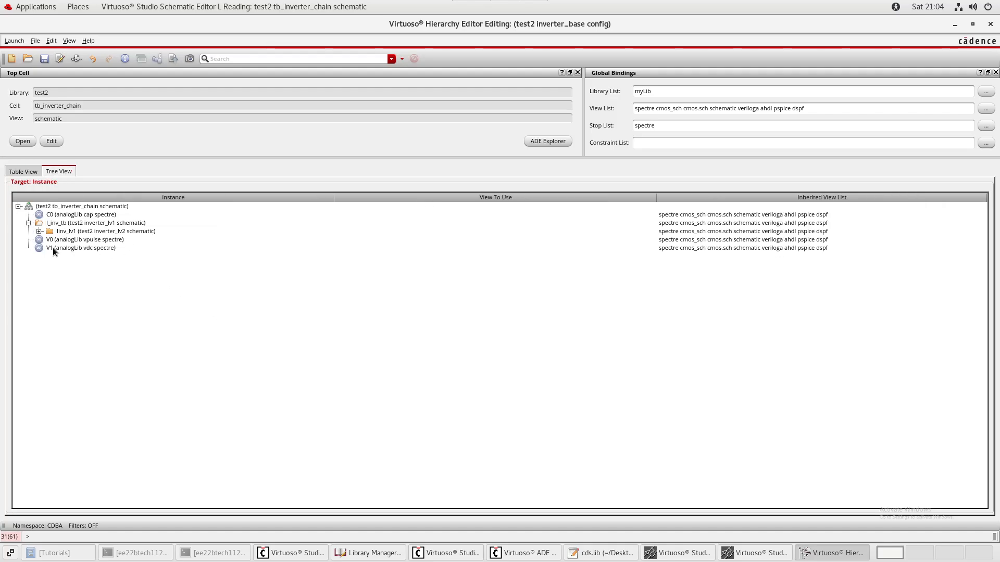
left_click(39, 231)
left_click(50, 240)
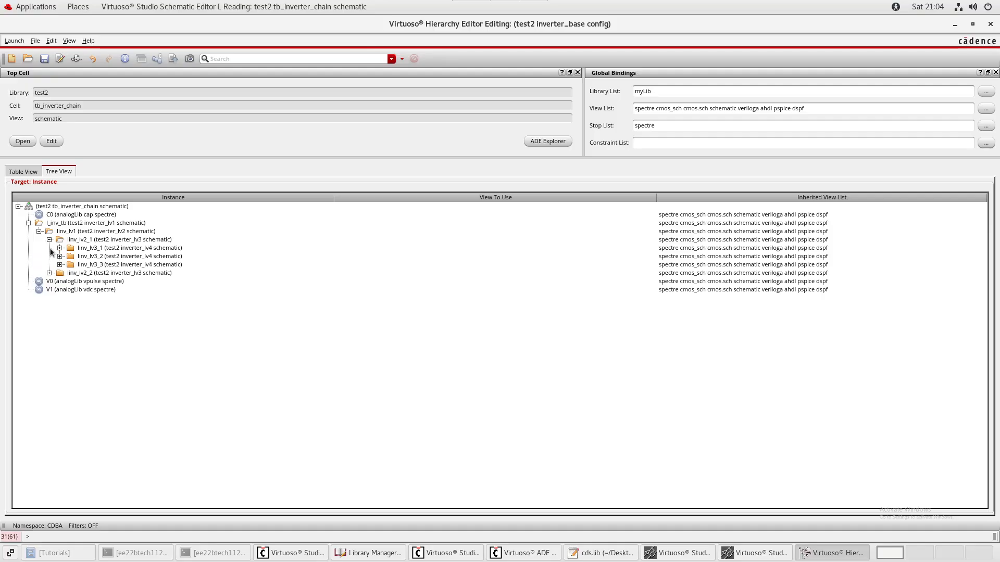
left_click(59, 247)
left_click(71, 256)
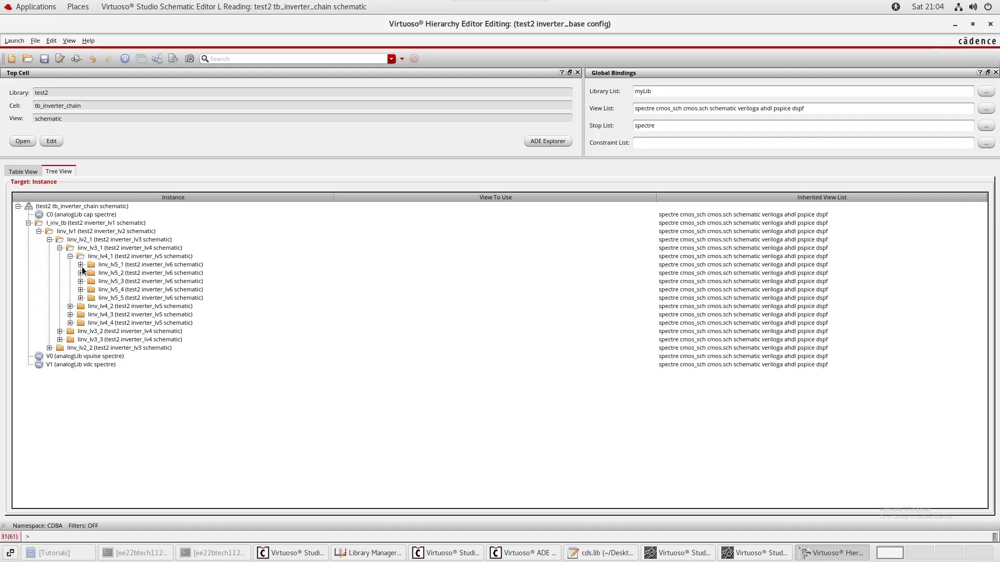
left_click(81, 265)
left_click(91, 273)
left_click(101, 281)
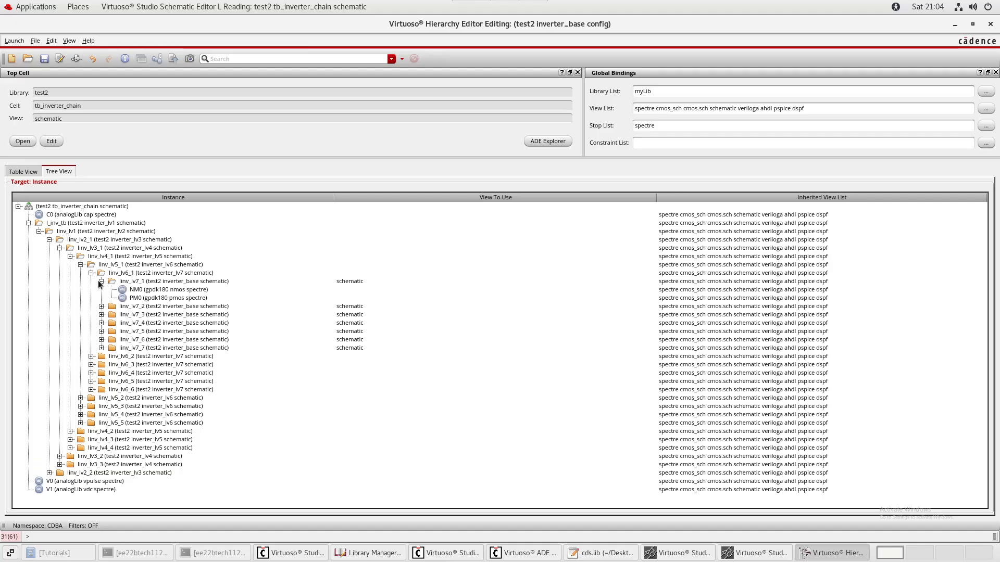
Bind only the instance Iinv_lv7_1 to its systemVerilog view, recompute the hierarchy and save the config cellview.
left_click(209, 283)
right_click(208, 283)
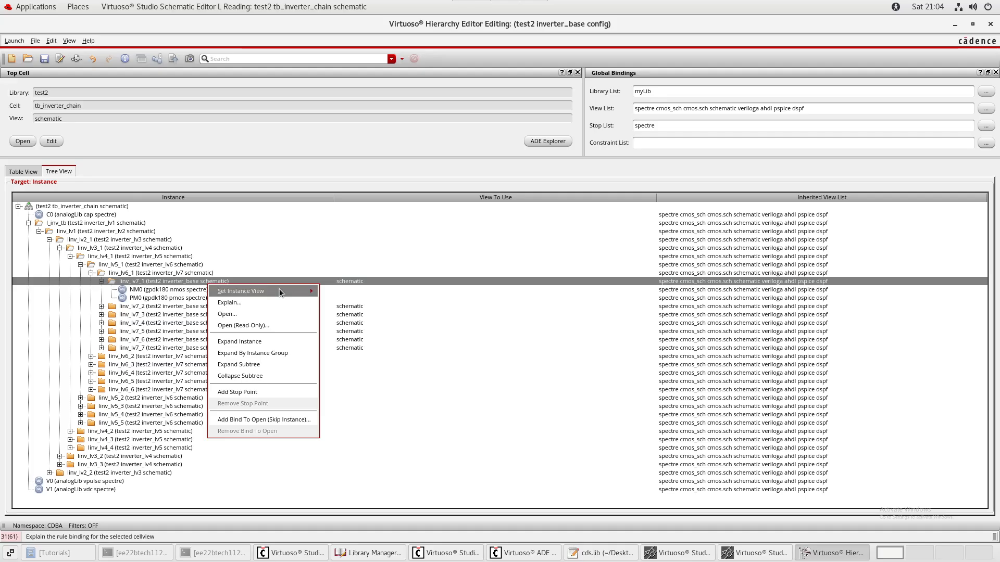
left_click(372, 172)
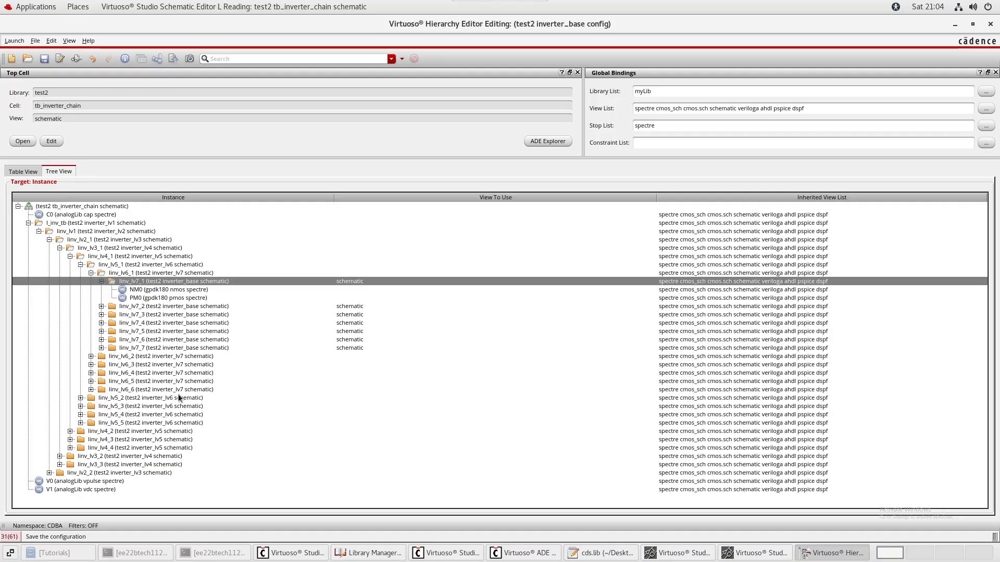
right_click(195, 282)
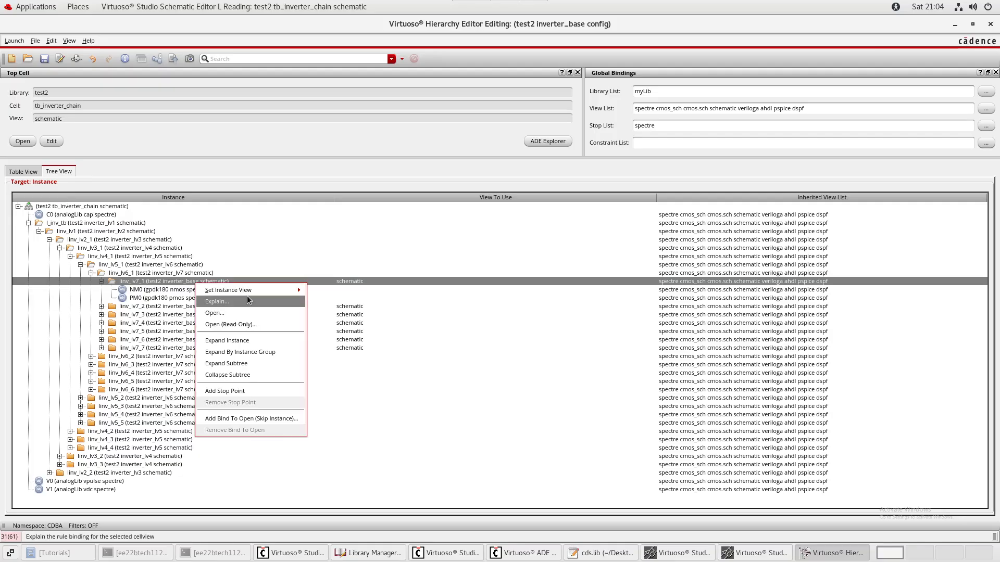
mouse_move(236, 292)
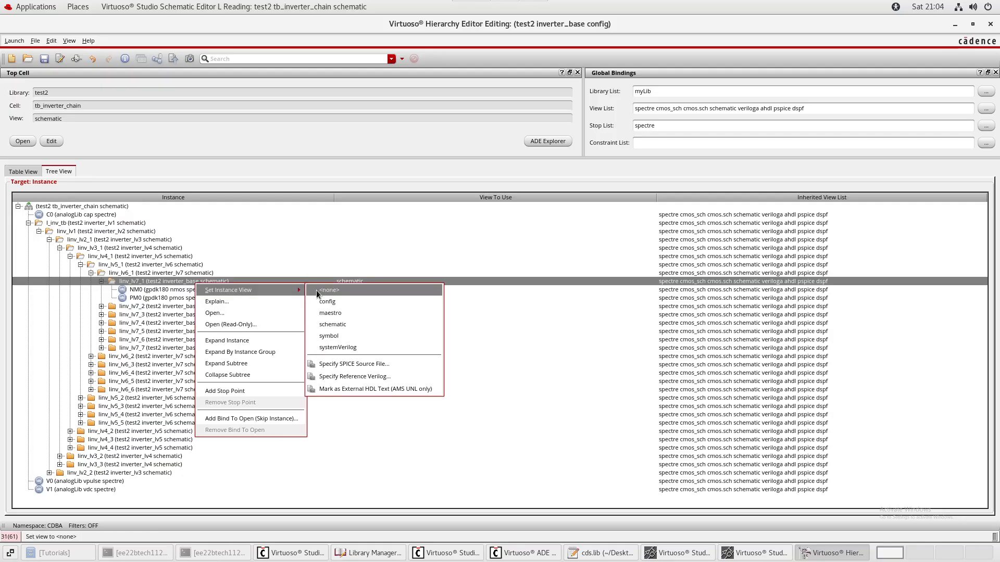
left_click(339, 349)
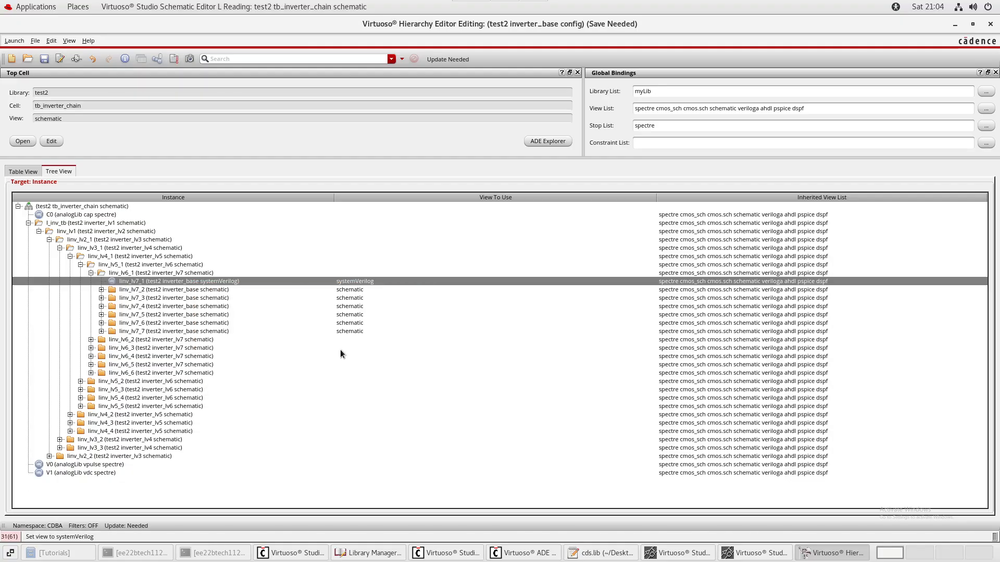
left_click(174, 59)
left_click(463, 350)
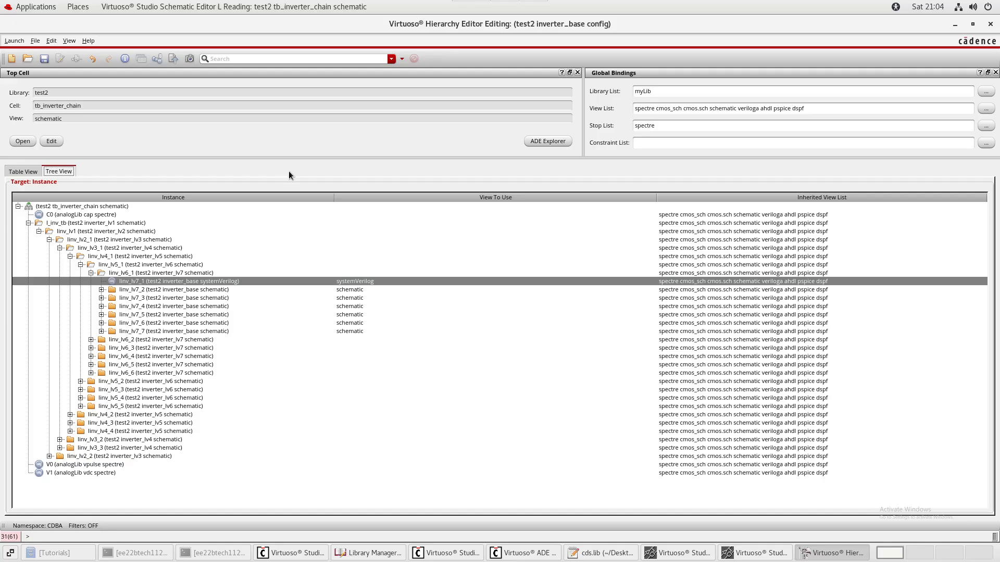
Compare the views of the neighbouring Iinv_lv7 instances and check the inverter_base, nmos and pmos cell bindings.
left_click(211, 291)
left_click(202, 298)
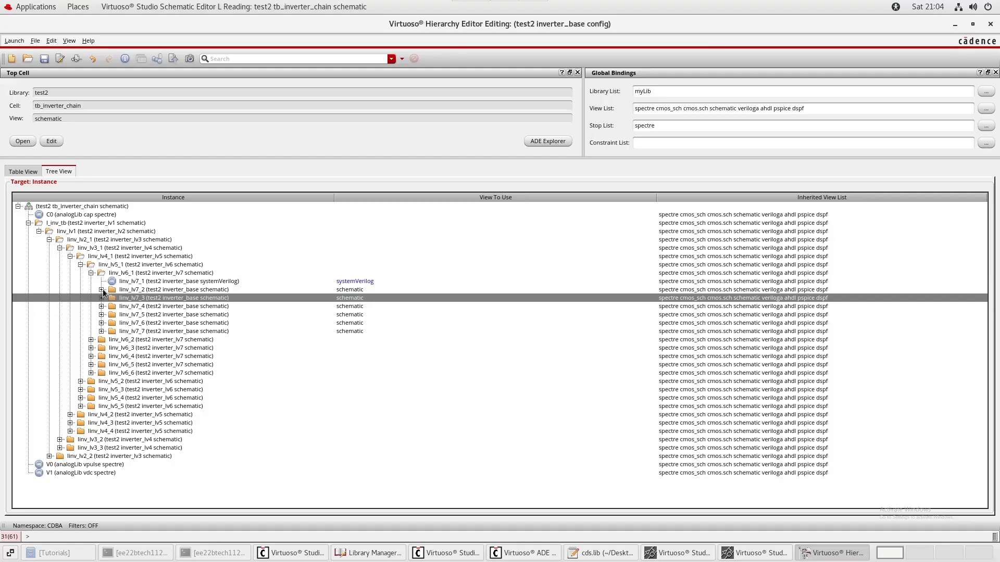
left_click(101, 289)
left_click(102, 290)
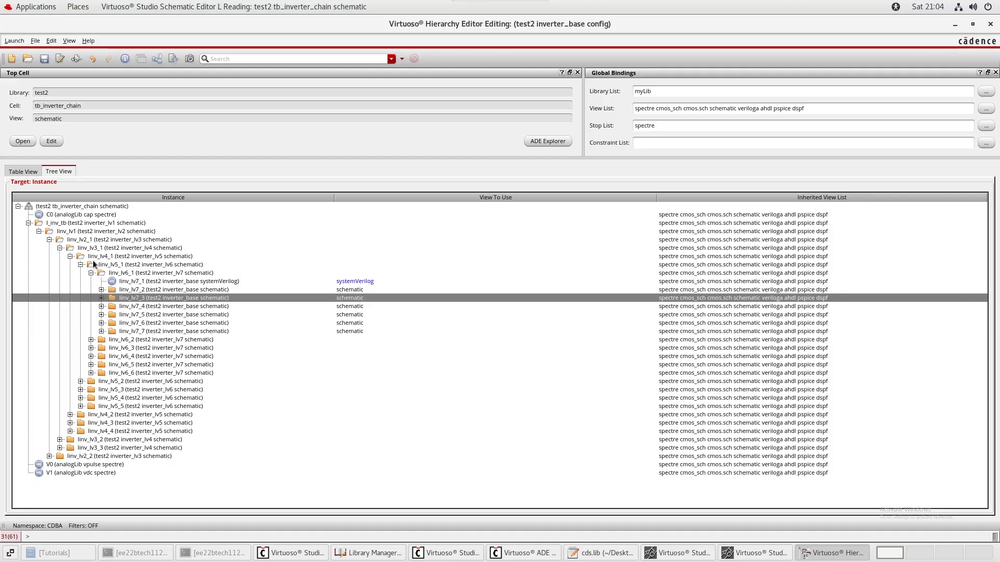
left_click(31, 174)
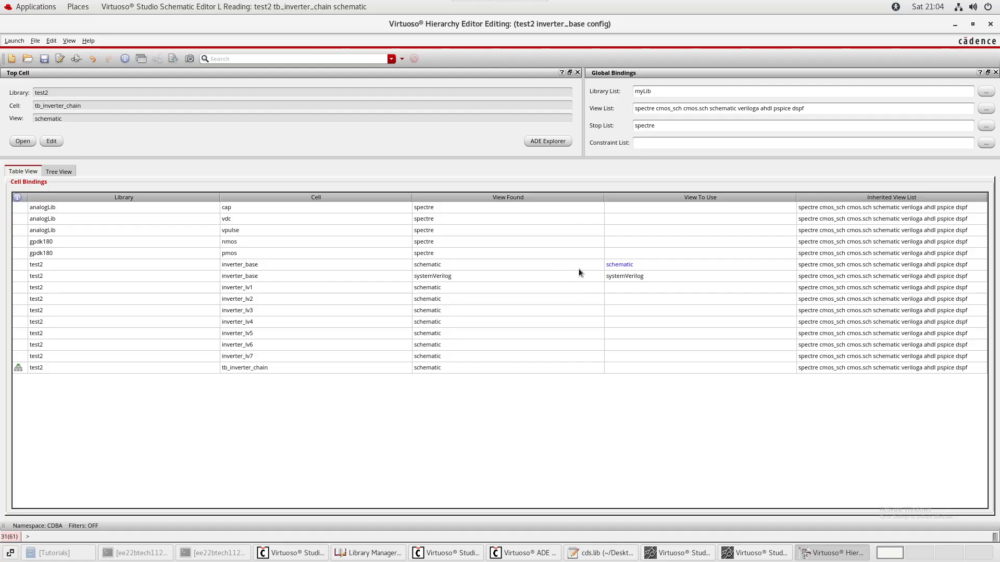
left_click(437, 253)
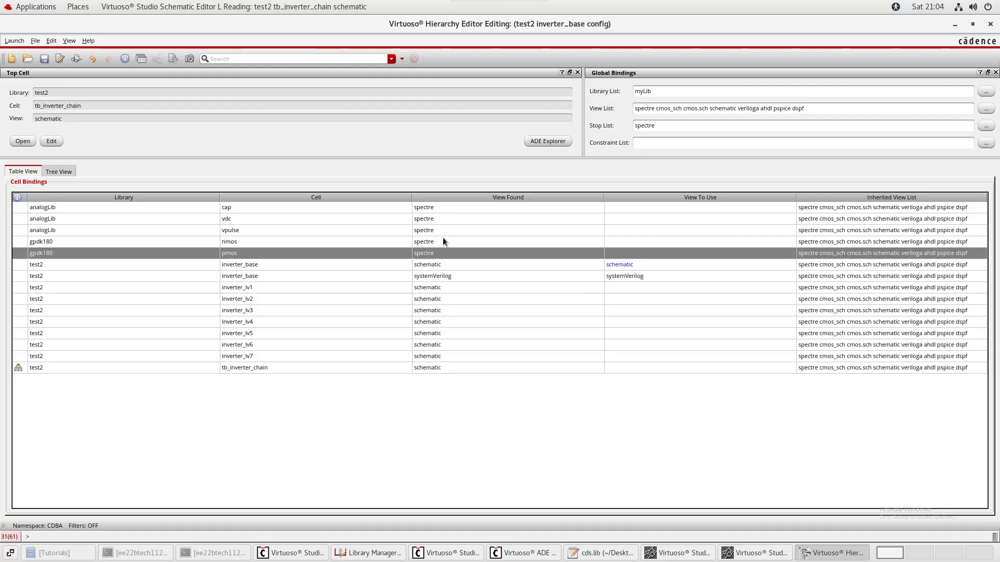
left_click(442, 238)
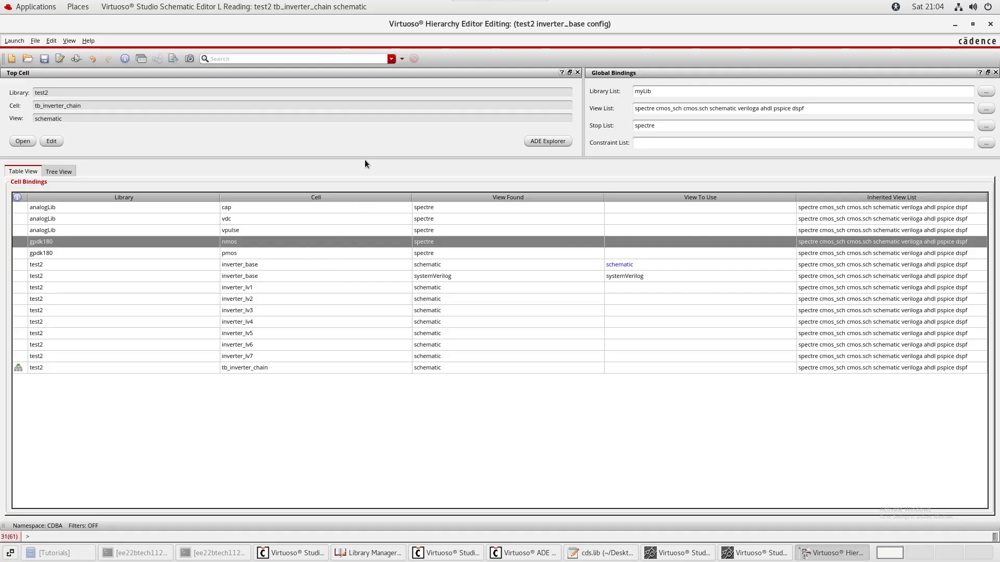
Close the Hierarchy Editor and the tb_inverter_chain schematic window to return to the Library Manager.
double_click(307, 25)
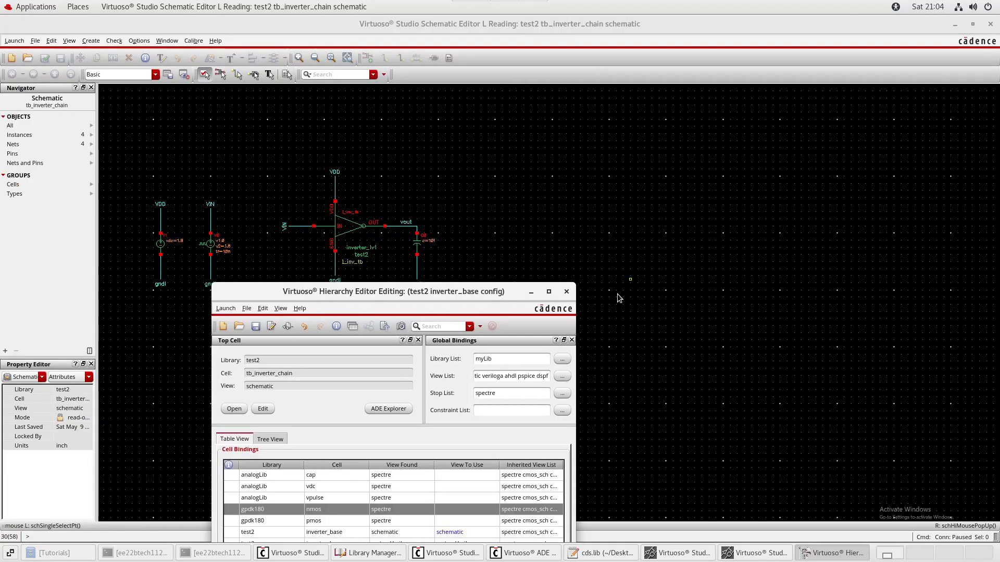
left_click(566, 292)
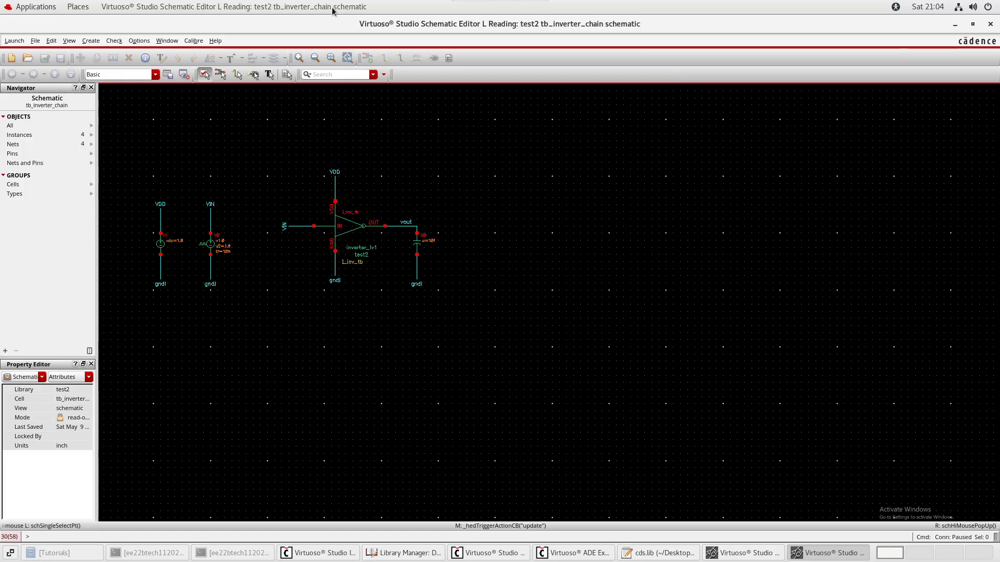
left_click_drag(632, 23, 616, 259)
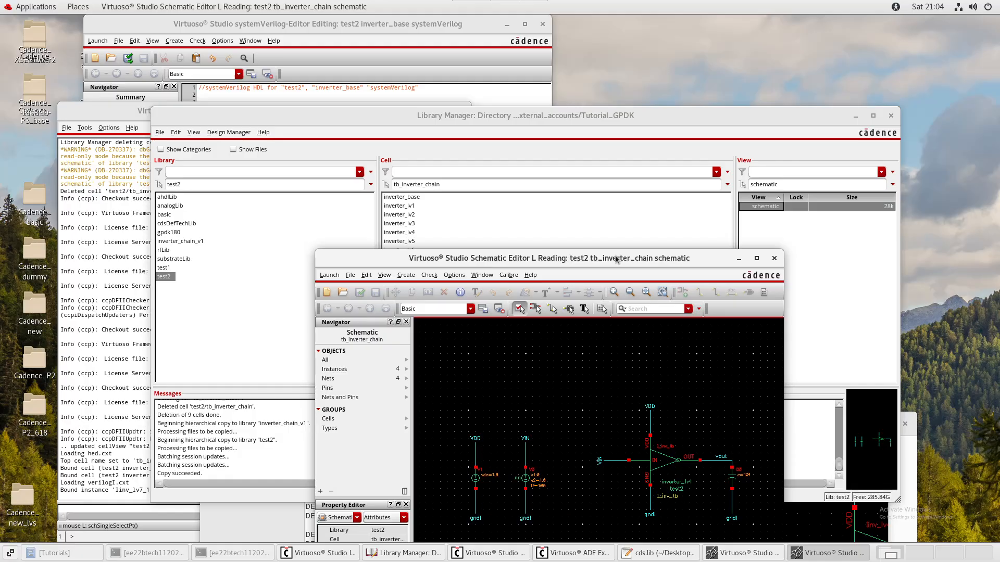
left_click(774, 258)
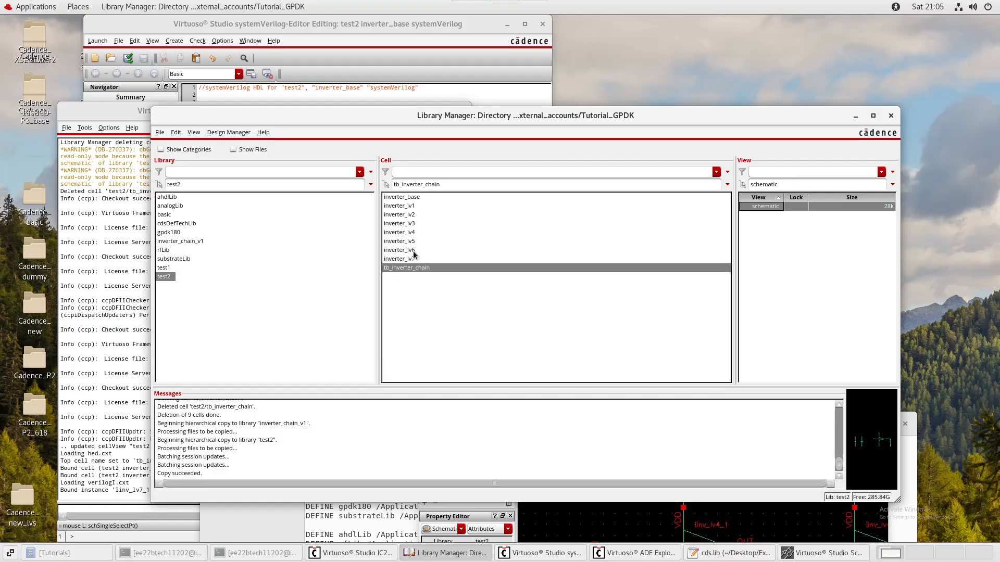
Permanently delete the cells inverter_lv1 through inverter_lv7 and tb_inverter_chain from the test2 library, keeping inverter_base.
right_click(409, 271)
left_click(434, 307)
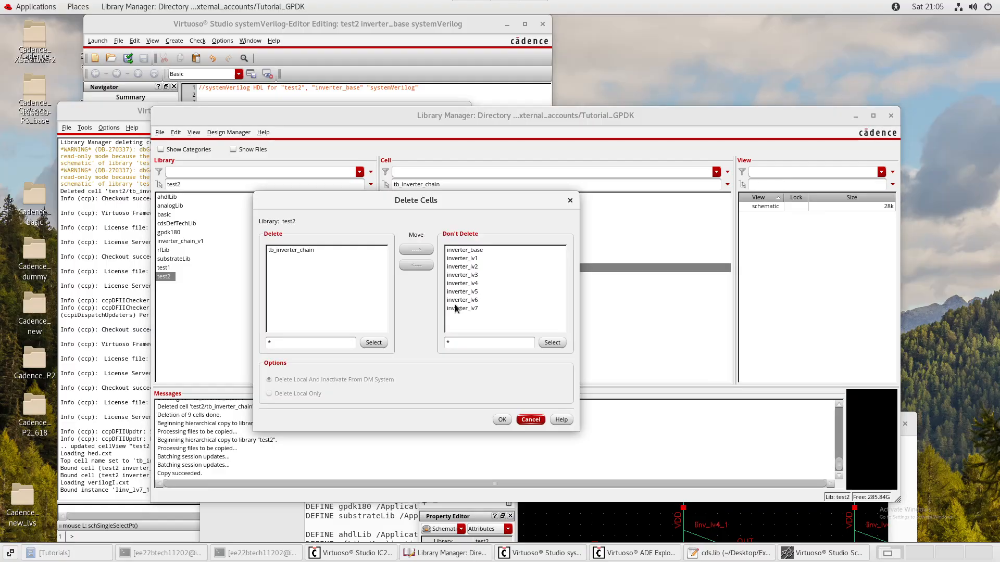
left_click(475, 258)
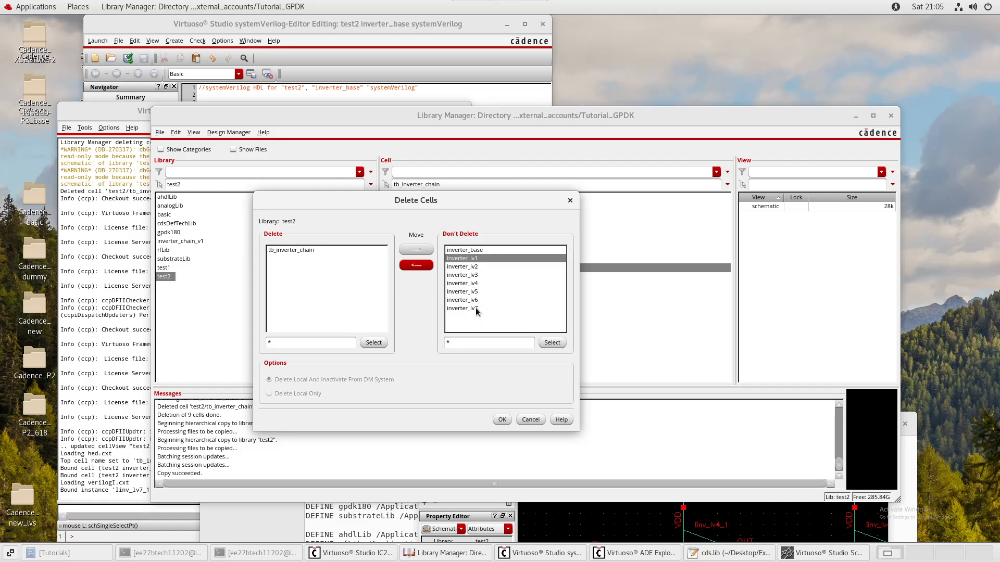
left_click(476, 309, "shift")
left_click(416, 265)
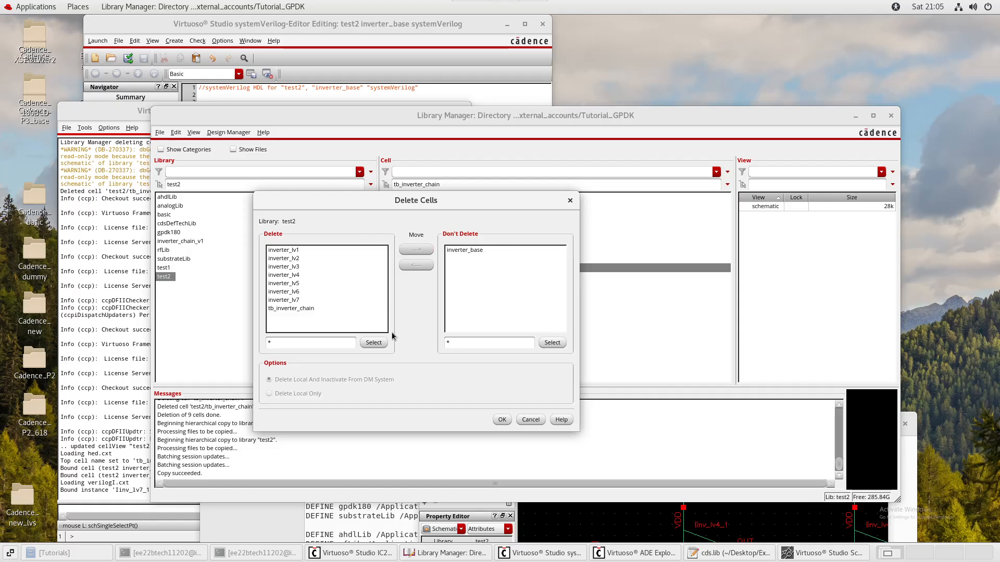
left_click(501, 419)
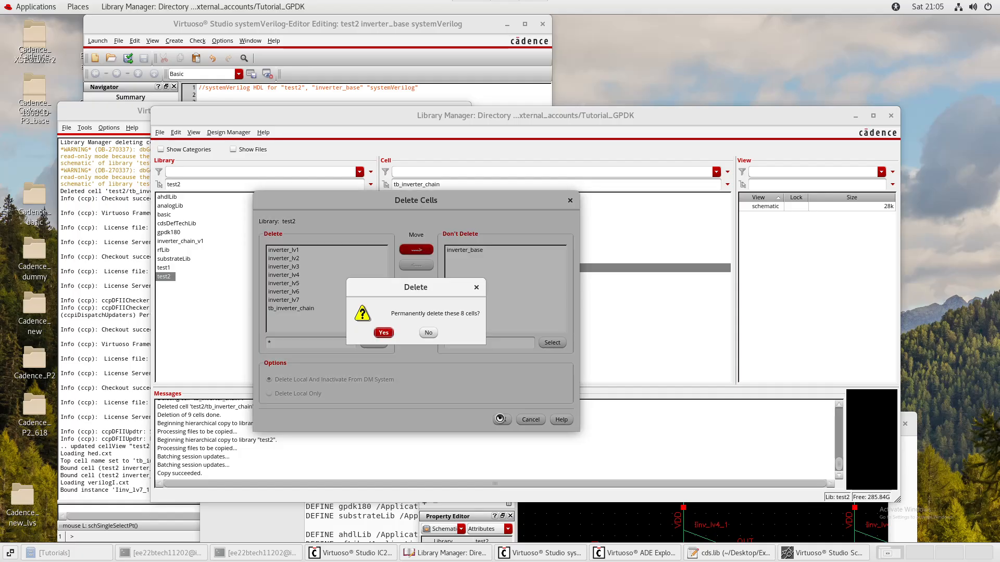
left_click(384, 333)
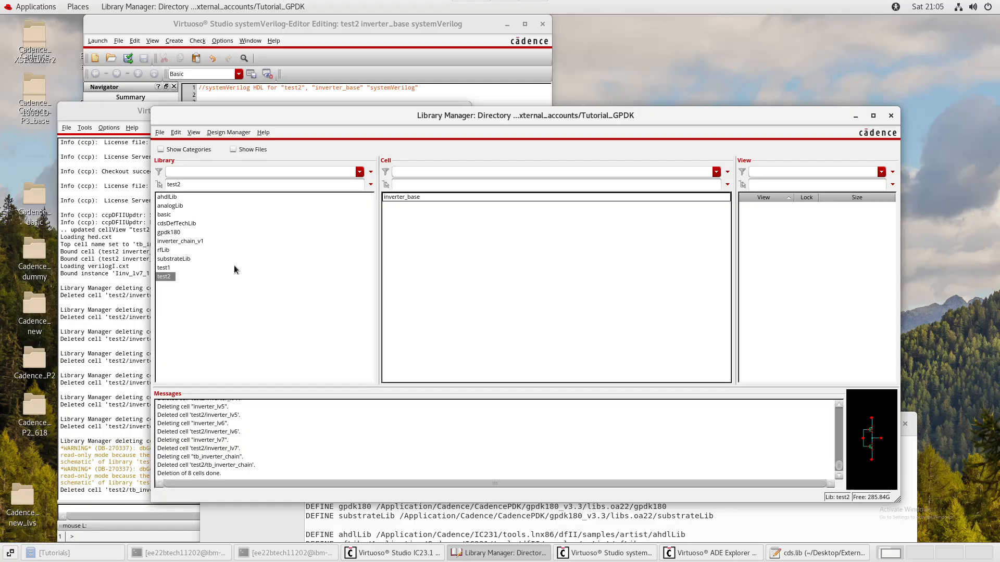
Hierarchically copy tb_inverter_chain's maestro view from inverter_chain_v1 to test2, leaving the conflicting library data.dm file uncopied.
left_click(180, 241)
left_click(443, 295)
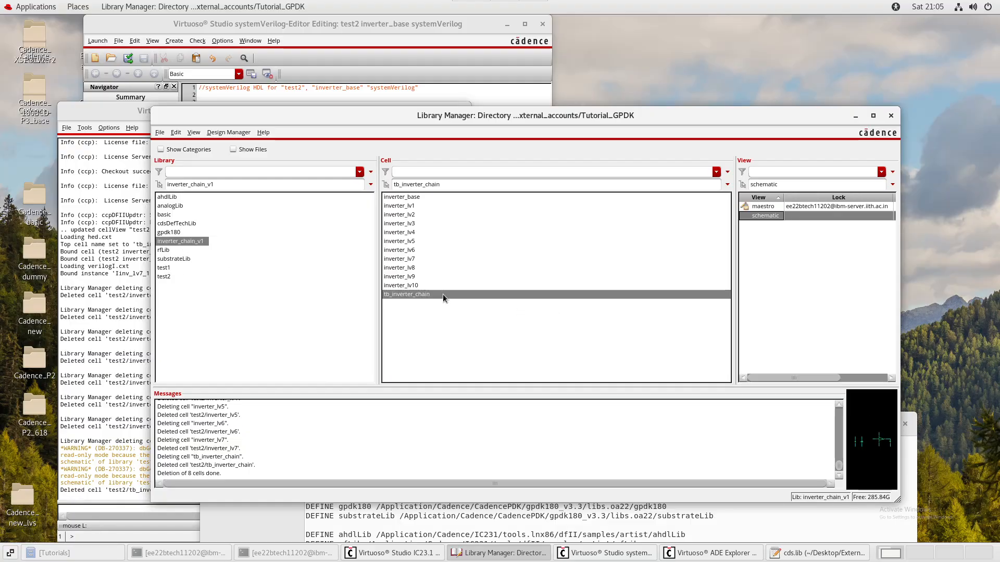
left_click(762, 206)
right_click(770, 204)
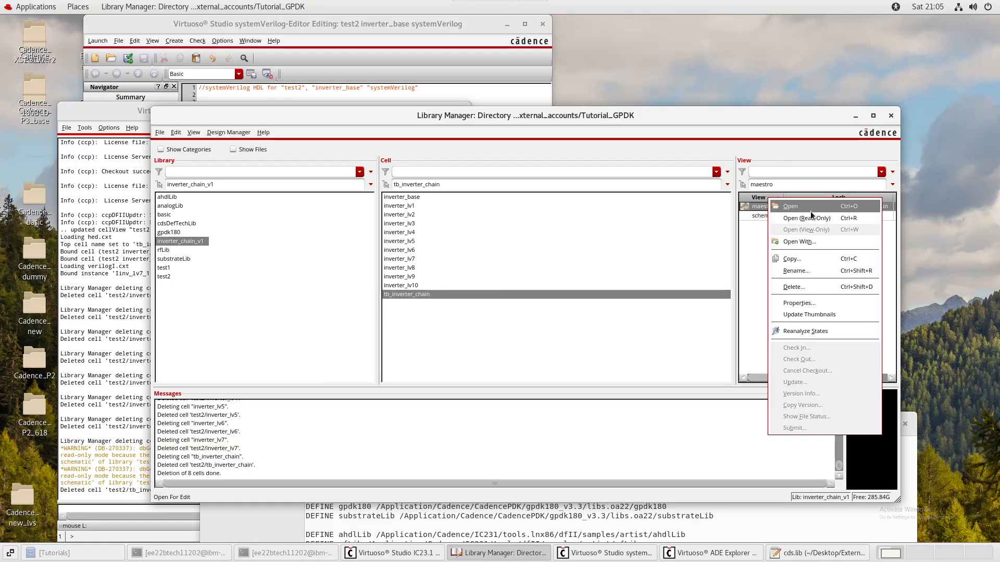
left_click(792, 259)
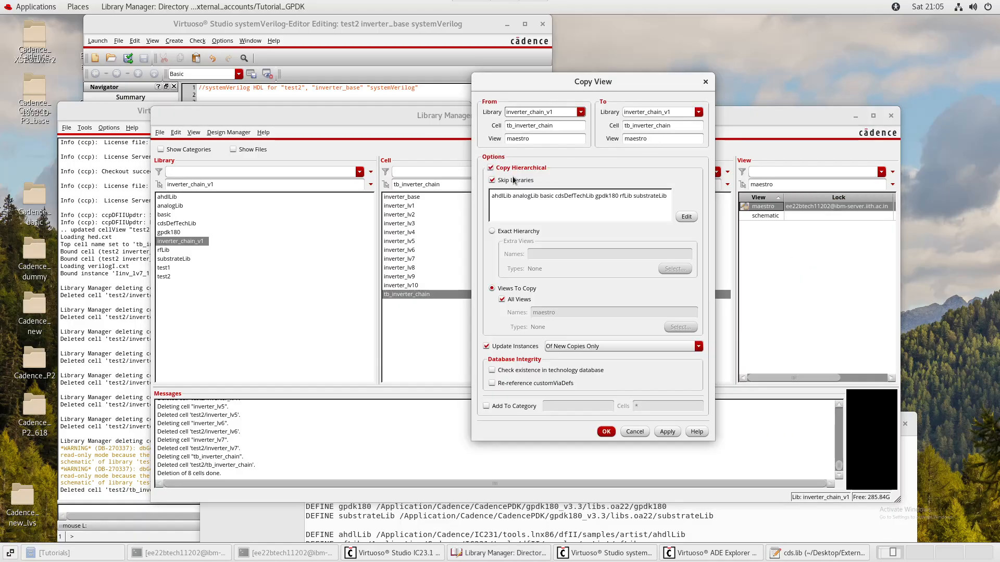
left_click(699, 113)
left_click(646, 196)
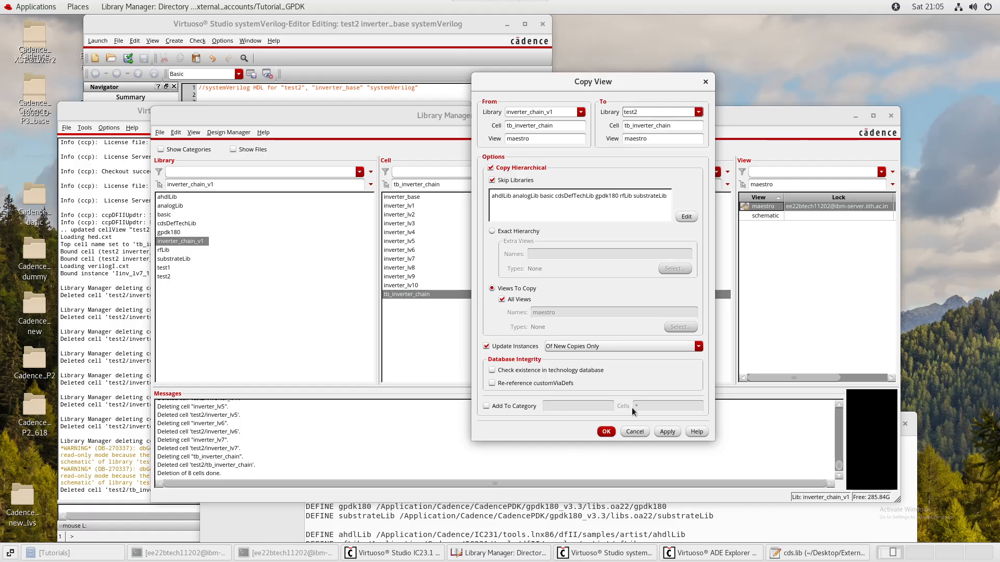
left_click(612, 434)
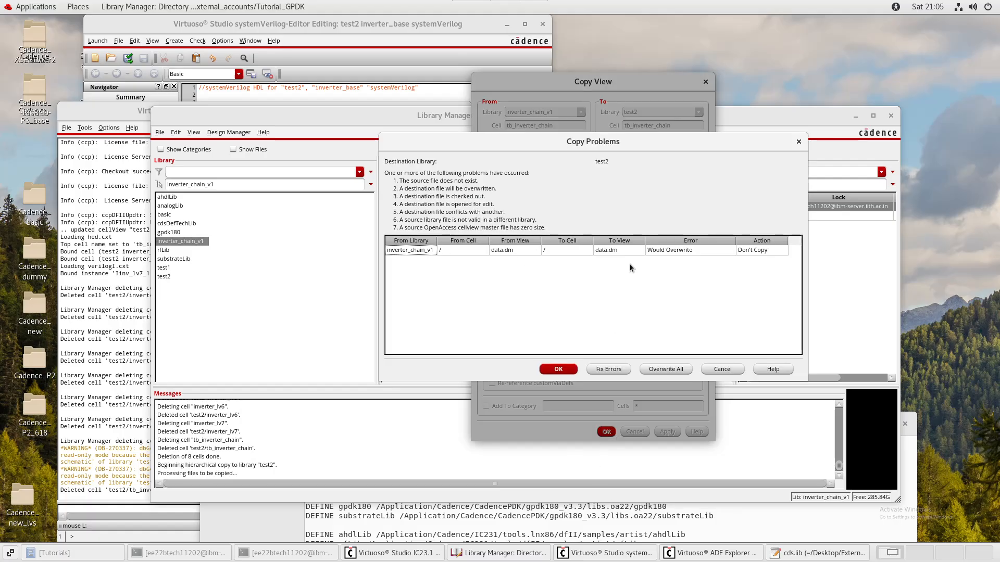
left_click(558, 370)
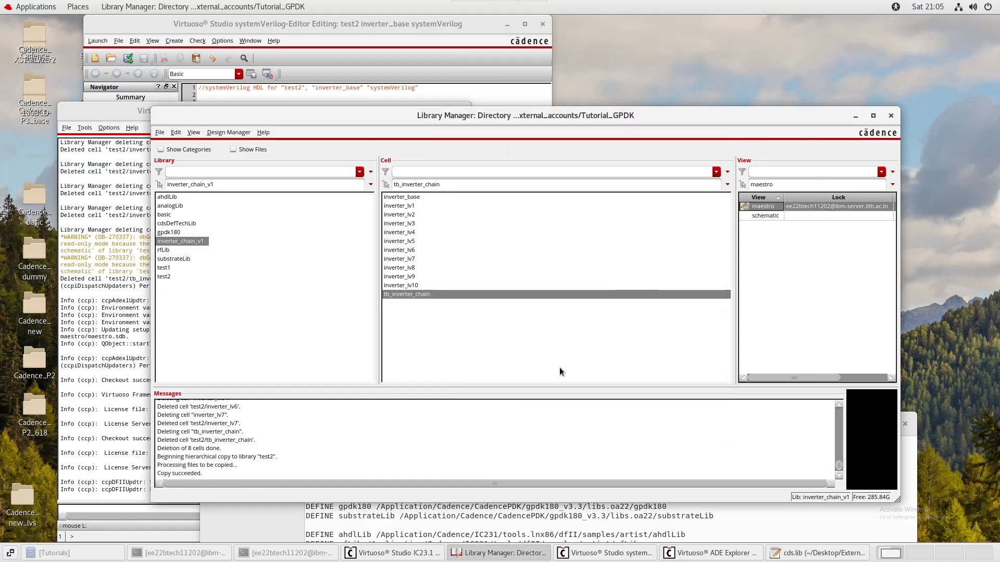
Examine which cells test2 contains and compare the views of inverter_base and tb_inverter_chain.
left_click(164, 276)
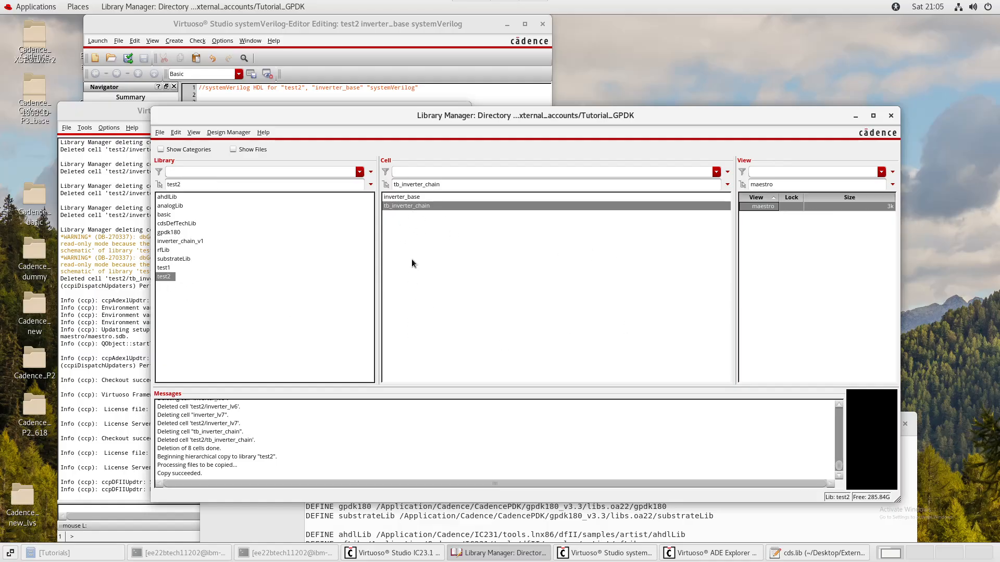
left_click(578, 286)
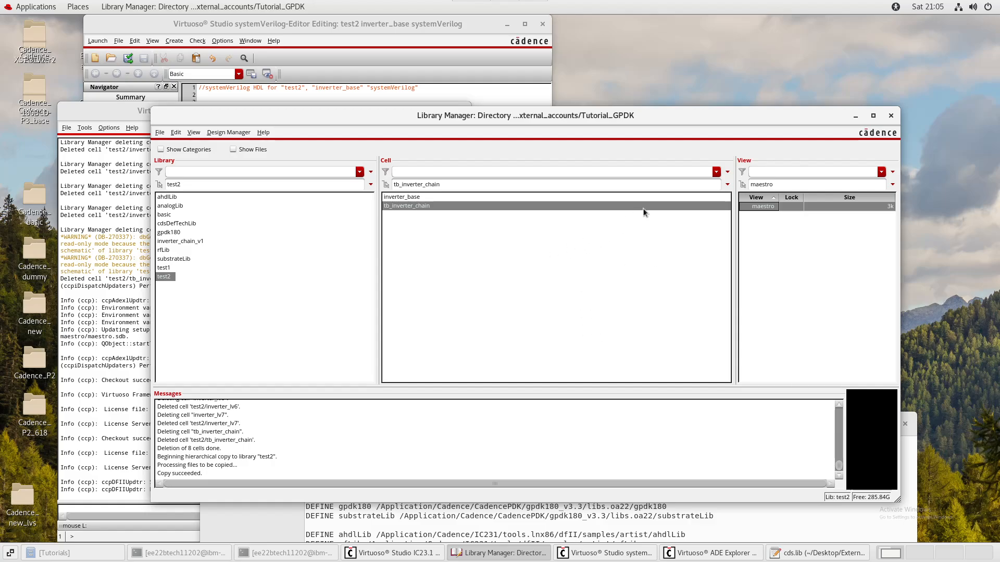
left_click(435, 199)
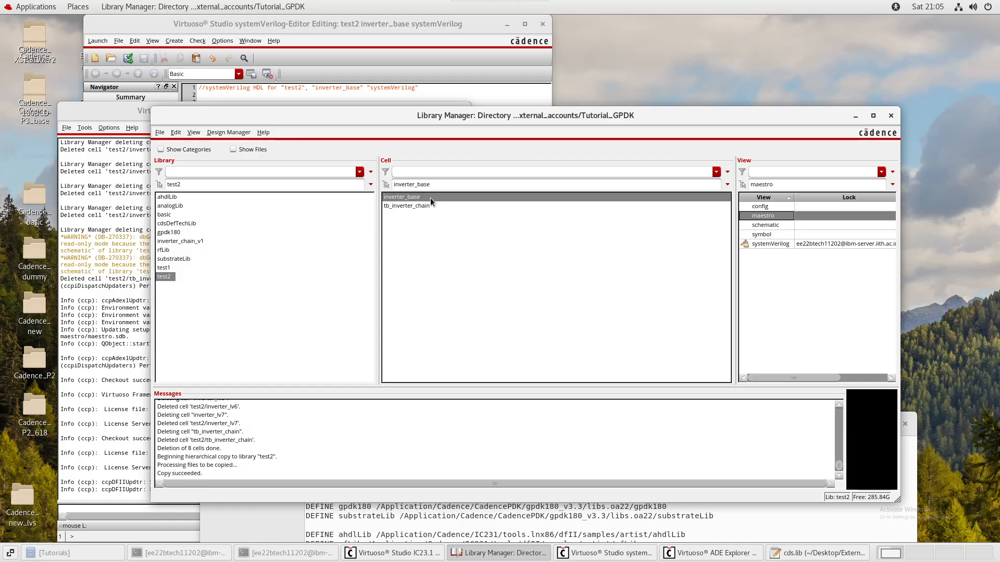
left_click(416, 206)
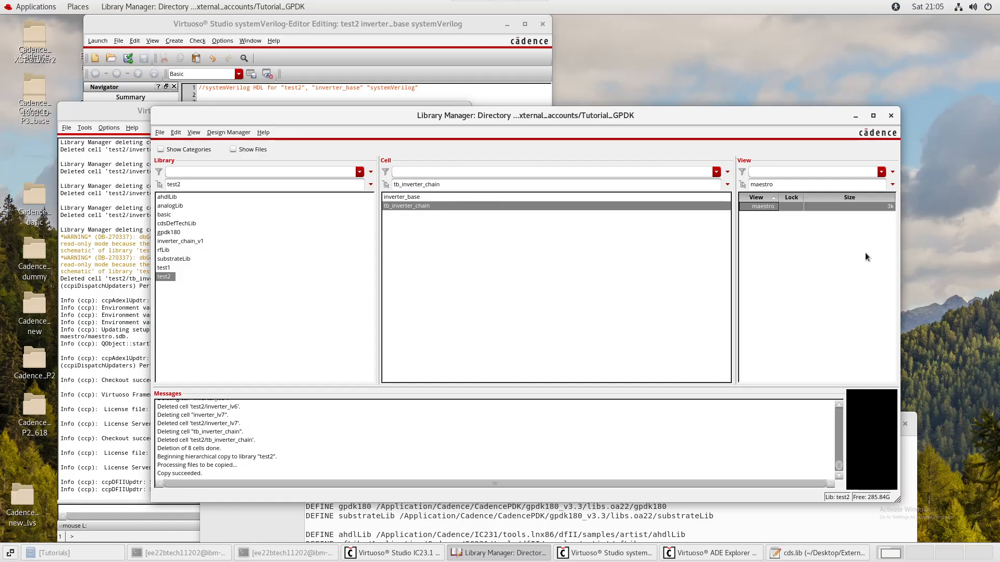
Open test2's tb_inverter_chain maestro view, check the library, cell and view its test design refers to, and close it.
double_click(755, 207)
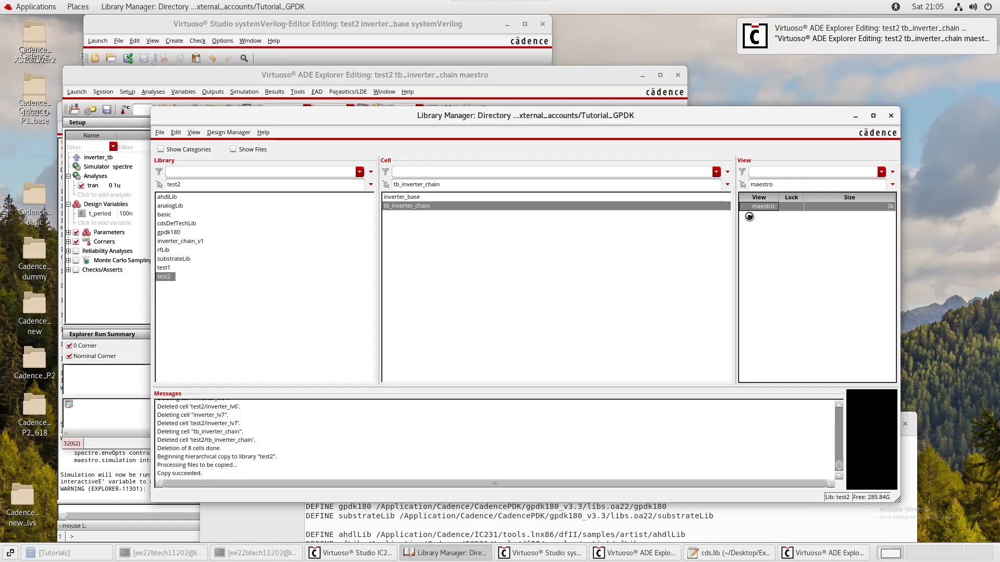
left_click(474, 94)
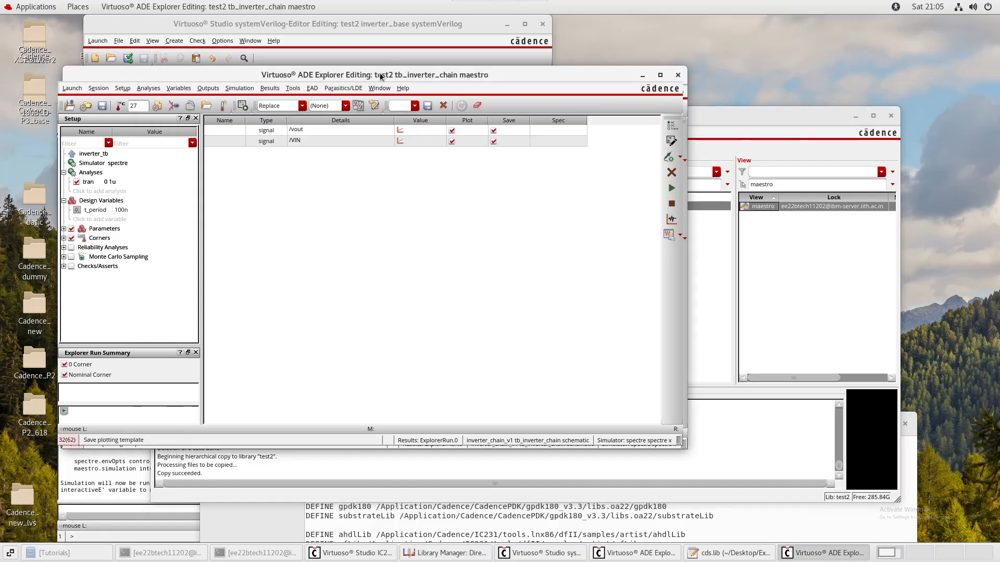
double_click(386, 74)
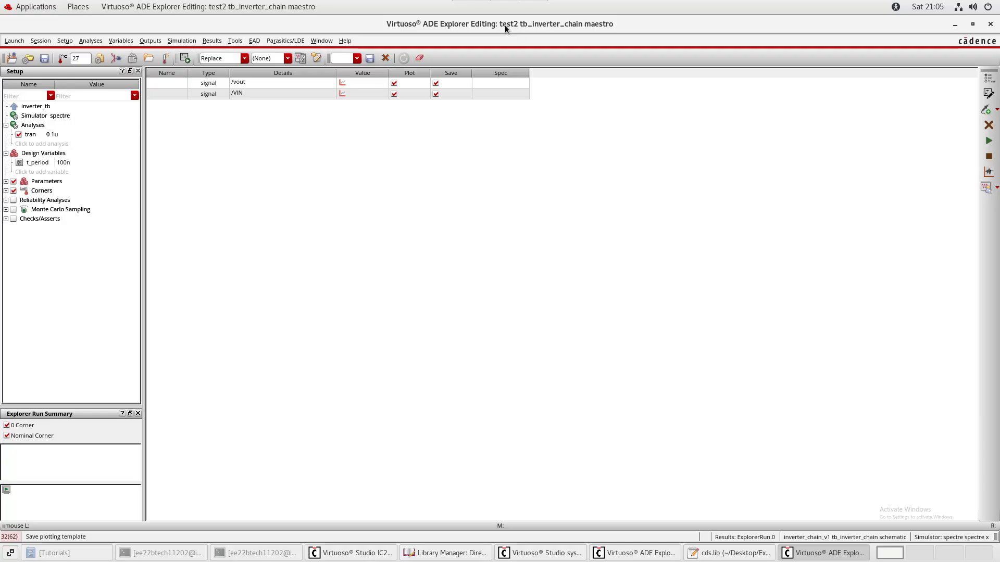
right_click(28, 108)
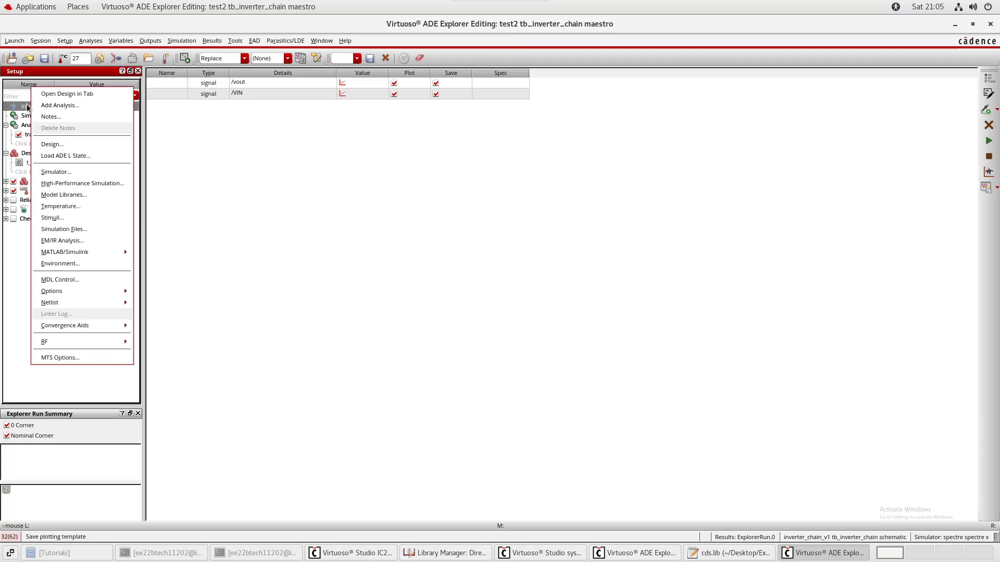
left_click(57, 143)
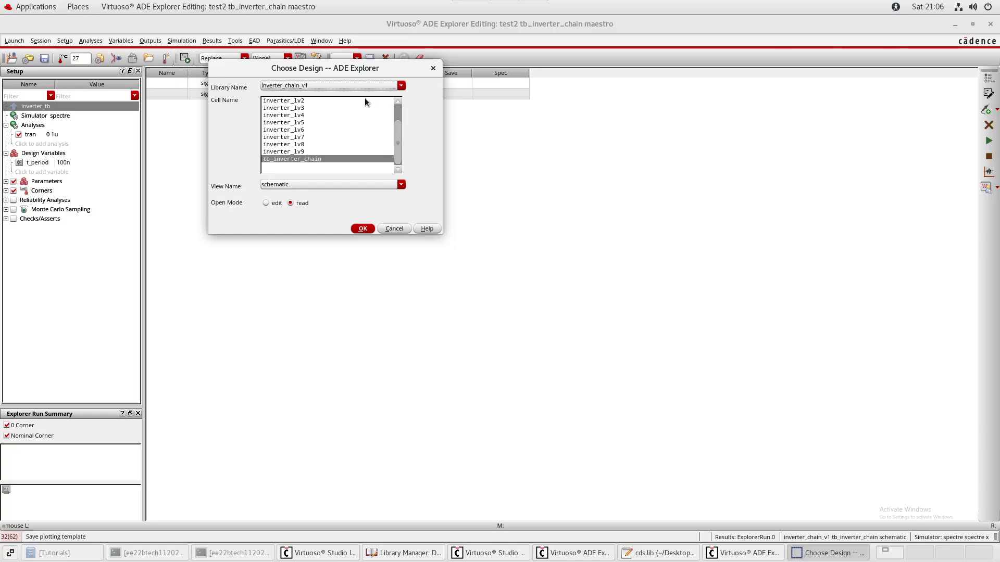
left_click_drag(336, 72, 491, 115)
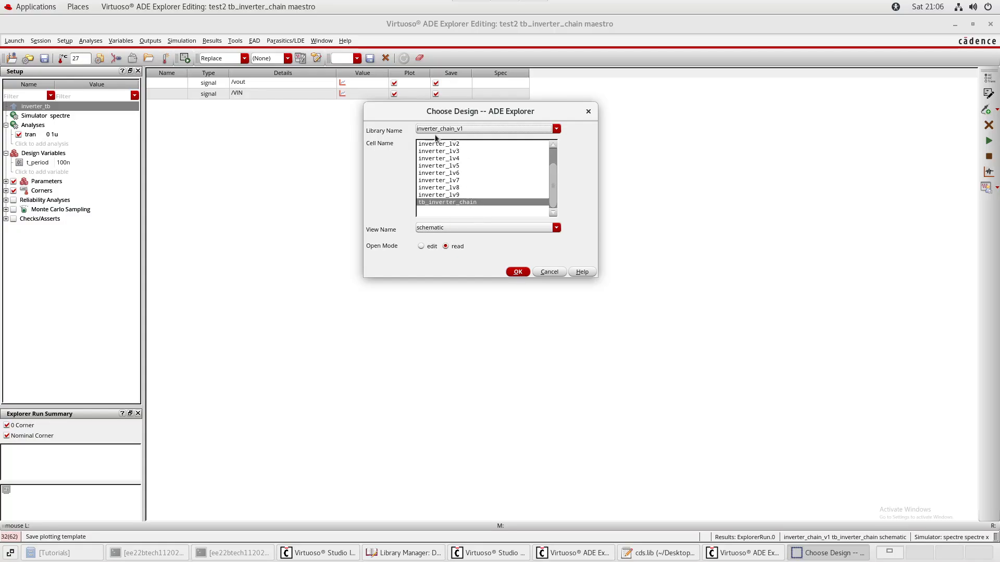
left_click(589, 112)
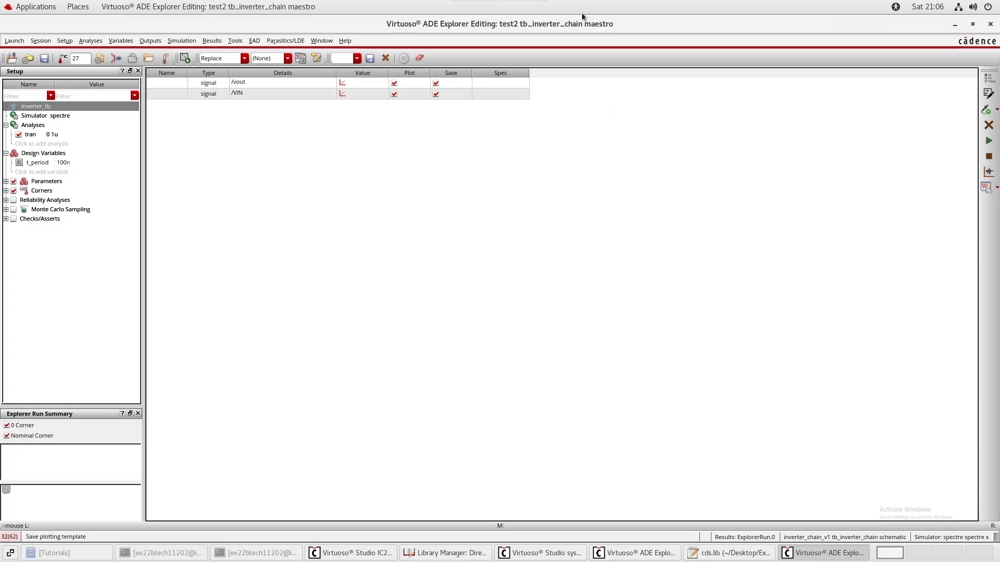
left_click_drag(610, 26, 416, 189)
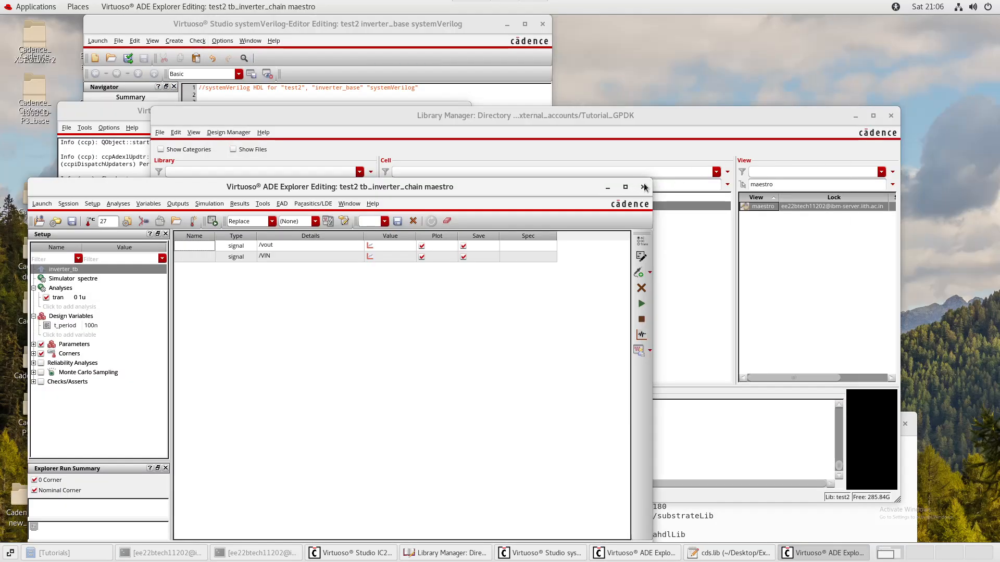
left_click(800, 276)
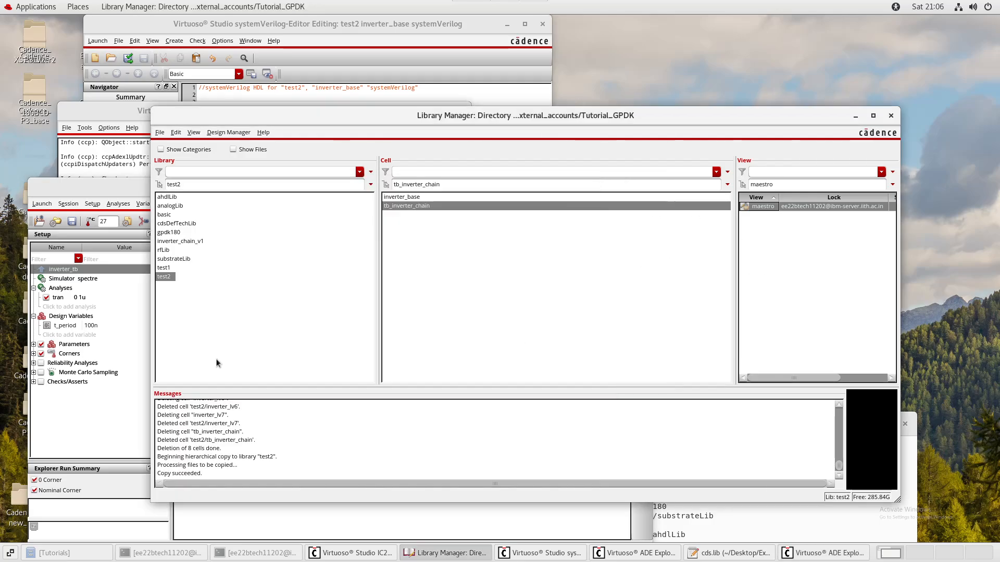
left_click(118, 447)
left_click(643, 187)
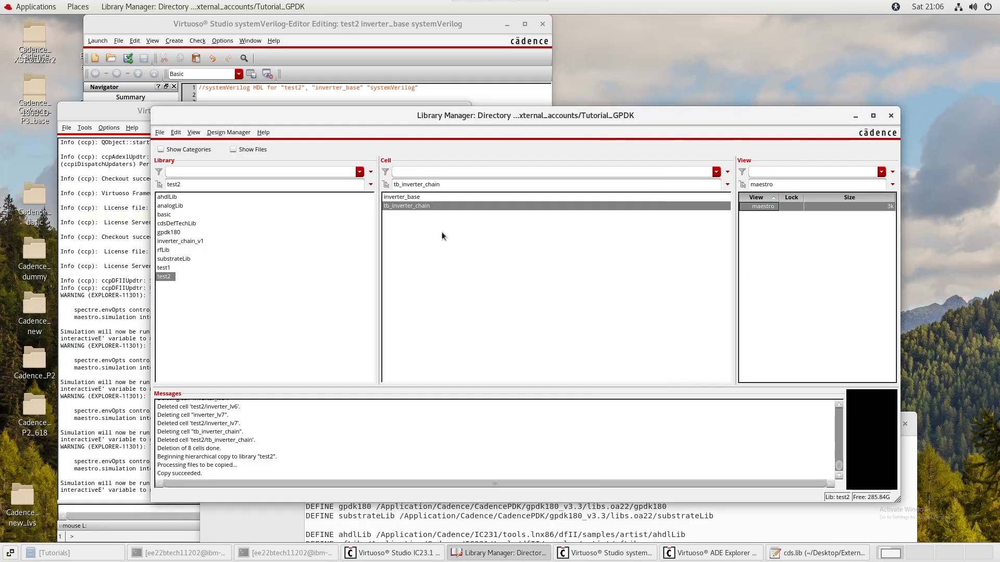
Permanently delete the cell tb_inverter_chain from the test2 library.
right_click(428, 205)
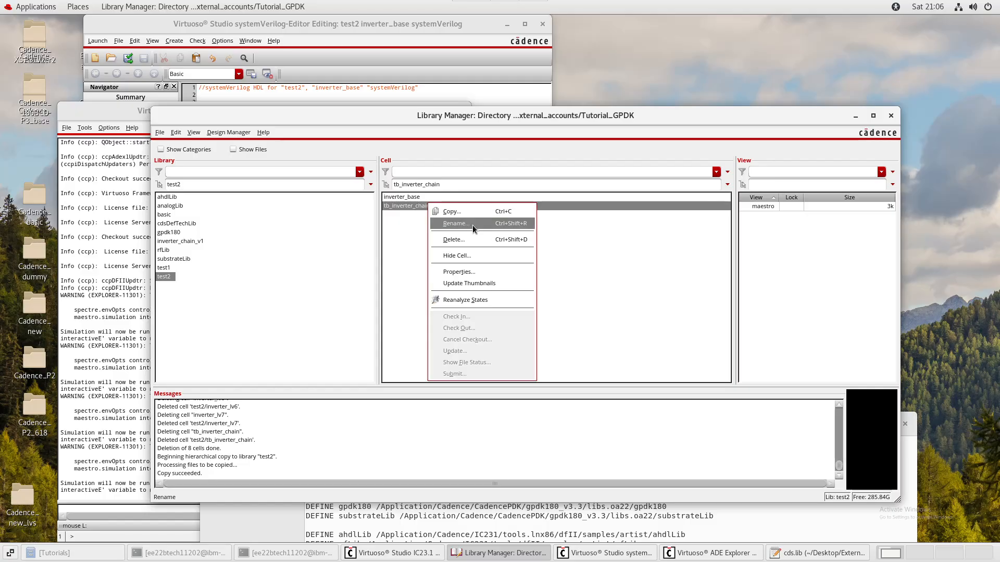
left_click(445, 242)
left_click(501, 420)
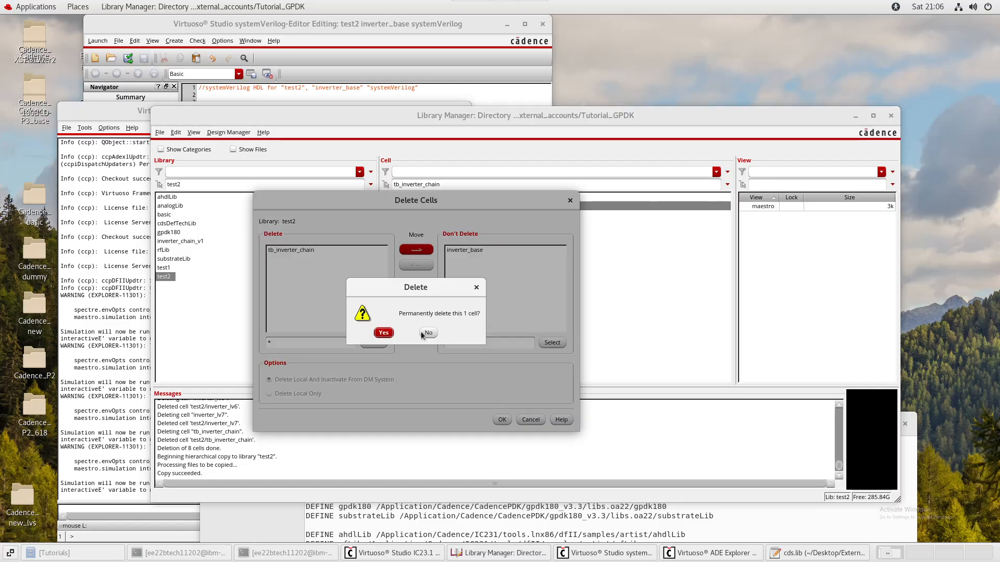
left_click(383, 333)
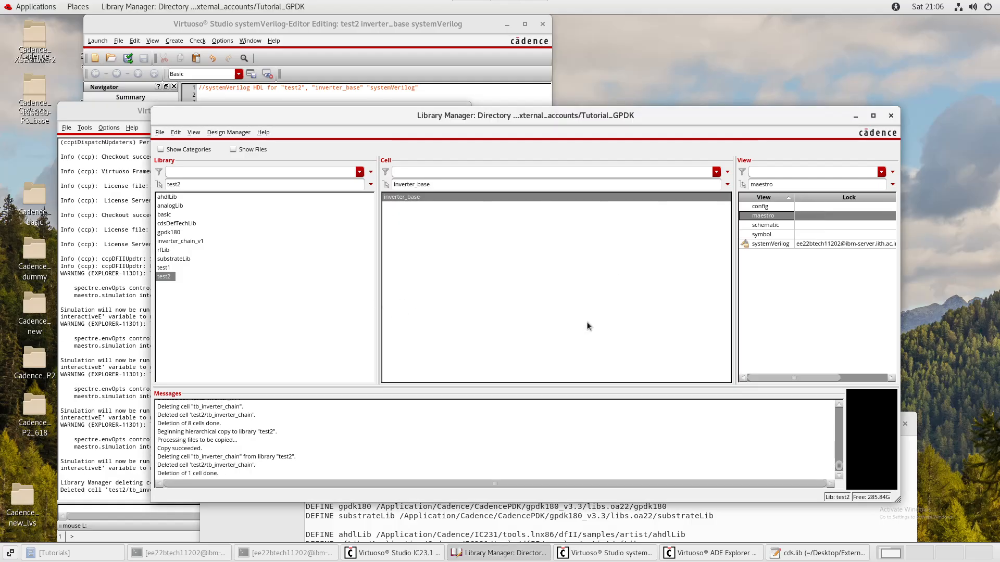
Launch a hierarchical copy of the whole tb_inverter_chain cell with all views from inverter_chain_v1 to test2.
left_click(179, 241)
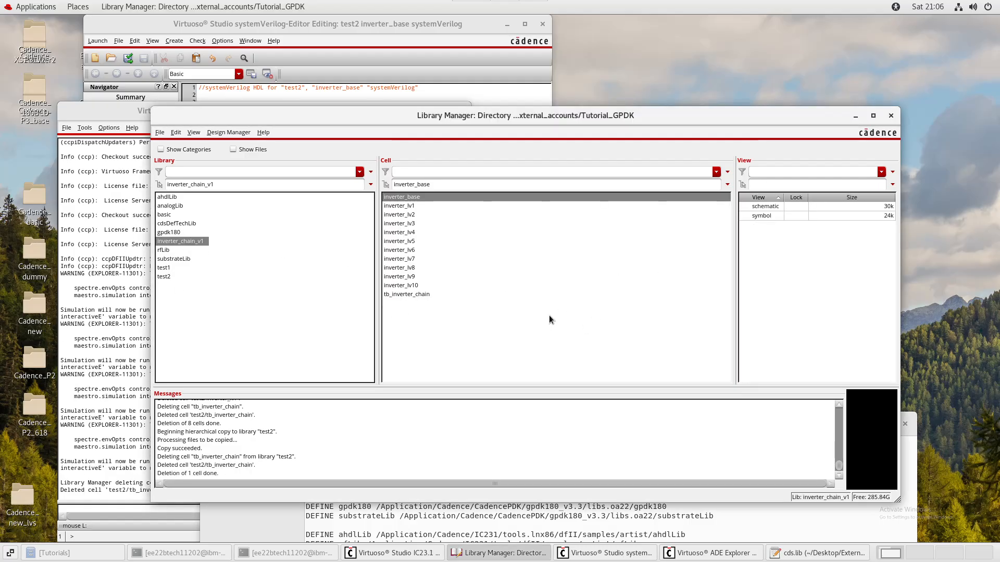
left_click(417, 295)
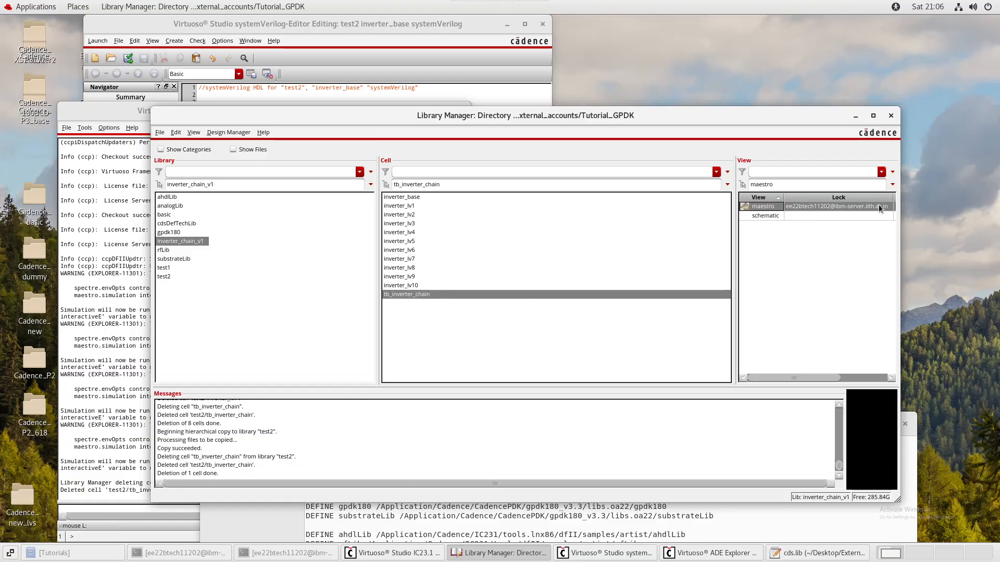
left_click(771, 215)
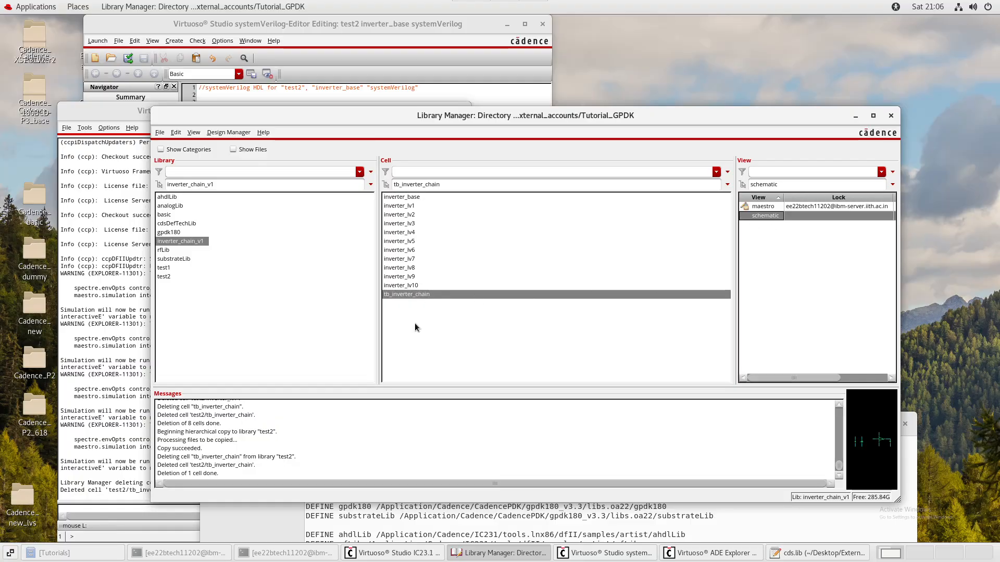
left_click(422, 296)
left_click(423, 296)
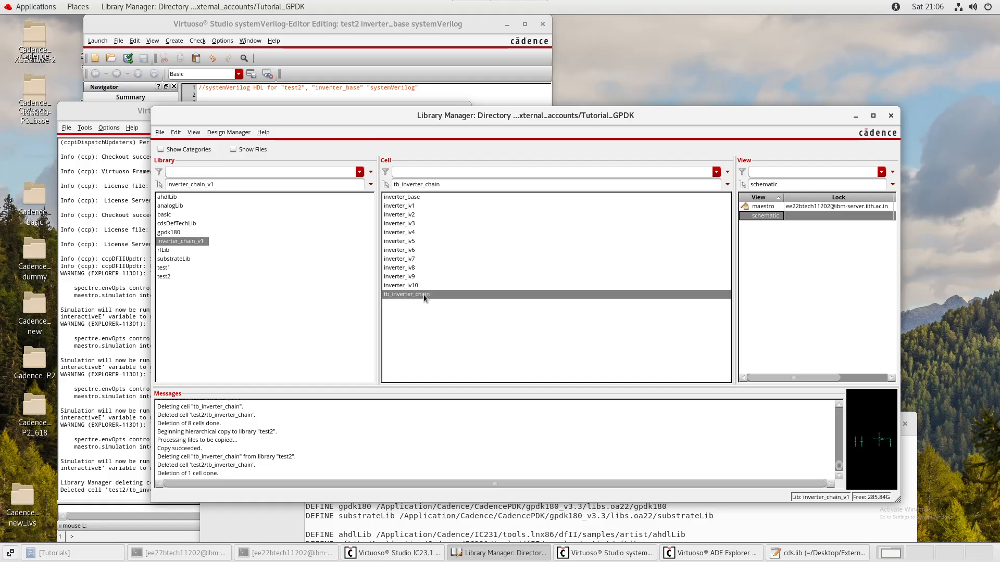
right_click(405, 294)
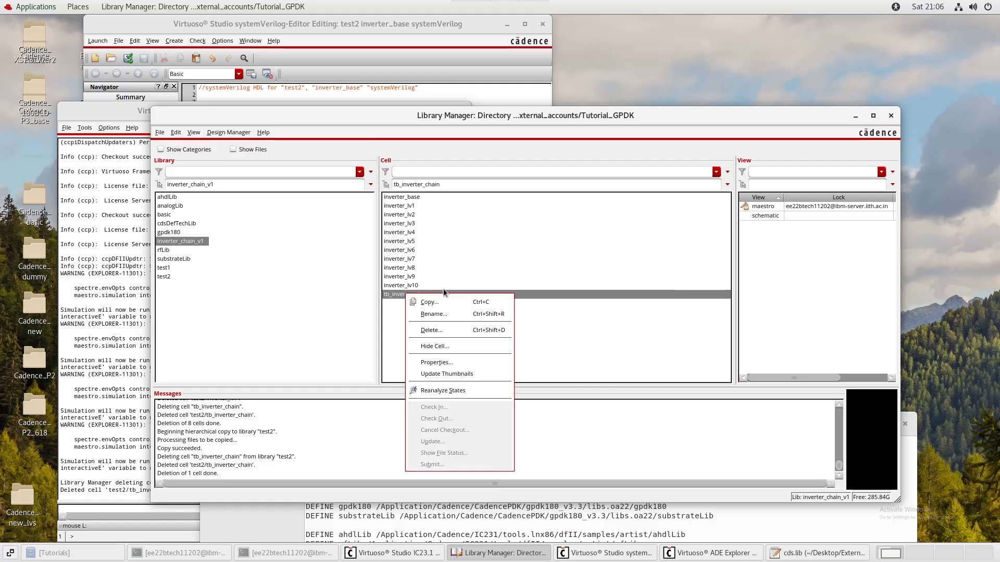
left_click(428, 301)
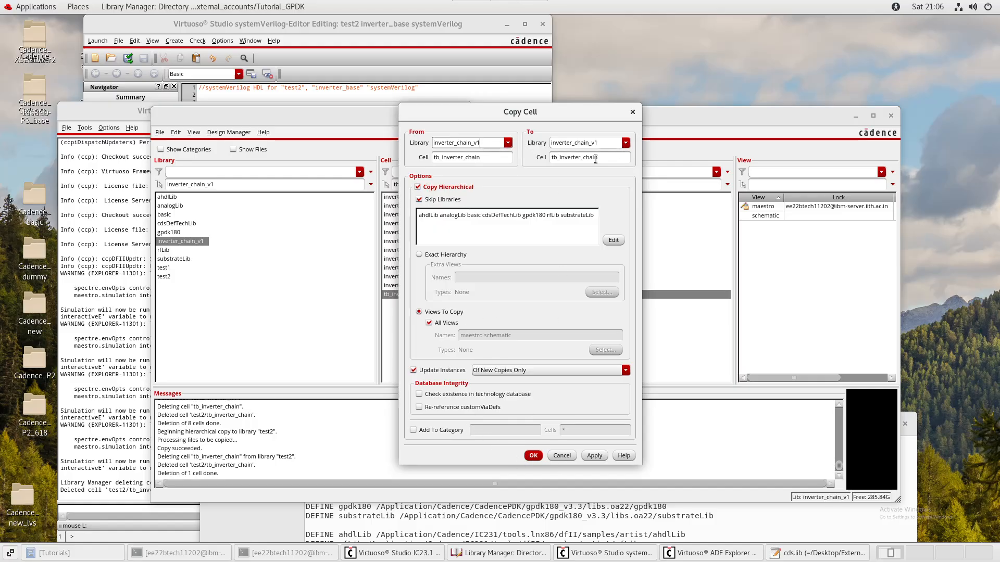
left_click(625, 143)
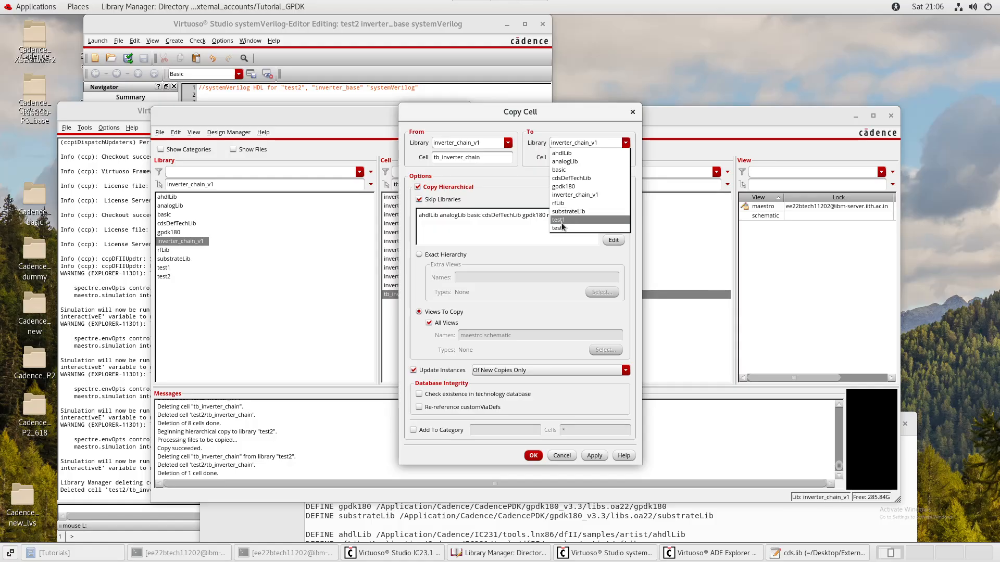
left_click(559, 229)
left_click(534, 455)
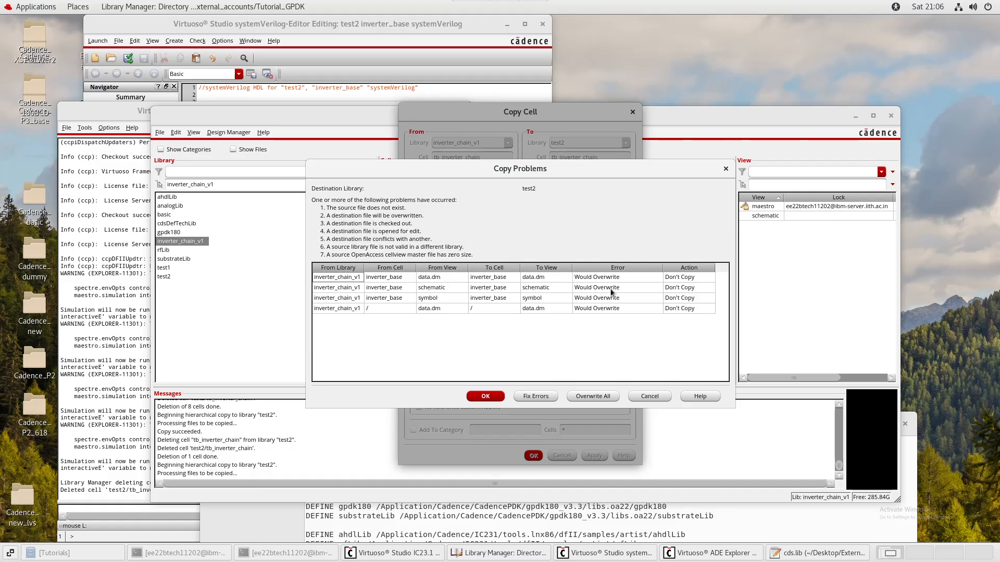
Resolve the copy conflicts by overwriting inverter_base's schematic and symbol views, keep Don't Copy for both data.dm entries, and complete the copy.
left_click(677, 288)
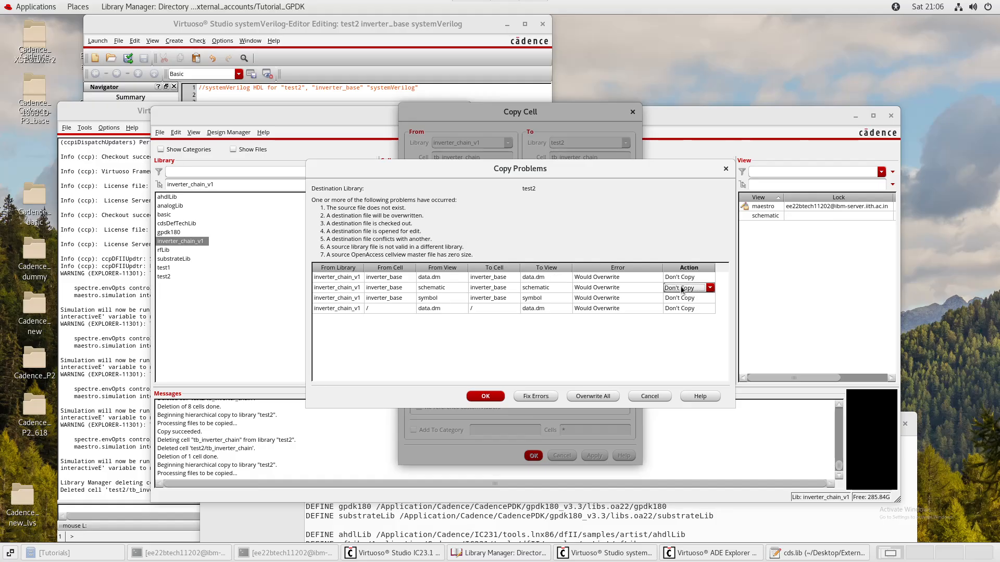
left_click(682, 287)
left_click(679, 297)
left_click(677, 298)
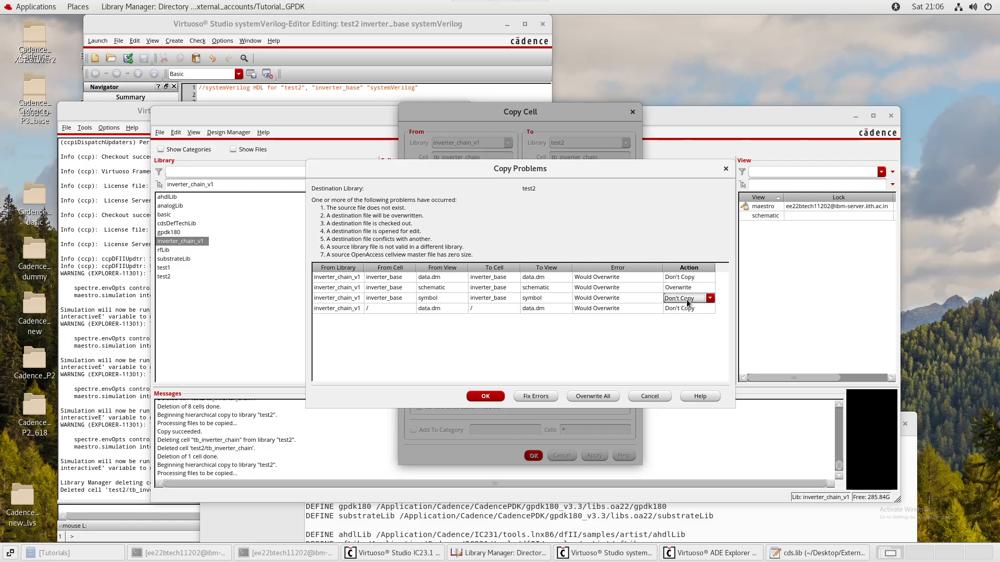
left_click(683, 298)
left_click(678, 308)
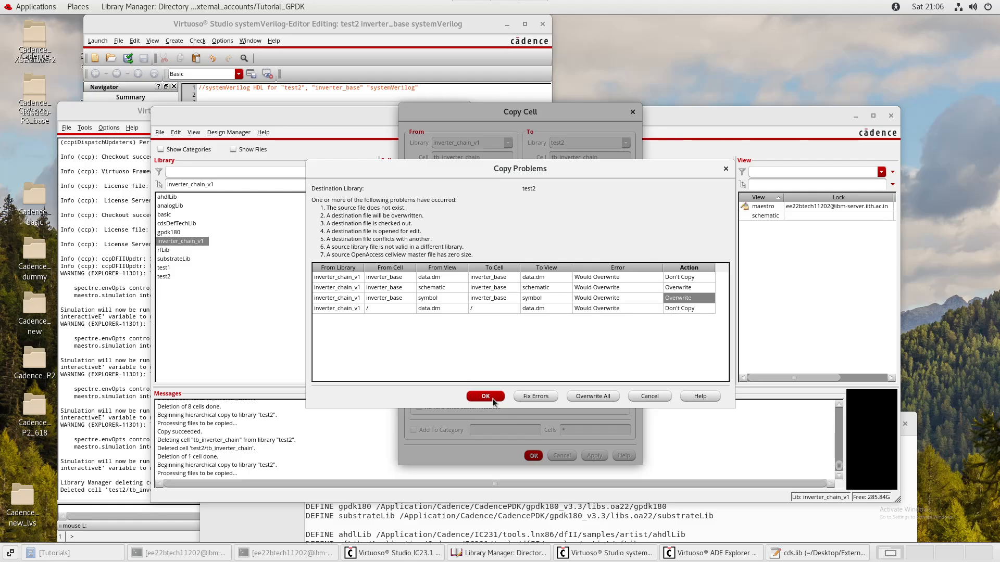
left_click(485, 396)
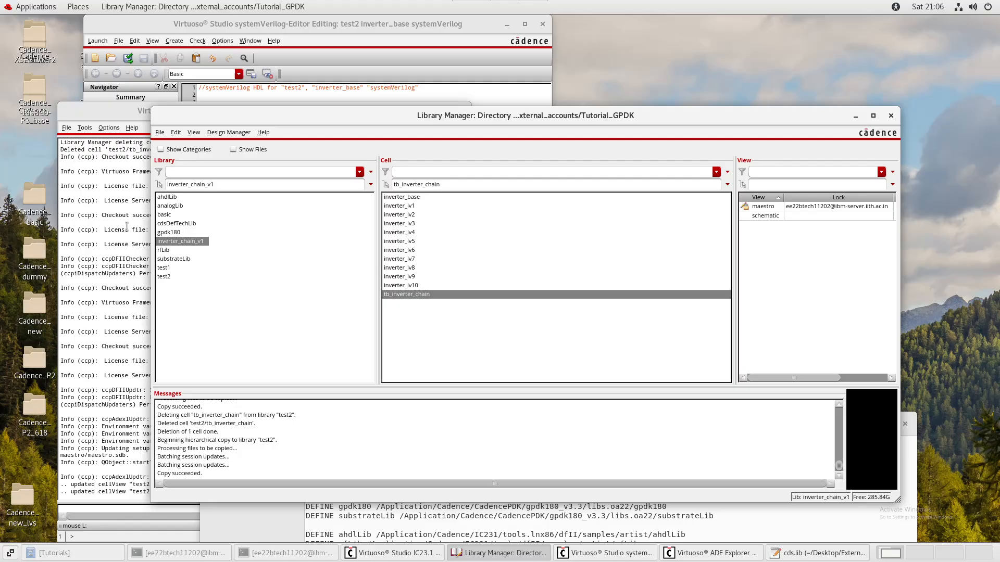
Open test2's copied tb_inverter_chain schematic, descend into the inverter_lv1 instance's schematic to check its library references, and close the editor.
left_click(164, 279)
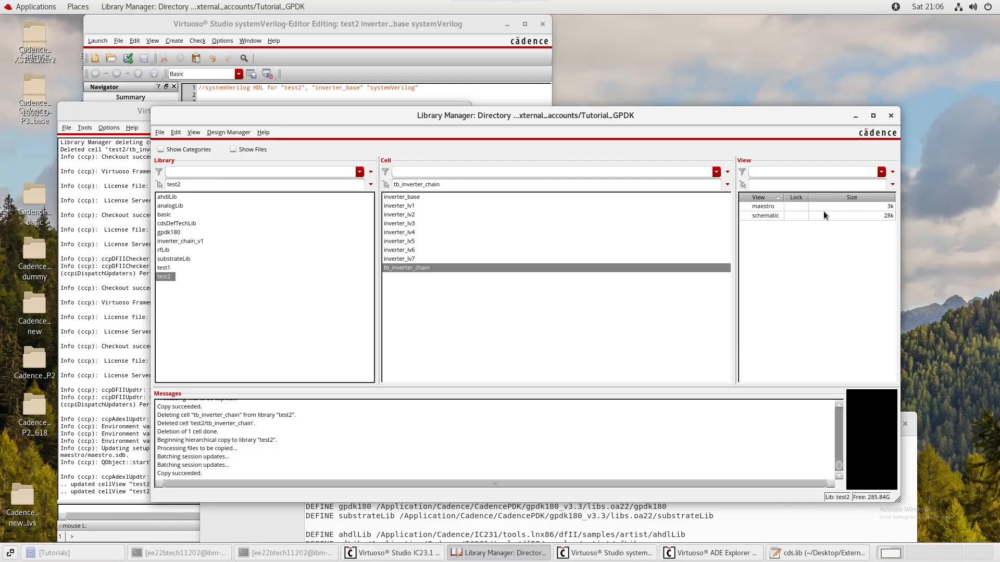
left_click(764, 216)
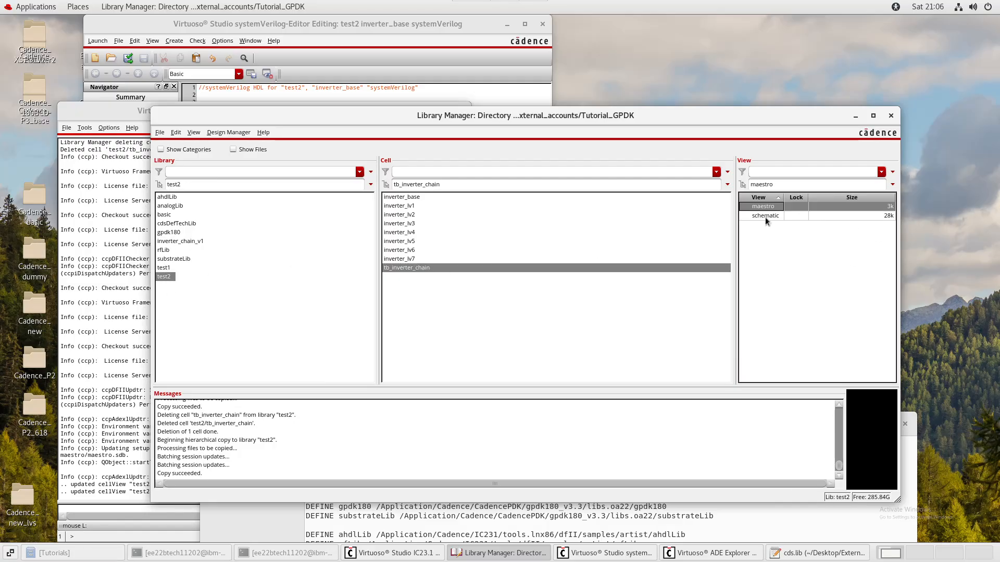
left_click(422, 234)
left_click(492, 268)
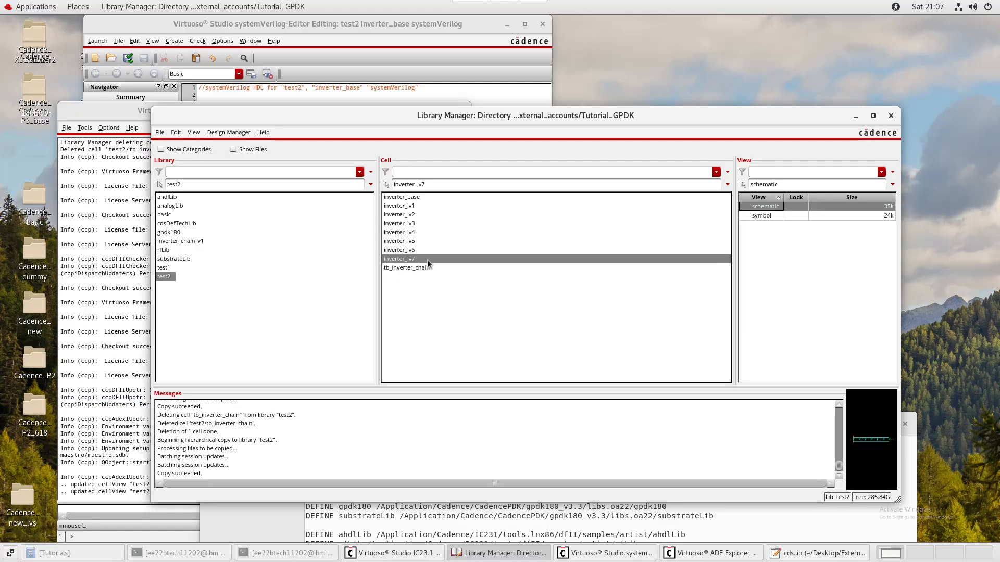
double_click(781, 217)
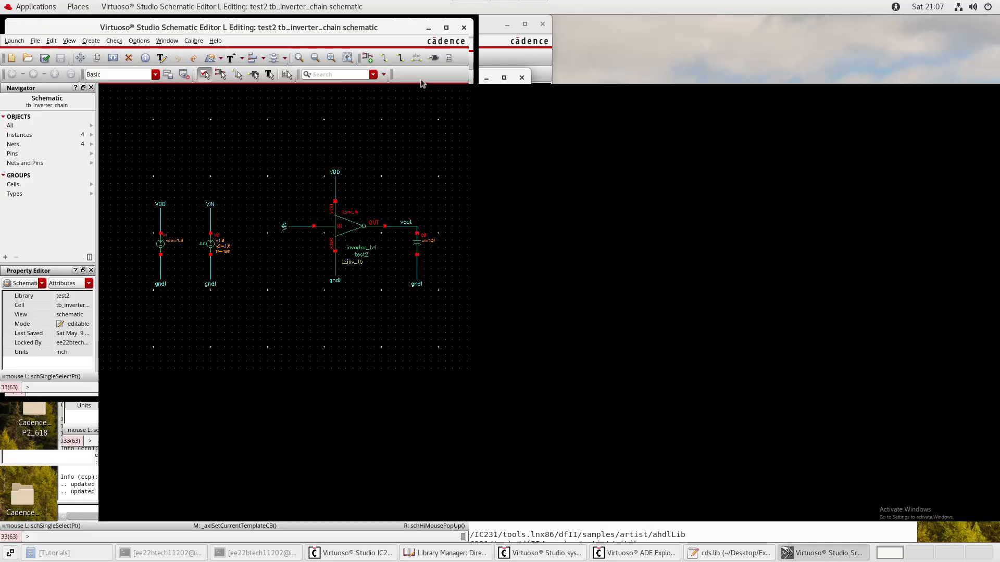
scroll(379, 238, "up", 1)
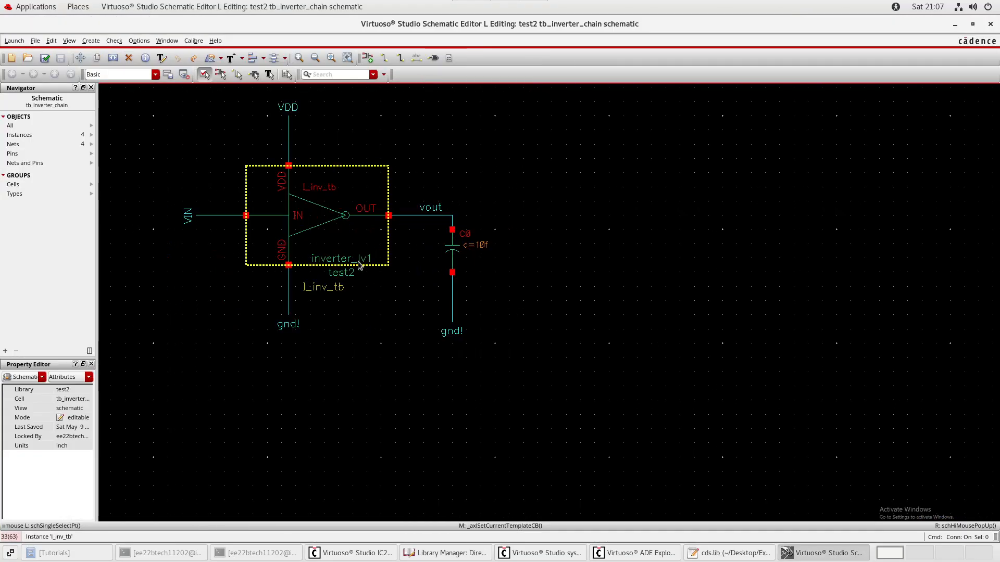
double_click(339, 246)
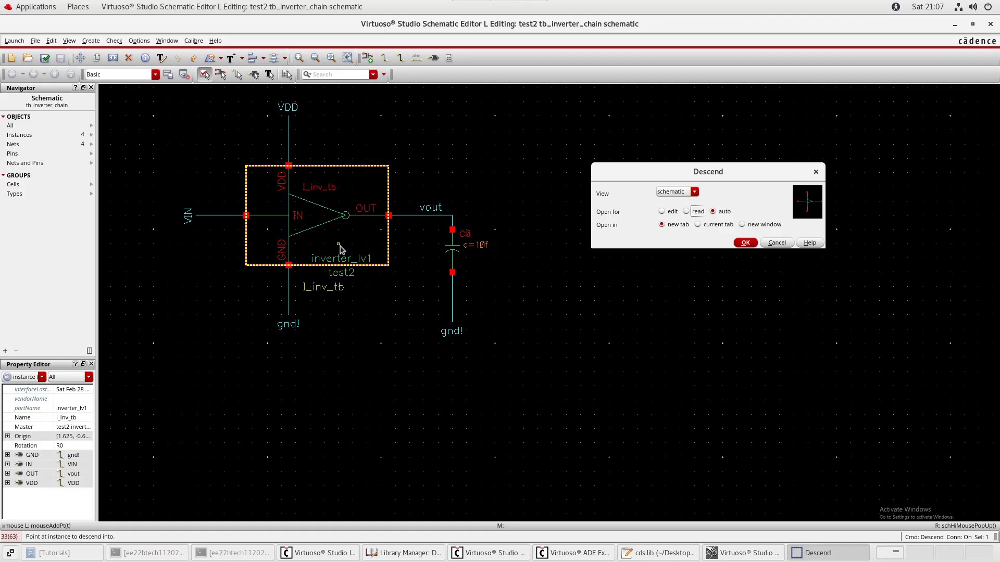
left_click(758, 242)
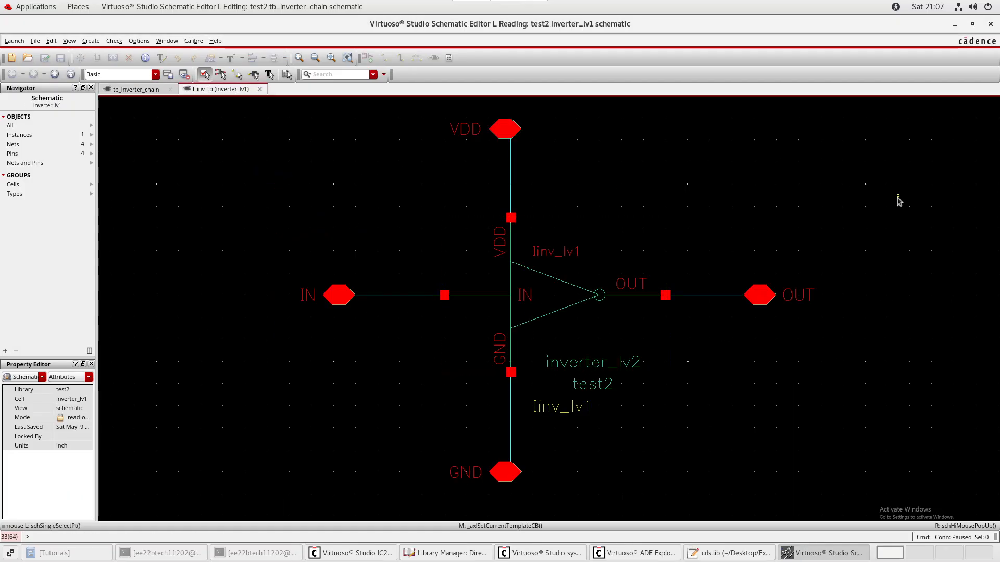
left_click(992, 26)
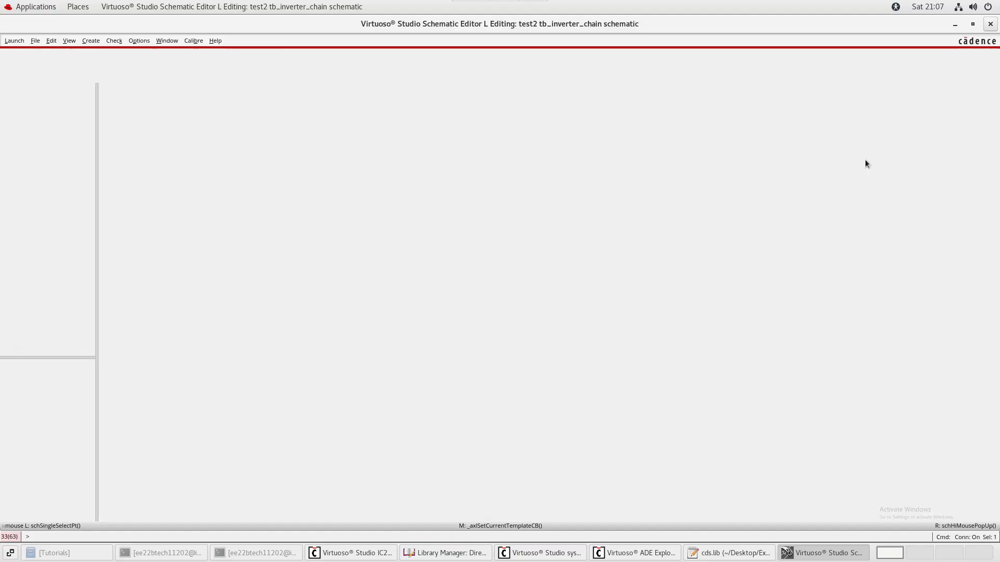
Open test2's tb_inverter_chain maestro view and check the library, cell and view its test design refers to.
double_click(757, 207)
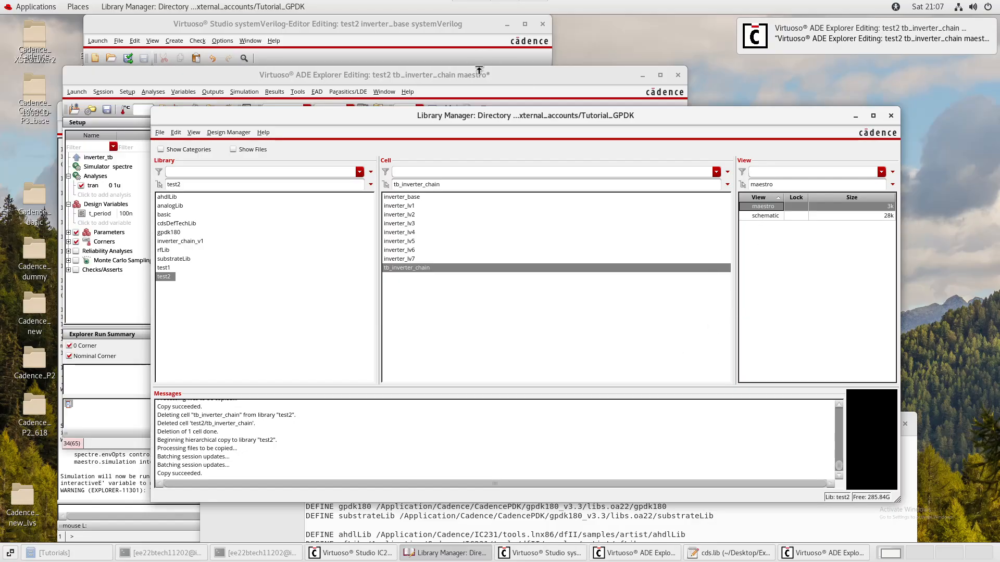
double_click(479, 74)
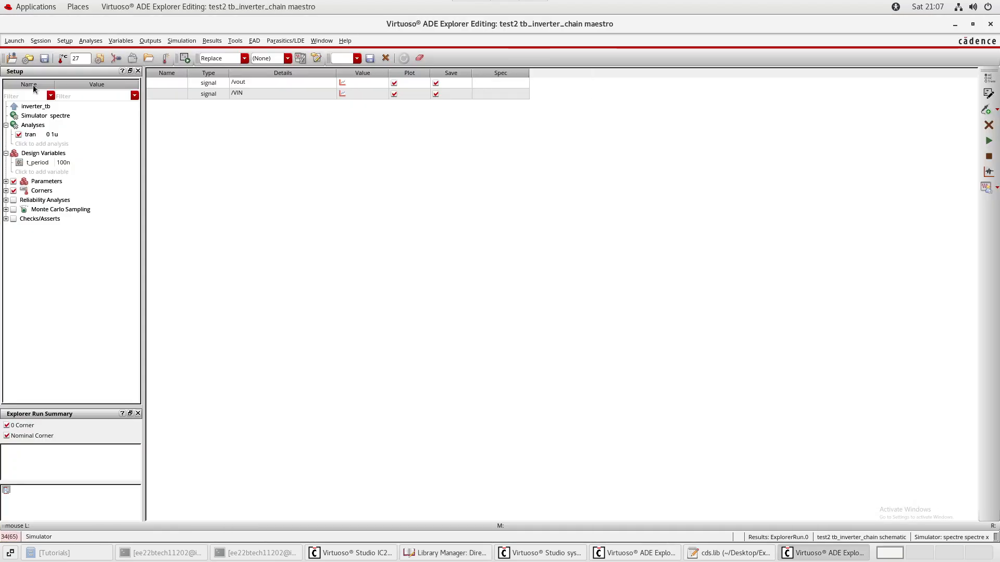
right_click(36, 108)
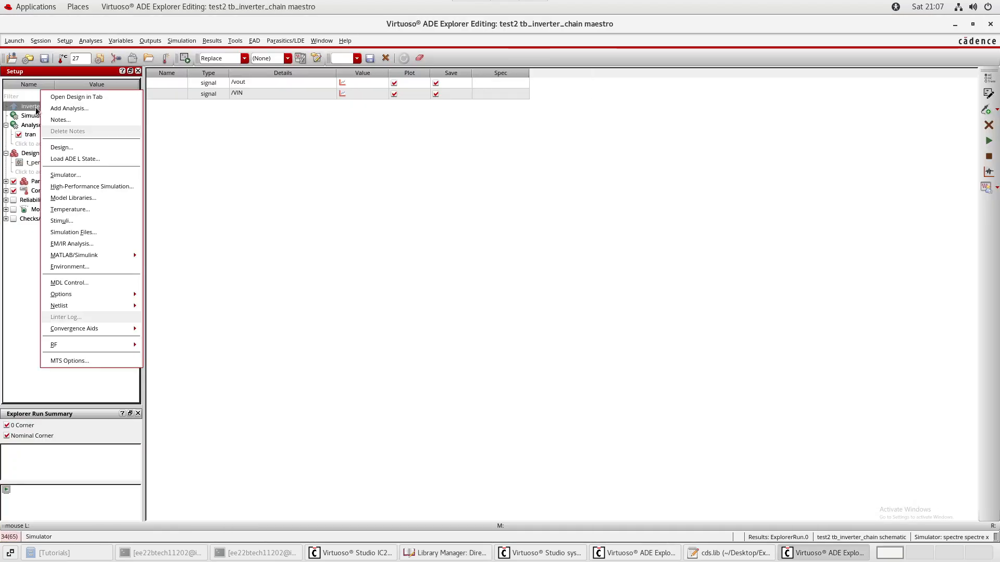
left_click(87, 147)
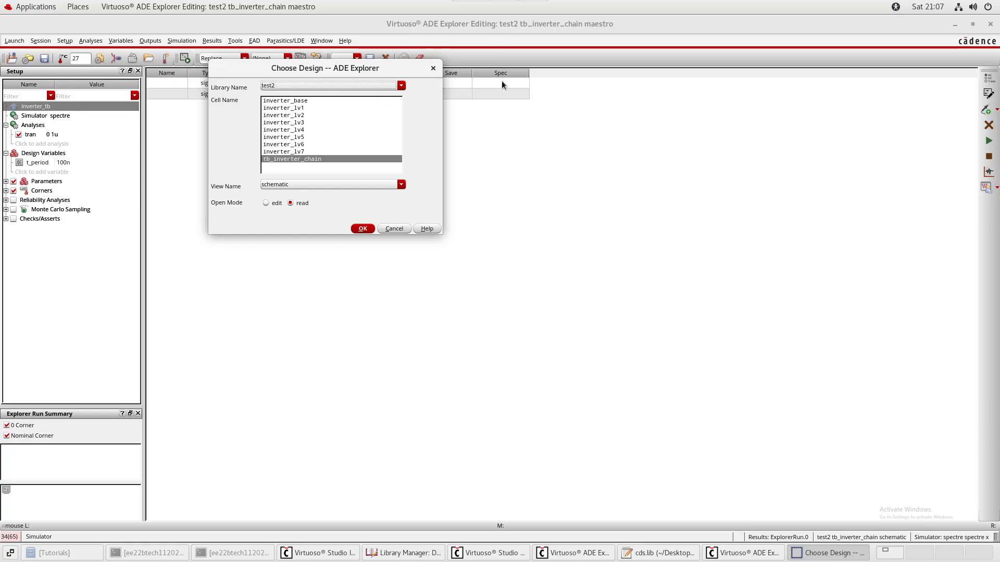
left_click(432, 68)
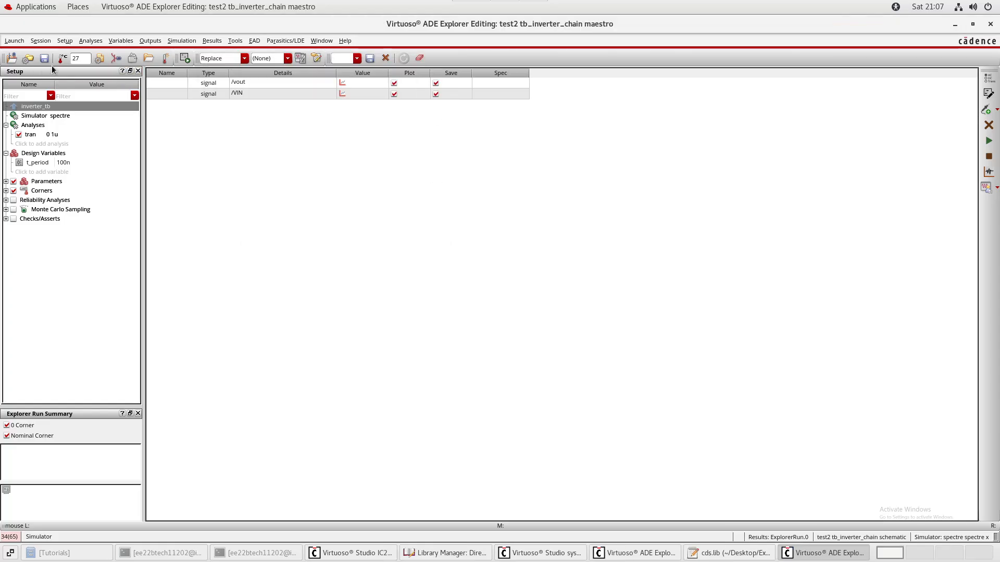
Close the maestro window, reopen test2's tb_inverter_chain maestro view to inspect its edit lock, and close it again.
left_click_drag(585, 25, 406, 211)
left_click_drag(485, 210, 693, 169)
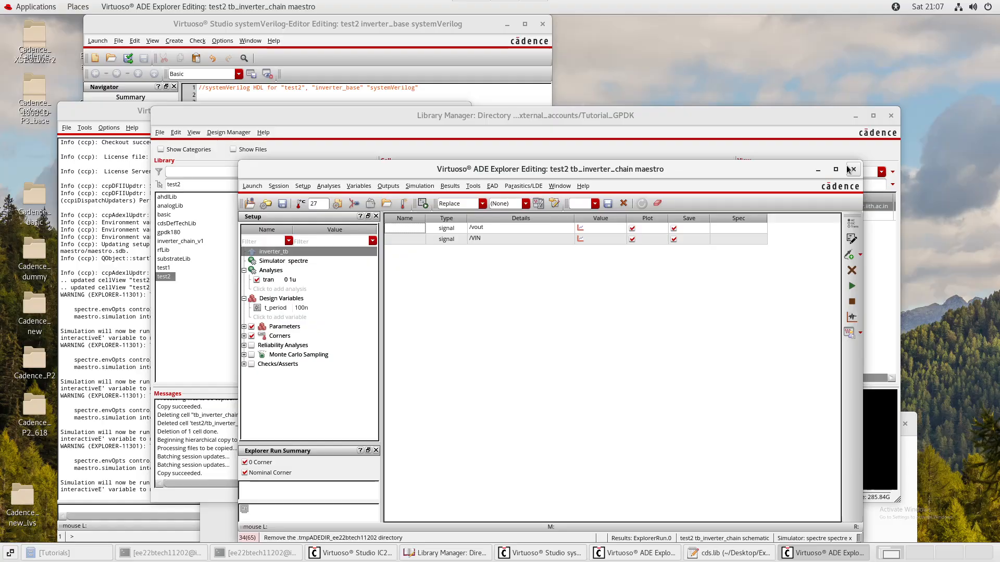
left_click_drag(680, 178, 592, 333)
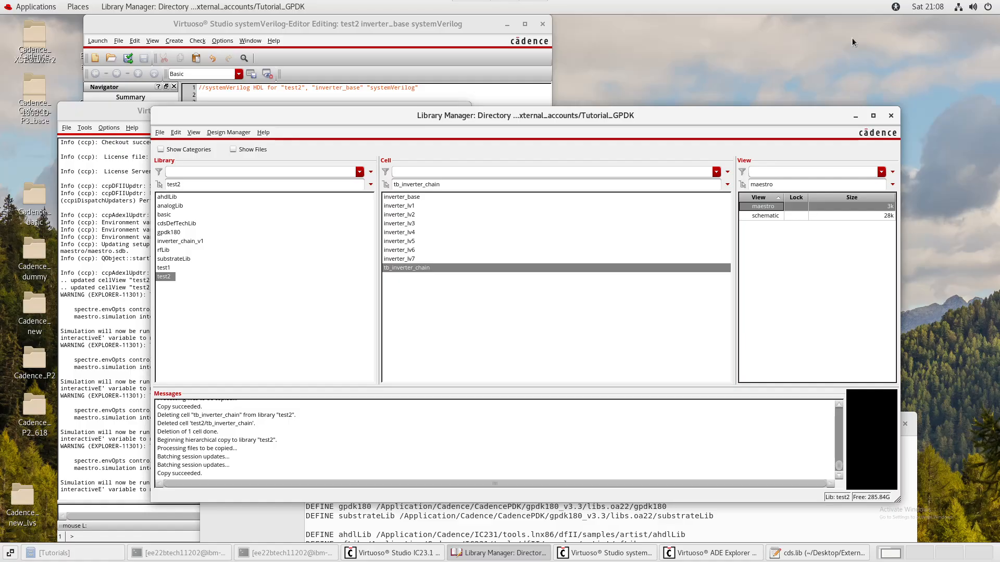
double_click(774, 208)
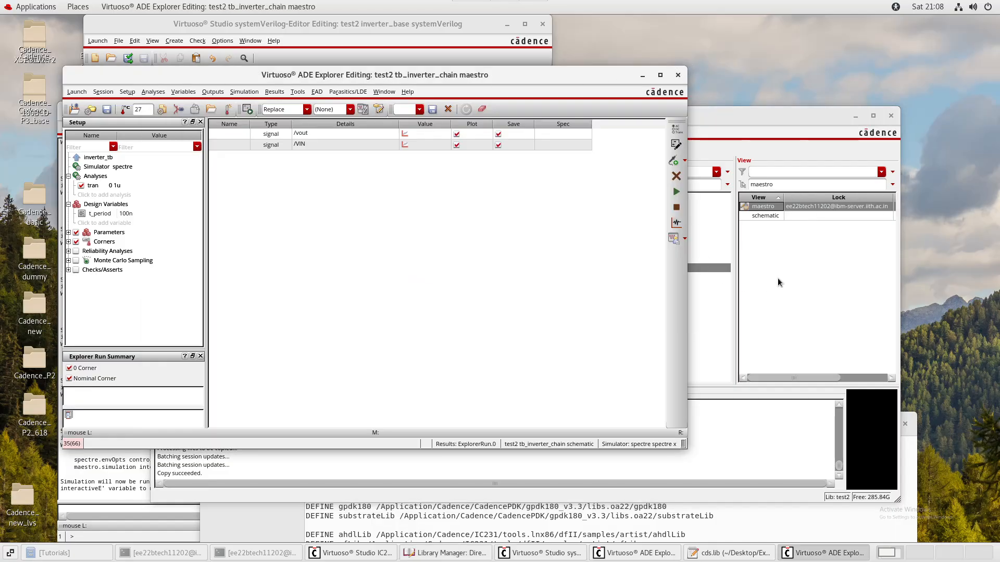
left_click(781, 276)
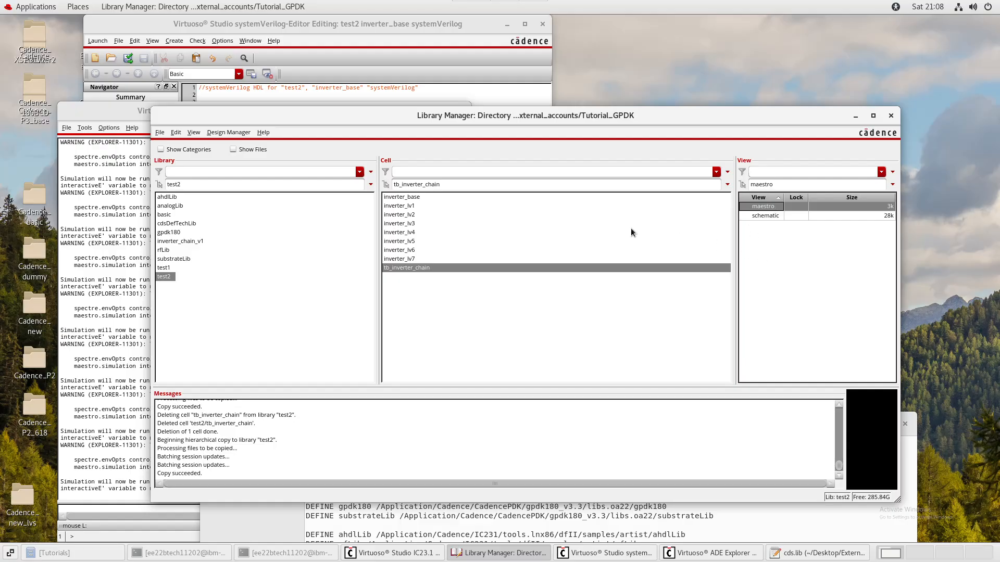
Open the schematic of test2's inverter_lv6 cell and check the edit lock on that view in the Library Manager.
left_click(437, 252)
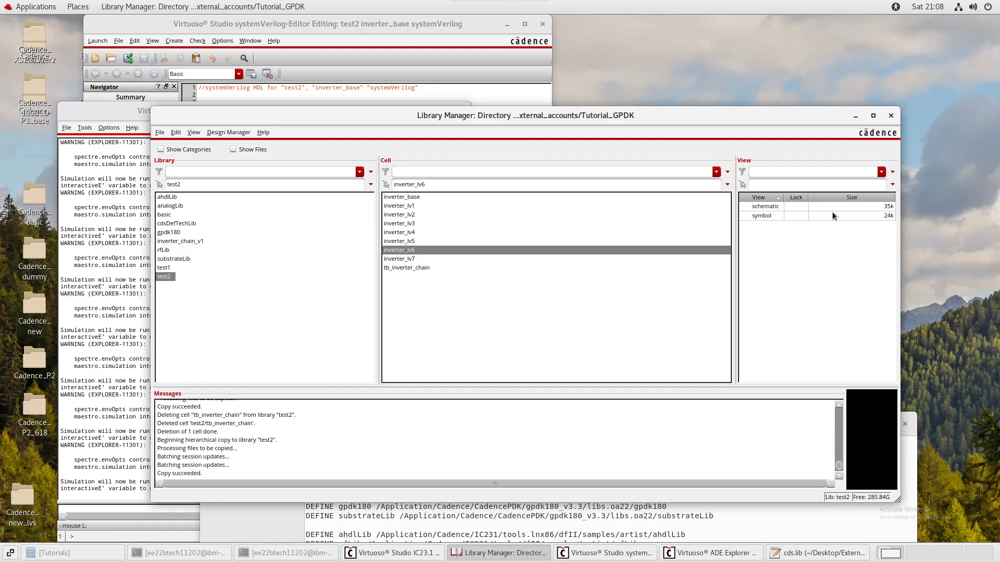
double_click(763, 207)
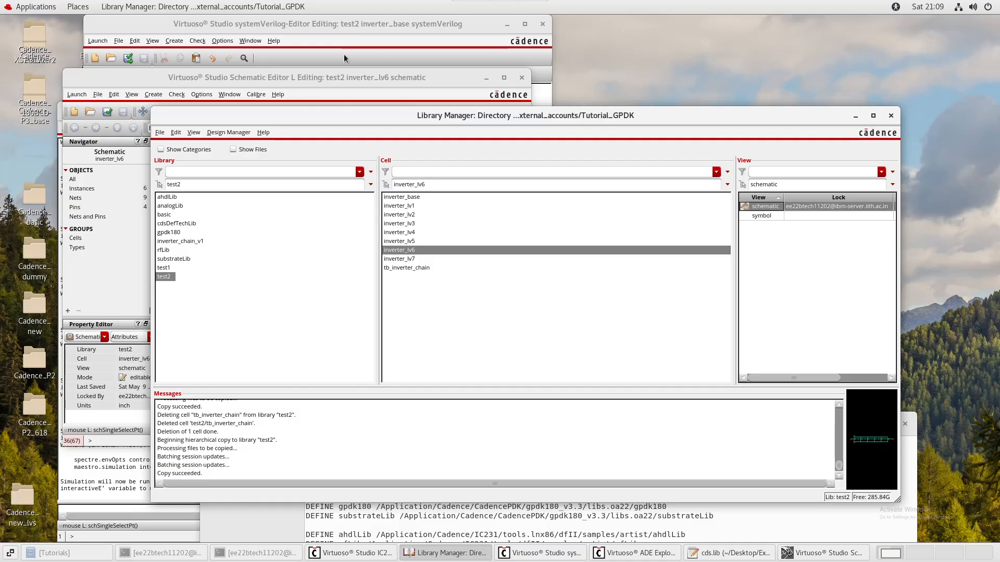
left_click(363, 82)
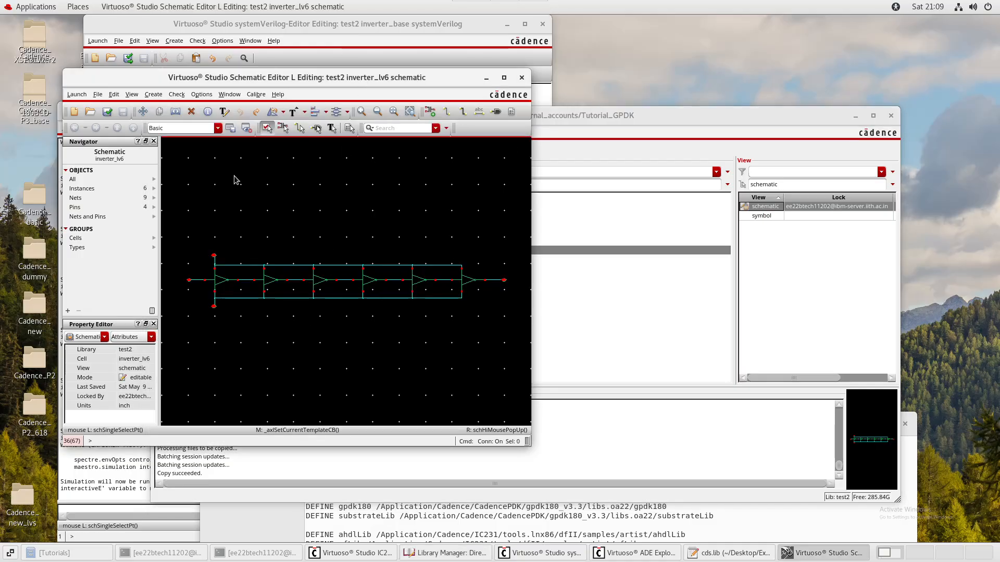
left_click(760, 260)
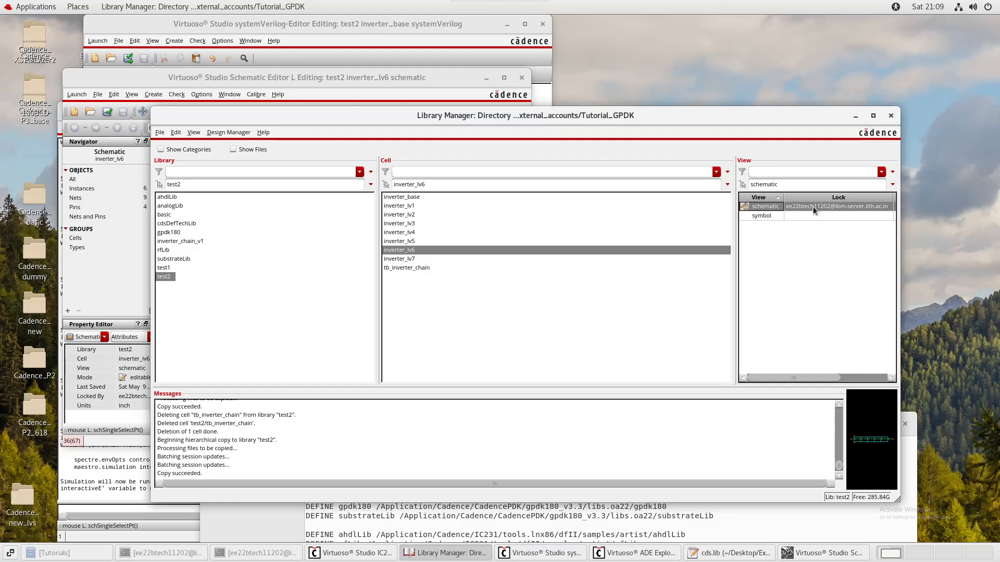
Close and purge all listed data from virtual memory, with modified data set to prompt, and return to the Library Manager.
left_click(373, 553)
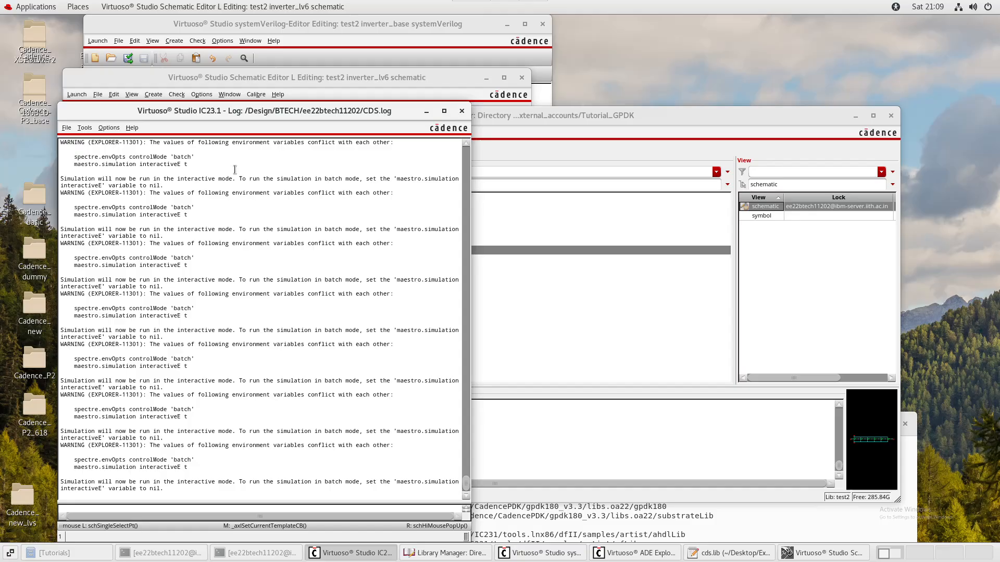
left_click(68, 129)
left_click(82, 364)
left_click(576, 168)
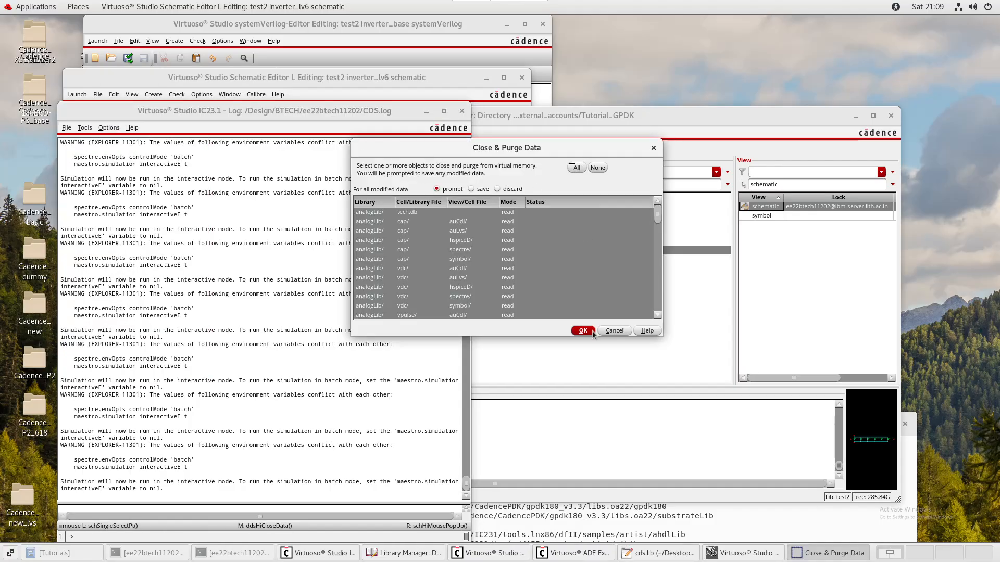
left_click(583, 331)
left_click(790, 290)
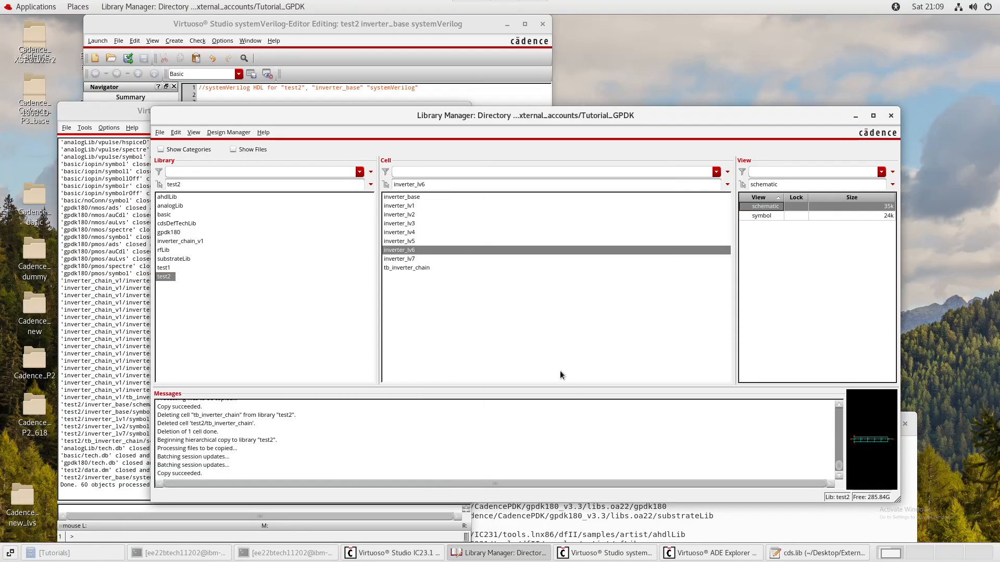
Close the systemVerilog editor of test2's inverter_base and select the test2 library to list its cells.
left_click(425, 343)
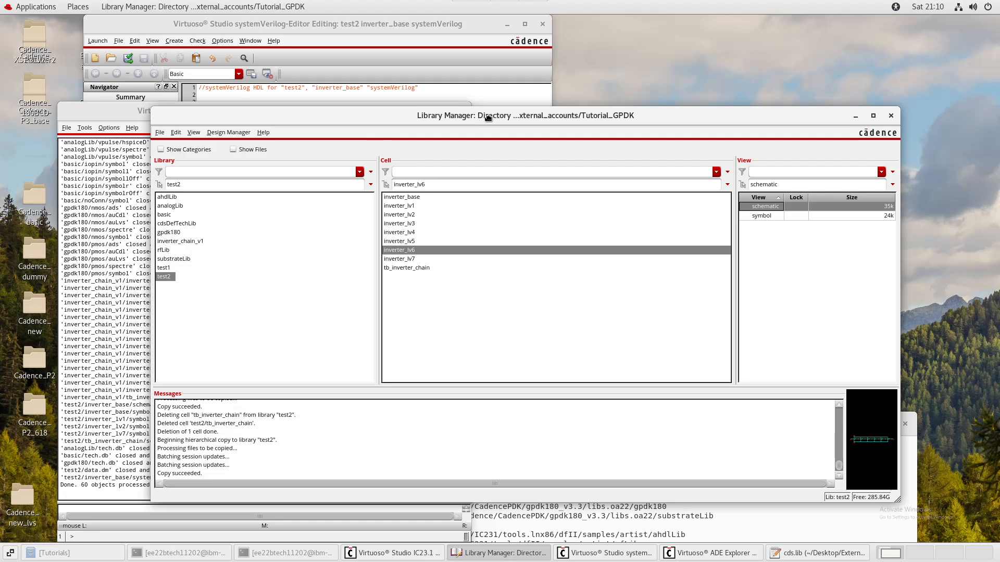
left_click_drag(481, 113, 530, 68)
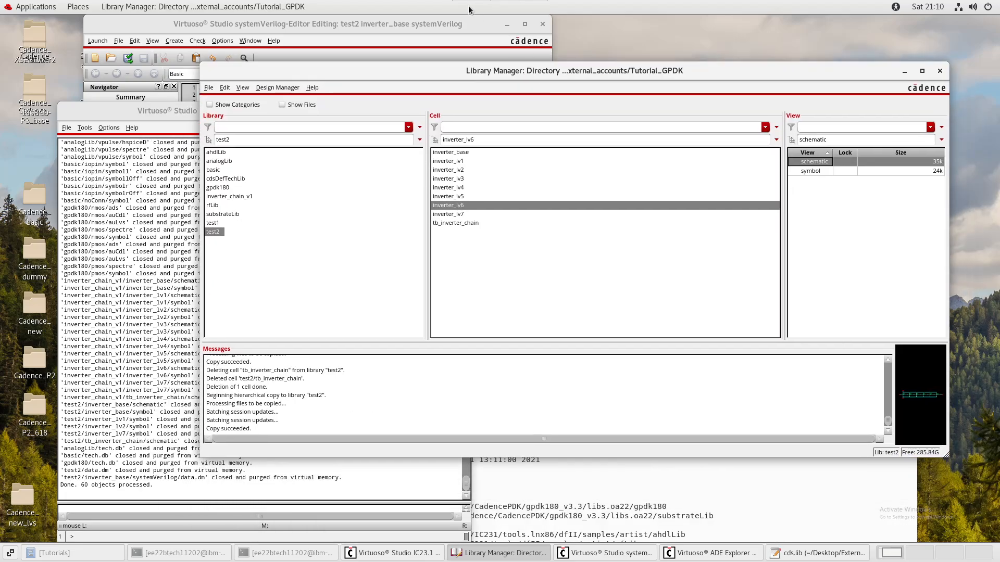
left_click(452, 28)
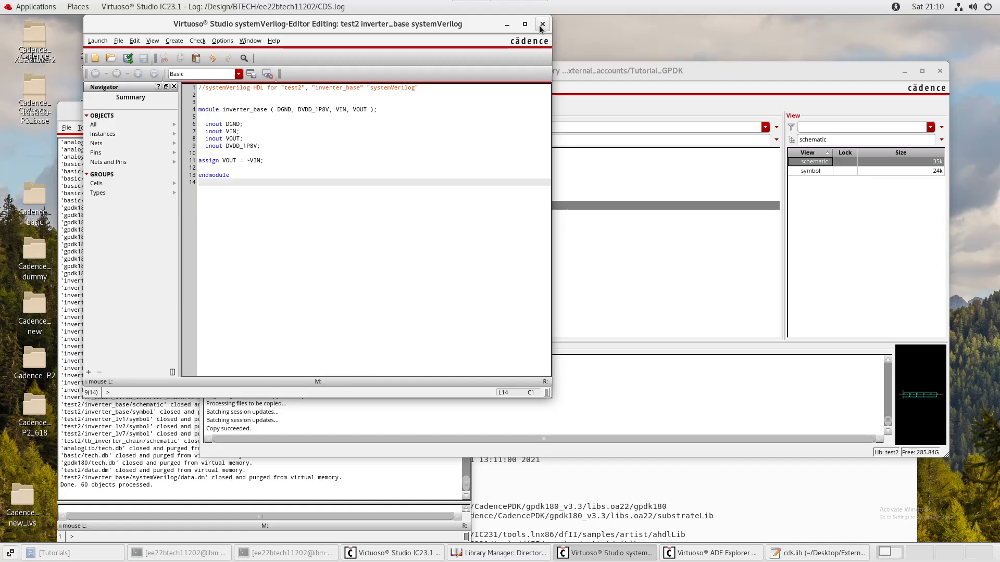
left_click(540, 25)
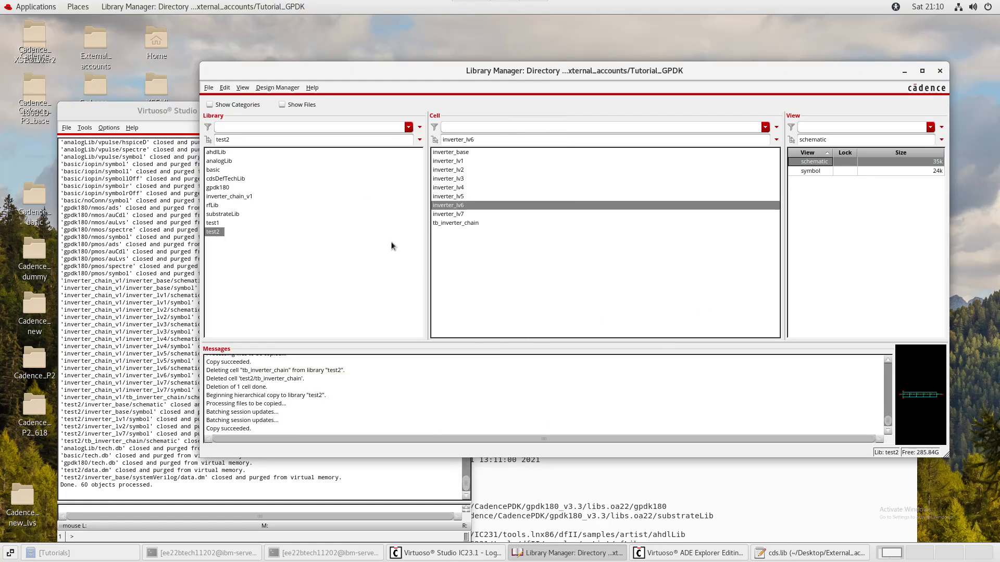
left_click(250, 205)
left_click(239, 196)
left_click(215, 232)
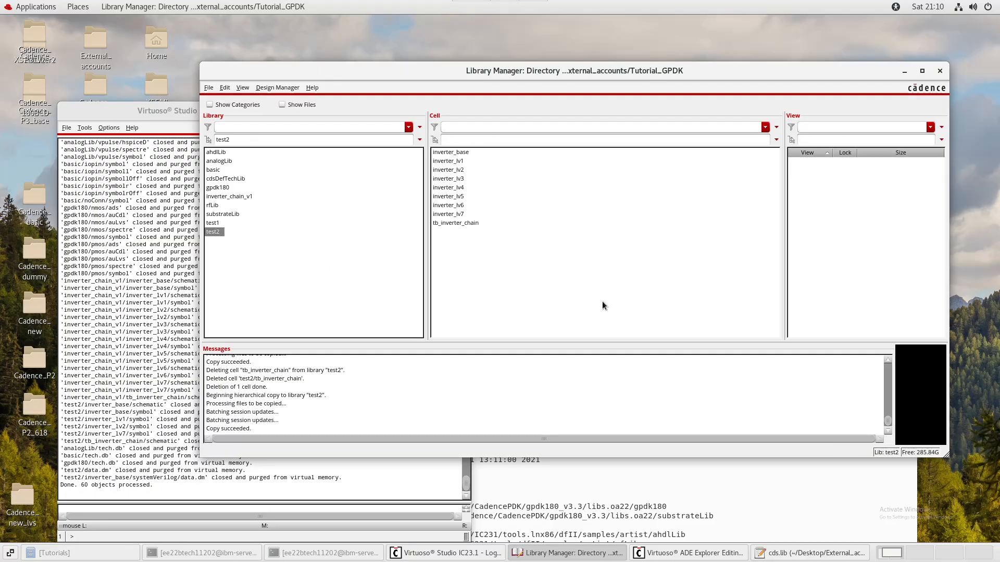